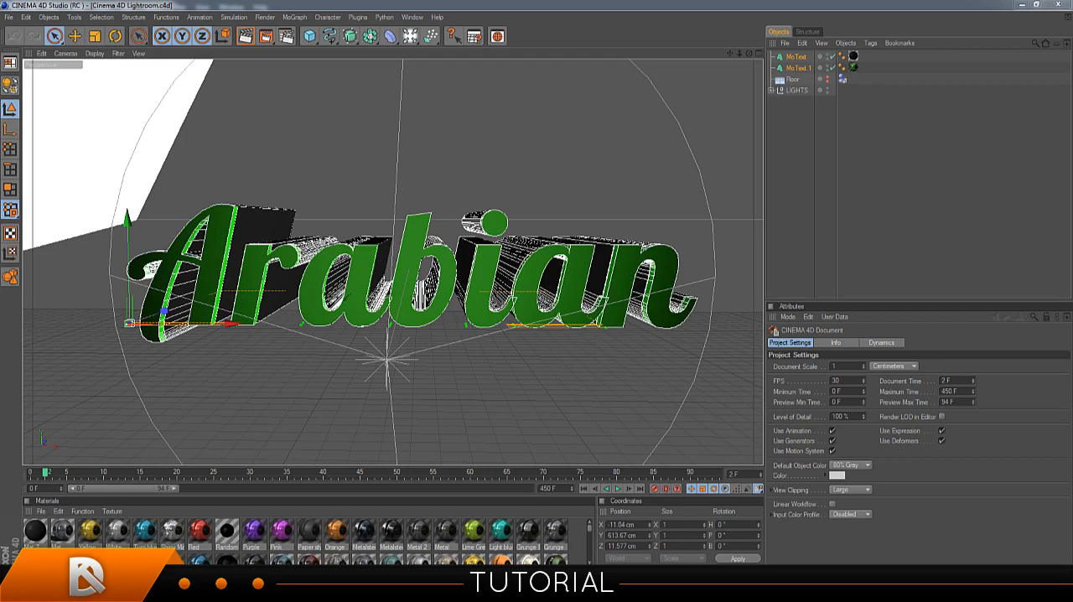
Examine the finished "Arabian" signature image against the 3D text scene and the empty Photoshop workspace, and close it.
left_click(233, 590)
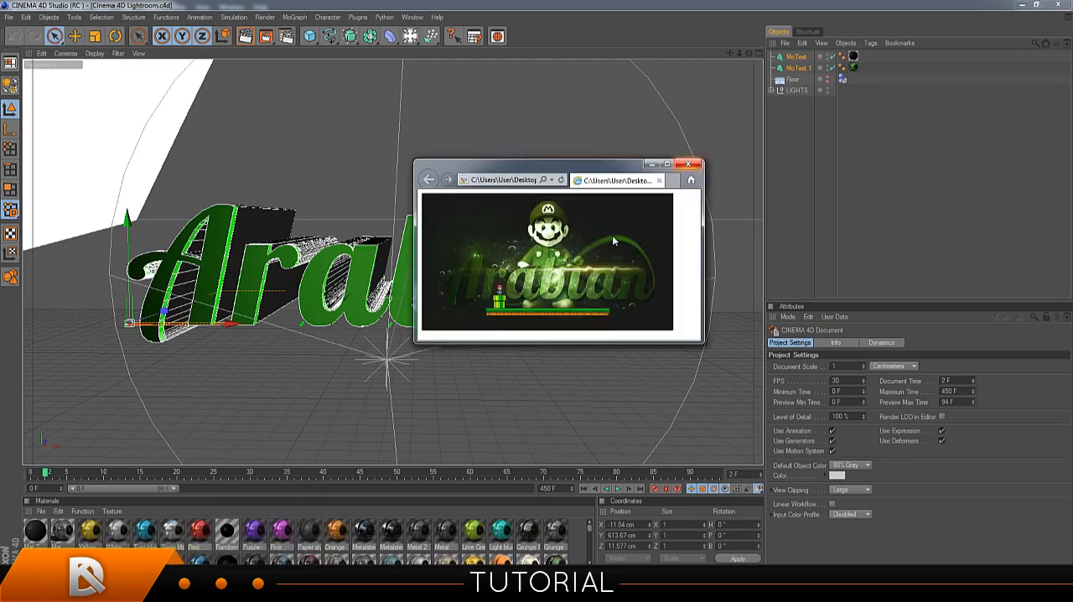
left_click_drag(592, 166, 922, 187)
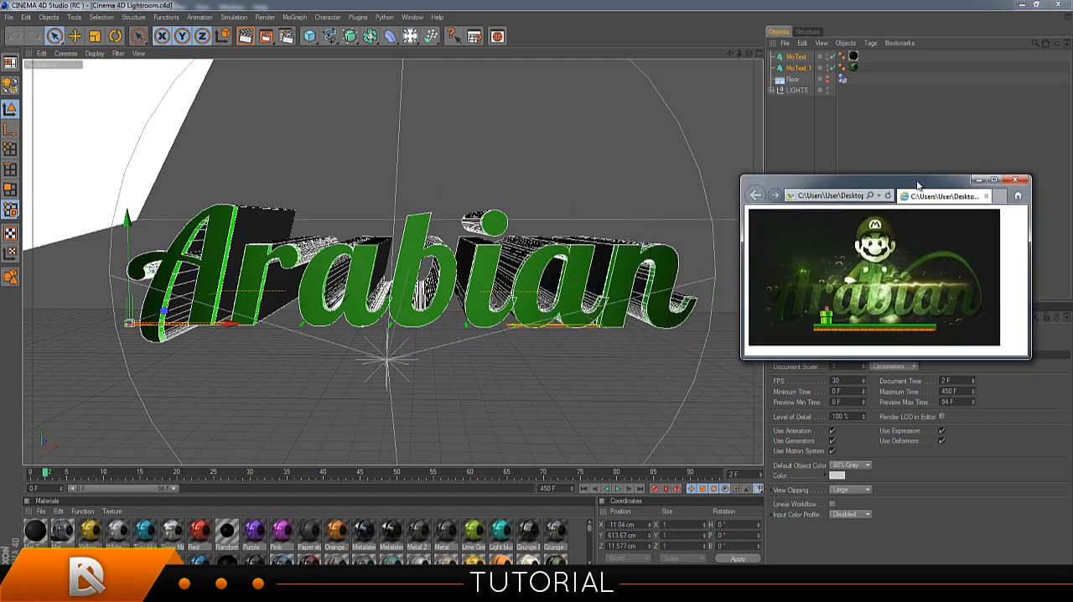
left_click(793, 129)
scroll(523, 217, "down", 2)
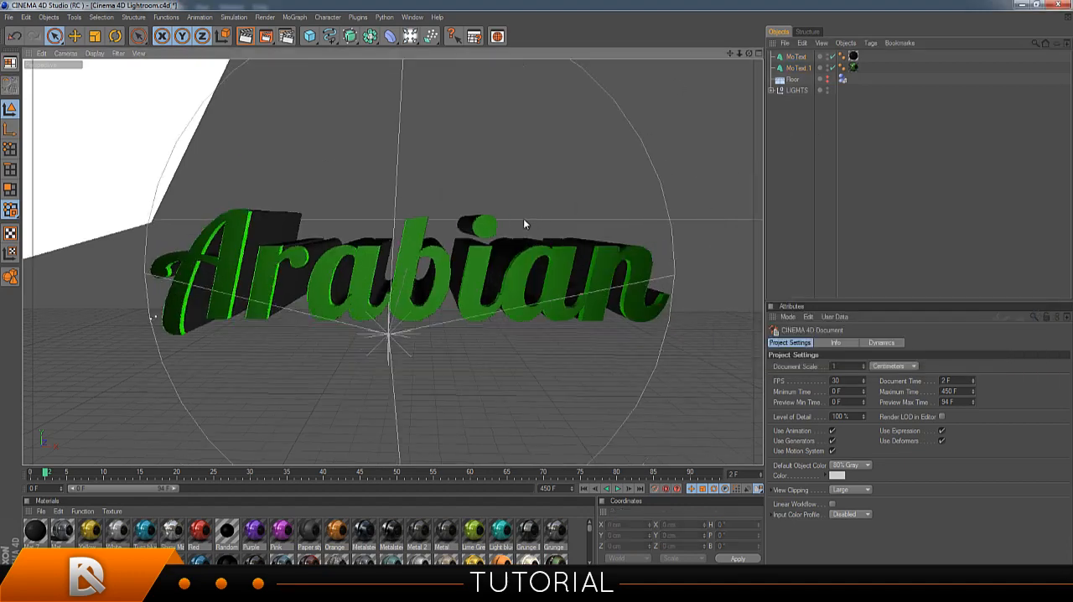
scroll(514, 221, "up", 2)
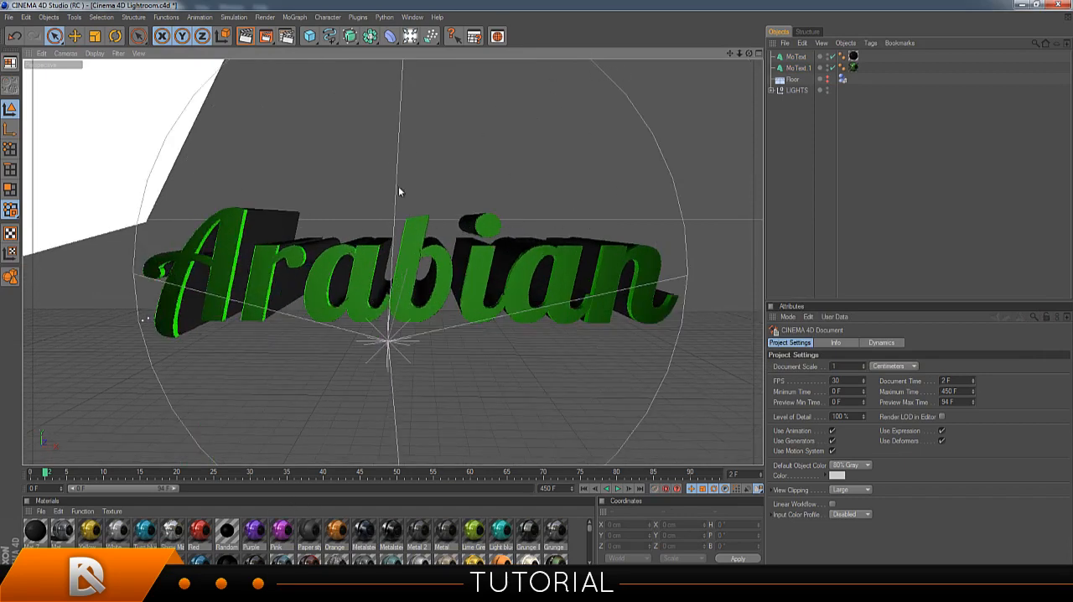
left_click(292, 584)
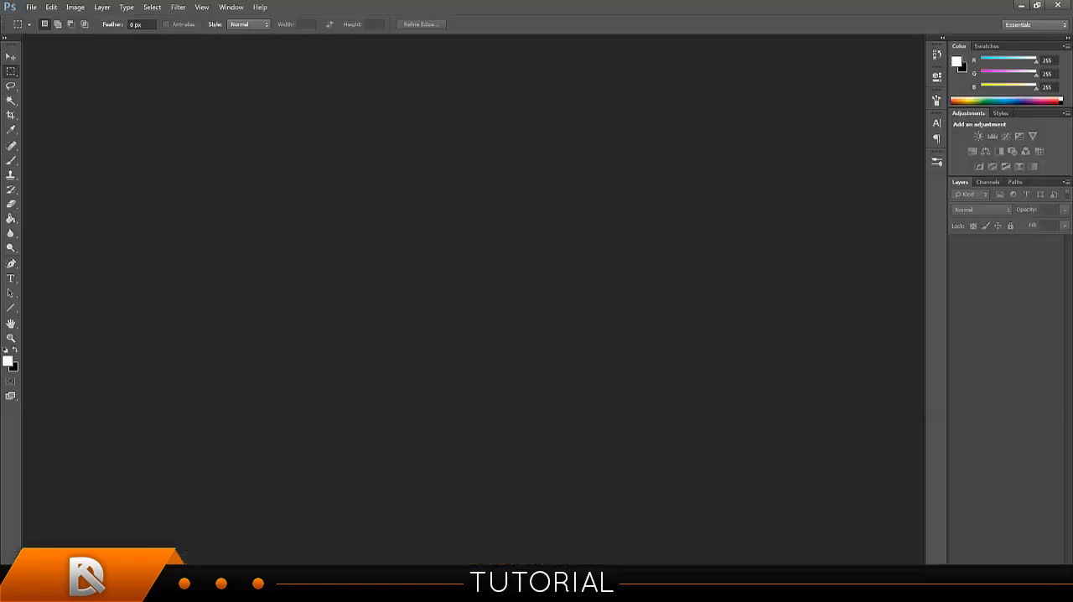
key("alt+Tab")
left_click_drag(846, 184, 425, 195)
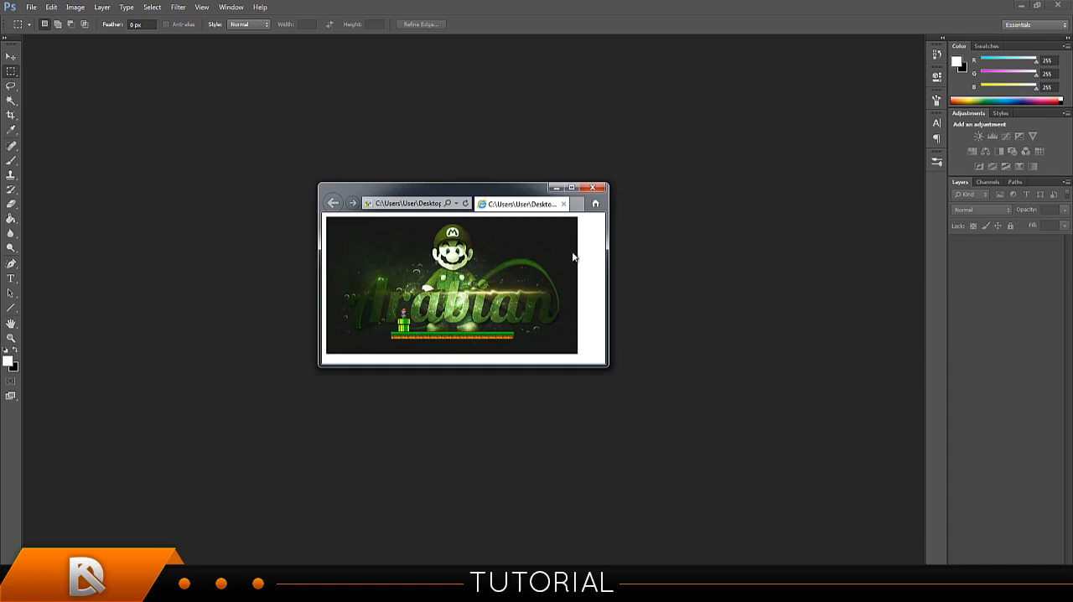
left_click(592, 187)
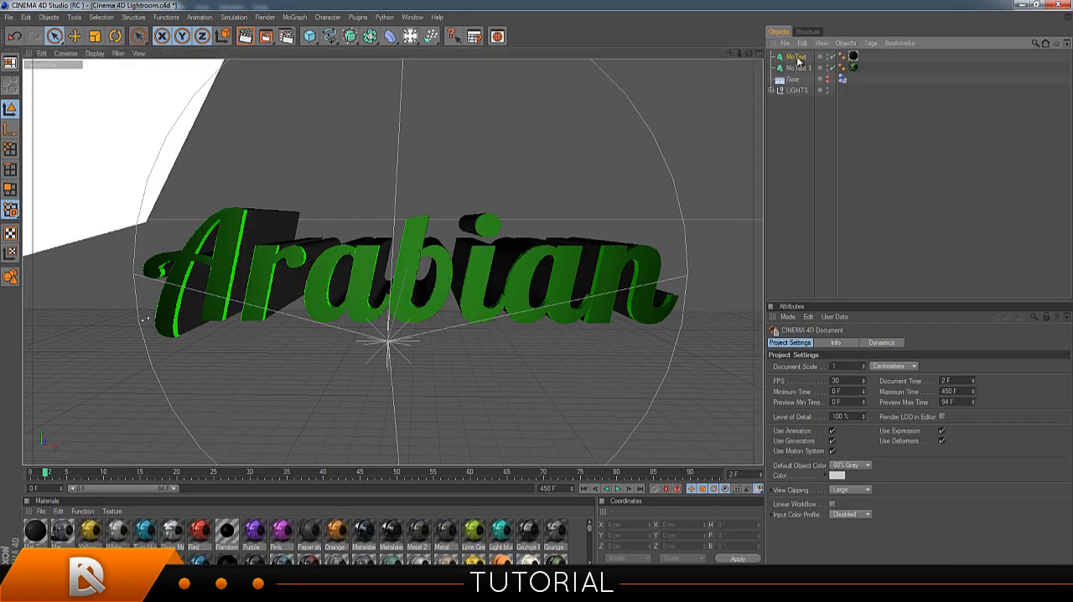
Change the text of both the MoText and MoText.1 objects to "Cinema".
left_click(795, 57)
left_click(800, 68, "ctrl")
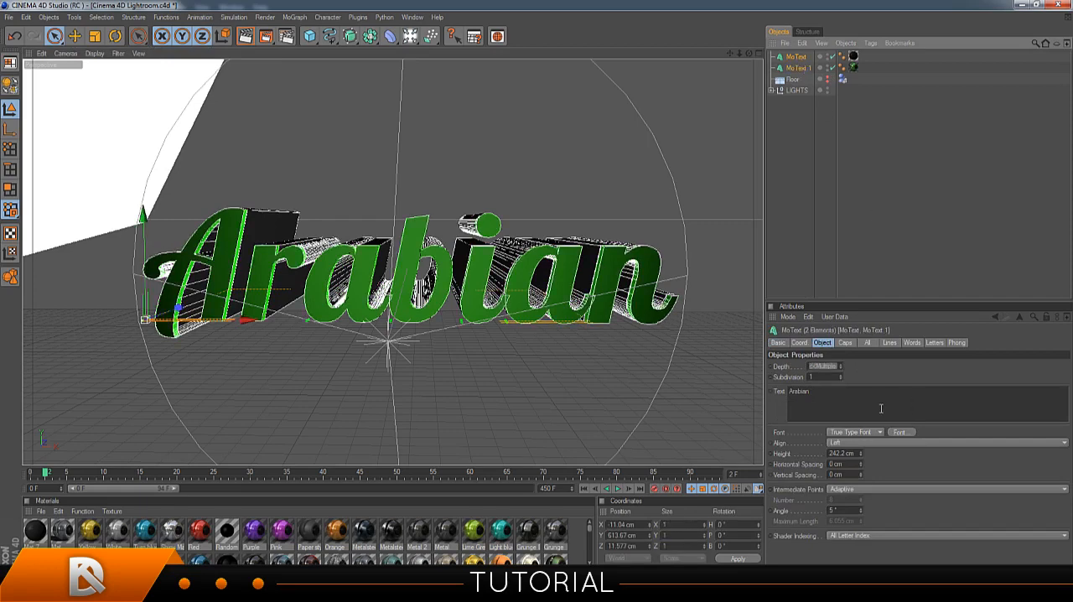
key("BackSpace")
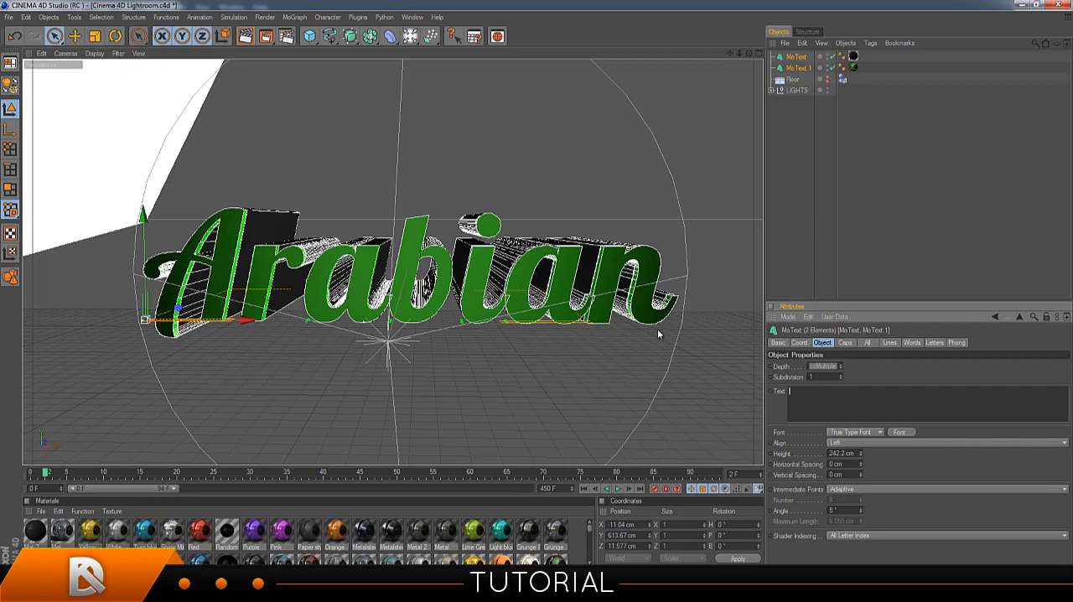
type("Cinema")
left_click(803, 250)
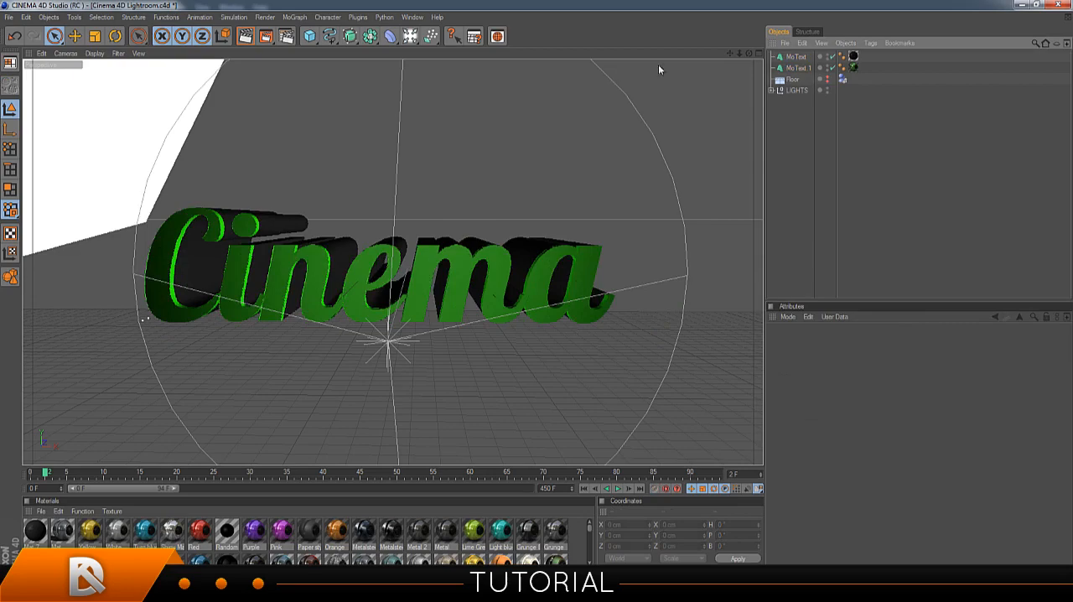
Move both "Cinema" text objects together about 44 cm along the X axis to centre the word in the scene.
left_click(795, 57)
left_click(796, 69, "shift")
left_click_drag(580, 161, 524, 181)
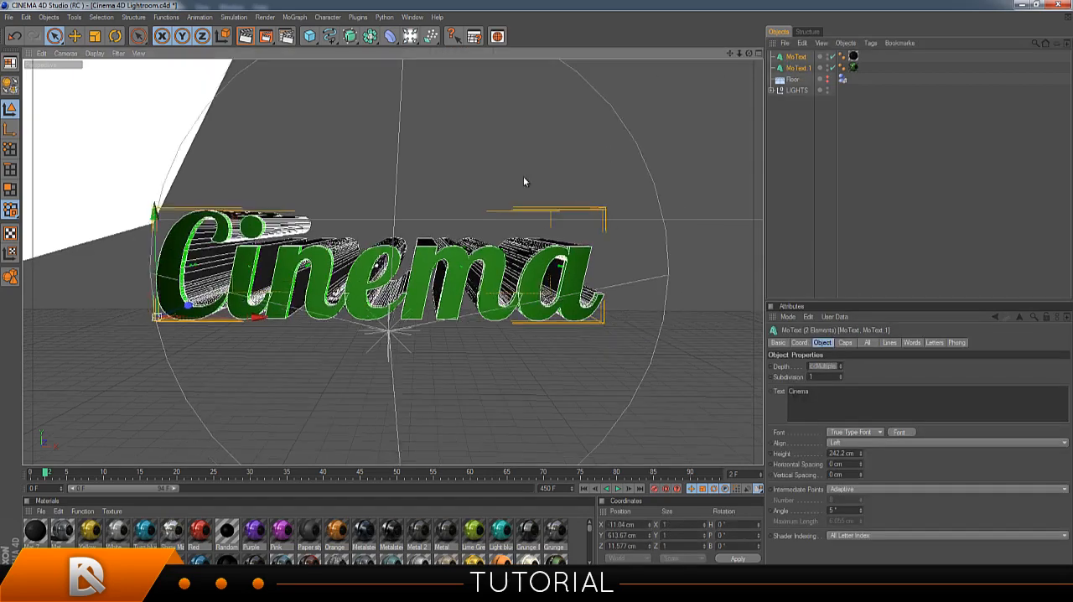
scroll(533, 194, "down", 4)
left_click(542, 225)
scroll(536, 261, "up", 3)
scroll(532, 266, "down", 5)
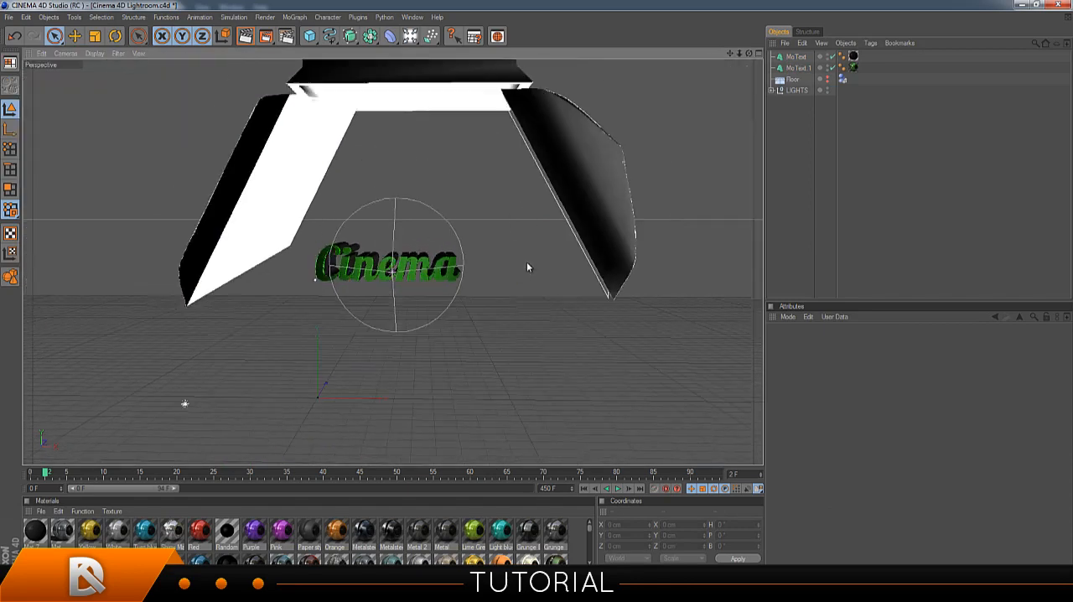
scroll(527, 261, "down", 2)
scroll(526, 259, "up", 7)
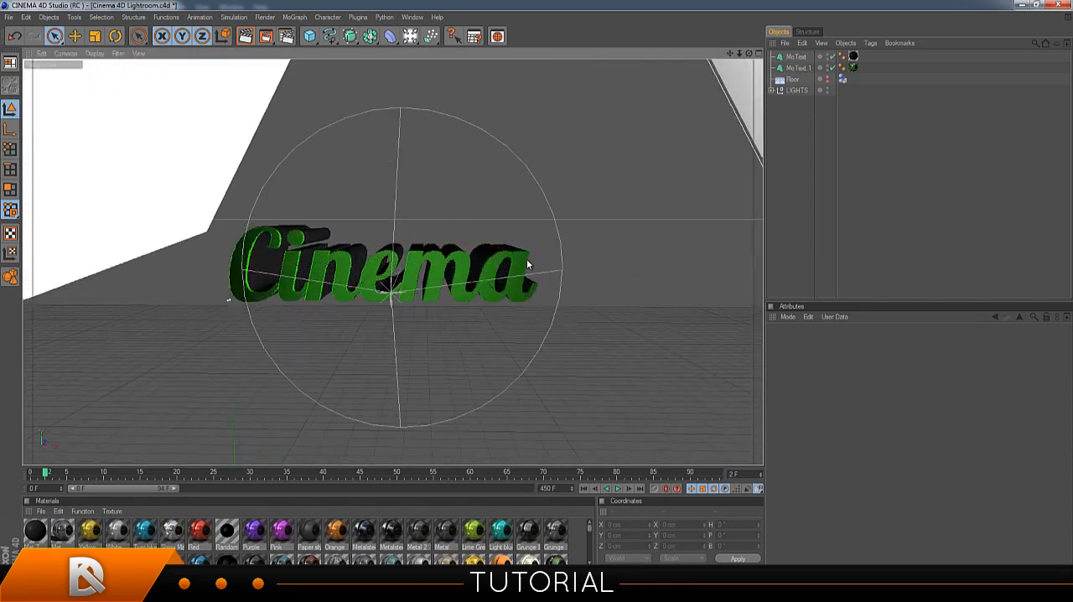
scroll(527, 259, "up", 3)
scroll(528, 249, "down", 1)
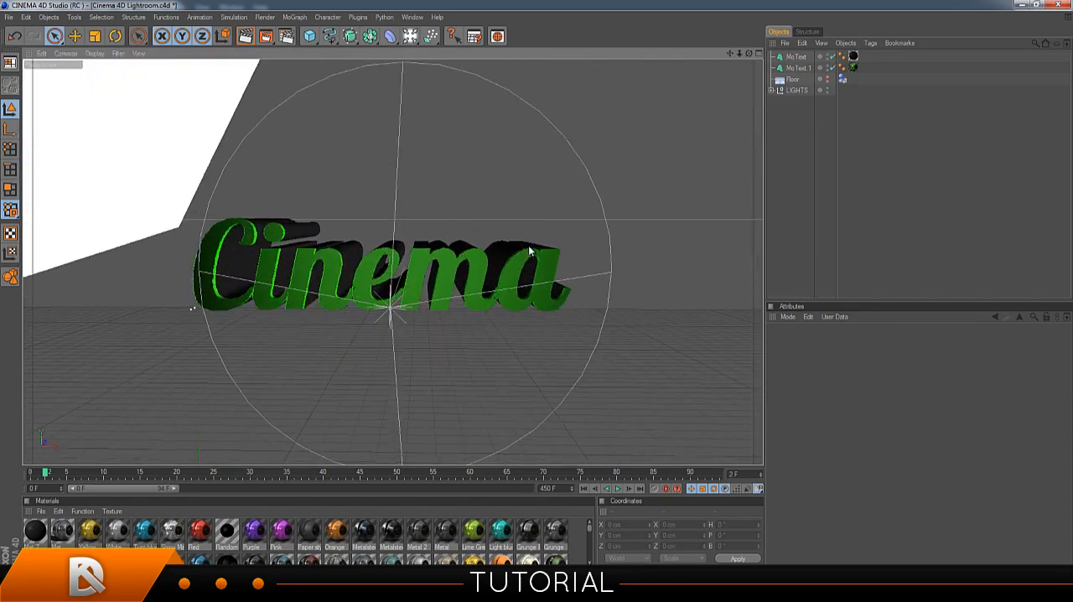
left_click(796, 57)
left_click(798, 68, "ctrl")
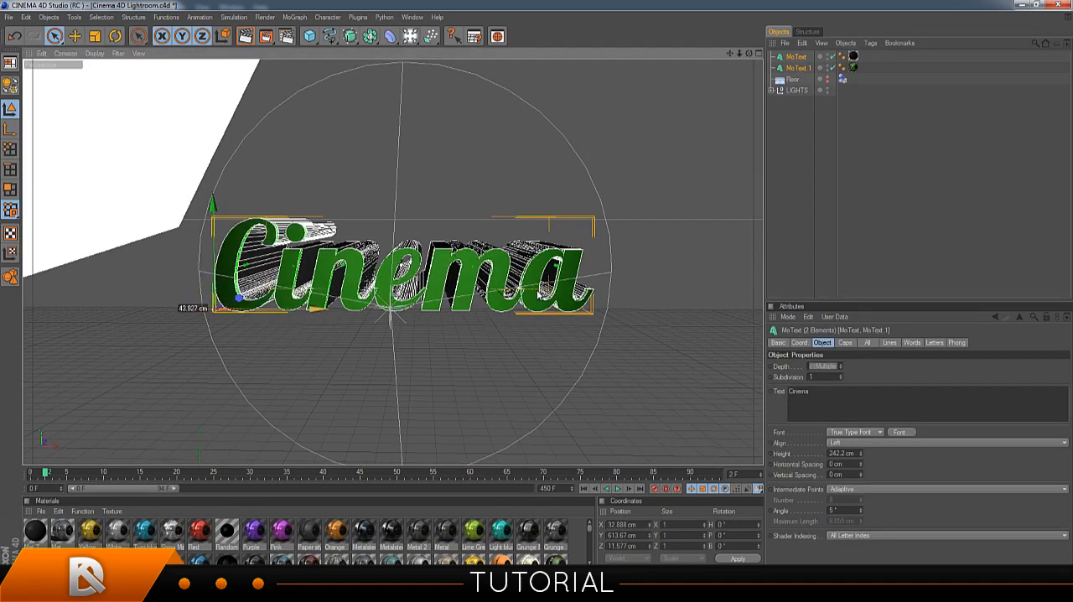
left_click(893, 70)
left_click(792, 70)
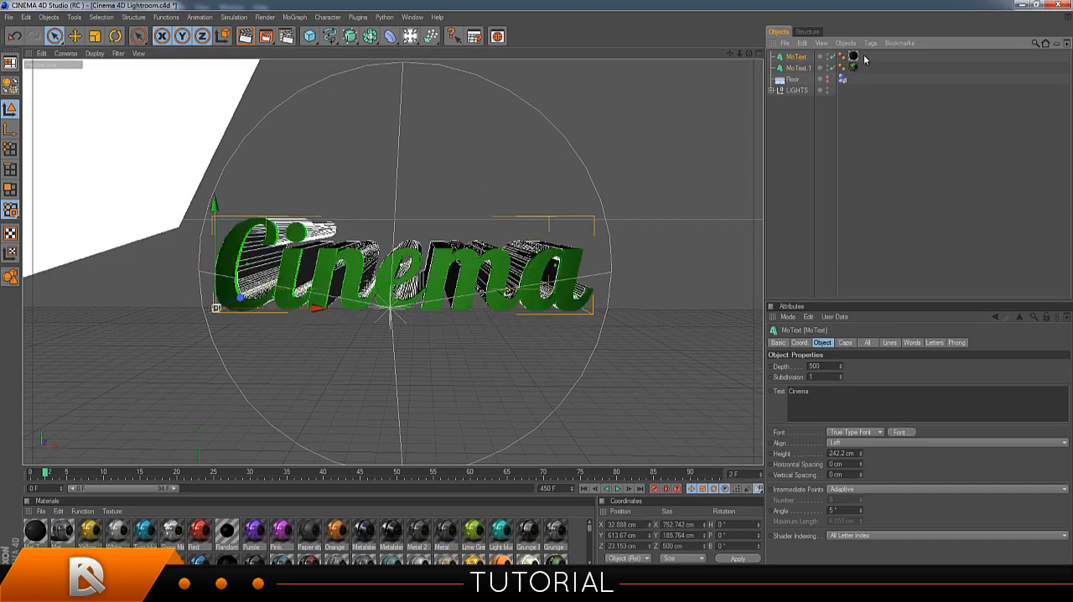
left_click(853, 57)
left_click(817, 214)
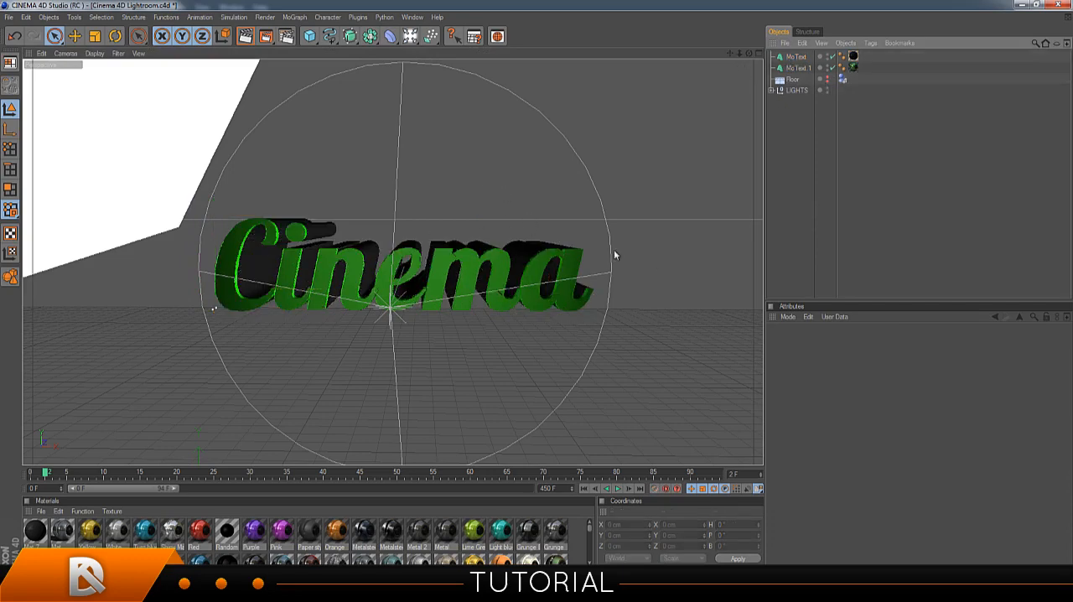
Apply the Red material to the front text object MoText.1 and delete its old green material tag.
left_click(797, 68)
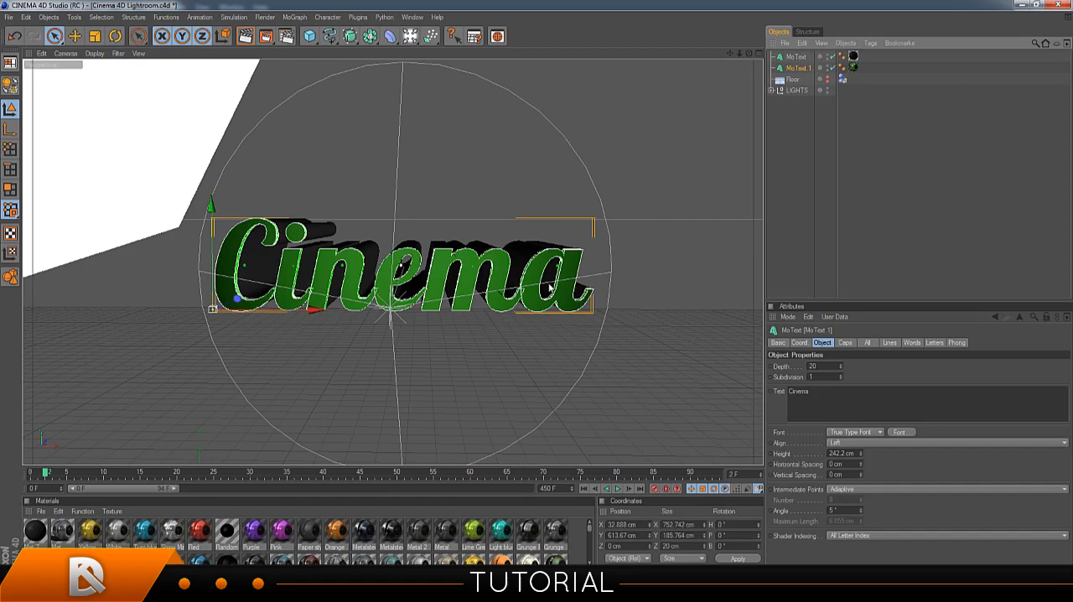
left_click(233, 543)
left_click_drag(193, 543, 384, 283)
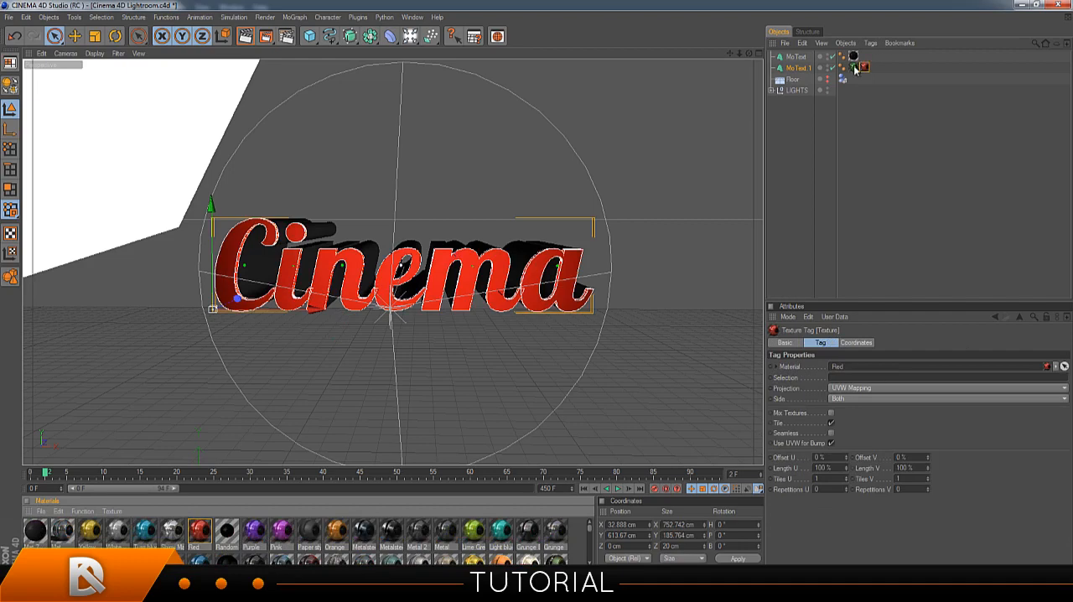
left_click(853, 67)
key("Delete")
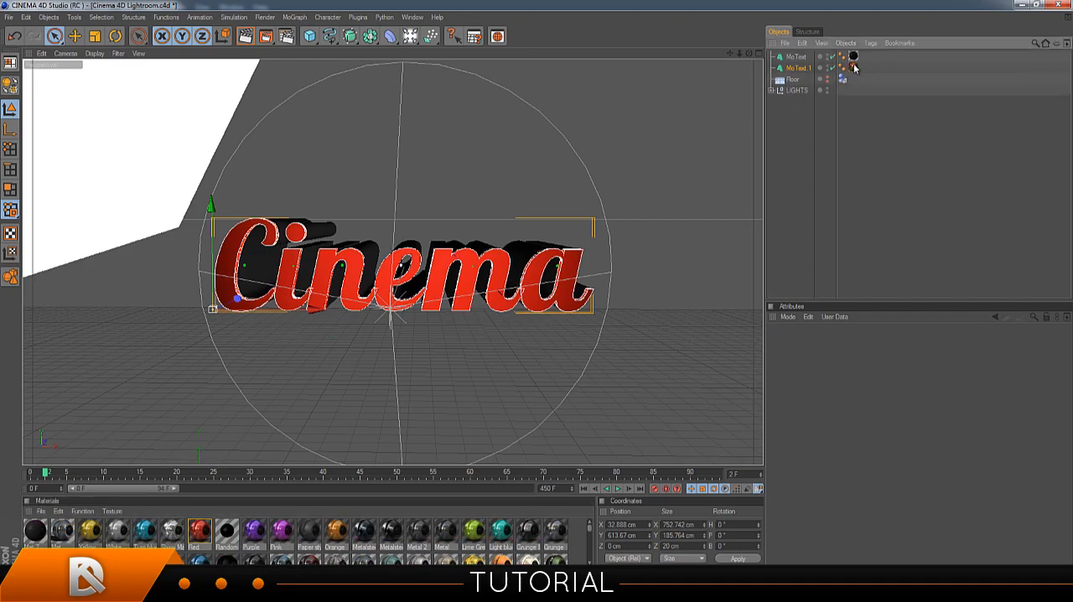
left_click(795, 121)
Frame the red "Cinema" text, preview-render the view, and render it to the Picture Viewer.
scroll(418, 226, "up", 3)
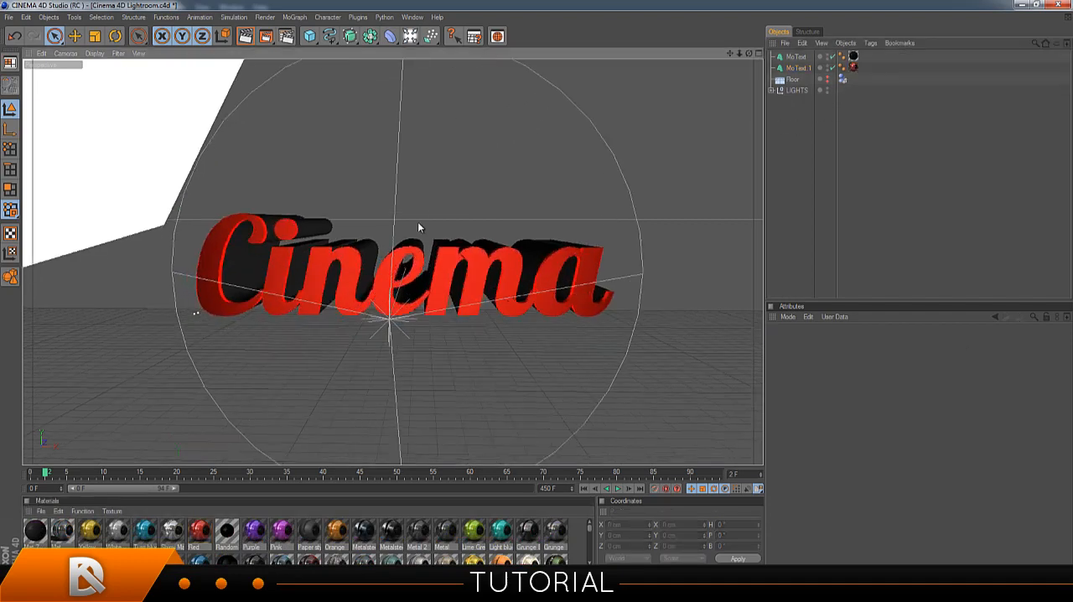
scroll(419, 226, "down", 1)
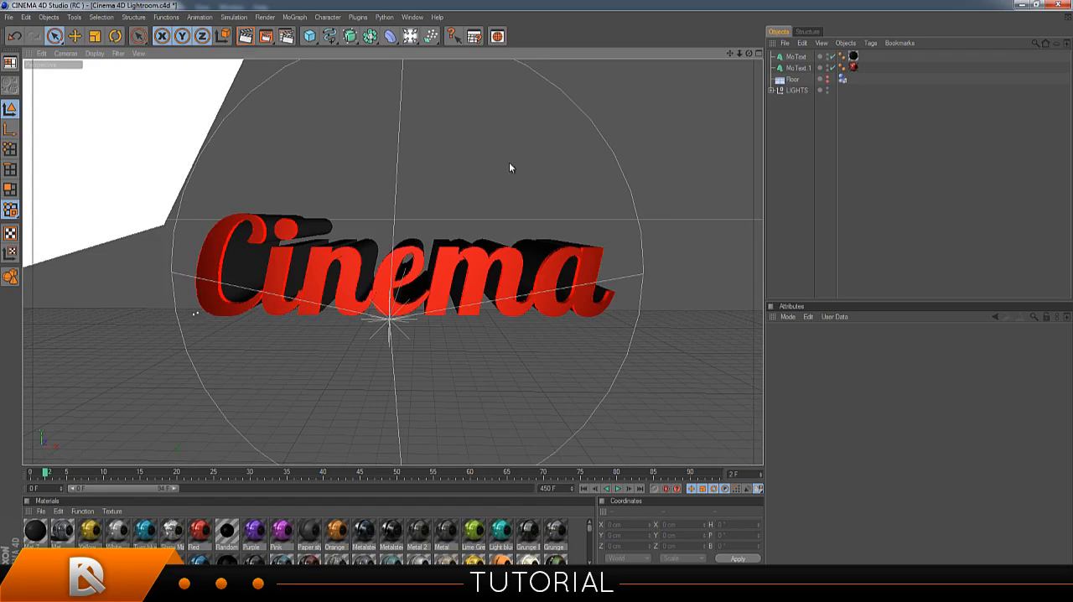
key("ctrl+r")
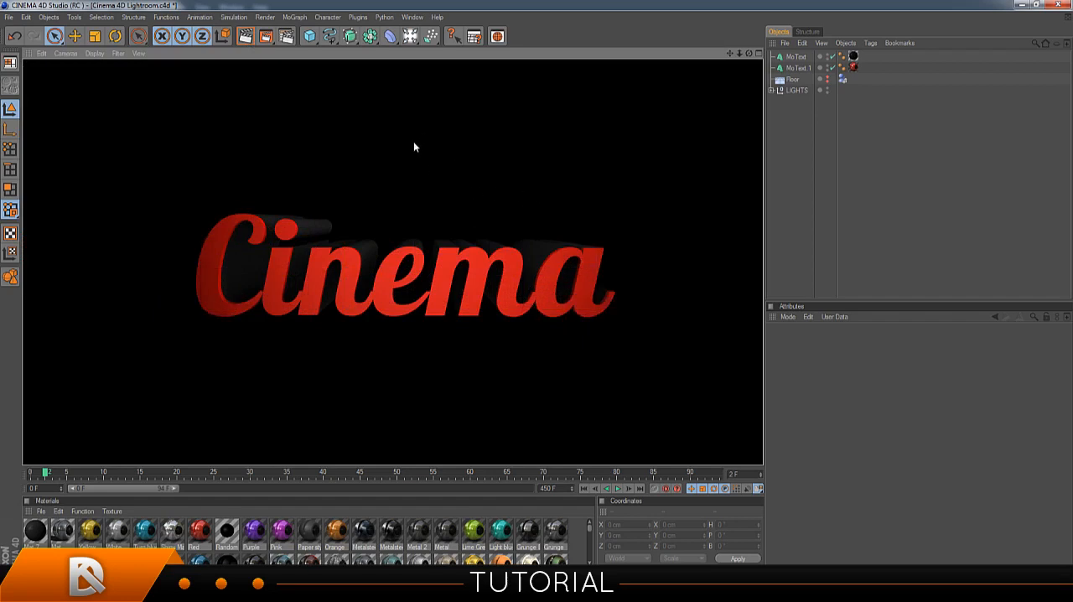
left_click(264, 38)
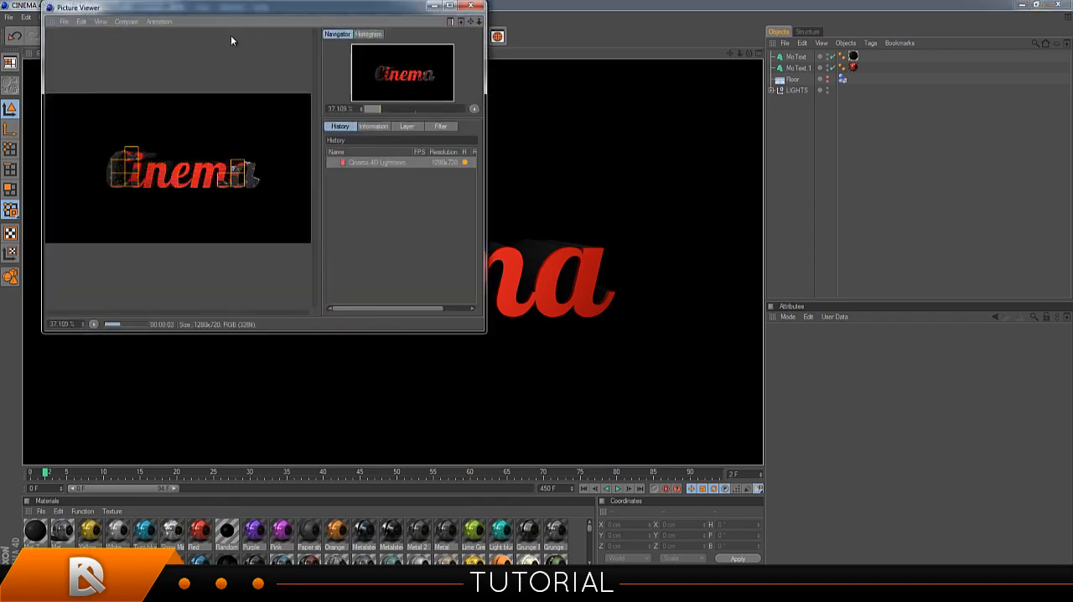
Save the render as a PNG still image with alpha channel named "Cinema" on the Desktop, and close the Picture Viewer.
left_click(65, 21)
left_click(78, 42)
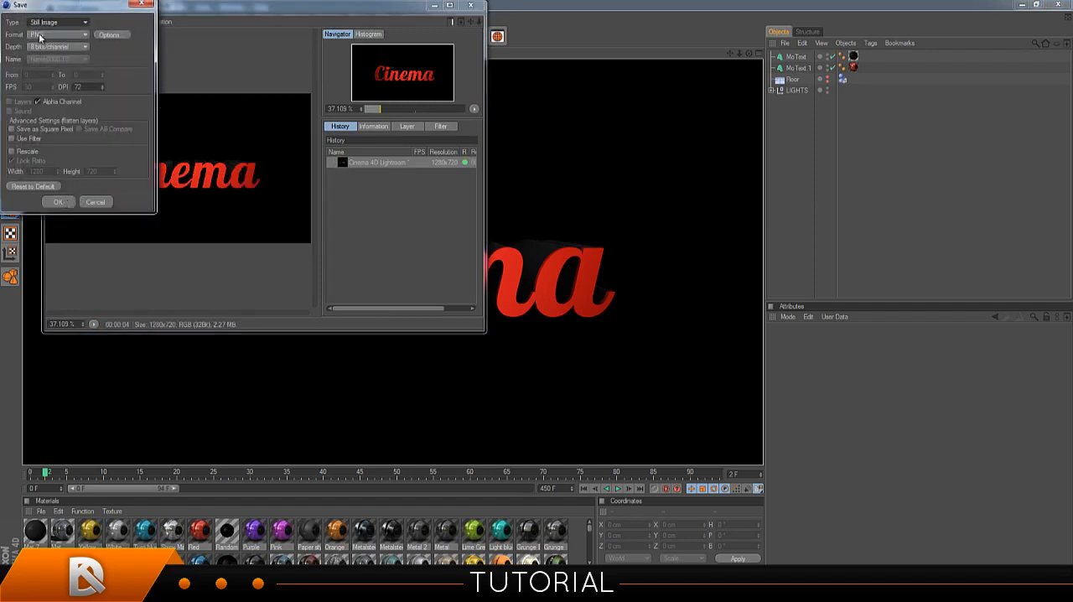
left_click(69, 202)
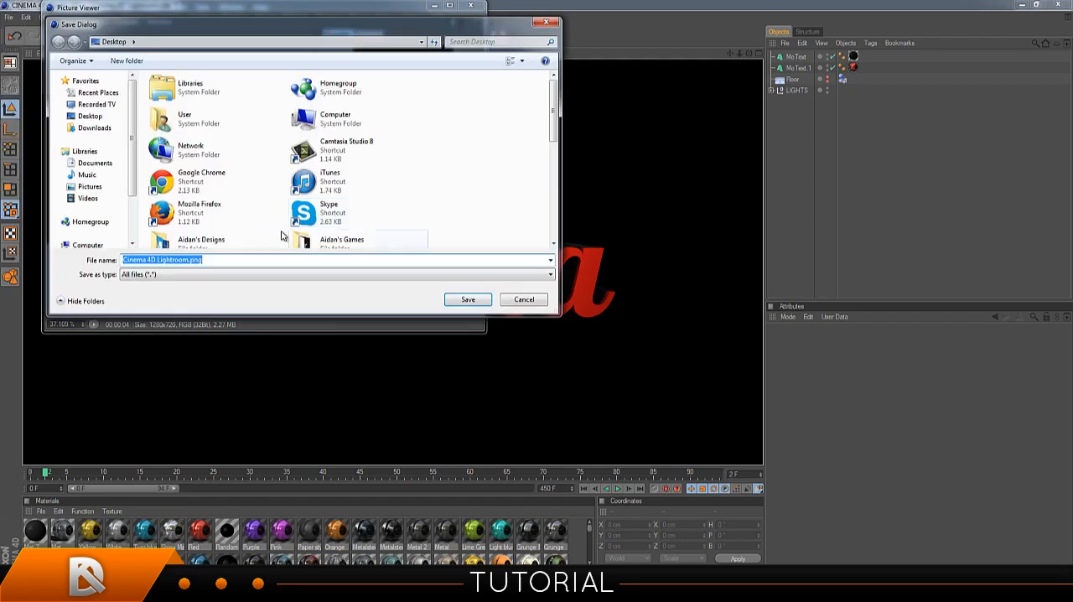
type("Cinema")
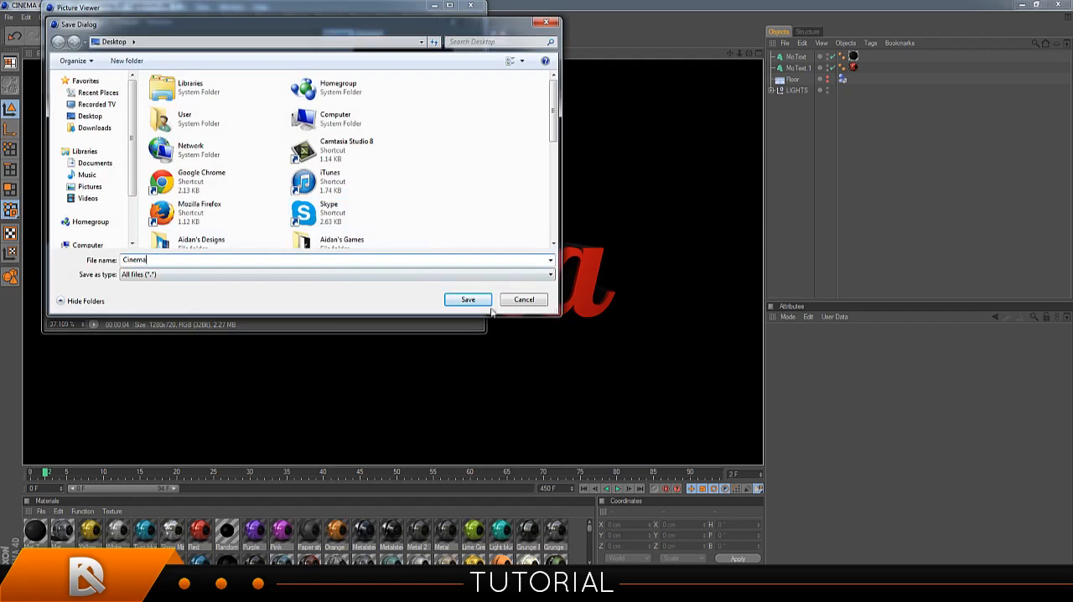
left_click(461, 304)
left_click(470, 6)
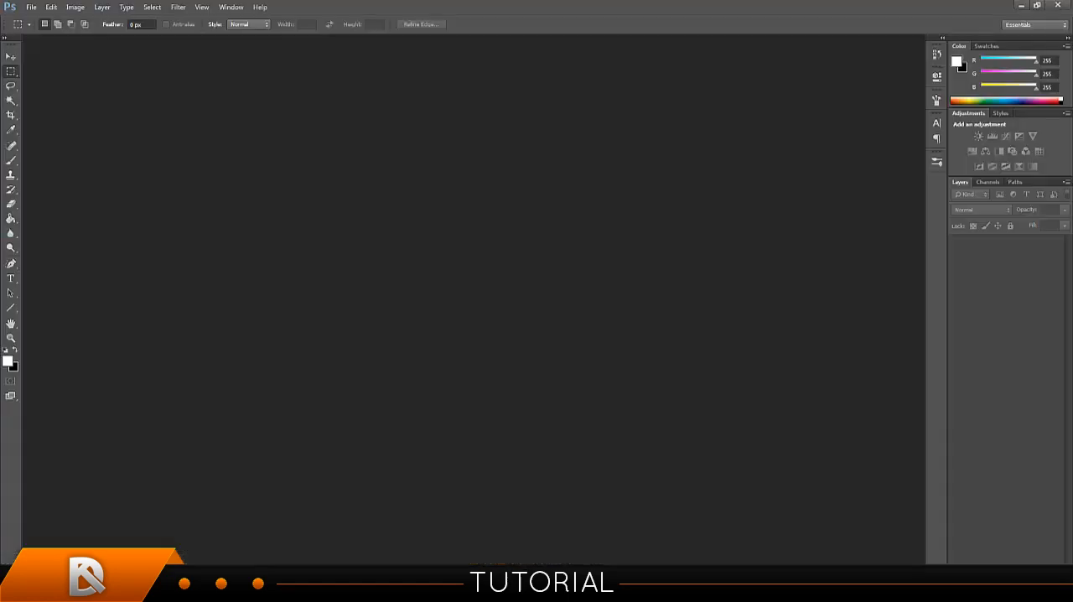
Switch to Photoshop and open Cinema.png from the Desktop.
left_click(31, 7)
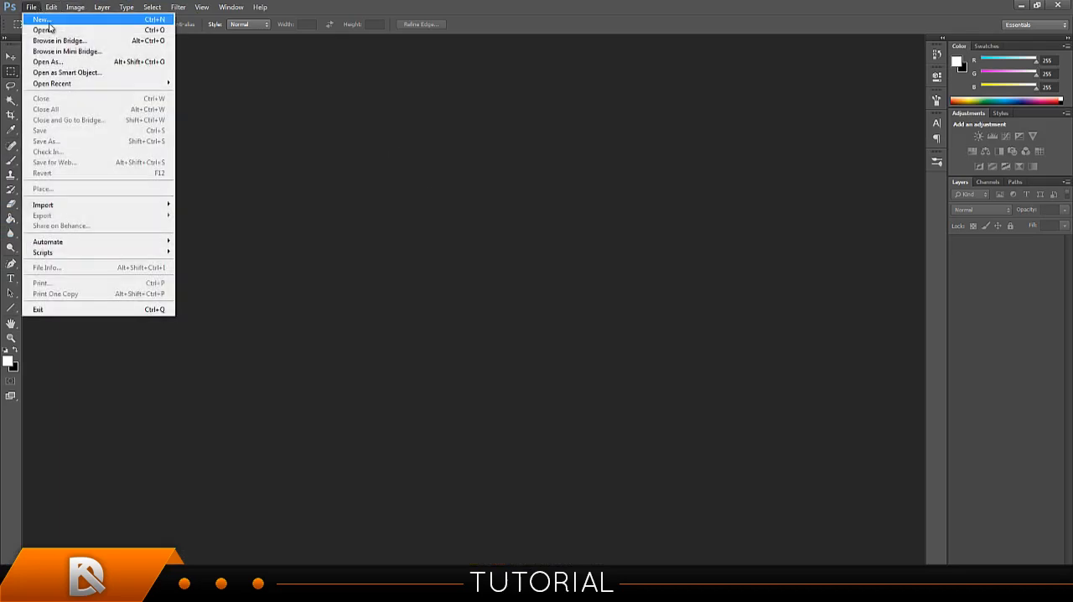
left_click(46, 32)
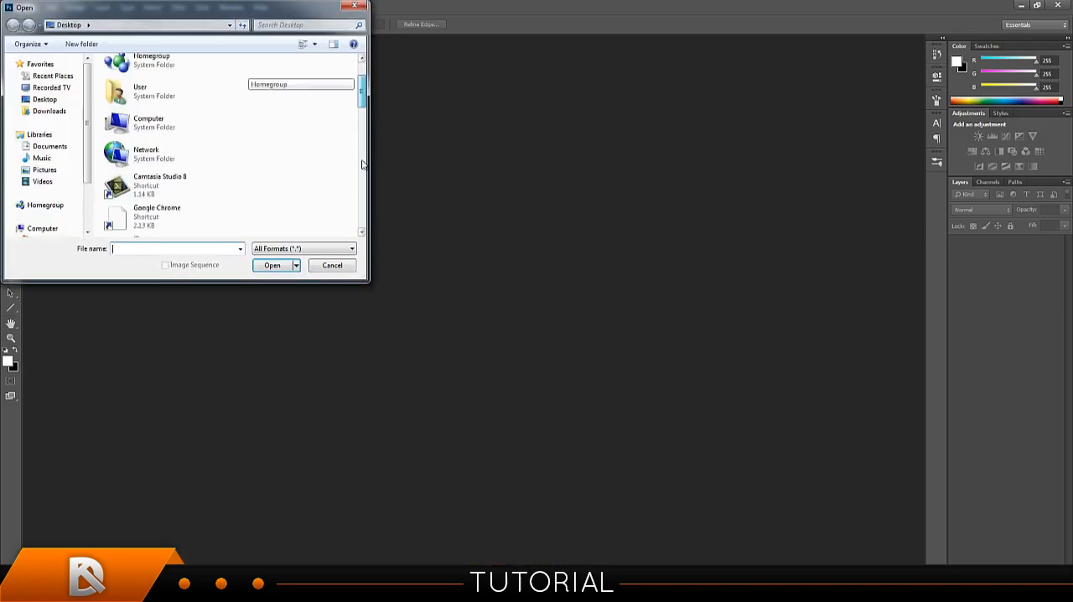
scroll(335, 92, "down", 10)
left_click(186, 167)
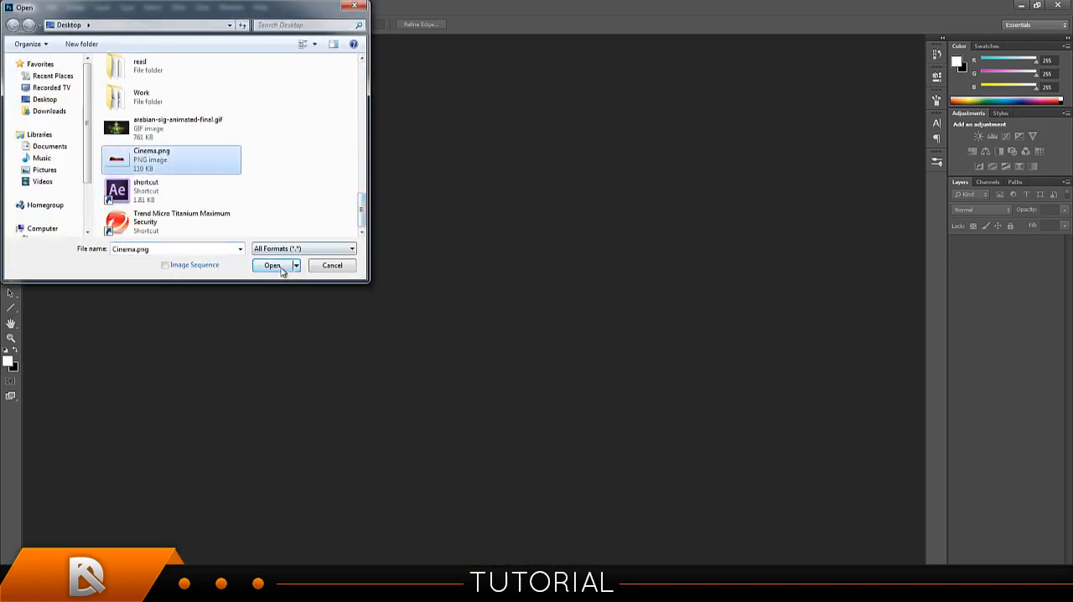
left_click(272, 265)
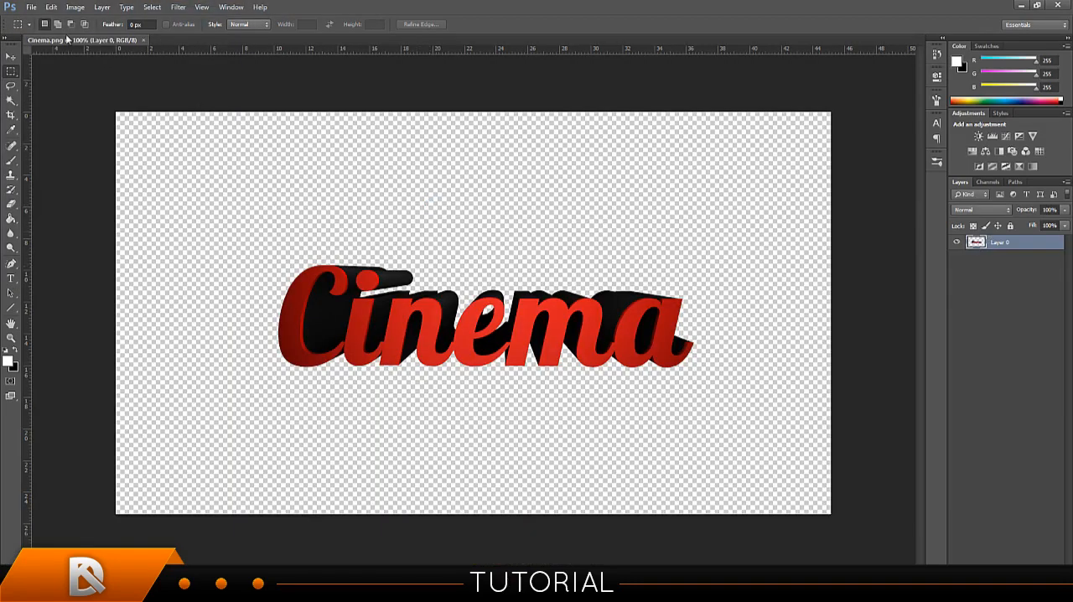
Create a new document 550 pixels wide and 300 pixels high.
left_click(31, 7)
left_click(42, 15)
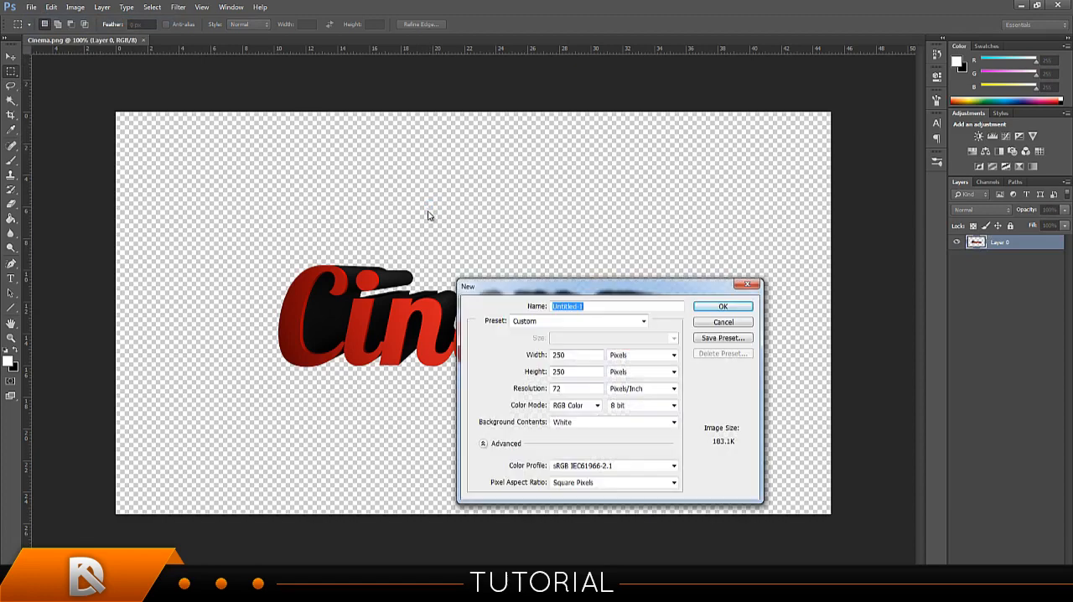
double_click(574, 354)
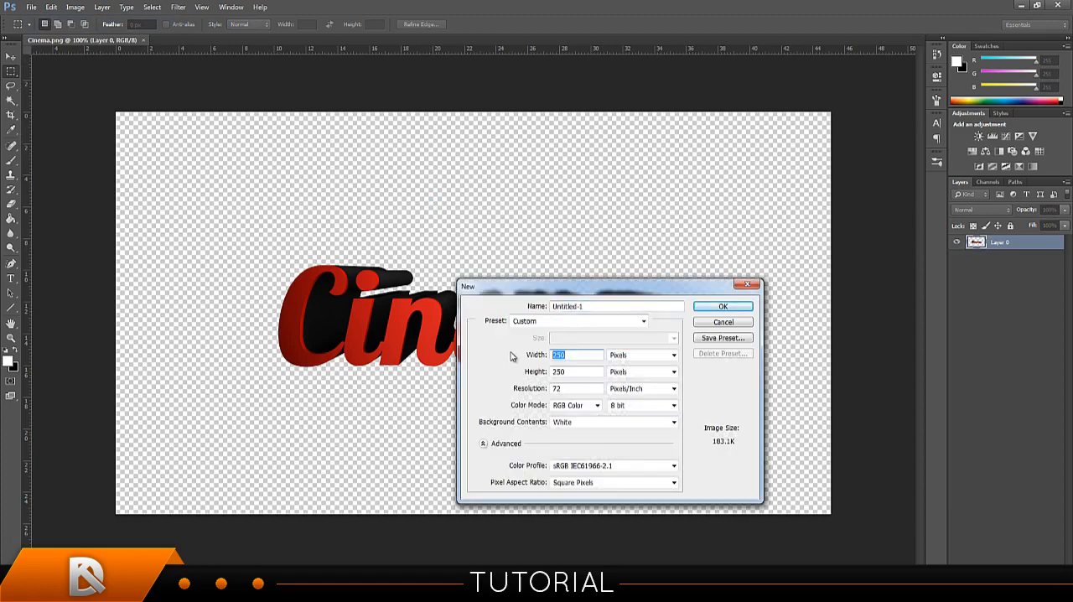
type("550")
key("Tab")
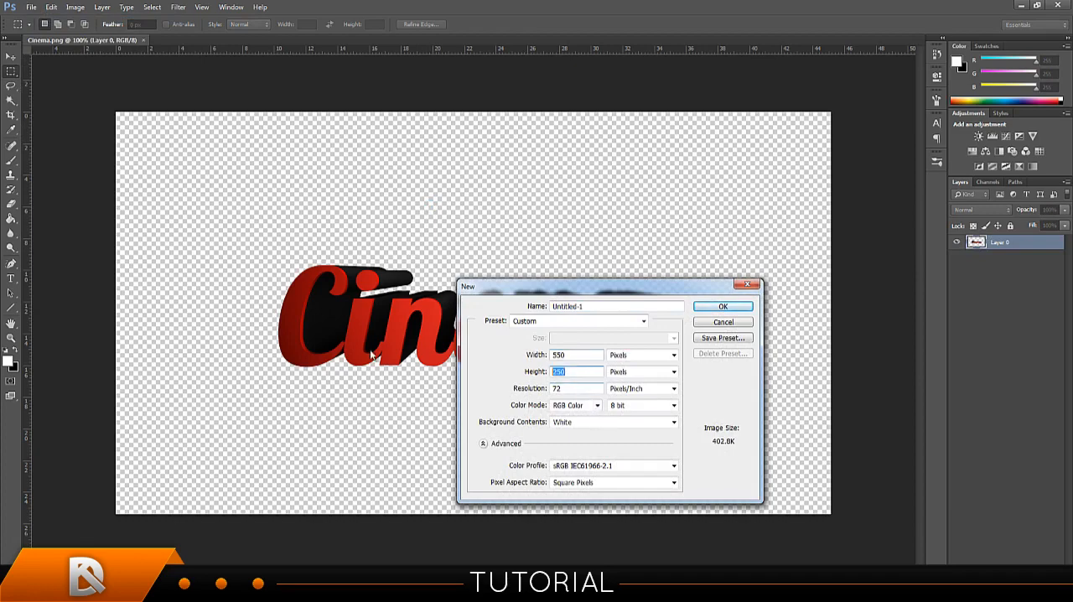
type("300")
left_click(737, 306)
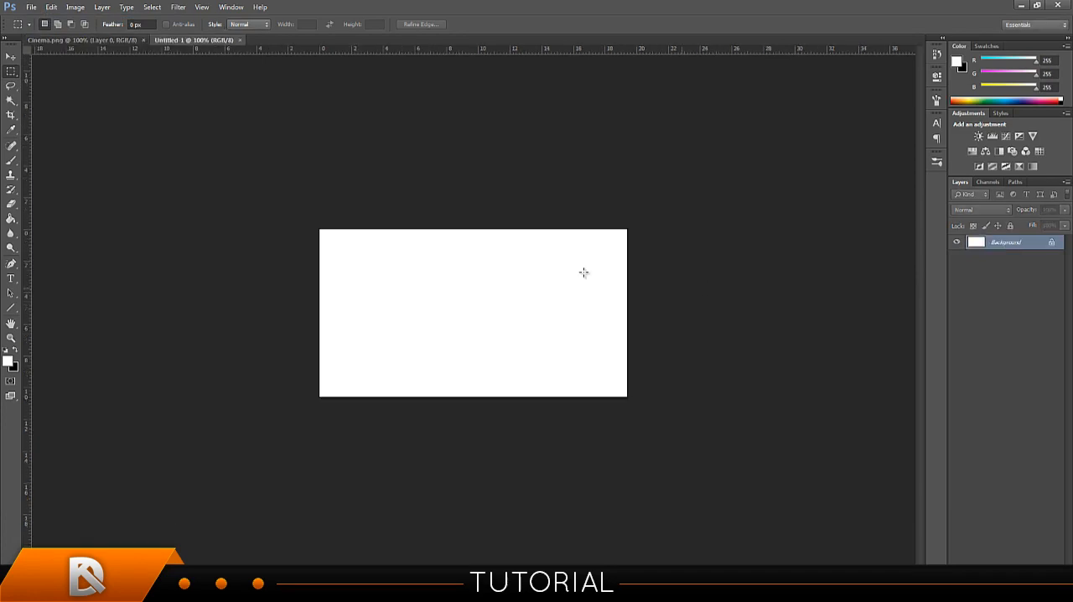
Copy the rendered "Cinema" text layer from Cinema.png into the new Untitled-1 document using the Move tool.
left_click(107, 41)
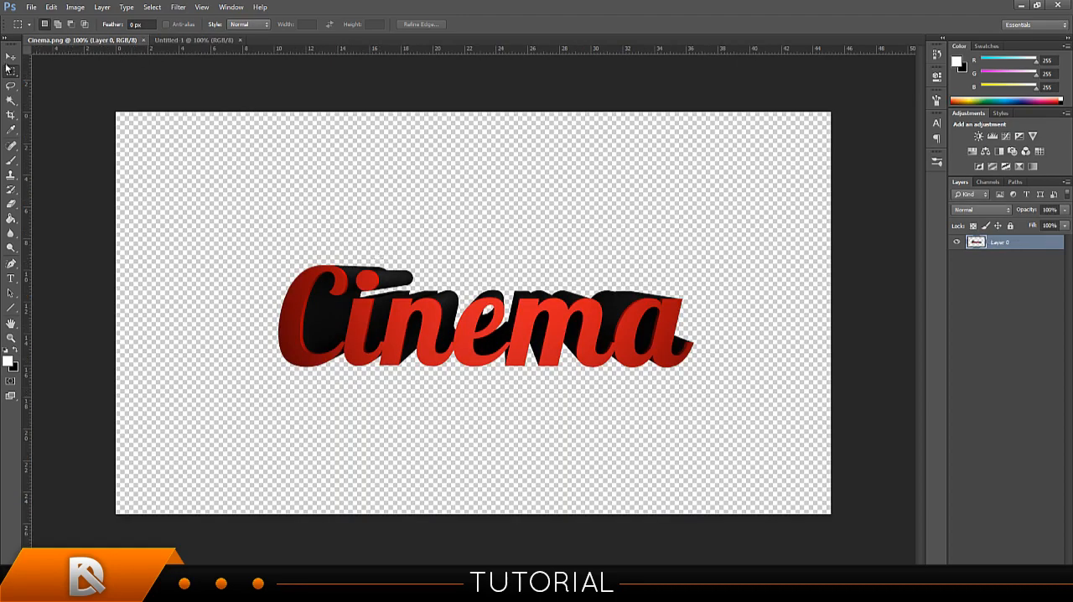
left_click(10, 57)
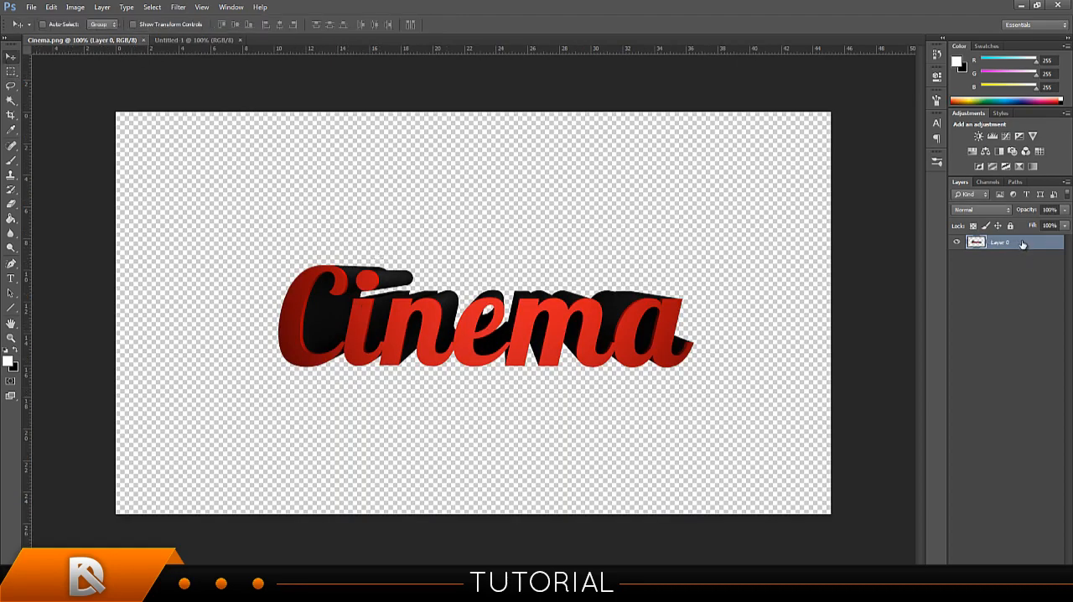
left_click_drag(513, 323, 208, 44)
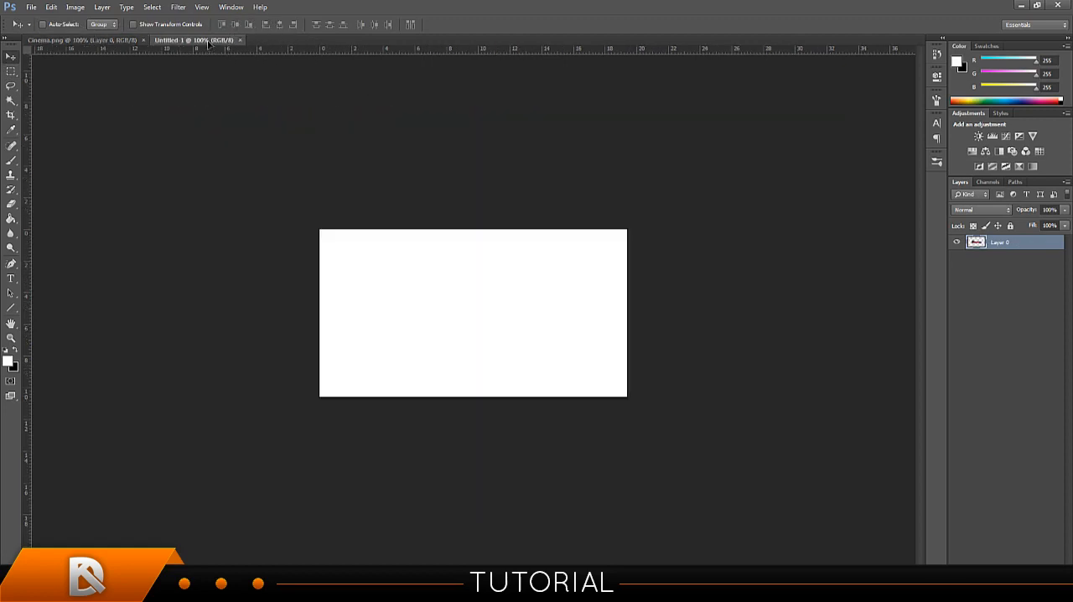
left_click_drag(210, 50, 237, 105)
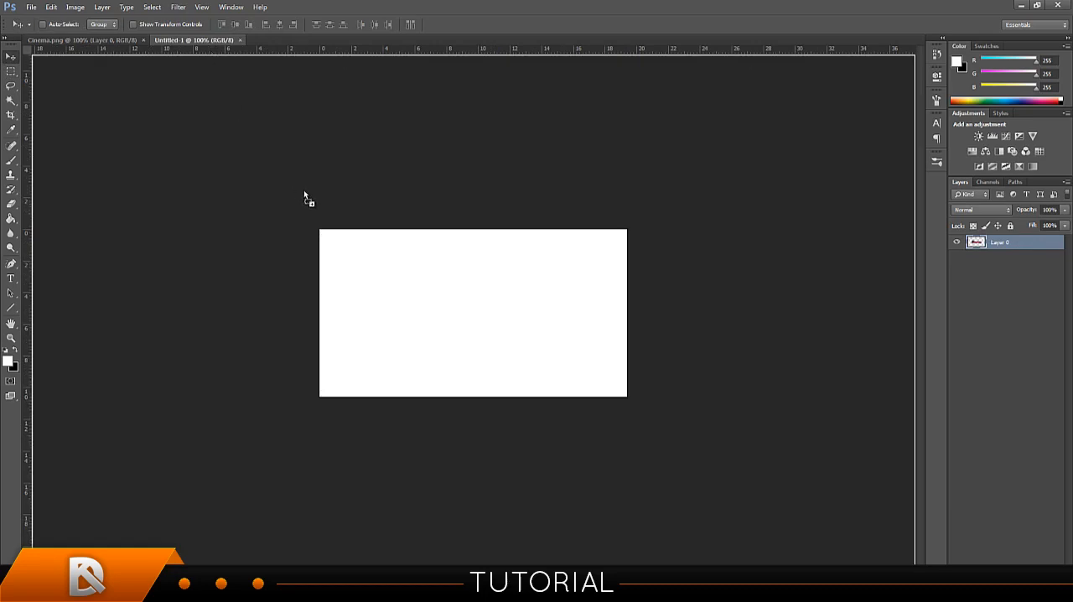
left_click_drag(304, 195, 478, 317)
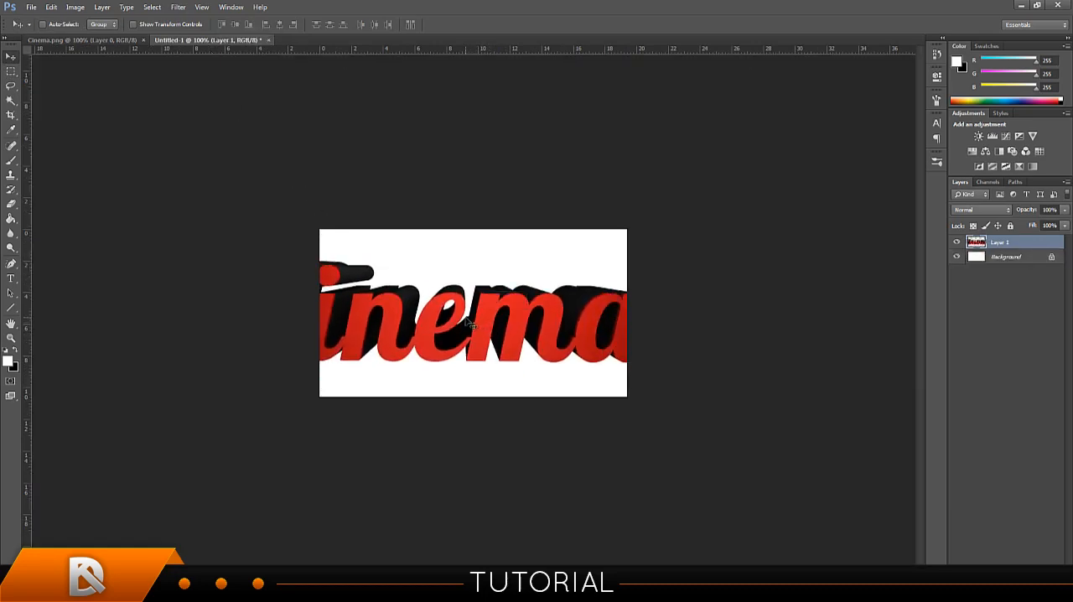
Scale the "Cinema" layer down to about 71% and position it so the whole word fits on the canvas.
key("ctrl+t")
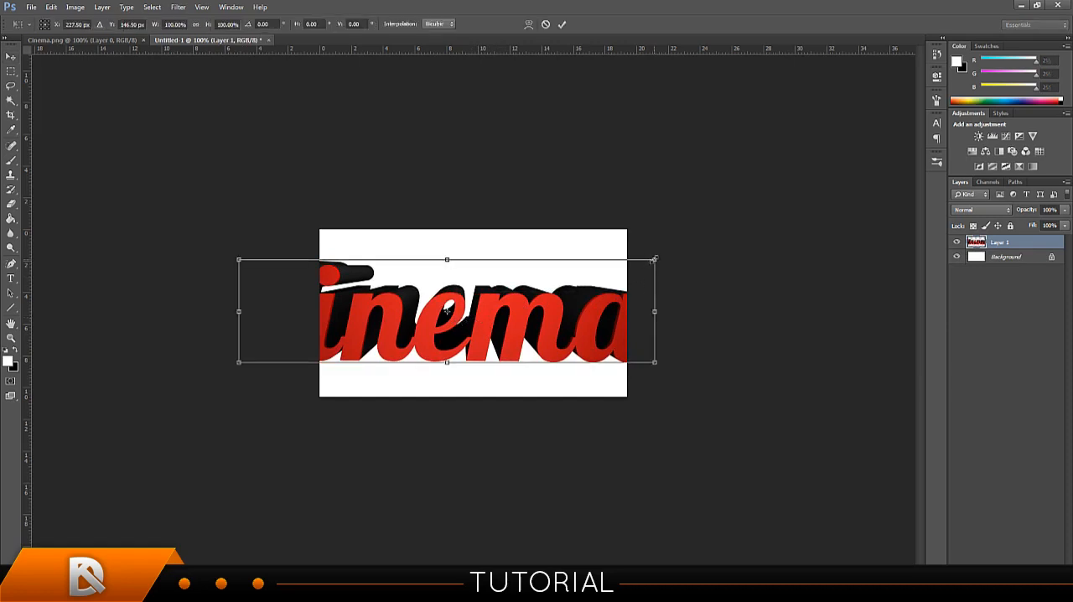
left_click_drag(655, 259, 534, 290)
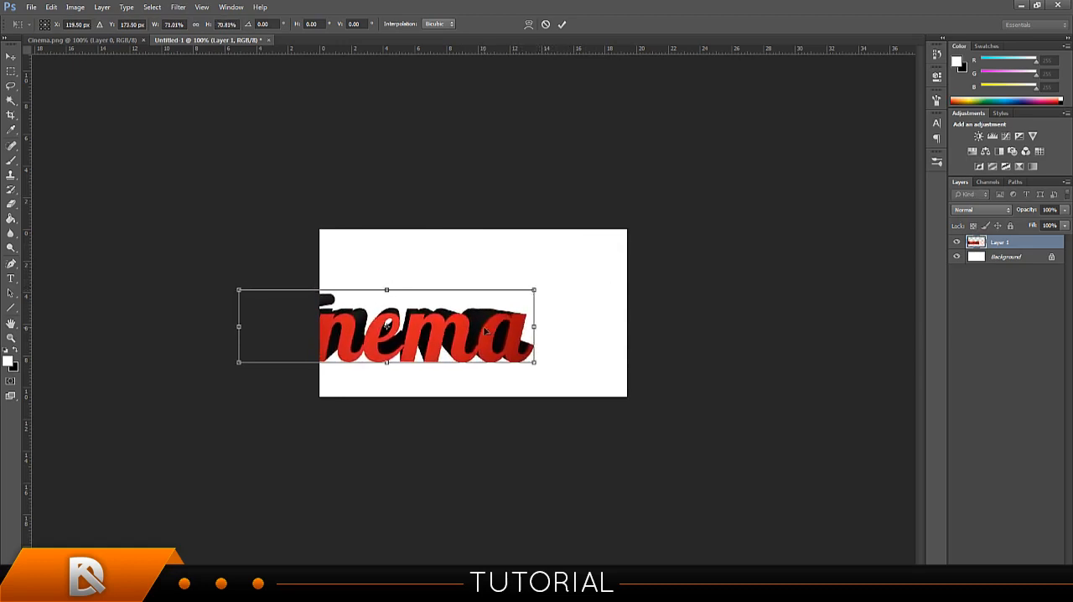
left_click_drag(484, 331, 571, 323)
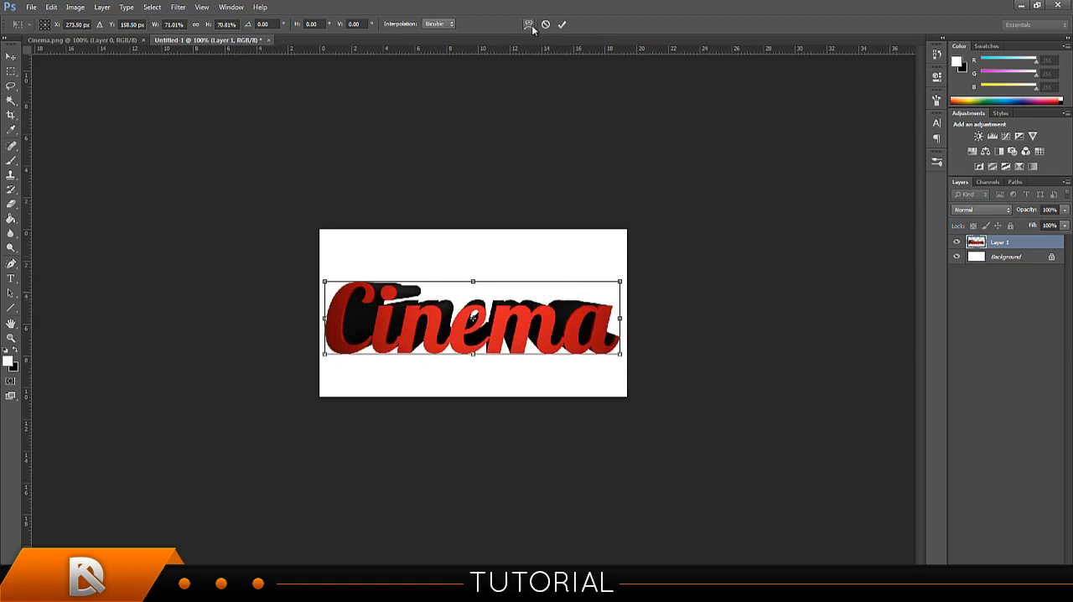
left_click(561, 24)
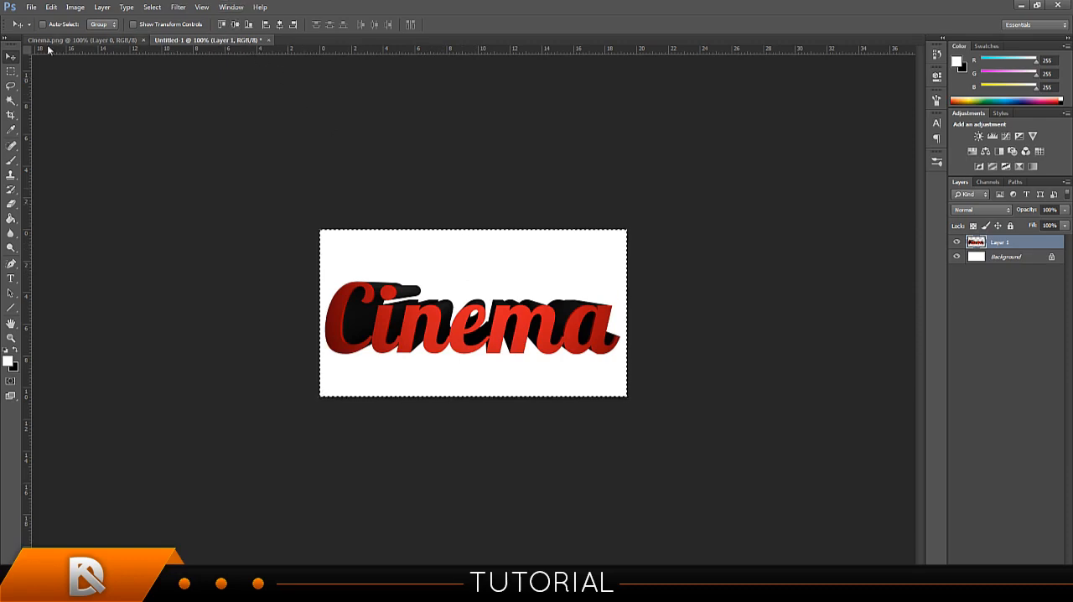
Align the "Cinema" layer to the vertical and horizontal centers of the selected canvas, and remove the selection.
left_click(236, 25)
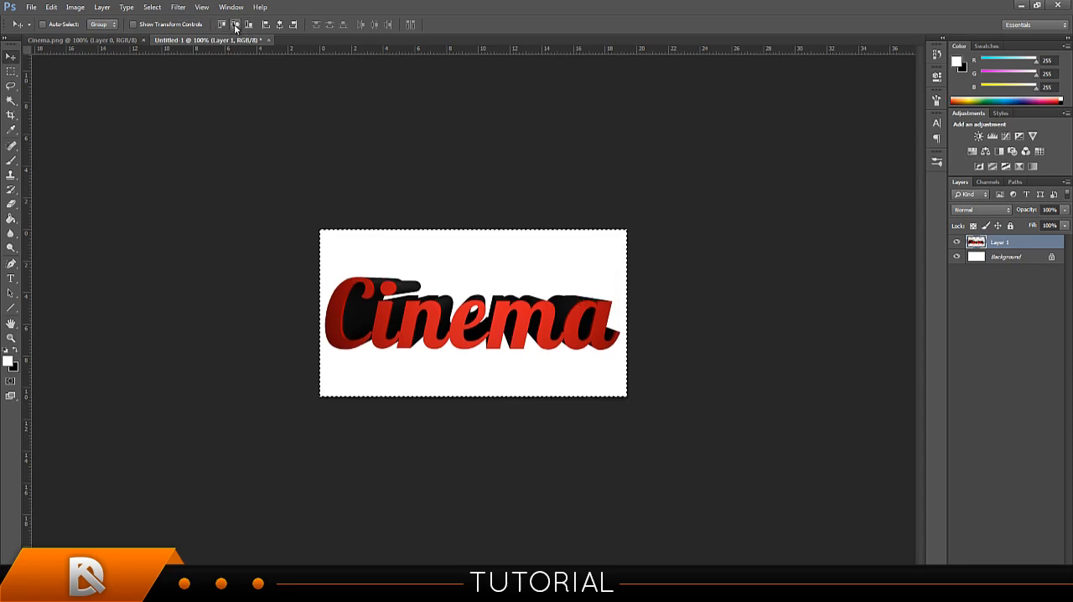
left_click(281, 27)
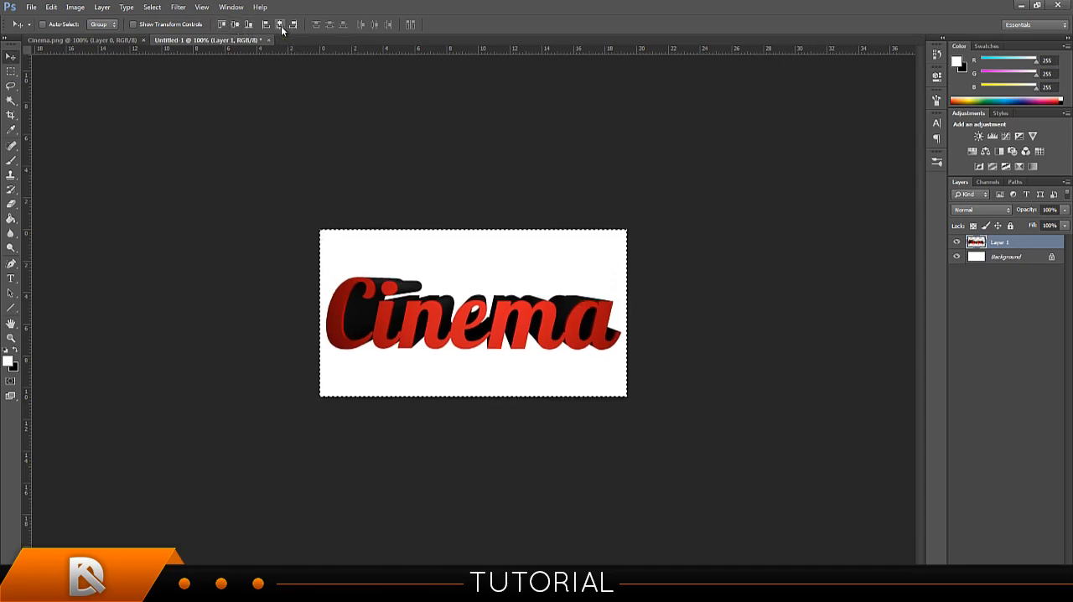
key("ctrl+d")
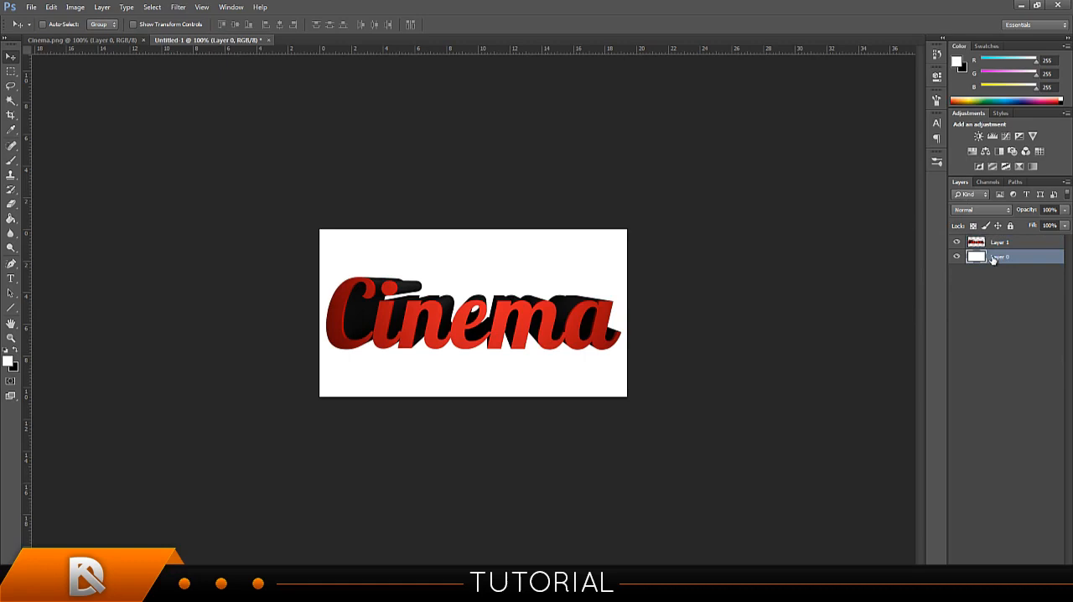
Fill the white background layer, Layer 0, with black using the Paint Bucket tool.
left_click(10, 219)
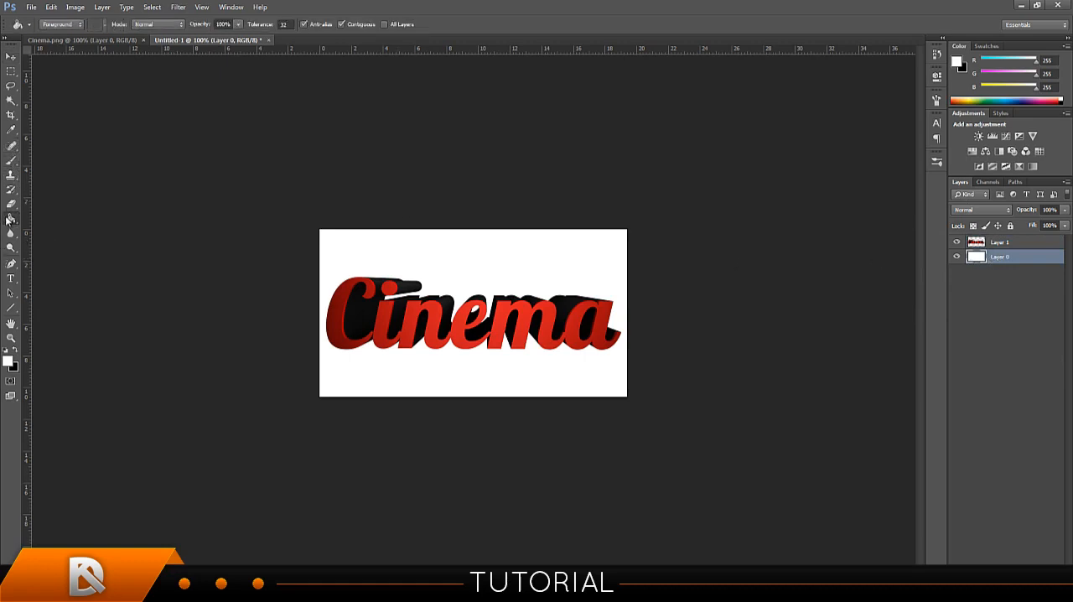
left_click(16, 352)
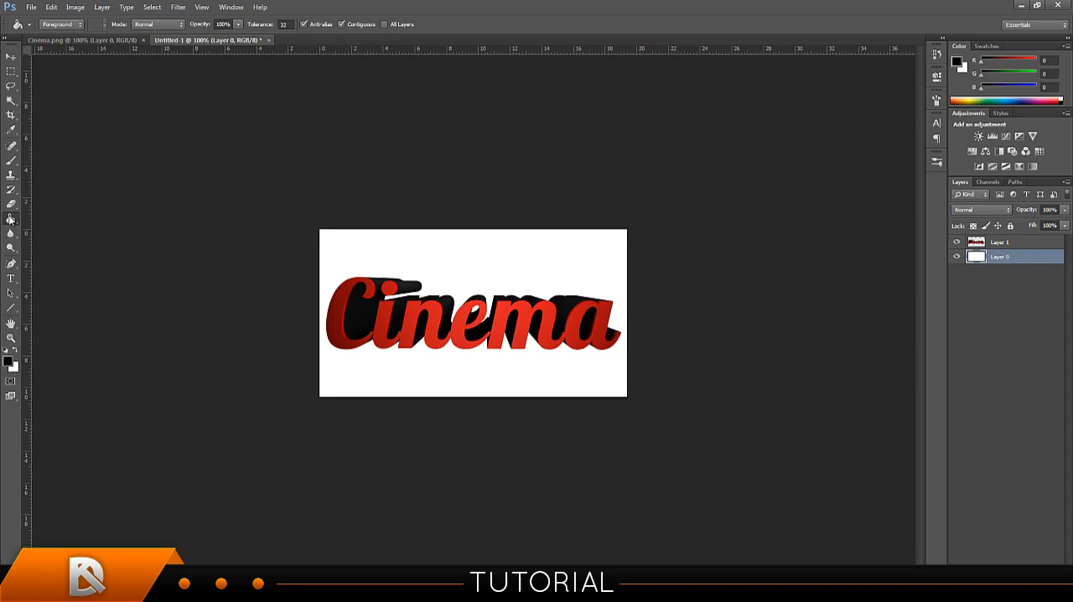
right_click(11, 219)
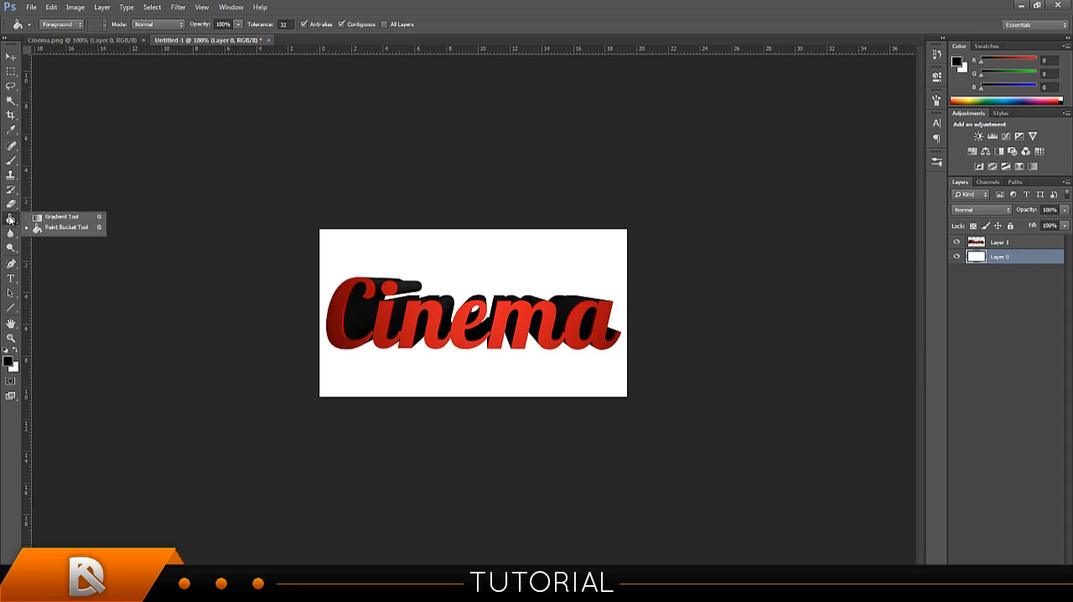
left_click(53, 229)
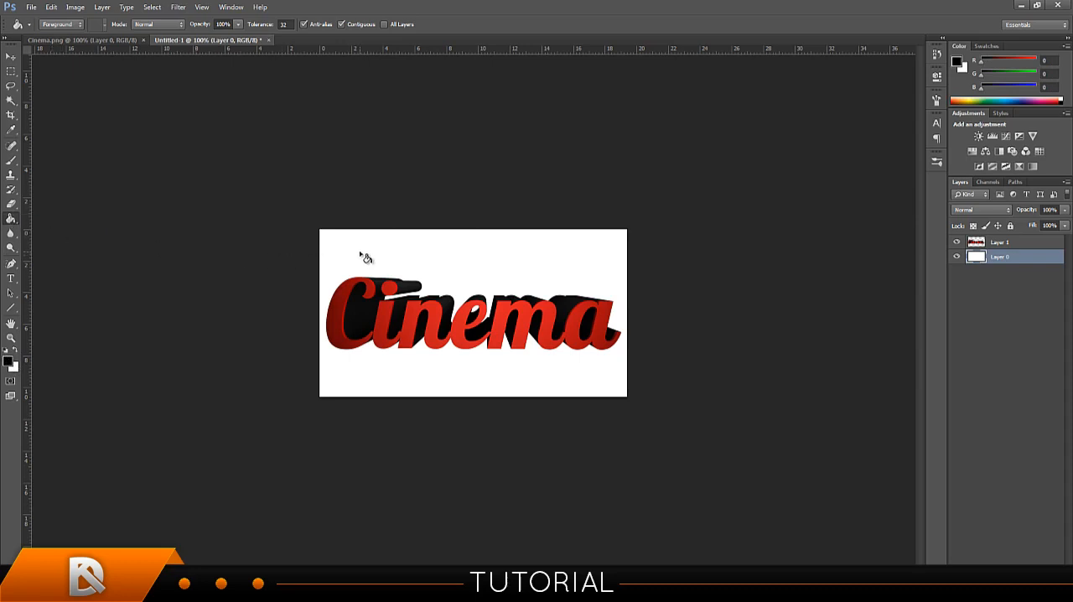
left_click(366, 258)
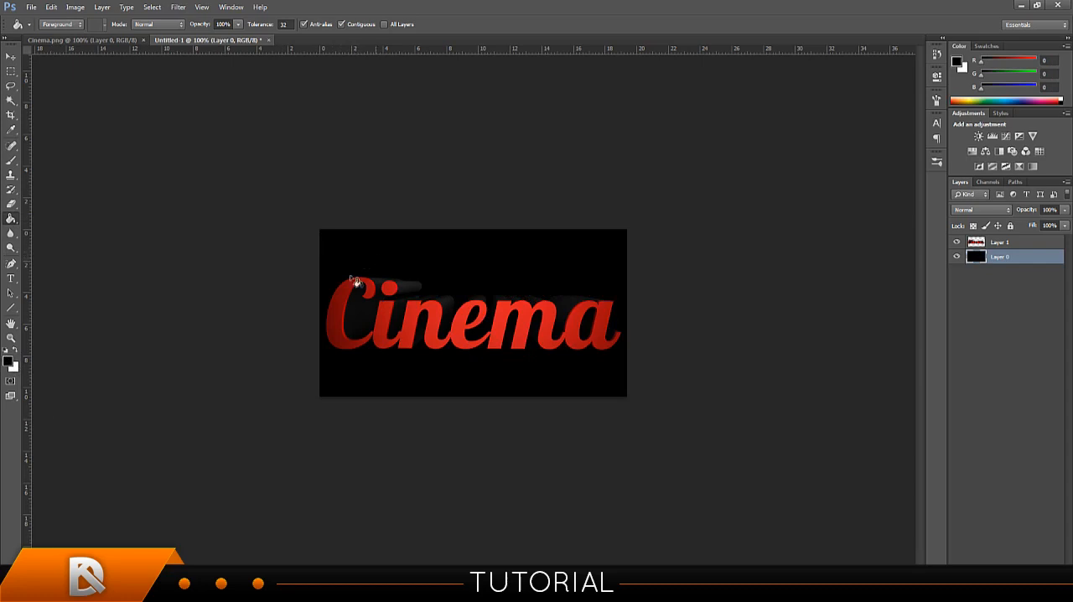
Set the foreground color to dark gray #151515 and fill Layer 0 with it.
left_click(10, 362)
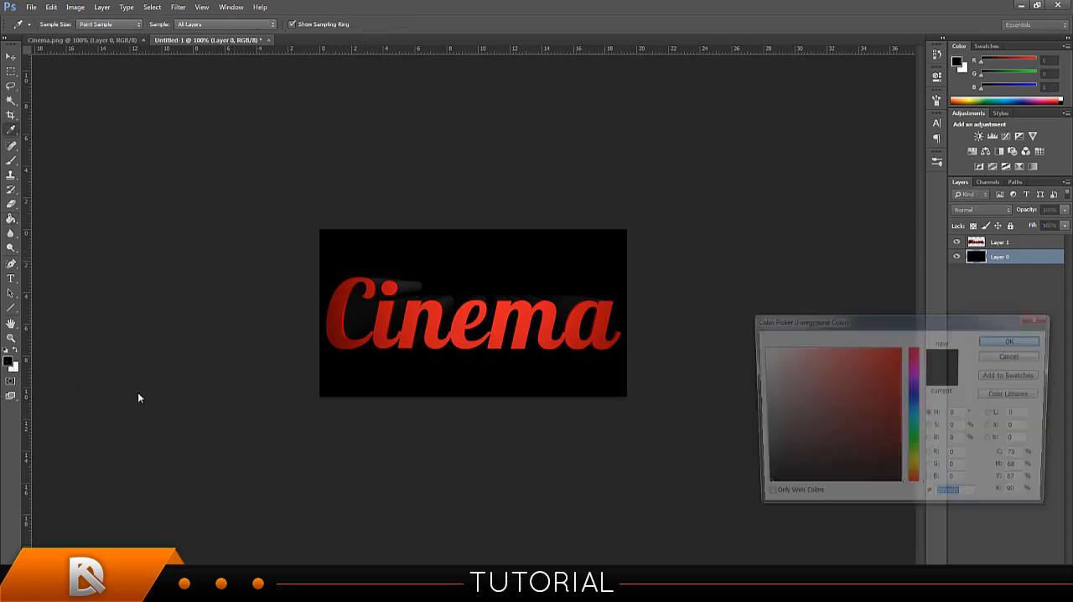
left_click(758, 476)
left_click_drag(759, 475, 756, 477)
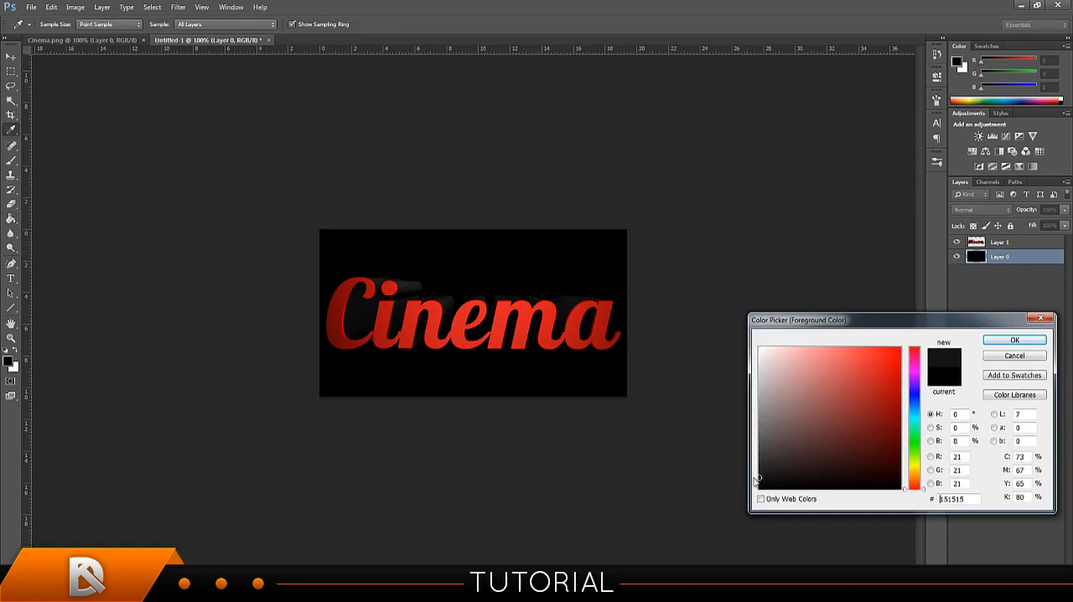
left_click(1013, 339)
key("g")
left_click(542, 371)
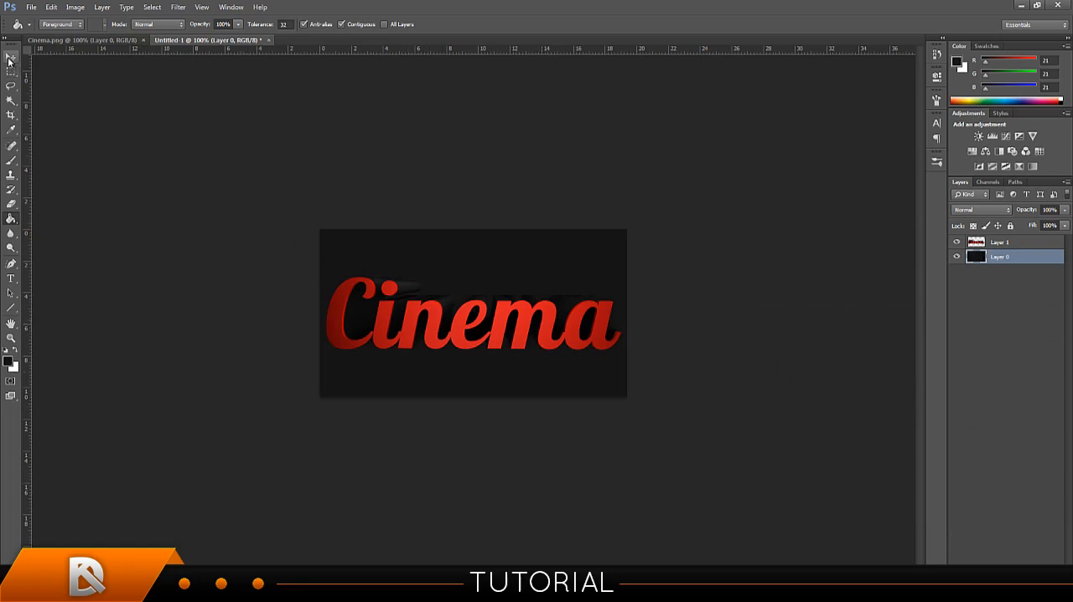
Select Layer 1 and move the "Cinema" text slightly lower on the canvas.
left_click(9, 58)
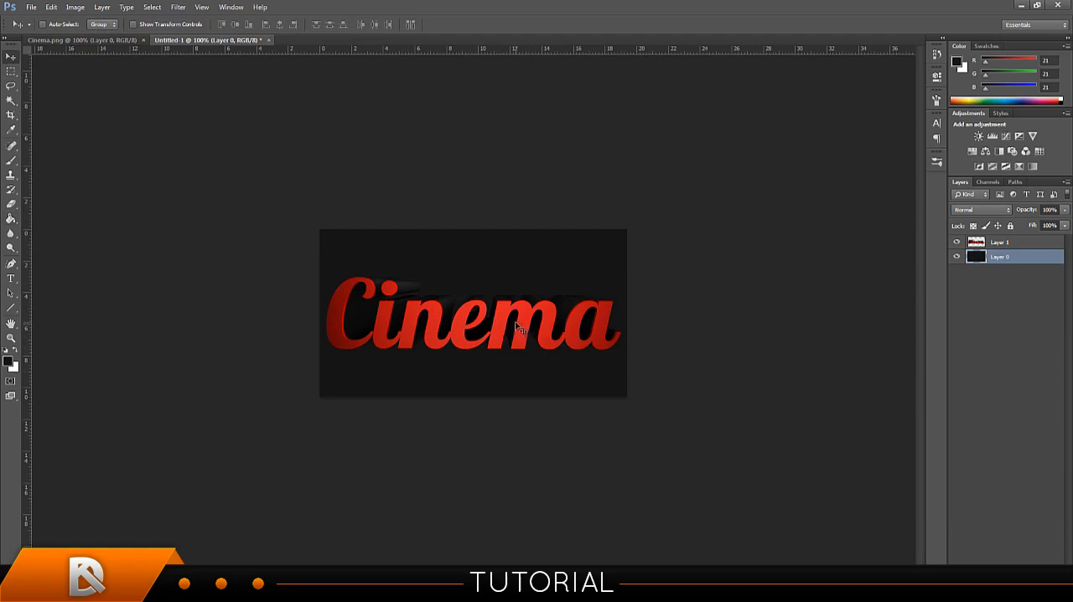
left_click(1012, 245)
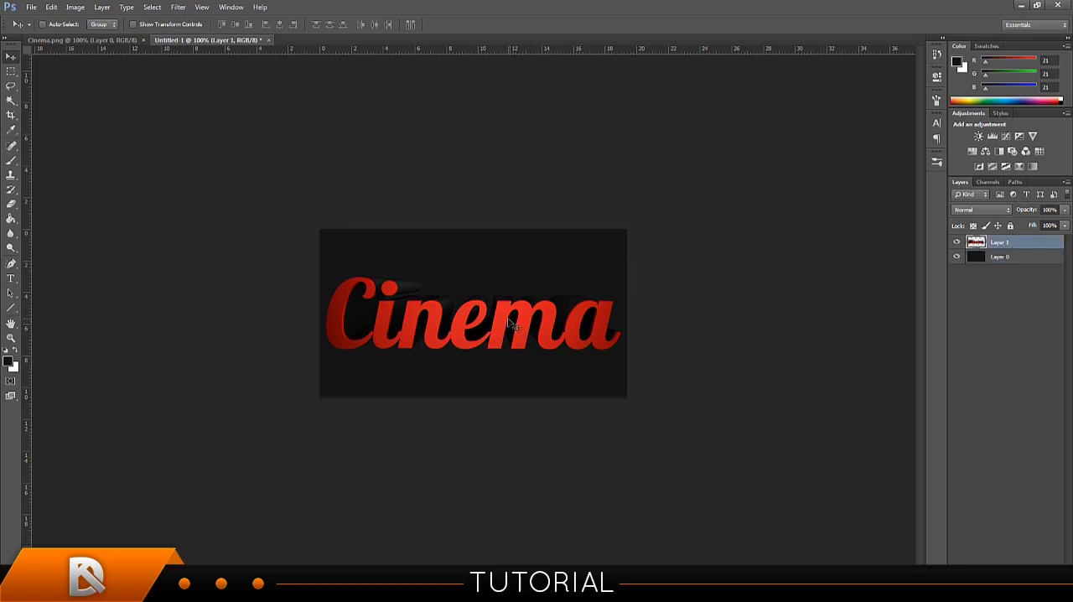
left_click_drag(509, 323, 511, 333)
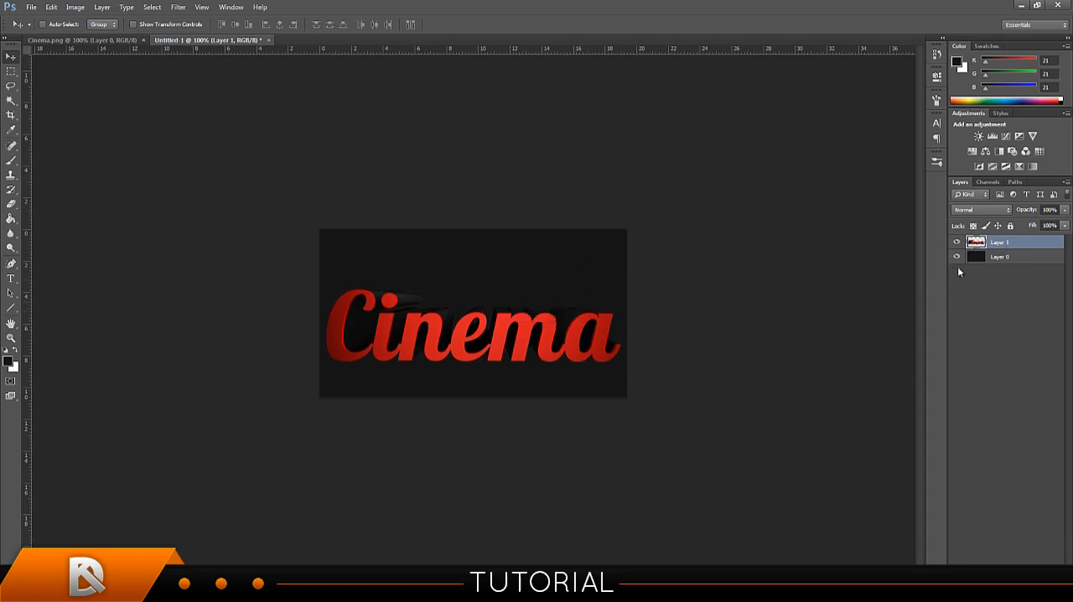
Rename Layer 1 as "3D TEXT".
right_click(1005, 242)
left_click(1007, 242)
double_click(1005, 242)
type("T")
type("D TEXT")
left_click(1008, 285)
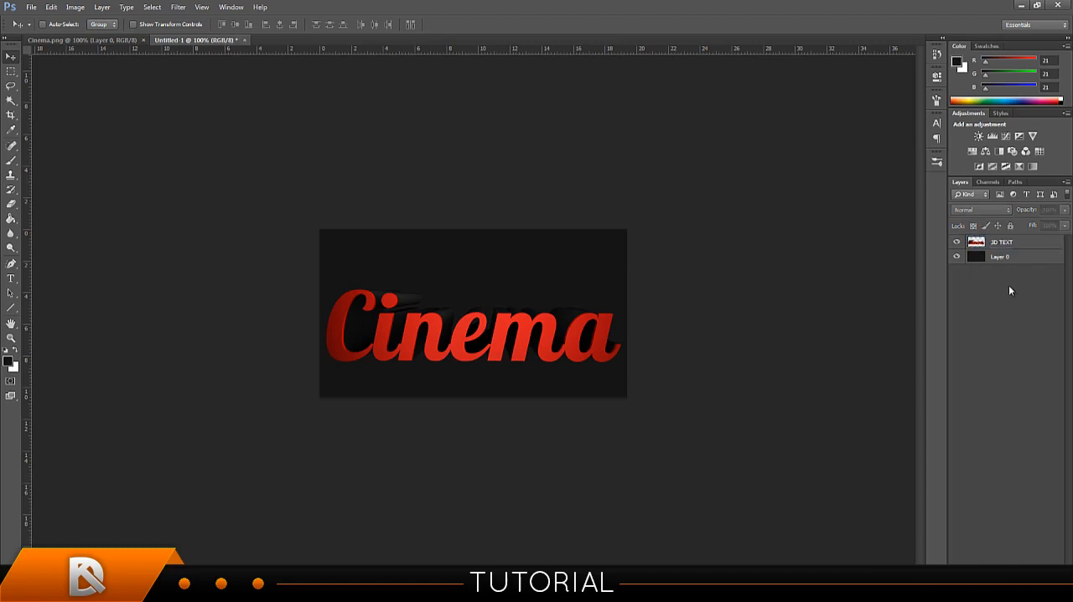
Try a drop shadow on the 3D TEXT layer with a 28° angle and a 27 px distance.
left_click(1000, 242)
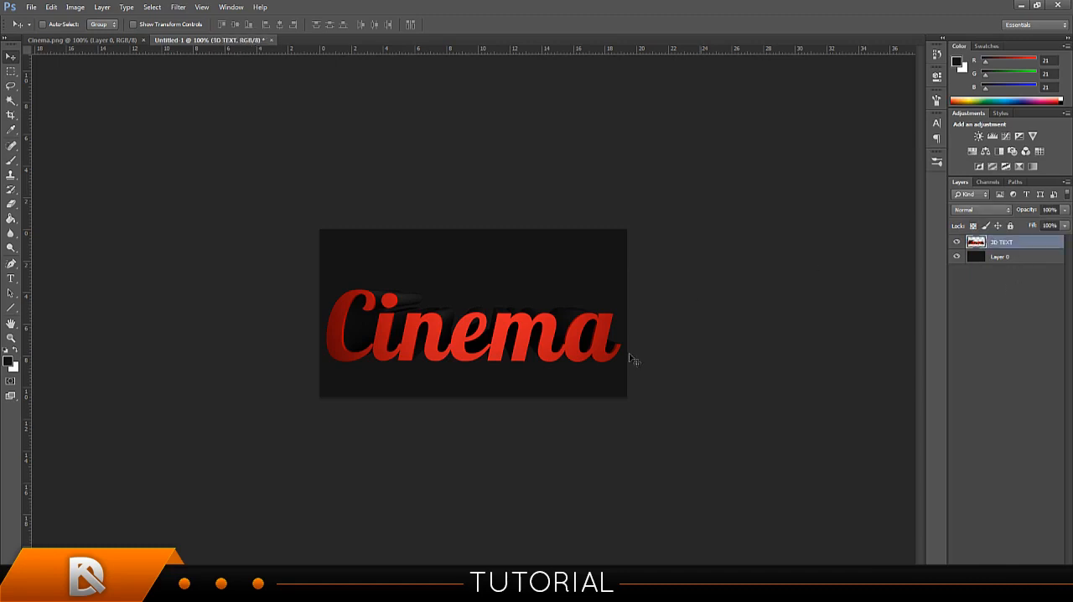
right_click(1009, 244)
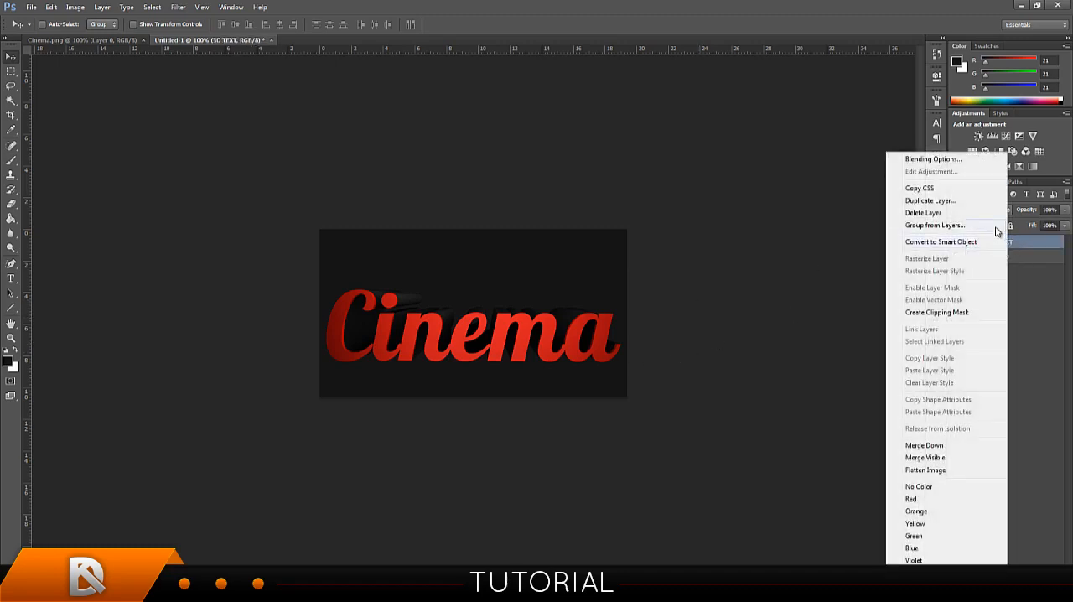
left_click(953, 164)
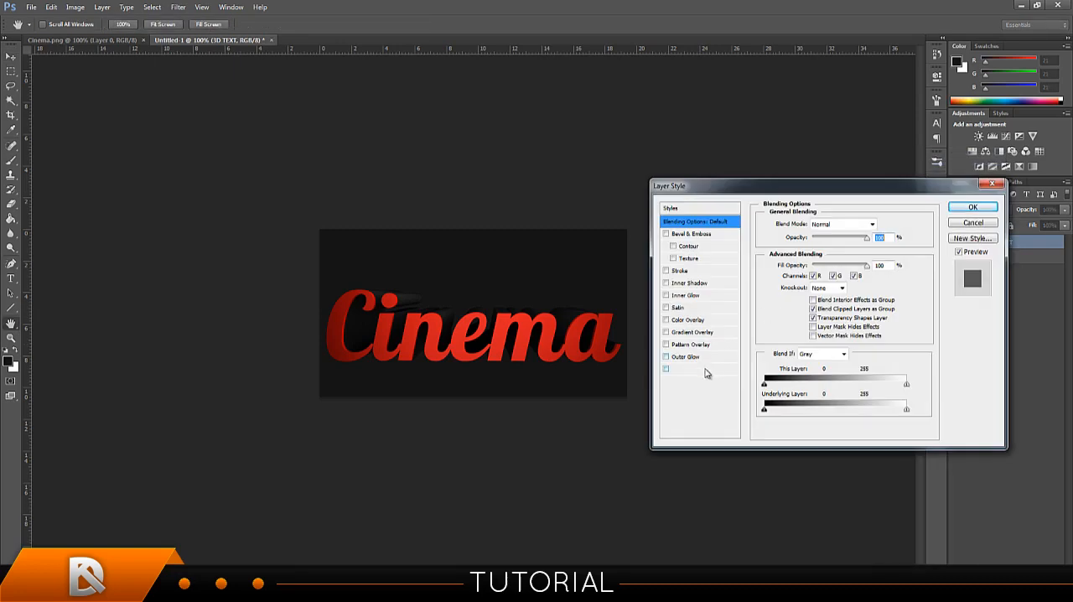
left_click(689, 369)
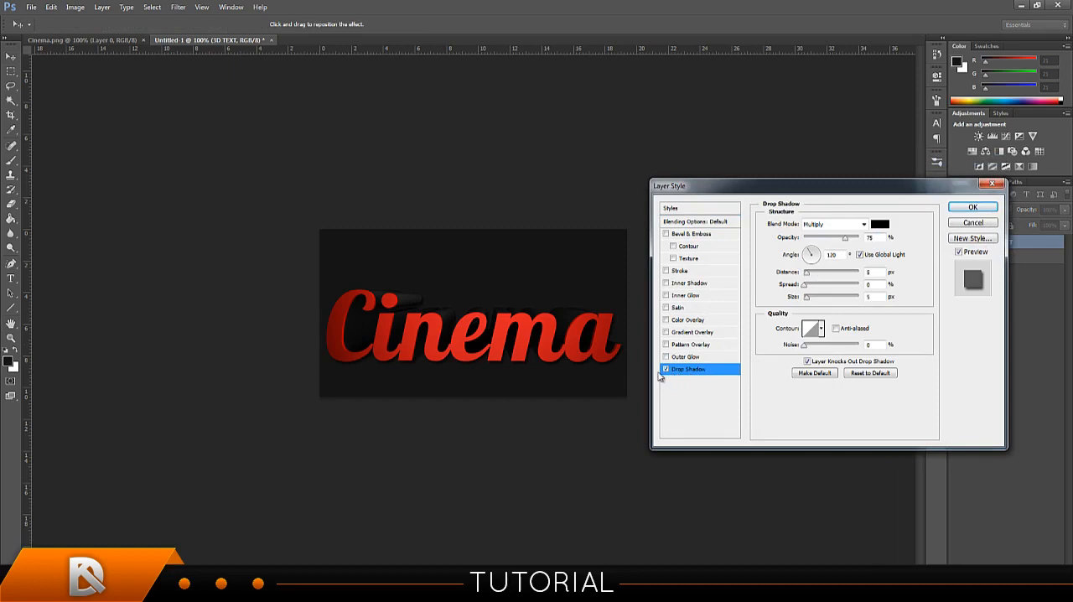
left_click(680, 369)
left_click_drag(584, 367, 559, 364)
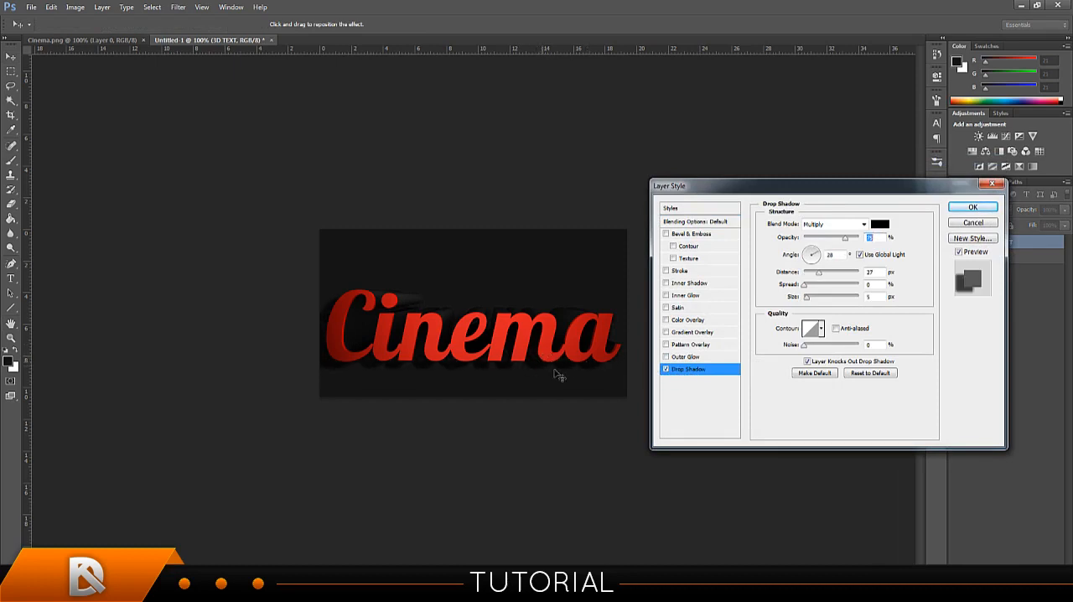
left_click(972, 208)
Apply a drop shadow to the 3D TEXT layer through its blending options.
right_click(1010, 244)
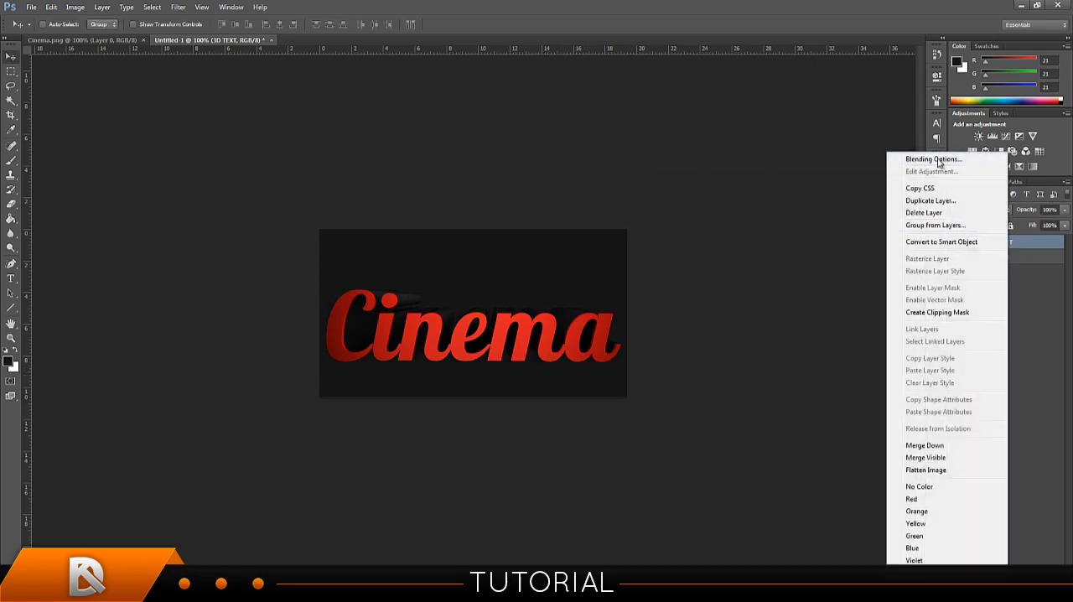
left_click(932, 160)
left_click(670, 371)
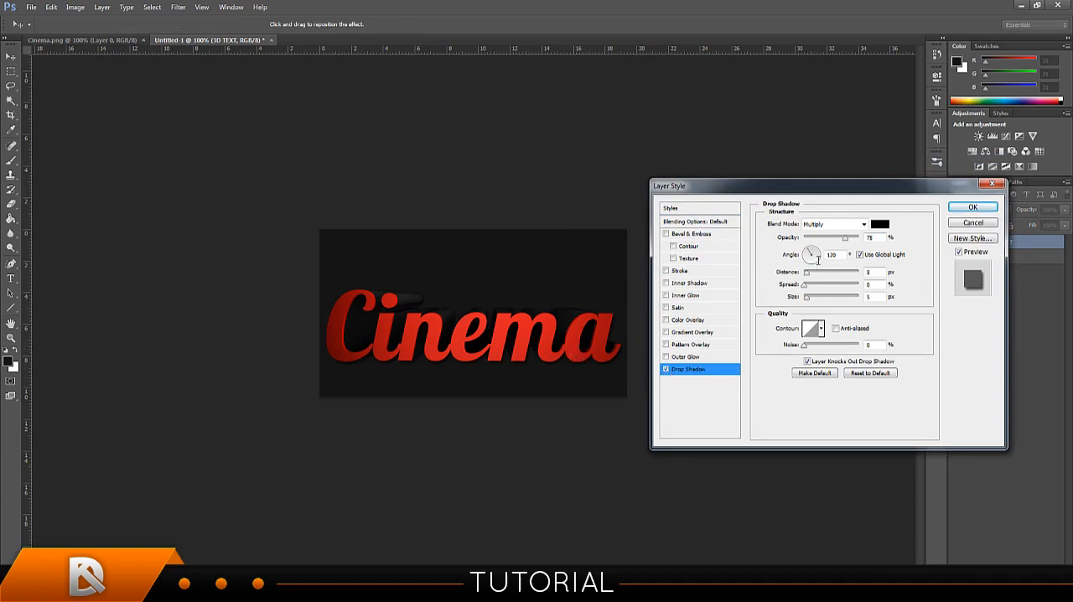
mouse_move(848, 242)
left_mouse_down()
mouse_move(786, 249)
mouse_move(863, 251)
mouse_move(846, 251)
left_mouse_up()
left_click(969, 207)
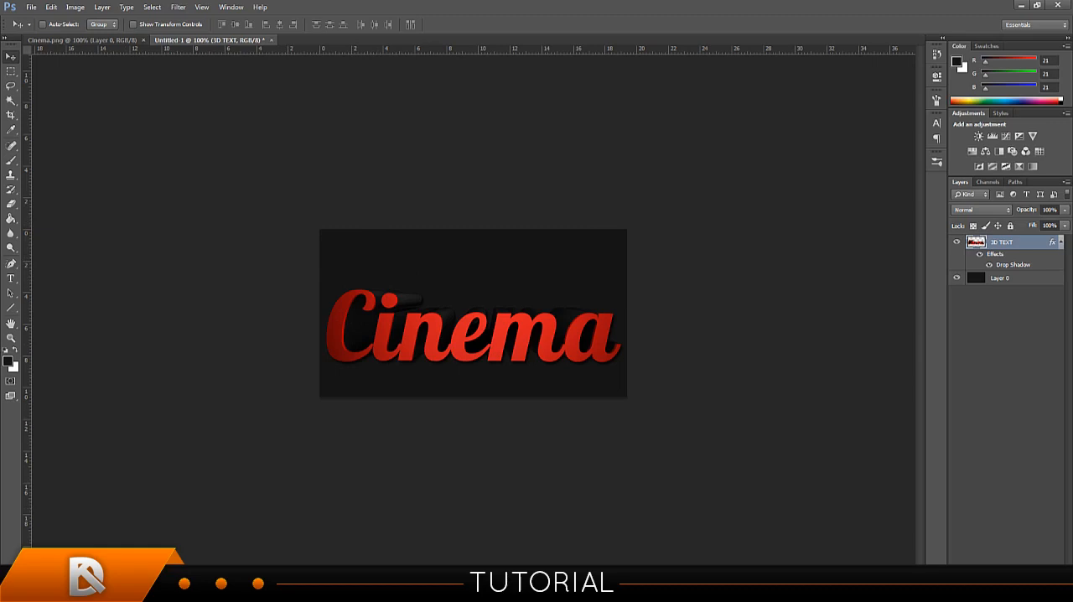
Switch to the Chrome browser and search Google Images for "Cinema".
left_click(47, 590)
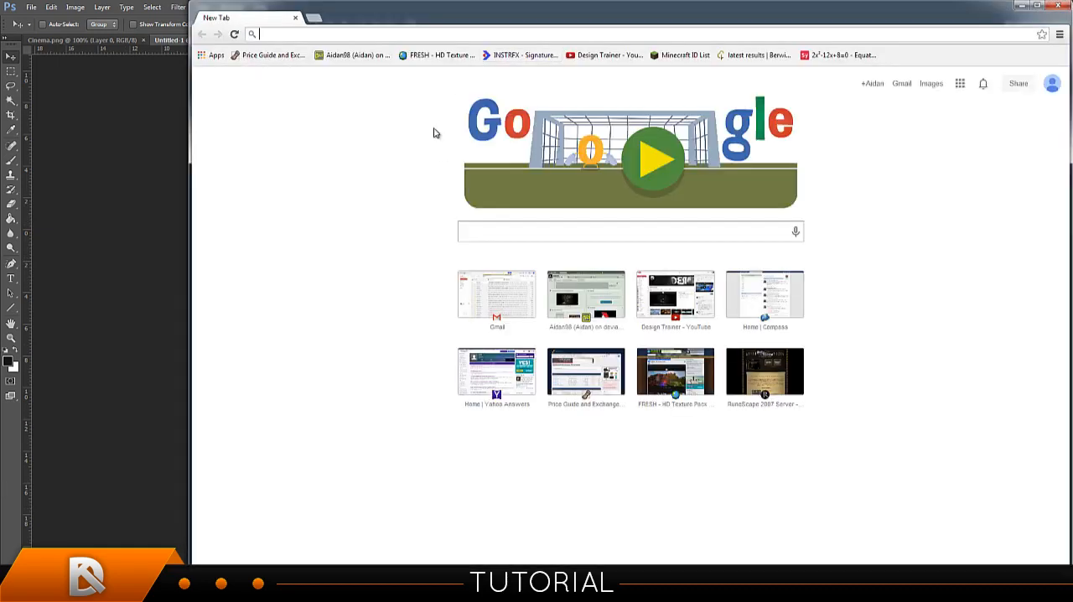
left_click(304, 32)
type("Cinema")
key("Return")
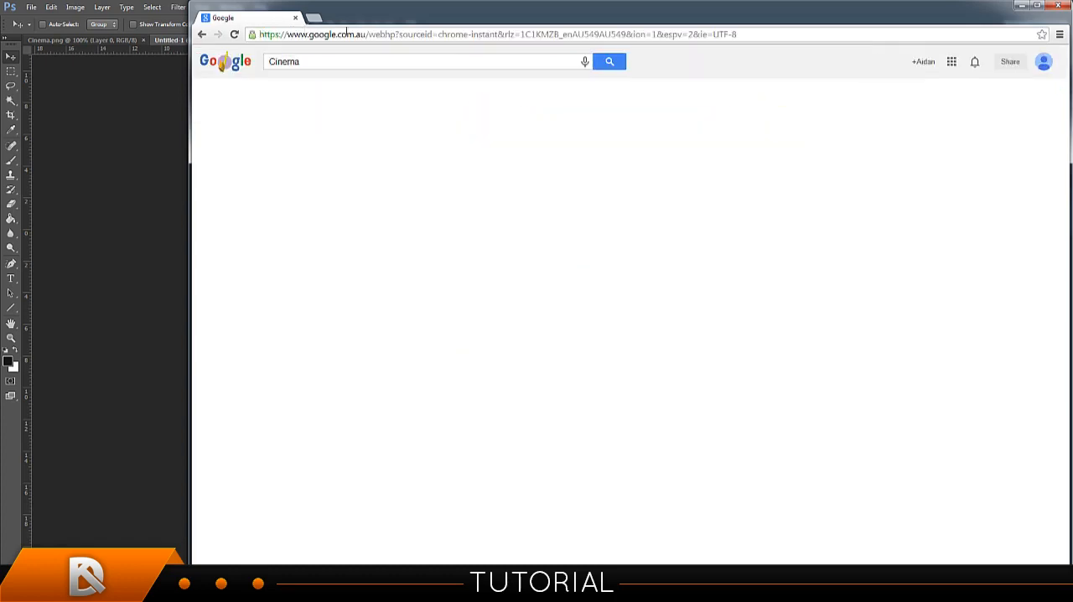
left_click(349, 94)
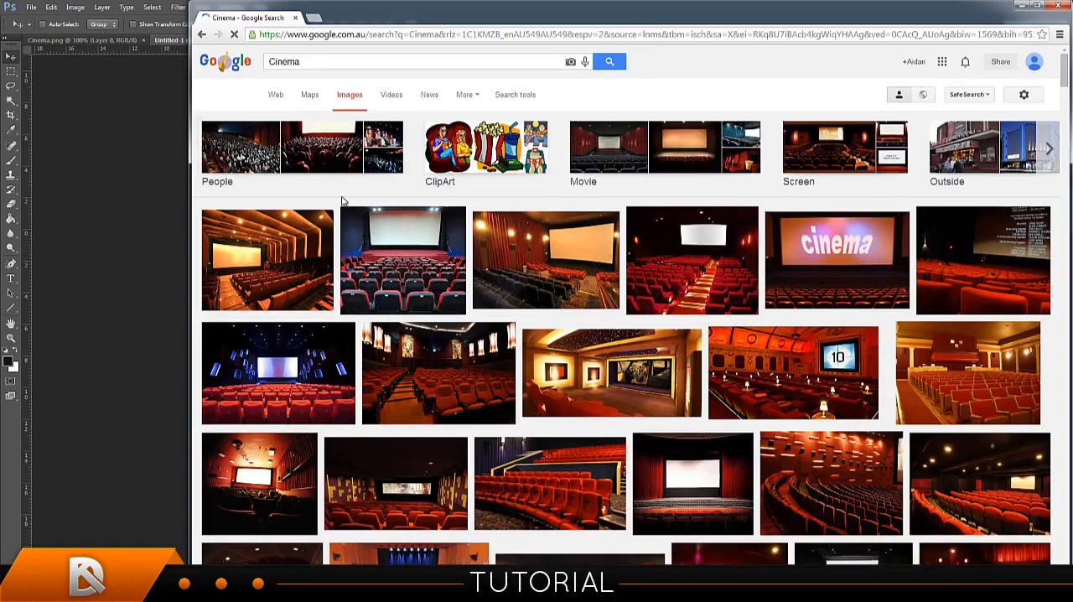
Look through the "Cinema" image results for pictures that suit the signature, comparing them with the Photoshop composition.
left_click(172, 23)
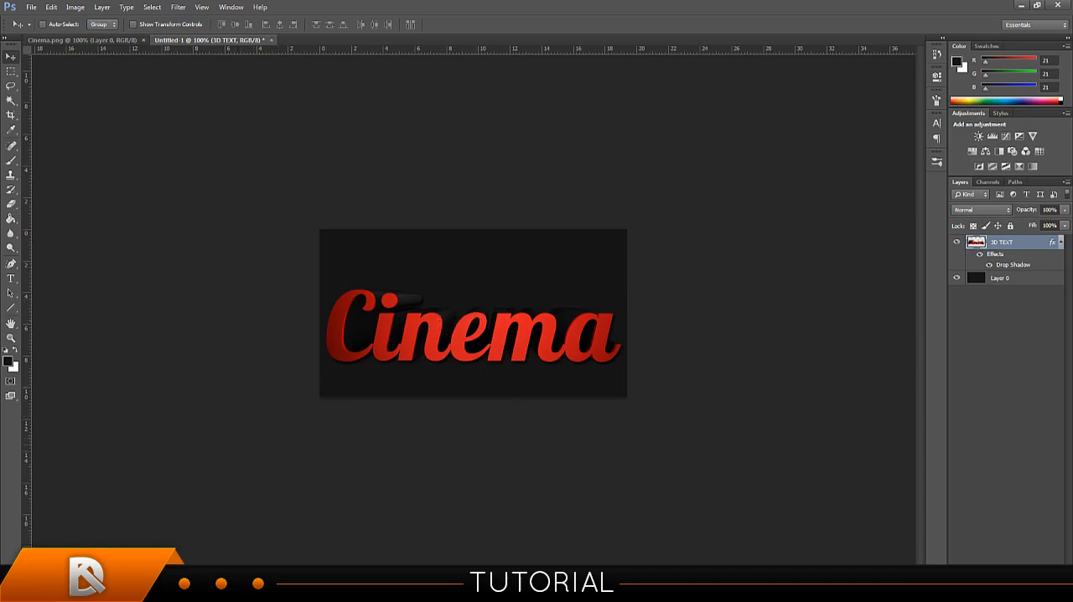
key("alt+Tab")
scroll(354, 91, "down", 3)
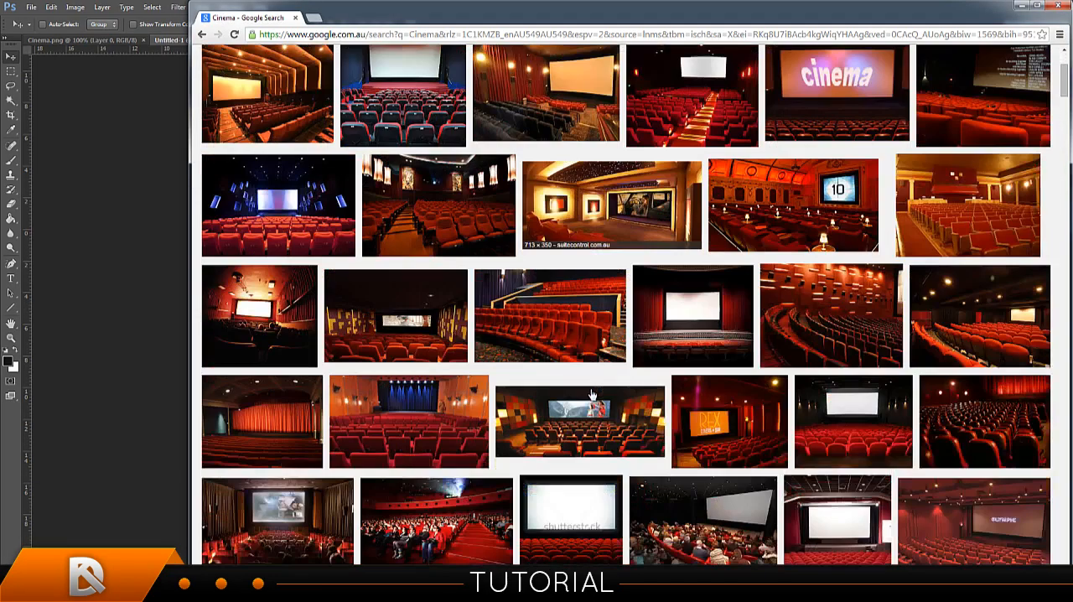
key("alt+Tab")
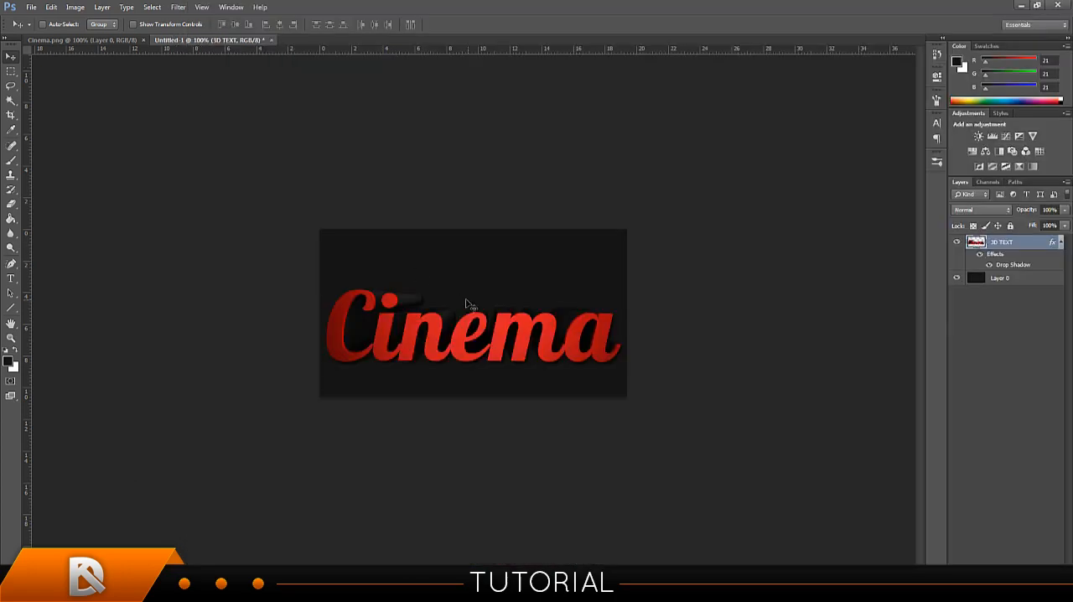
key("alt+Tab")
scroll(595, 306, "down", 3)
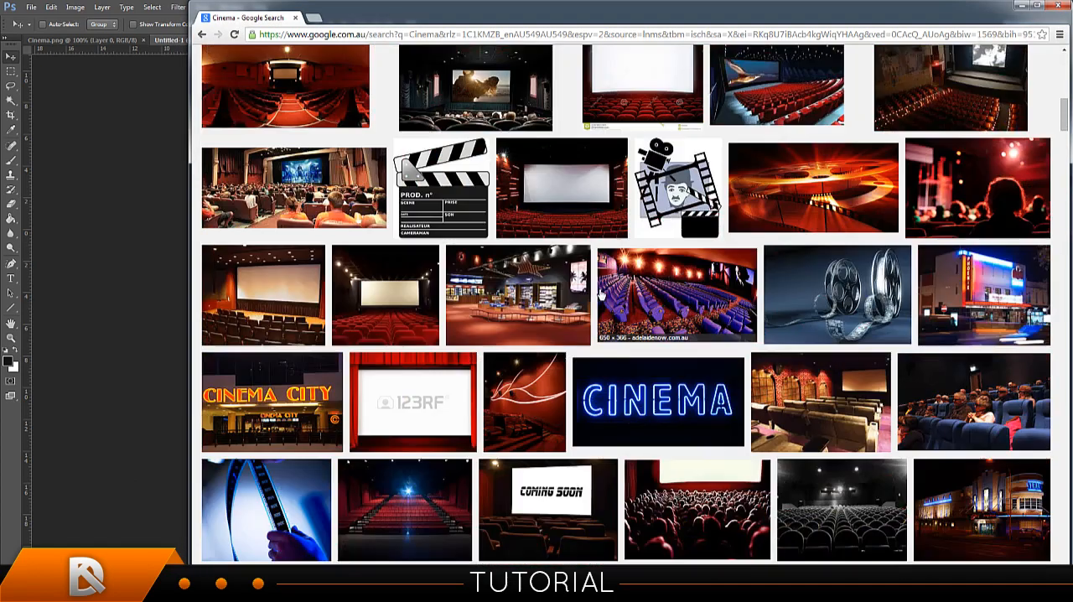
scroll(595, 302, "down", 3)
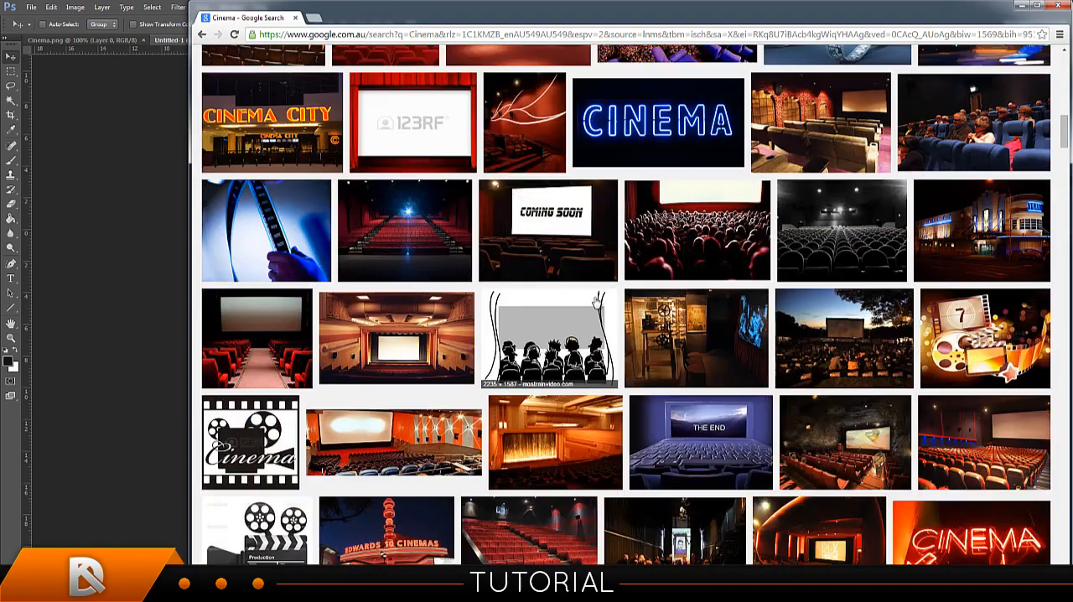
scroll(596, 301, "up", 4)
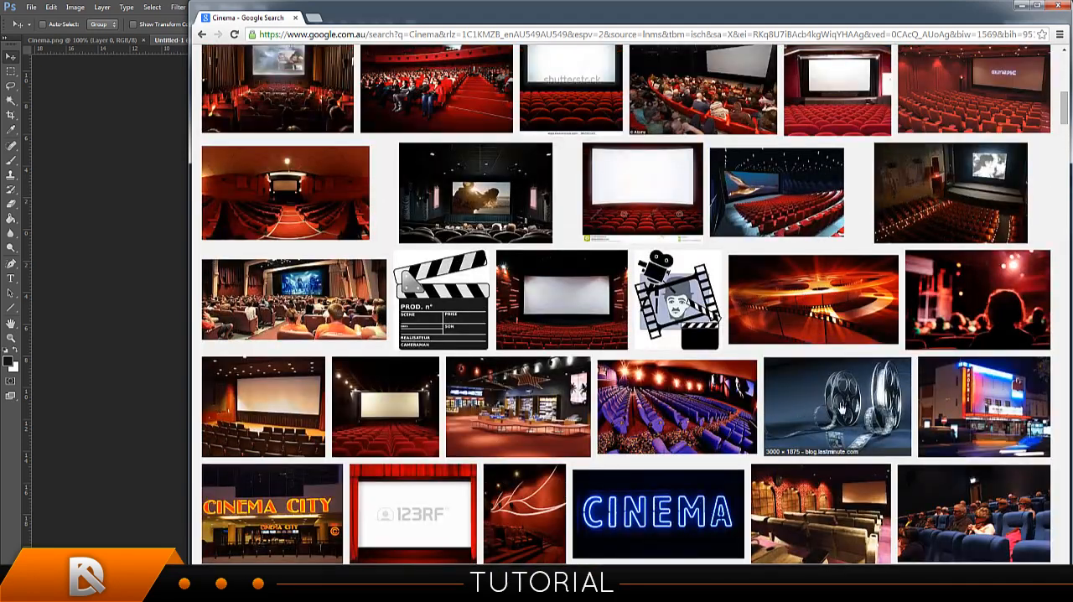
scroll(828, 404, "up", 10)
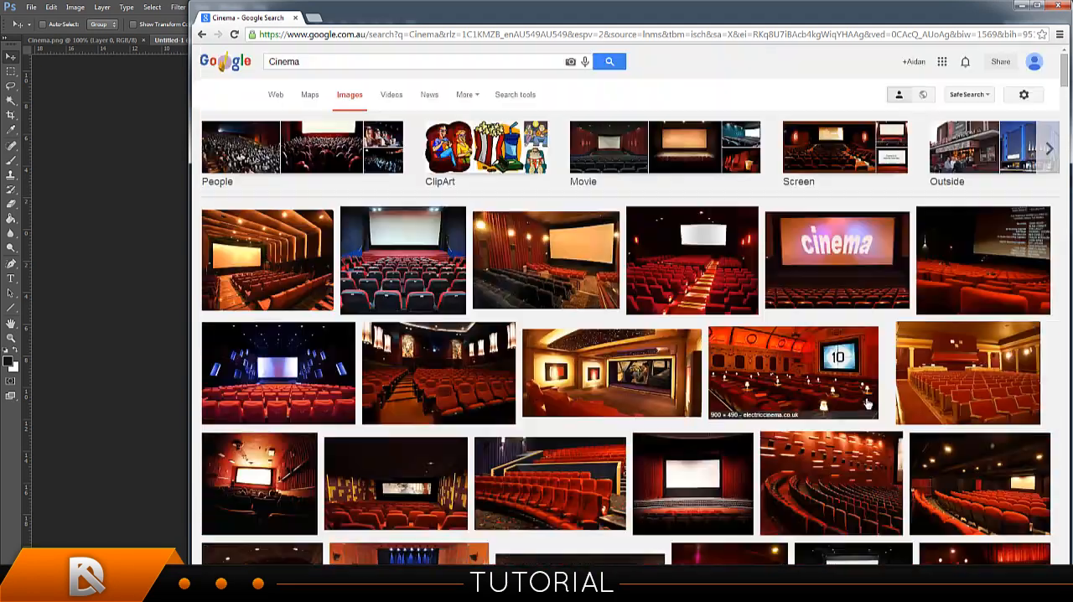
Search Google Images for "movie tape".
left_click(388, 58)
key("ctrl+a")
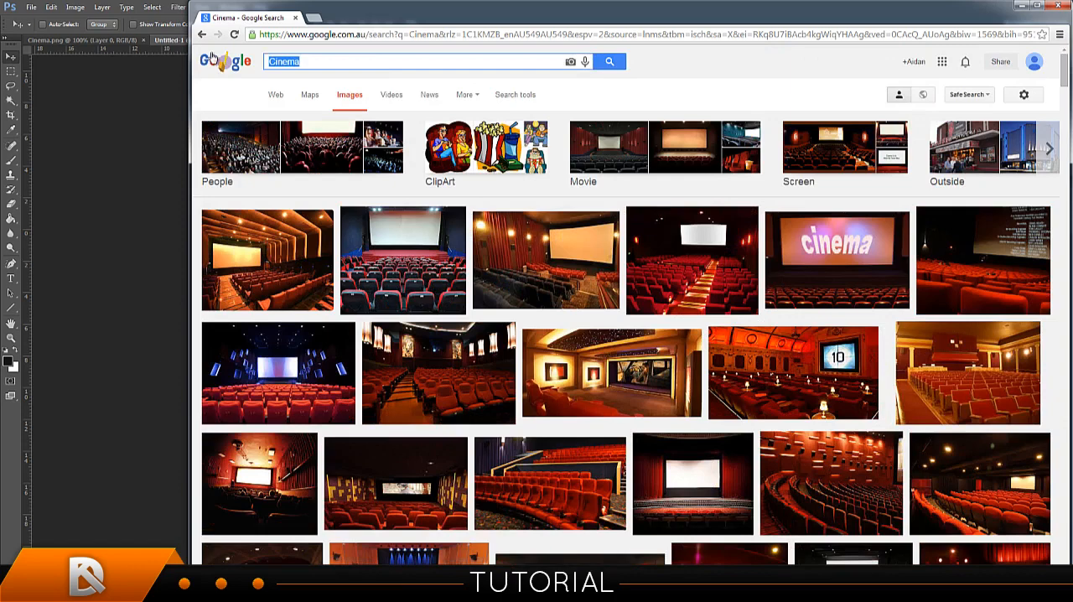
type("move tap")
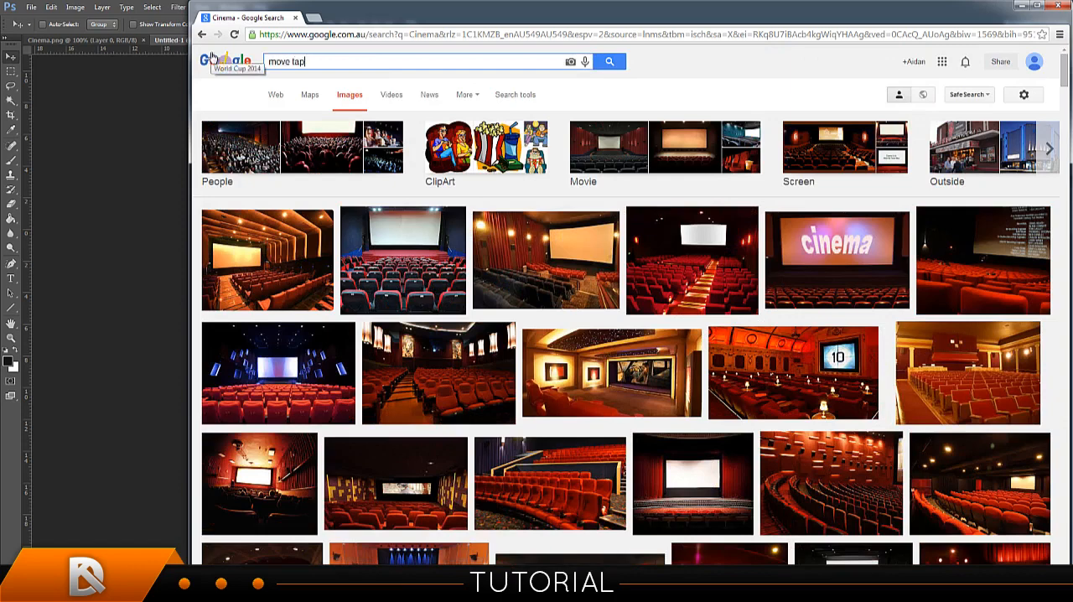
type("e tape")
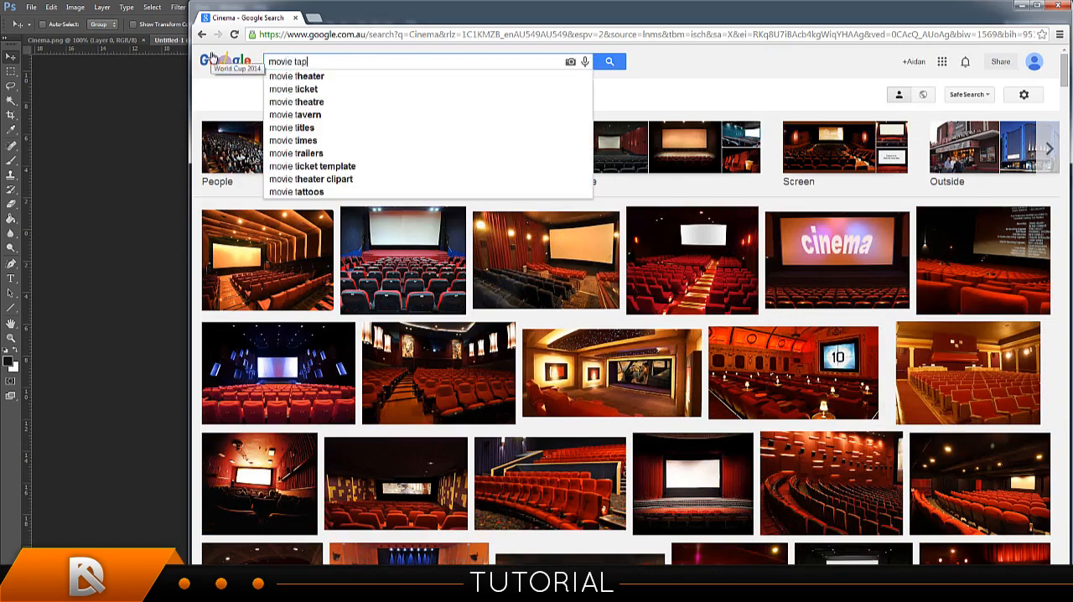
key("Return")
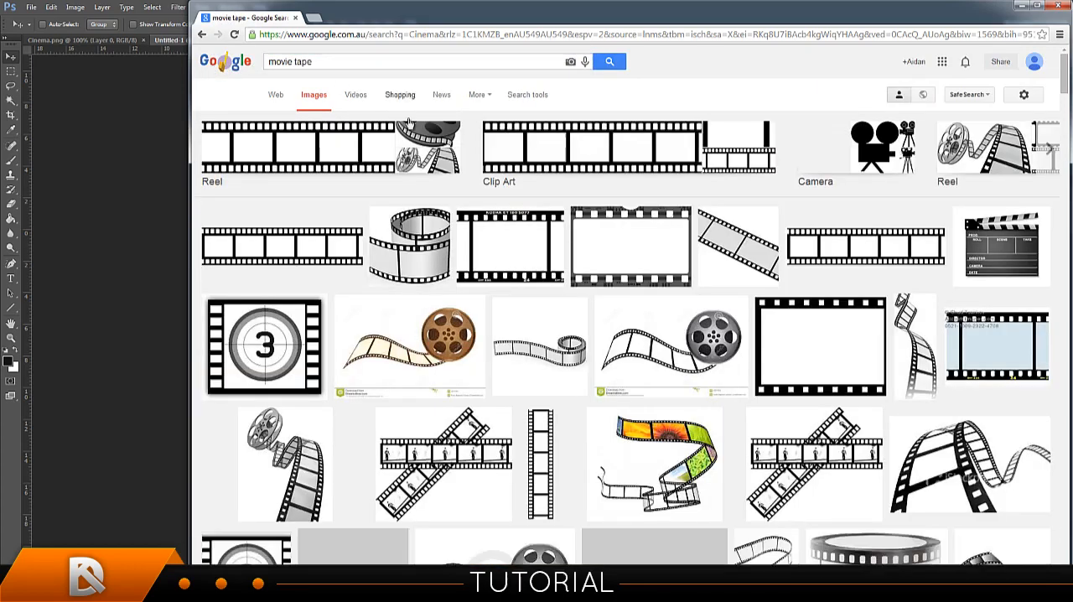
Look through the "movie tape" results and open the preview of the 5220 × 2910 film reel with an unwinding strip.
scroll(586, 314, "down", 5)
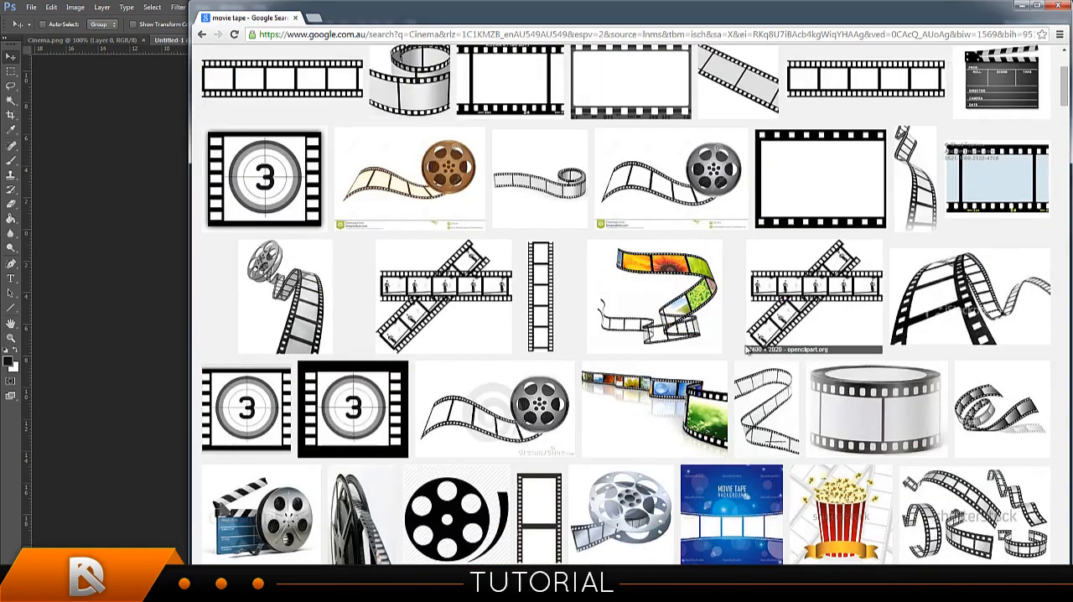
scroll(608, 312, "down", 1)
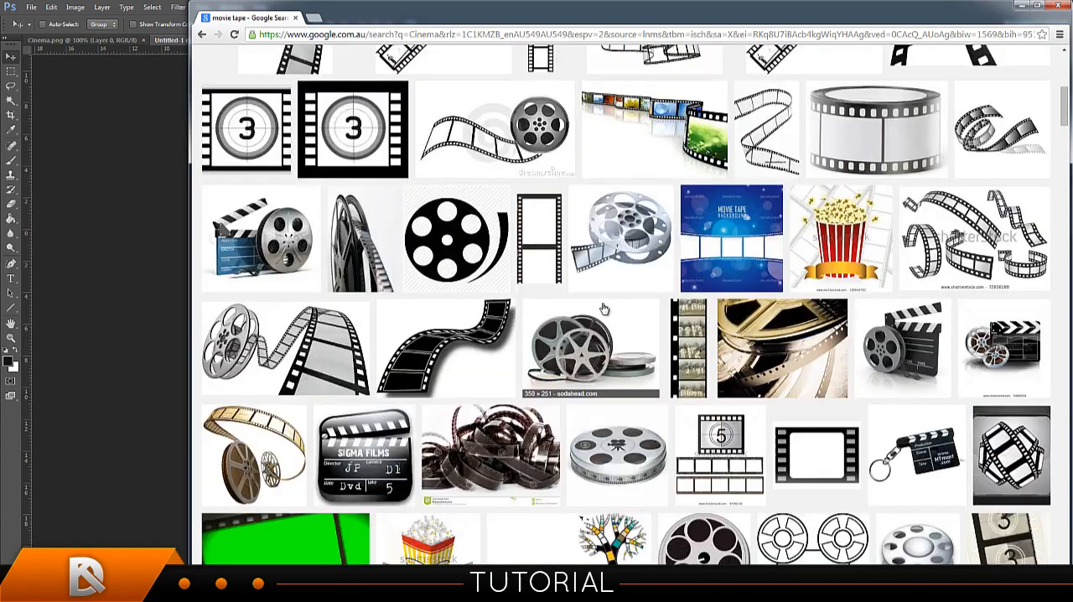
scroll(788, 315, "up", 2)
scroll(891, 277, "up", 2)
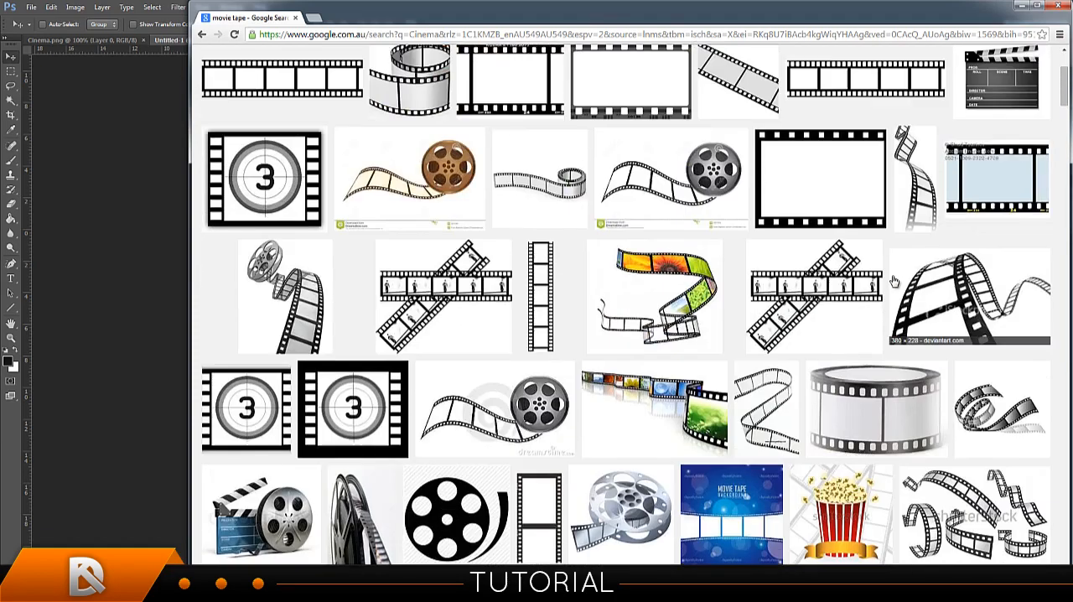
scroll(891, 278, "up", 2)
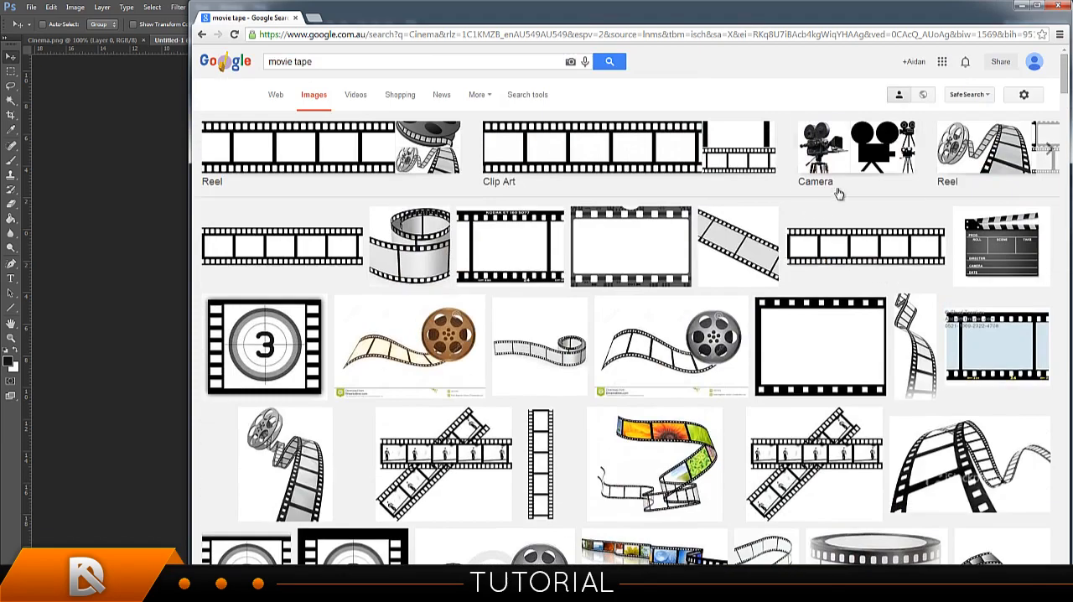
left_click(165, 22)
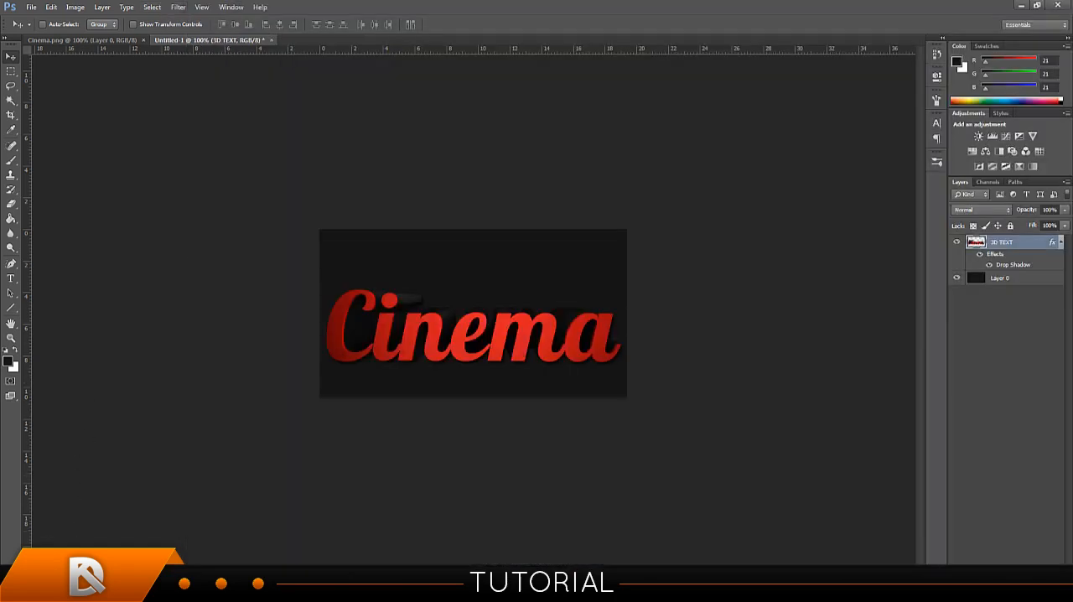
key("alt+Tab")
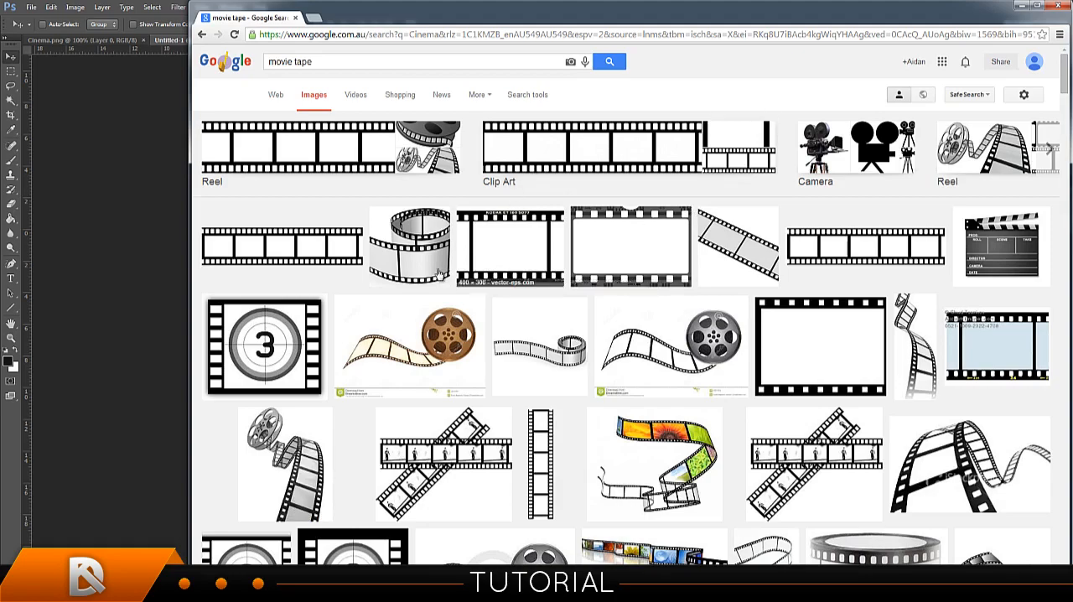
scroll(435, 251, "down", 5)
scroll(326, 251, "down", 2)
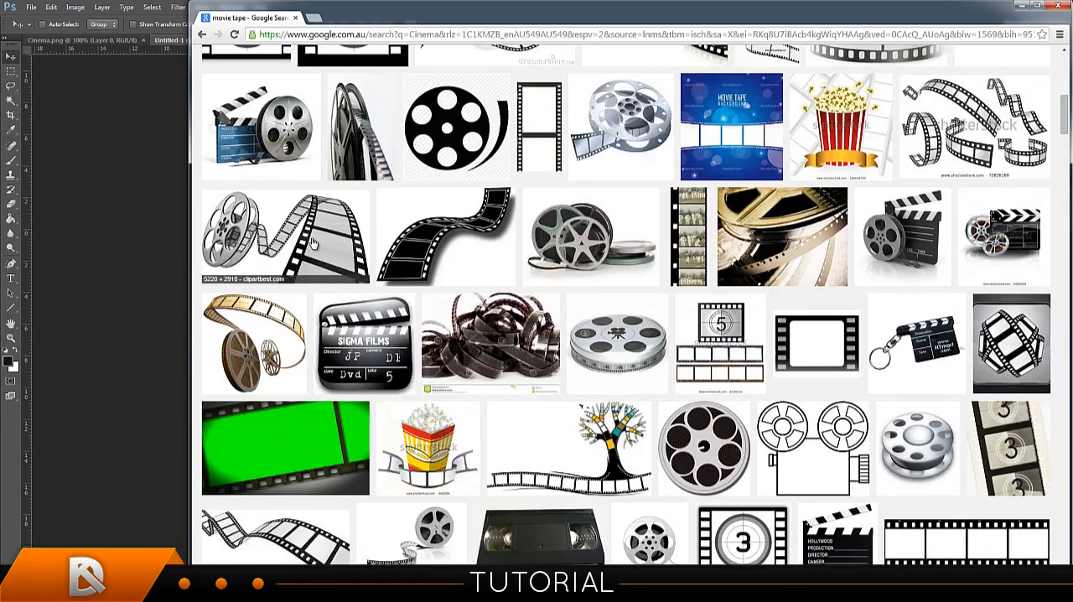
left_click(309, 239)
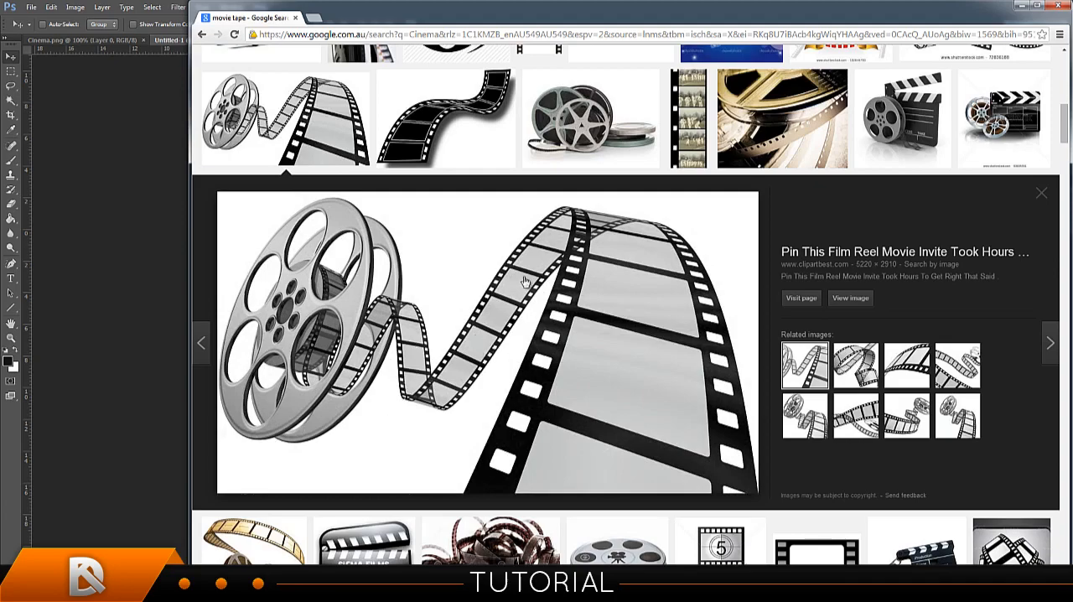
Examine further "movie tape" image results below the film reel preview for other usable film strip pictures.
scroll(735, 246, "down", 4)
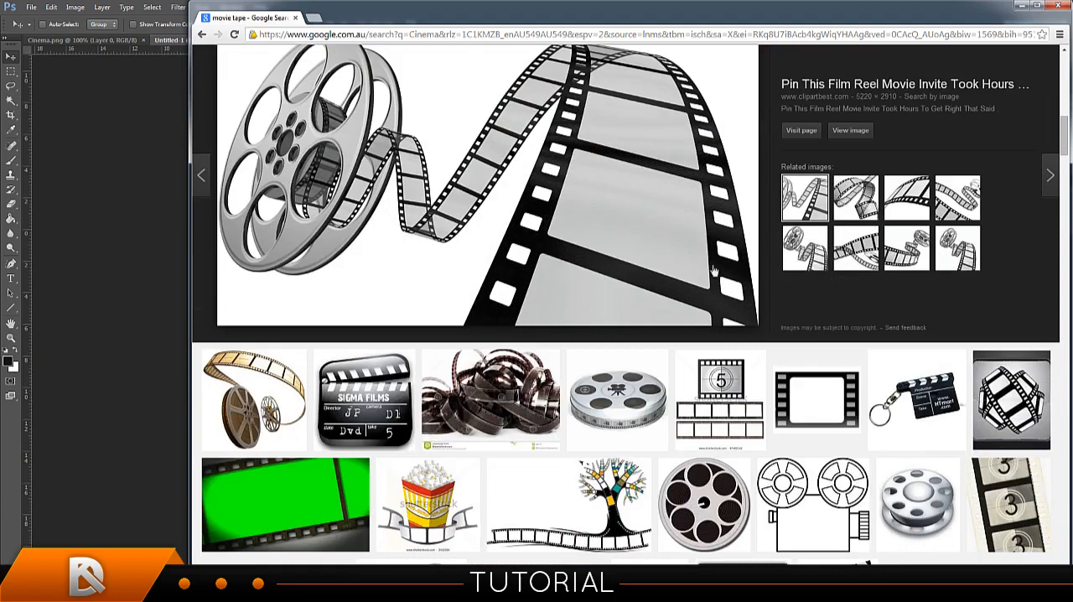
scroll(635, 225, "down", 3)
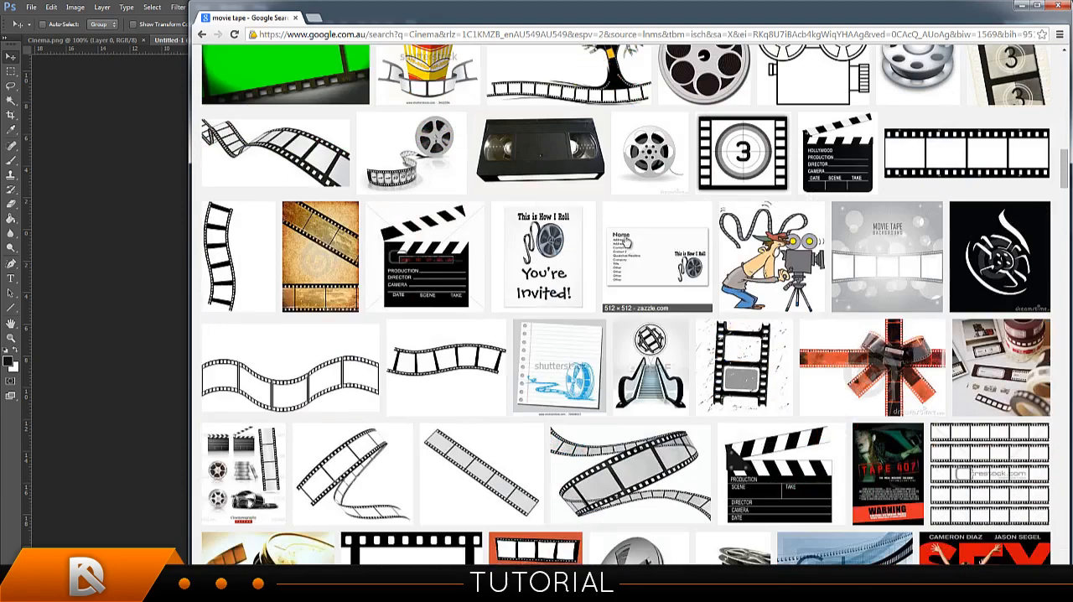
scroll(494, 206, "down", 3)
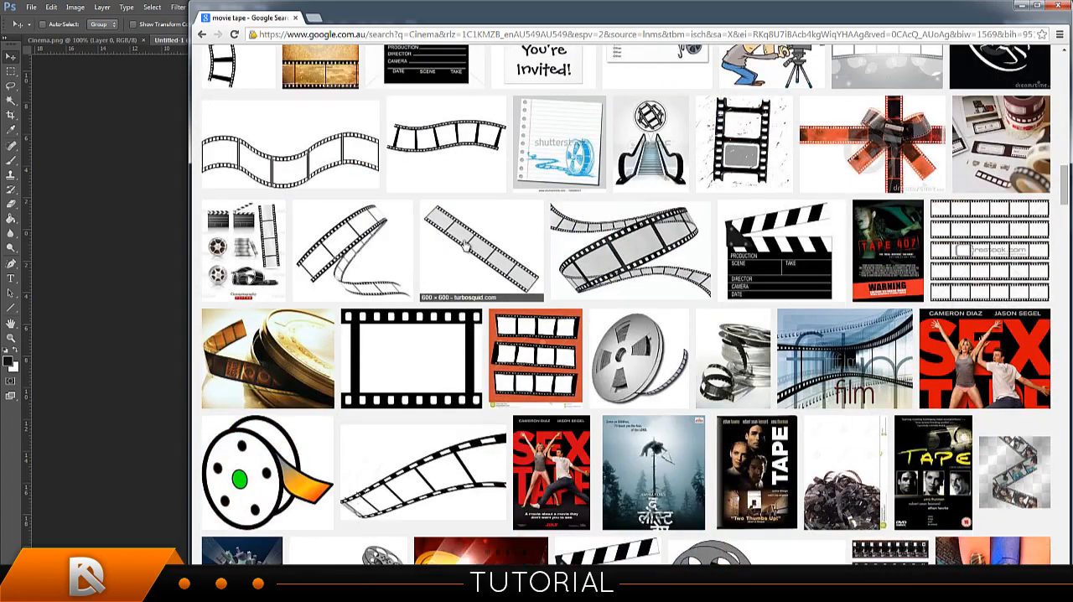
scroll(466, 221, "down", 3)
scroll(637, 298, "down", 2)
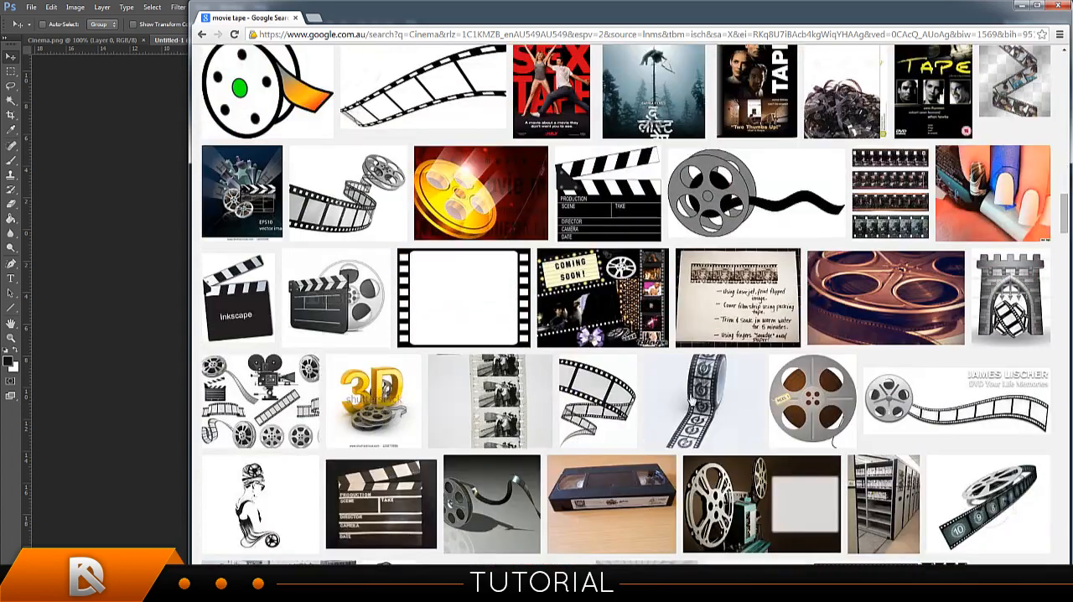
scroll(737, 335, "down", 2)
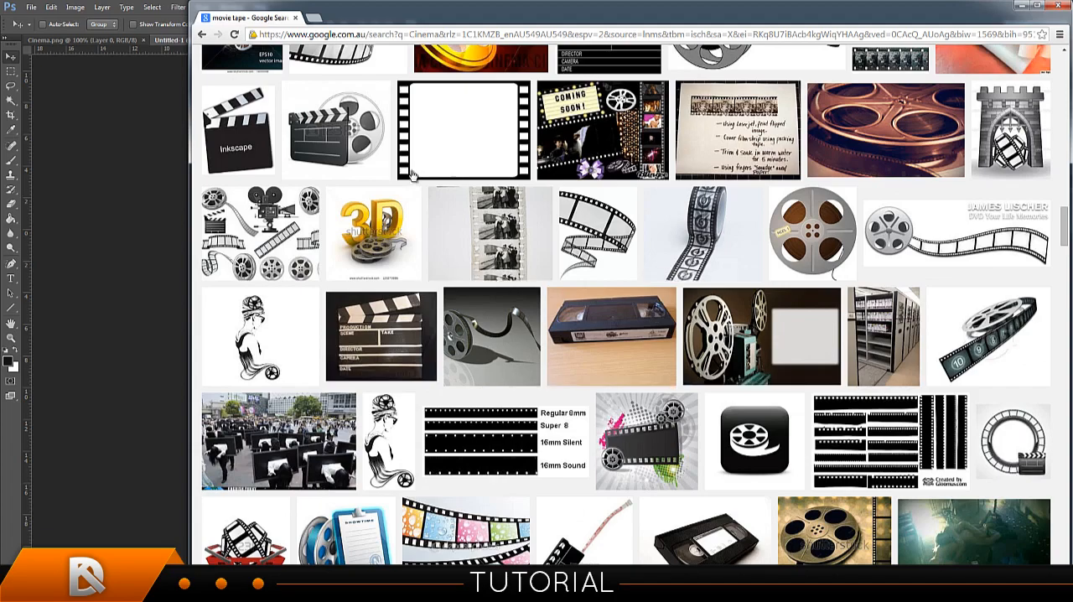
scroll(469, 209, "down", 1)
scroll(537, 247, "down", 4)
scroll(872, 325, "up", 8)
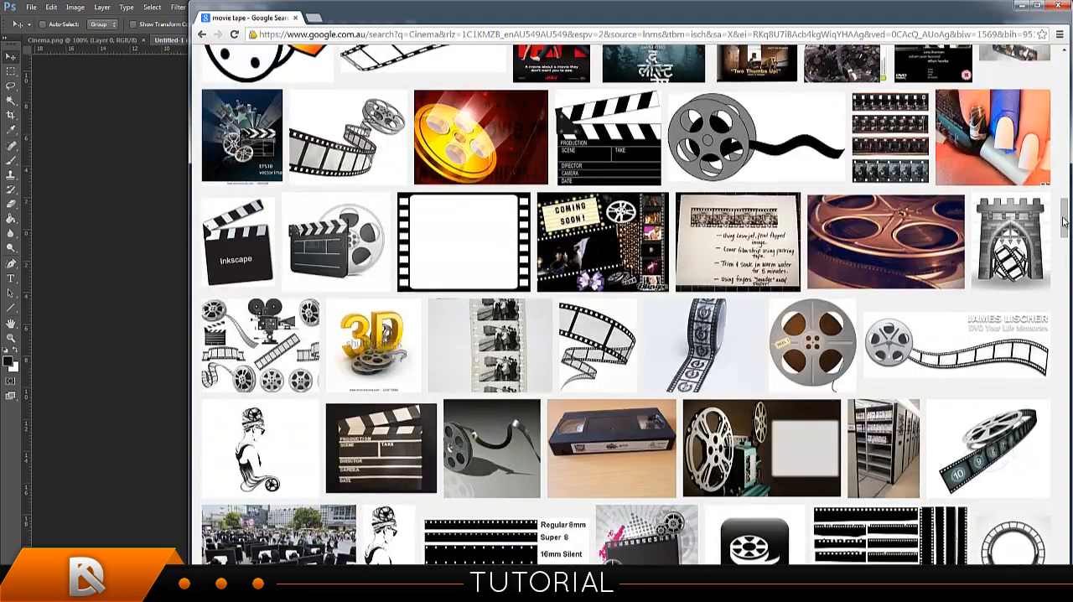
Refine the image search to "movie tape transparent".
left_click_drag(1064, 220, 1059, 48)
left_click(338, 64)
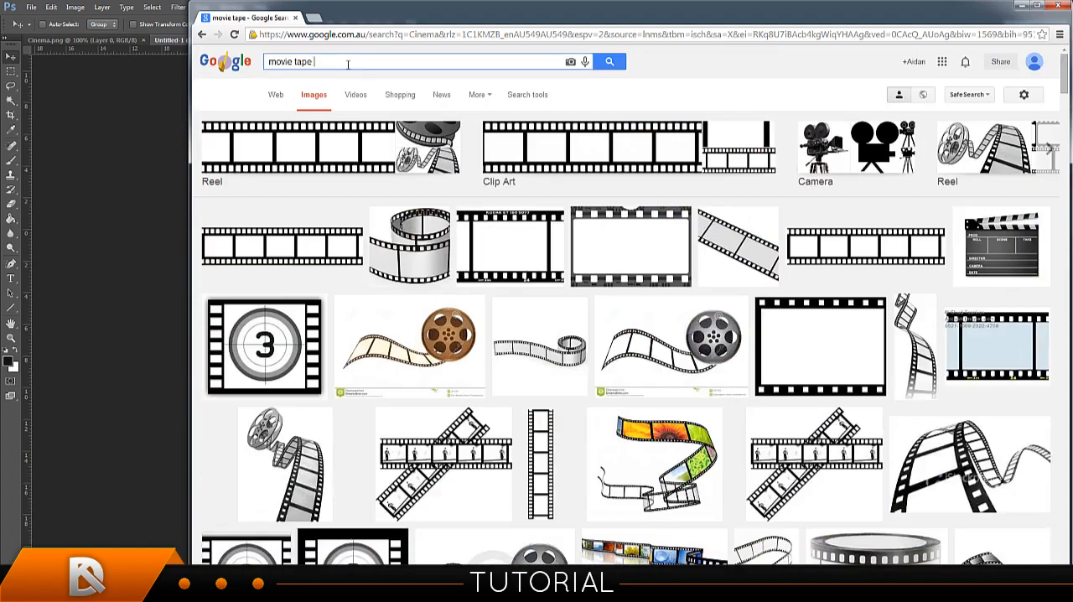
type("transparent")
key("Return")
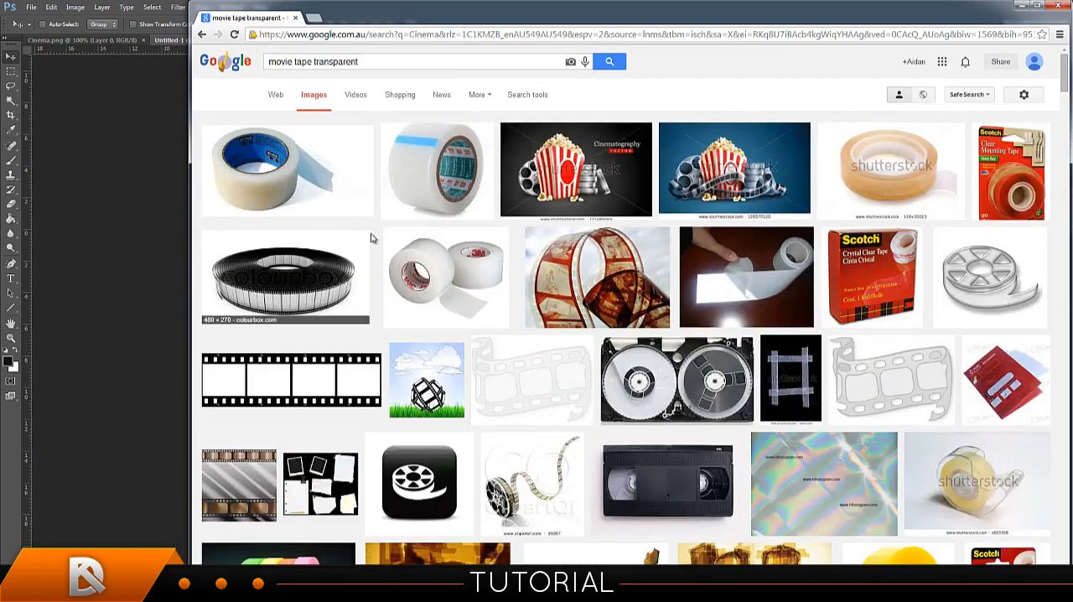
Search Google Images for "movie camera transparent" and look through the picture results.
triple_click(342, 54)
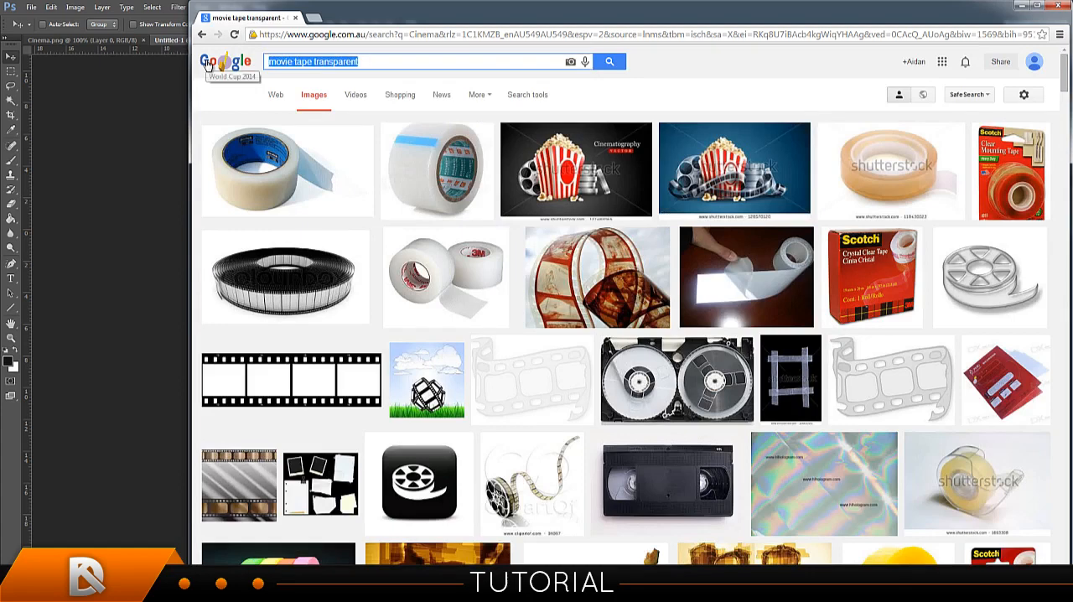
type("movie camera ")
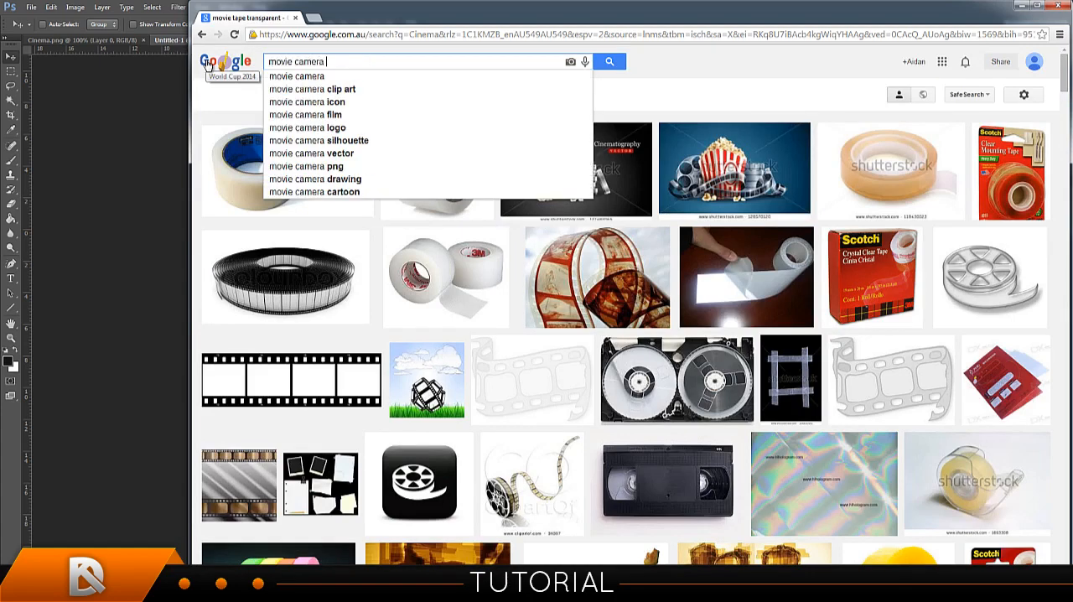
type("tr")
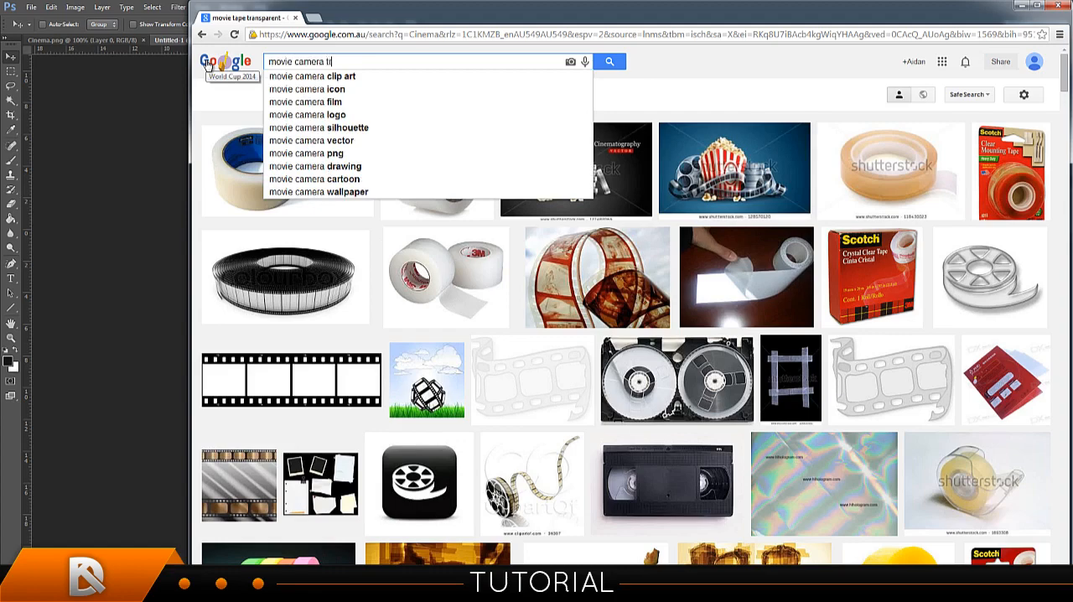
type("ansparent")
key("Return")
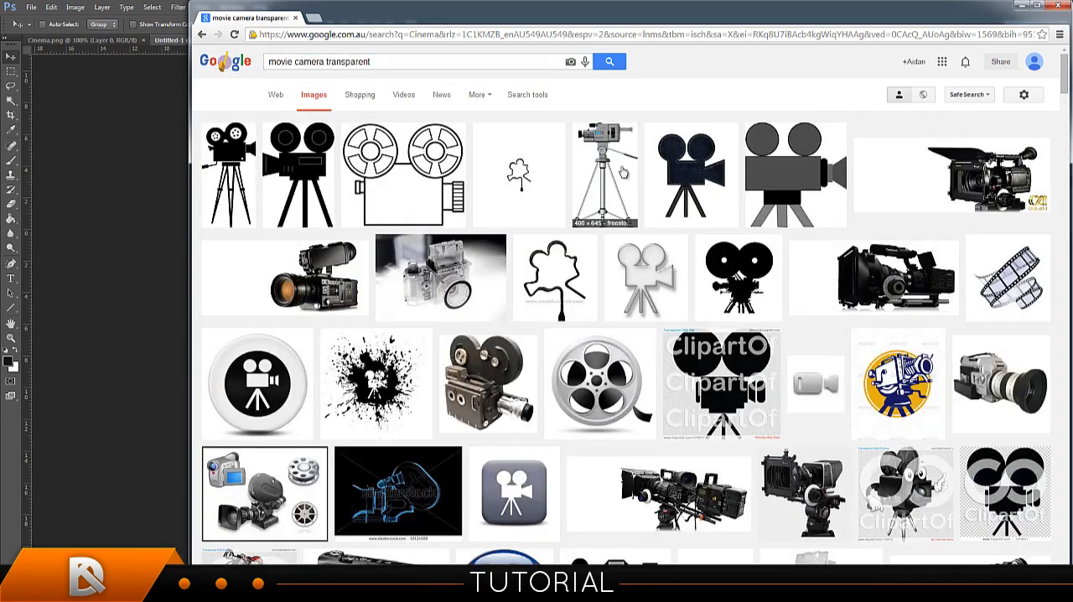
scroll(809, 204, "down", 1)
scroll(633, 171, "down", 4)
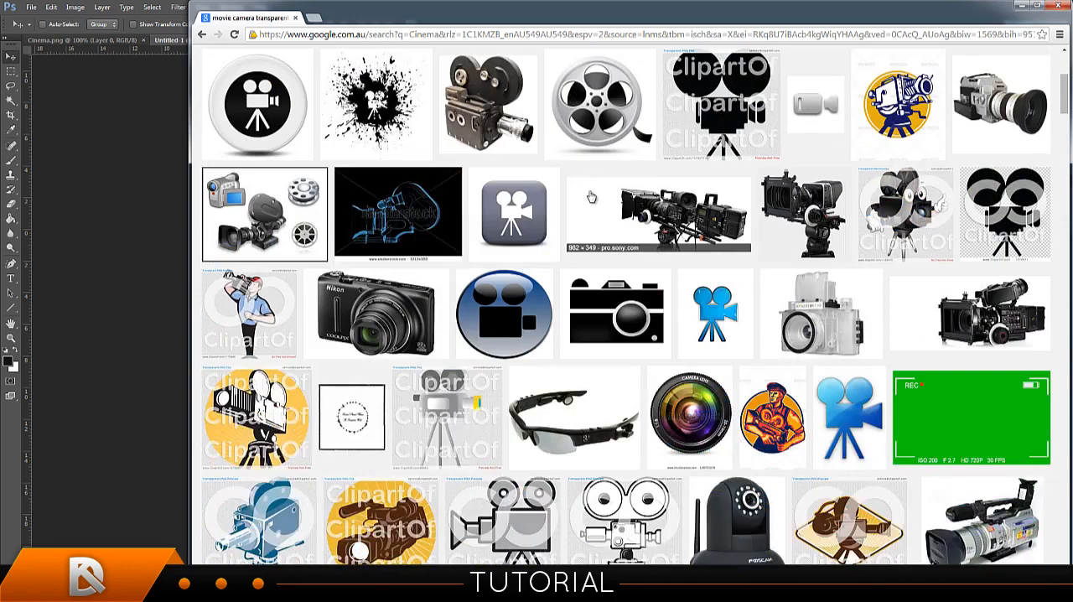
scroll(704, 244, "down", 2)
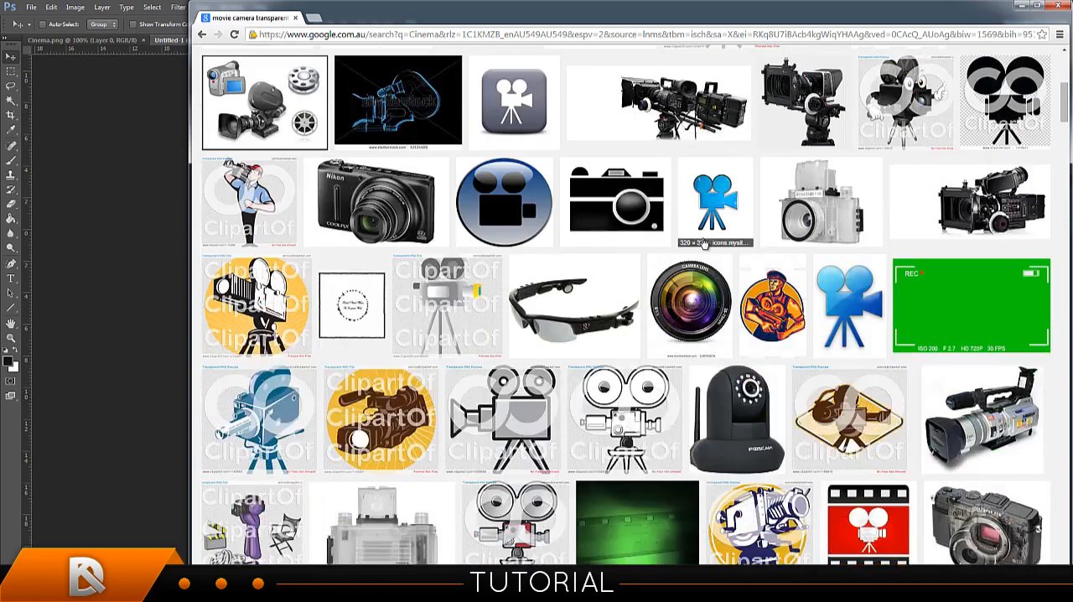
scroll(586, 252, "up", 5)
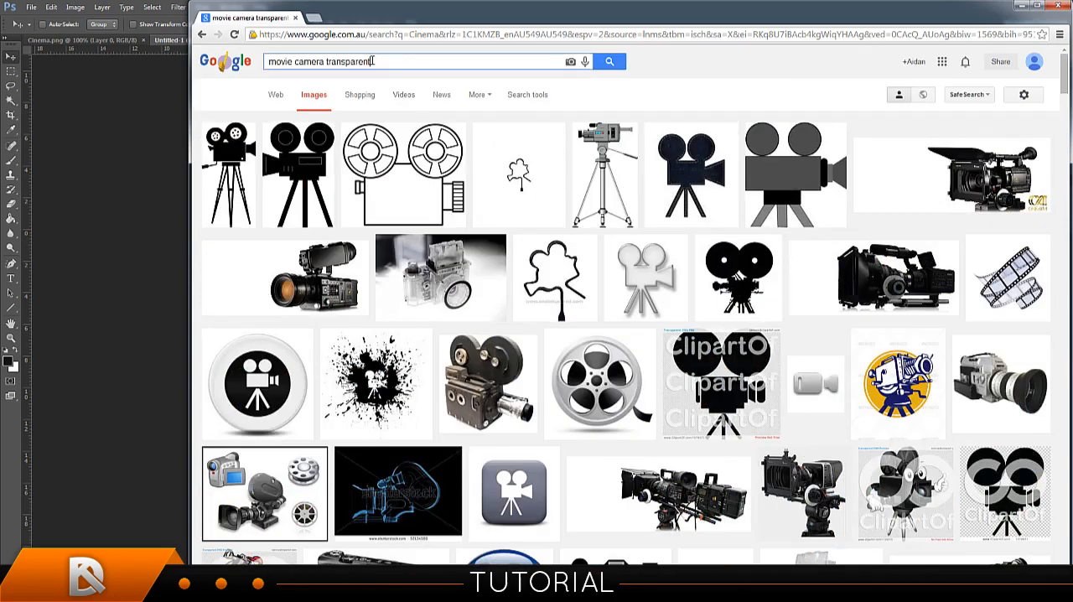
Search Google for "cinema related items".
left_click_drag(372, 61, 254, 58)
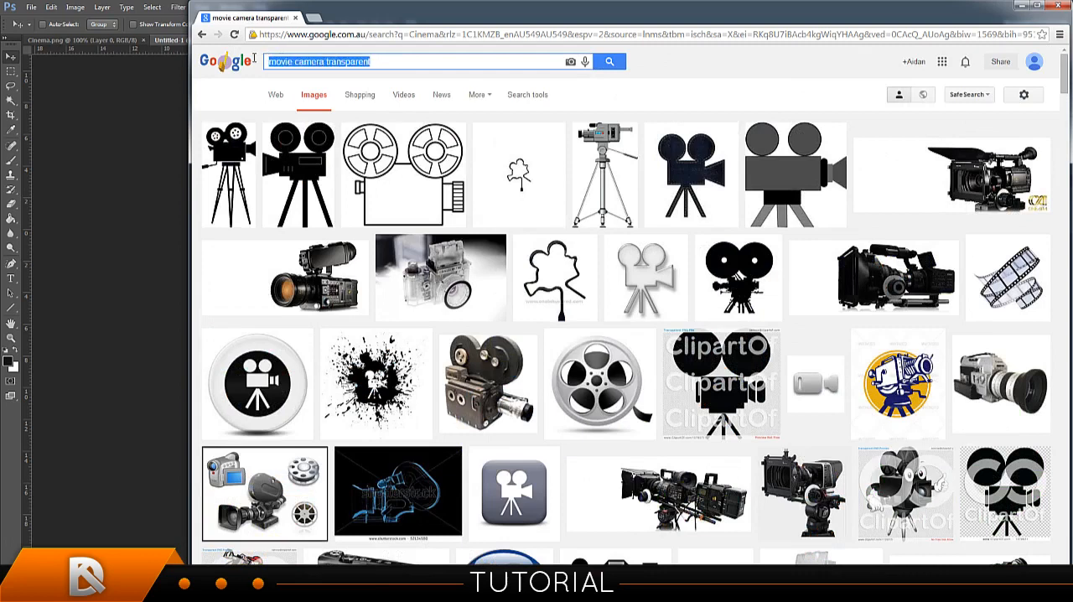
left_click(127, 20)
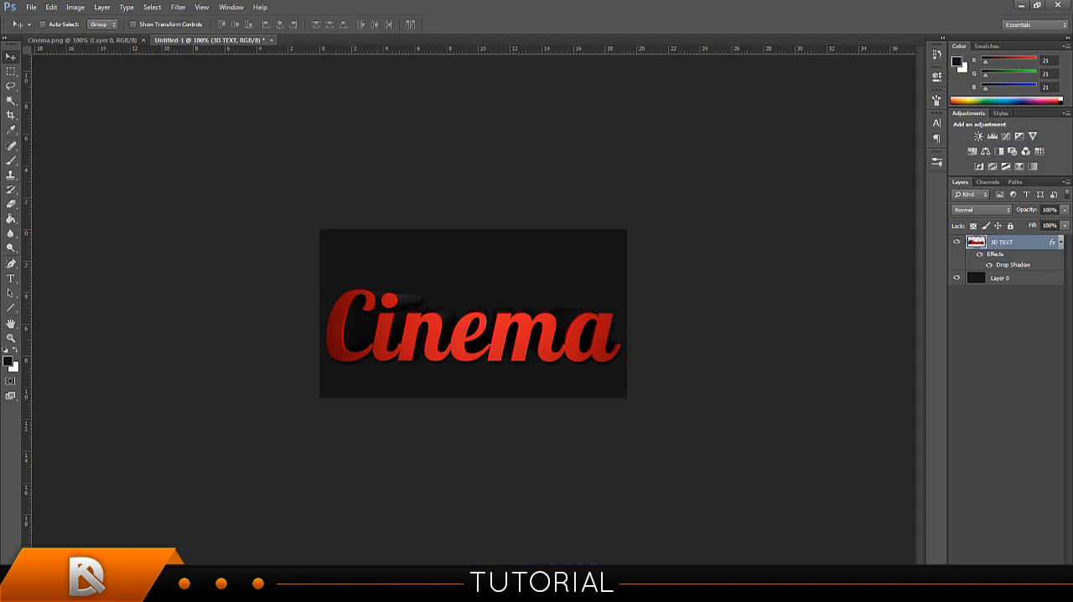
key("alt+Tab")
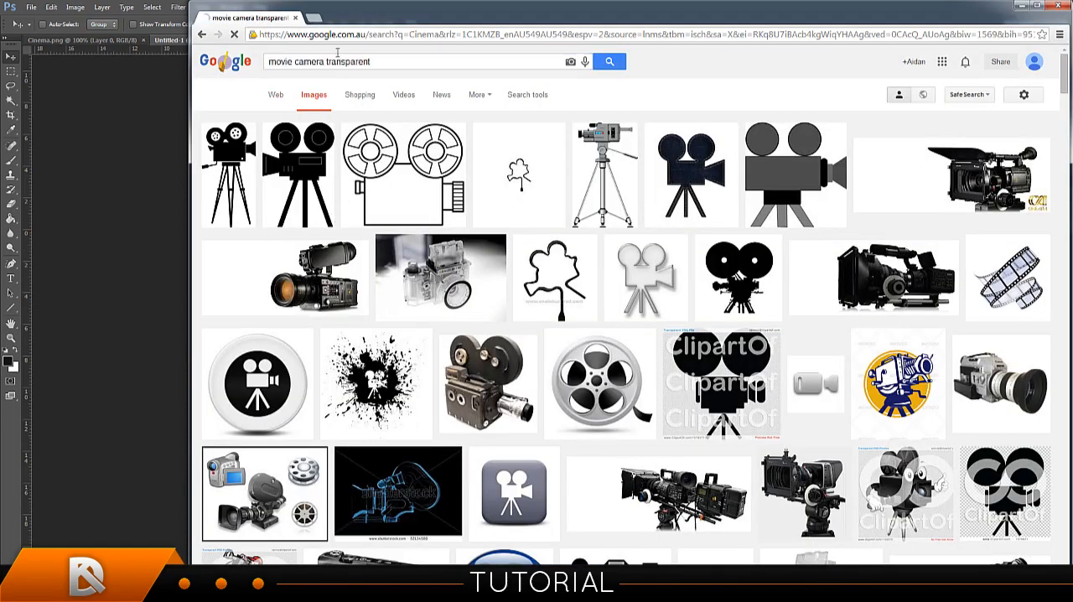
type("cin")
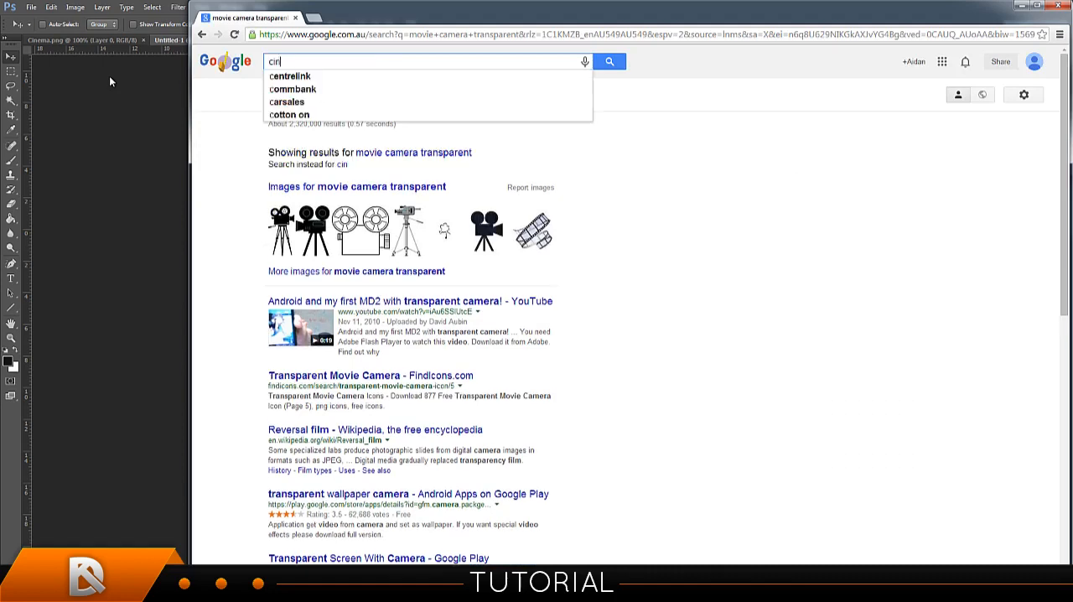
type("ema related items")
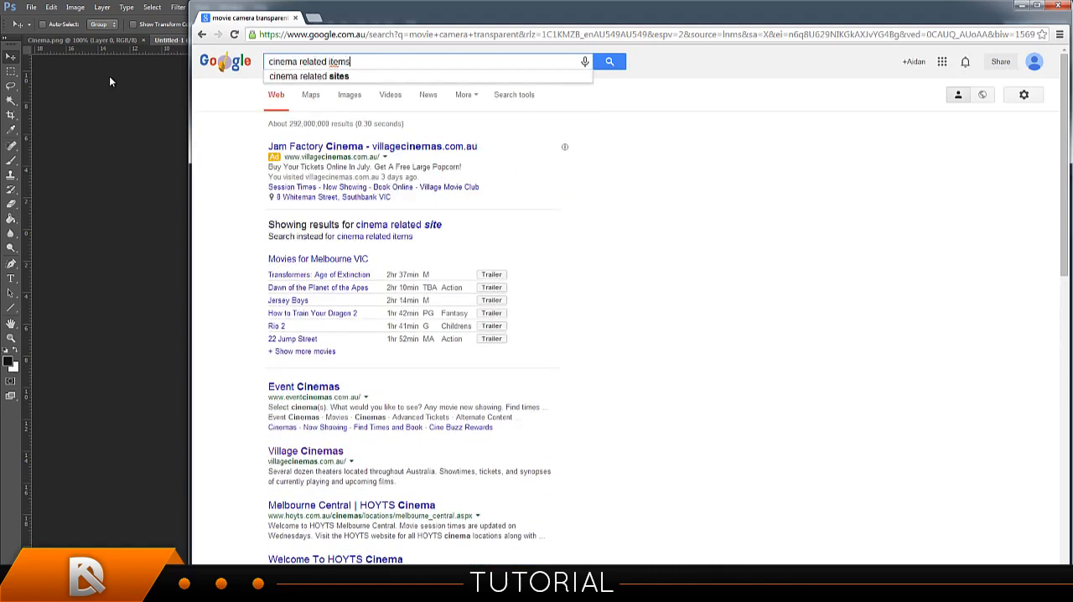
key("Return")
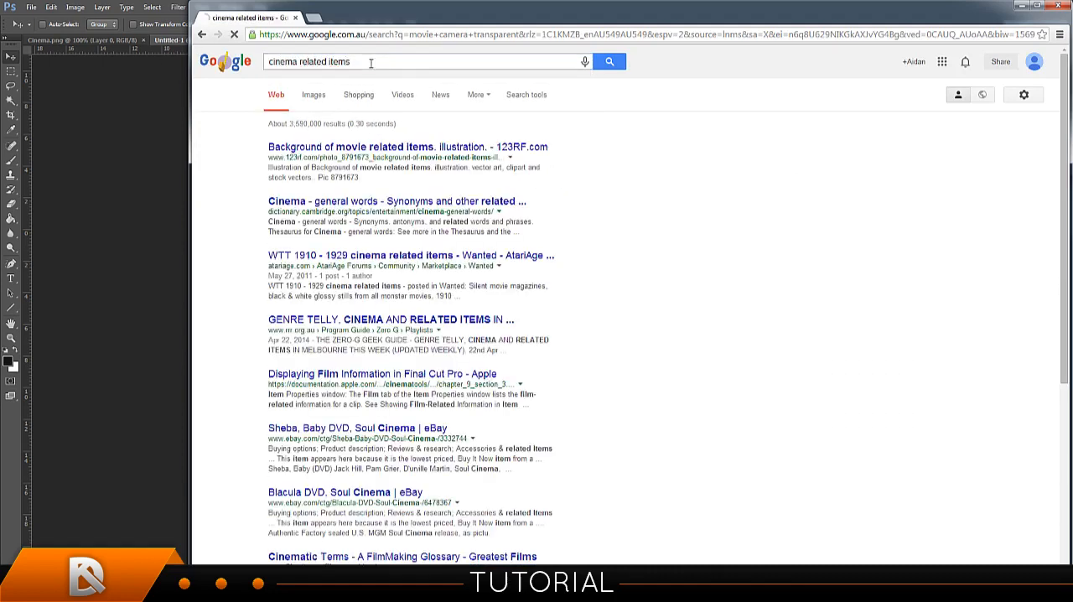
Change the search to "cinema related words" and look over the Cambridge Dictionaries page "Cinema - general words" for ideas.
left_click_drag(370, 63, 329, 63)
type("words")
key("Return")
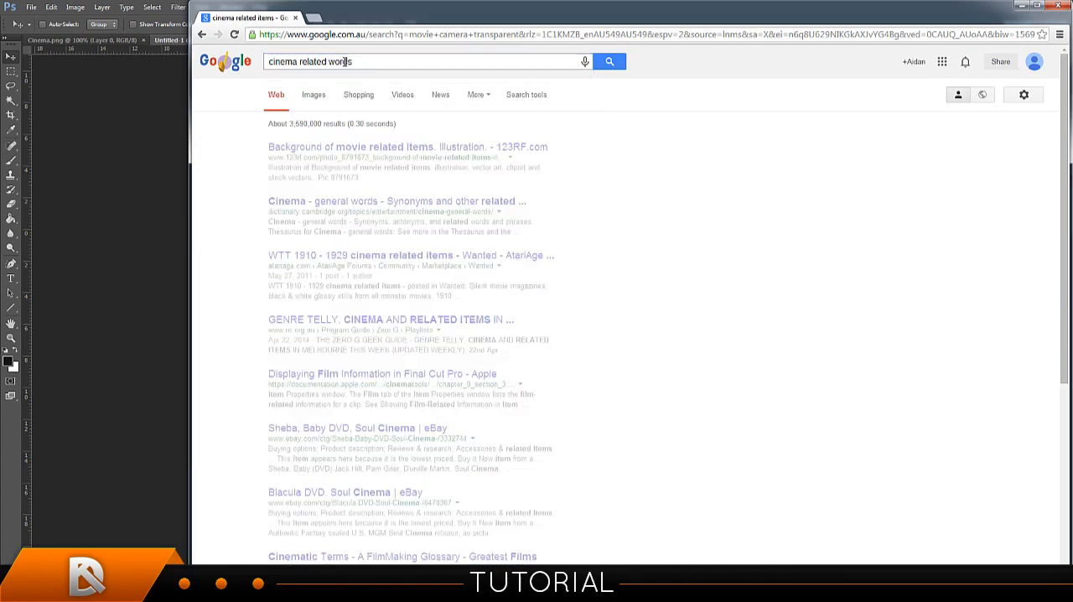
left_click(344, 150)
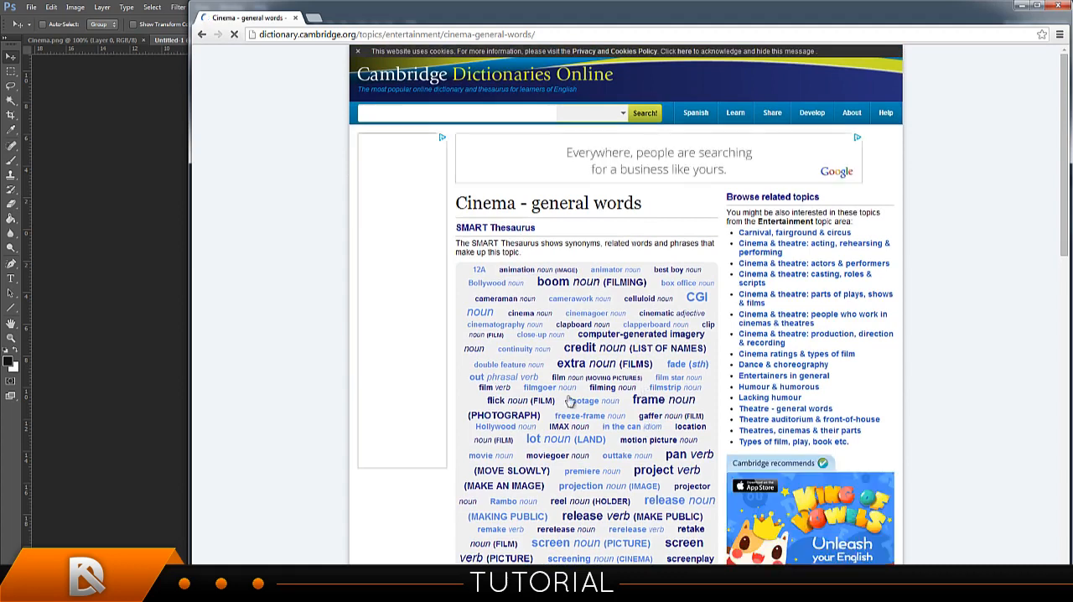
scroll(475, 393, "down", 1)
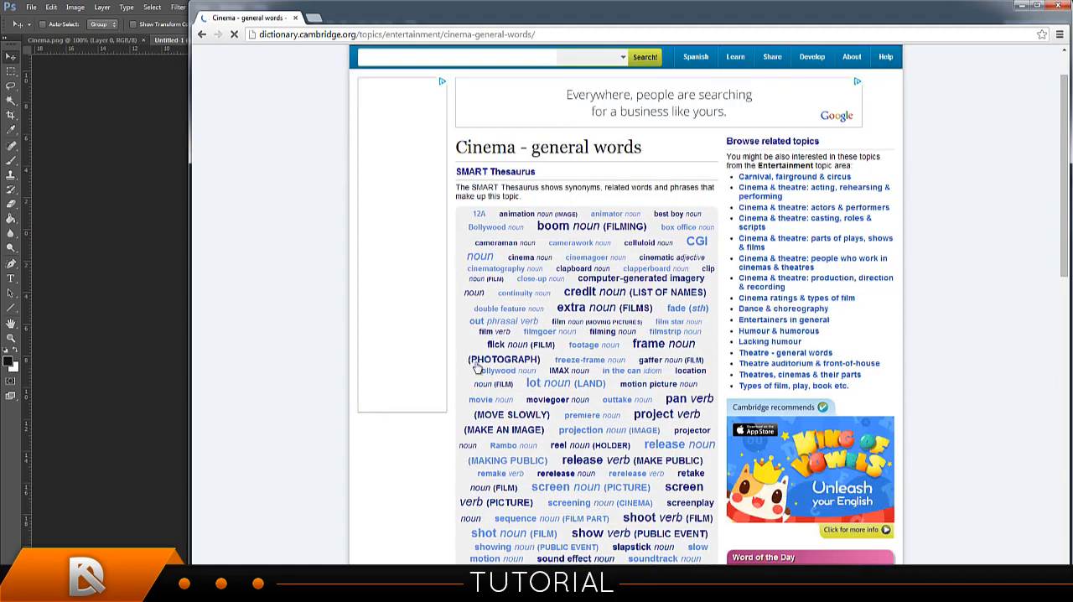
left_click(202, 35)
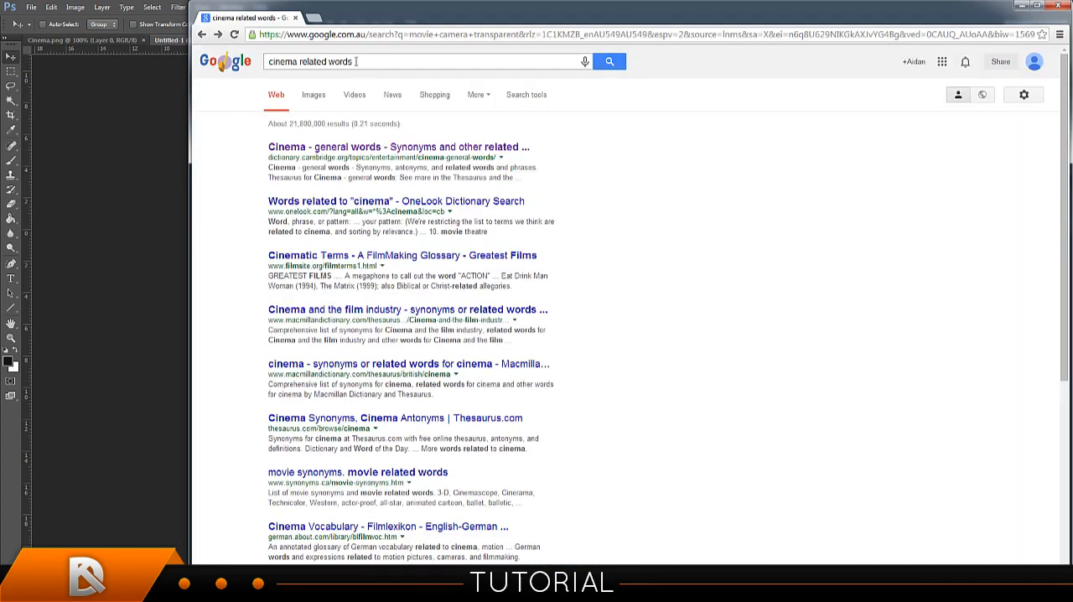
Search Google for "filmer" and display the image results.
type("filmer")
key("Return")
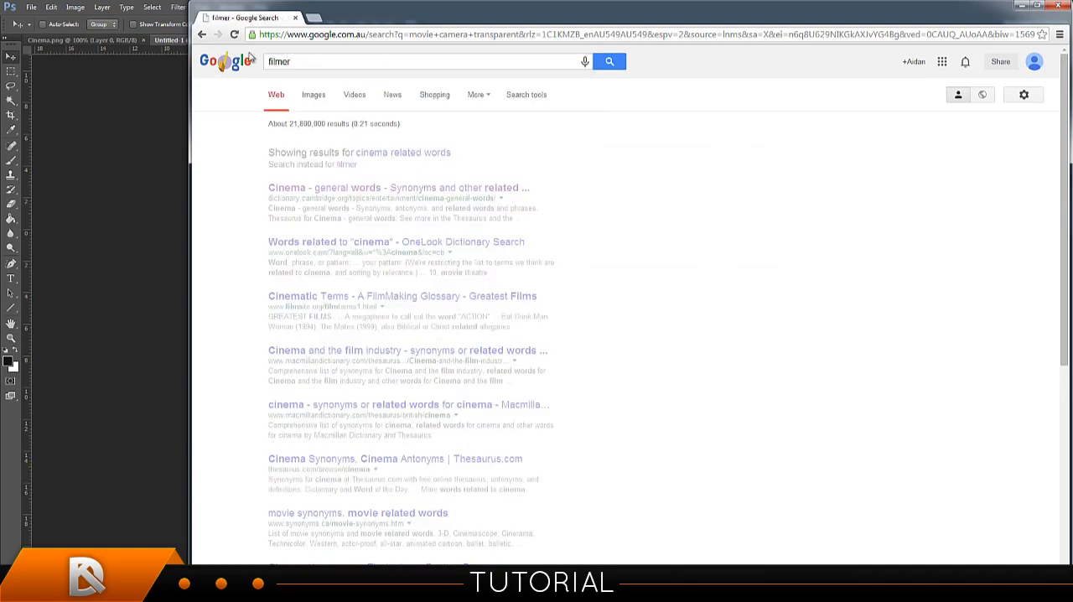
left_click(316, 100)
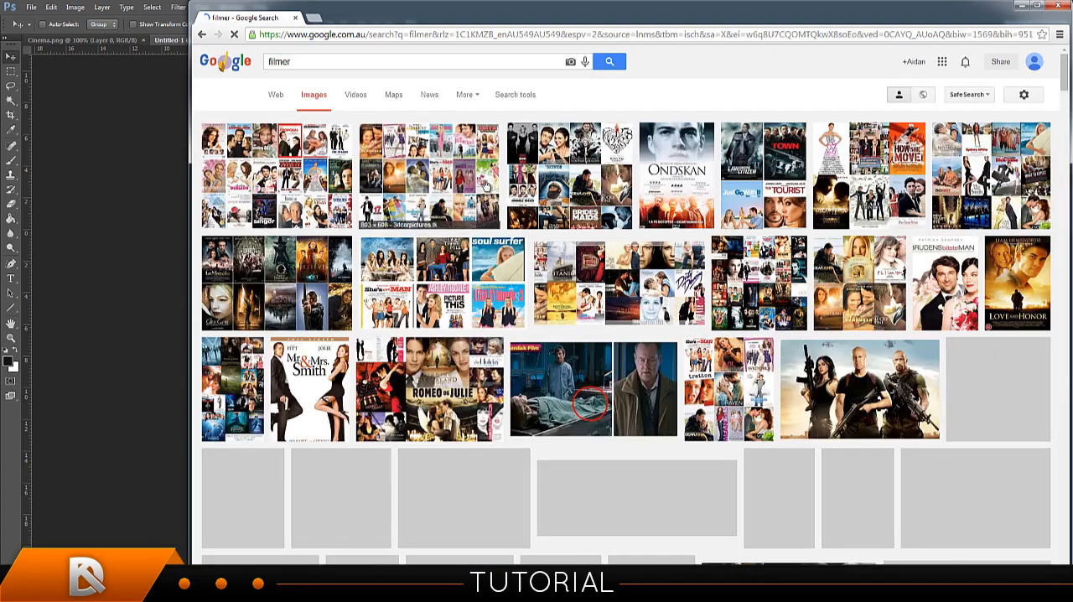
Extend the image search to "filmer with camera" and switch to the suggested query "film with camera".
left_click(326, 61)
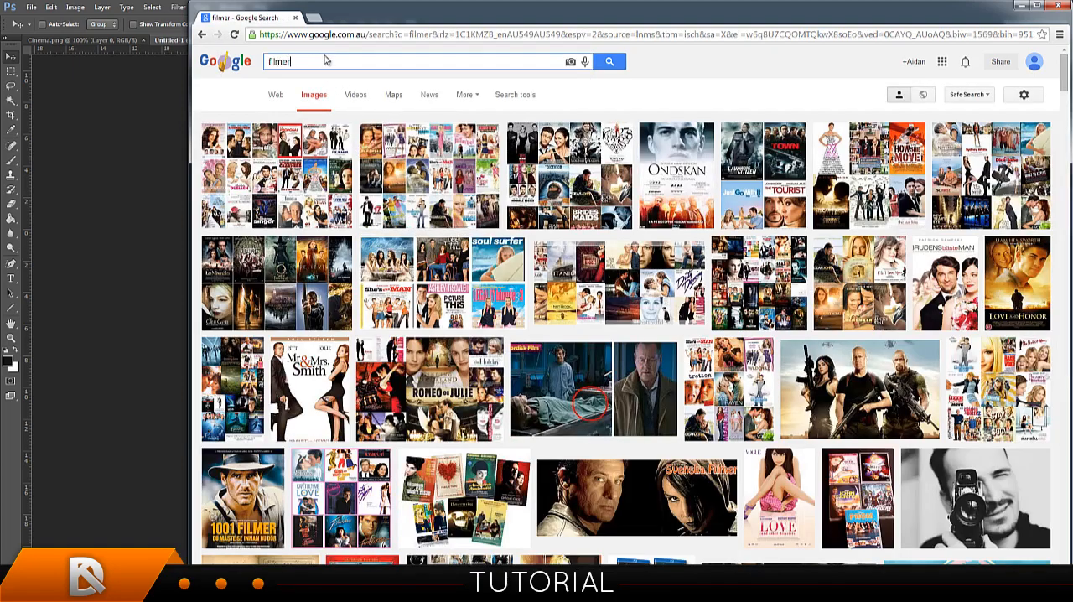
type("with camera")
key("Return")
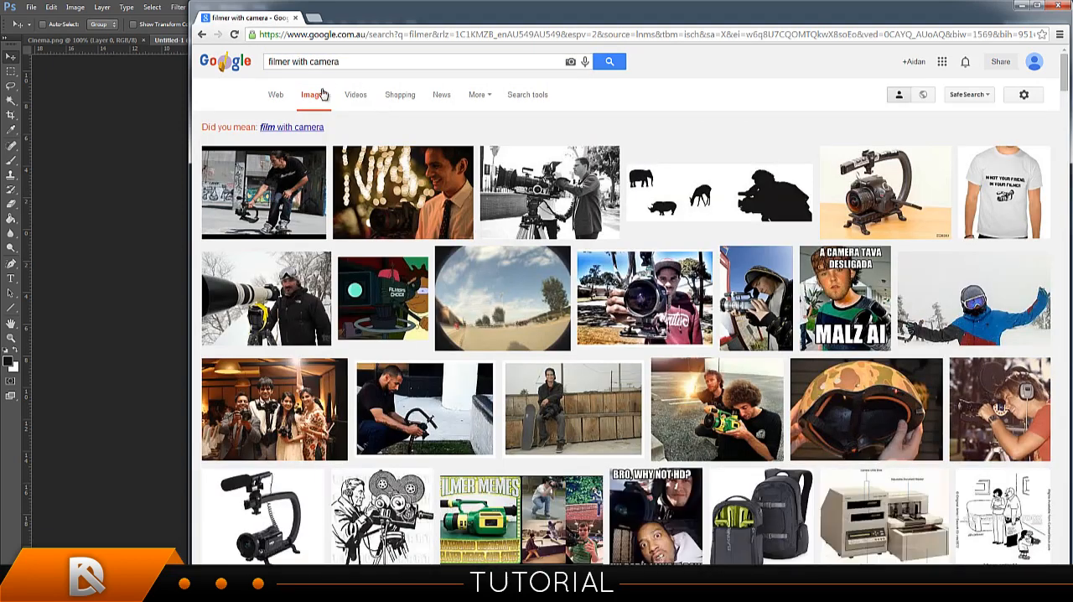
left_click(310, 129)
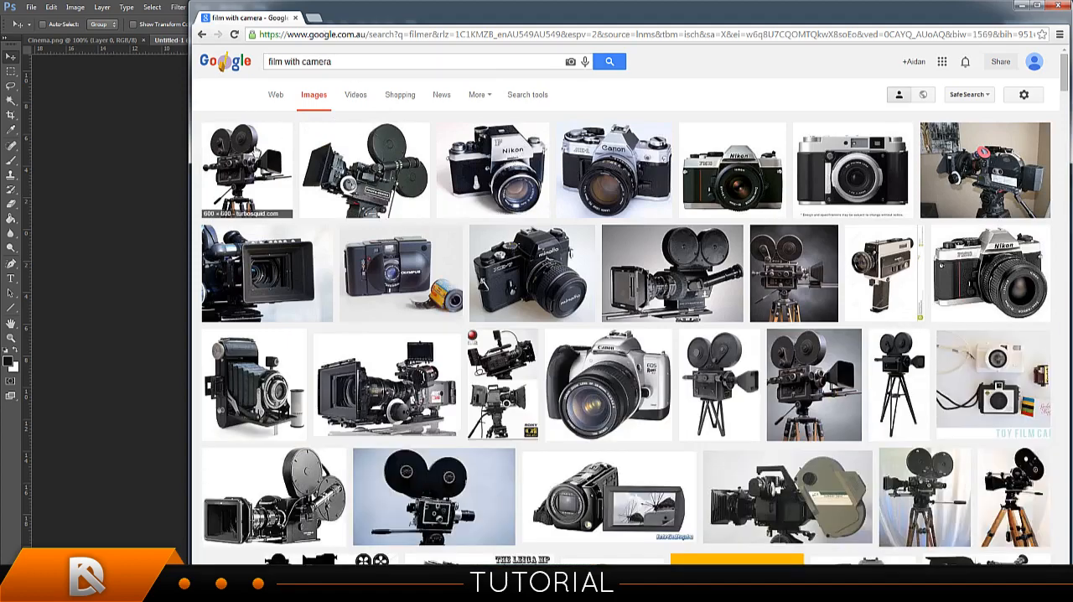
Copy the 600 × 600 "3d model classic film camera" picture and paste it into the Untitled-1 document in Photoshop.
left_click(253, 156)
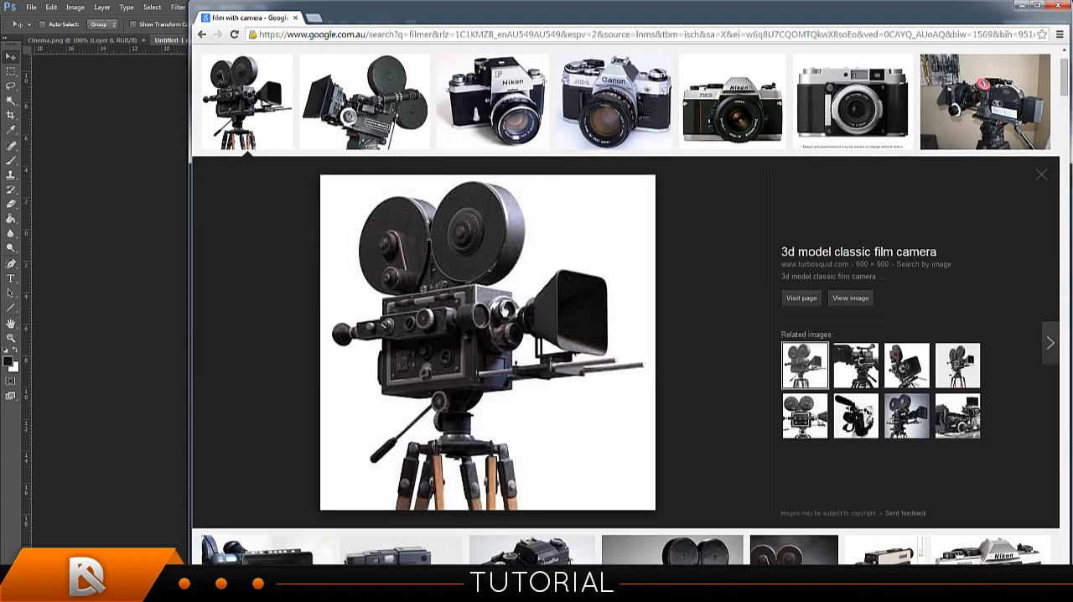
left_click_drag(439, 308, 165, 279)
right_click(475, 382)
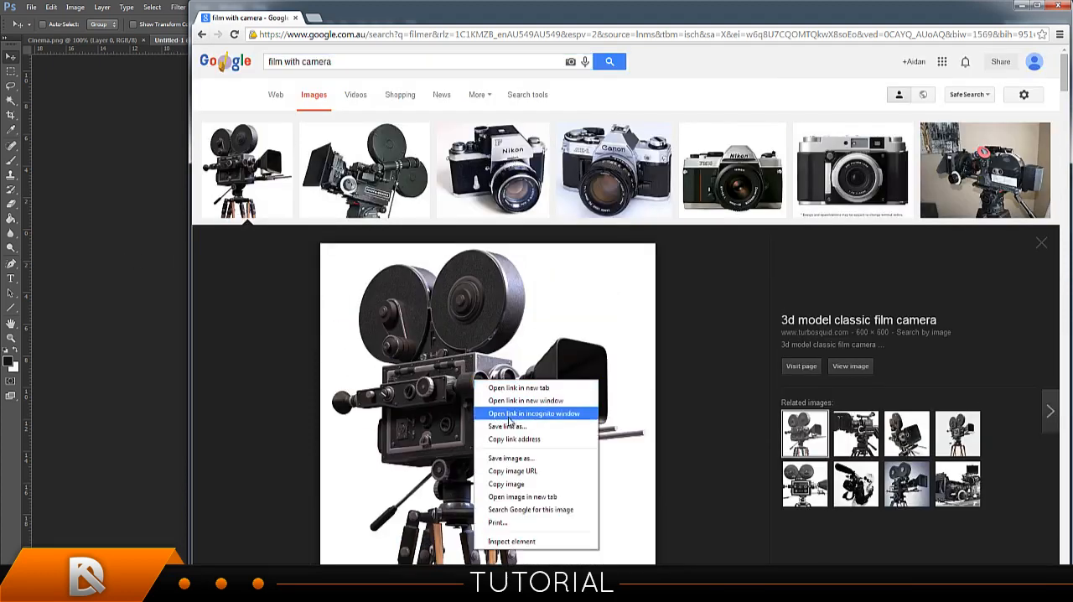
left_click(522, 484)
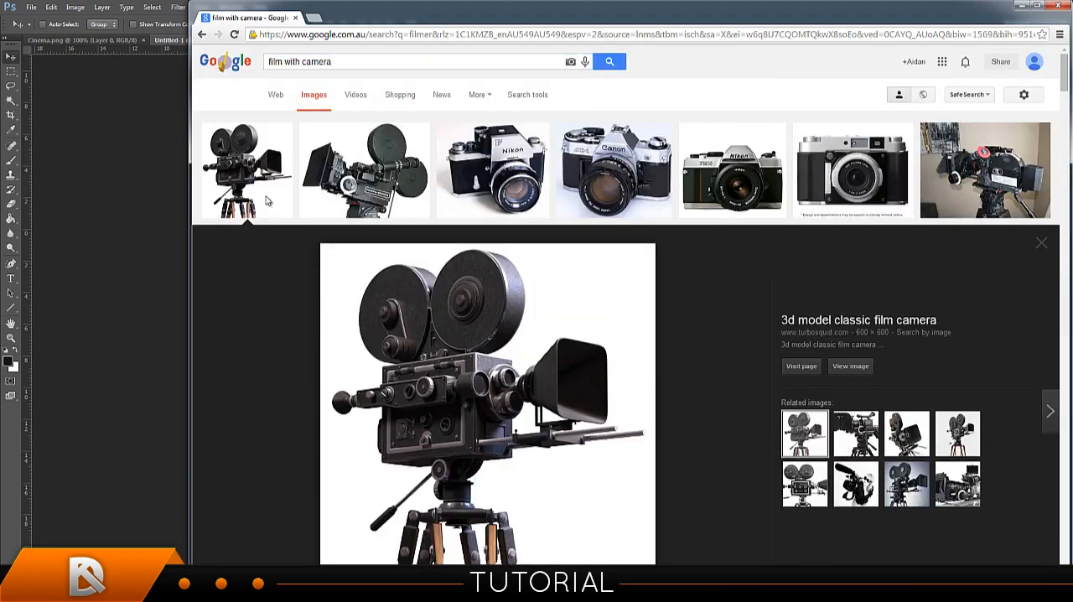
left_click(164, 17)
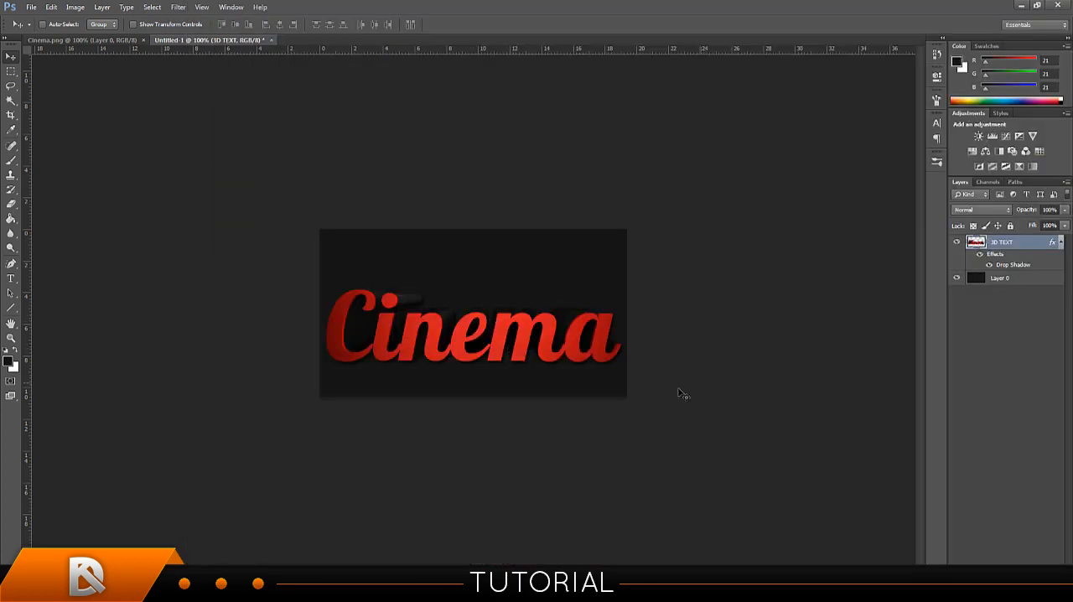
key("ctrl+v")
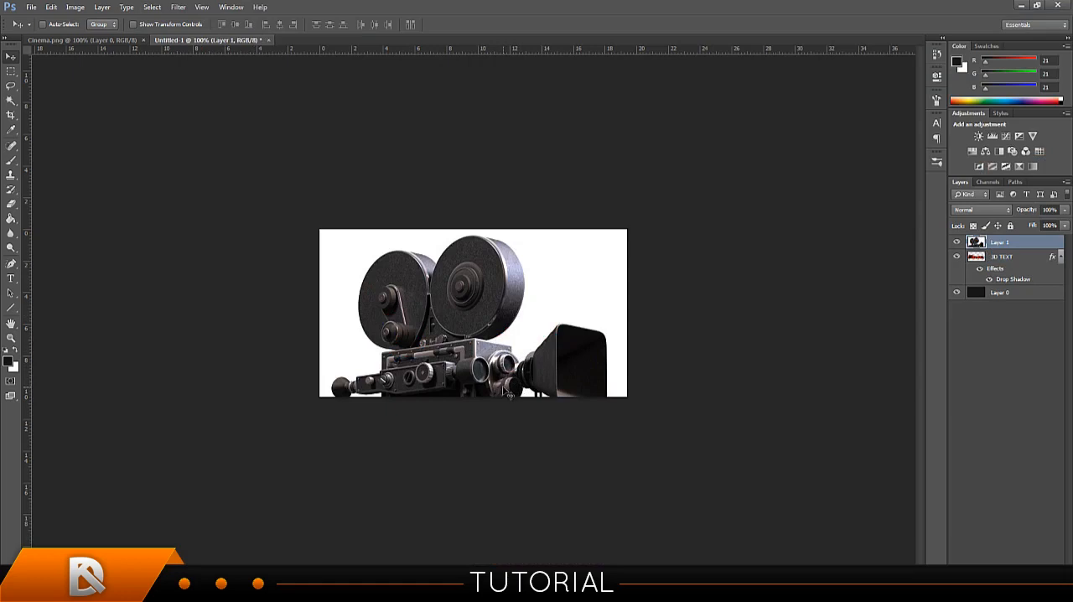
Scale the pasted film camera layer to 48.5% and position it over the middle of the "Cinema" text.
left_click_drag(505, 392, 505, 300)
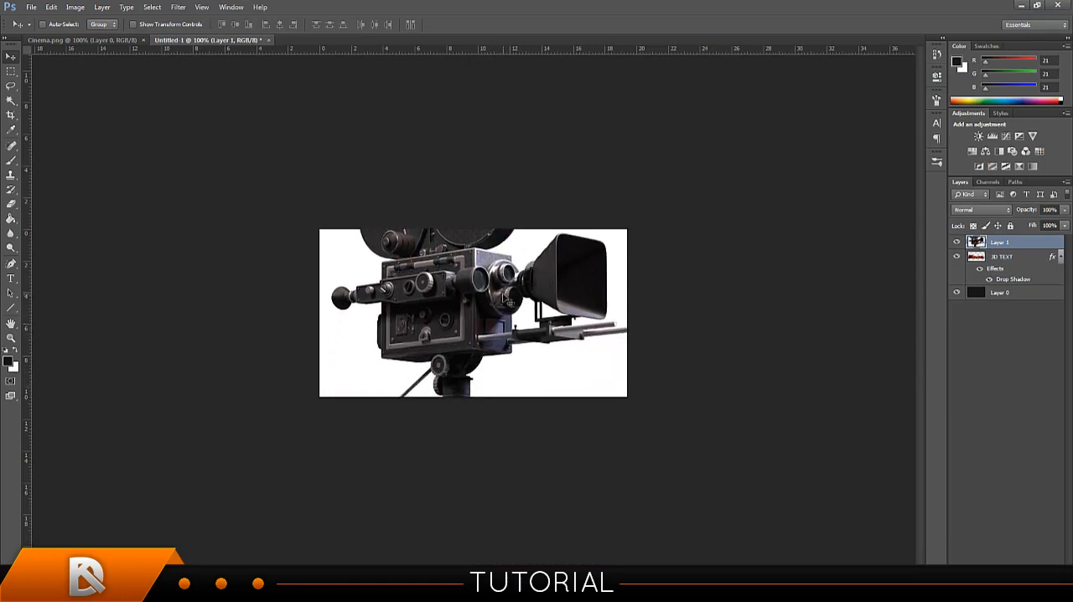
key("ctrl+t")
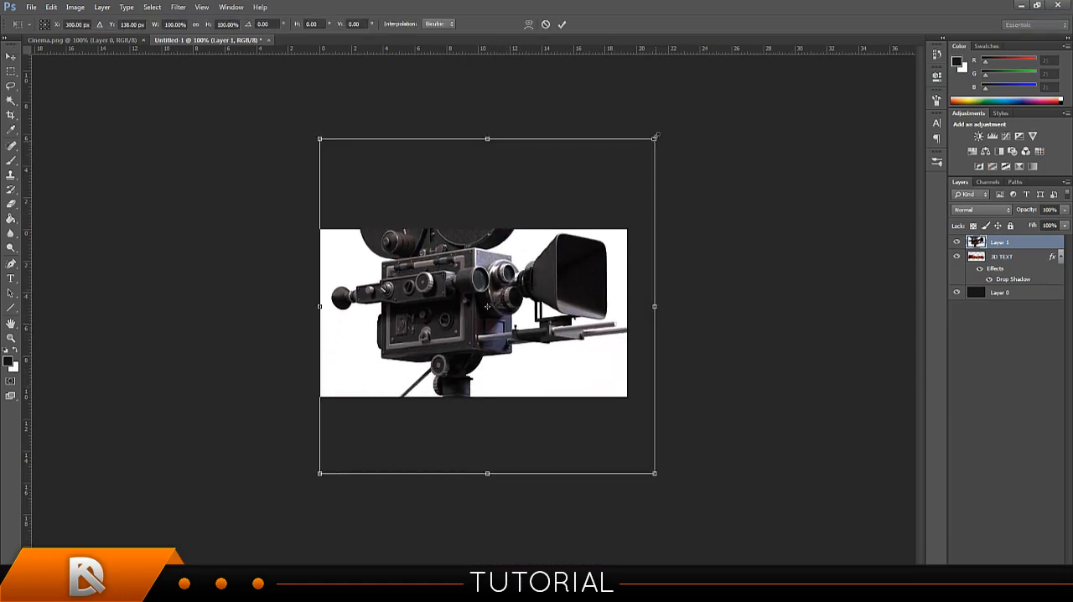
left_click_drag(657, 134, 438, 265)
left_click_drag(432, 360, 512, 277)
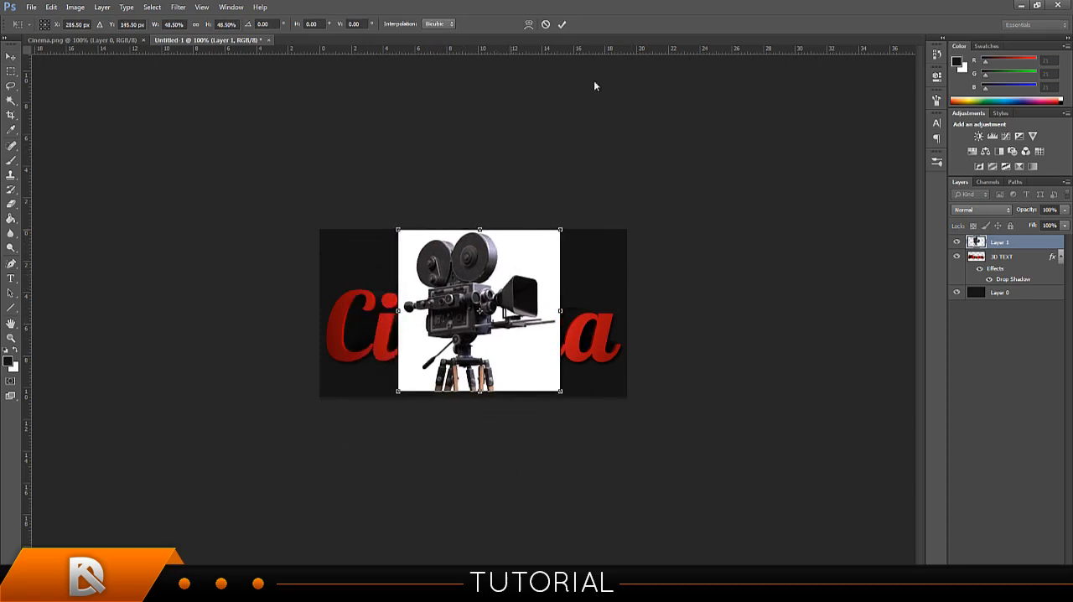
left_click(563, 26)
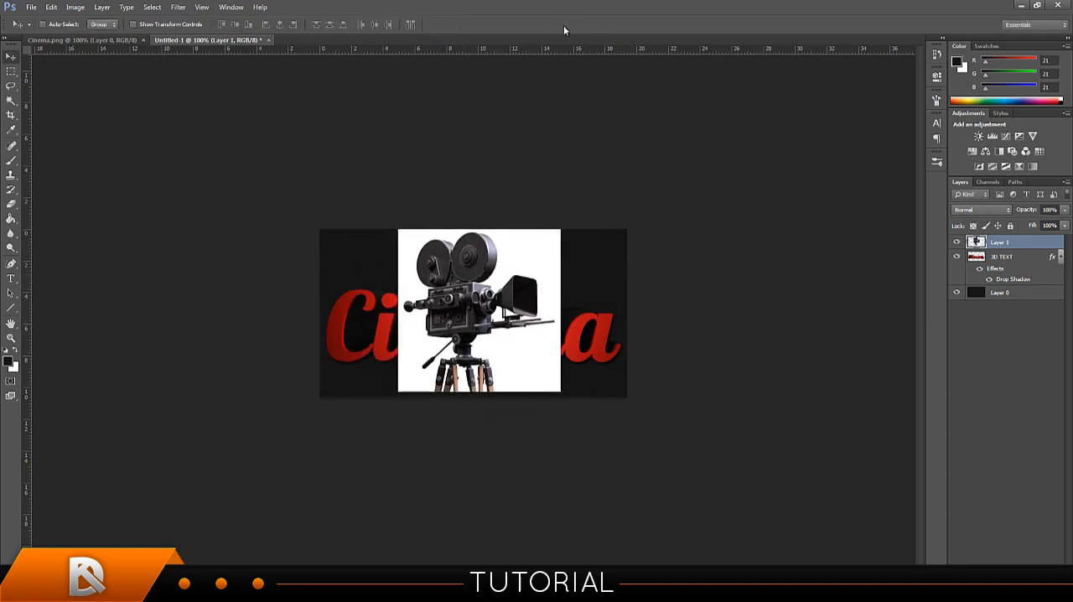
Try selecting the camera picture's white background with the Magic Wand at a tolerance of 255, and clear the selection.
left_click(14, 102)
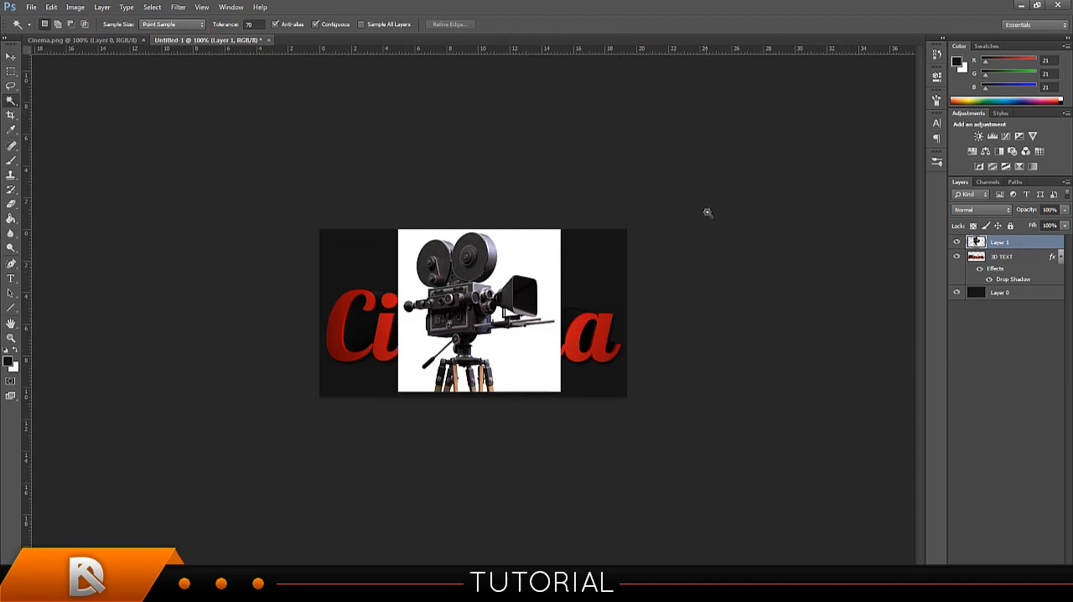
left_click(520, 349)
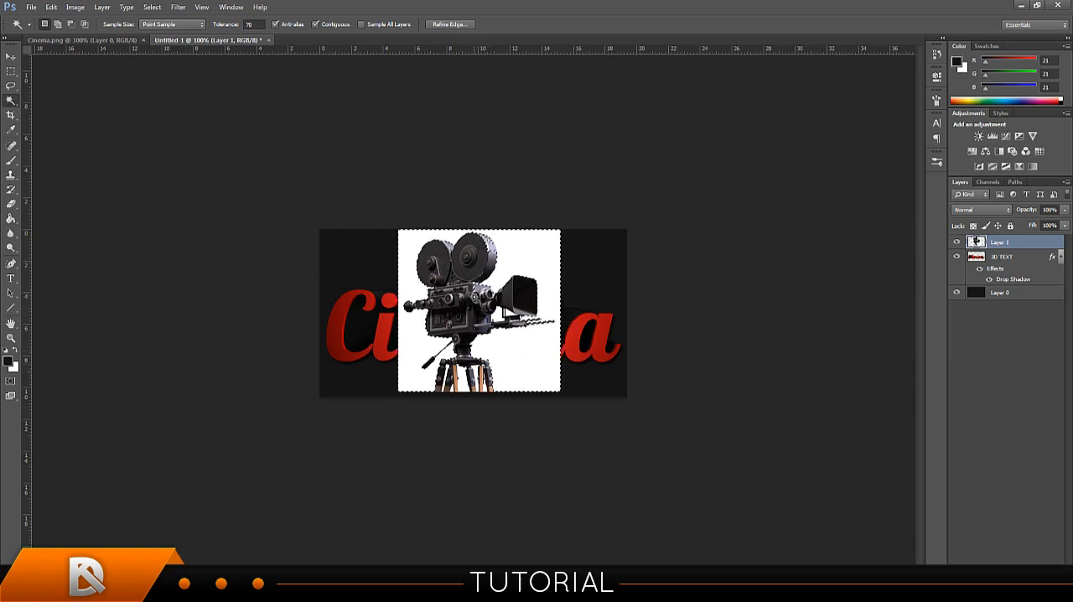
double_click(252, 25)
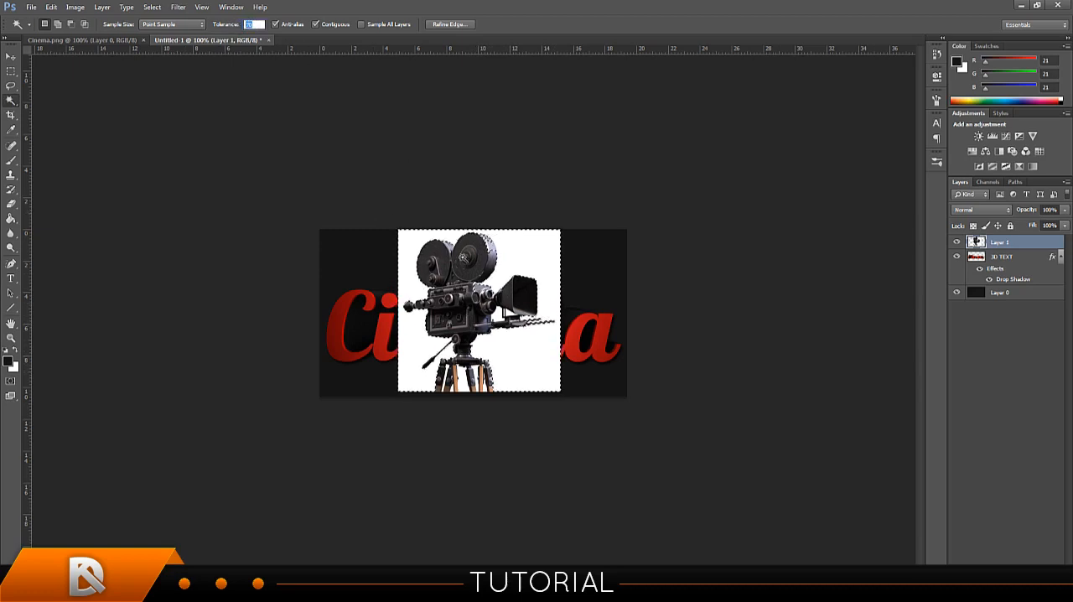
type("300")
key("Return")
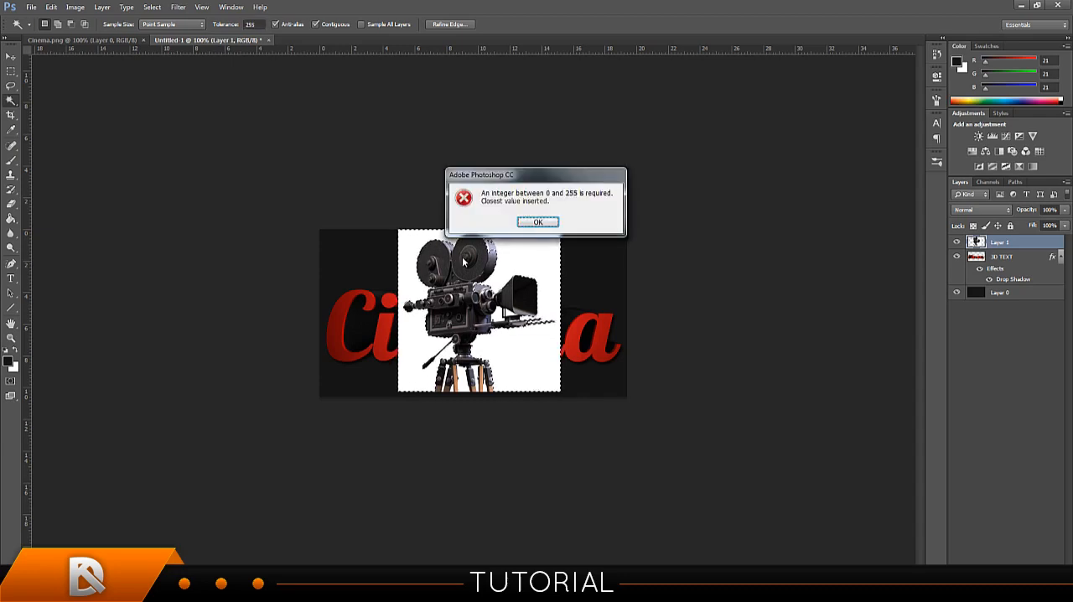
left_click(554, 223)
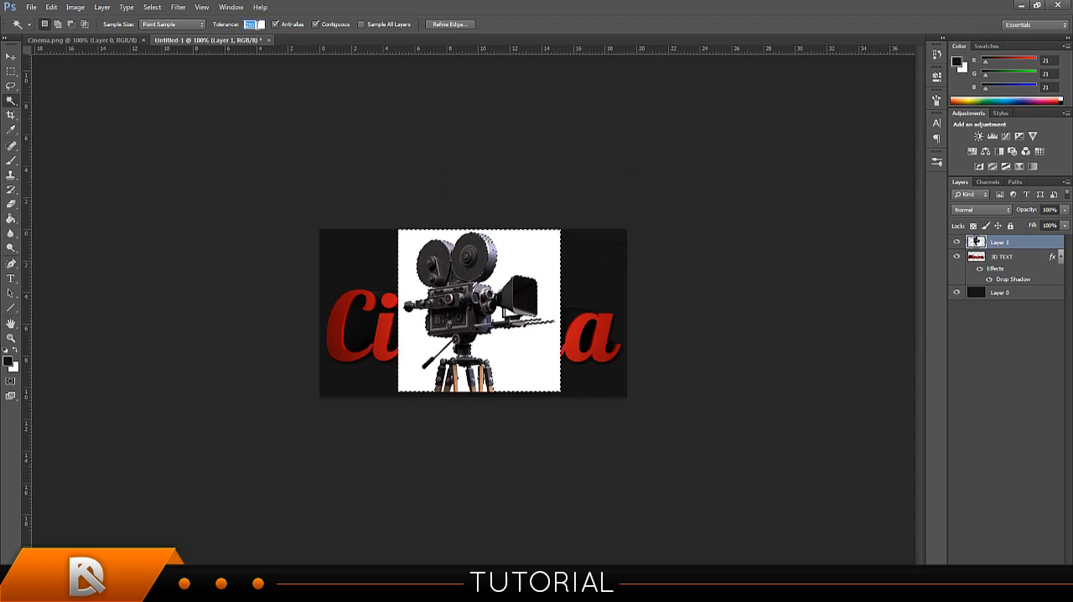
left_click(508, 252)
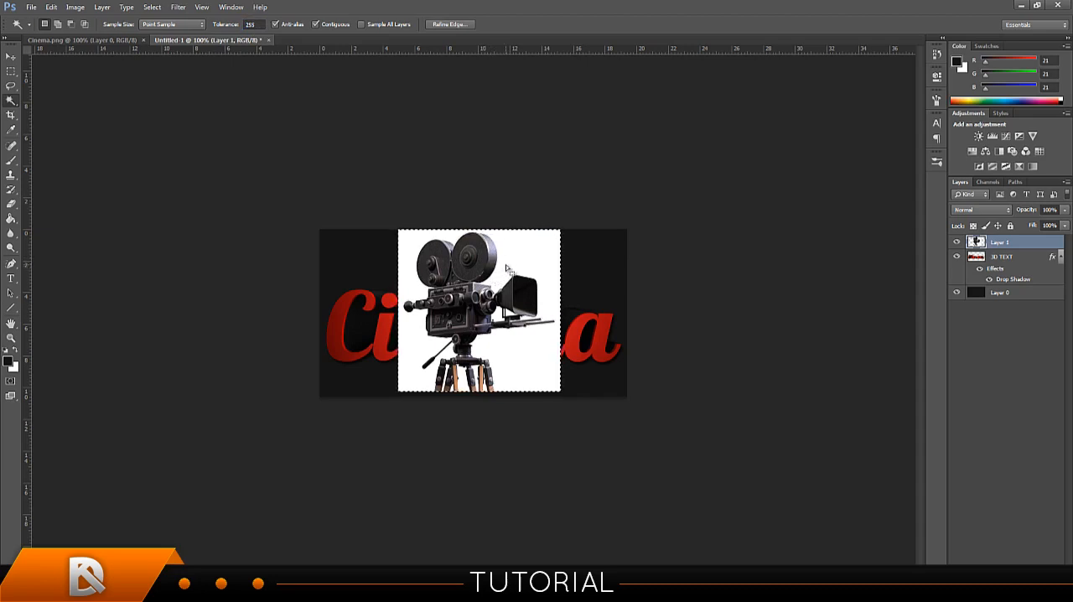
key("ctrl+d")
Try removing the camera picture's white background with the Magic Wand at a tolerance of 10.
left_click_drag(257, 25, 211, 24)
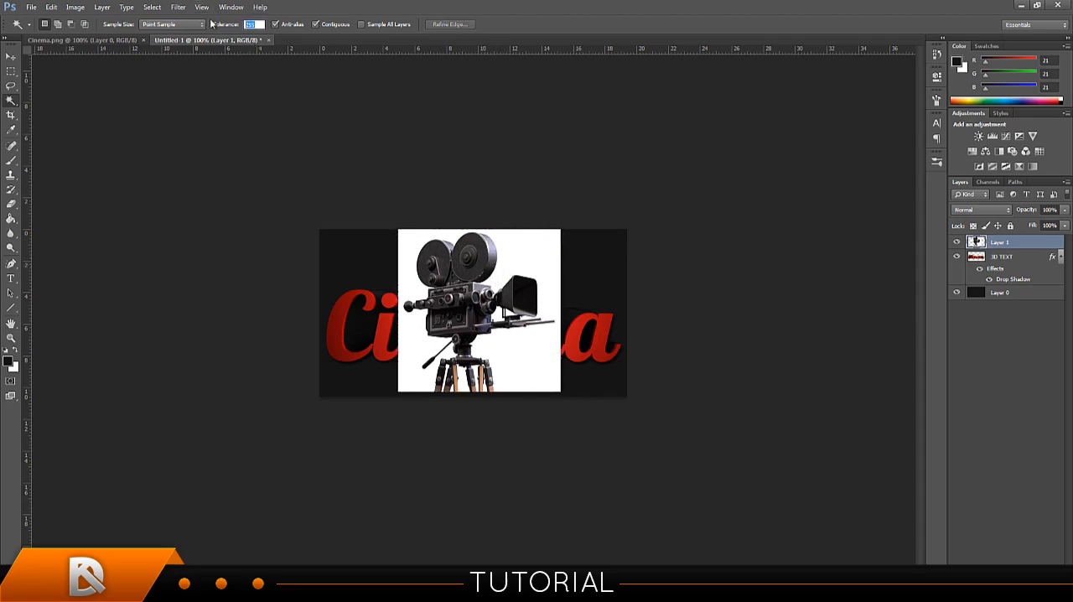
type("10")
left_click(546, 242)
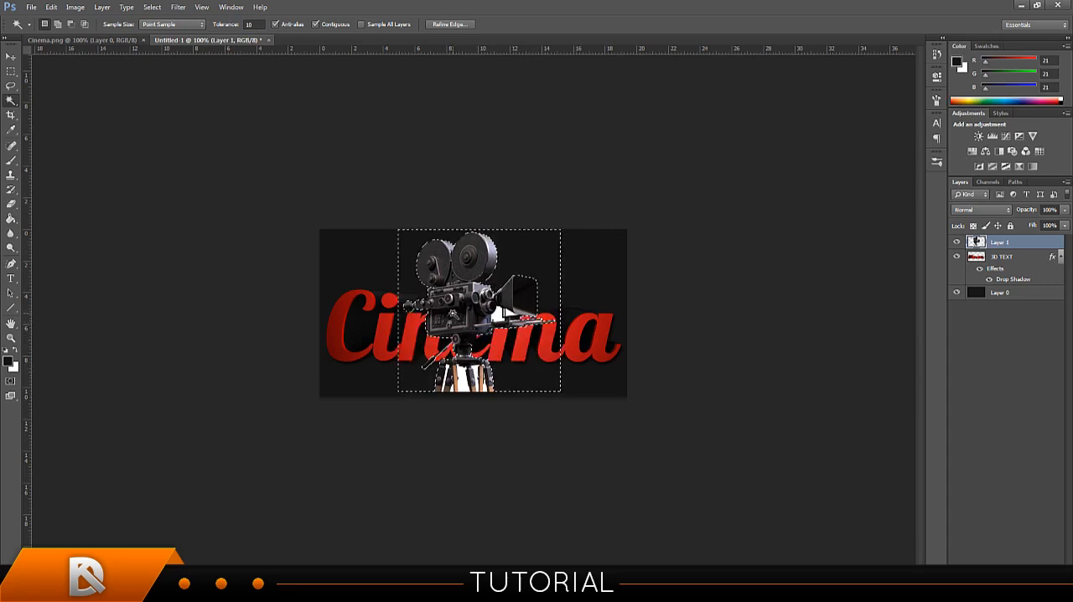
key("ctrl+d")
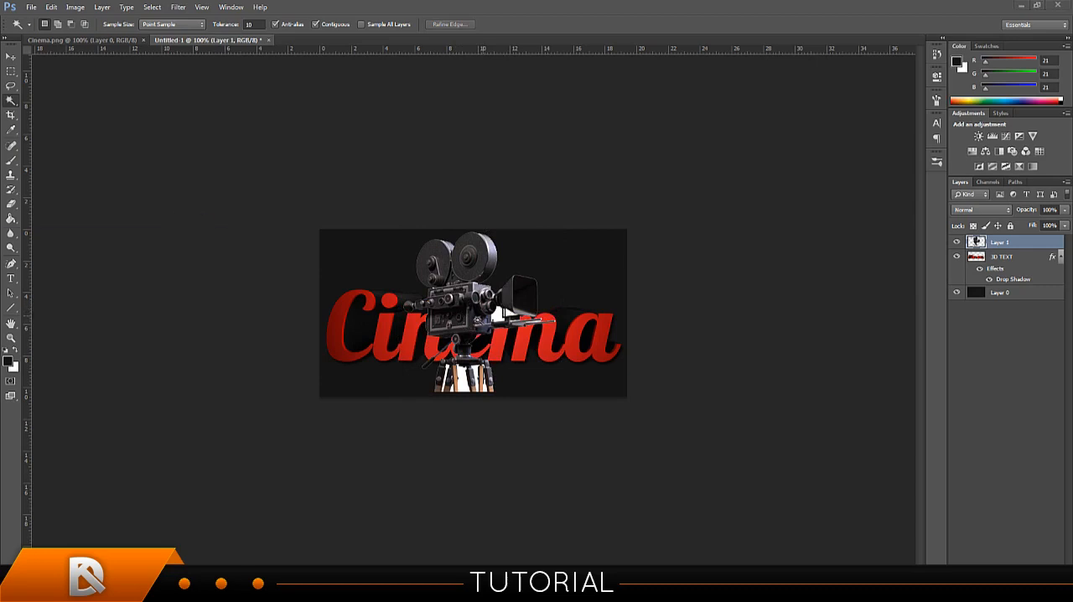
key("super")
key("super")
key("ctrl+plus")
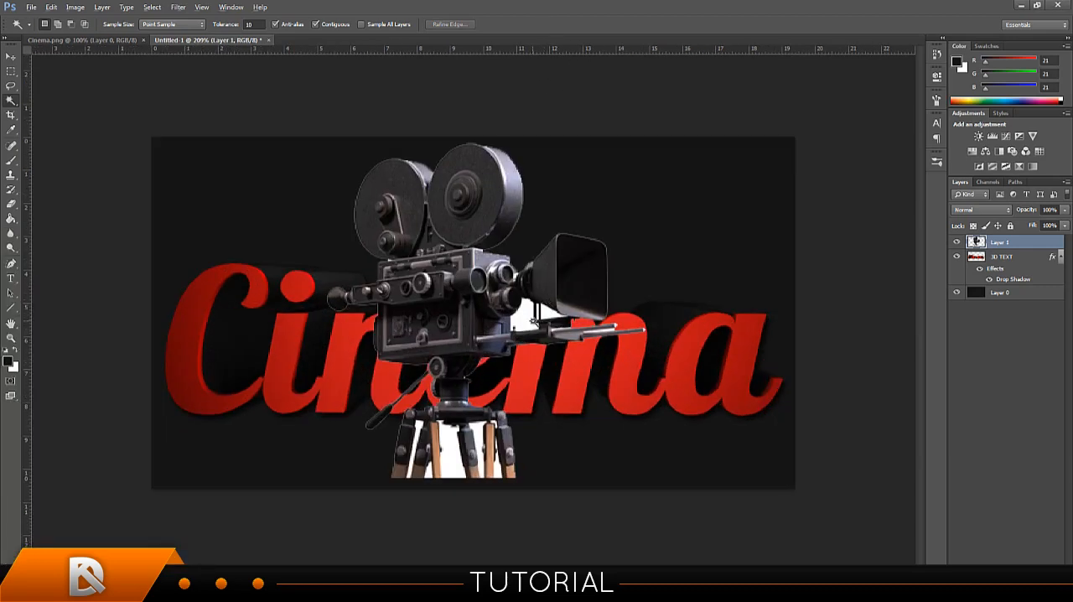
scroll(508, 310, "down", 8)
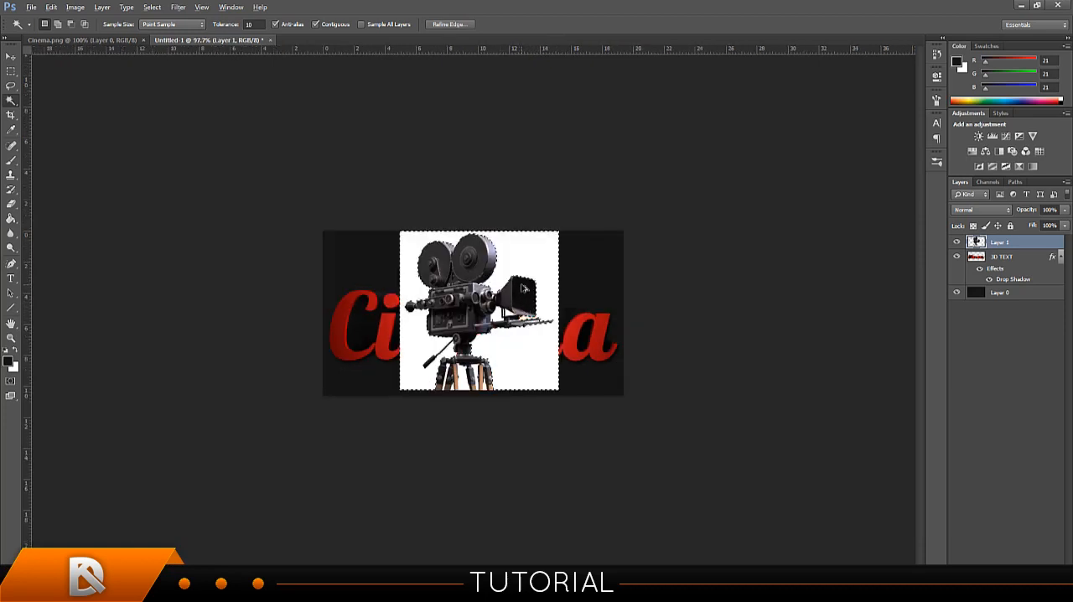
Set the Magic Wand tolerance to 40 and delete the white background around the film camera.
left_click(249, 24)
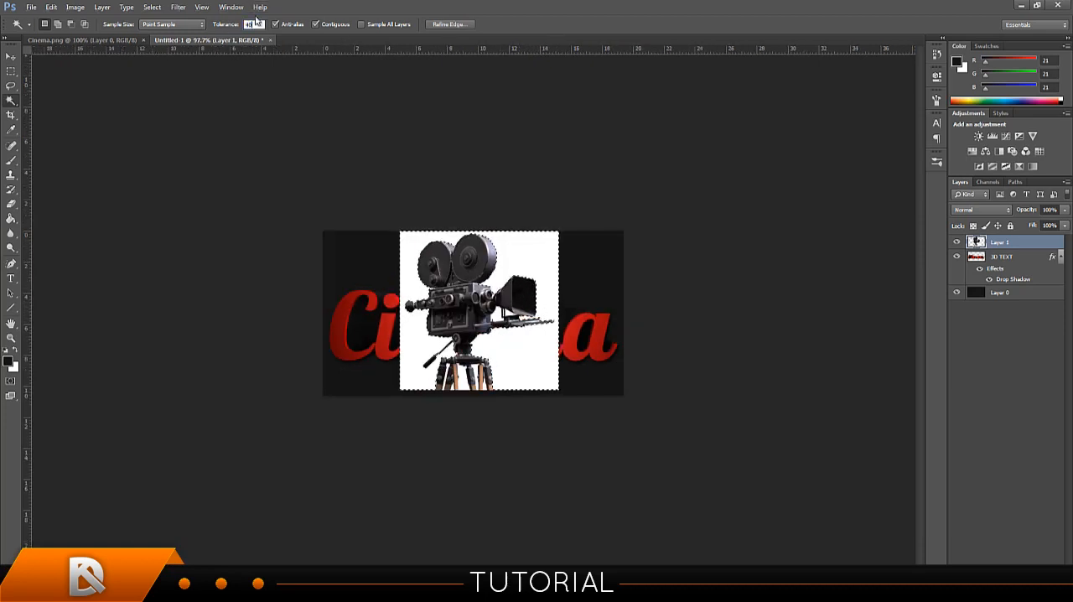
key("Return")
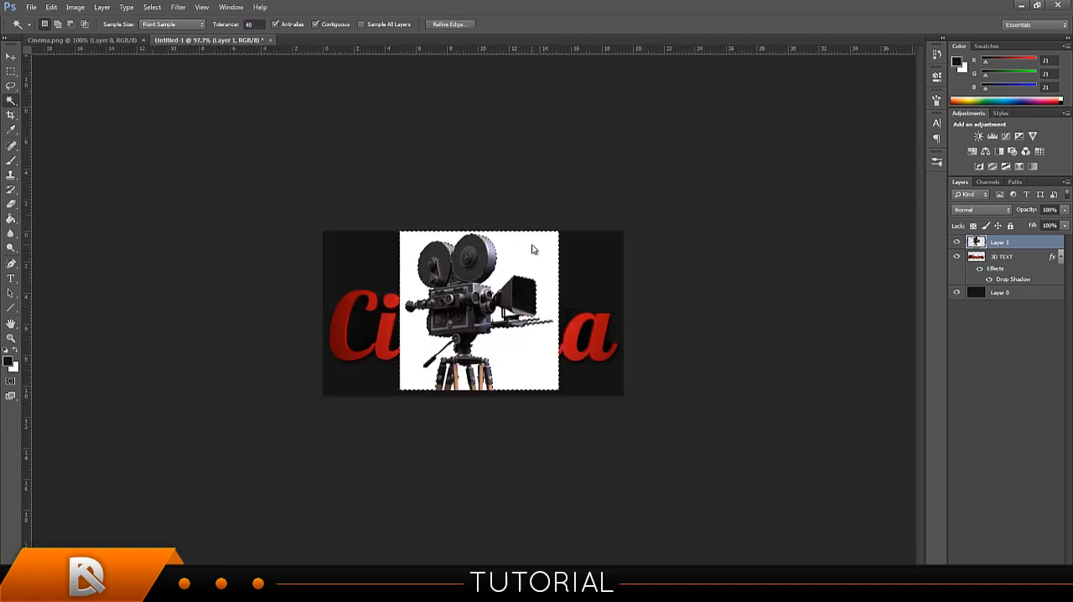
left_click(524, 344)
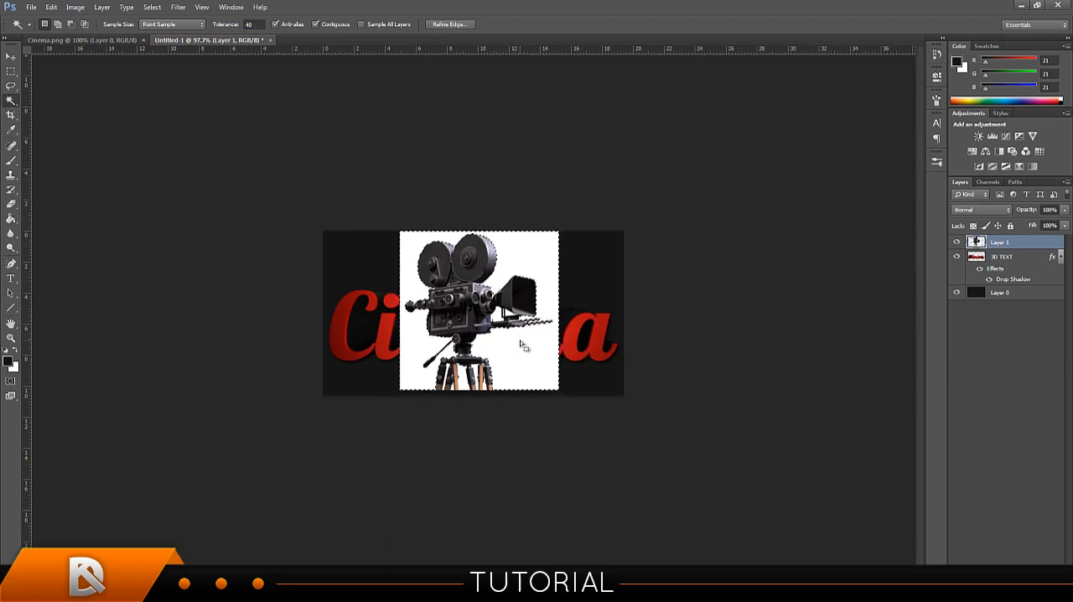
key("Delete")
key("ctrl+d")
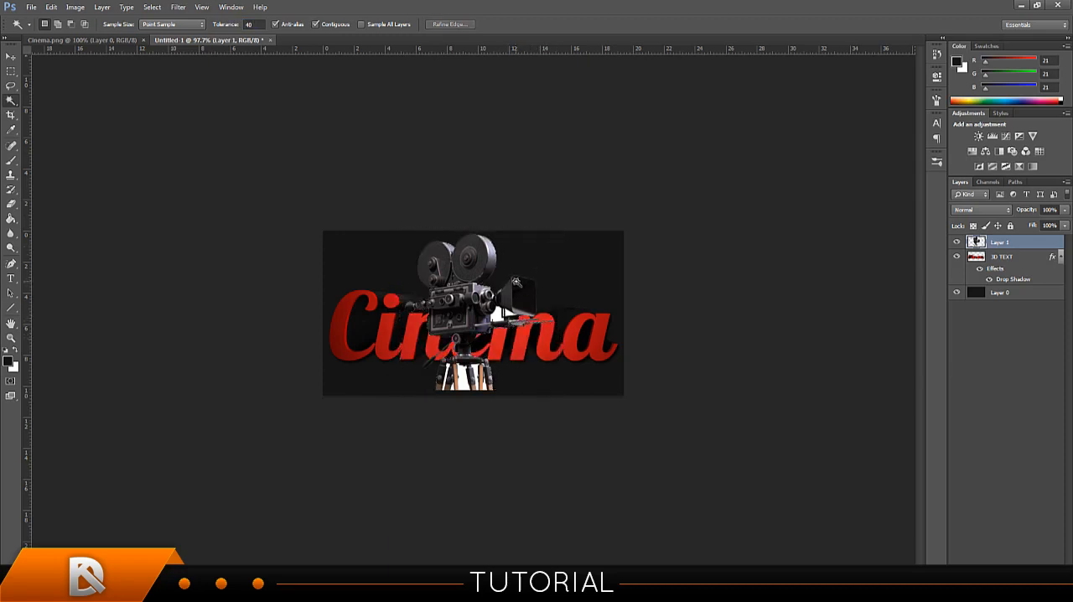
Delete the enclosed white areas between the camera's tripod legs using Magic Wand selections.
scroll(515, 283, "up", 2)
scroll(520, 294, "up", 2)
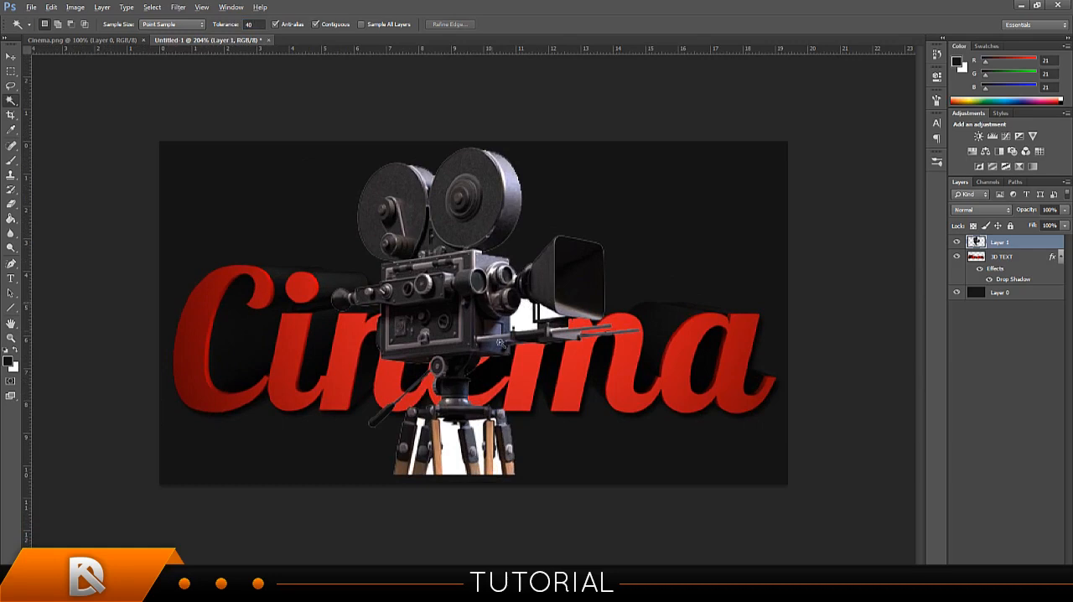
key("alt")
left_click(417, 442)
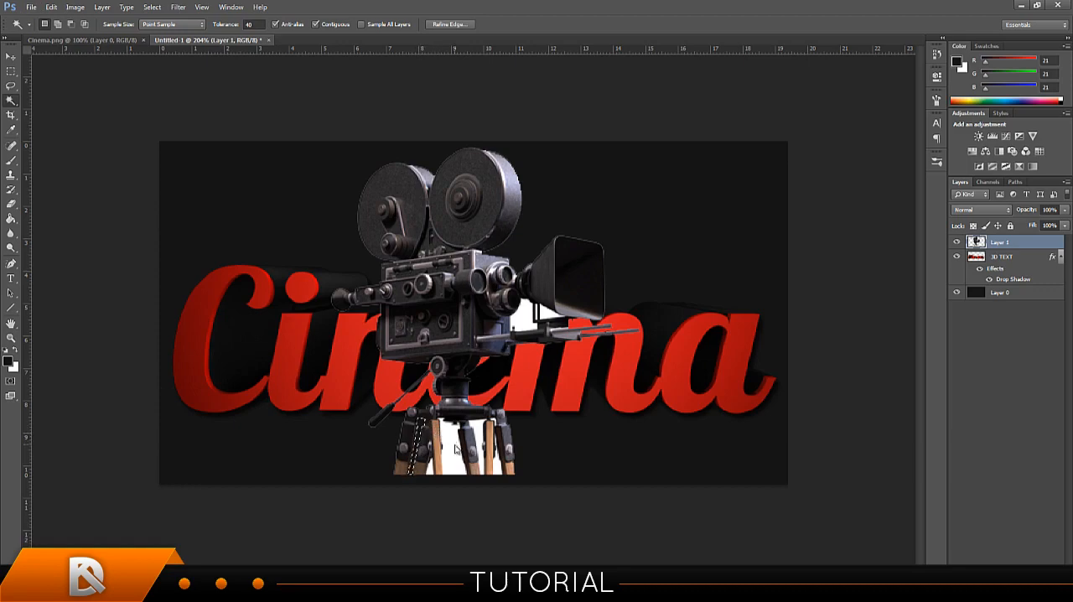
left_click(458, 447)
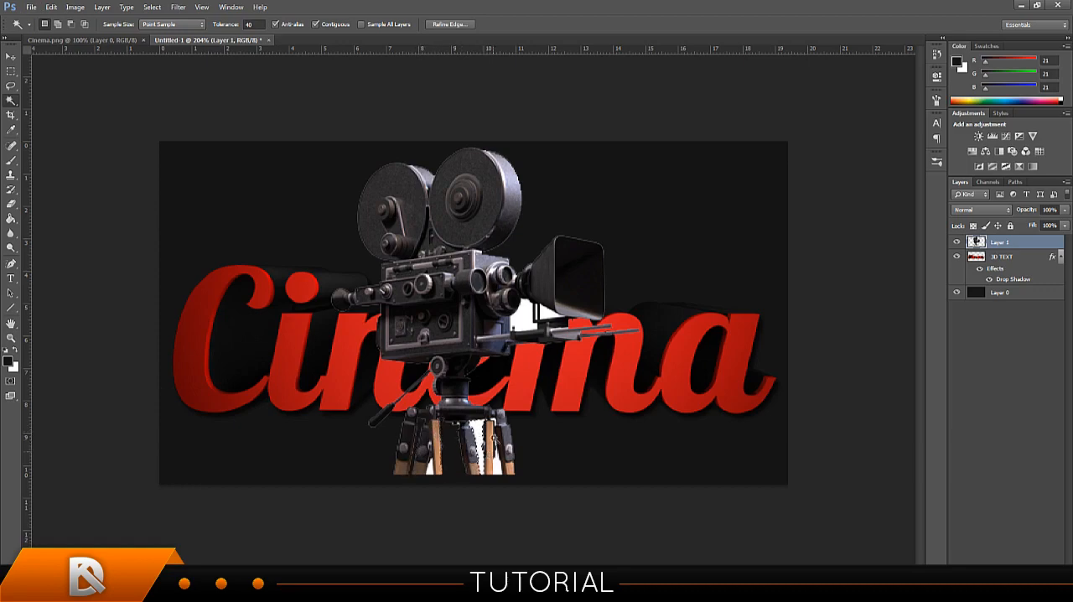
key("Delete")
left_click(498, 426)
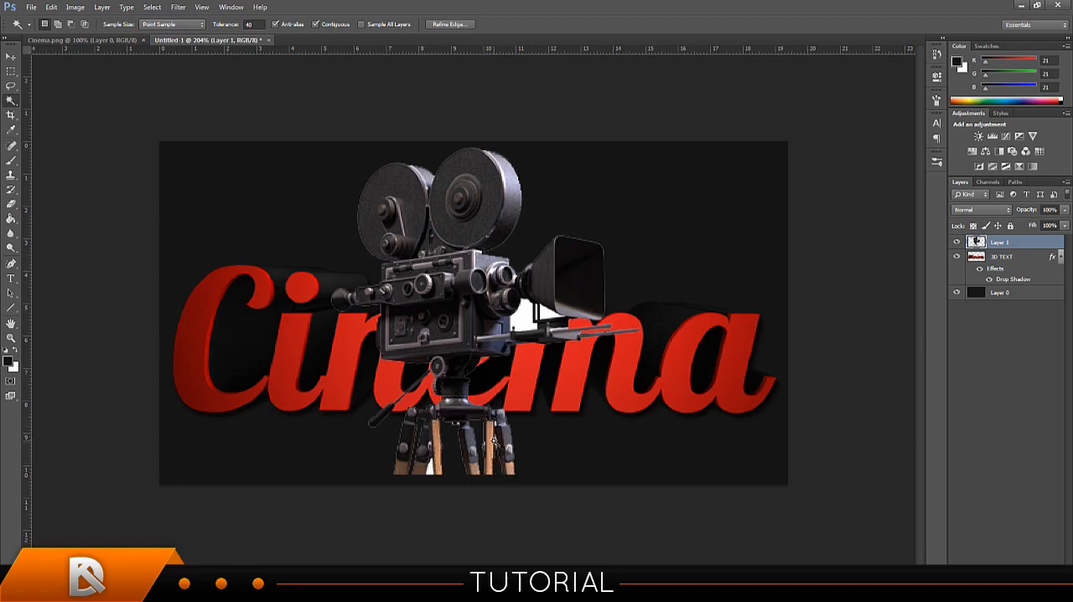
key("ctrl+d")
Erase the leftover white specks beside the tripod's right wooden leg using Rectangular Marquee selections.
scroll(496, 419, "up", 5, "alt")
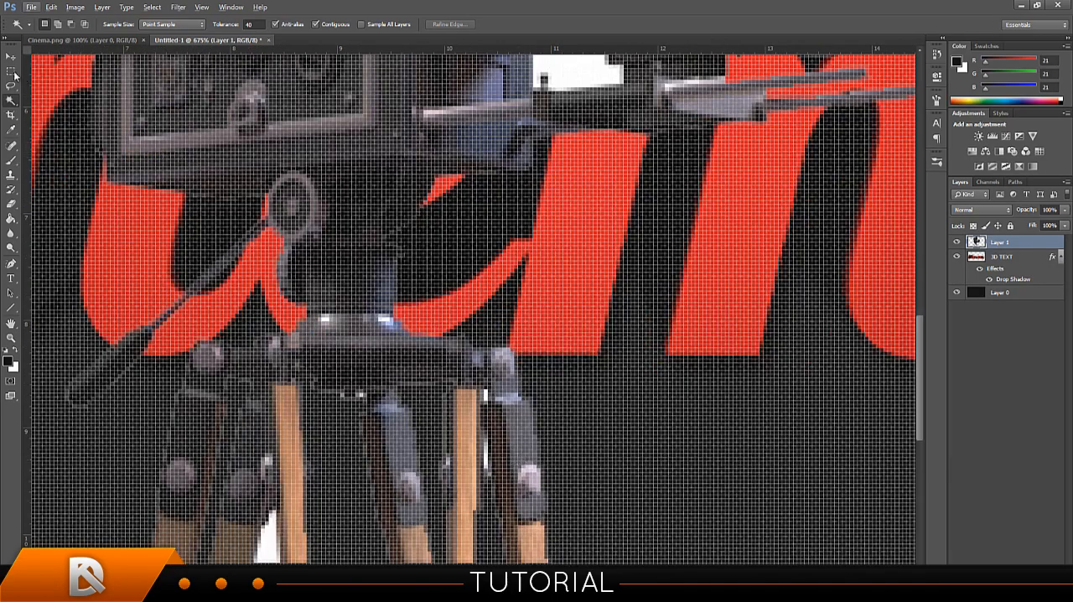
left_click(10, 70)
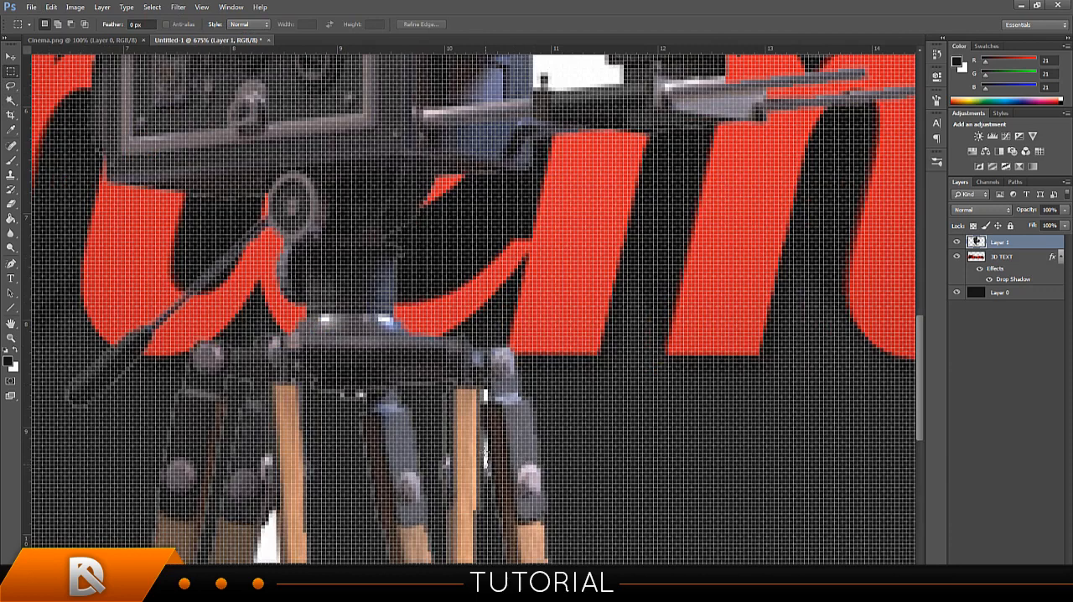
left_click_drag(484, 467, 489, 438)
key("Delete")
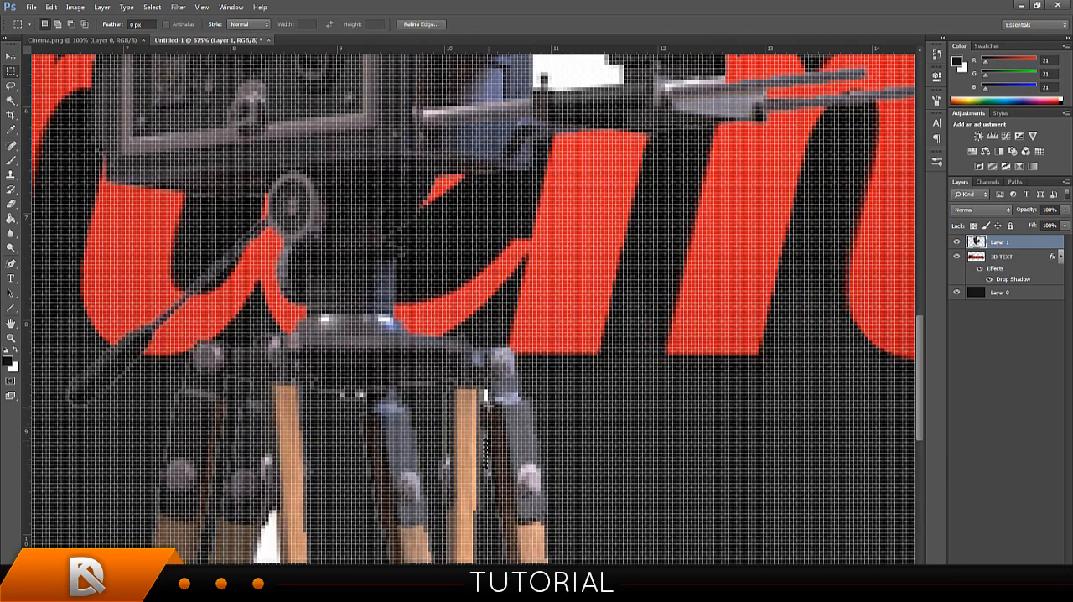
left_click(485, 394)
scroll(484, 394, "down", 3)
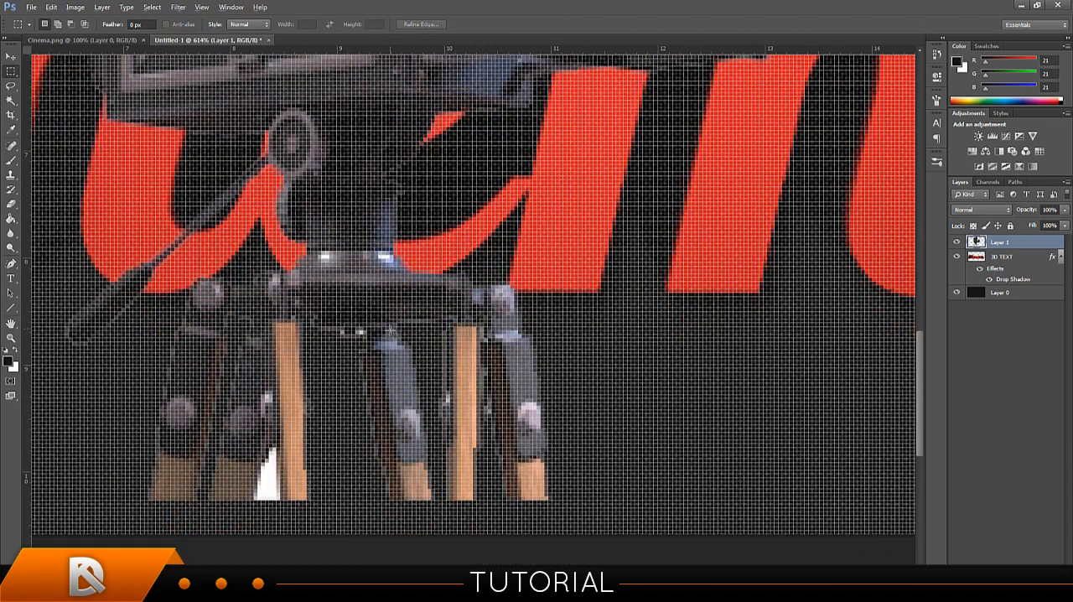
Erase the small white specks just beneath the tripod head using Rectangular Marquee selections.
scroll(390, 329, "down", 4)
scroll(413, 345, "down", 2)
scroll(445, 479, "up", 5)
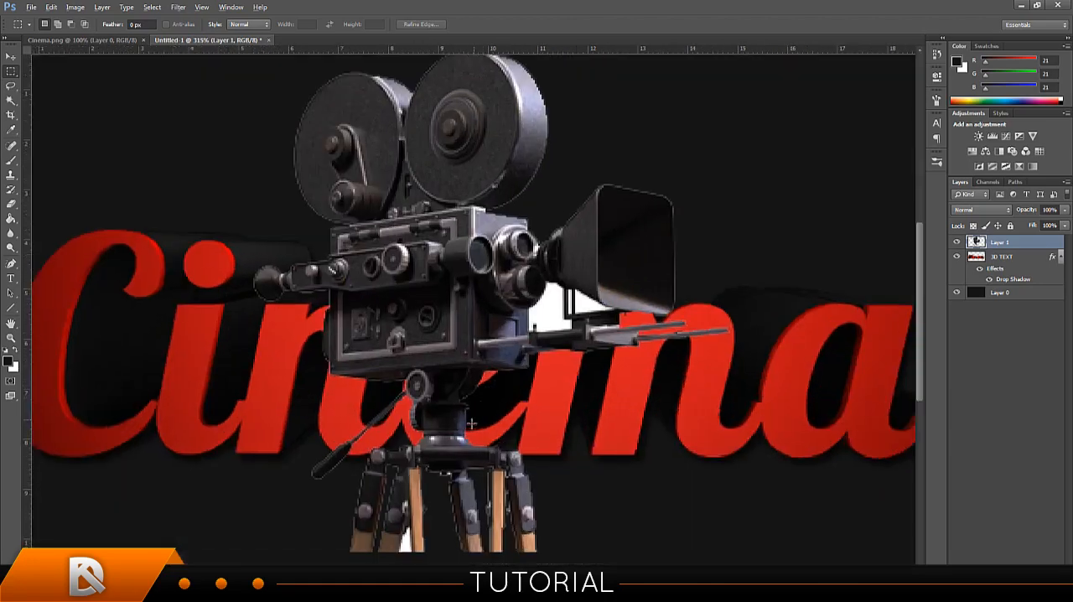
scroll(445, 480, "up", 3)
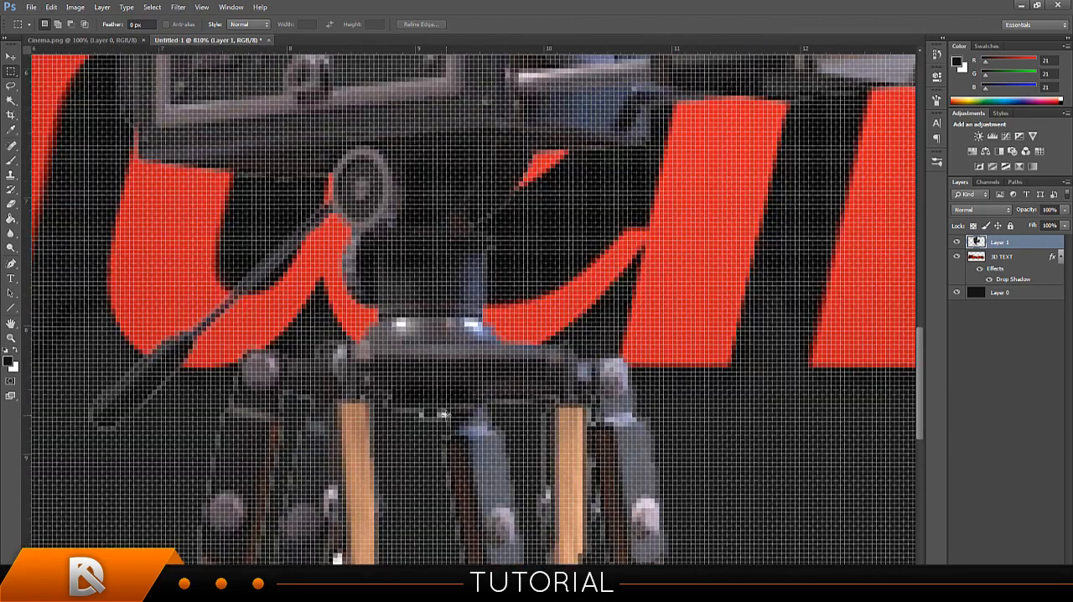
left_click_drag(444, 414, 422, 417)
left_click(445, 415)
left_click(440, 416)
scroll(432, 386, "down", 3)
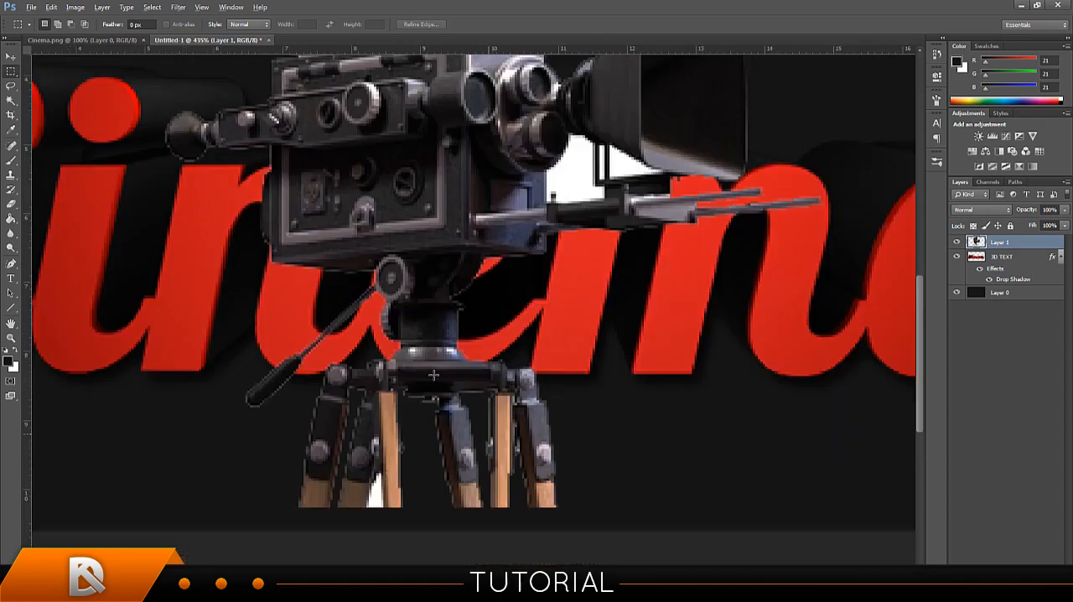
Erase the stray white pixels beside the tripod's left wooden leg using a small Rectangular Marquee selection.
key("alt")
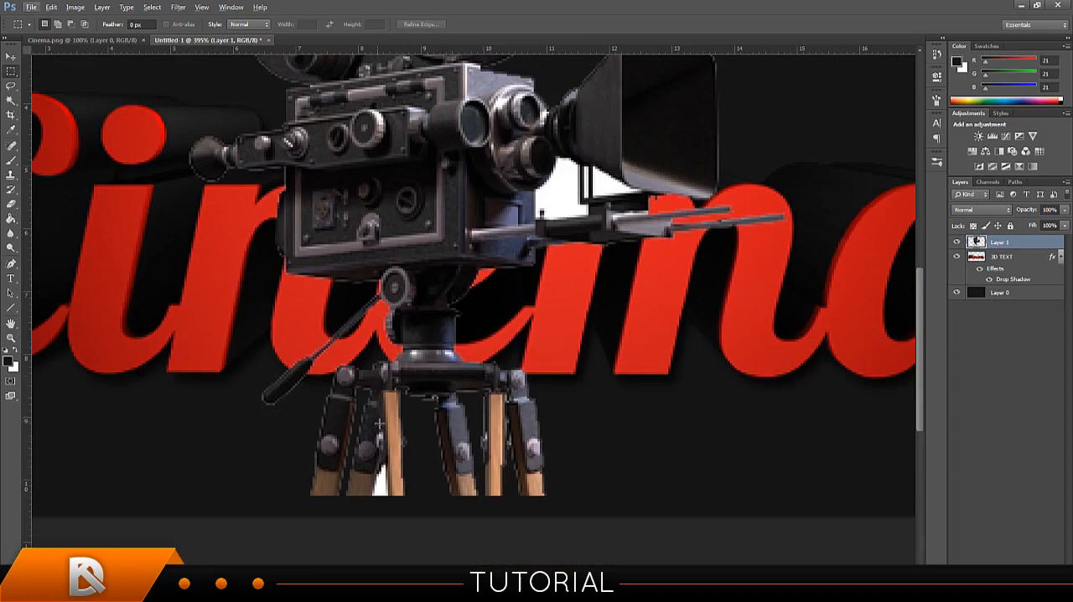
scroll(380, 424, "up", 2)
mouse_move(381, 428)
left_mouse_down()
mouse_move(395, 424)
mouse_move(378, 432)
left_mouse_up()
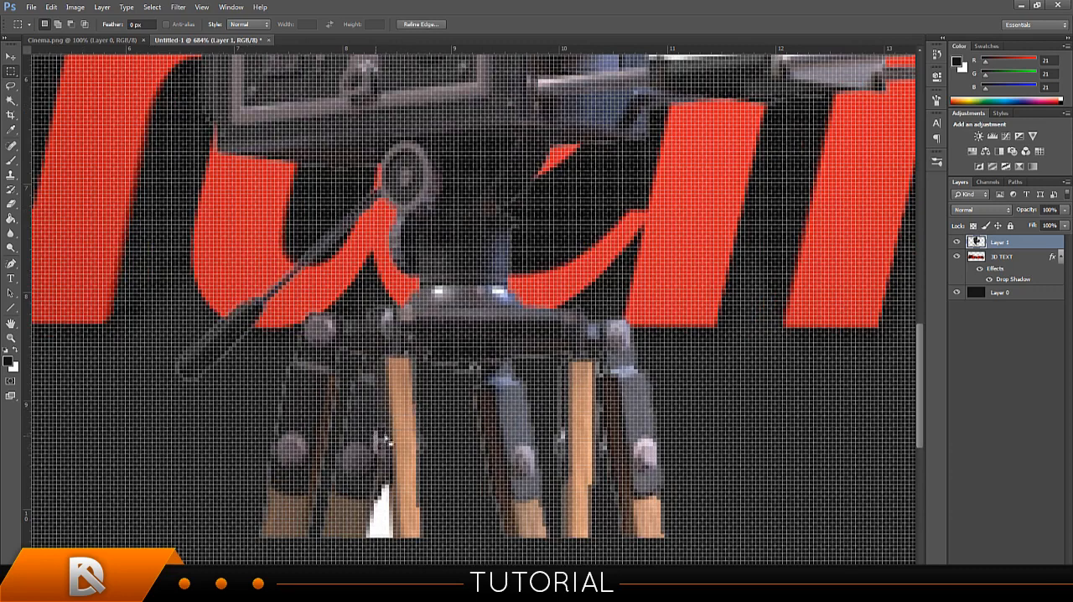
Delete the remaining white wedge between the lower ends of the left tripod legs with the Magic Wand.
left_click(11, 100)
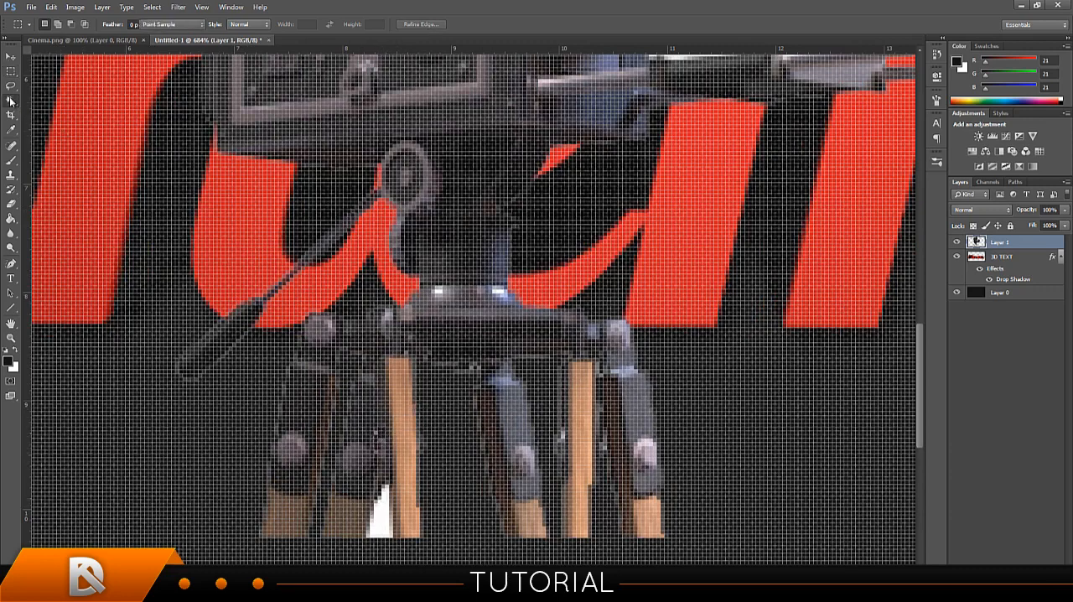
left_click(385, 524)
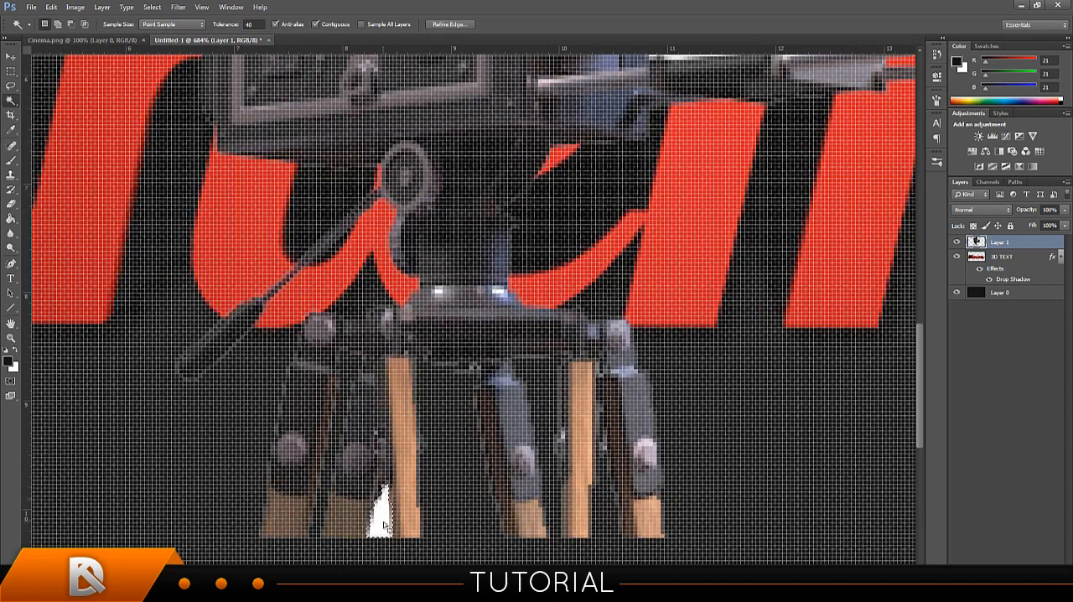
key("Delete")
key("ctrl+d")
scroll(470, 401, "down", 9)
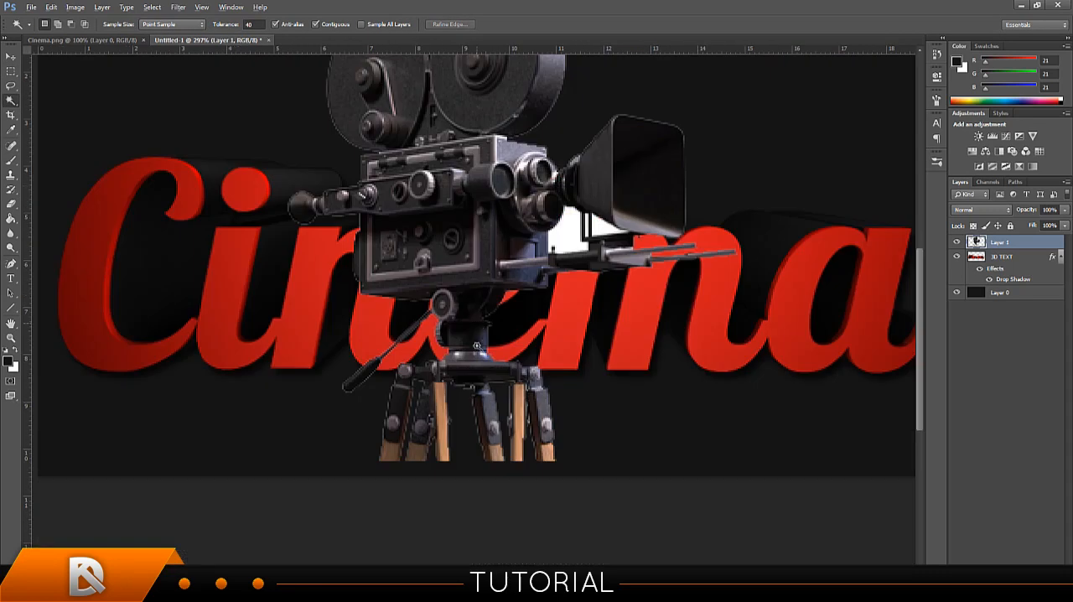
Erase the last light pixels in the narrow gap next to the right wooden tripod leg with the Rectangular Marquee.
scroll(503, 500, "up", 5)
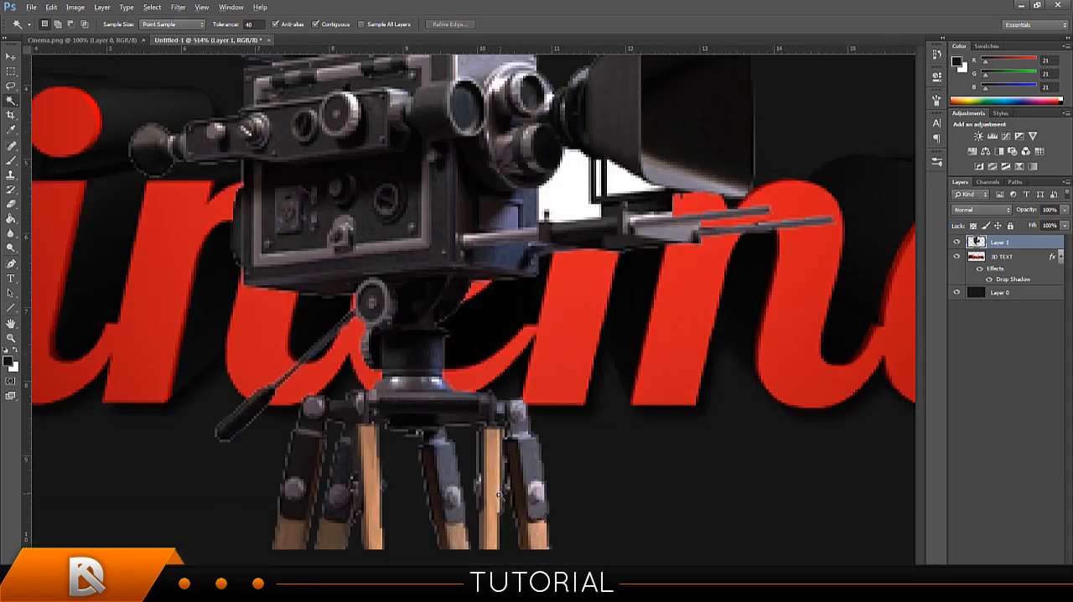
left_click(11, 71)
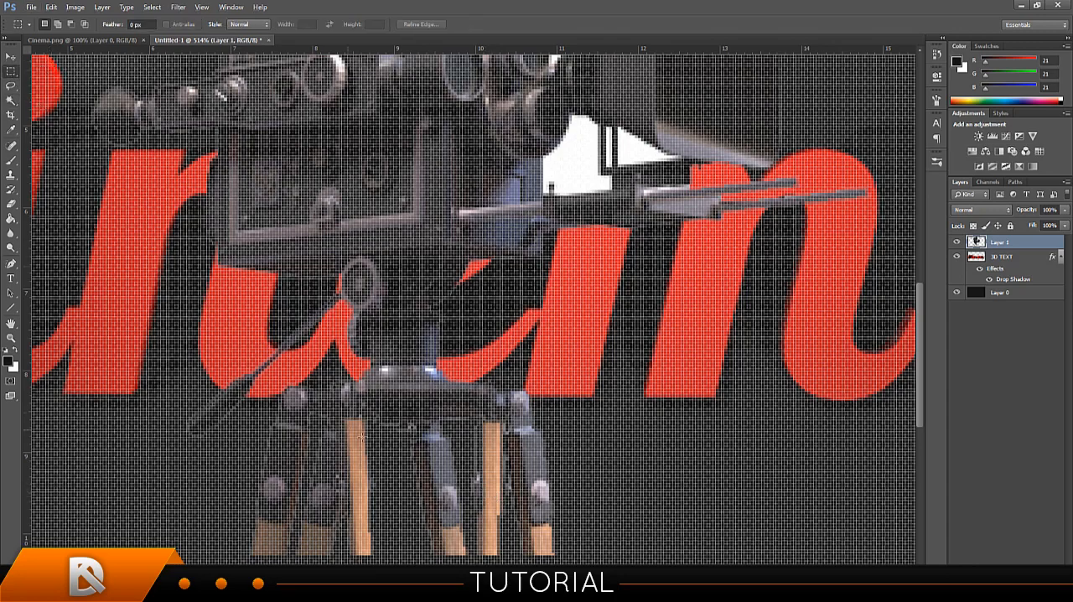
scroll(469, 469, "up", 2)
left_click_drag(520, 481, 516, 495)
key("Delete")
key("ctrl+d")
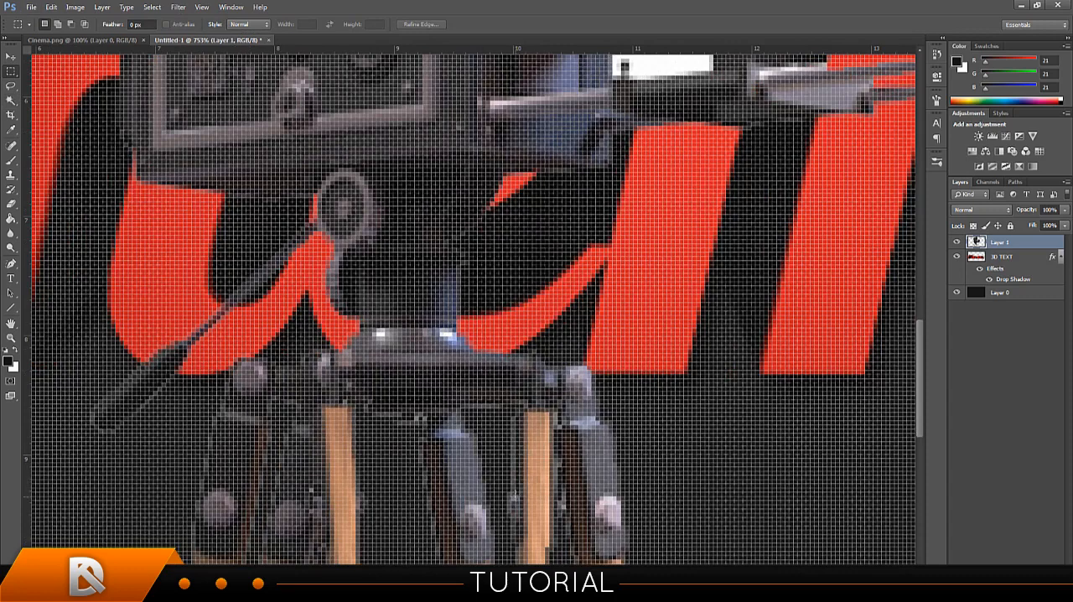
scroll(489, 365, "down", 6)
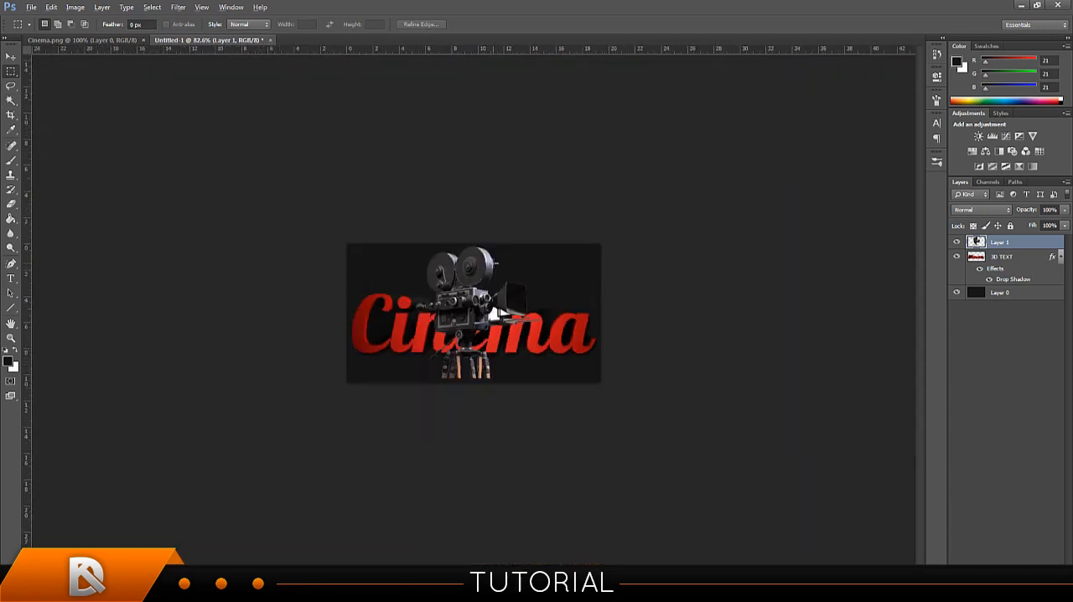
Move the film camera slightly higher over the "Cinema" text with the Move tool.
left_click(12, 56)
left_click_drag(513, 303, 518, 294)
scroll(536, 293, "up", 4)
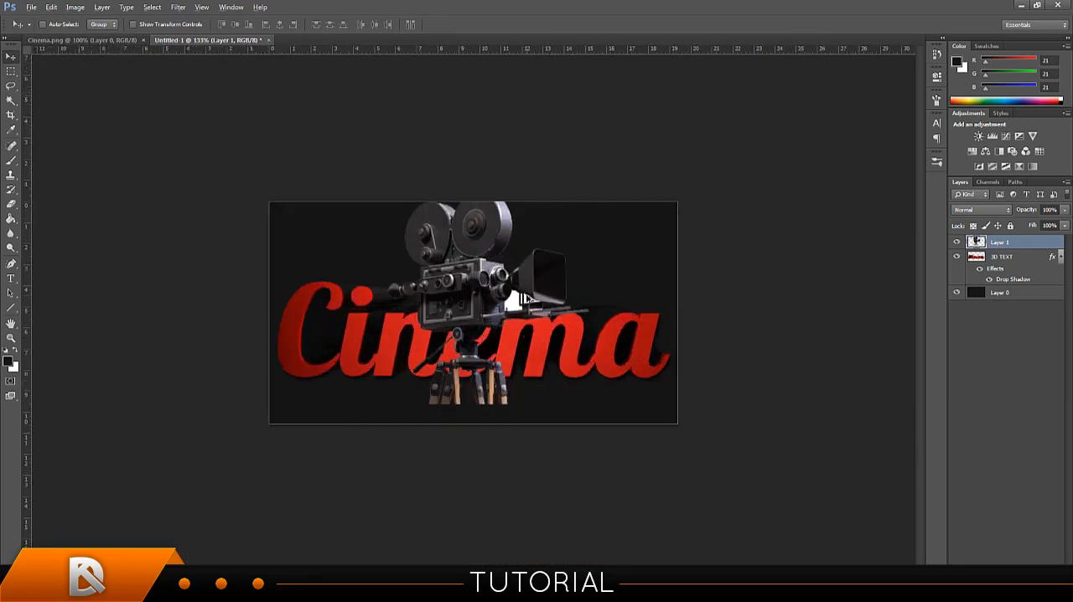
Delete the remaining white patch beneath the camera's lens hood with the Magic Wand and clear the selection.
scroll(543, 299, "up", 1)
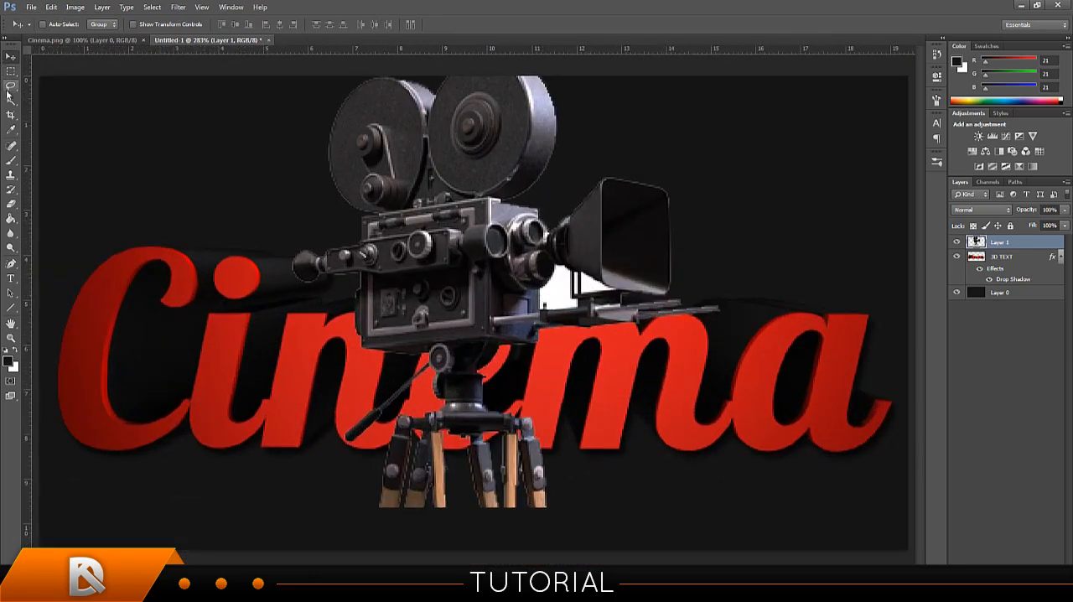
left_click(11, 100)
left_click(566, 285)
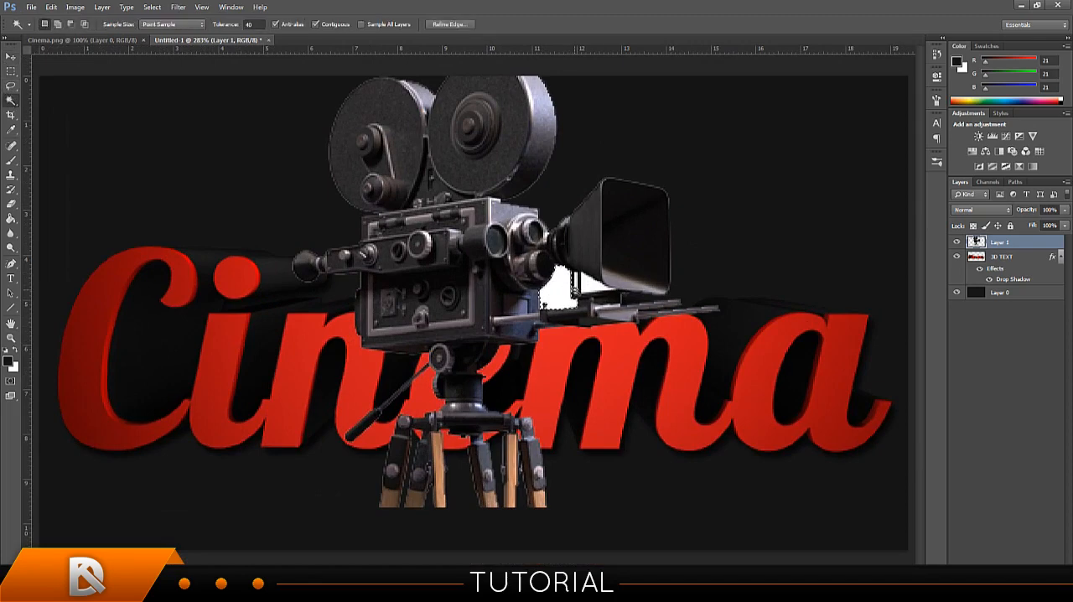
key("Delete")
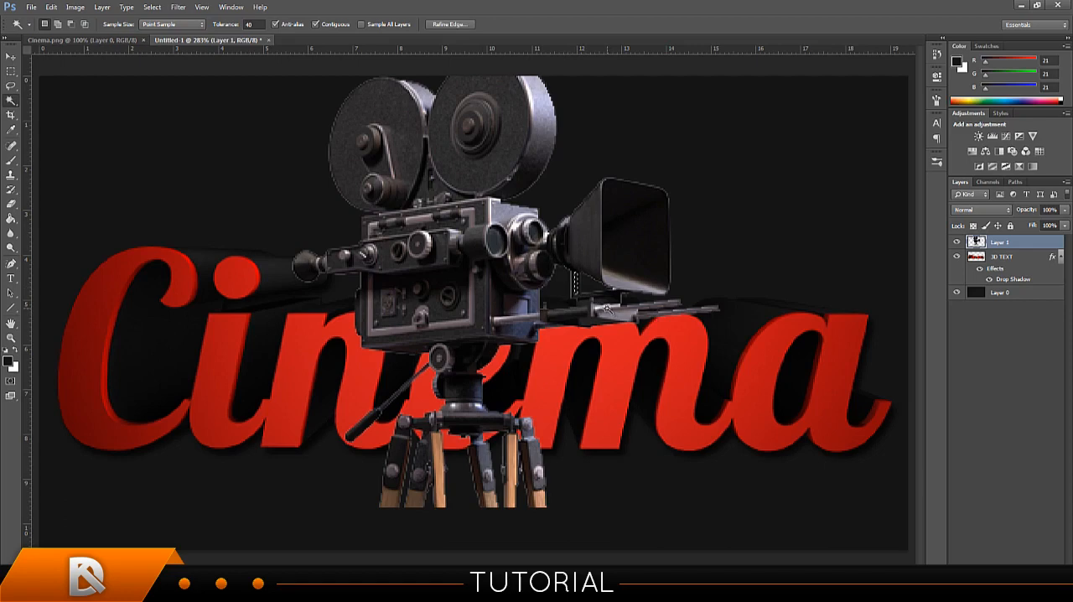
key("ctrl+d")
scroll(598, 259, "down", 2)
scroll(598, 259, "down", 4)
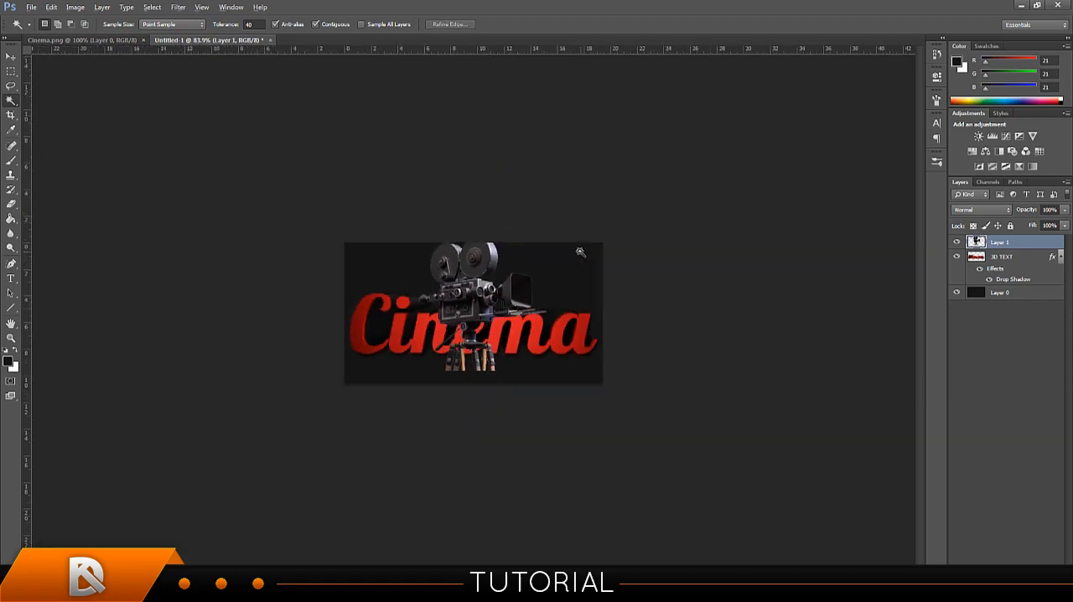
scroll(572, 251, "up", 1)
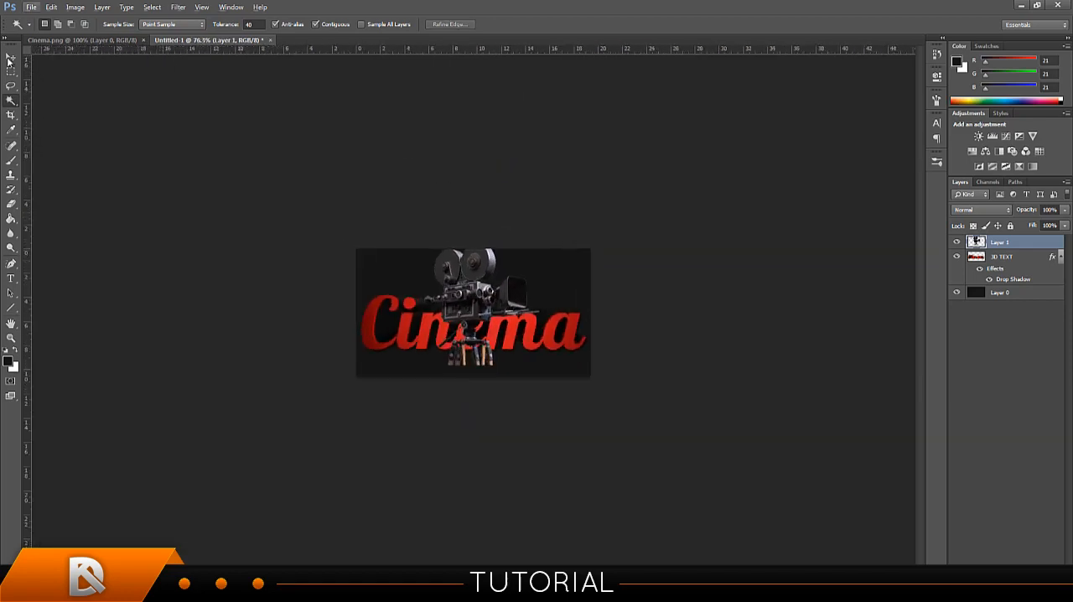
Place the camera's Layer 1 beneath the 3D TEXT layer and shift the camera slightly upward.
left_click(10, 58)
left_click_drag(989, 245, 994, 284)
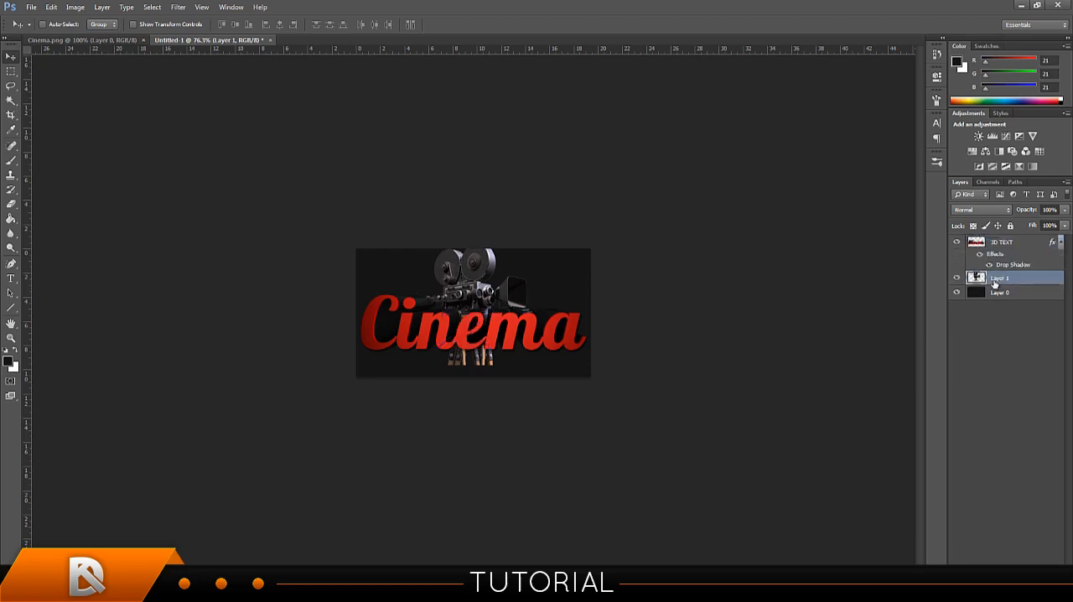
left_click_drag(499, 318, 499, 307)
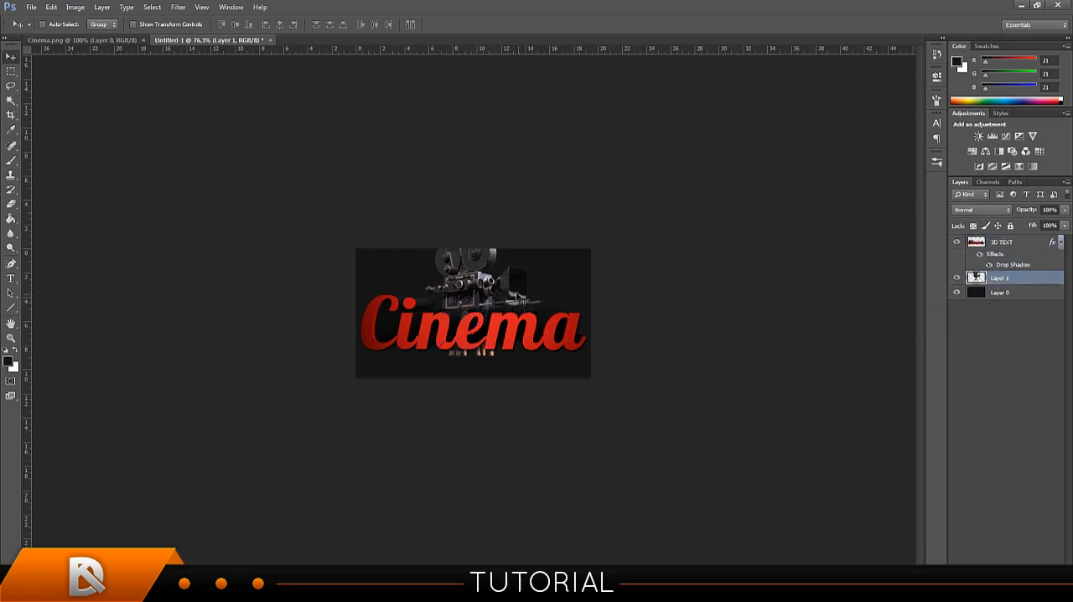
Scale the camera to about 90% and reposition it behind the text with both reels fully inside the canvas.
key("ctrl+t")
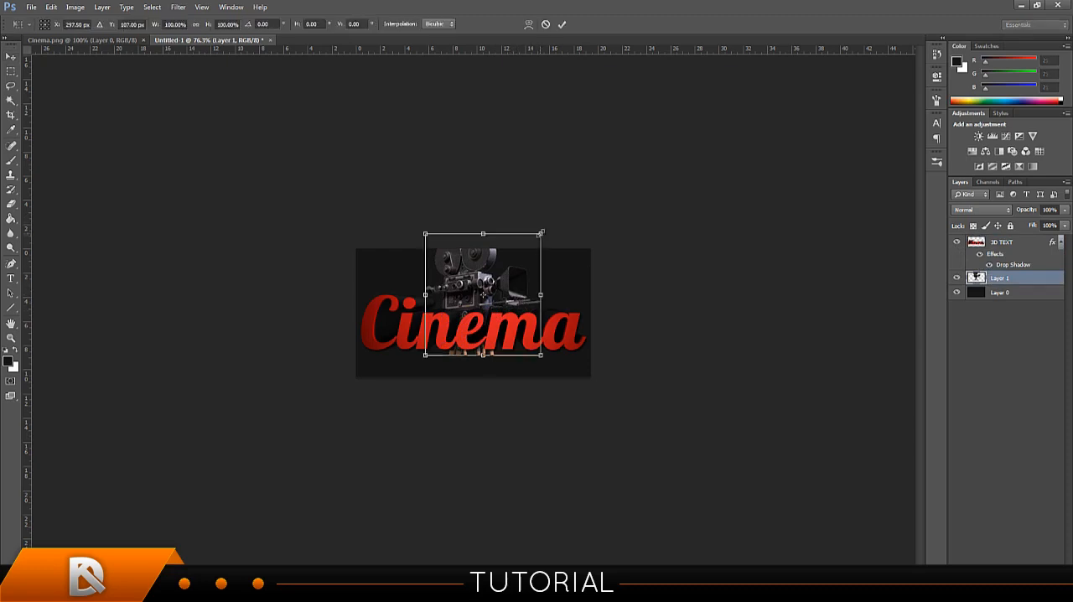
left_click_drag(540, 233, 526, 244)
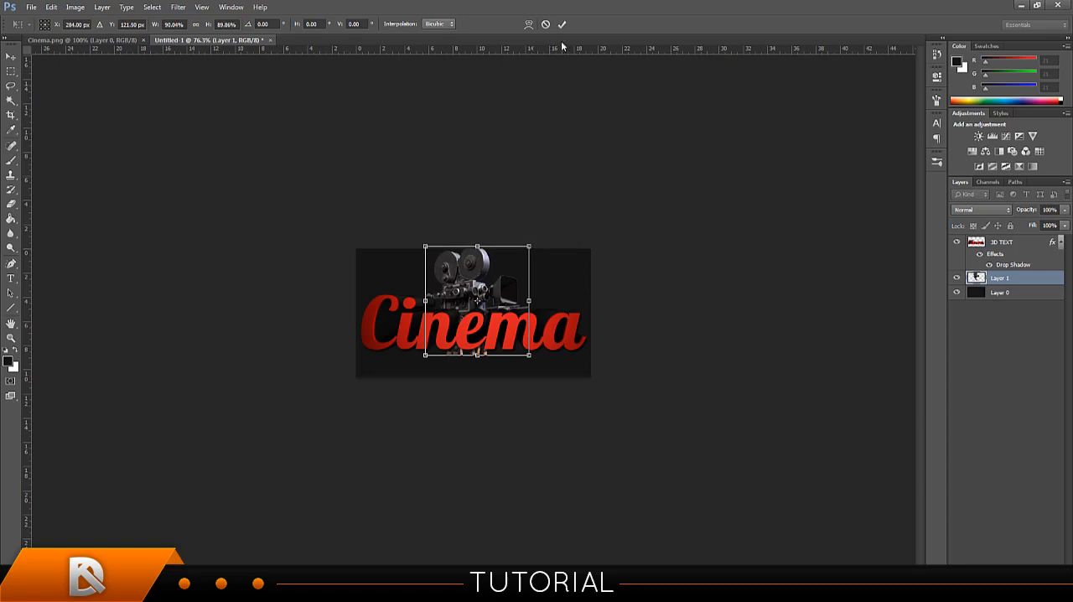
left_click(562, 24)
mouse_move(500, 331)
left_mouse_down()
mouse_move(503, 345)
mouse_move(498, 314)
left_mouse_up()
scroll(499, 310, "up", 6)
left_click_drag(498, 255, 500, 250)
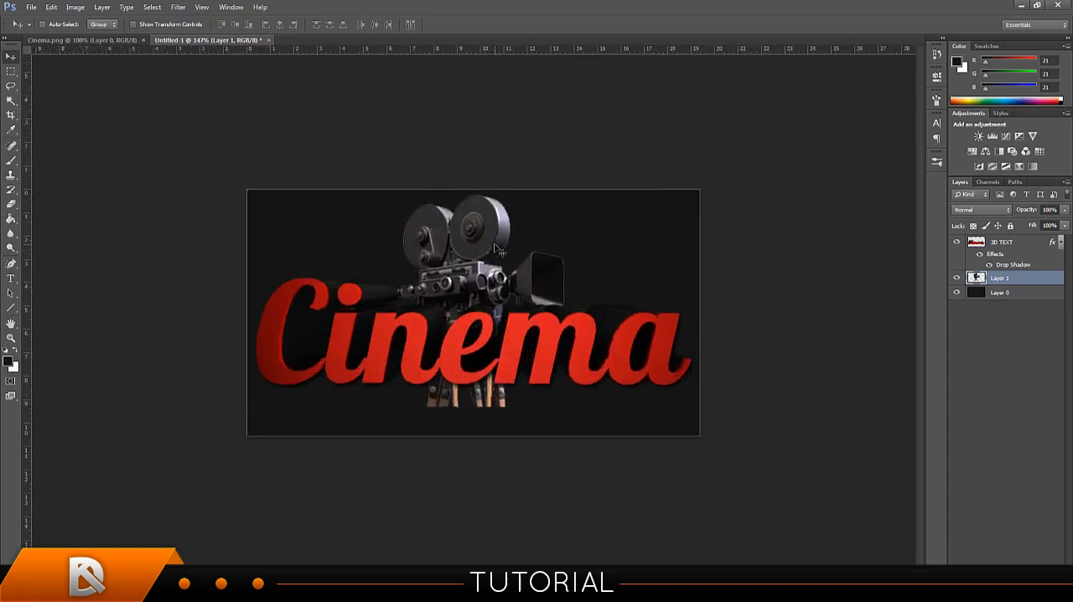
Examine the camera's size and placement behind the "Cinema" text at several magnifications.
scroll(497, 285, "down", 3)
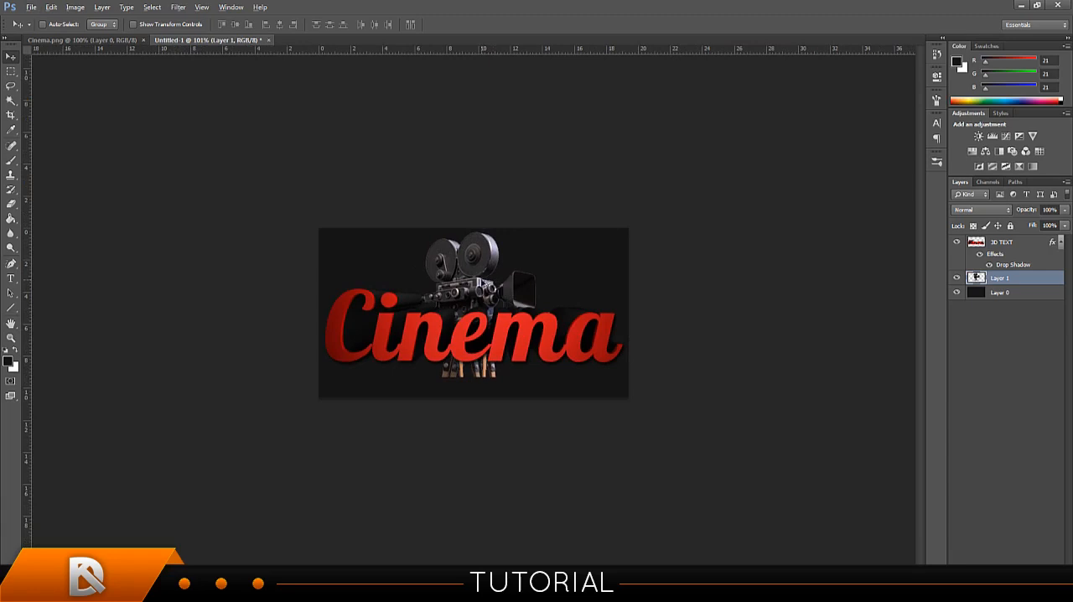
scroll(479, 281, "up", 1)
scroll(480, 281, "down", 3)
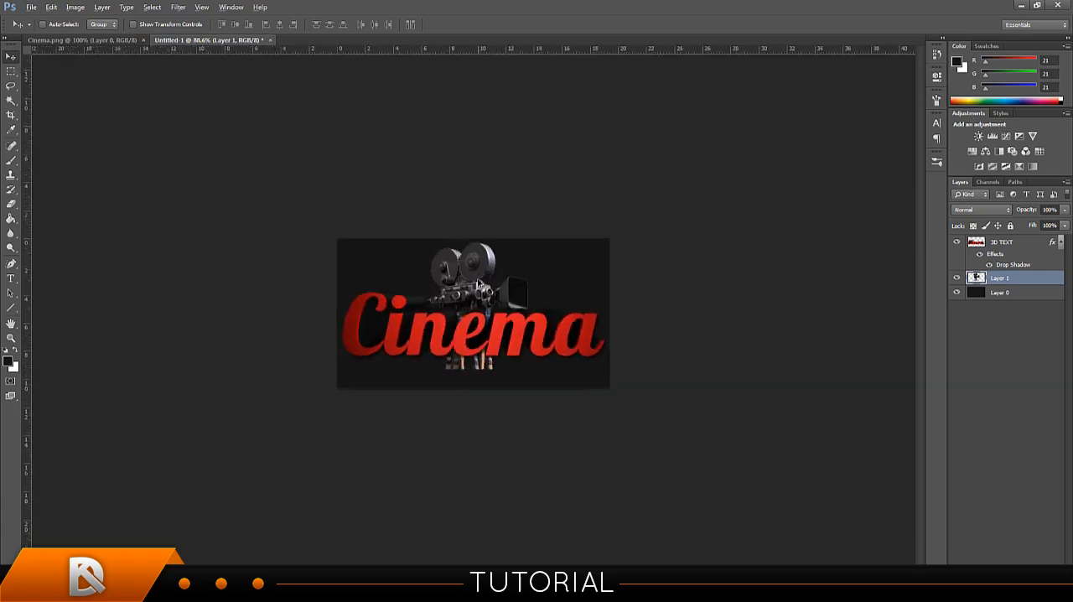
scroll(479, 283, "up", 3)
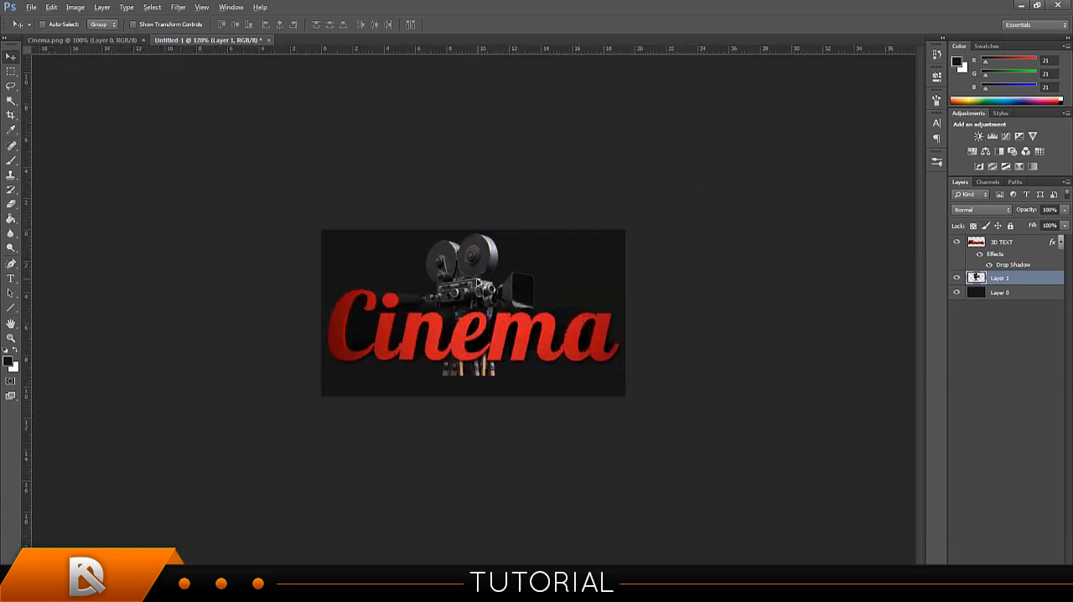
scroll(479, 284, "down", 1)
scroll(479, 285, "up", 2)
scroll(478, 282, "up", 1)
scroll(478, 281, "down", 3)
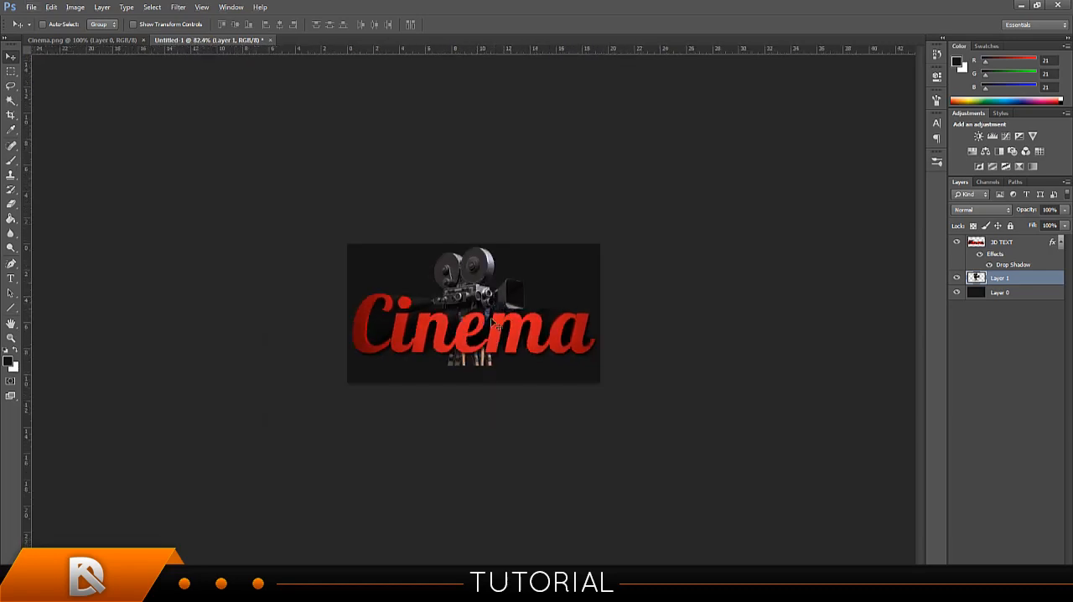
scroll(490, 308, "down", 1)
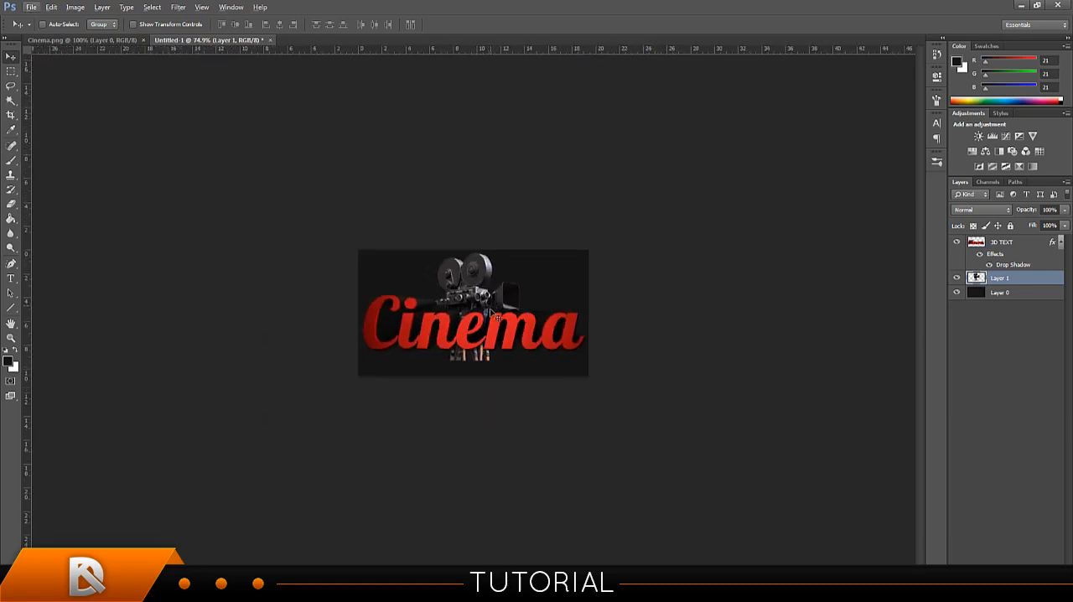
scroll(490, 309, "up", 3)
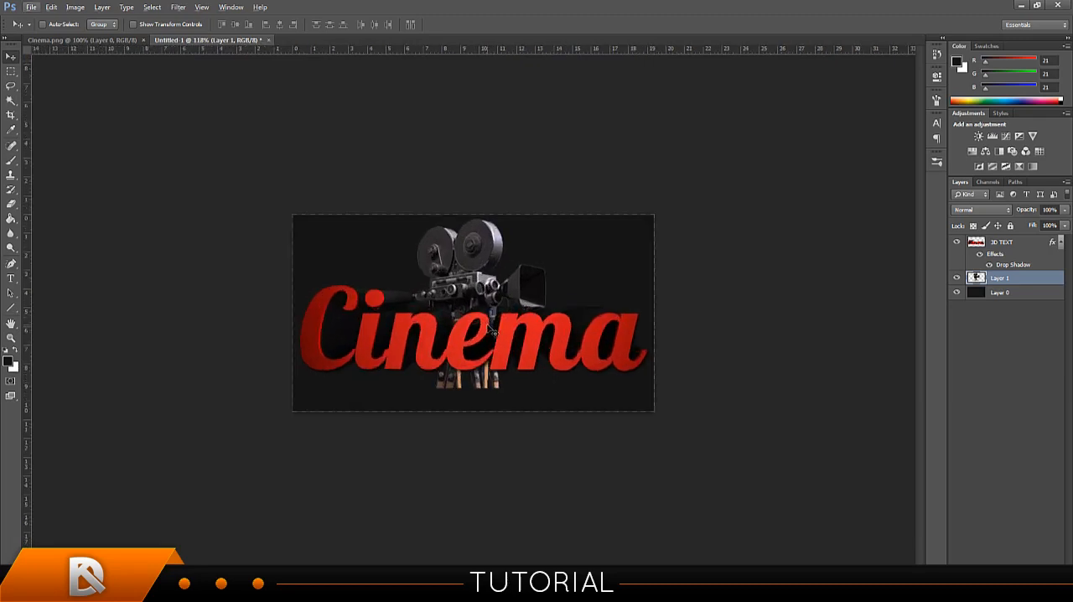
Scale the camera down a little more and move it so the reels sit just below the canvas's upper edge.
key("ctrl+t")
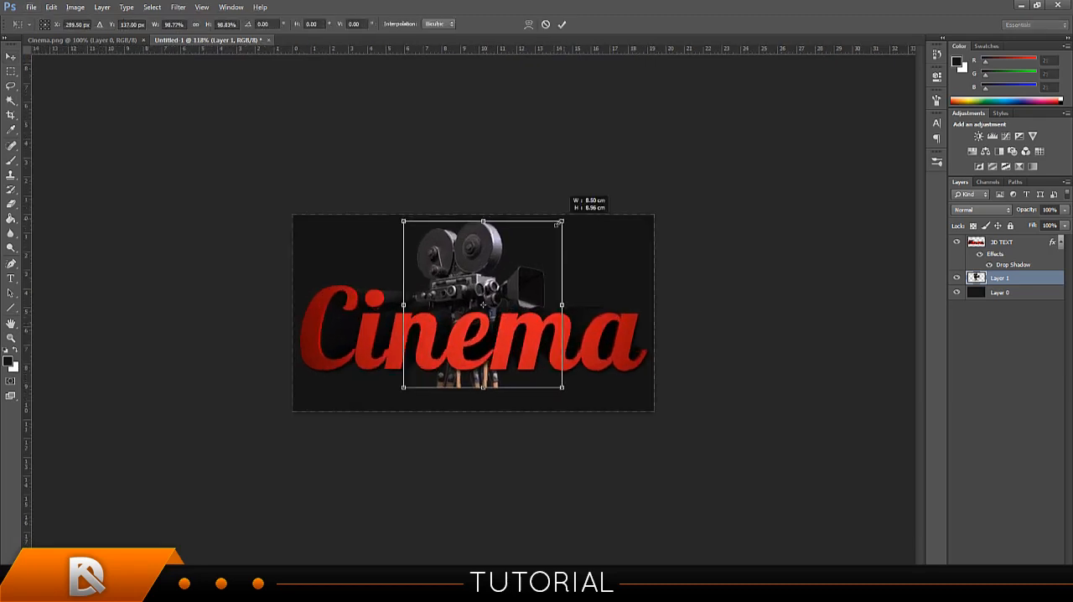
left_click_drag(553, 216, 553, 231)
left_click(562, 24)
left_click_drag(527, 360, 527, 344)
scroll(527, 344, "down", 3)
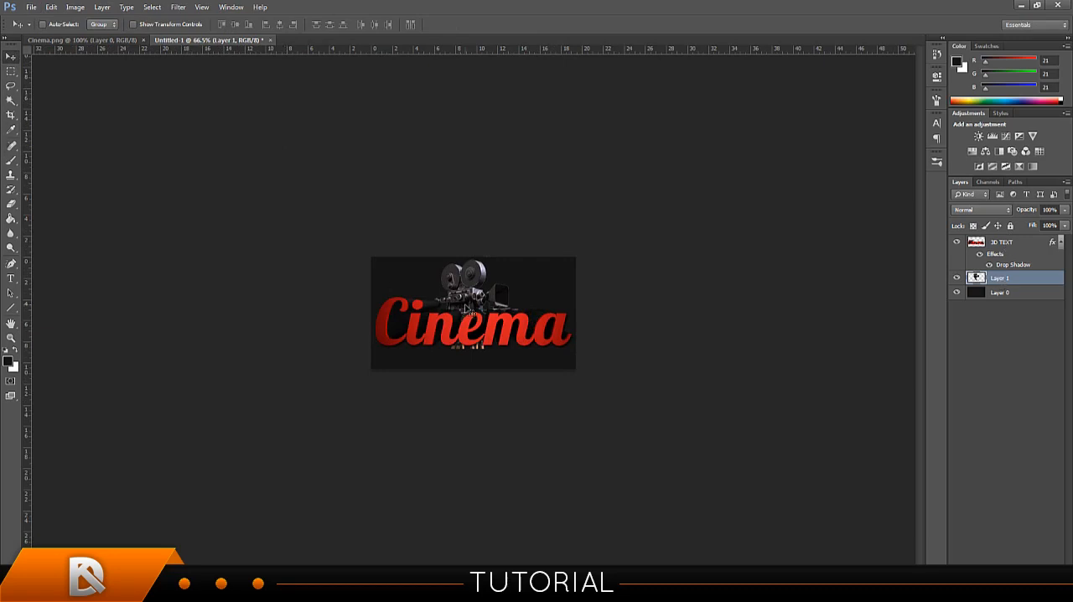
Nudge the camera slightly to the right and fine-tune its height behind the text.
key("ctrl+t")
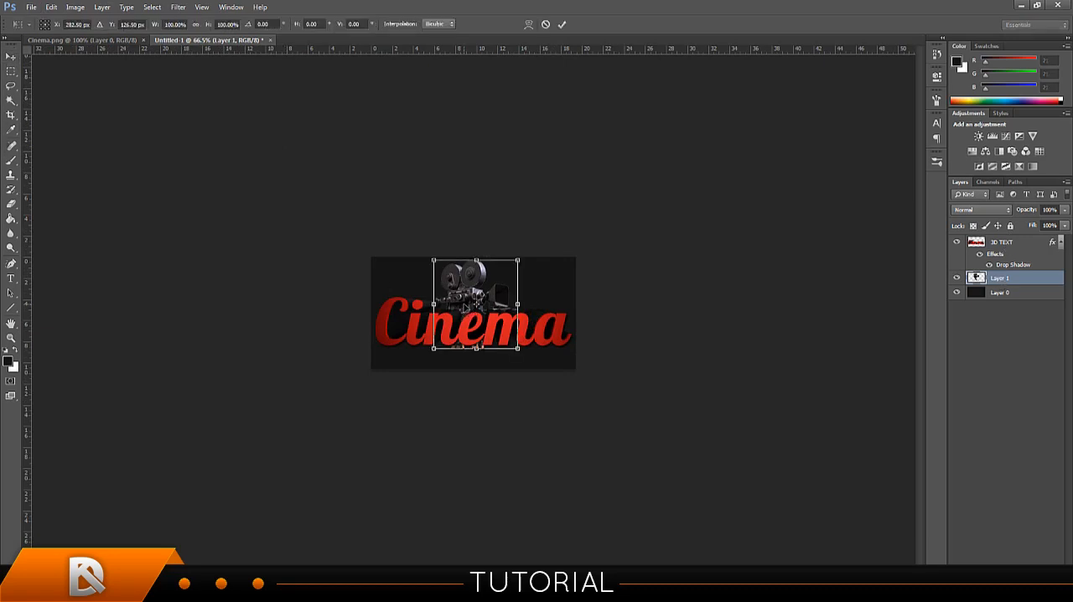
left_click(546, 25)
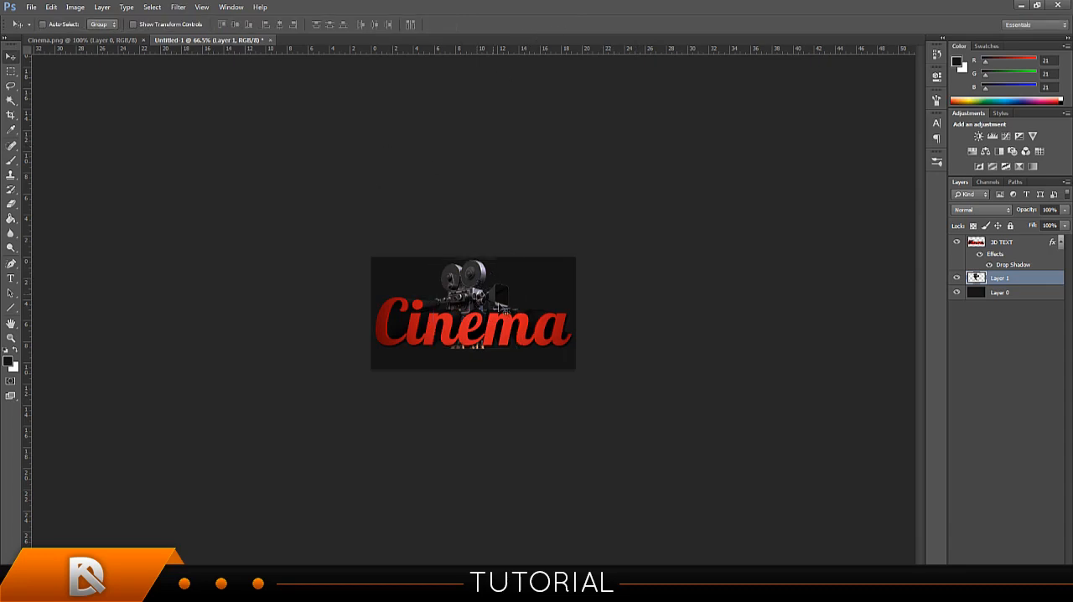
left_click_drag(488, 322, 494, 319)
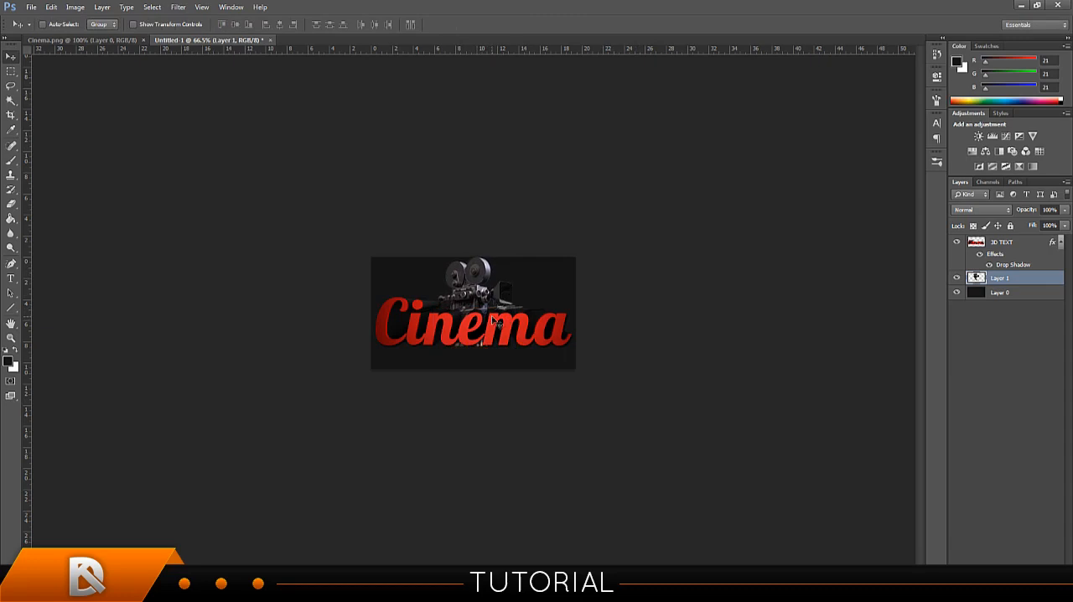
scroll(496, 320, "up", 2)
left_click_drag(489, 283, 491, 289)
scroll(501, 290, "down", 7)
scroll(583, 313, "up", 2)
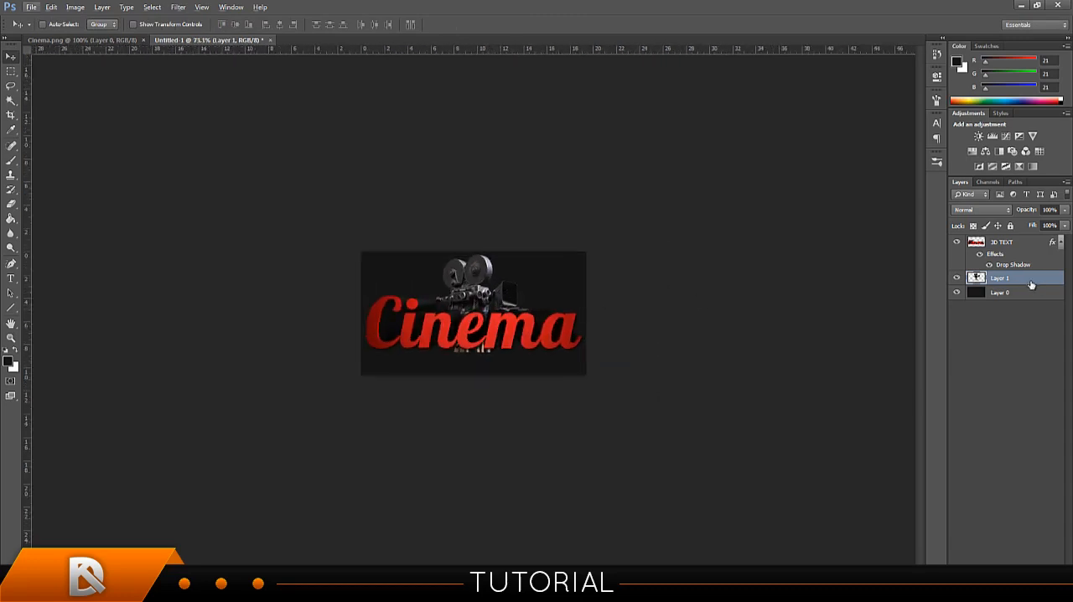
Add a Drop Shadow with the default settings to the camera's Layer 1.
right_click(1029, 276)
left_click(964, 159)
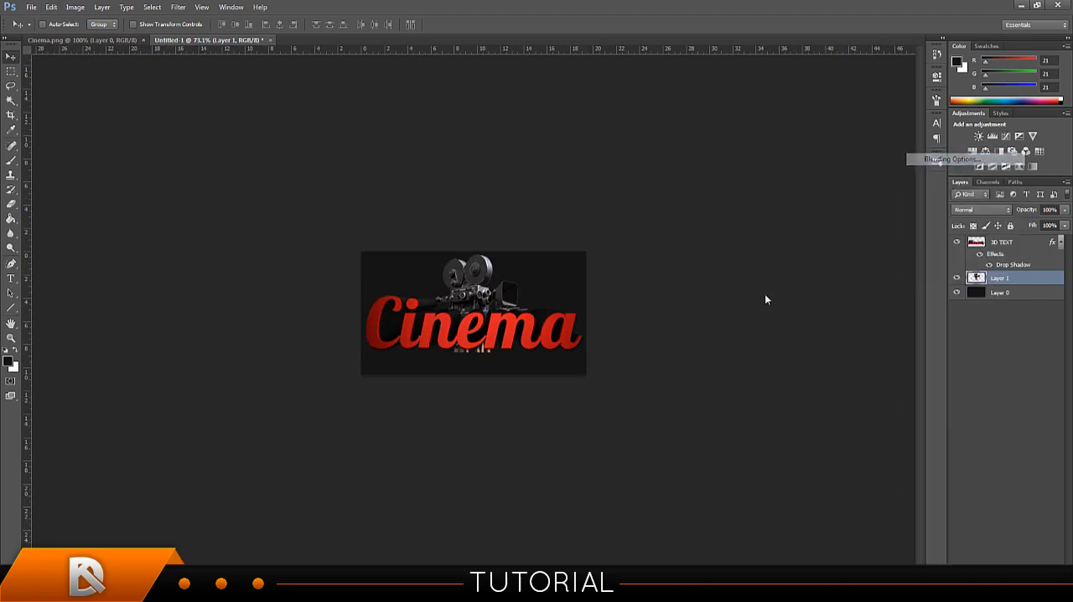
left_click(683, 373)
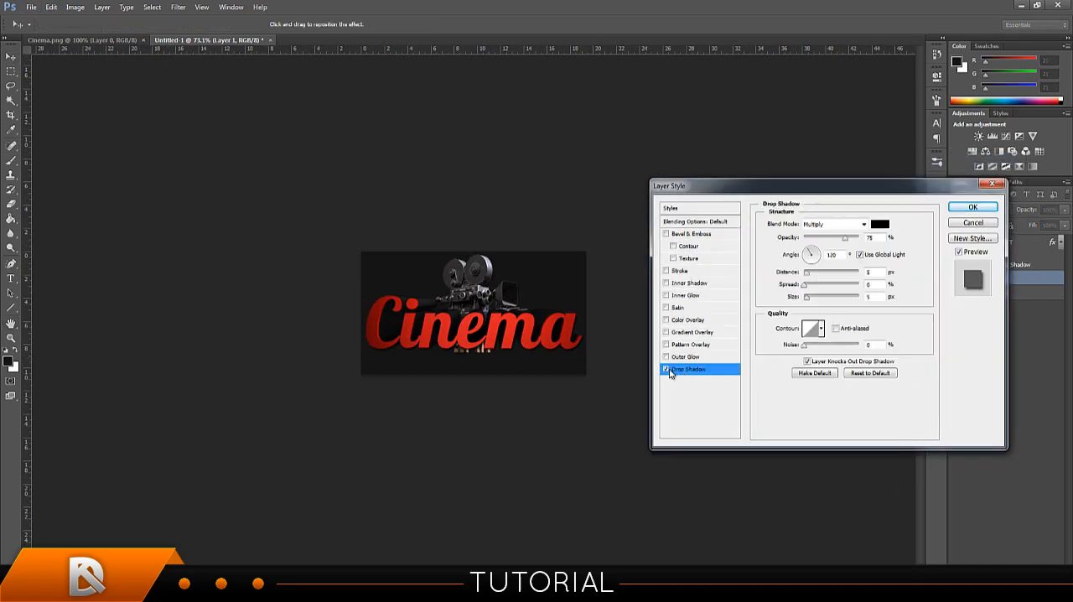
left_click(973, 207)
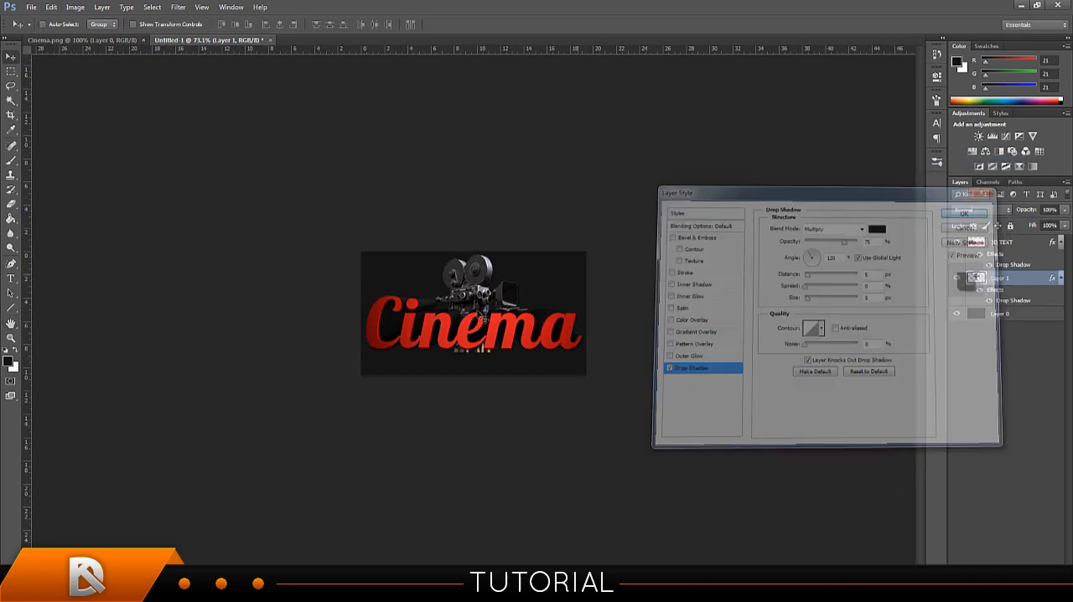
key("alt")
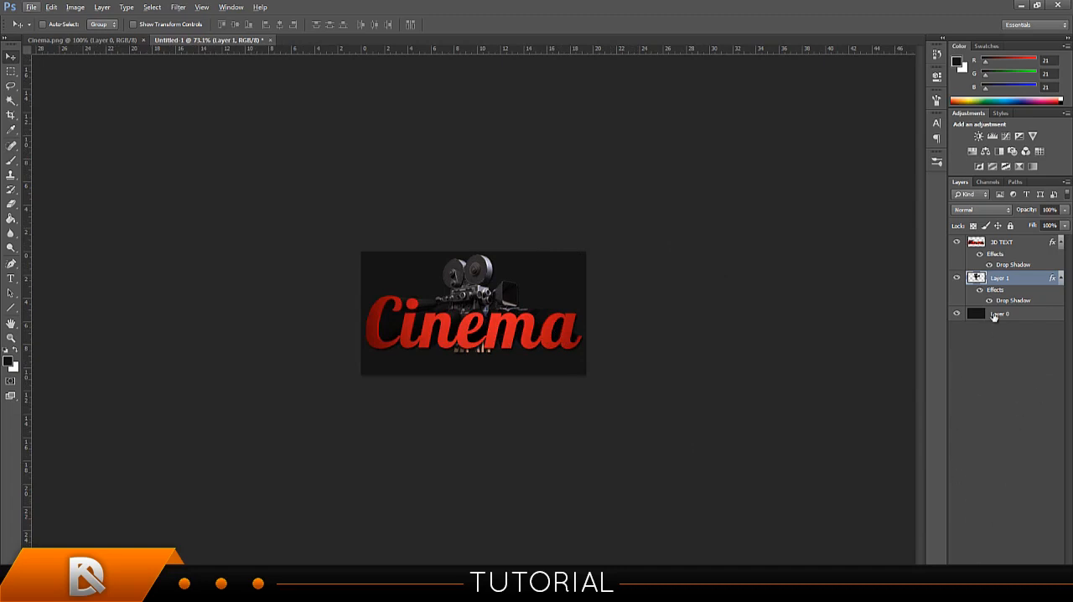
Delete the tripod legs showing below the text from Layer 1 using a Rectangular Marquee selection, and deselect.
left_click(1013, 242)
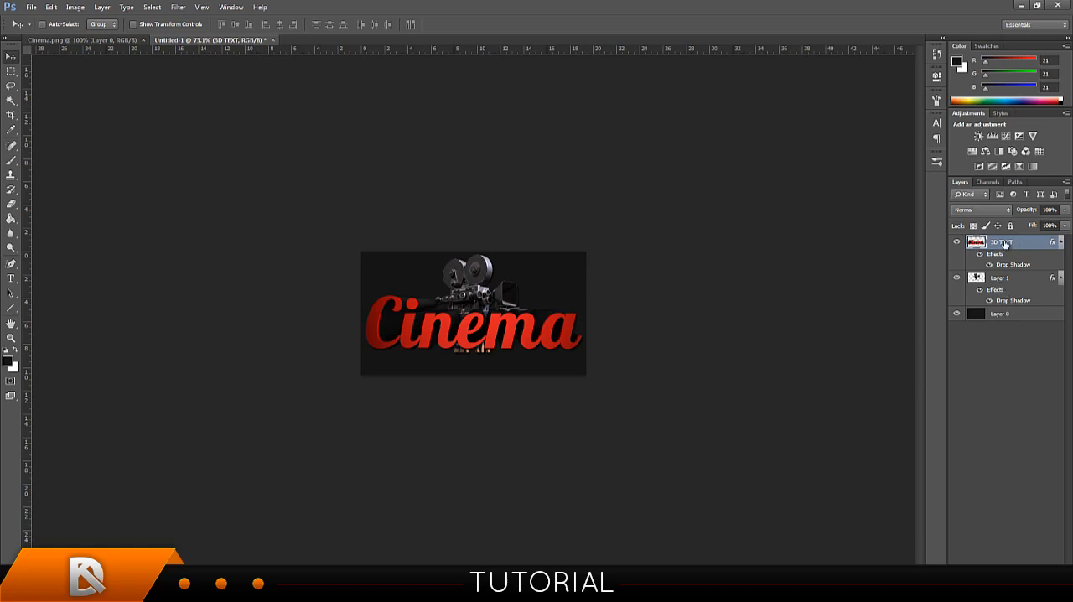
left_click(1001, 279)
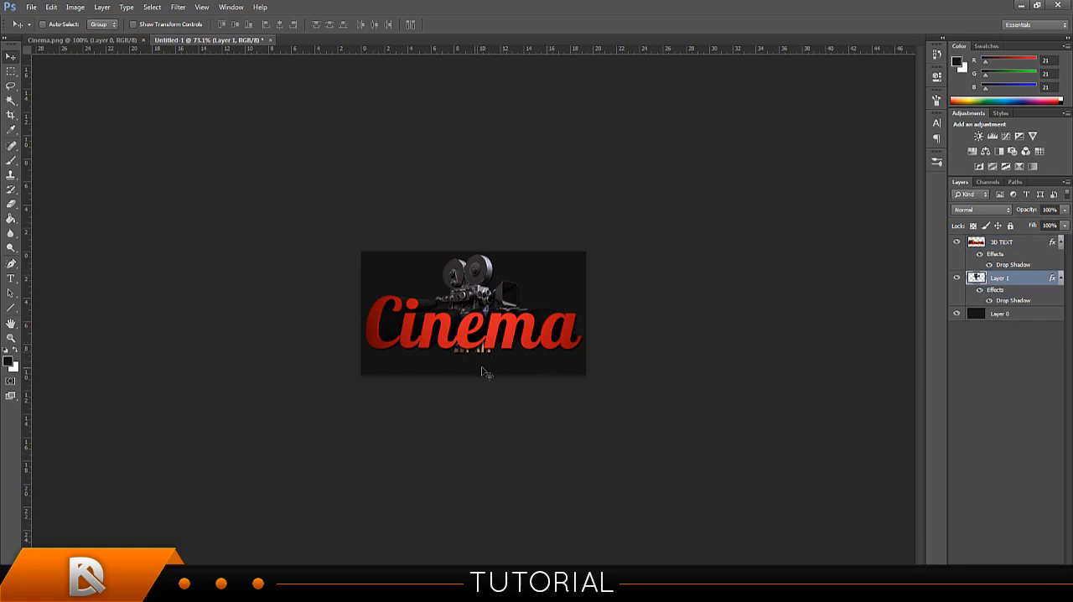
left_click(11, 73)
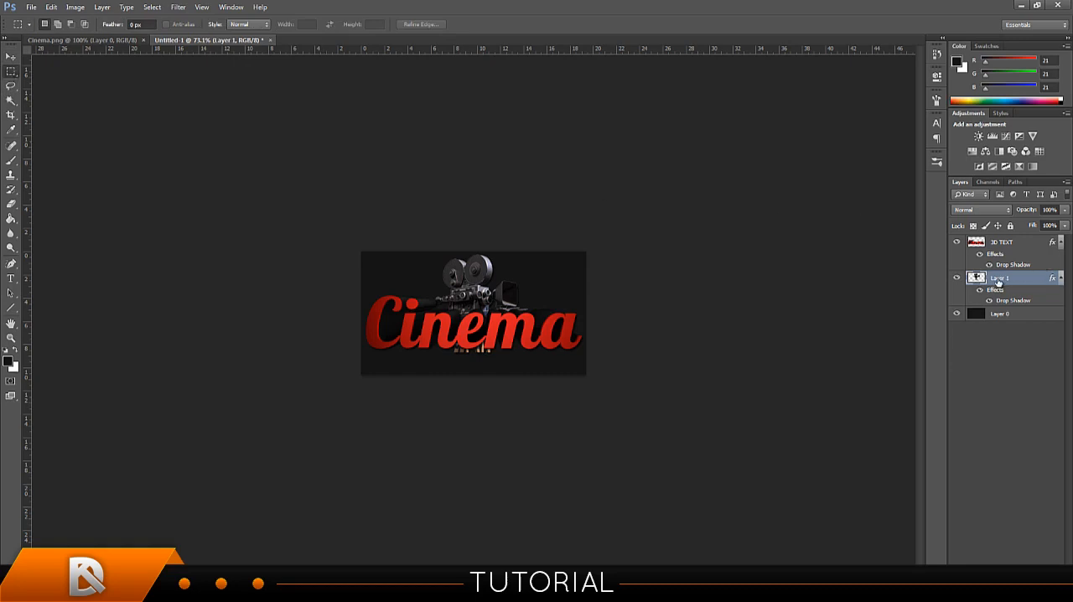
left_click_drag(527, 375, 423, 338)
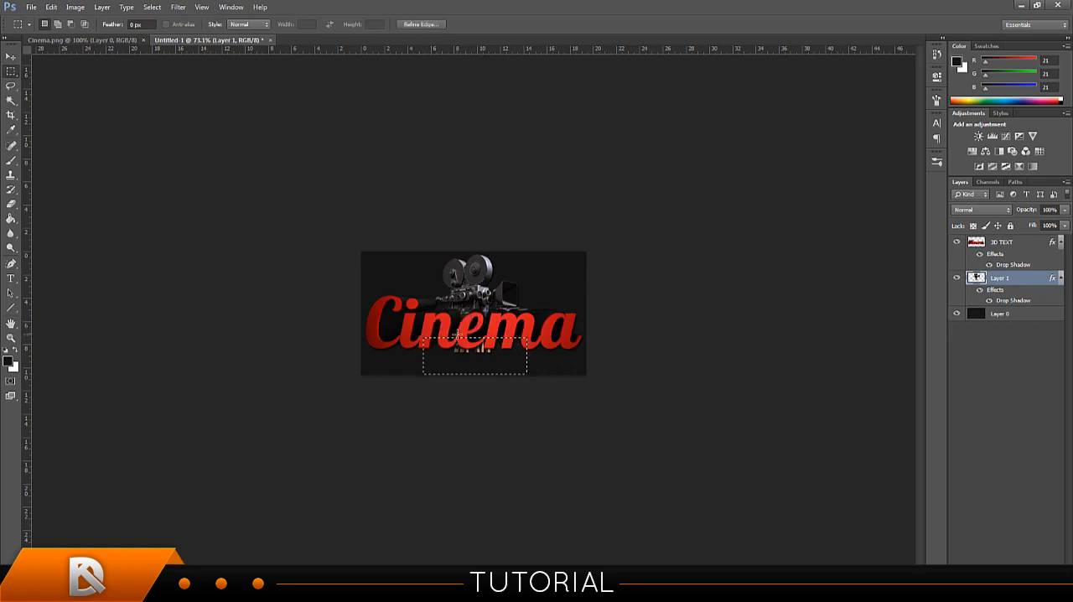
key("Delete")
left_click(575, 299)
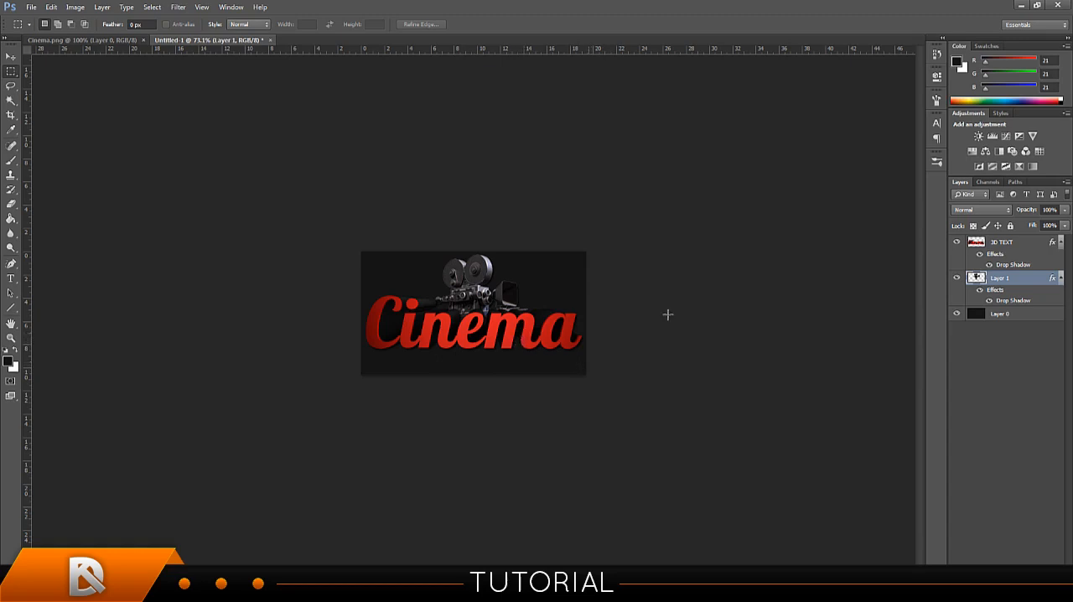
Shift the camera on Layer 1 slightly to the right behind the text.
left_click(983, 246)
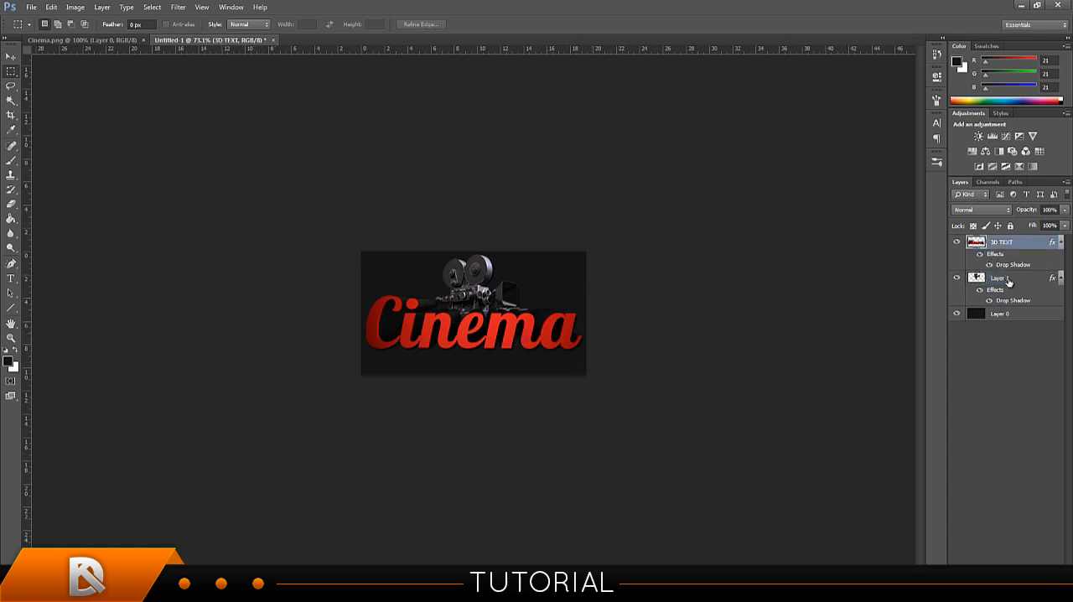
left_click(1008, 281)
key("v")
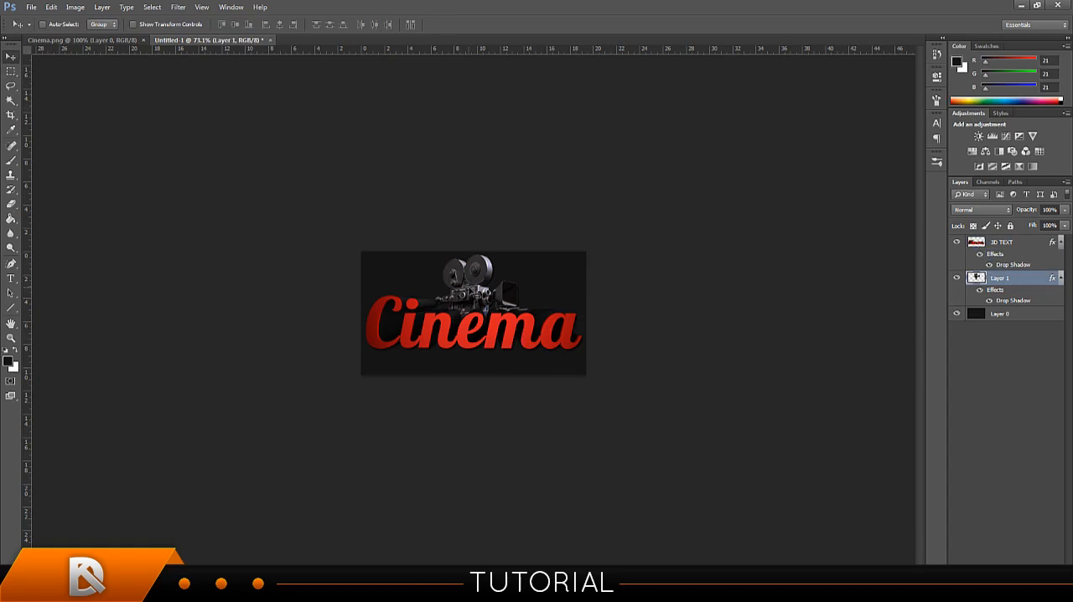
mouse_move(475, 293)
left_mouse_down()
mouse_move(490, 292)
mouse_move(478, 291)
left_mouse_up()
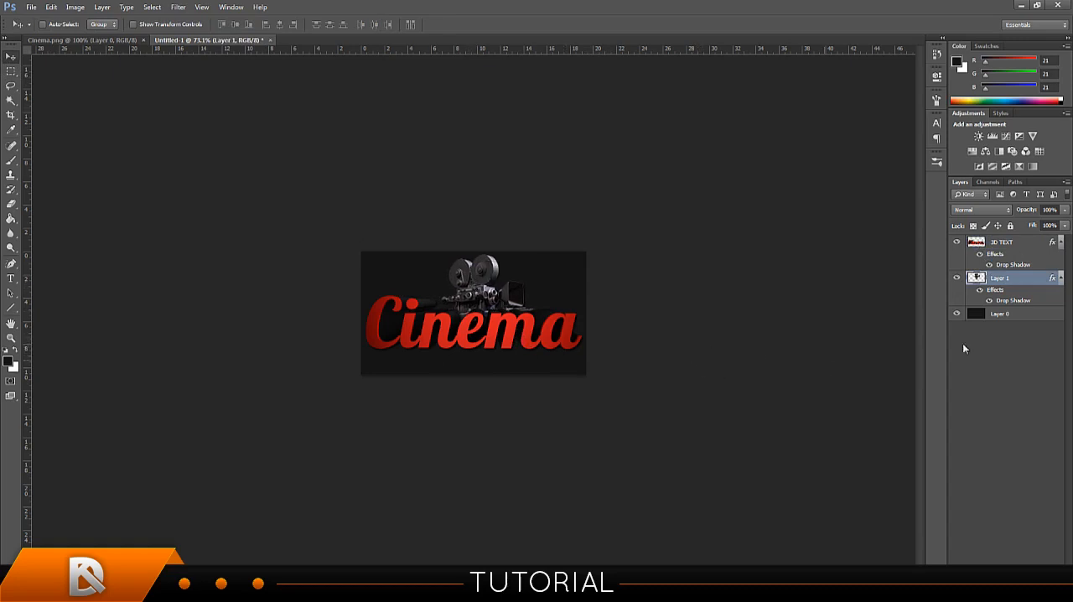
Duplicate the 3D TEXT layer.
left_click(1003, 245)
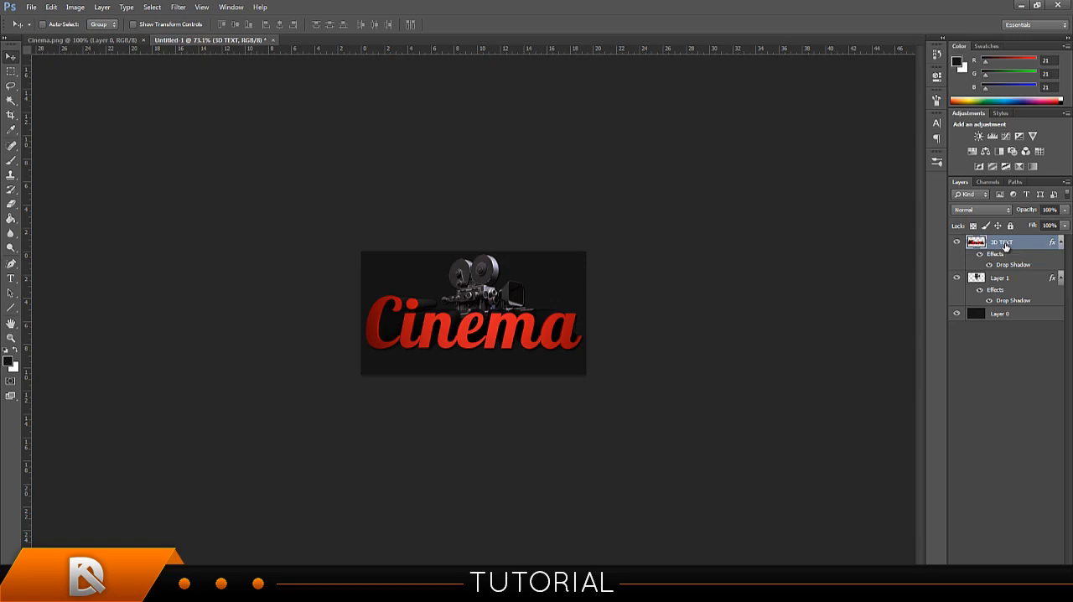
key("ctrl+j")
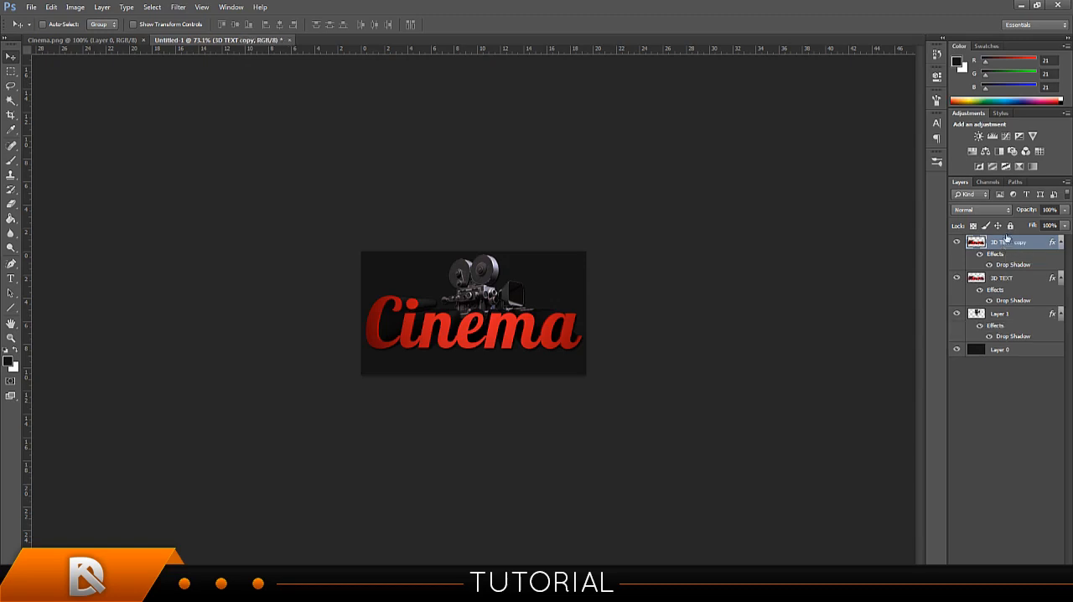
right_click(1008, 245)
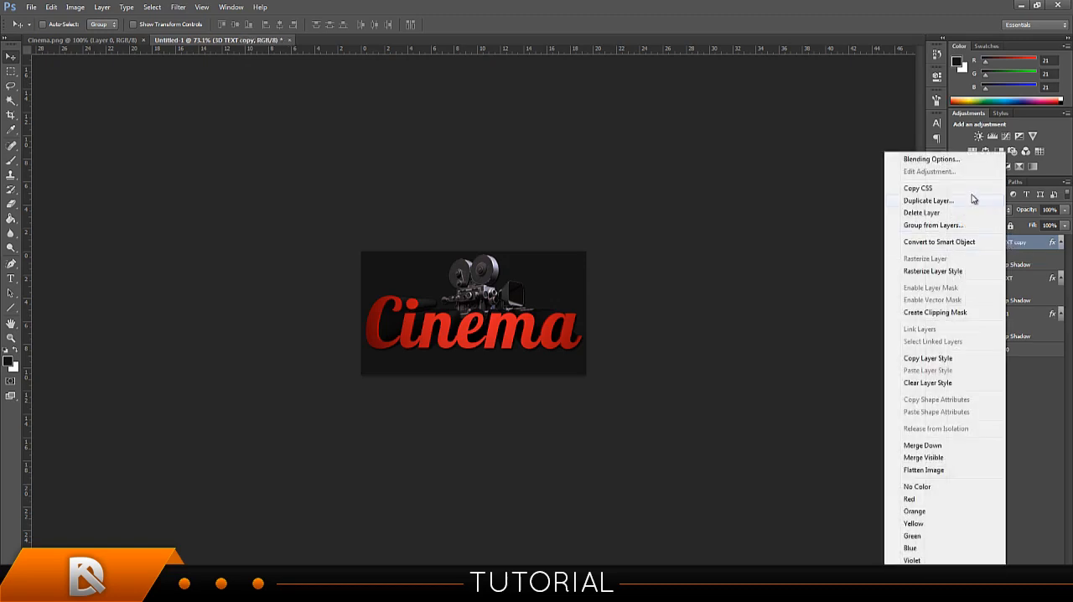
left_click(1026, 245)
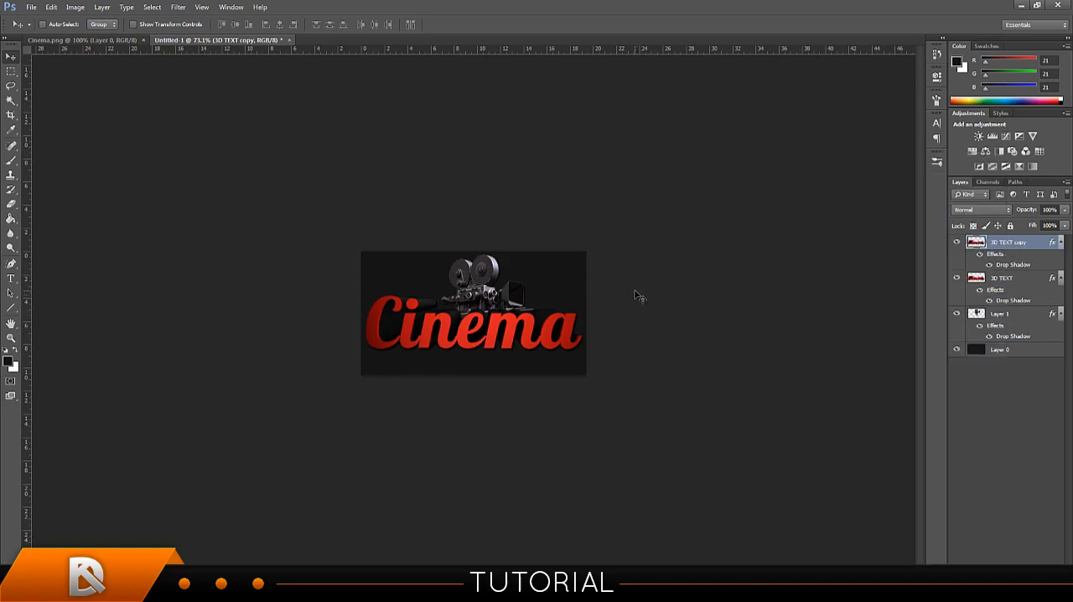
Flip the 3D TEXT copy vertically and move it directly below the original text as a mirrored reflection.
key("ctrl+t")
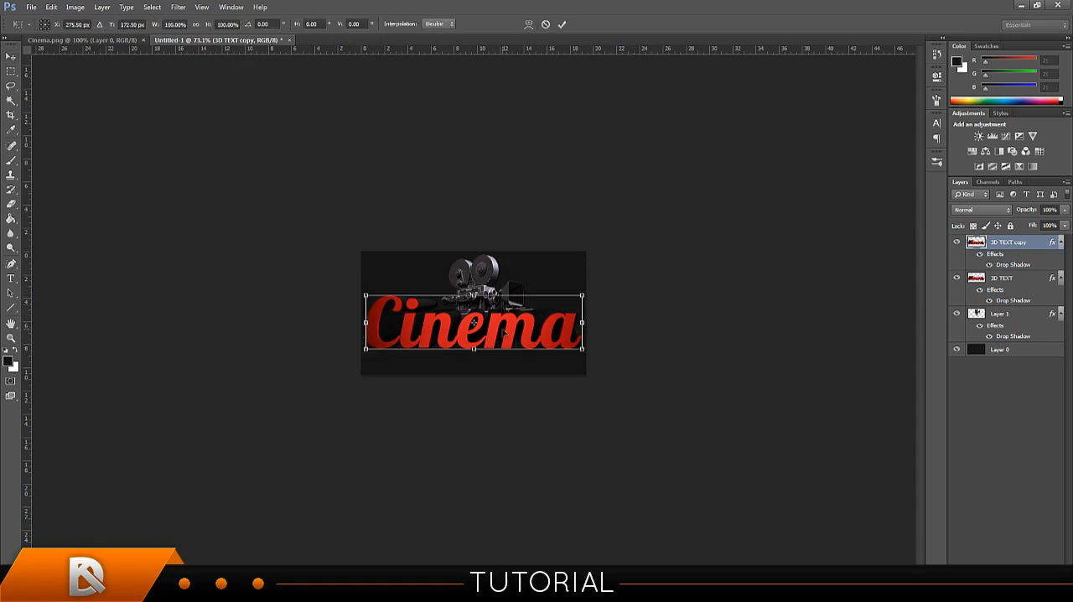
right_click(504, 332)
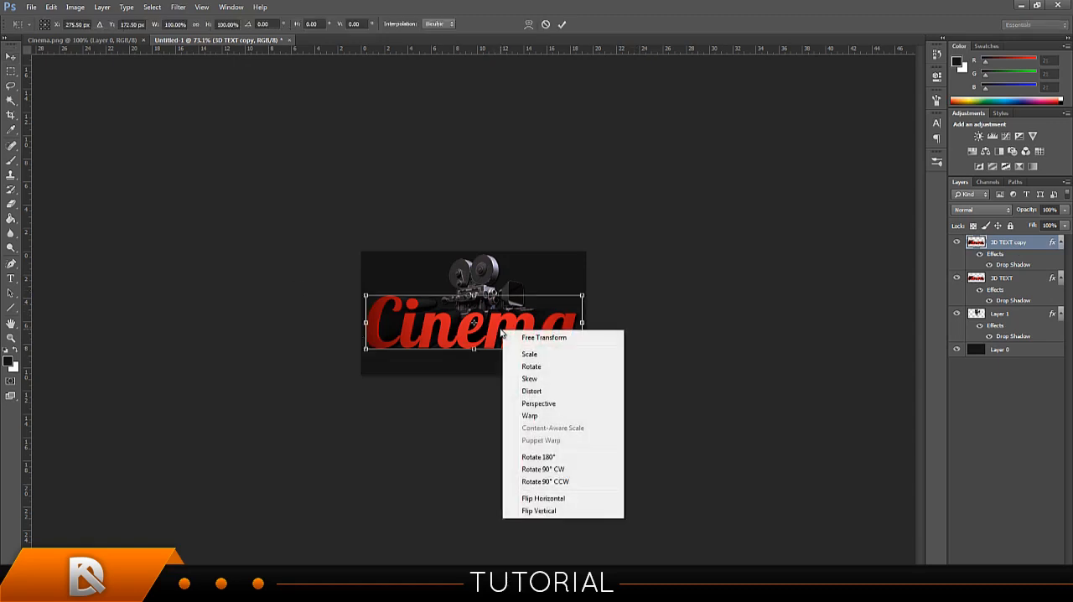
left_click(532, 511)
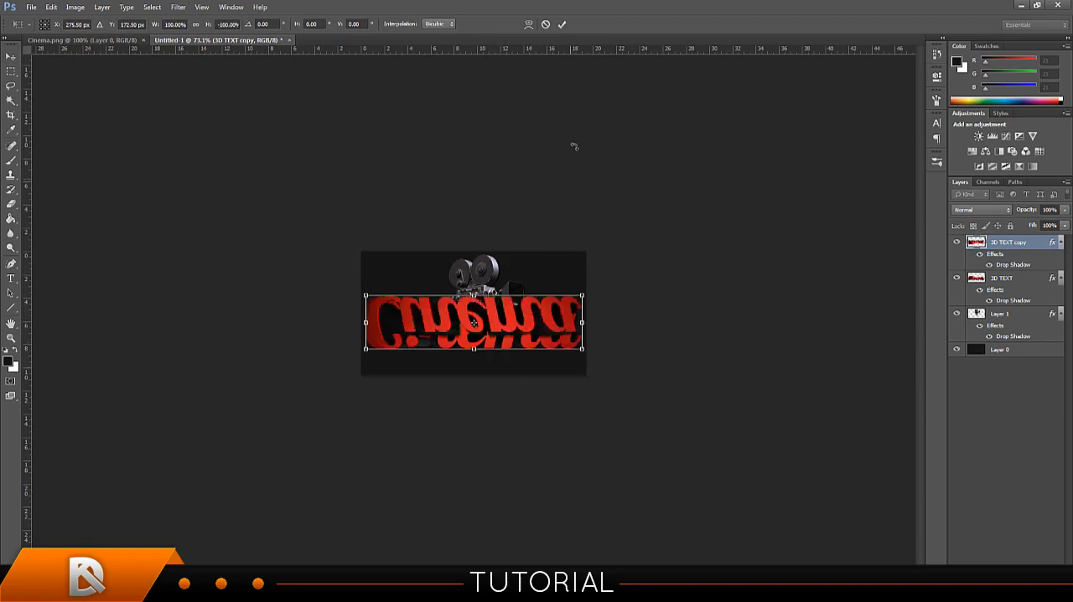
left_click(562, 26)
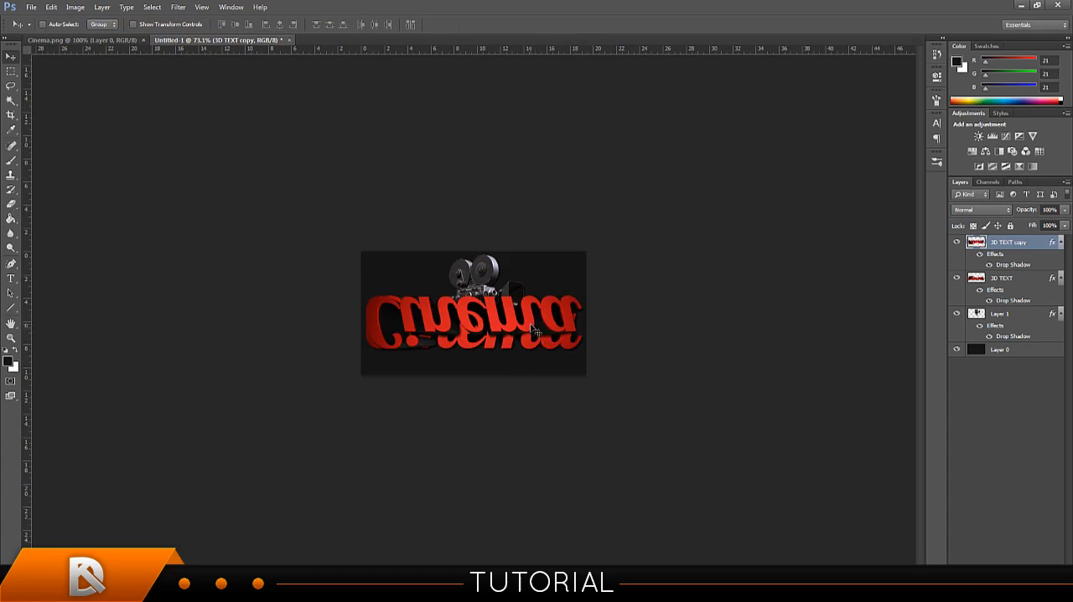
left_click_drag(530, 325, 526, 373)
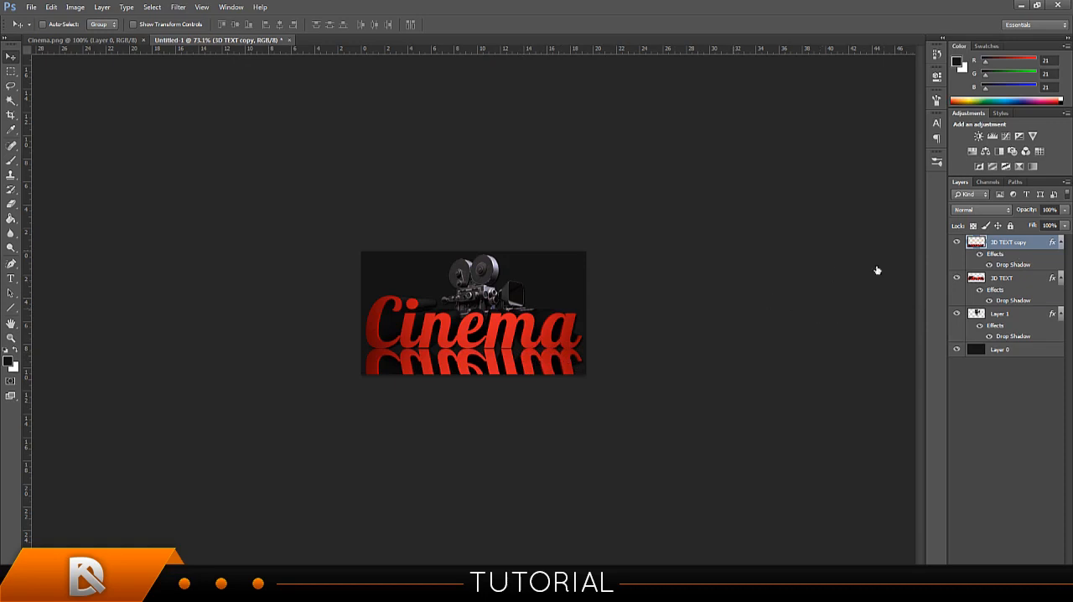
Lower the 3D TEXT copy layer's opacity to 8% and add a layer mask to it.
left_click(1031, 212)
left_click_drag(1031, 213, 951, 206)
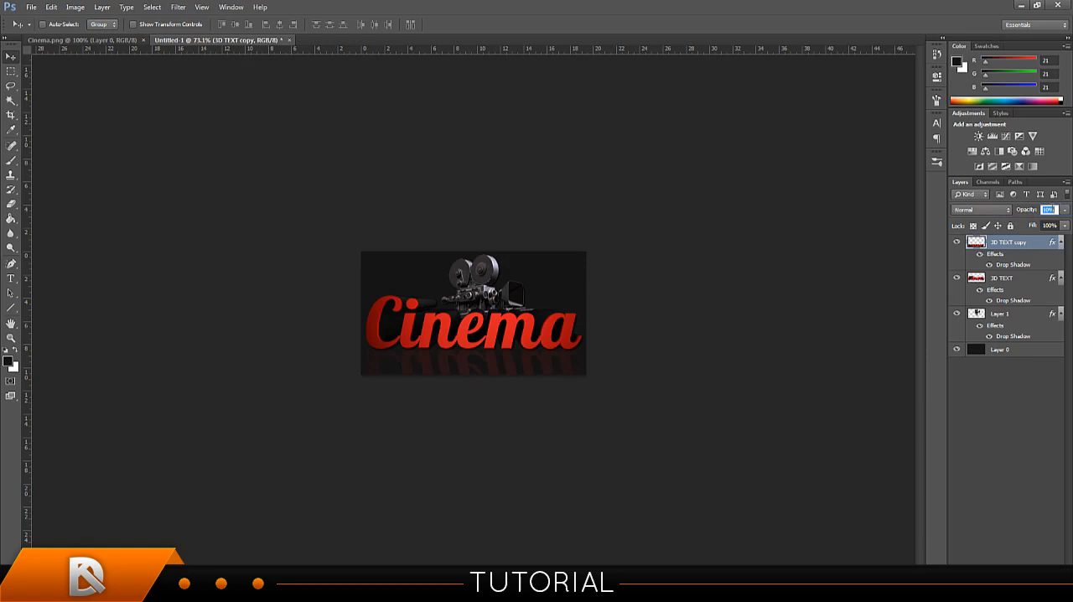
left_click_drag(1036, 211, 1034, 211)
left_click_drag(1036, 210, 1034, 210)
left_click(999, 573)
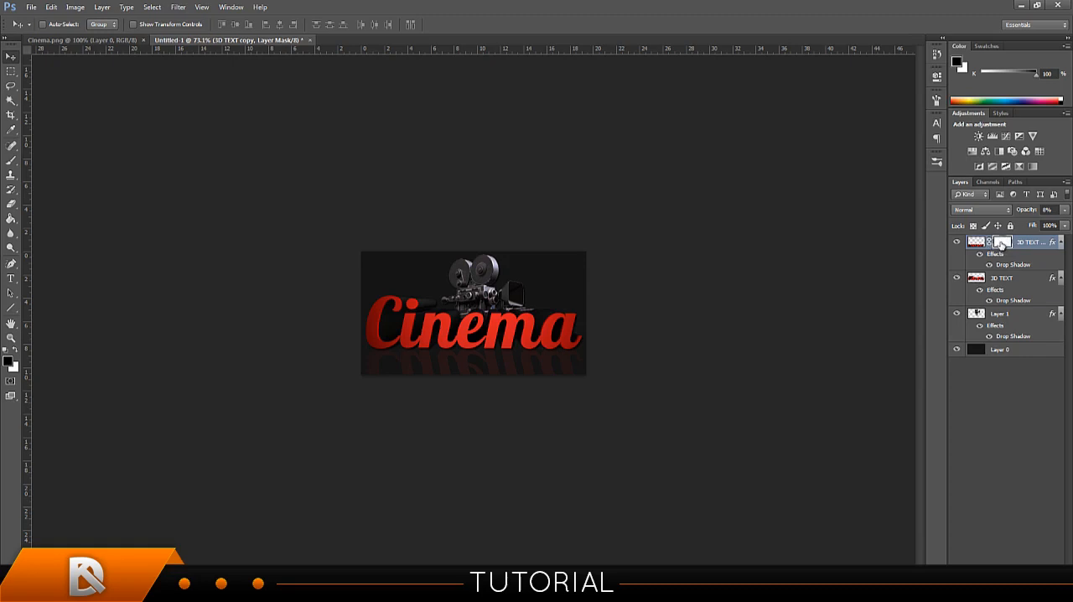
Set up the Brush tool with a 90 px size and 0% hardness.
left_click(11, 161)
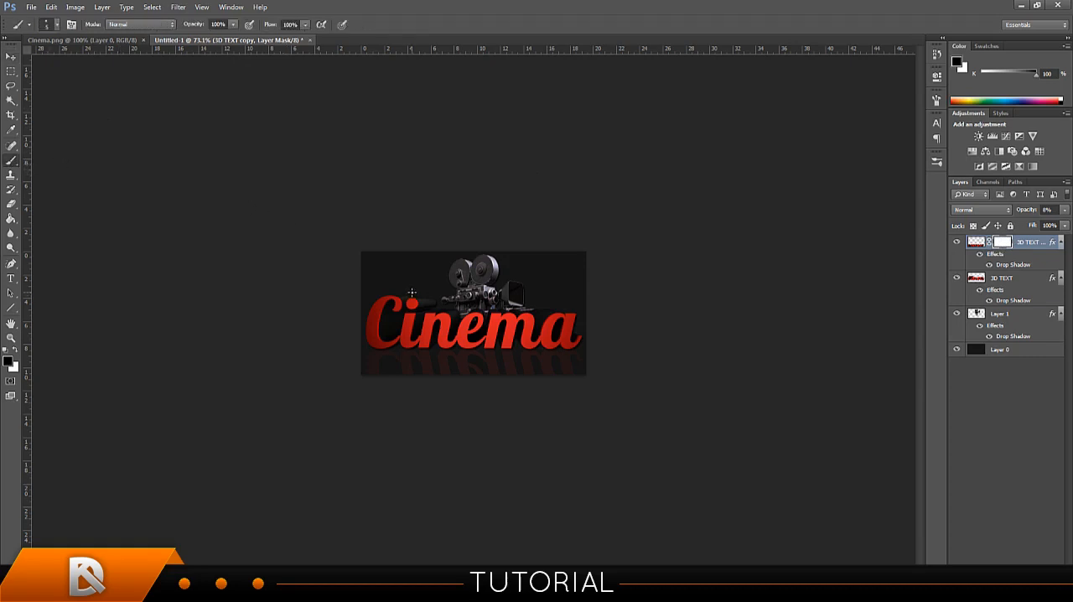
key("bracketright")
key("bracketright")
key("bracketright")
key("bracketright")
key("bracketright")
key("bracketright")
key("bracketright")
key("bracketright")
key("bracketright")
key("bracketright")
key("bracketleft")
key("bracketleft")
key("bracketright")
key("bracketright")
key("bracketright")
left_click(57, 26)
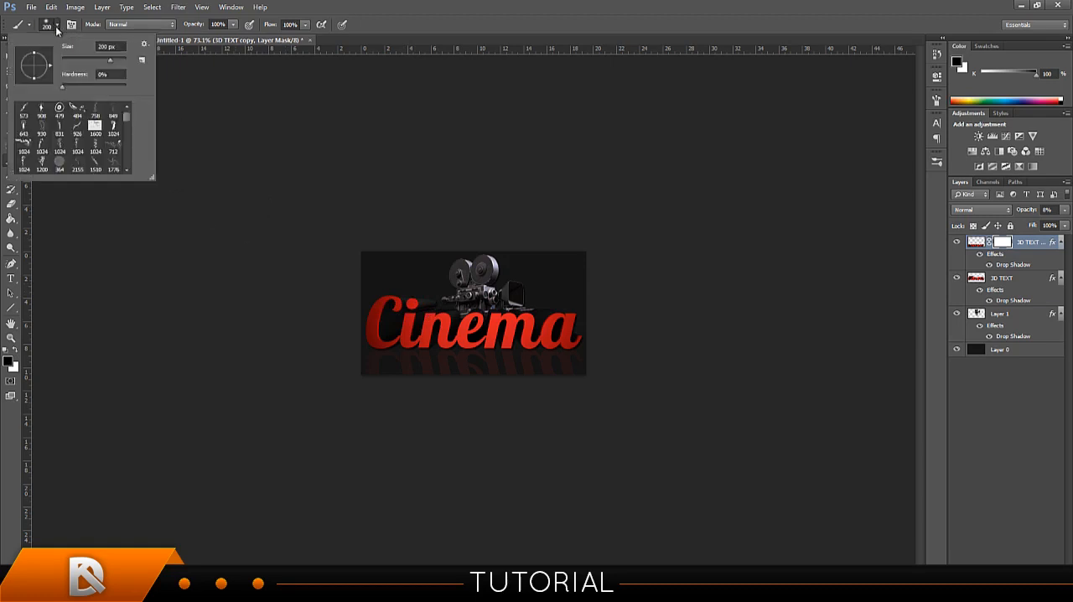
left_click(109, 62)
left_click_drag(103, 64, 90, 65)
left_click_drag(92, 87, 129, 93)
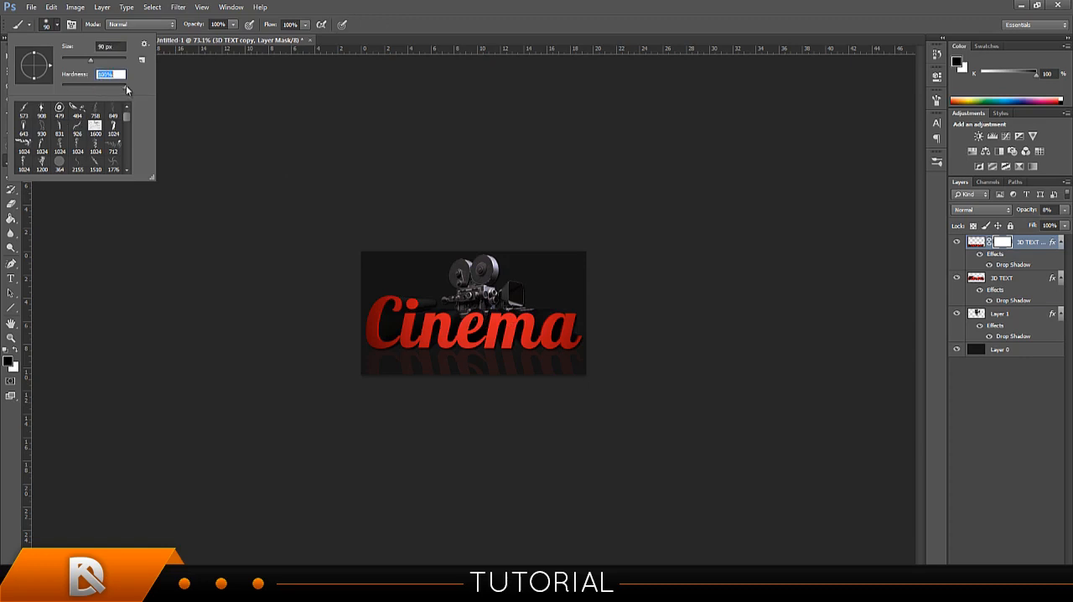
left_click_drag(126, 89, 56, 92)
left_click(493, 26)
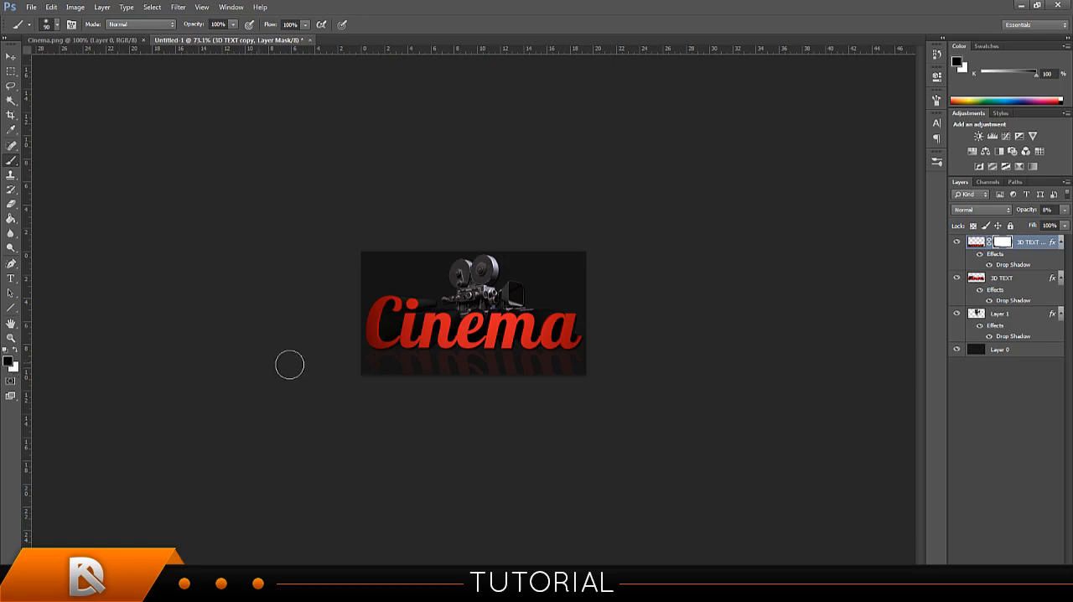
Paint black on the layer mask over the reflection, repaint the area white, and return the foreground color to black.
mouse_move(535, 364)
left_mouse_down()
mouse_move(355, 364)
mouse_move(555, 403)
mouse_move(445, 357)
mouse_move(482, 366)
left_mouse_up()
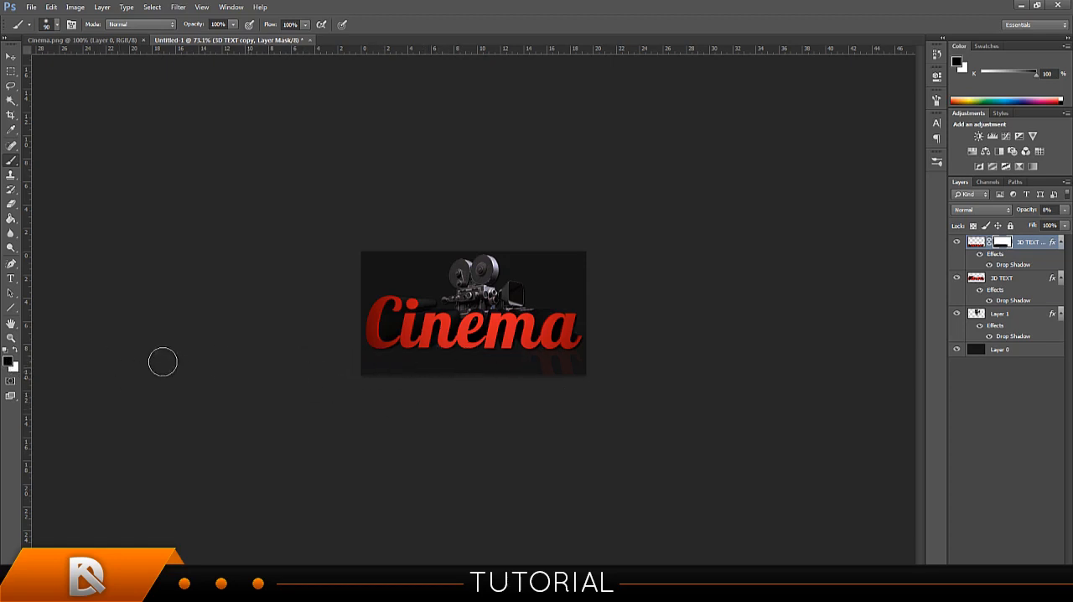
left_click(16, 351)
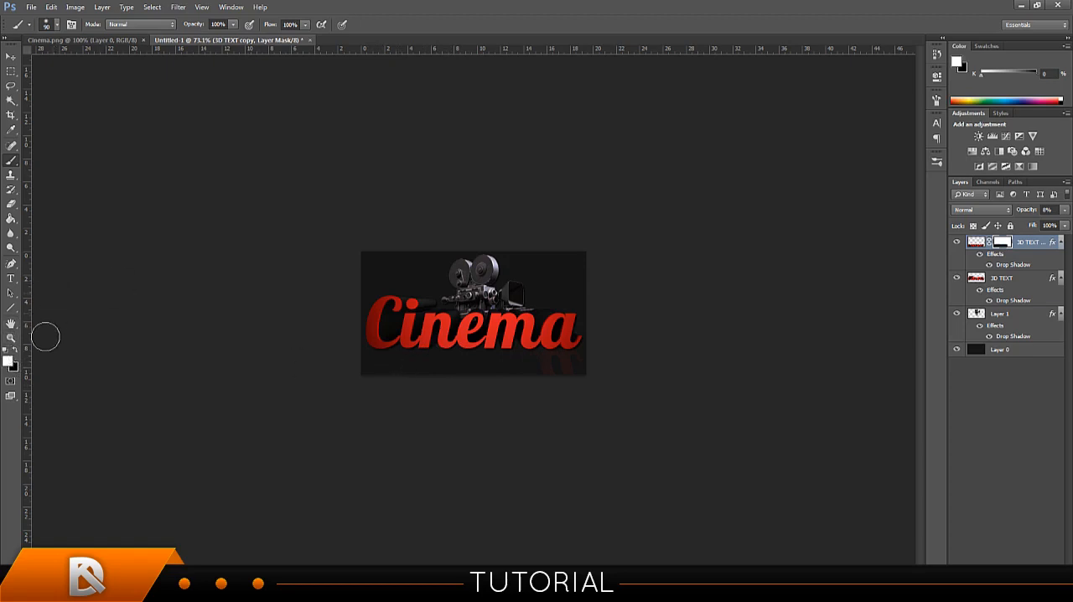
mouse_move(509, 365)
left_mouse_down()
mouse_move(402, 366)
mouse_move(505, 356)
mouse_move(407, 360)
mouse_move(489, 369)
left_mouse_up()
left_click(15, 351)
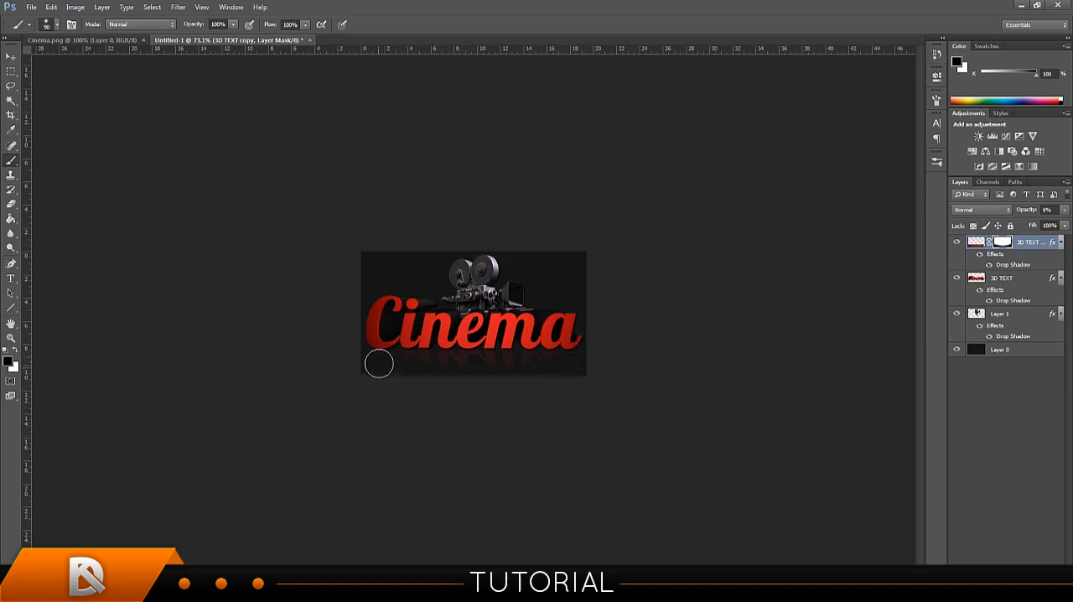
Raise the 3D TEXT copy layer's opacity to 9%.
left_click(11, 56)
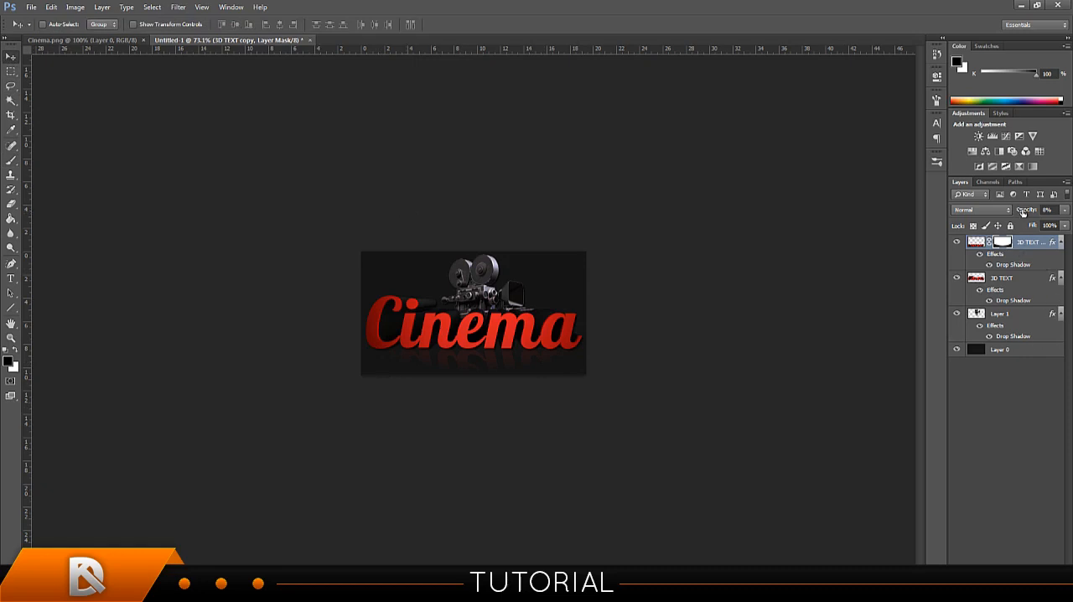
left_click_drag(1022, 212, 1026, 213)
Reduce the Photoshop window and minimize the windows behind it to expose the desktop folders.
double_click(438, 10)
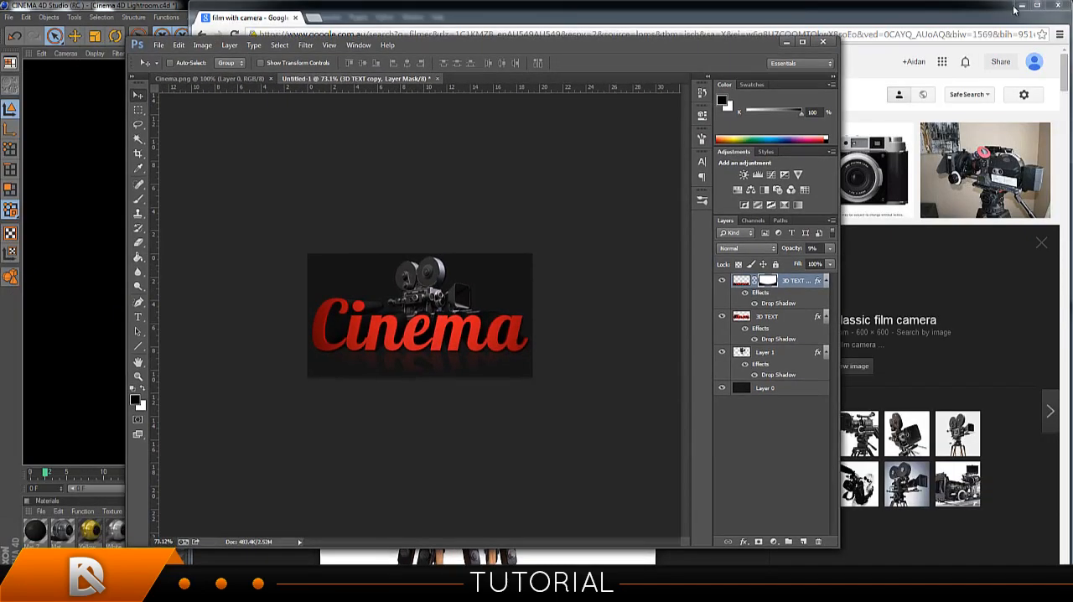
left_click(1020, 6)
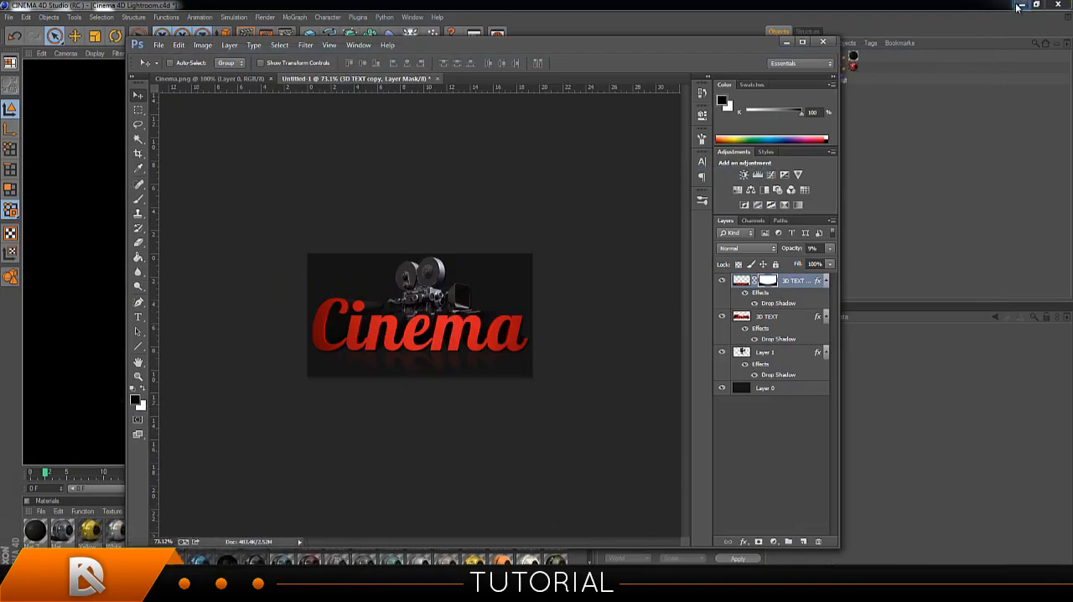
left_click(1020, 6)
left_click_drag(650, 41, 663, 44)
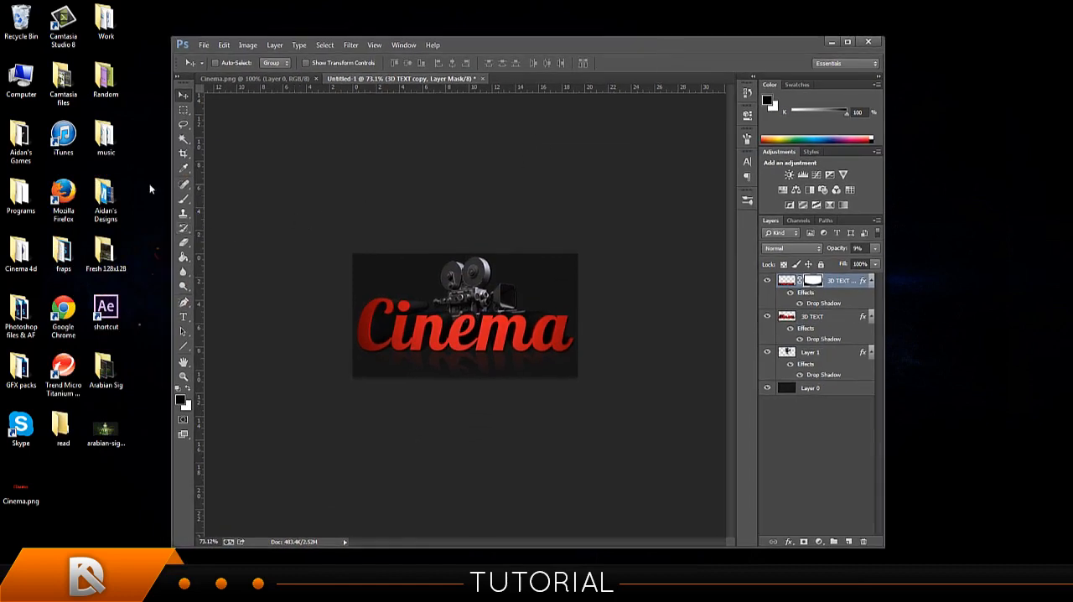
Open the GFX packs desktop folder, place it beside the Photoshop window, and open All effects.psd from it.
double_click(21, 369)
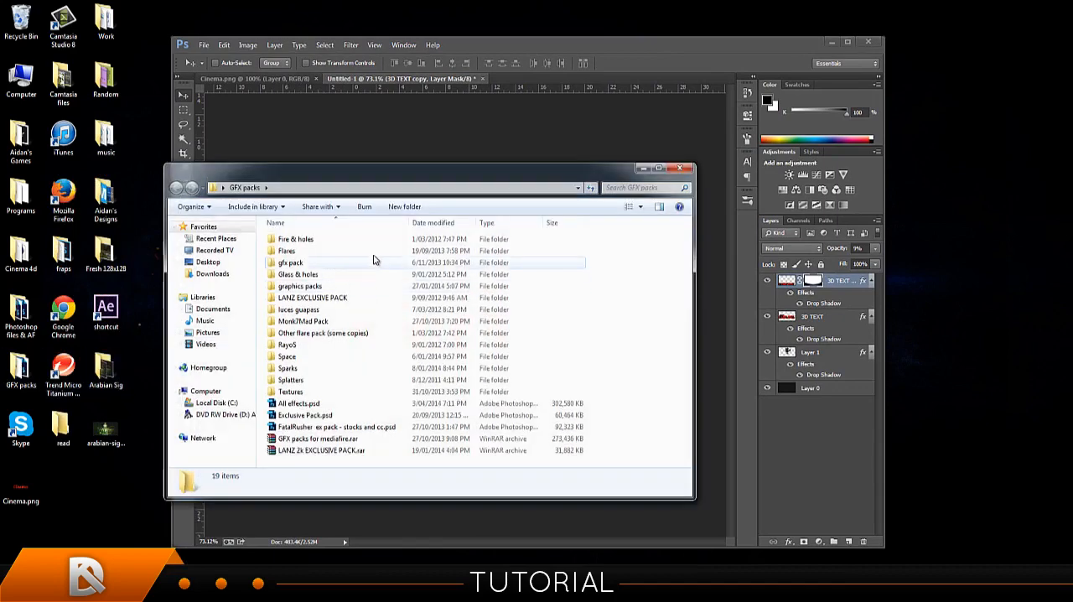
left_click_drag(329, 173, 191, 174)
left_click_drag(630, 48, 763, 32)
left_click_drag(226, 199, 207, 199)
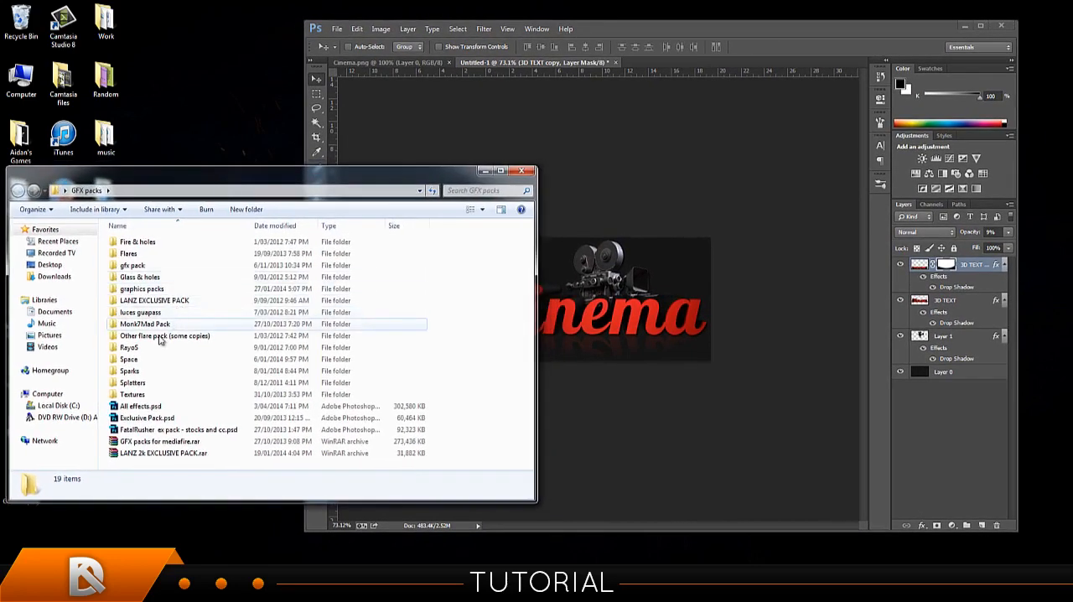
double_click(167, 407)
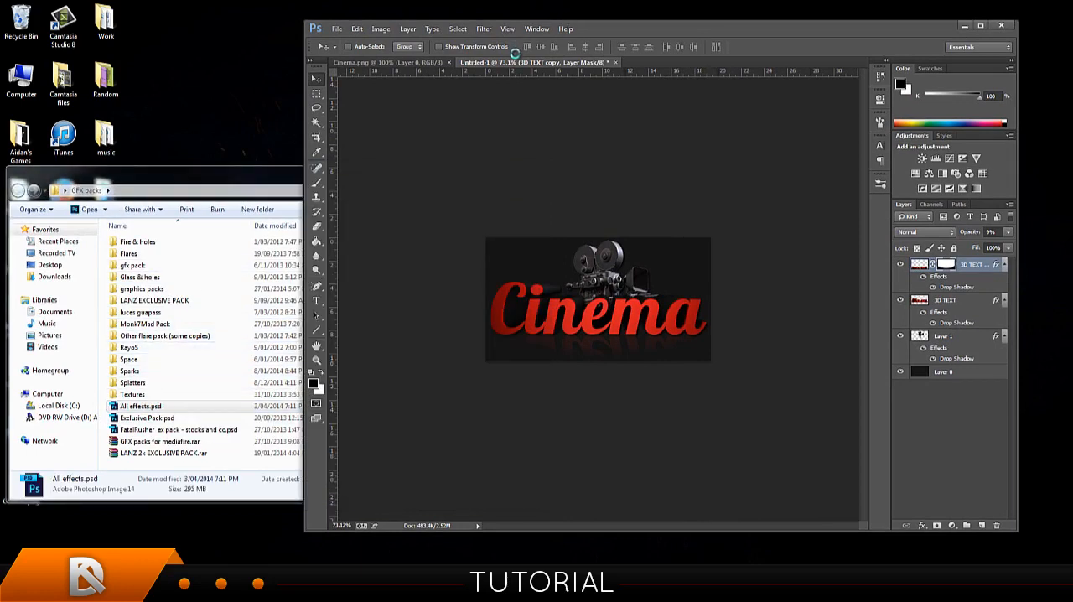
Minimize the GFX packs folder window and maximize the Photoshop window.
left_click(249, 180)
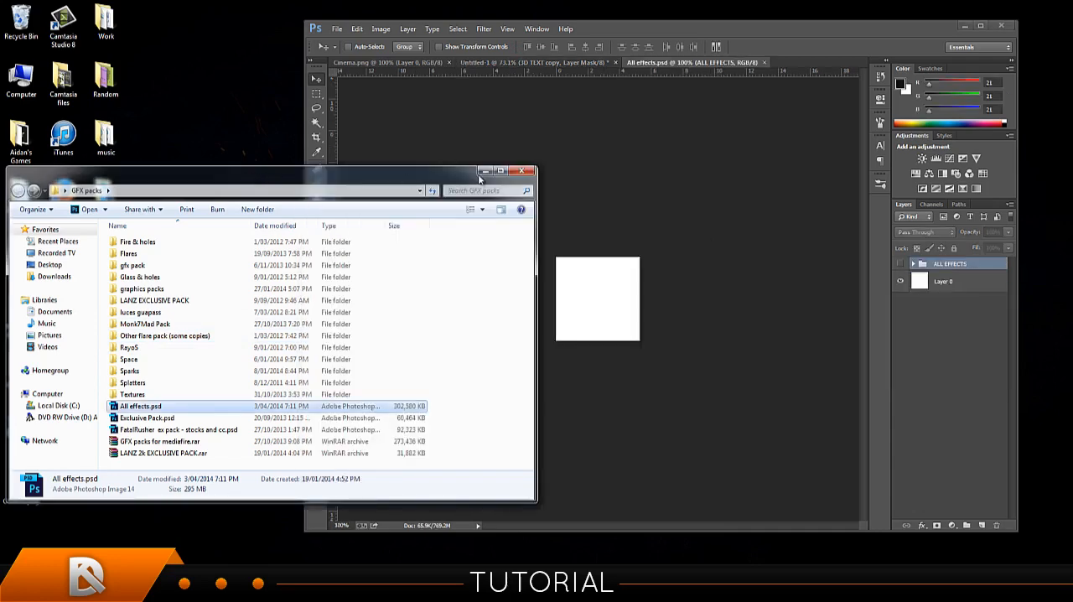
left_click(485, 171)
left_click(980, 26)
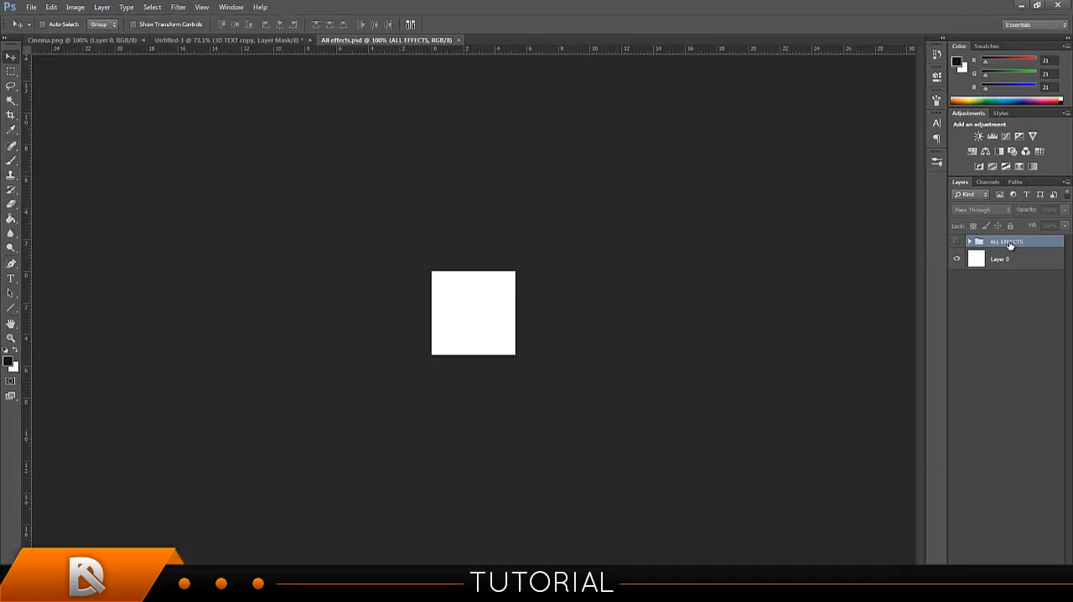
Duplicate the ALL EFFECTS group into the Untitled-1 document and close All effects.psd.
right_click(1010, 243)
left_click(1001, 279)
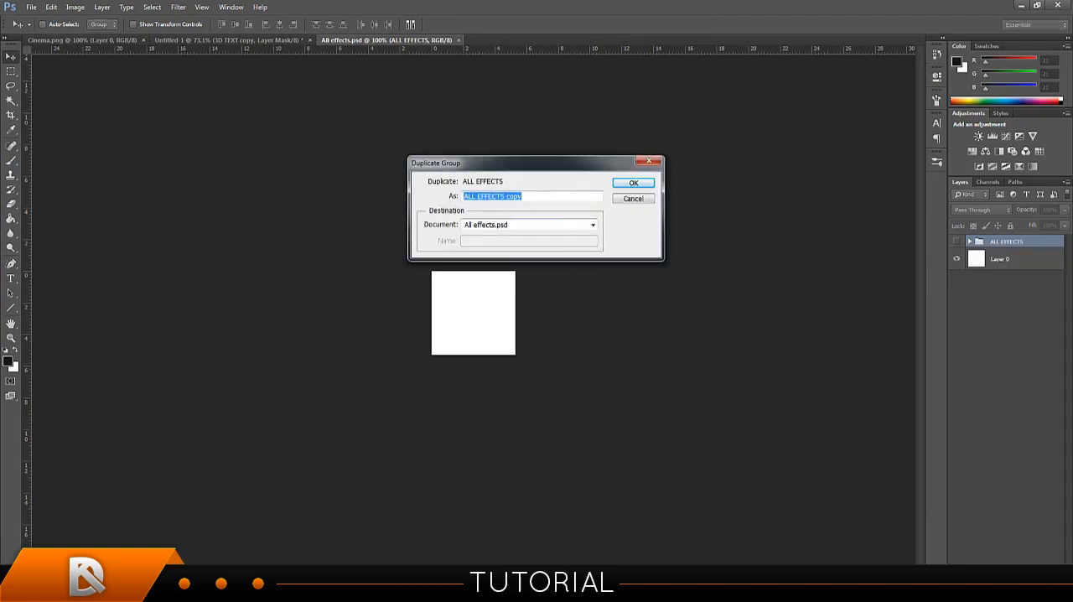
left_click(496, 224)
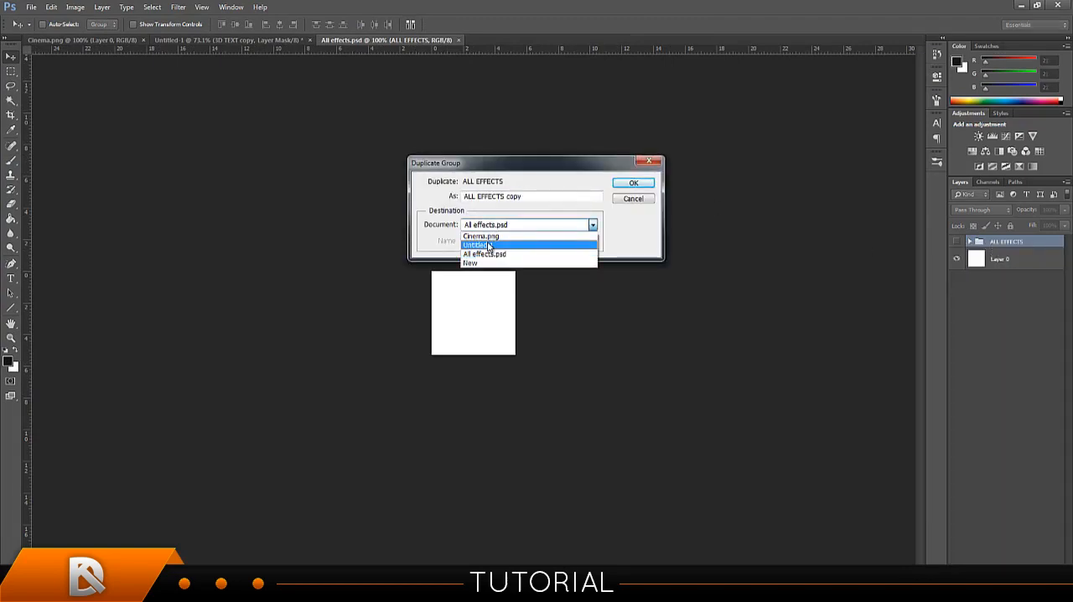
left_click(489, 245)
left_click(635, 184)
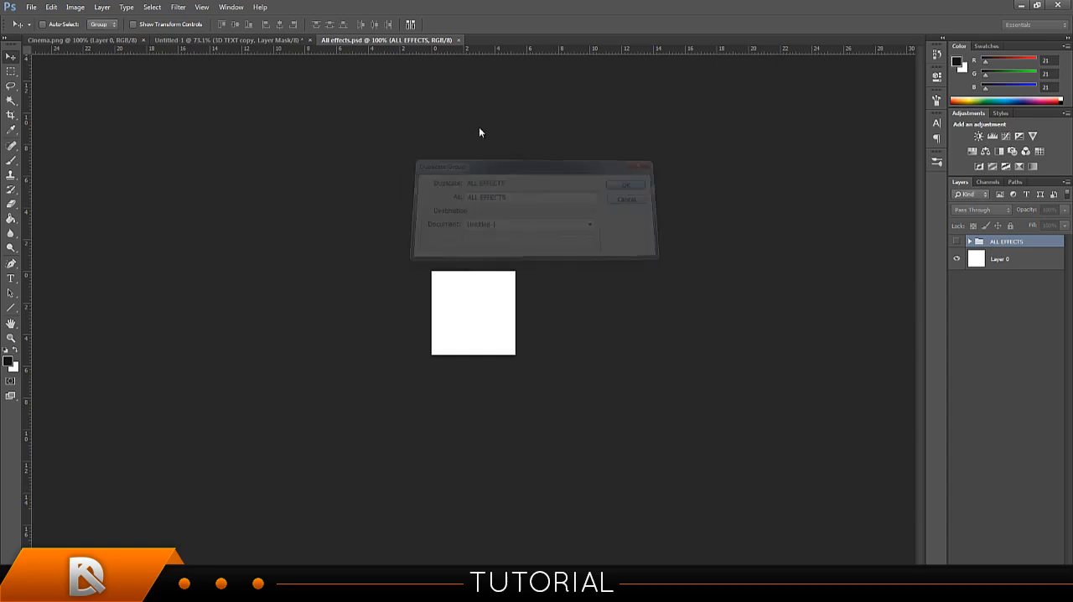
left_click(266, 40)
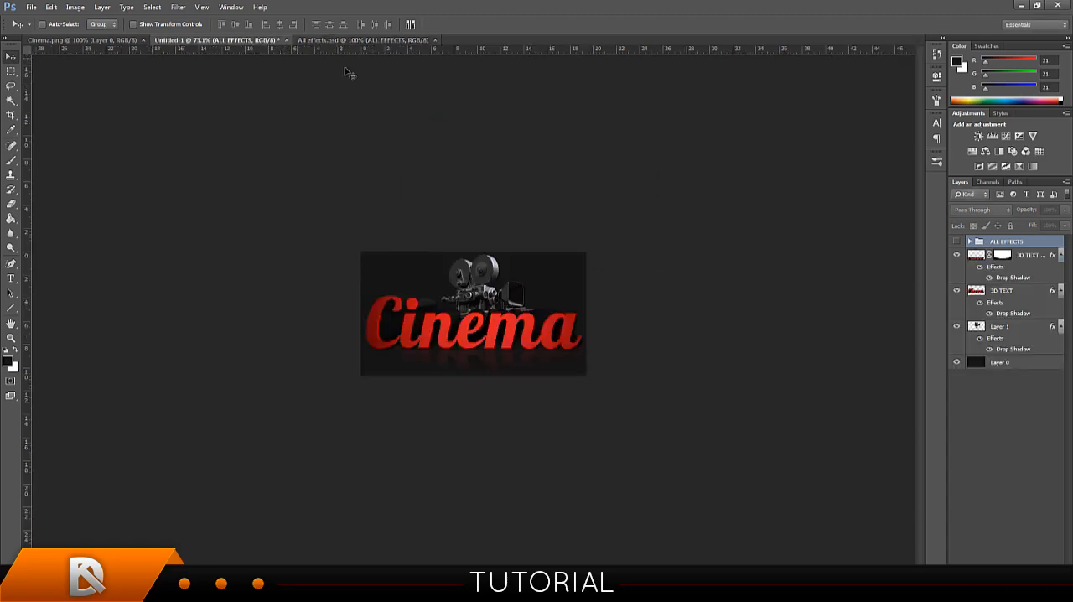
left_click(435, 40)
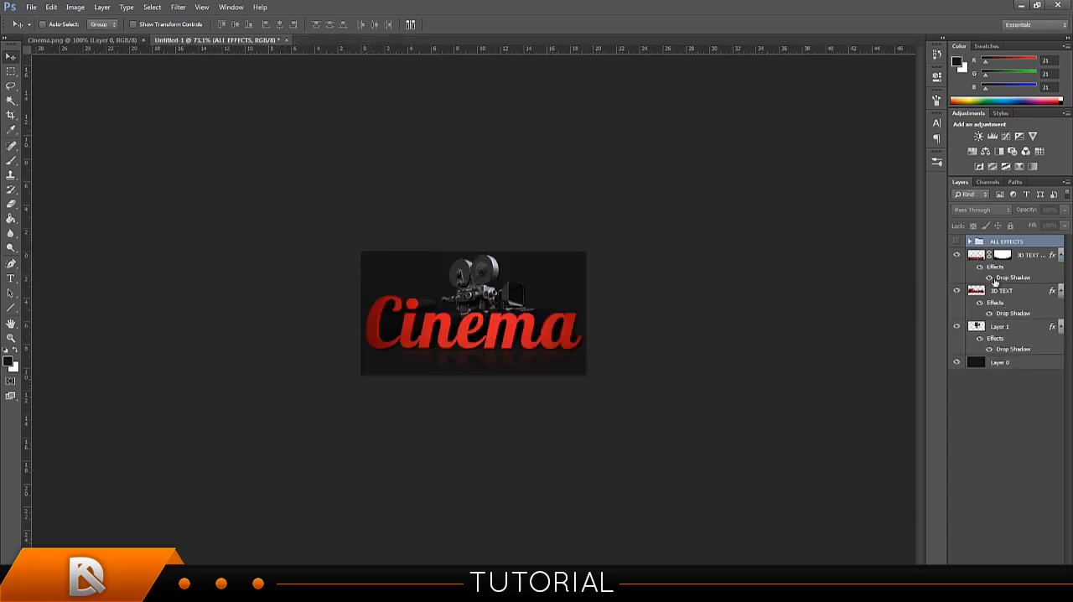
Expand the ALL EFFECTS group down to the contents of Colour Corrections > For Youtube BG's.
left_click(970, 242)
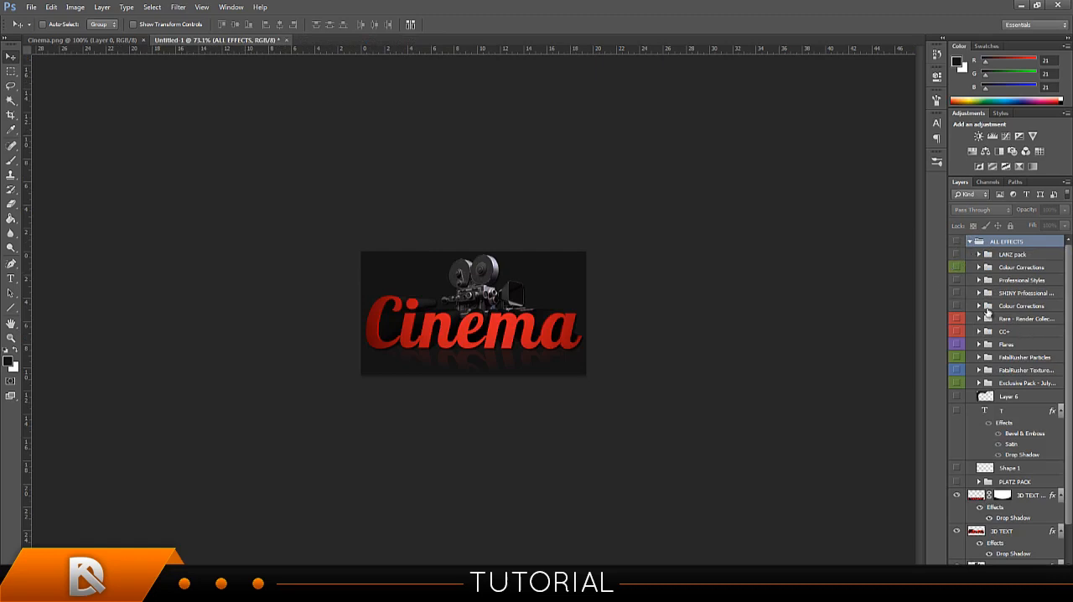
left_click(970, 241)
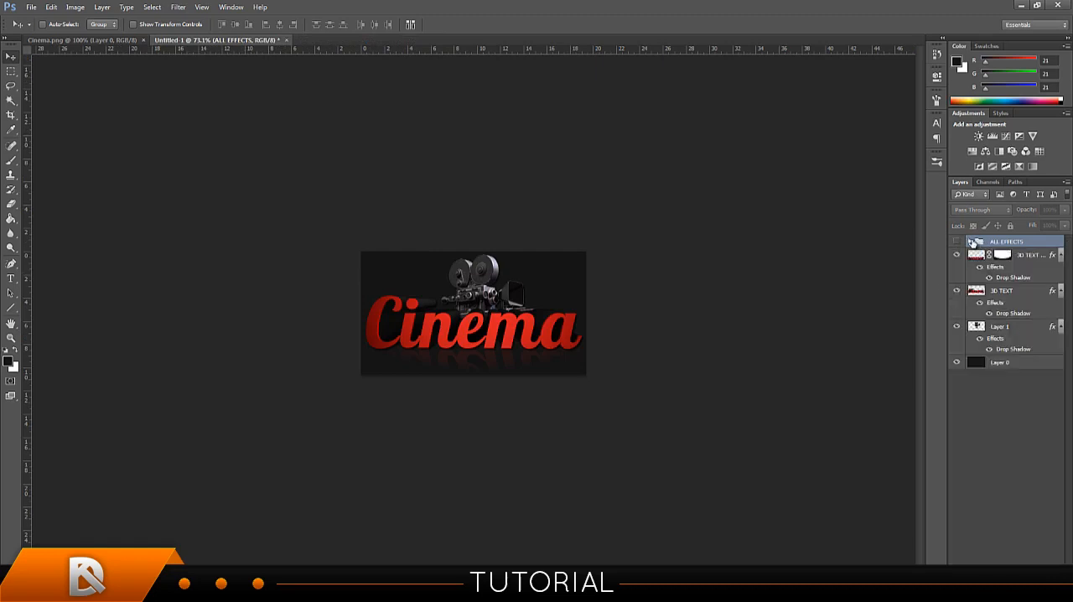
left_click(970, 242)
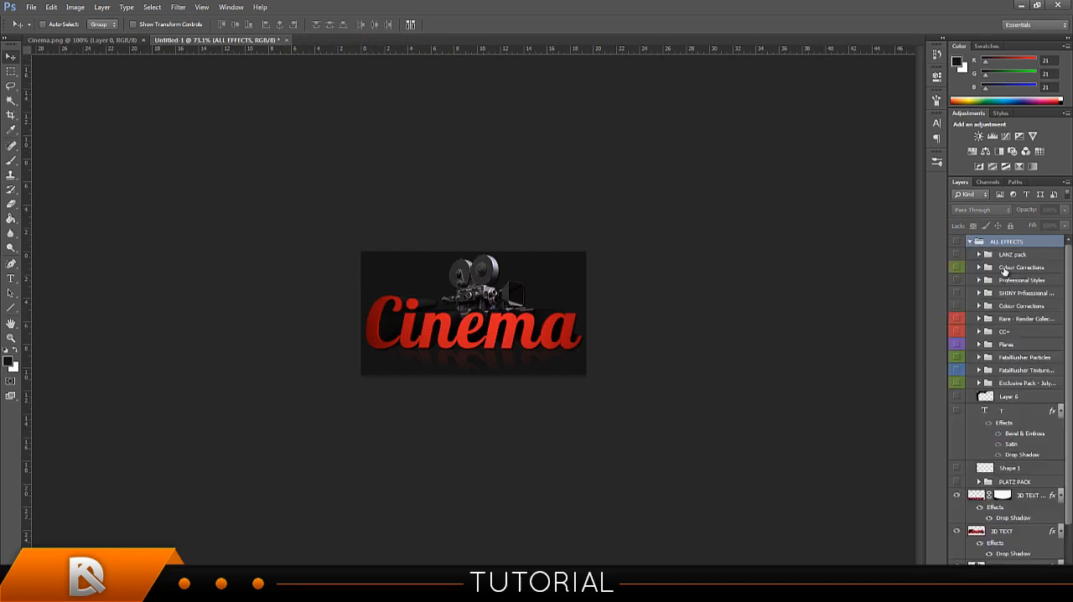
left_click(1005, 268)
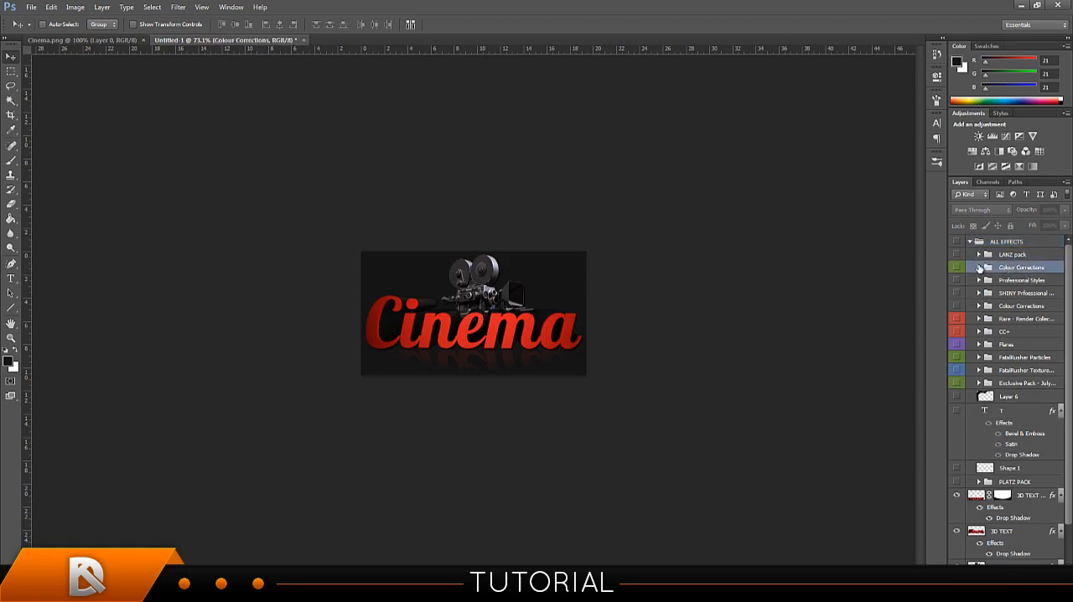
left_click(978, 268)
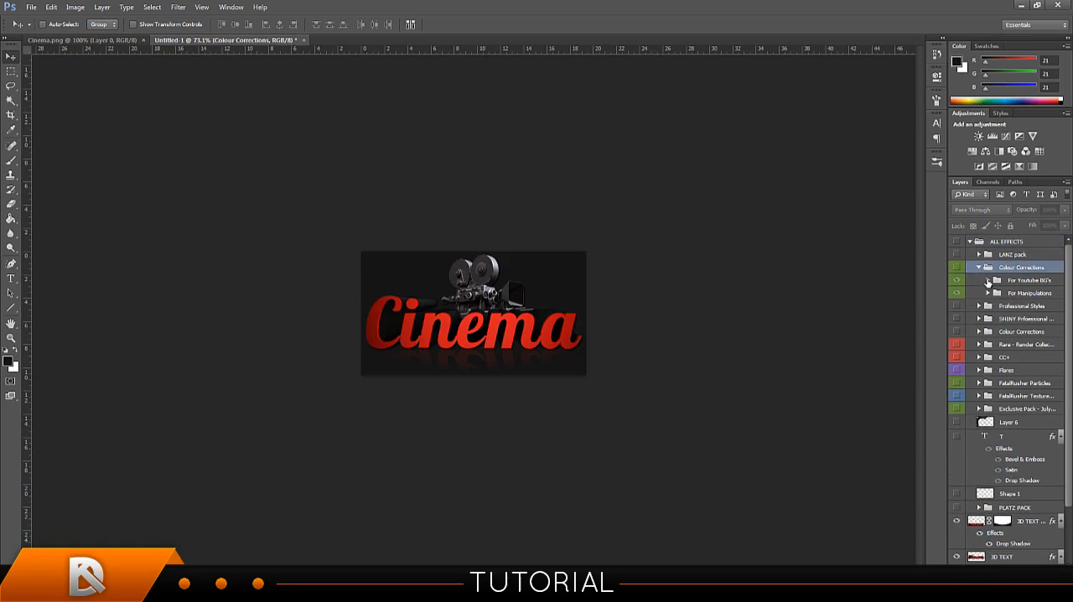
left_click(988, 280)
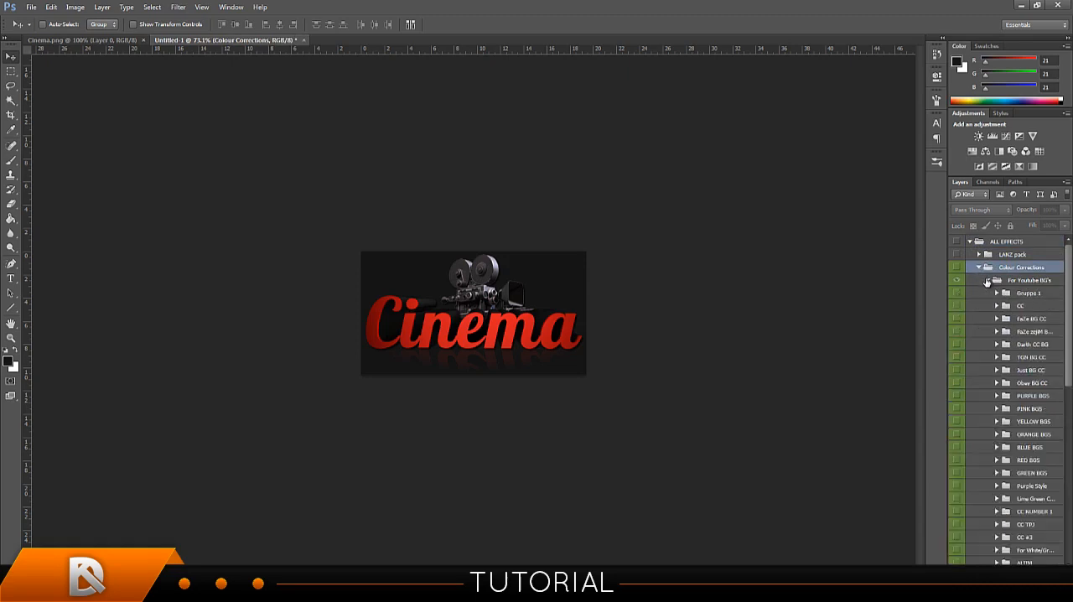
Preview the FaZe BG CC, TGN BG CC and Just BG CC colour corrections on the image, leaving each hidden.
left_click(956, 319)
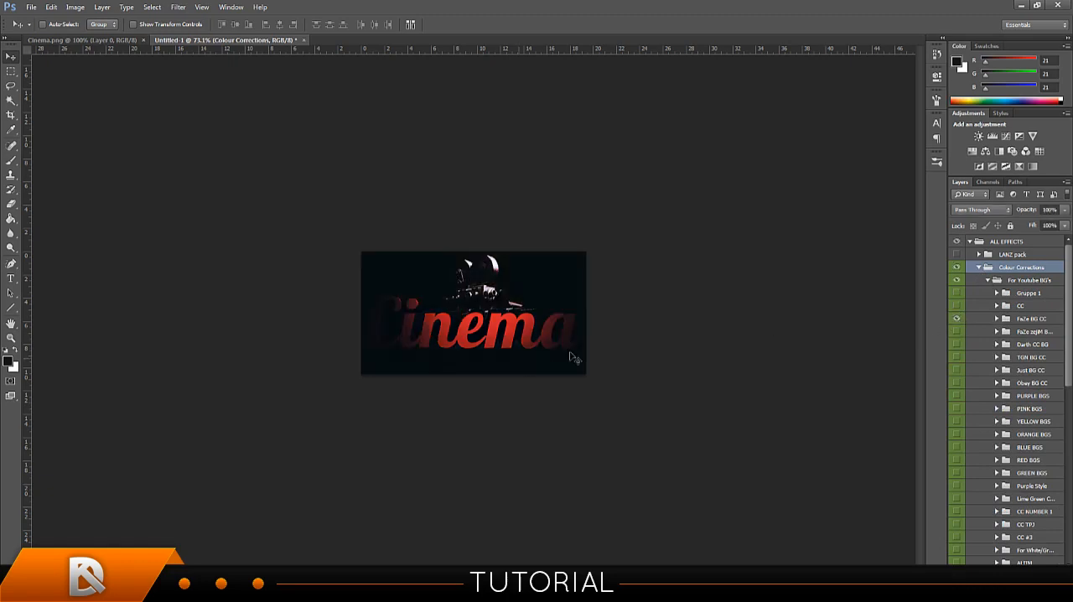
left_click(957, 319)
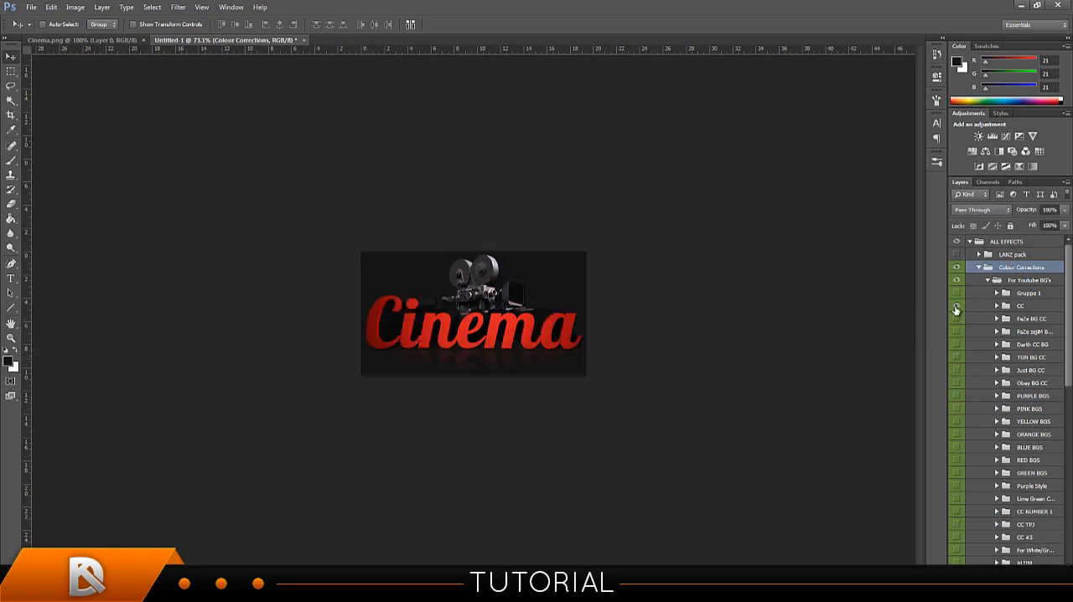
left_click(956, 319)
left_click(956, 319)
left_click(956, 366)
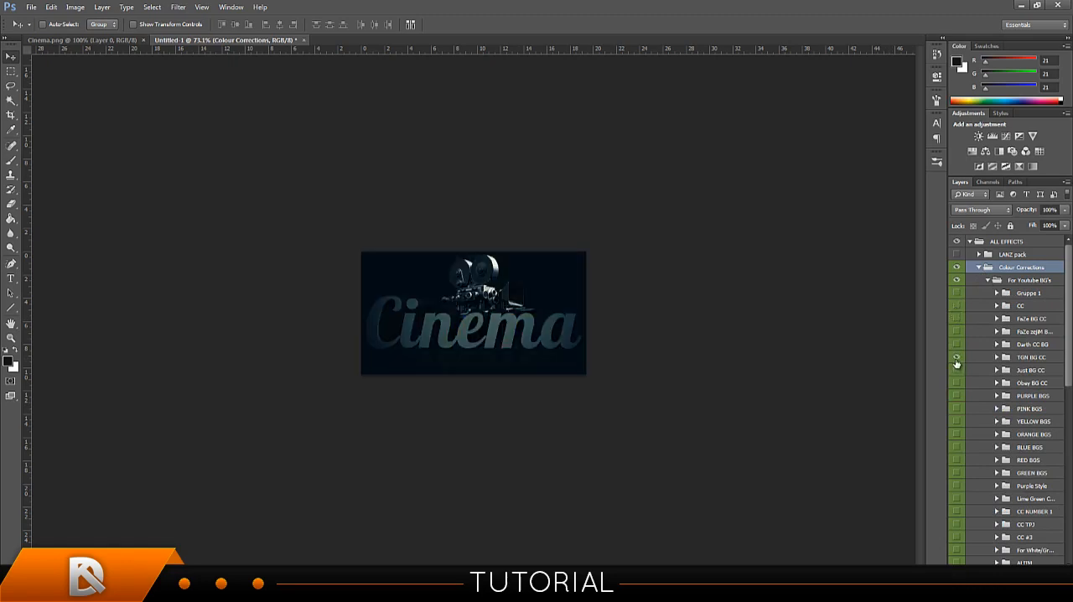
left_click(956, 369)
left_click(956, 369)
Preview colour corrections from PINK BGS down to CC NUMBER 1 on the image, leaving each hidden.
left_click(953, 408)
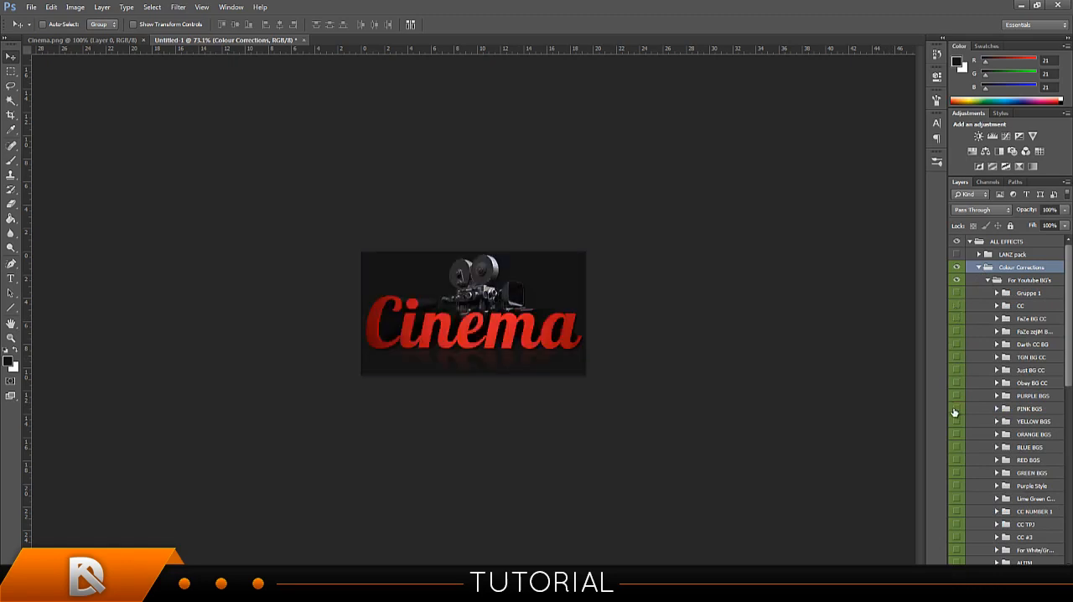
left_click(955, 411)
left_click(958, 434)
left_click(958, 491)
left_click(958, 502)
left_click(958, 512)
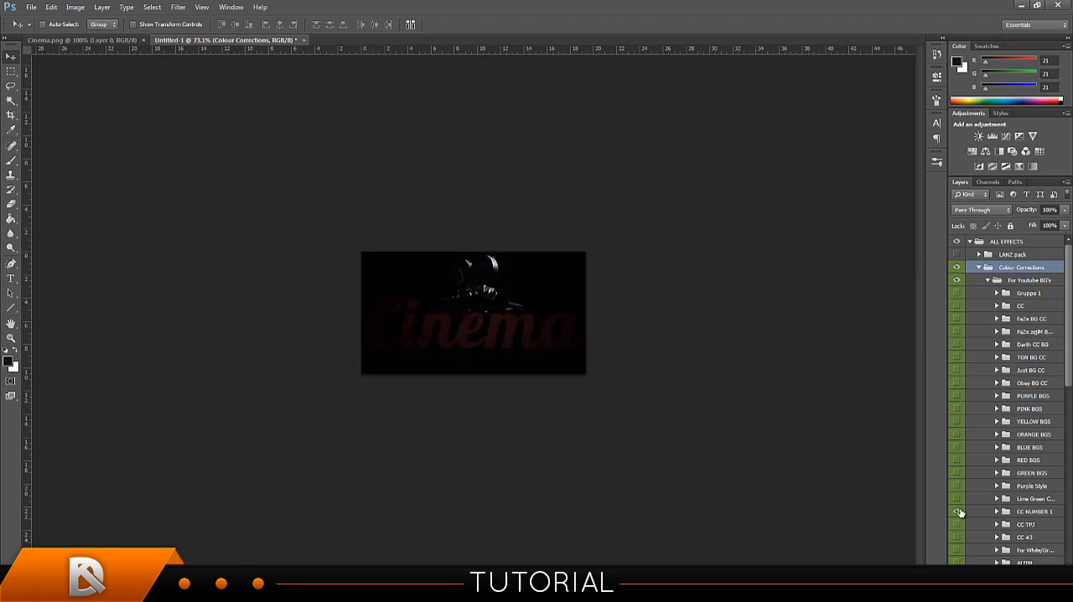
left_click(960, 512)
Preview the TeamPsyQo group, the group below it, and the CC group near the start of the list, leaving each hidden.
scroll(1005, 486, "down", 3)
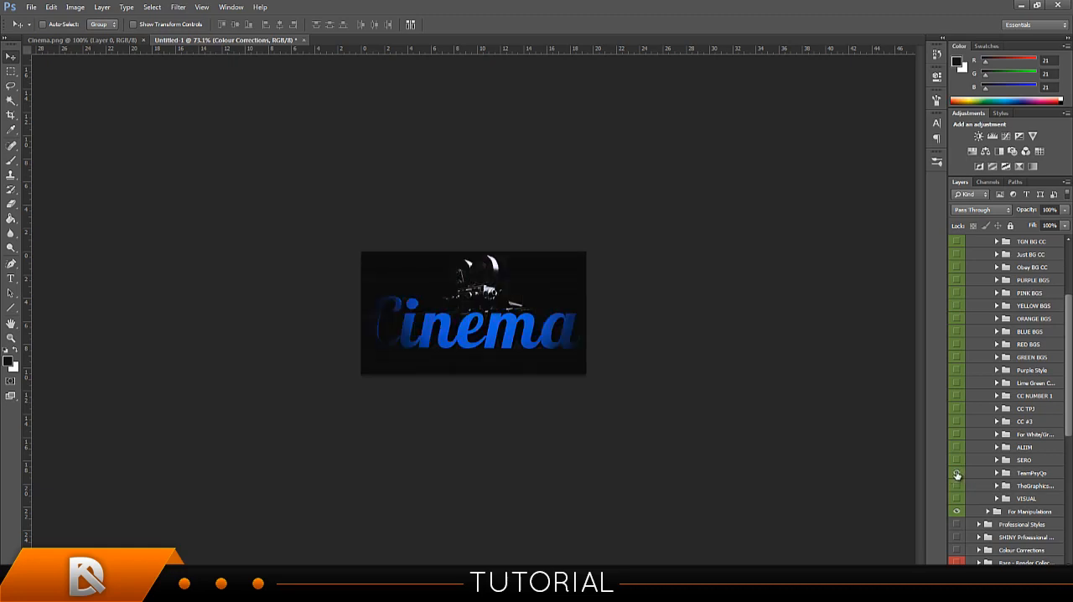
left_click(958, 474)
left_click(958, 487)
left_click(958, 487)
scroll(971, 280, "up", 3)
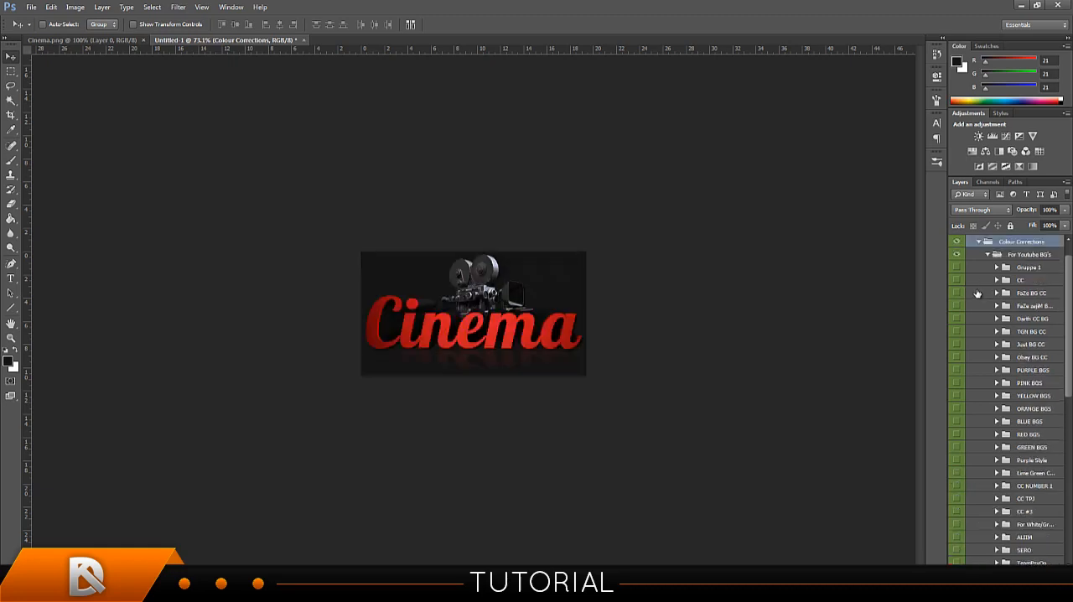
left_click(958, 280)
left_click(958, 280)
Show and select the FaZe BG CC group, and compare it with the second FaZe group beneath, leaving that one hidden.
left_click(958, 293)
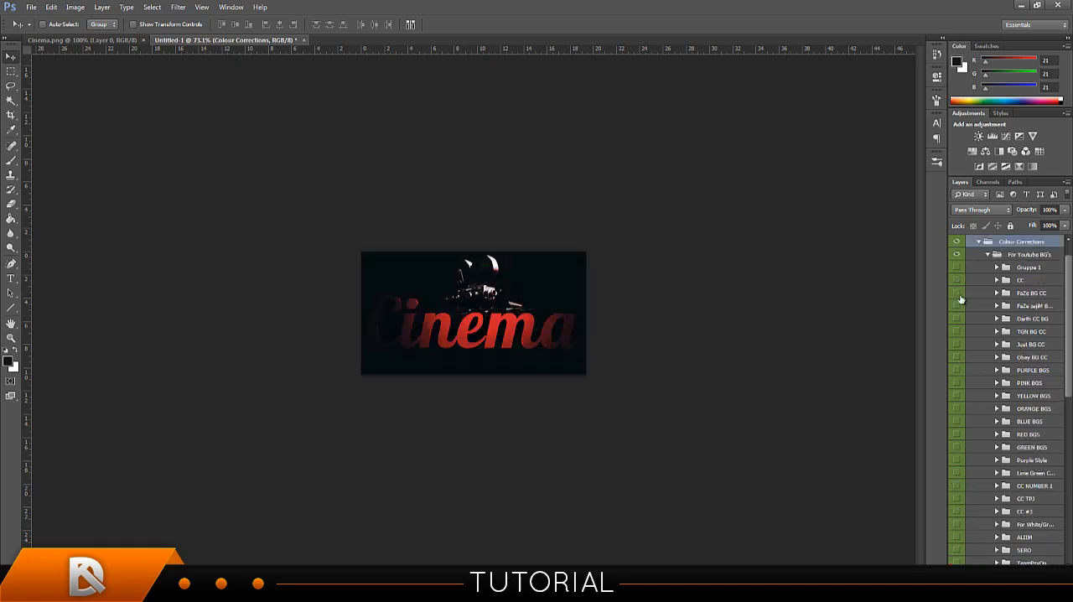
left_click(958, 293)
left_click(961, 296)
left_click(992, 297)
left_click(997, 306)
left_click(956, 305)
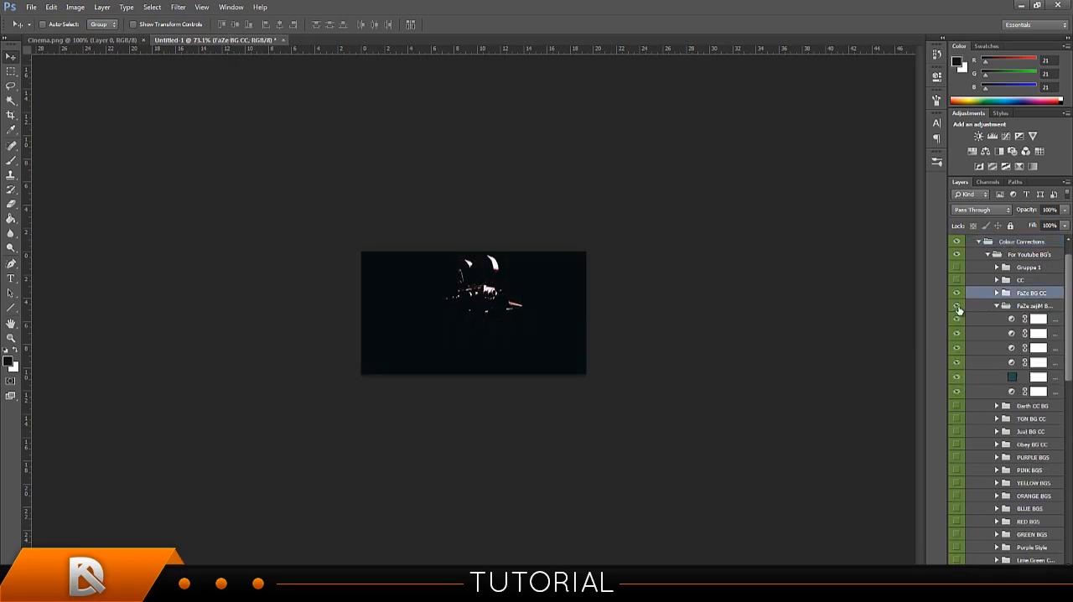
left_click(956, 305)
left_click(996, 306)
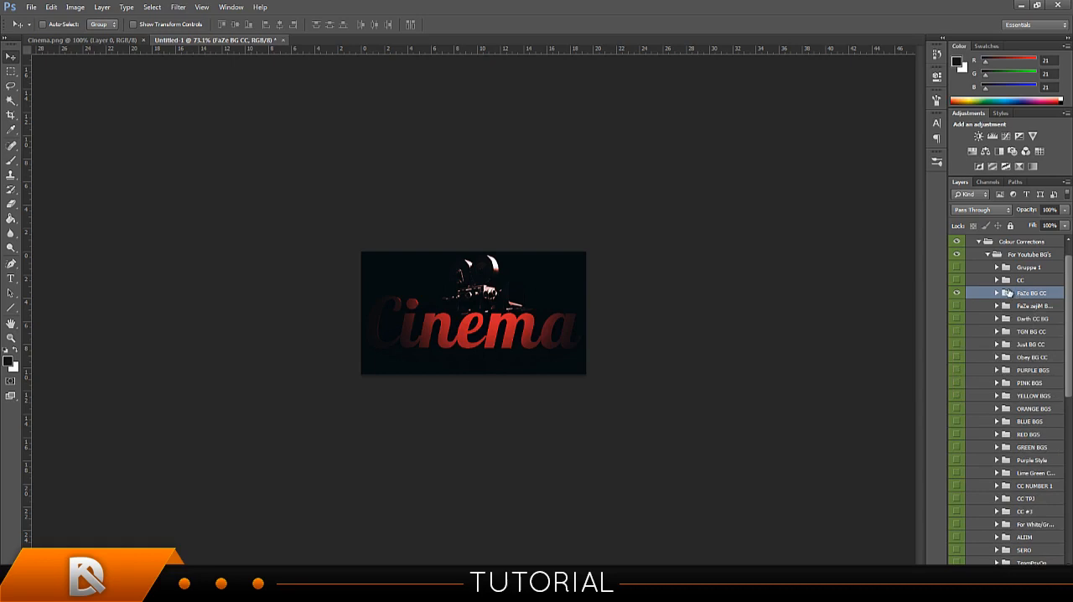
Add a layer mask to the FaZe BG CC group and enlarge the brush to 250 px.
left_click_drag(1028, 210, 1065, 221)
left_click(999, 574)
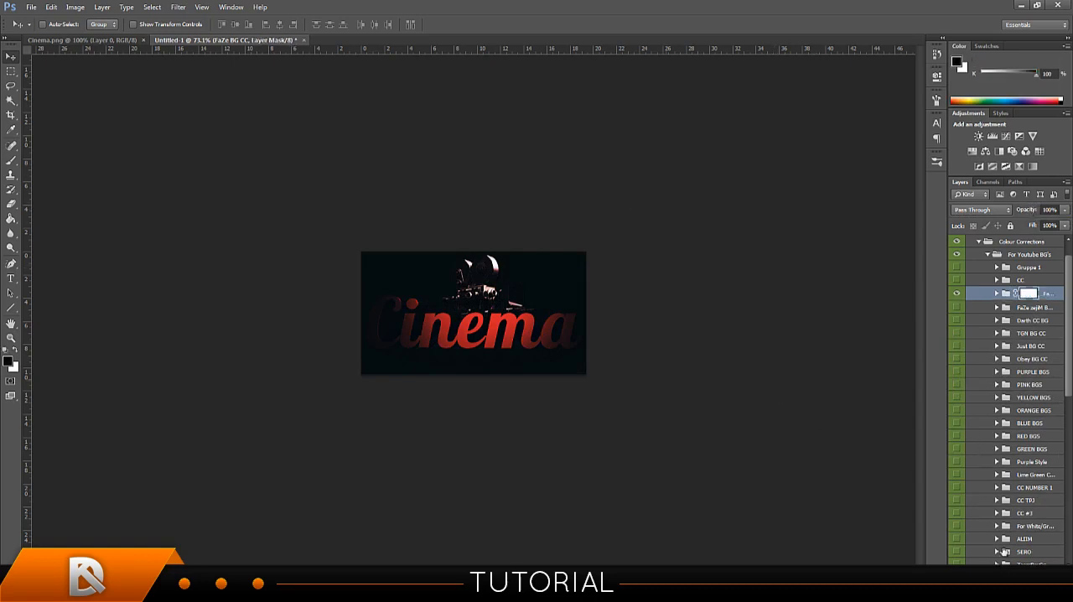
left_click(7, 160)
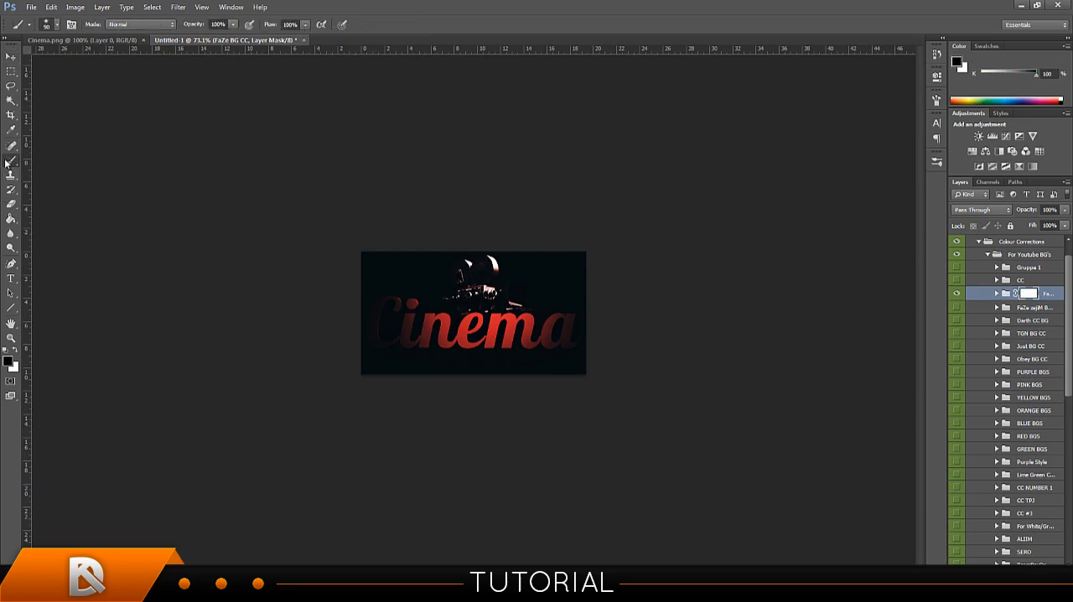
key("bracketright")
key("bracketright")
key("bracketright")
key("bracketright")
key("bracketright")
key("bracketright")
Paint black on the FaZe BG CC mask over the Cinema text and the camera, and delete the layer mask.
left_click(391, 327)
left_click_drag(390, 327, 549, 339)
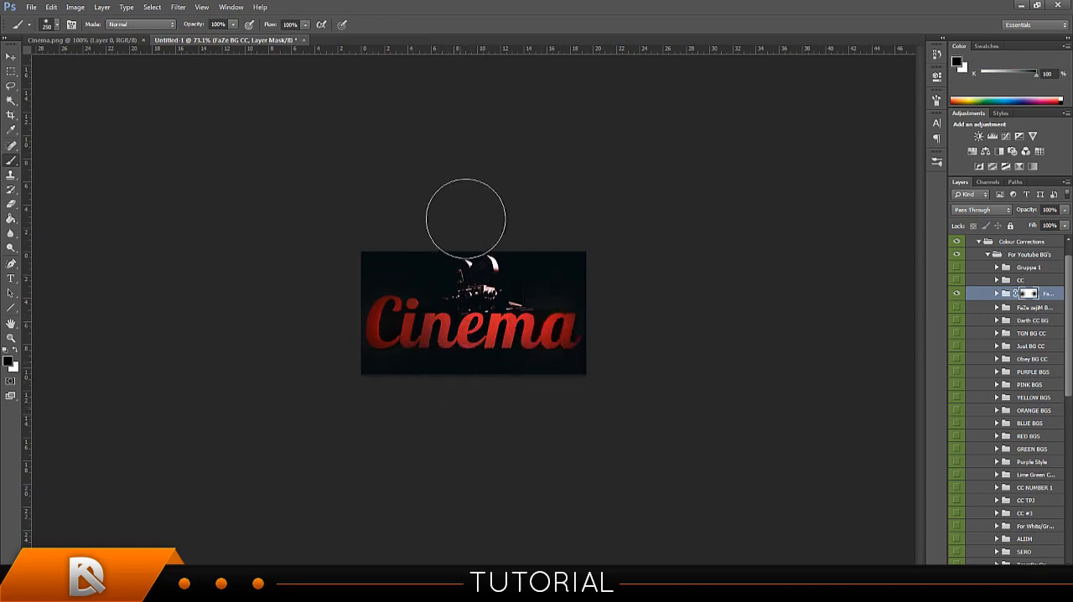
left_click(466, 243)
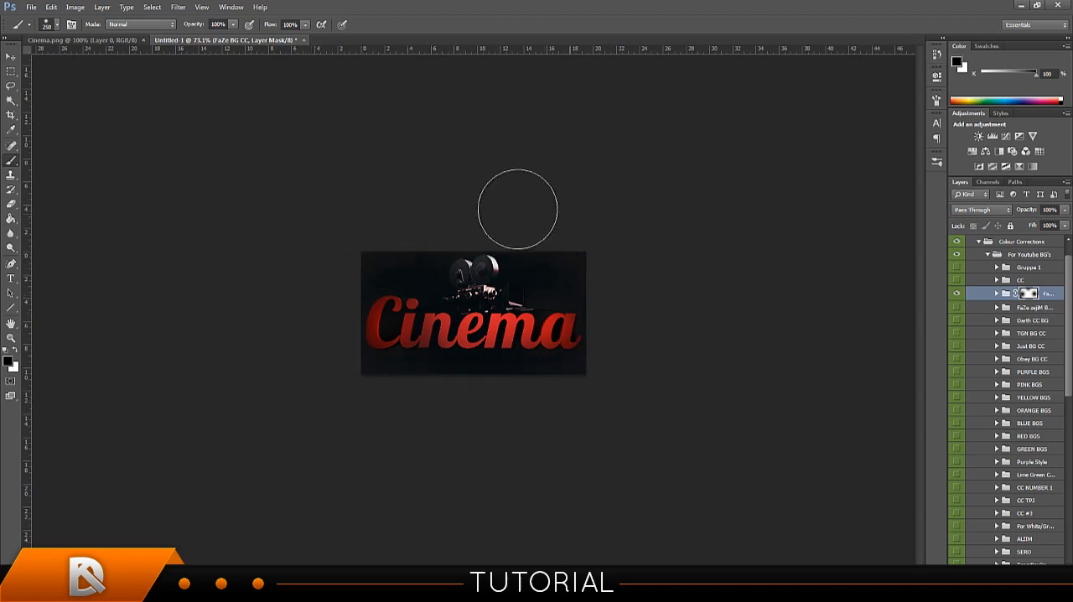
right_click(1027, 293)
left_click(1006, 317)
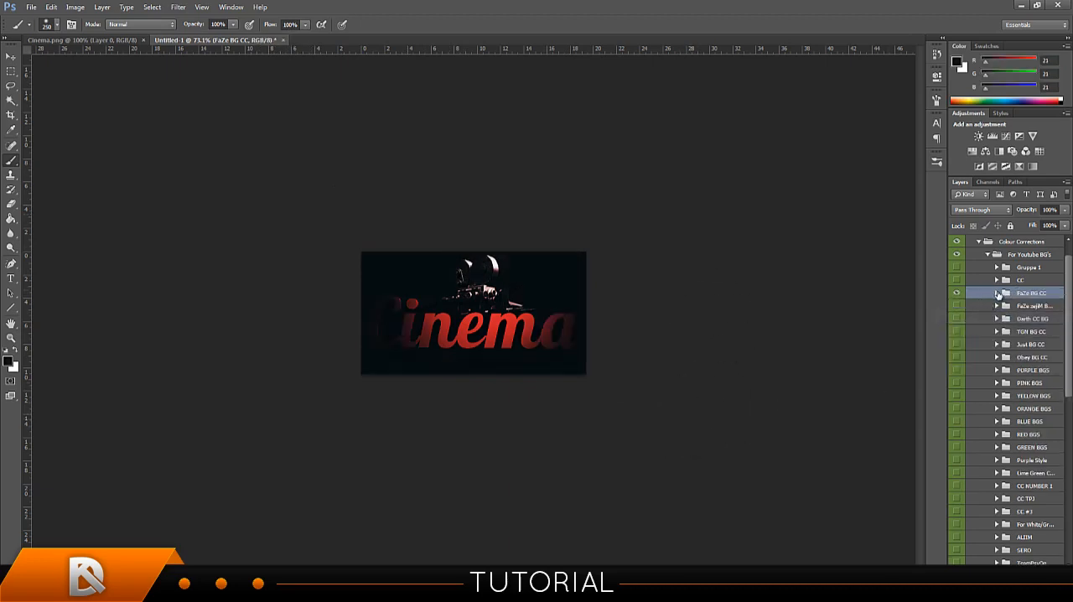
Hide the FaZe BG CC group and collapse the For Youtube BG's and first Colour Corrections groups.
left_click(996, 293)
left_click(997, 292)
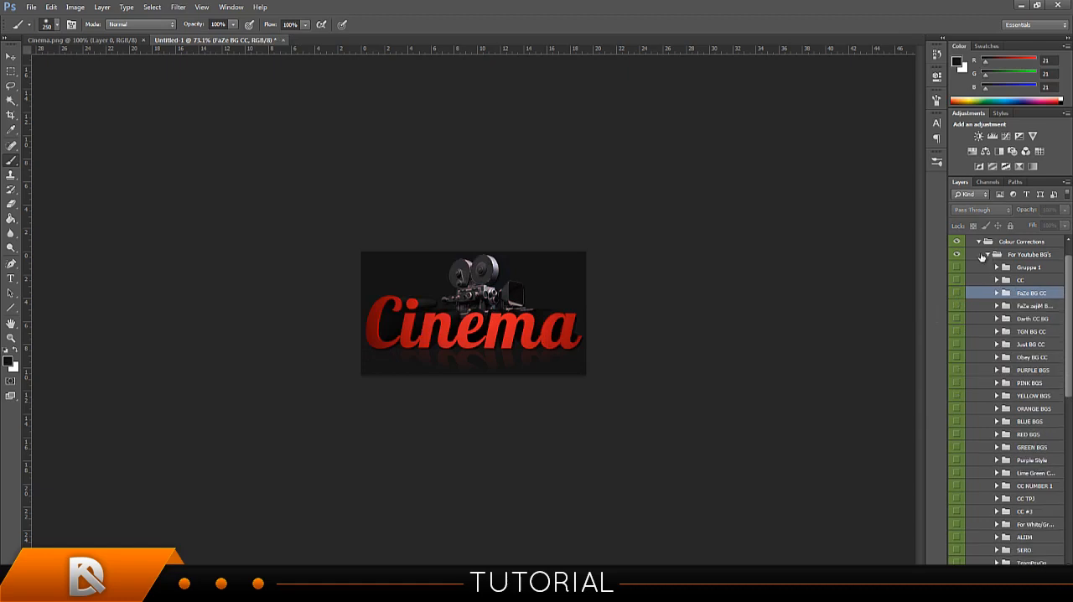
left_click(982, 255)
scroll(986, 285, "up", 2)
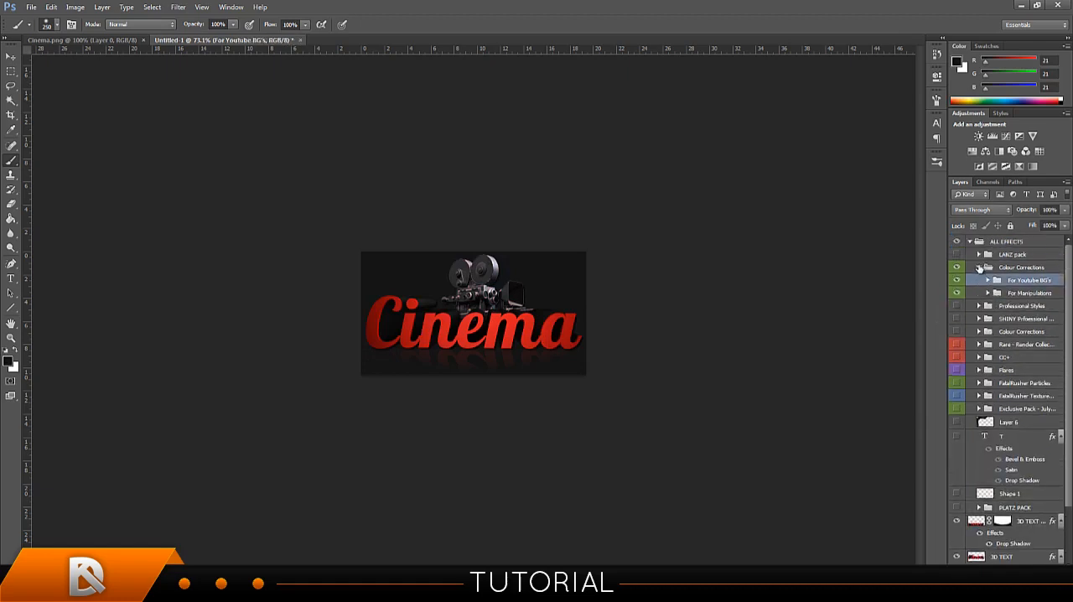
left_click(979, 268)
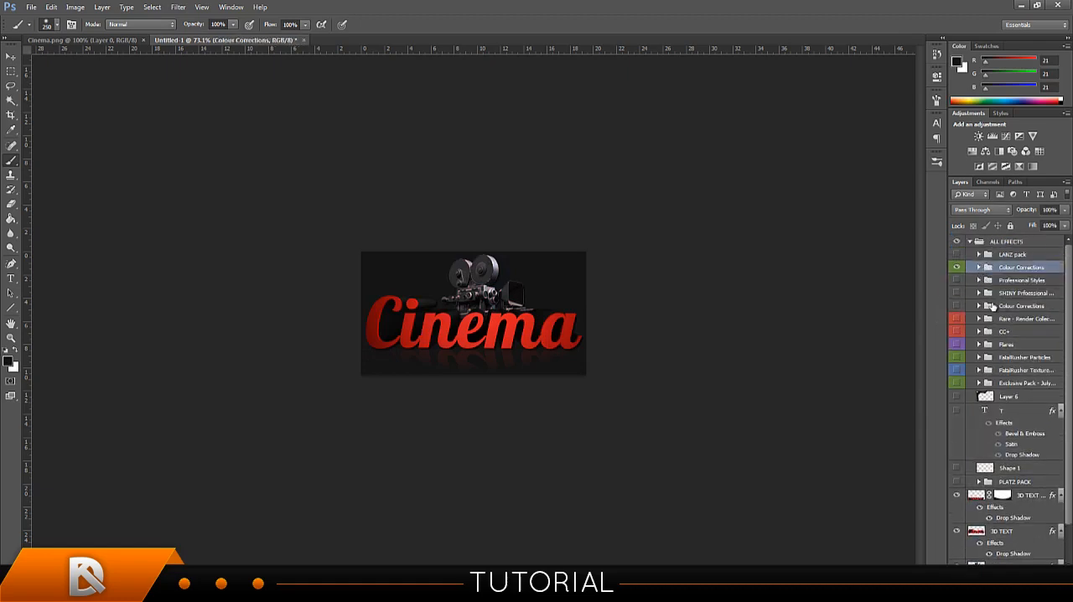
Expand the second Colour Corrections group and preview the first orange and both red colour-coded subgroups, leaving each hidden.
left_click(979, 306)
scroll(965, 355, "down", 2)
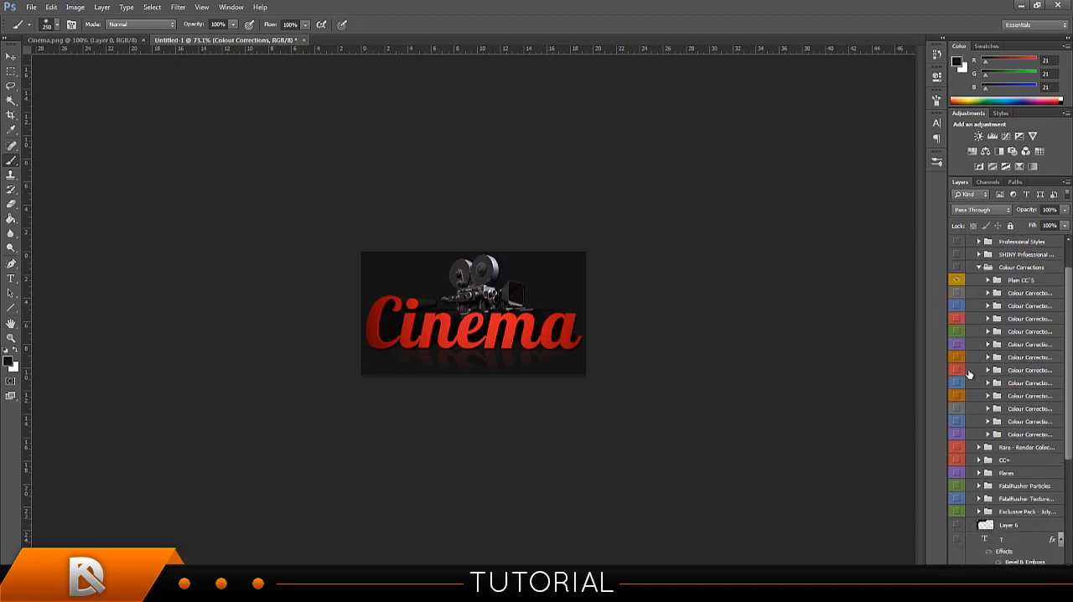
left_click(956, 358)
left_click(957, 360)
left_click(958, 318)
left_click(957, 318)
left_click(958, 371)
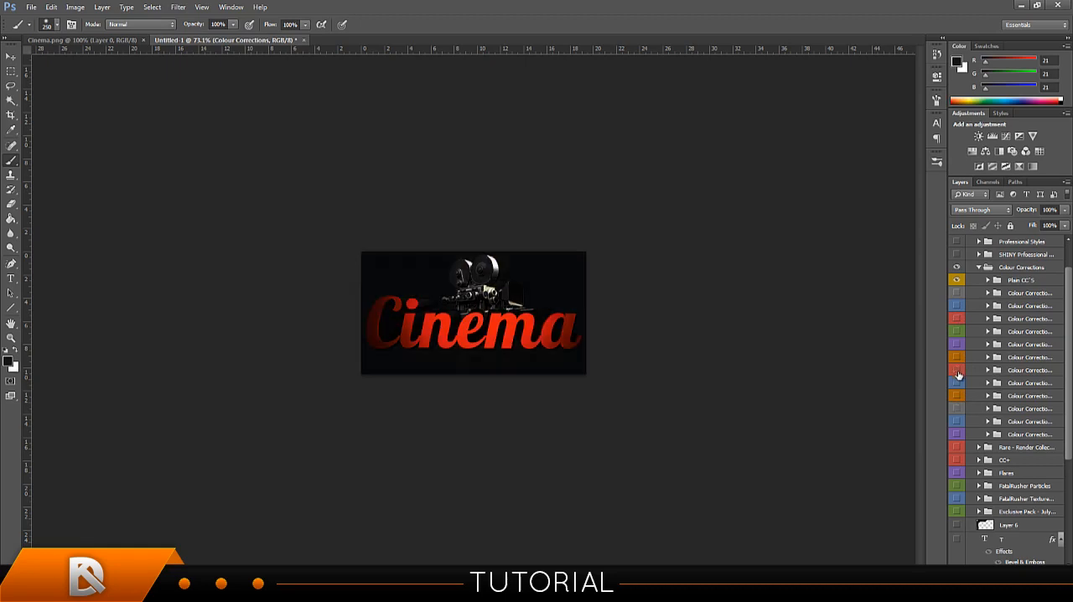
left_click(958, 374)
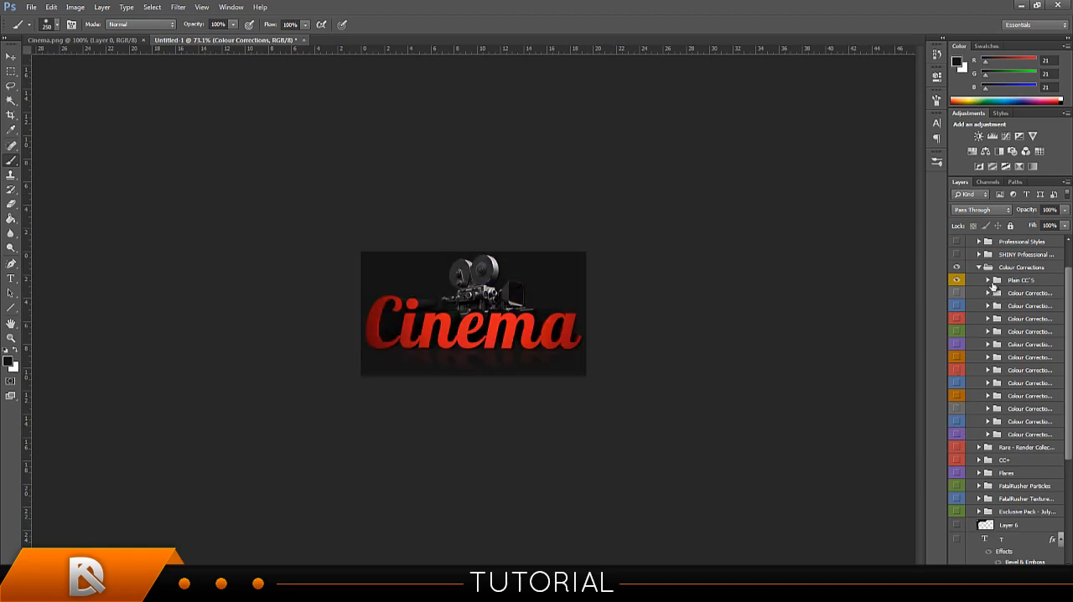
Expand the Plain CC'S group, preview RED BGS with and without its effect, and collapse the second Colour Corrections group.
left_click(987, 280)
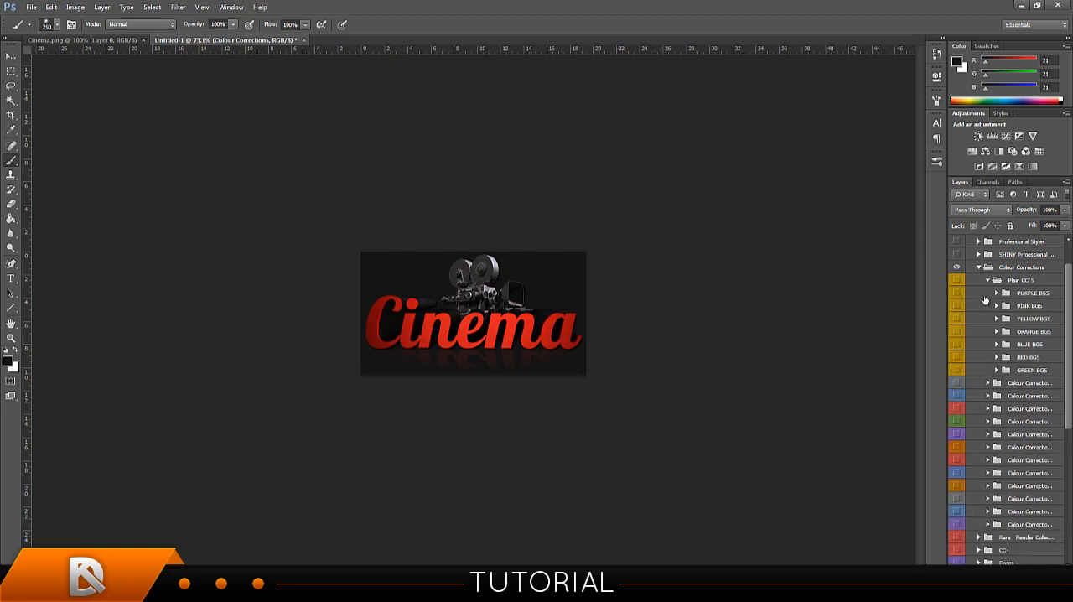
left_click(958, 359)
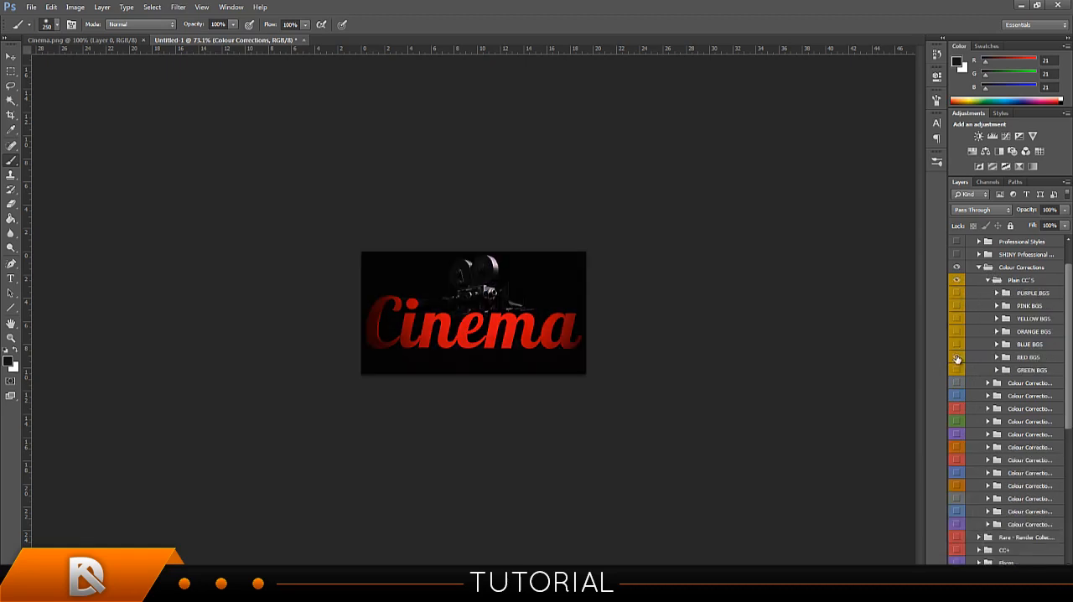
left_click(958, 358)
left_click(957, 359)
left_click(958, 359)
left_click(979, 267)
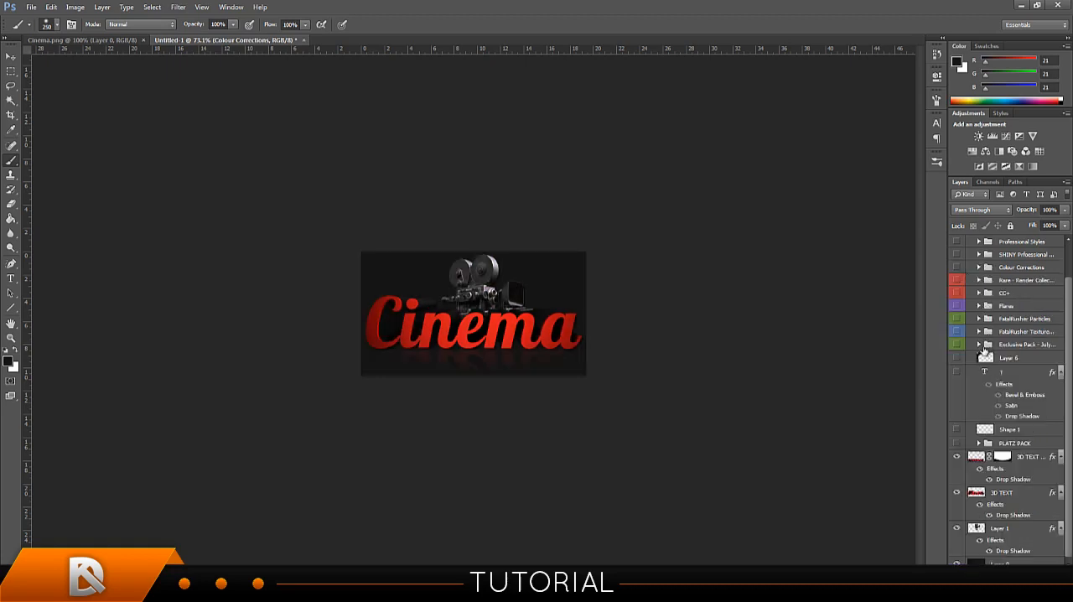
scroll(986, 350, "up", 2)
left_click(979, 307)
right_click(978, 307)
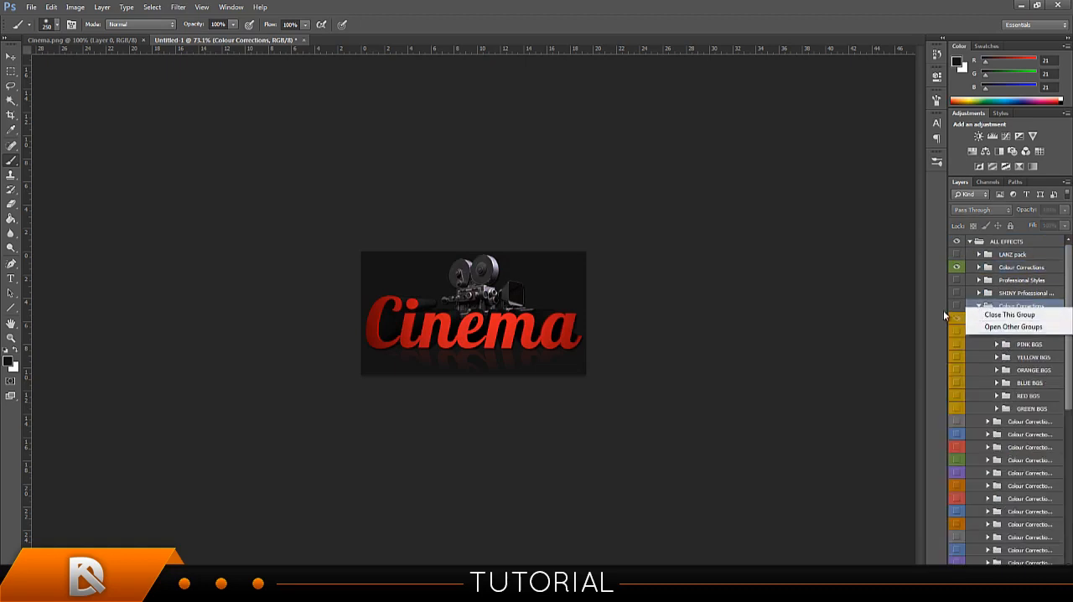
left_click(957, 288)
left_click(978, 307)
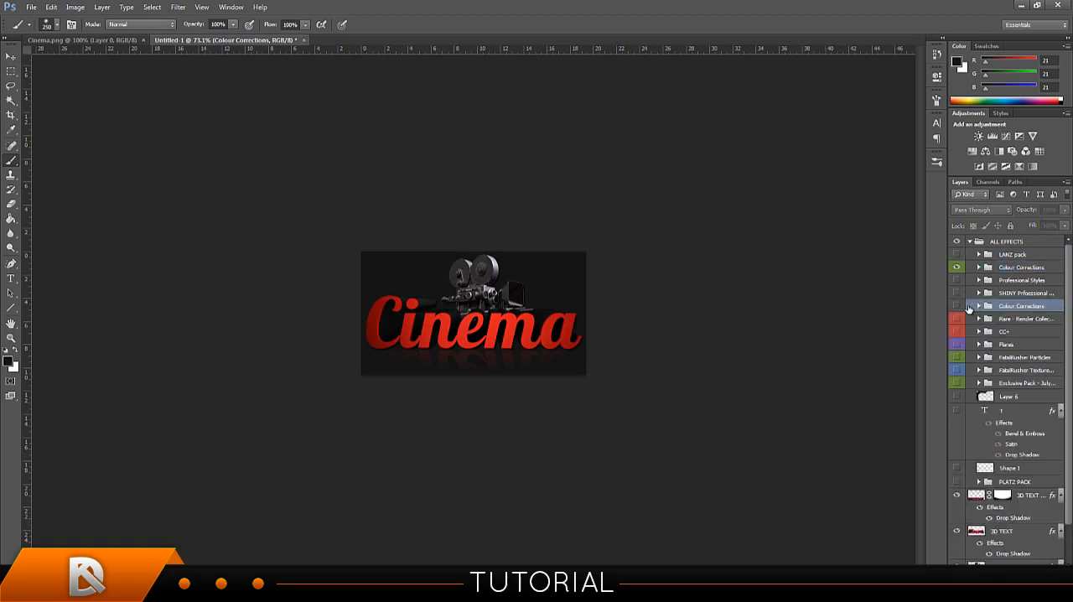
Expand For Manipulations in the first Colour Corrections group and preview its Red Dark group, leaving it hidden.
left_click(976, 268)
left_click(977, 267)
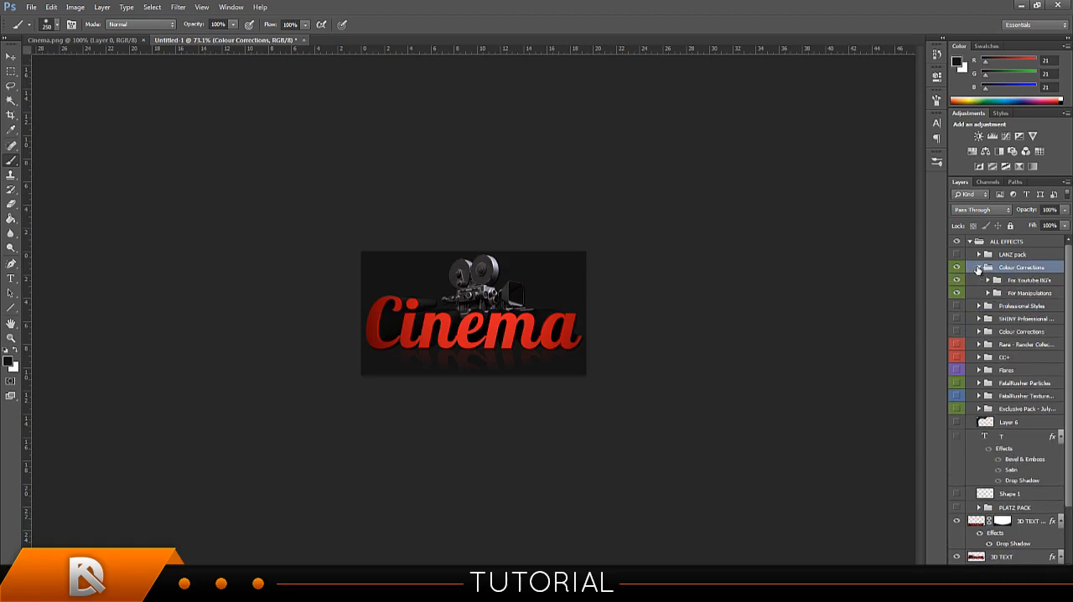
left_click(987, 294)
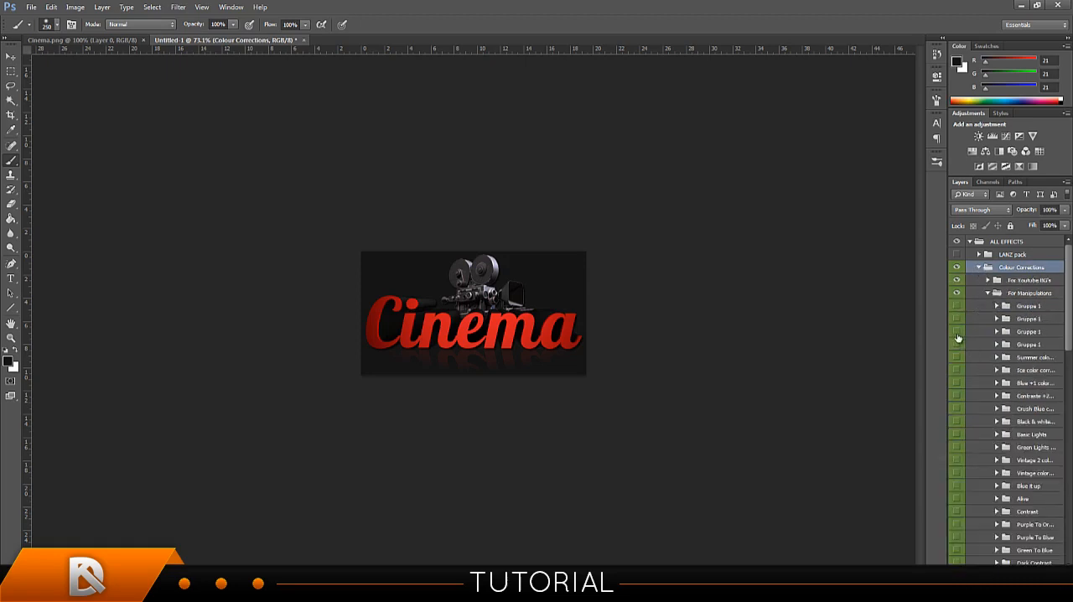
left_click(959, 370)
scroll(982, 416, "down", 10)
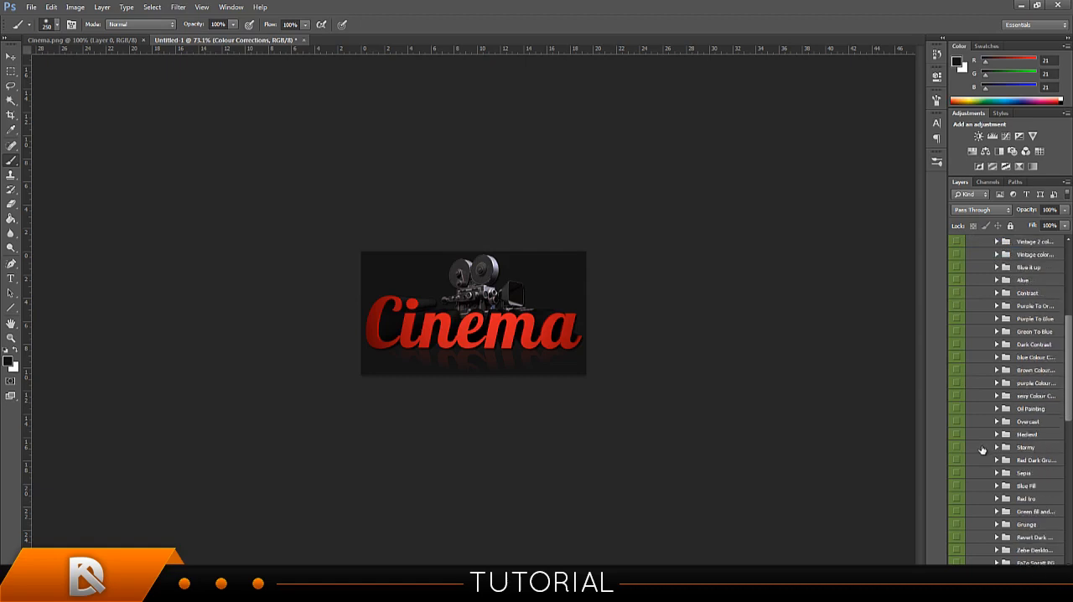
left_click(955, 360)
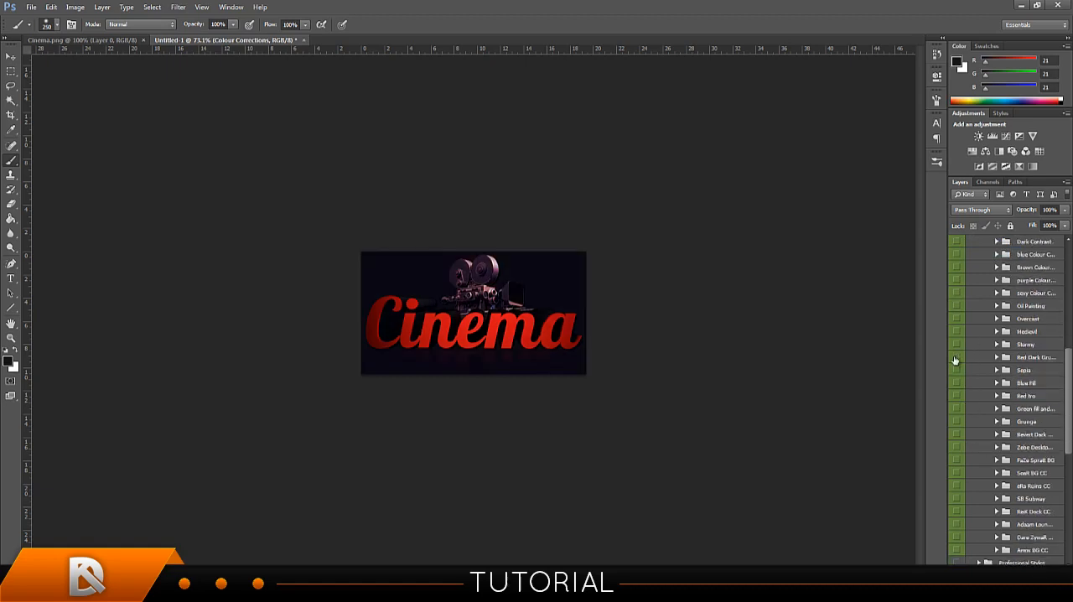
left_click(956, 359)
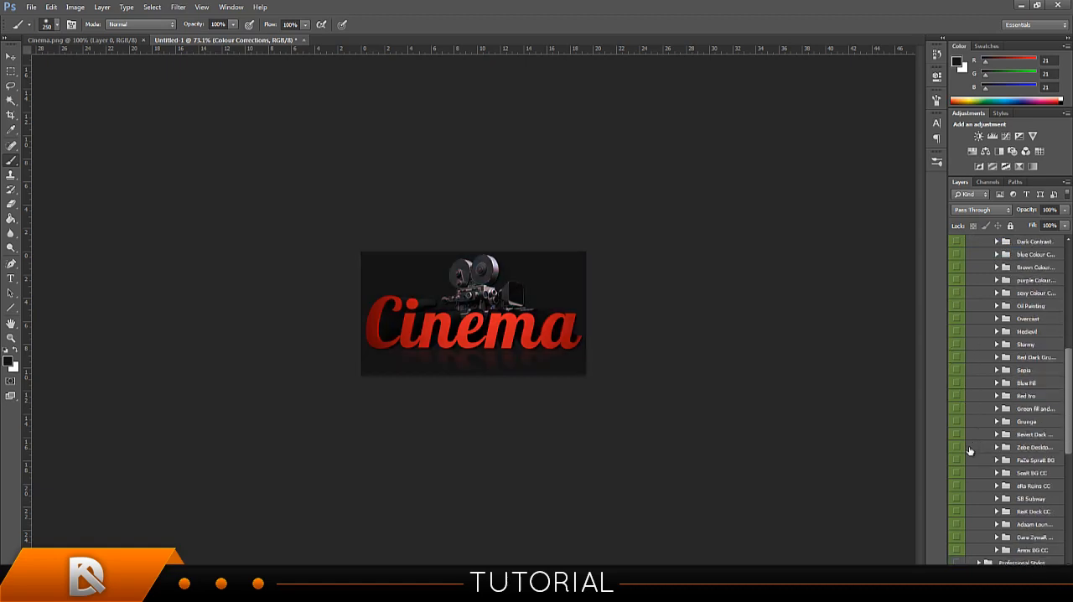
Preview the eRa Ruins CC, SoaR BG CC, SB Subway and neighbouring groups in For Manipulations, leaving each hidden.
left_click(953, 486)
left_click(953, 485)
left_click(954, 474)
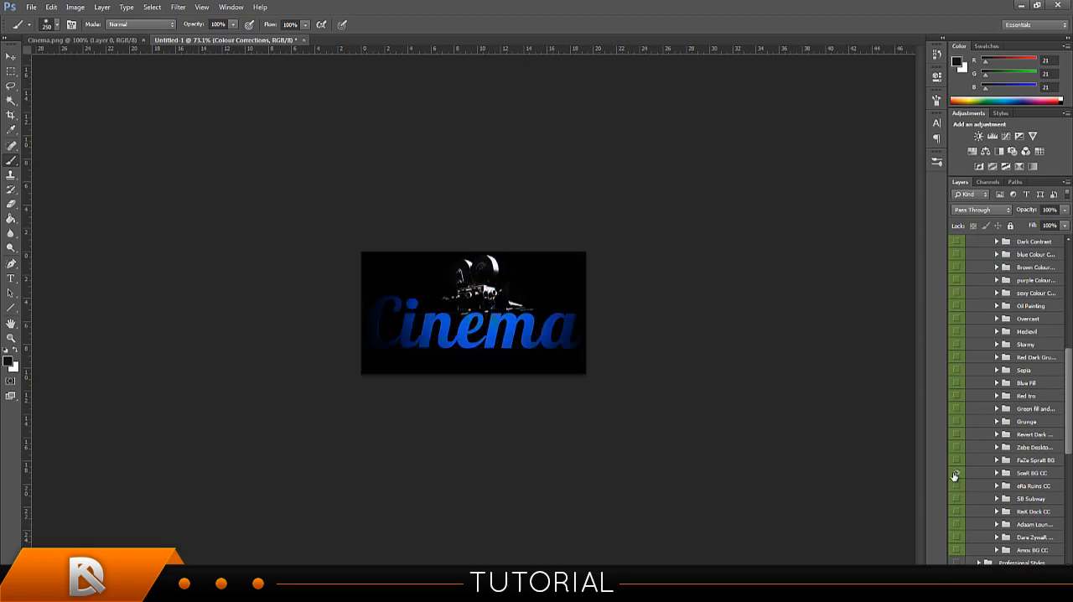
left_click(955, 473)
left_click(957, 498)
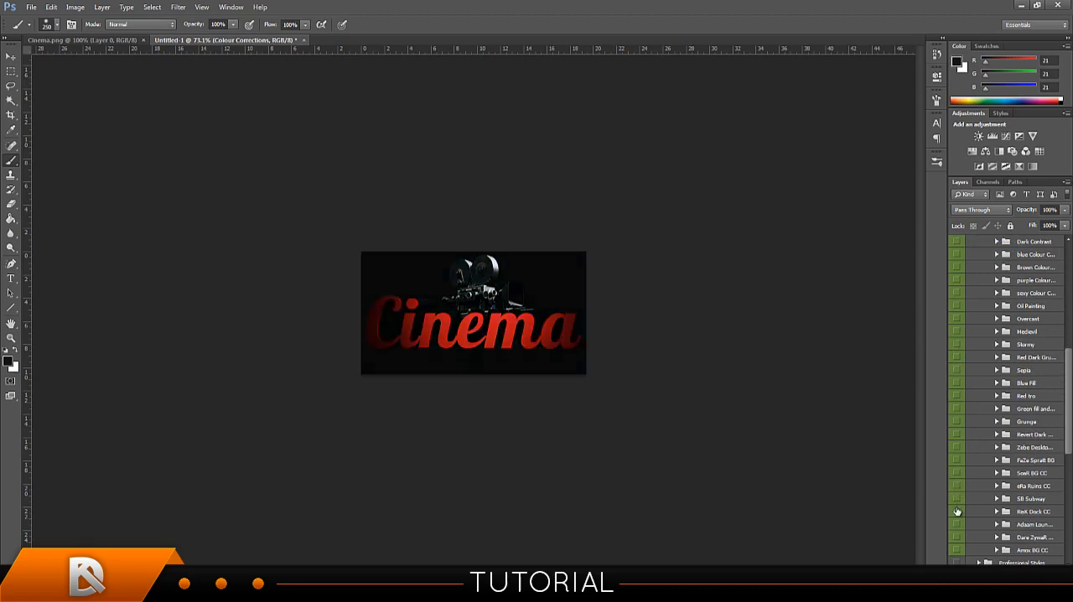
left_click(957, 508)
left_click(958, 524)
left_click(958, 525)
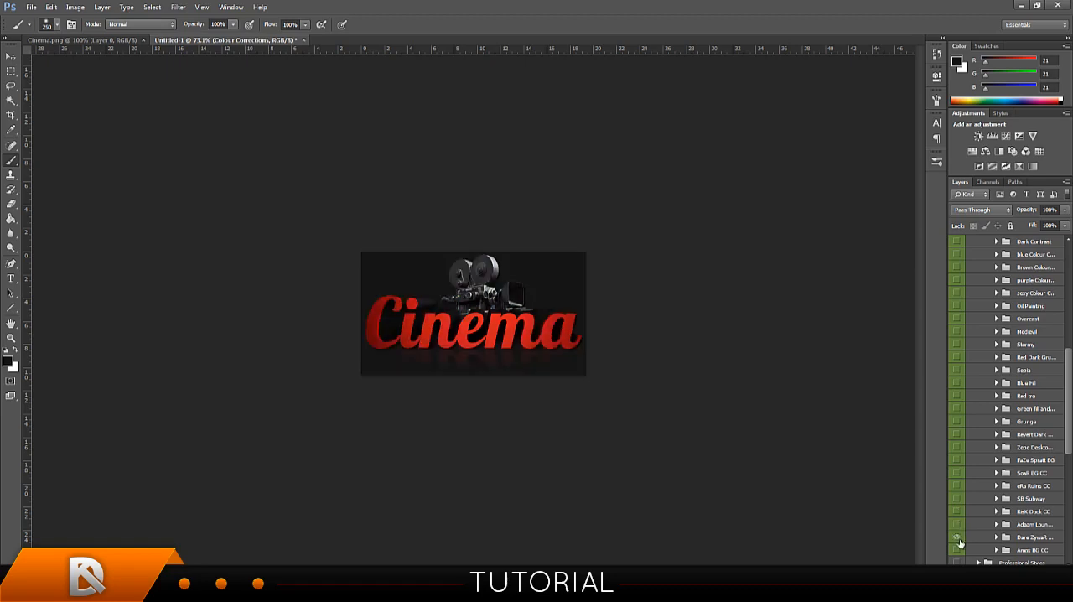
Compare the signature with and without the group directly above the last one in For Manipulations, leaving that group hidden.
left_click(959, 538)
left_click(959, 539)
left_click(958, 540)
left_click(958, 541)
left_click(958, 540)
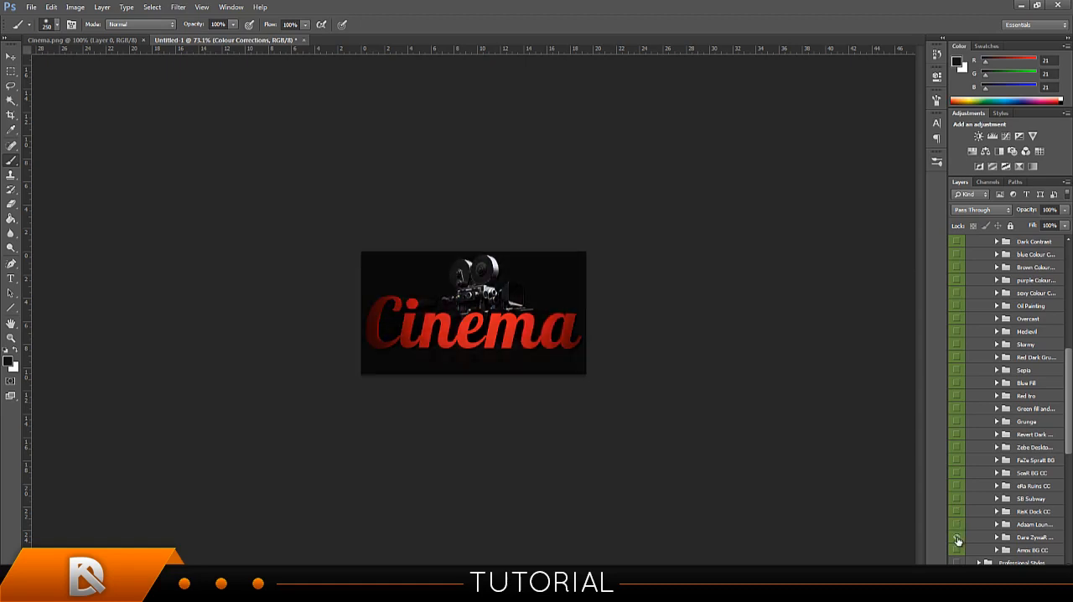
left_click(958, 540)
left_click(958, 540)
left_click(958, 541)
Preview the group directly below Blue Fill, leave it hidden, and collapse the For Manipulations group.
scroll(980, 445, "up", 3)
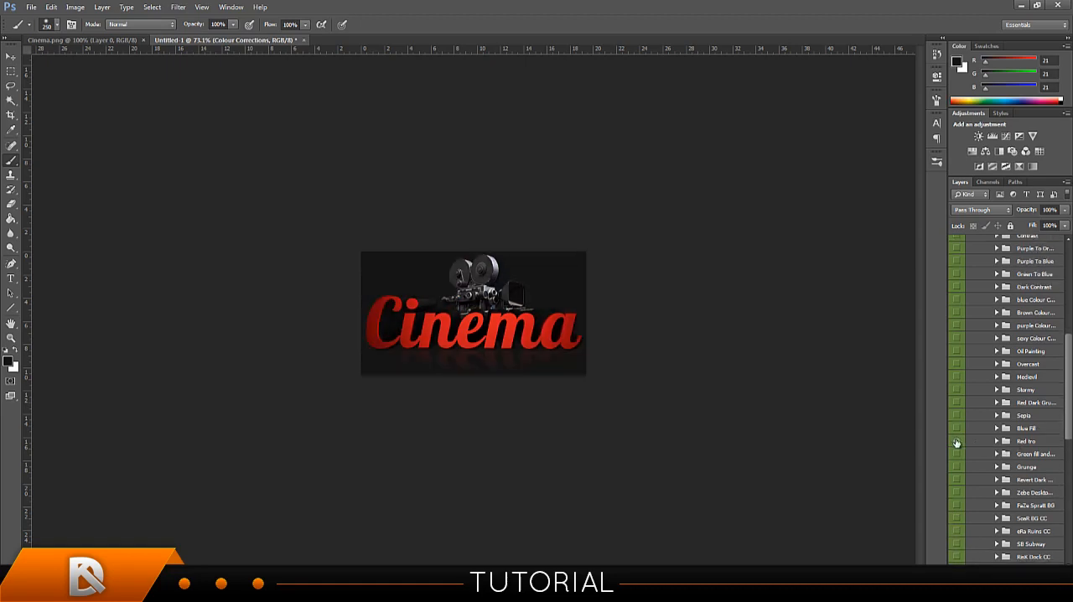
left_click(957, 443)
left_click(957, 443)
scroll(978, 335, "up", 10)
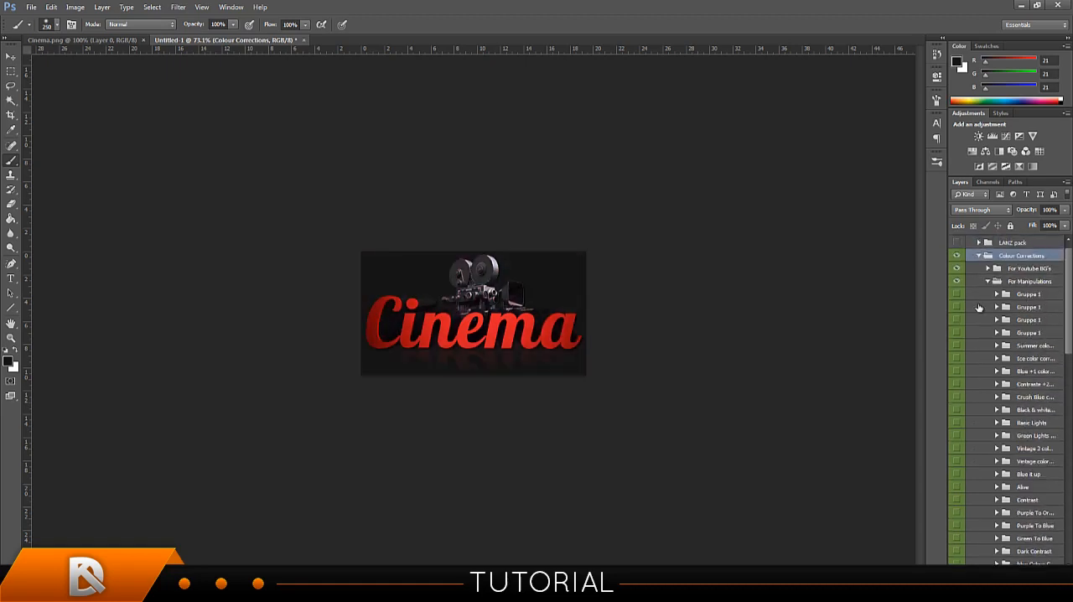
left_click(988, 283)
Reopen For Youtube BG's, preview the second FaZe group, and show and select the FaZe BG CC group.
left_click(986, 269)
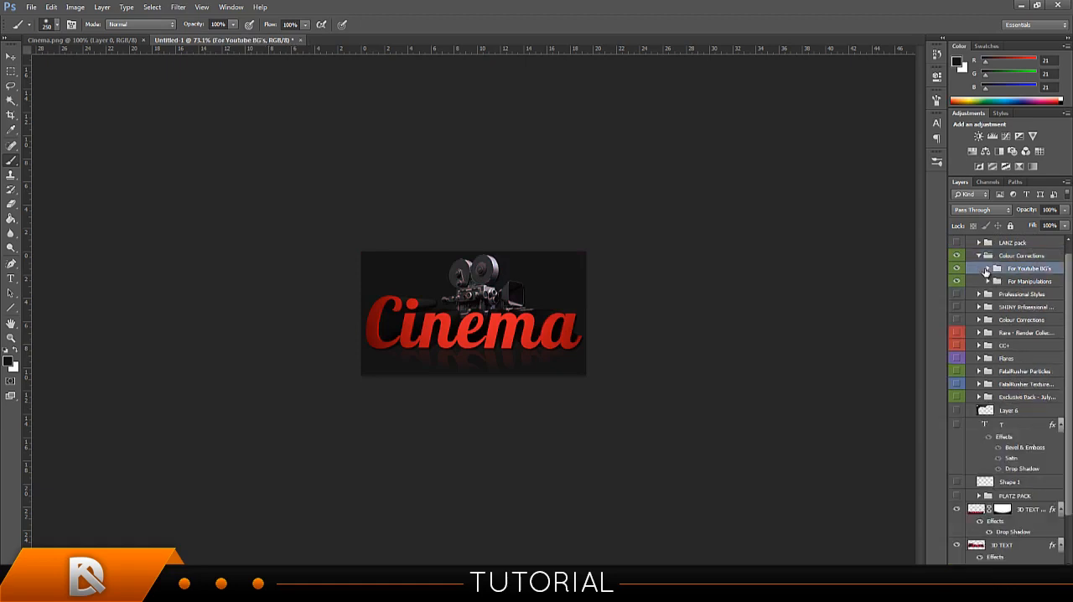
left_click(988, 269)
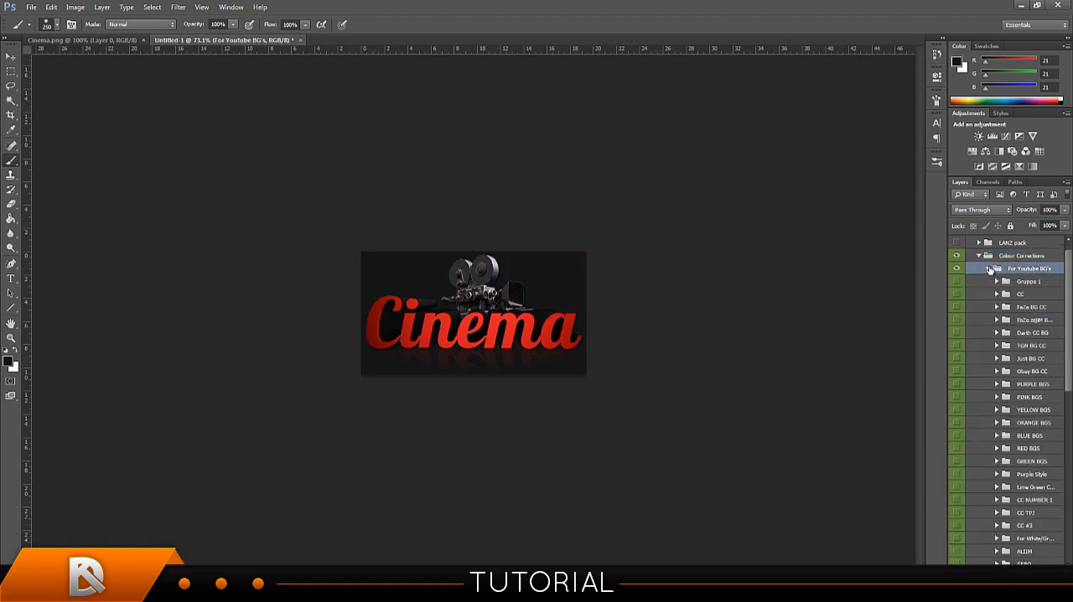
left_click(957, 319)
left_click(957, 319)
left_click(956, 307)
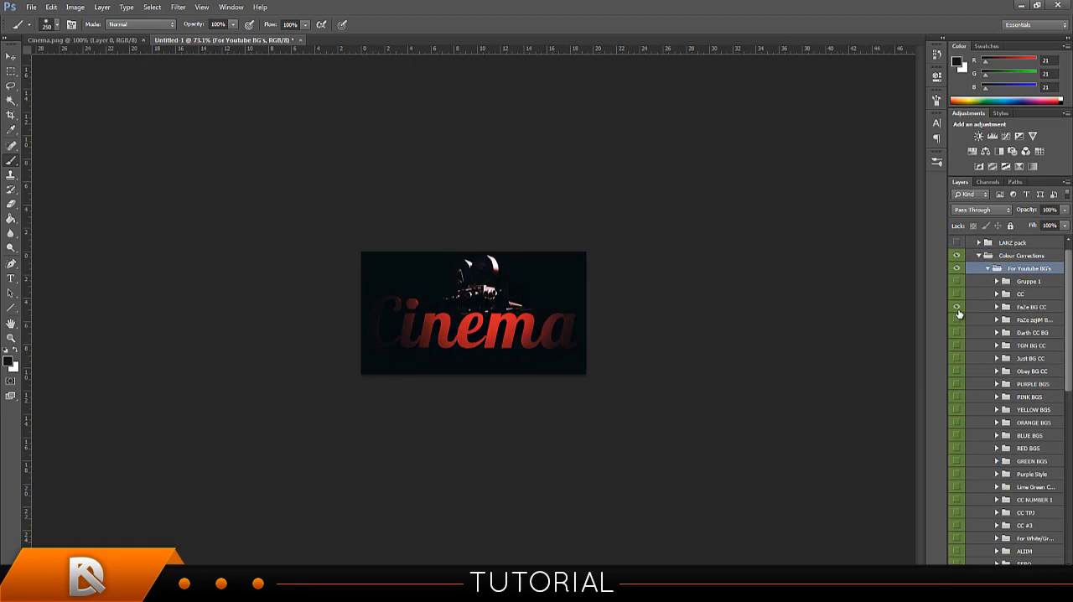
left_click(1016, 310)
Add a layer mask to FaZe BG CC, undo a trial dab at the centre, and reduce the brush to 150 px.
left_click(997, 576)
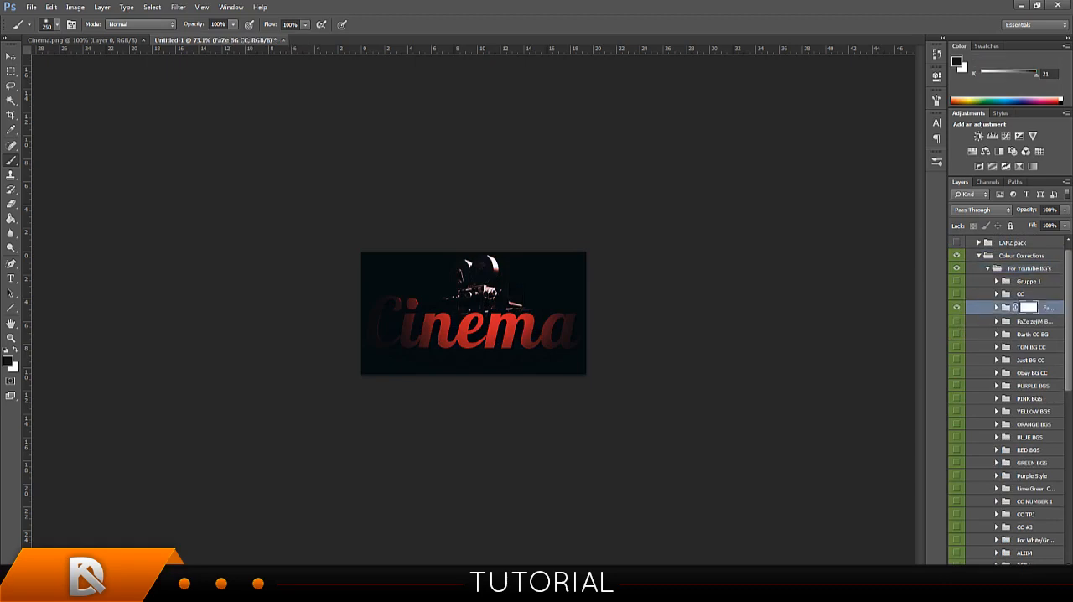
left_click(478, 314)
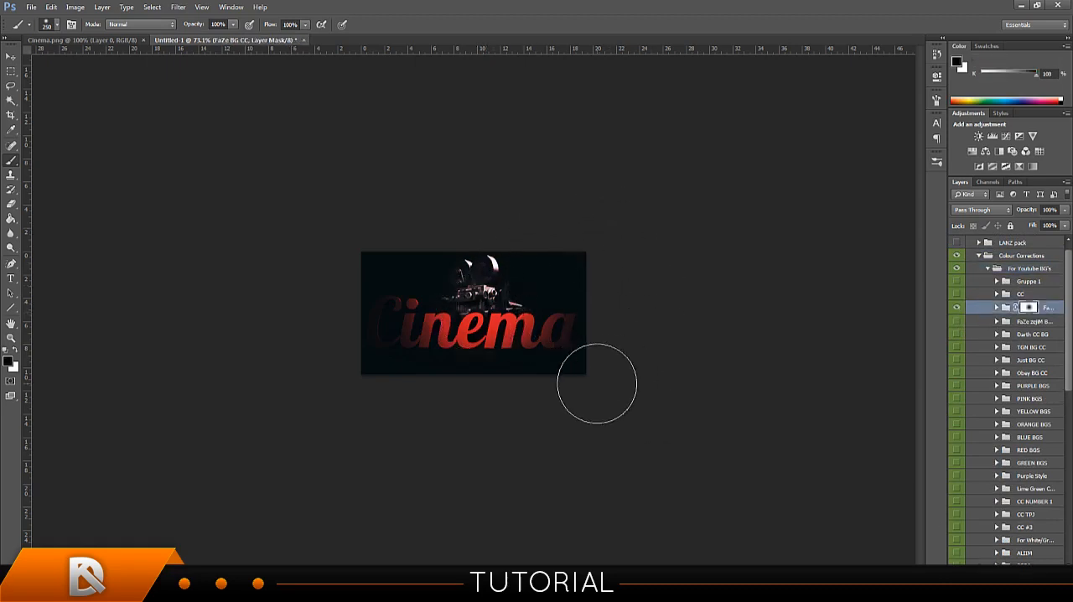
key("ctrl+z")
key("bracketleft")
key("bracketleft")
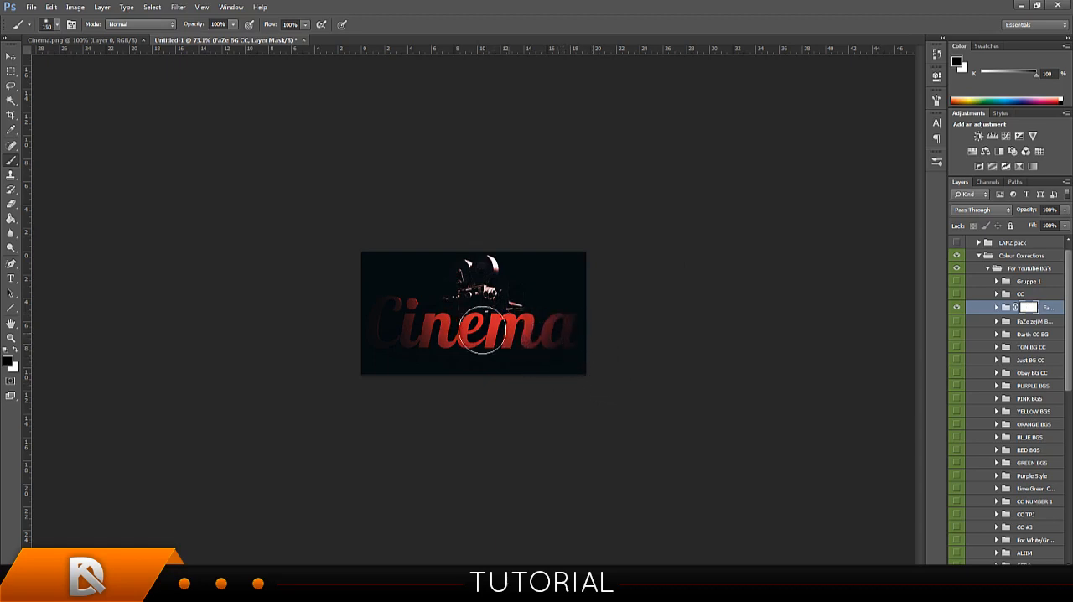
Paint black on the FaZe BG CC mask across the Cinema letters, shrinking the brush to 125 px, and delete the mask.
left_click(478, 327)
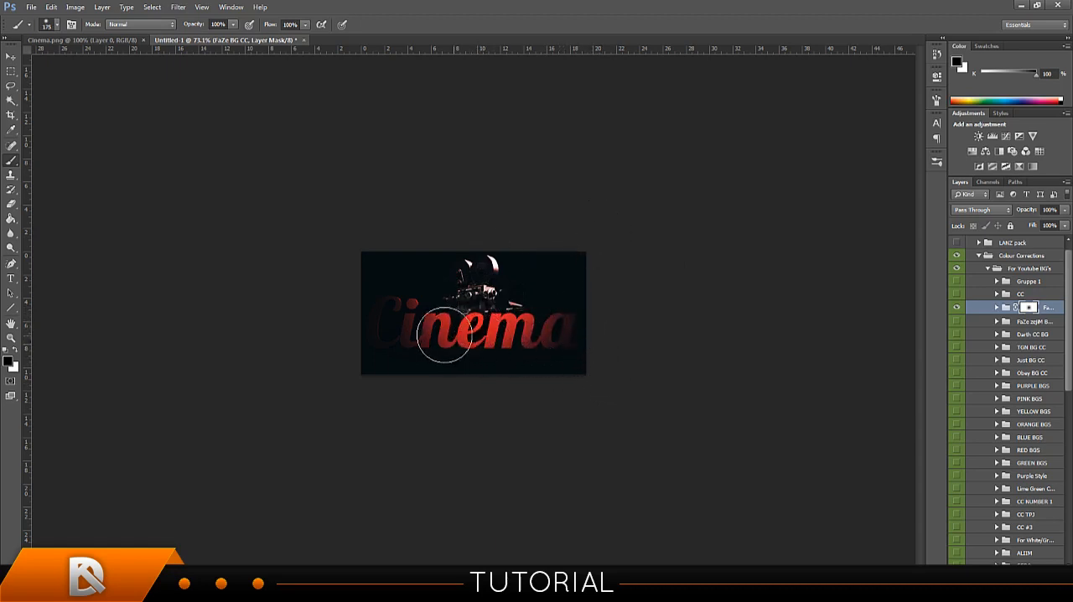
key("bracketleft")
key("bracketleft")
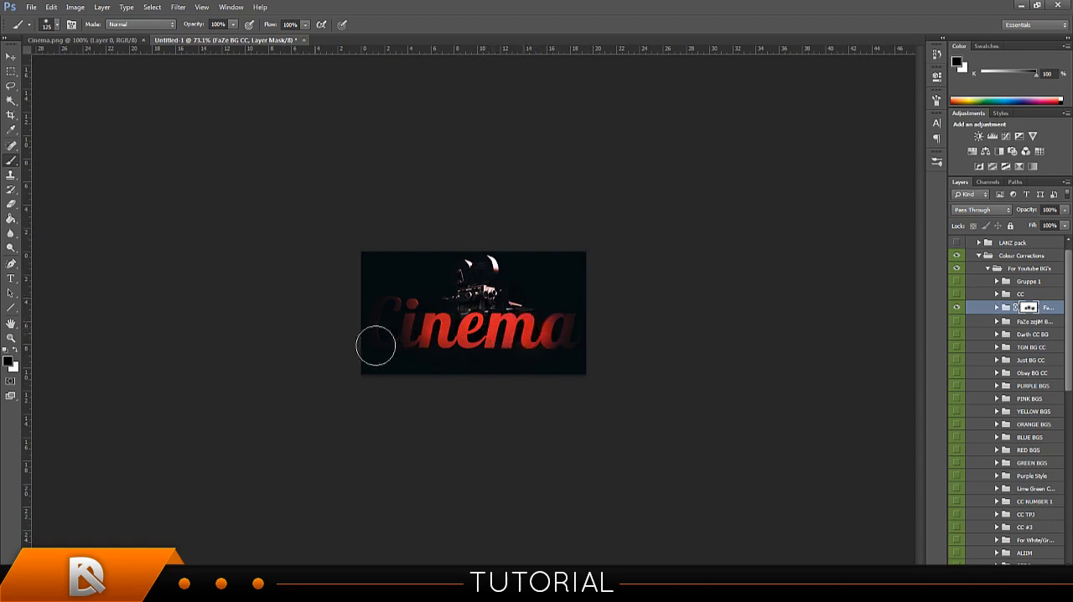
mouse_move(377, 343)
left_mouse_down()
mouse_move(414, 331)
mouse_move(406, 324)
left_mouse_up()
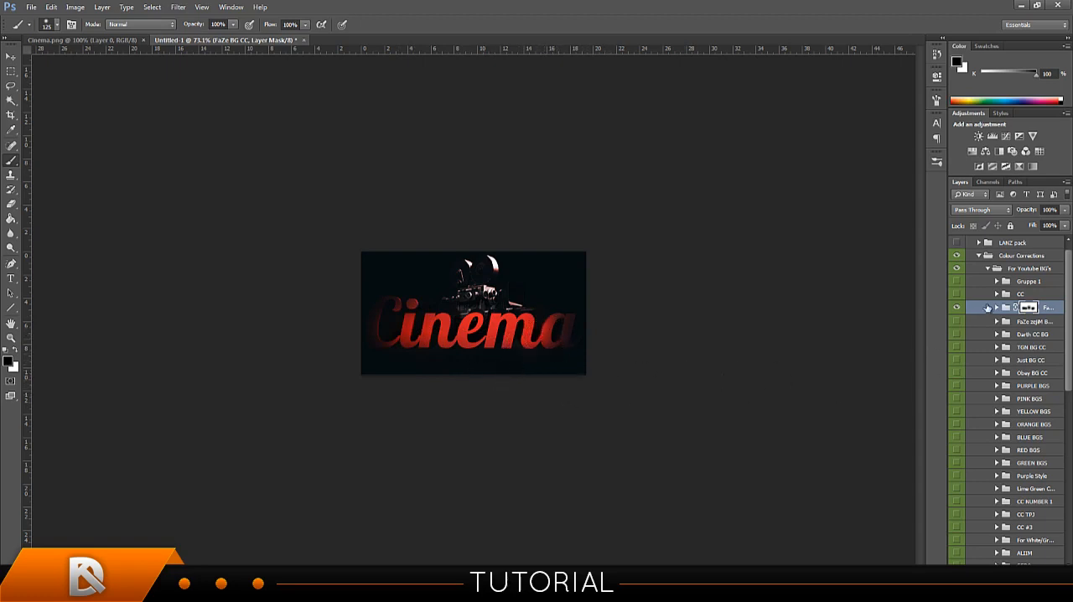
right_click(1027, 307)
left_click(1028, 326)
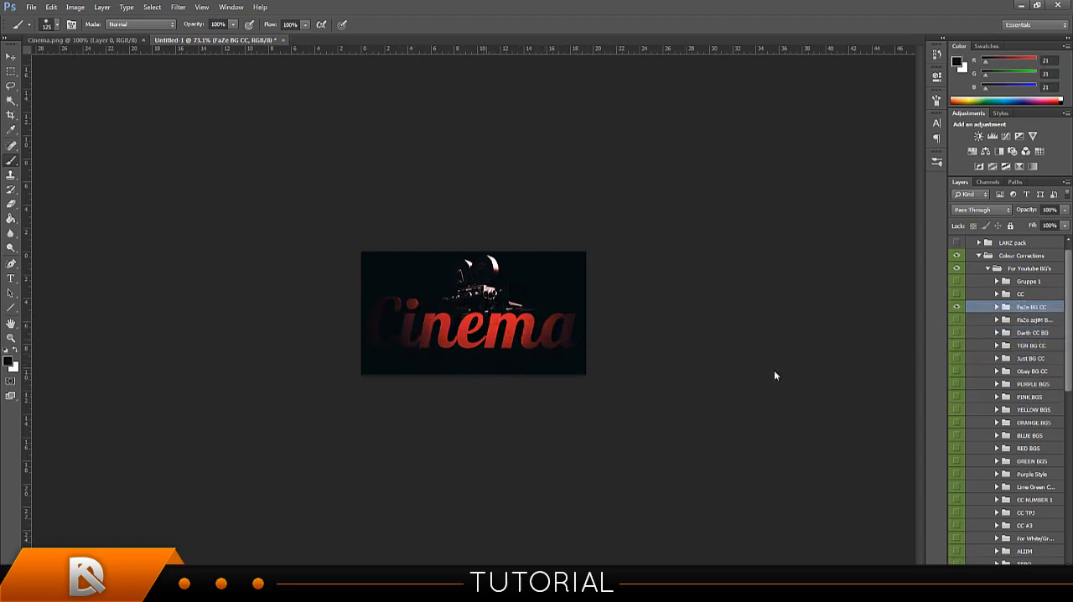
Add a new layer mask to FaZe BG CC and dab black at the centre, just below the camera, with a 200 px brush.
left_click(999, 573)
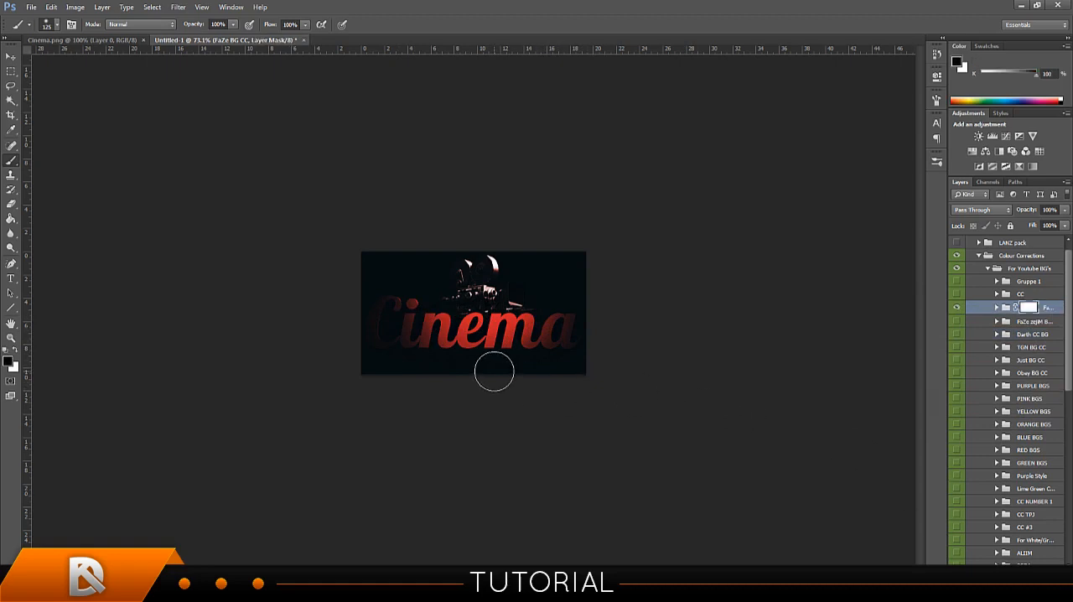
key("bracketright")
key("bracketright")
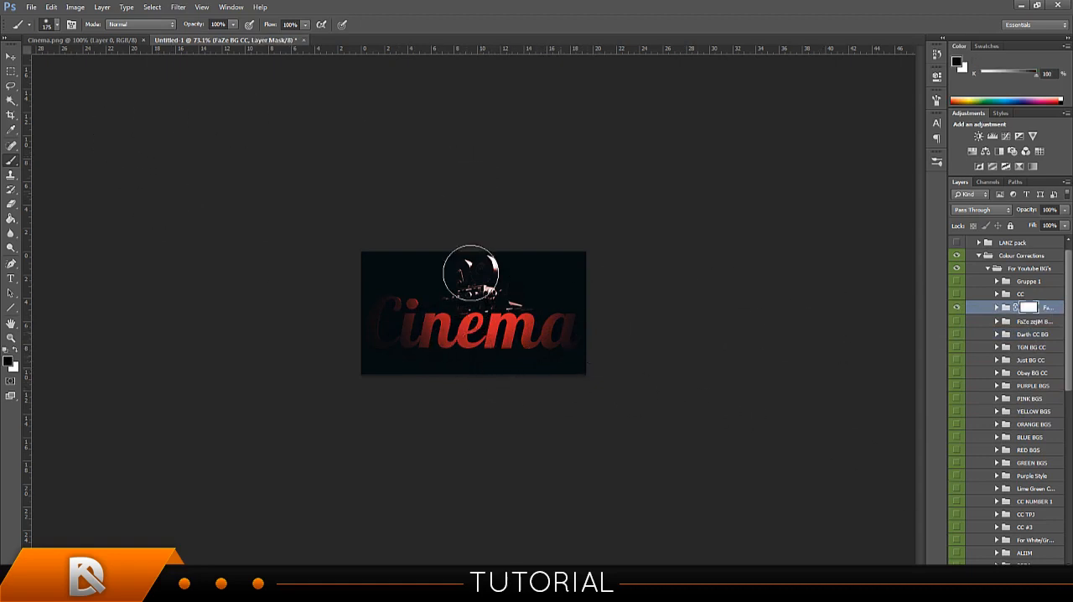
key("bracketright")
left_click(478, 317)
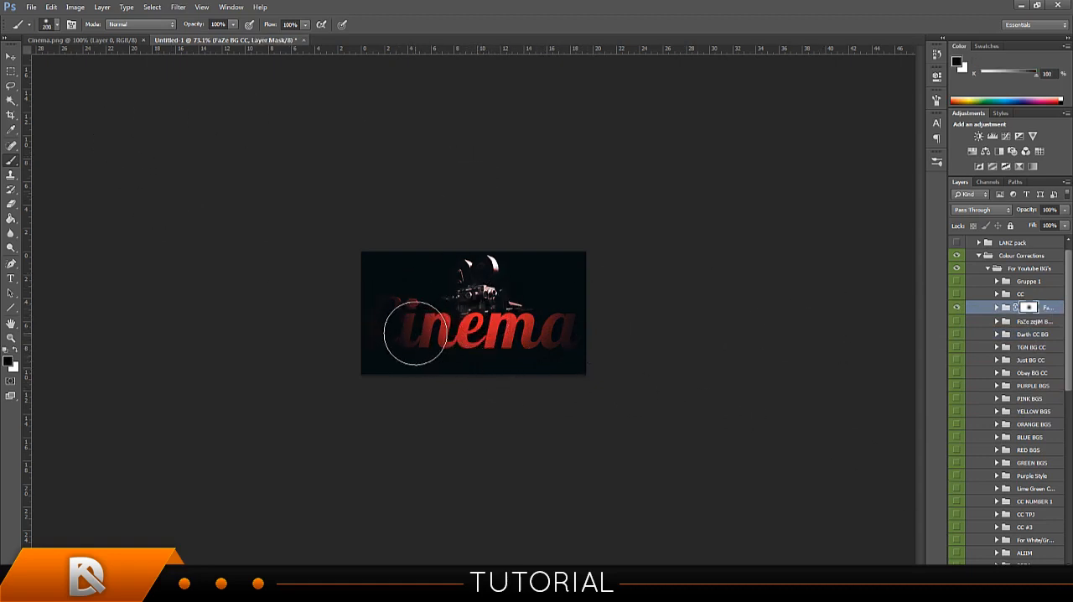
Paint black on the FaZe BG CC mask over the Cinema letters, first dabbing at 175 px and then stroking across at 125 px.
key("bracketleft")
left_click(415, 330)
left_click(528, 334)
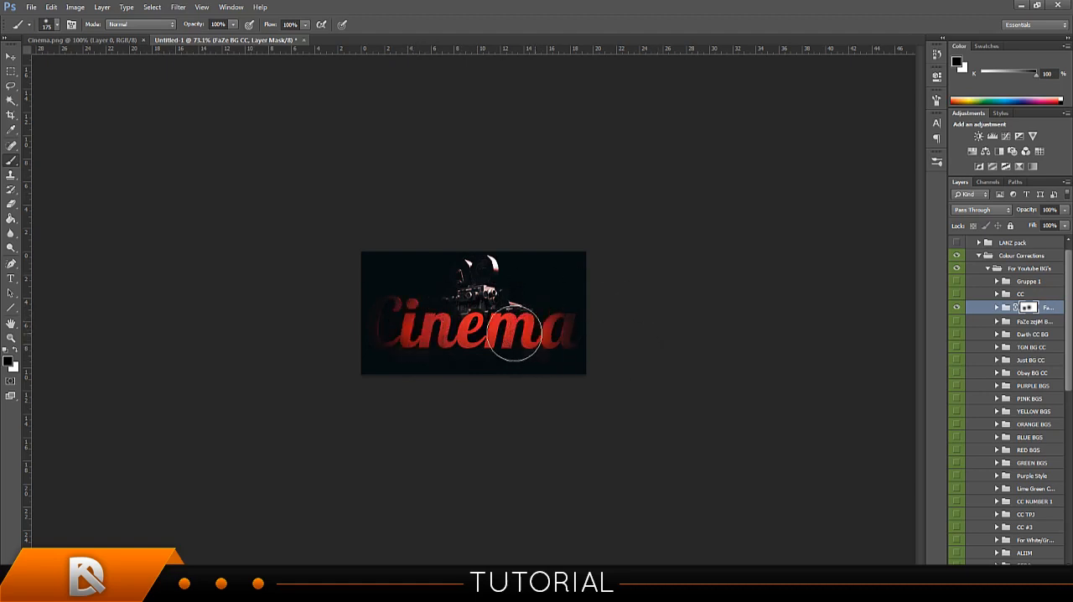
left_click(394, 327)
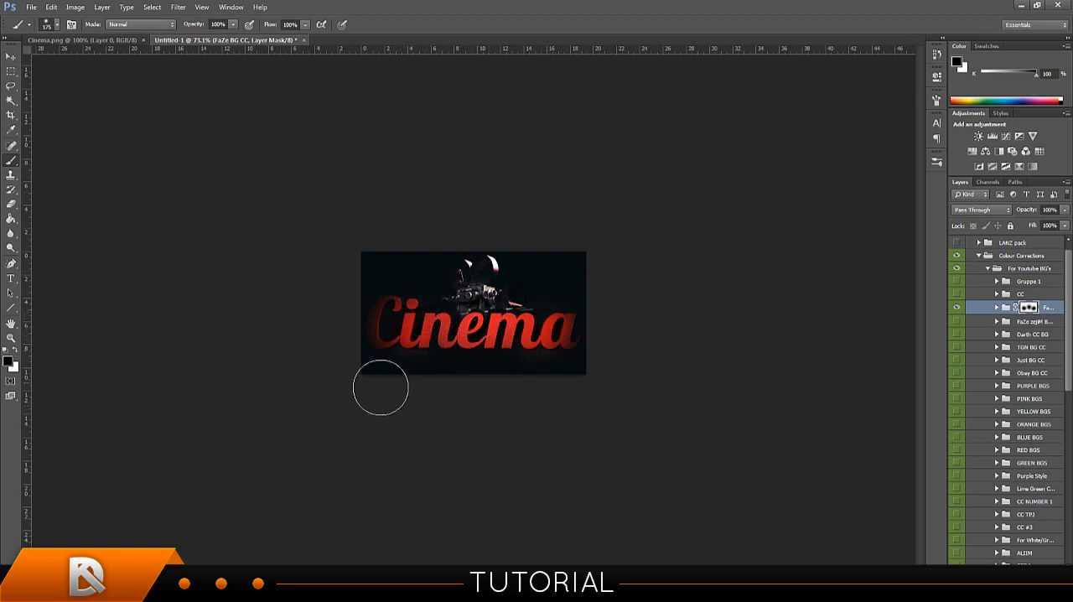
key("bracketleft")
key("bracketleft")
left_click_drag(526, 337, 400, 331)
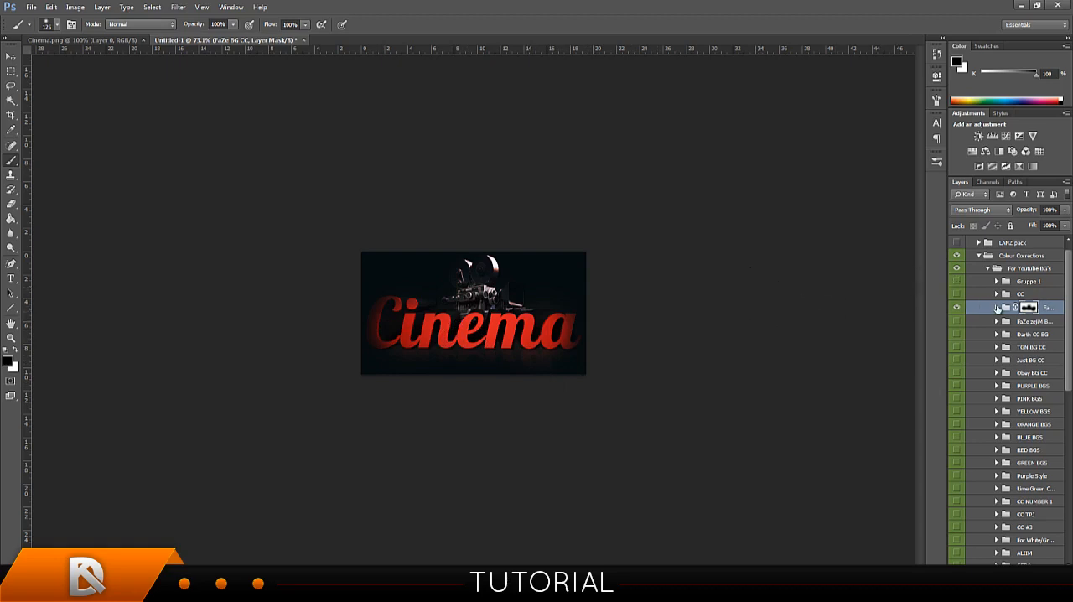
Collapse the Colour Corrections groups, then expand and show the Exclusive Pack group with its locked red background layer hidden.
left_click(986, 268)
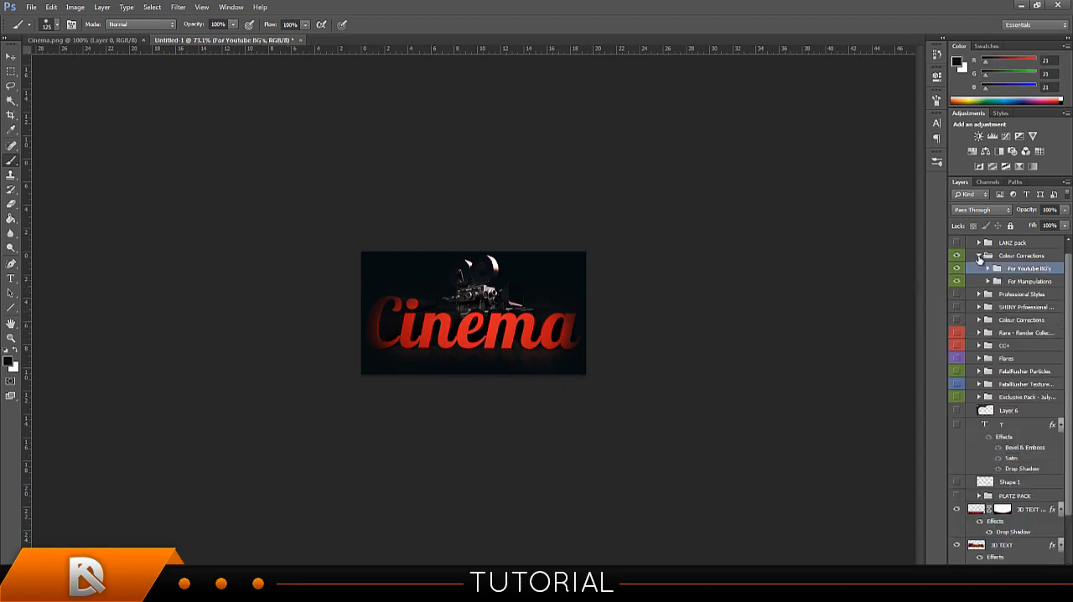
left_click(978, 255)
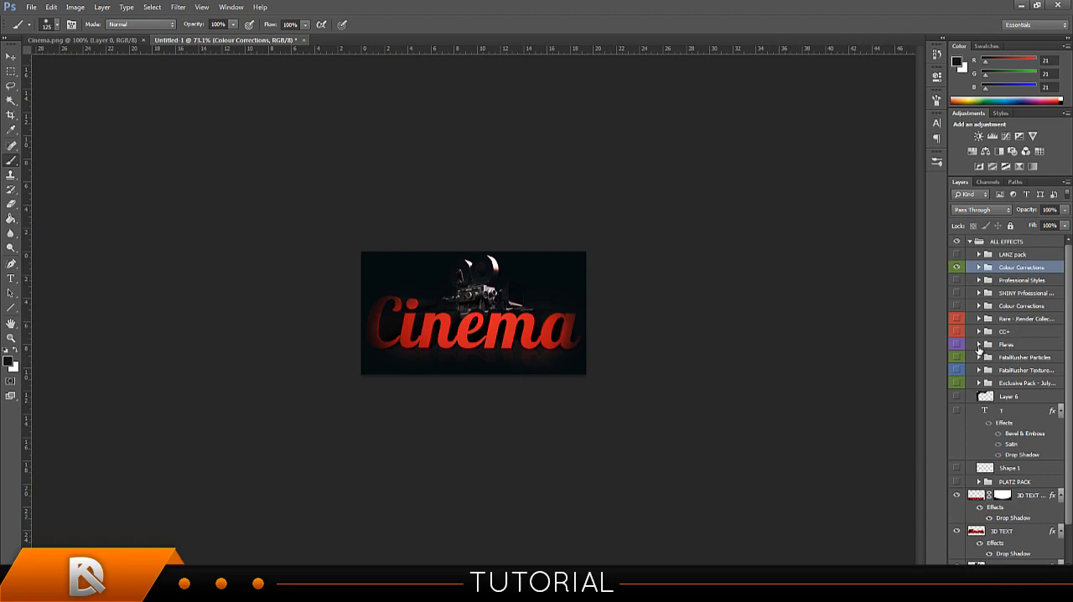
left_click(977, 383)
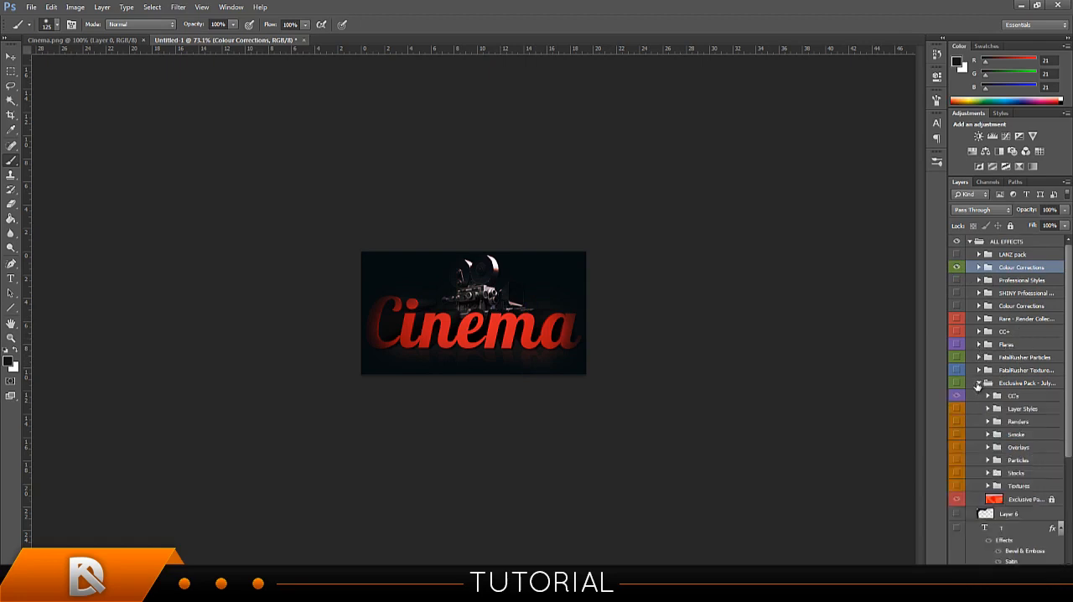
left_click(956, 383)
left_click(957, 501)
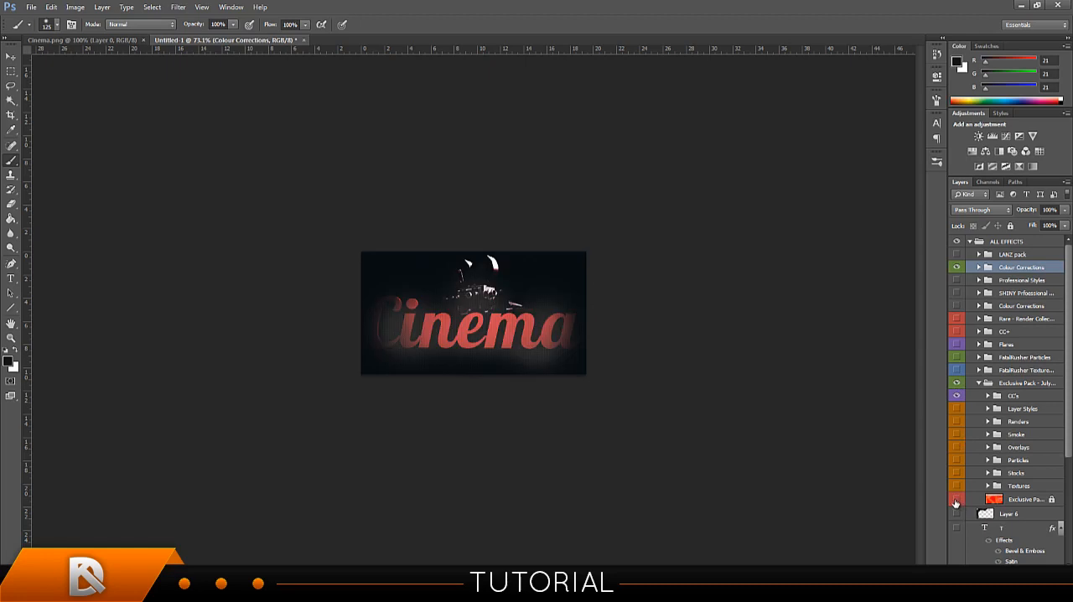
Set the opacity of the CC's group in the Exclusive Pack to 32%.
left_click(1009, 400)
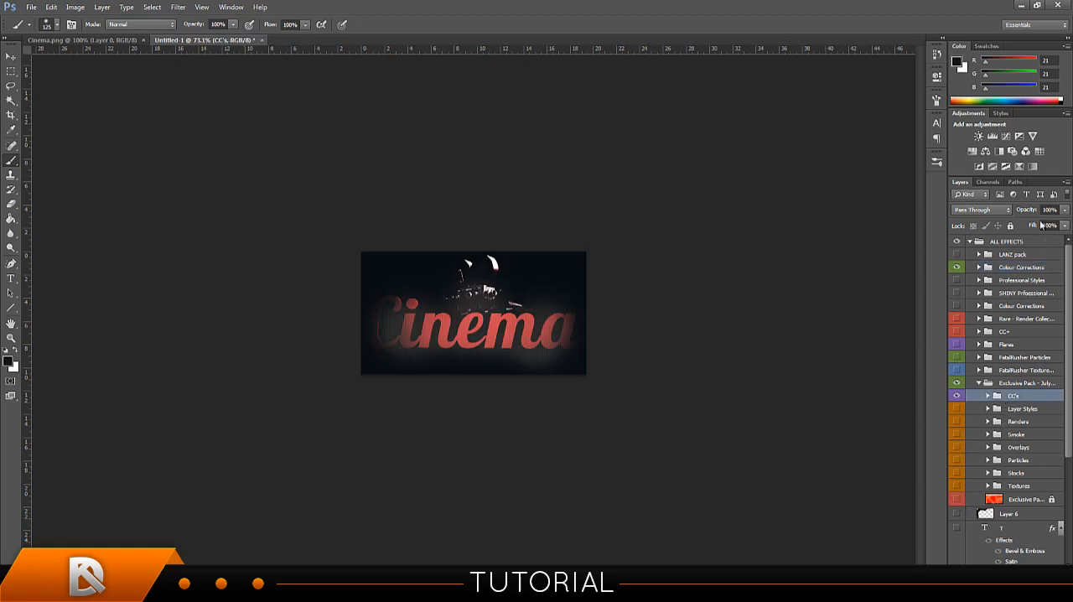
left_click_drag(1010, 212, 850, 223)
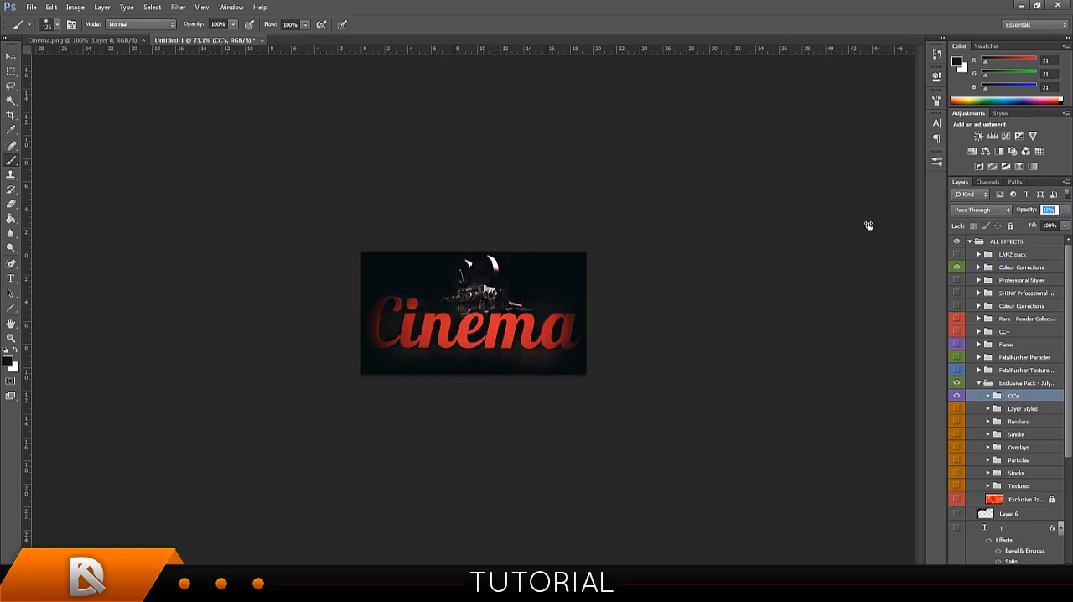
left_click_drag(869, 226, 869, 225)
Add a layer mask to the CC's group, paint black around the canvas edges, and collapse the Exclusive Pack group.
left_click(999, 573)
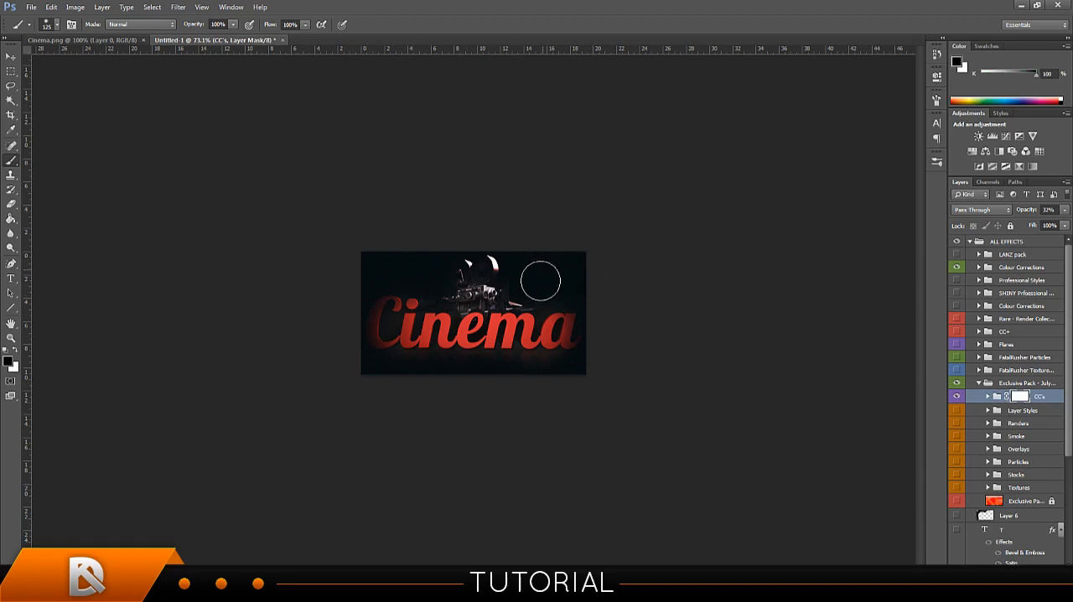
mouse_move(386, 259)
left_mouse_down()
mouse_move(332, 293)
mouse_move(333, 309)
left_mouse_up()
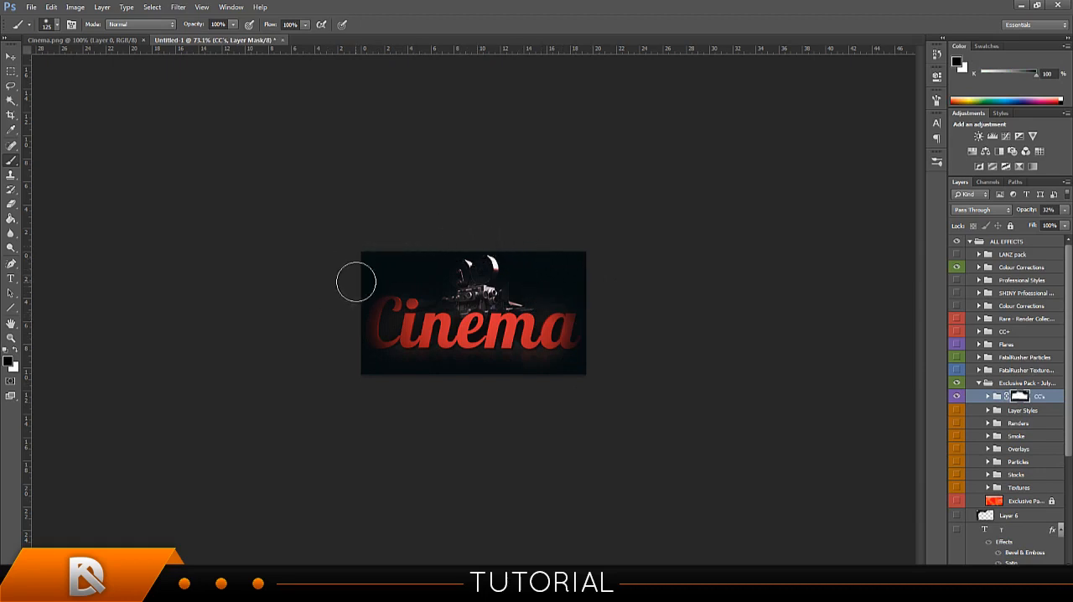
left_click(1032, 212)
left_click(980, 384)
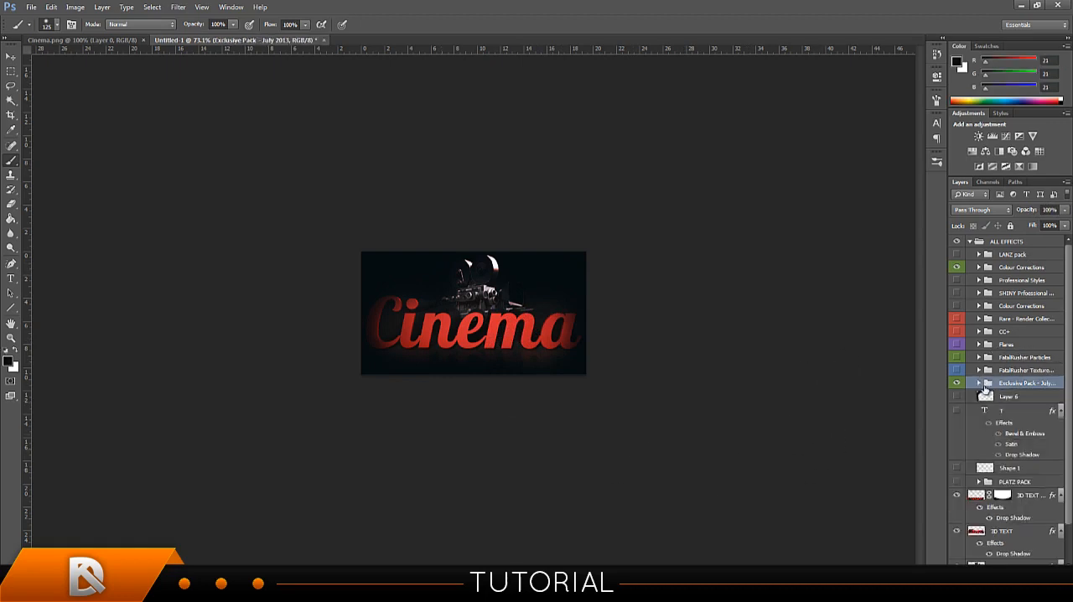
Show Flare 2 from the Flares group and move it to the middle of the canvas, along the top of the Cinema letters.
left_click(978, 344)
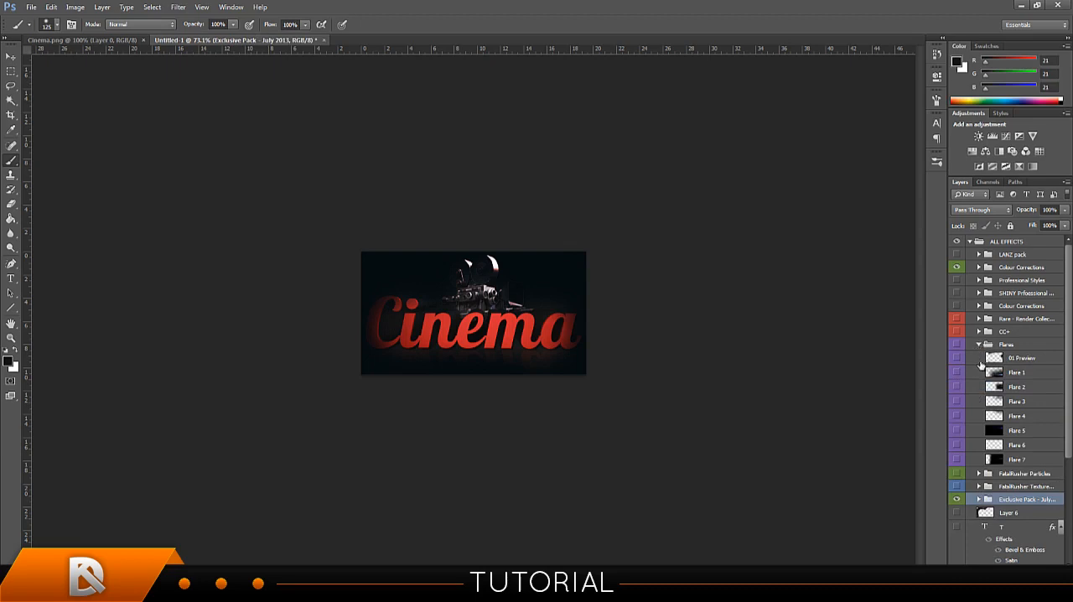
left_click(957, 386)
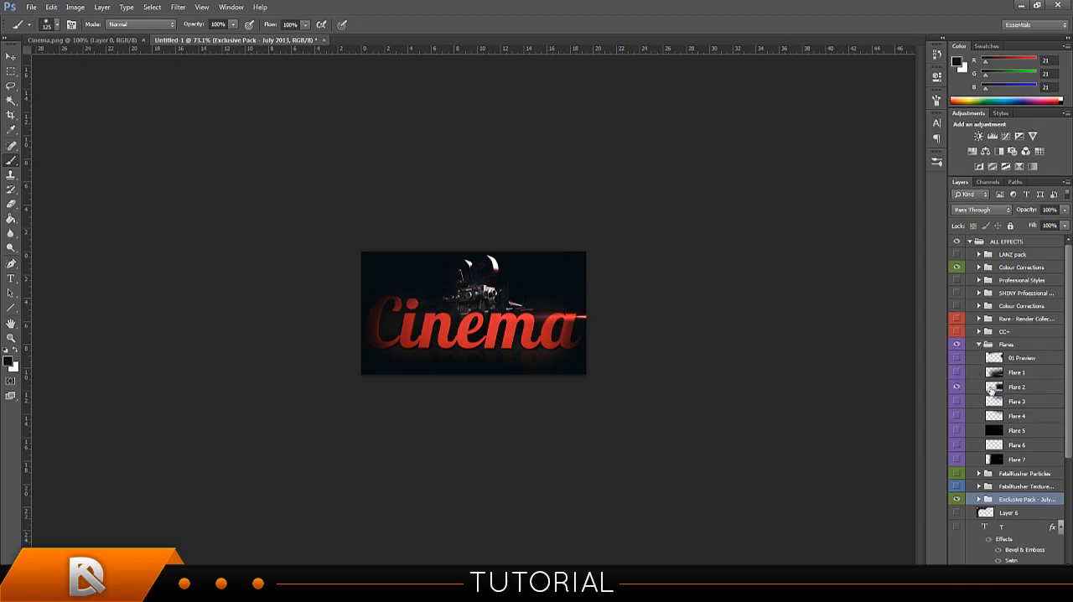
left_click(994, 389)
left_click(11, 56)
left_click_drag(544, 291, 433, 287)
mouse_move(504, 282)
left_mouse_down()
mouse_move(529, 282)
mouse_move(518, 280)
left_mouse_up()
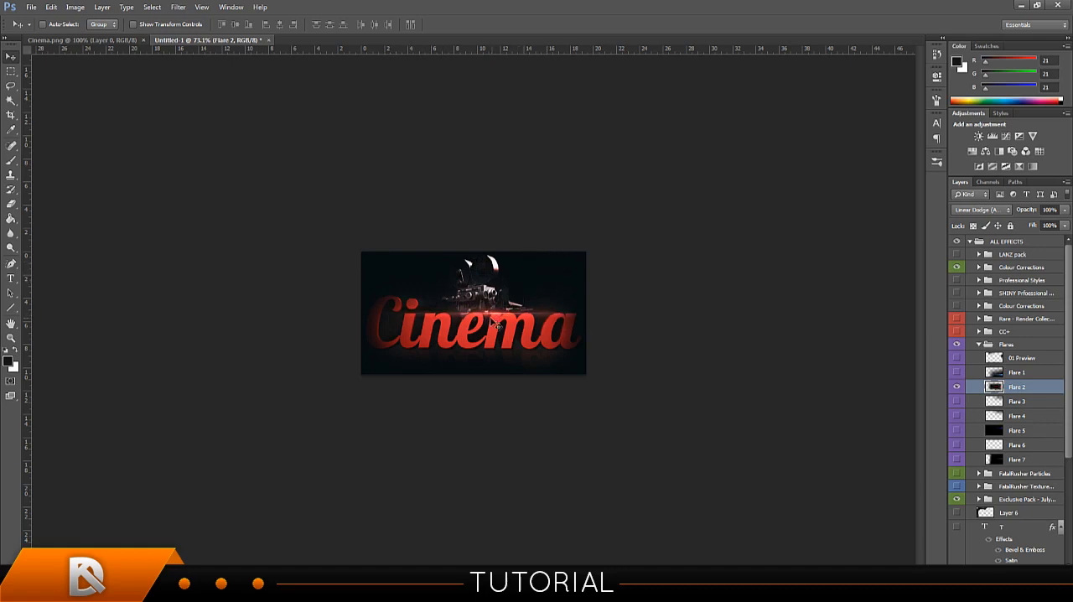
left_click_drag(498, 317, 500, 319)
Add a layer mask to Flare 2 and paint black over the part of the flare covering the lower Cinema letters.
left_click(995, 575)
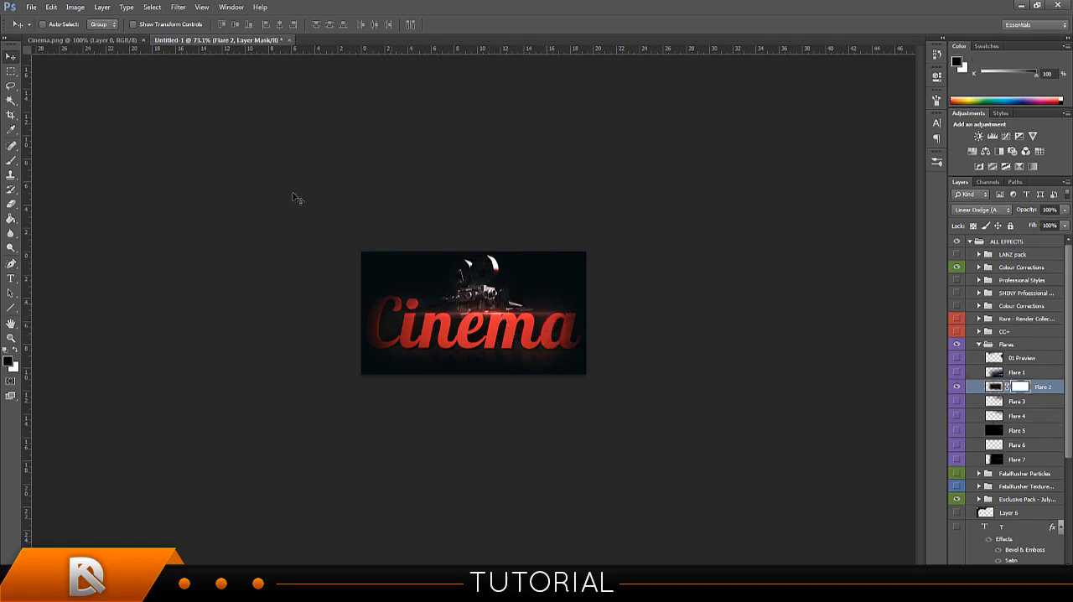
left_click(11, 160)
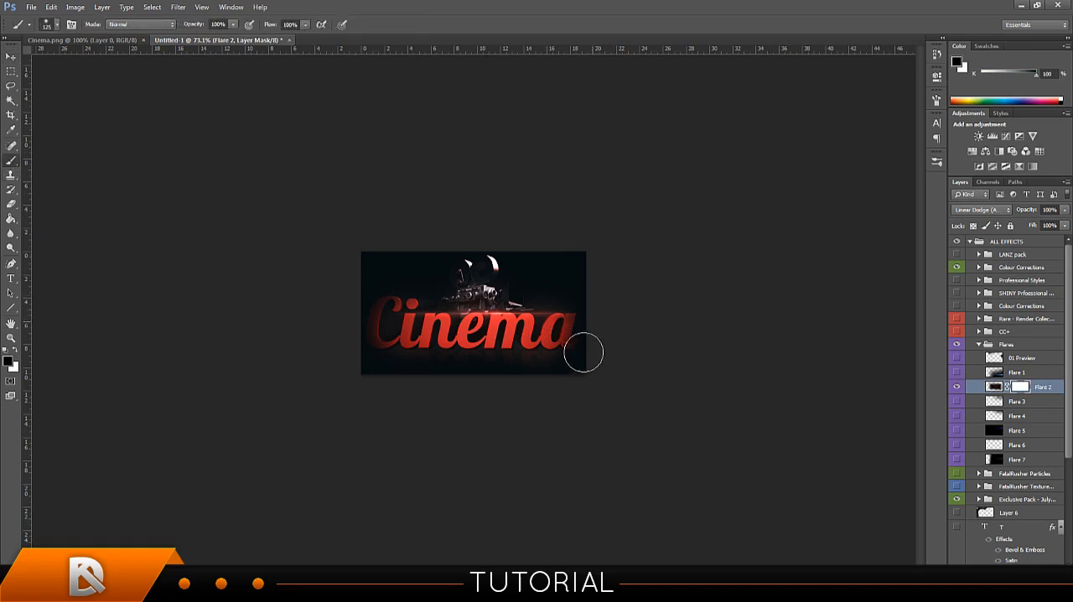
mouse_move(394, 339)
left_mouse_down()
mouse_move(380, 327)
mouse_move(544, 411)
left_mouse_up()
left_click(11, 57)
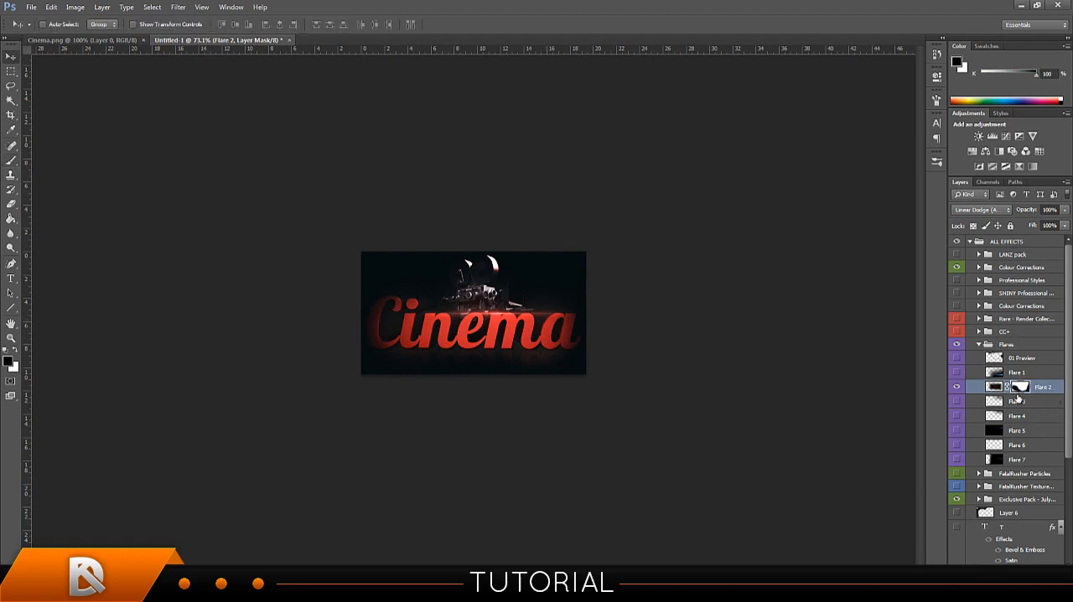
Try Flare 4 and then Flare 5 at different positions around the Cinema text, and hide both layers.
left_click(1010, 416)
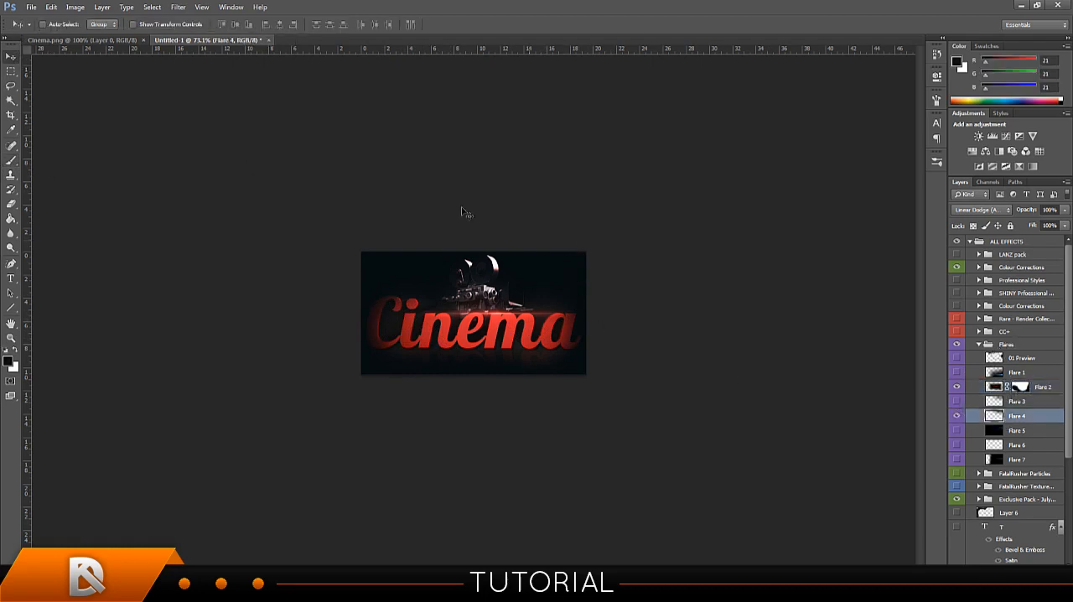
left_click_drag(520, 287, 520, 364)
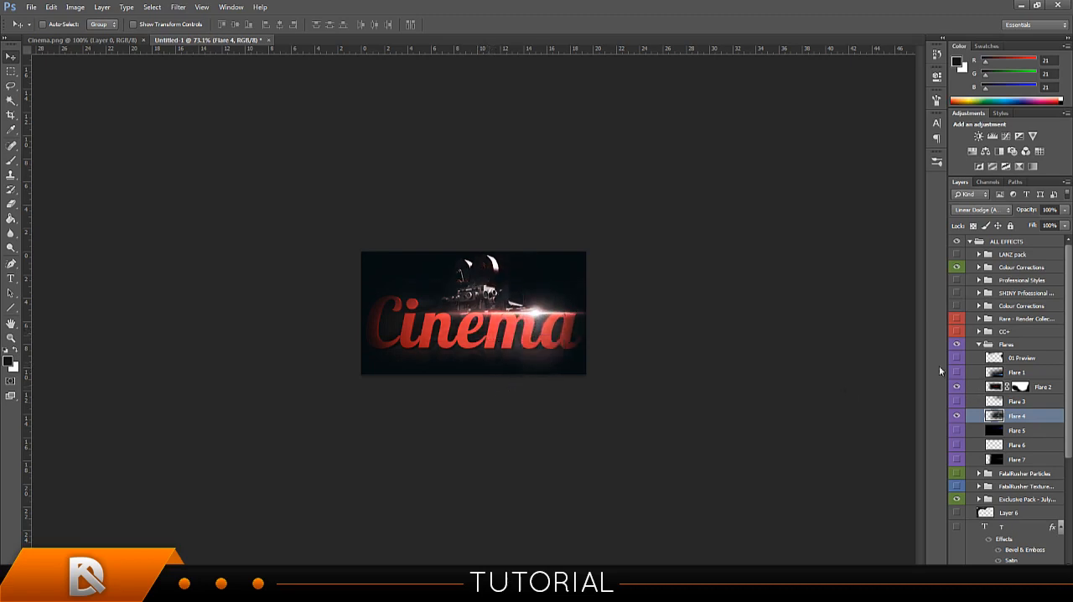
left_click(957, 416)
left_click(956, 430)
left_click(1017, 430)
left_click_drag(553, 289, 592, 341)
left_click(953, 430)
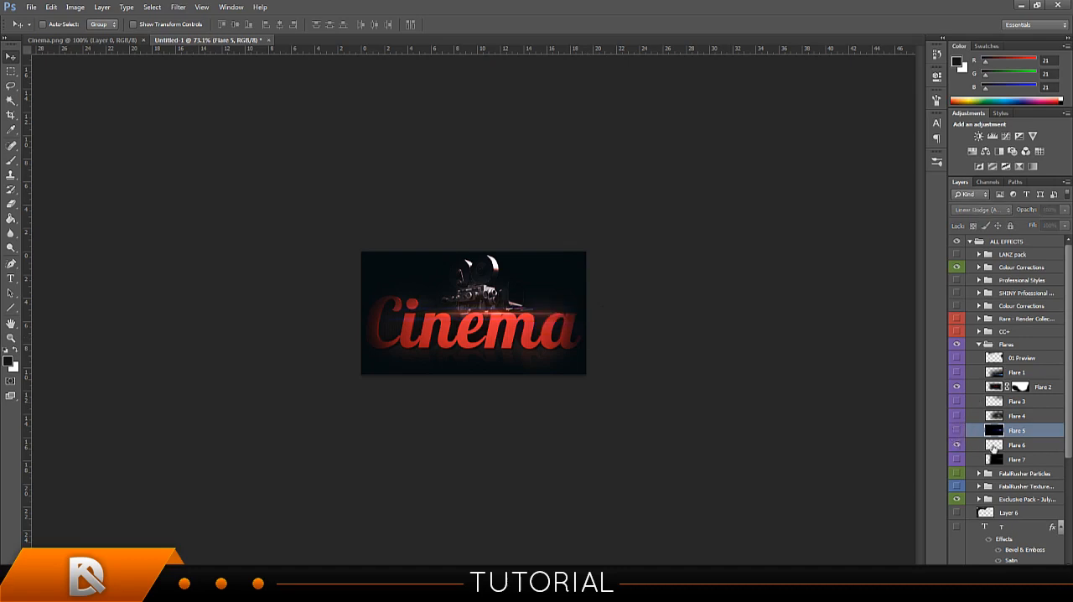
Show Flare 6, reposition it over the Cinema text, and collapse the Flares group.
left_click(957, 444)
left_click(1017, 444)
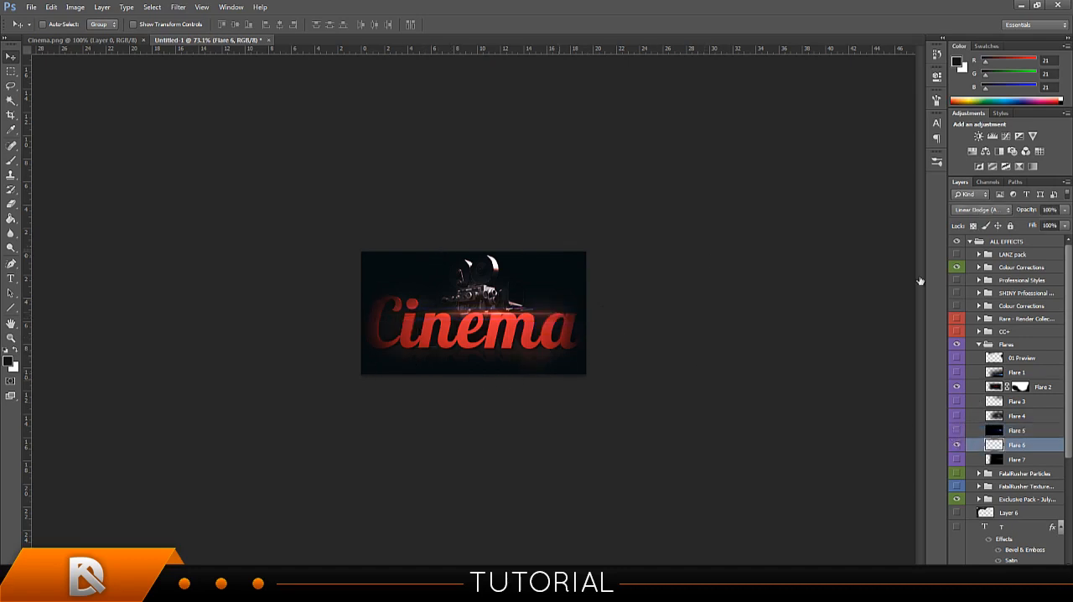
key("ctrl+a")
key("ctrl+d")
left_click_drag(512, 304, 515, 325)
left_click(976, 345)
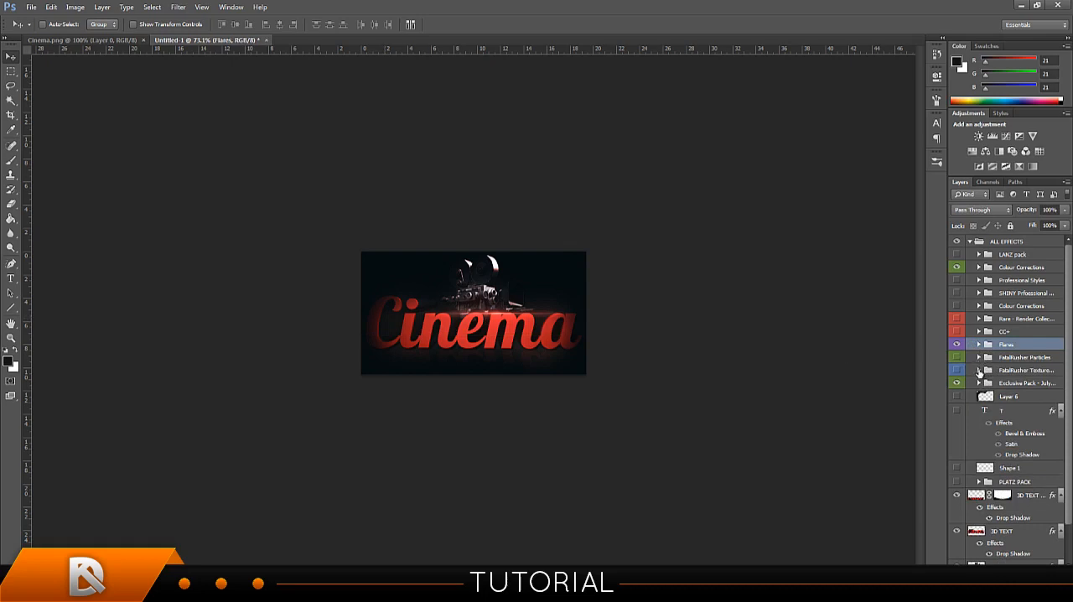
Show the Dirty texture in the first subgroup of the FatalRusher Texture group and move it over the canvas.
left_click(978, 370)
left_click(987, 383)
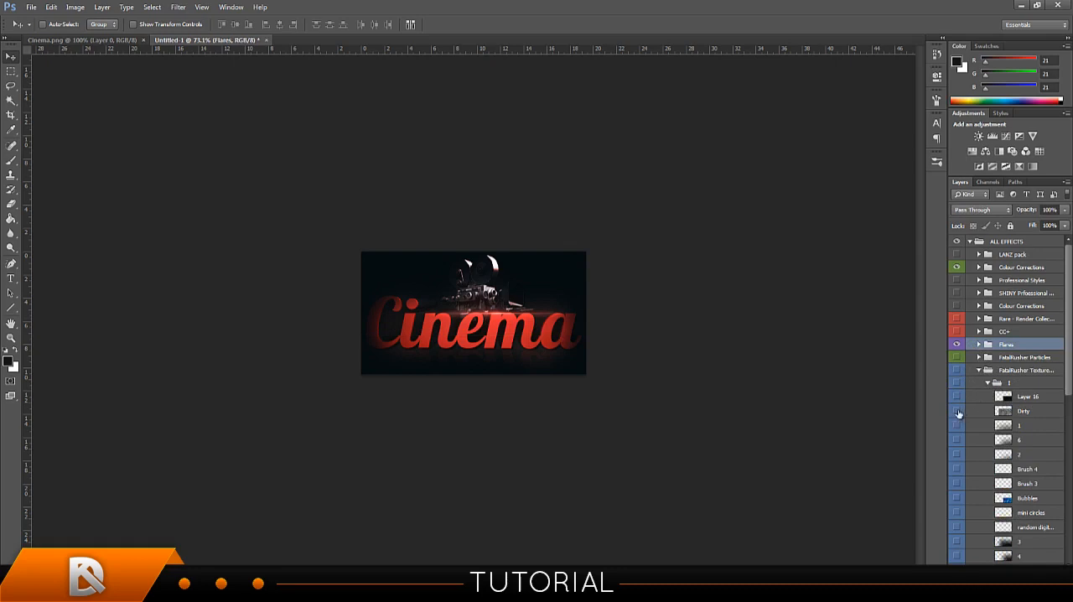
left_click(957, 411)
left_click_drag(618, 332, 535, 241)
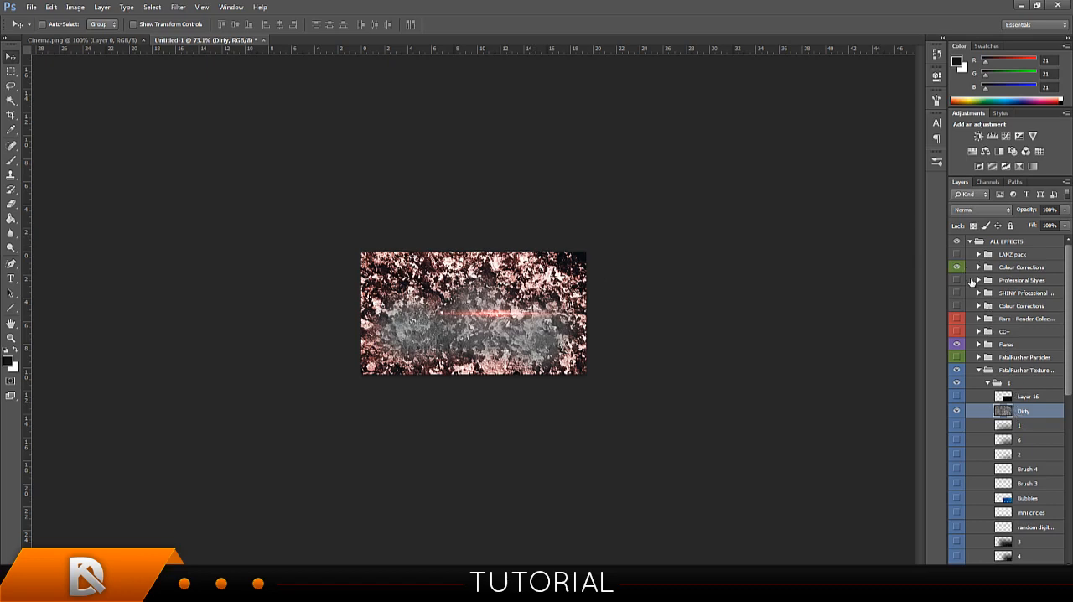
Set the Dirty layer's blend mode to Soft Light, adjust its position slightly, and reduce its opacity to 41%.
left_click(978, 210)
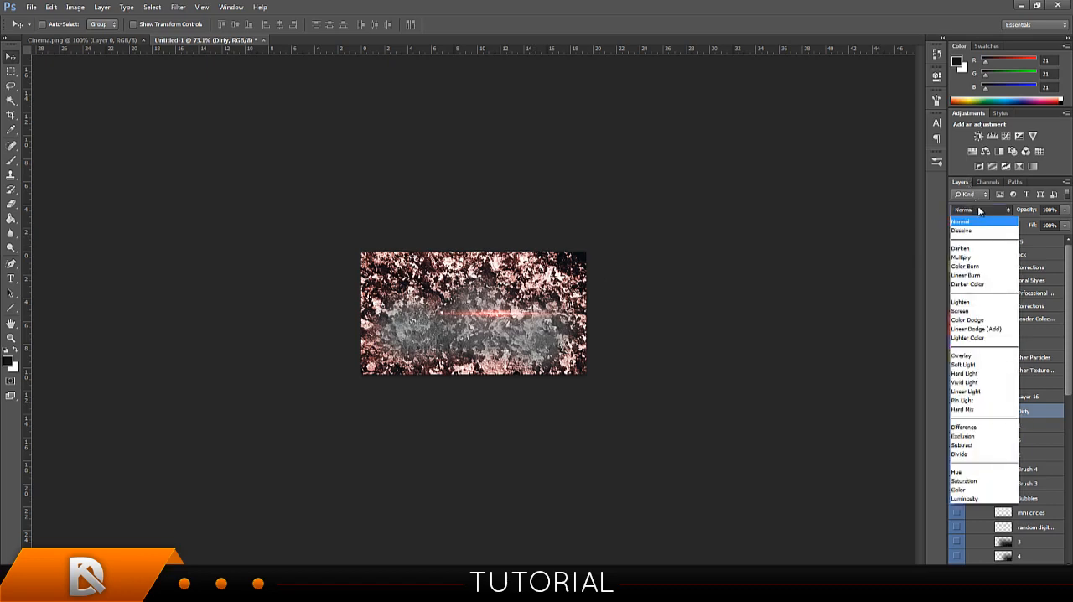
left_click(968, 365)
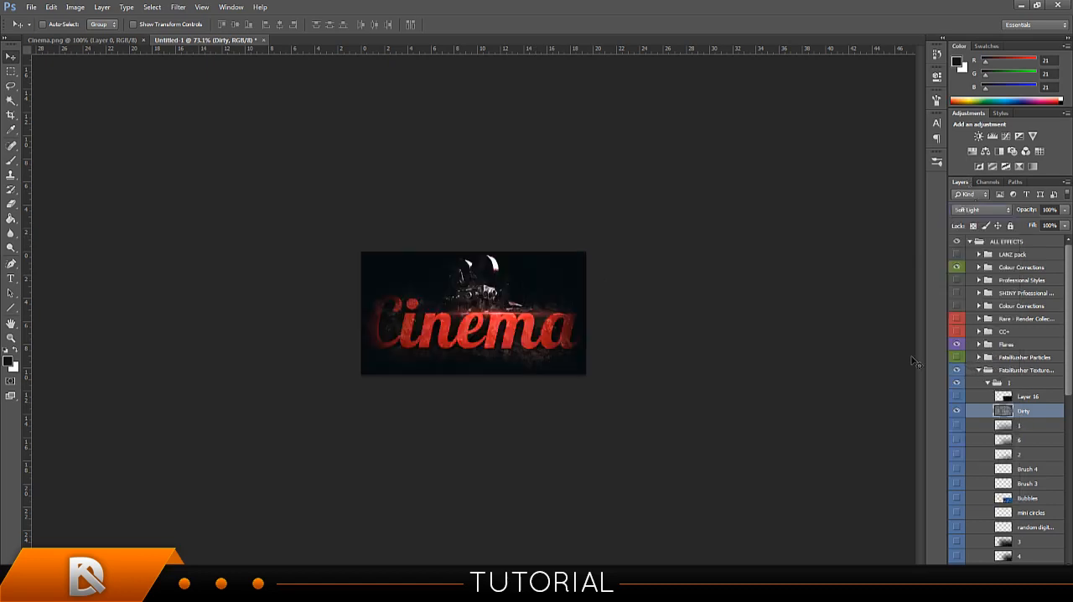
left_click_drag(731, 329, 732, 338)
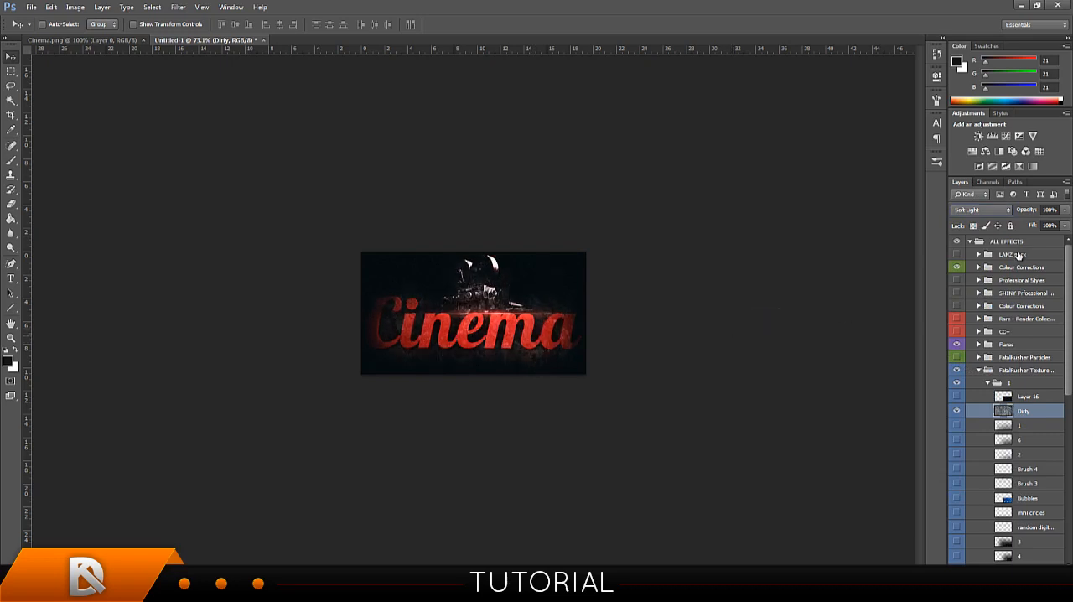
left_click(998, 213)
left_click(975, 214)
left_click_drag(1020, 211, 818, 226)
Add a layer mask to the Dirty texture and paint black around the canvas edges with the 125 px brush.
left_click(997, 574)
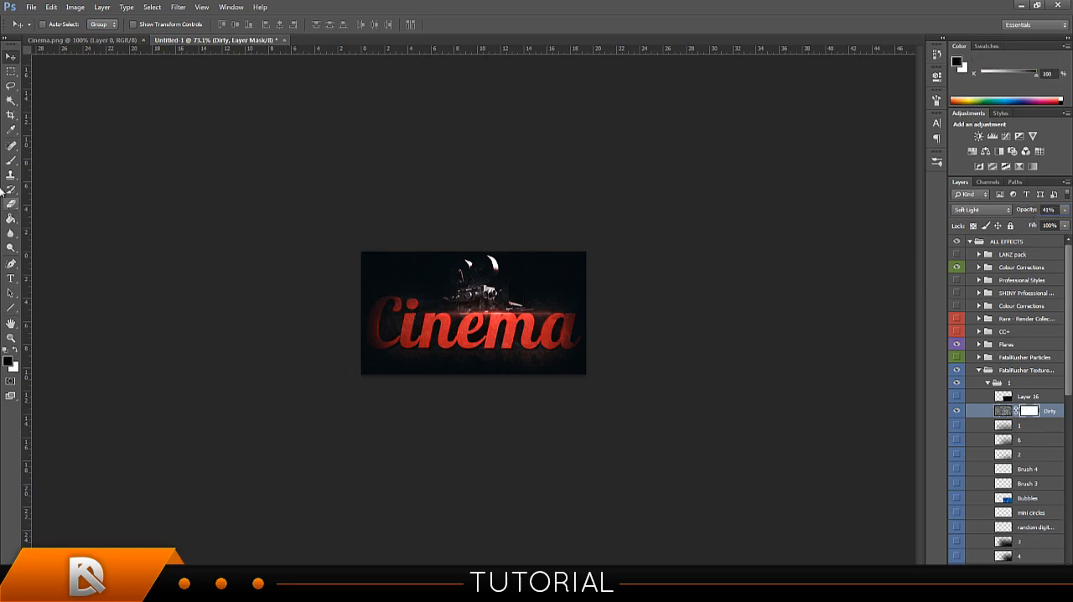
left_click(12, 160)
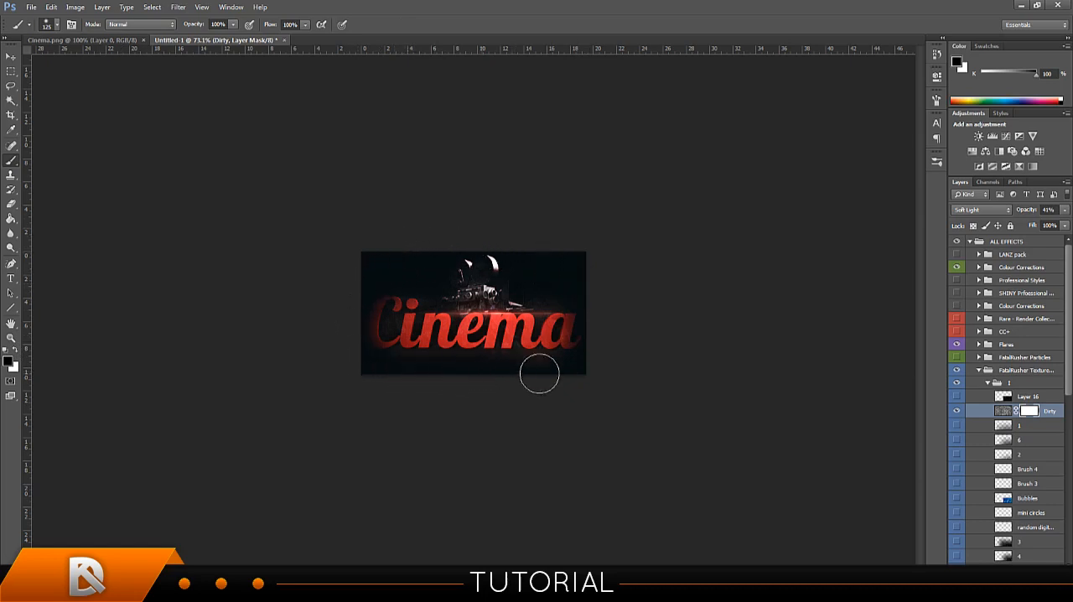
mouse_move(539, 373)
left_mouse_down()
mouse_move(593, 363)
mouse_move(587, 324)
mouse_move(482, 261)
mouse_move(391, 314)
mouse_move(413, 259)
left_mouse_up()
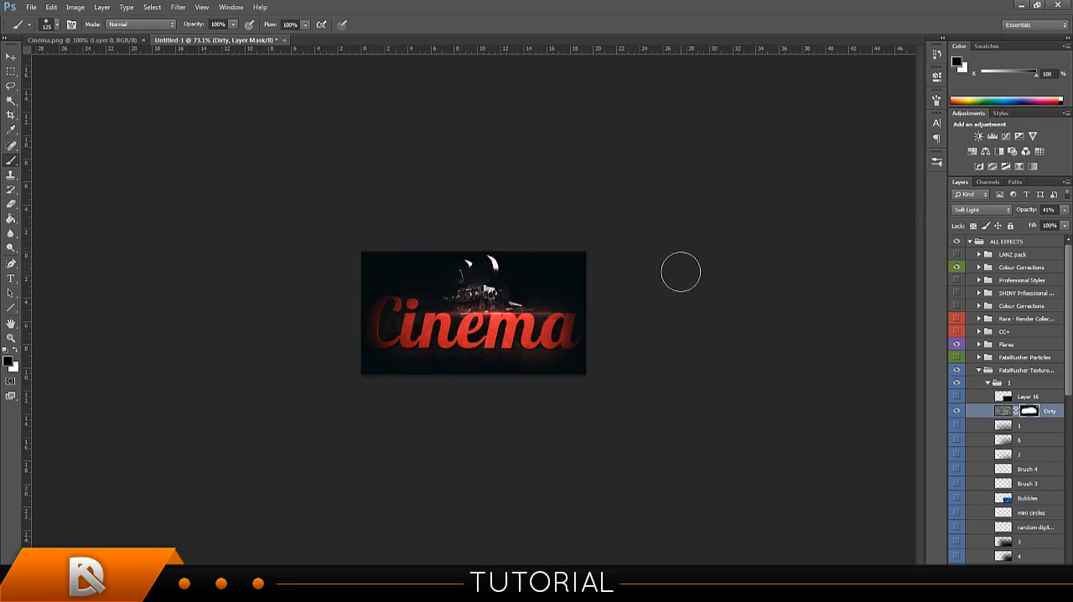
scroll(977, 399, "down", 2)
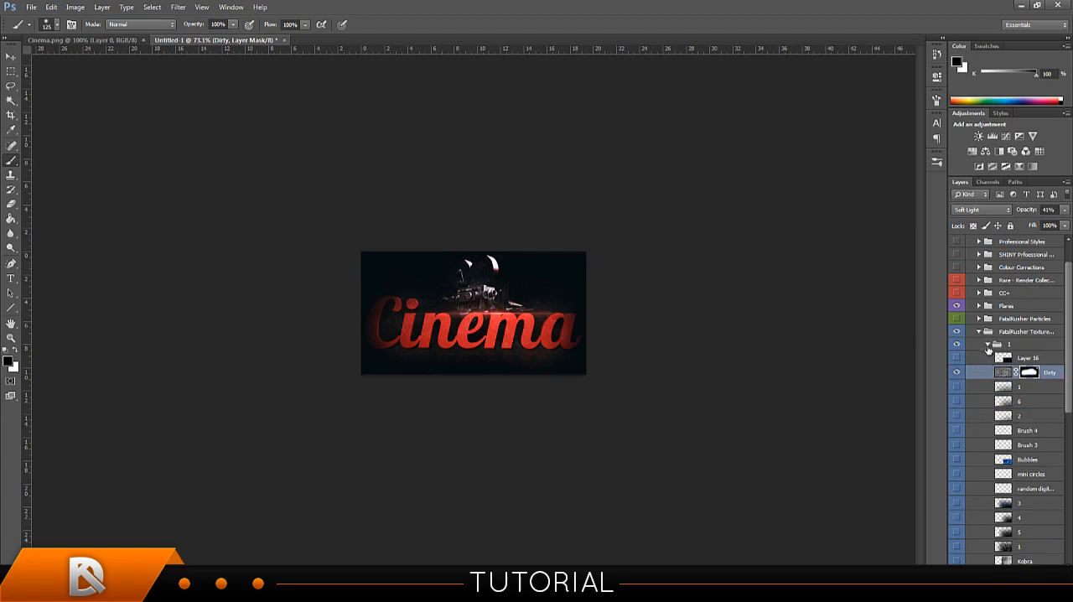
Collapse the first subgroup of the FatalRusher Texture group and expand subgroup II.
left_click(988, 345)
left_click(987, 357)
scroll(968, 421, "down", 1)
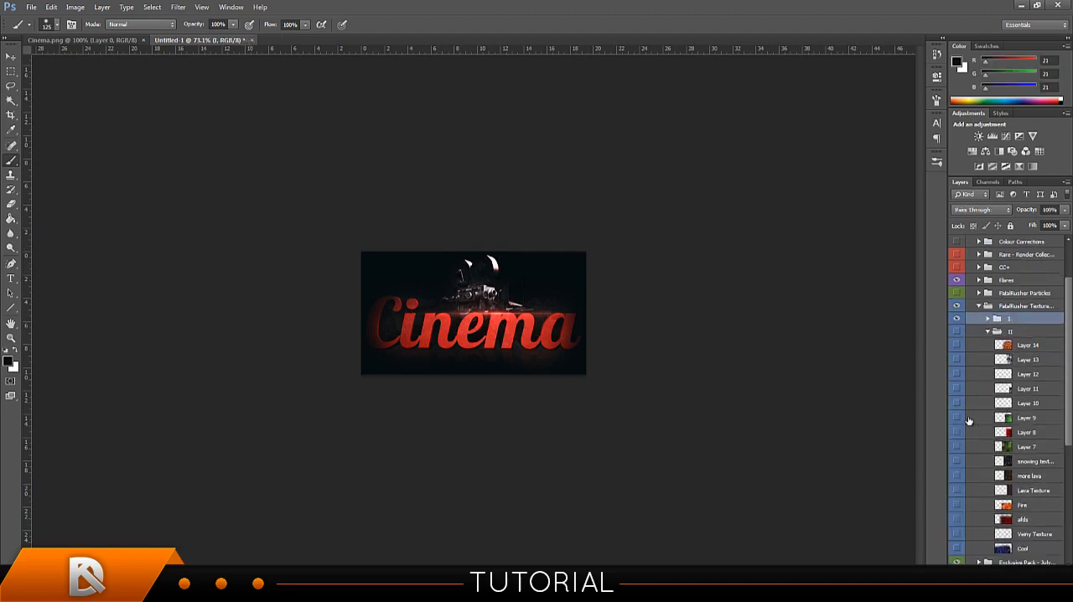
Try the green bokeh texture Layer 9 over the canvas with Soft Light blending and hide it again.
left_click(957, 417)
left_click(997, 419)
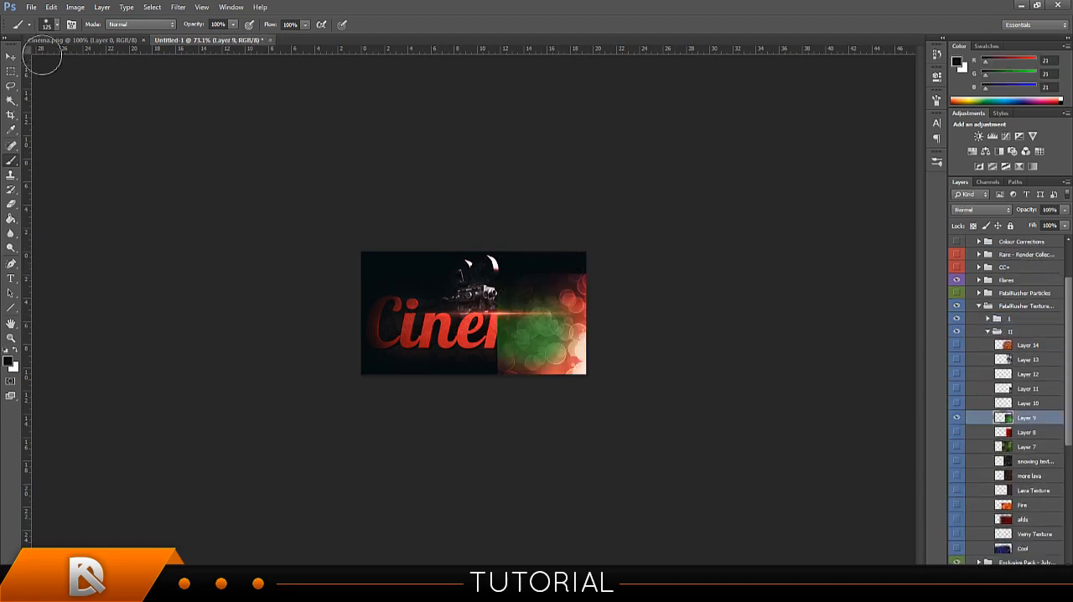
left_click(11, 57)
left_click_drag(581, 305, 426, 290)
left_click(980, 210)
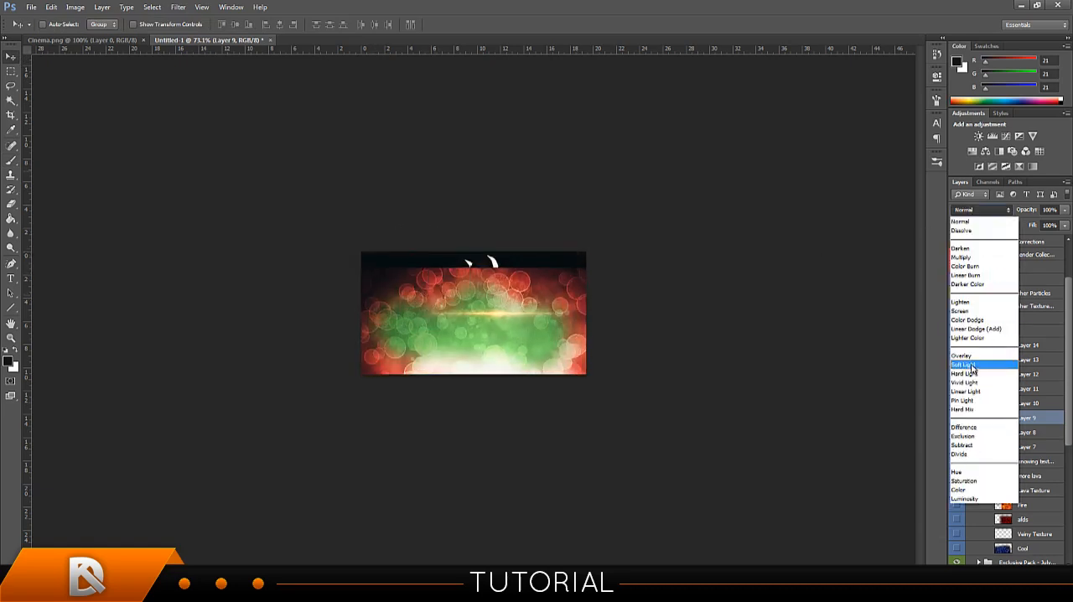
left_click(975, 370)
left_click_drag(621, 325, 605, 260)
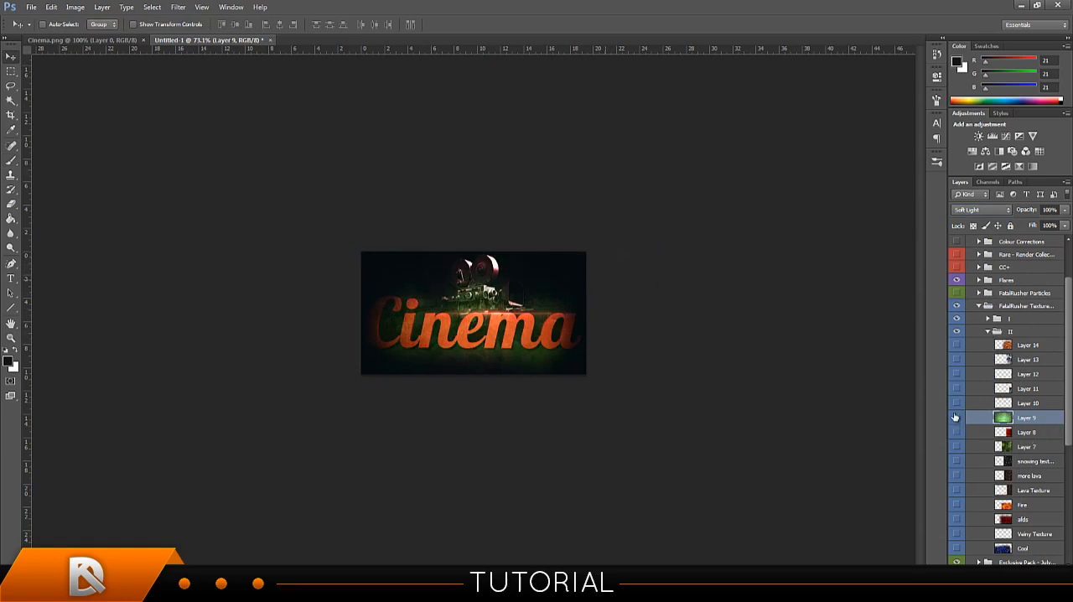
left_click(956, 418)
Show the dark red texture Layer 8 in subgroup II and move it over the Cinema text.
left_click(957, 431)
left_click(1027, 433)
left_click_drag(625, 326, 538, 320)
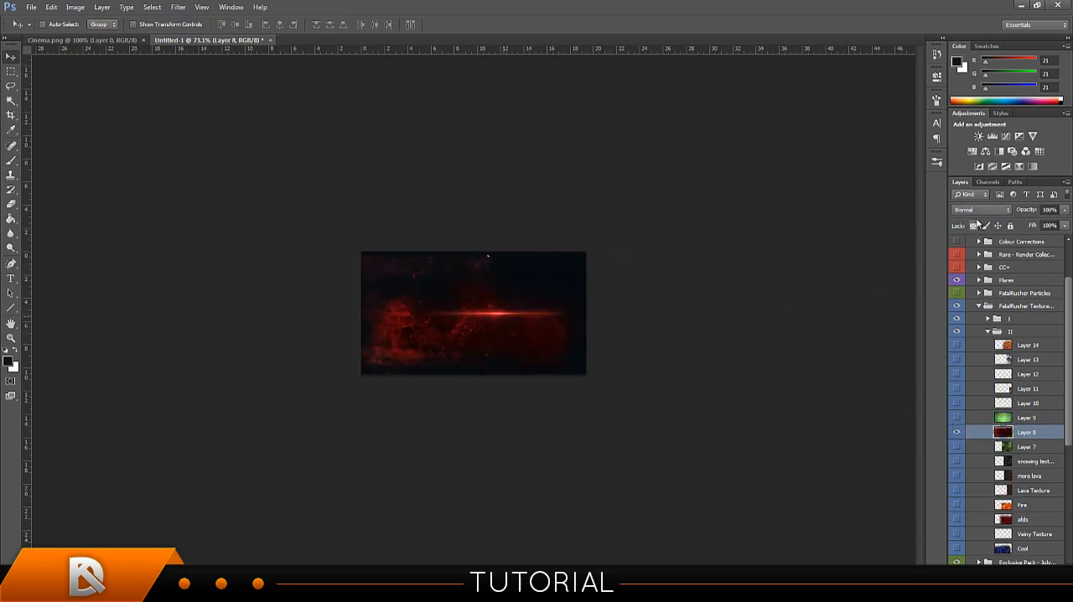
Try Soft Light blending on Layer 8 and shift the texture over the canvas.
left_click(981, 209)
left_click(975, 371)
left_click_drag(594, 290, 629, 239)
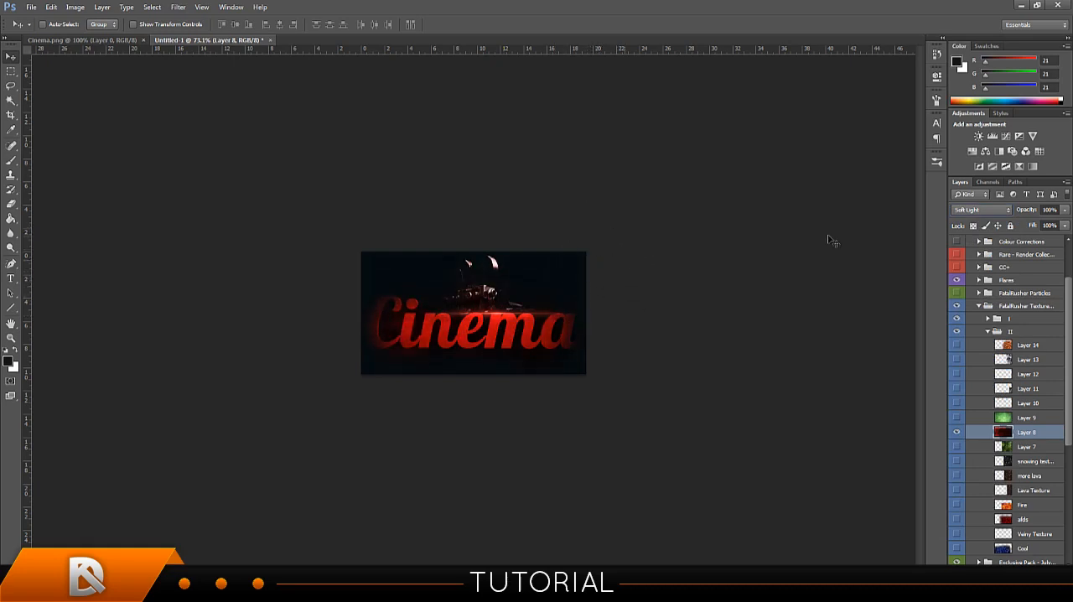
Set Layer 8's blend mode to Screen and reposition the texture over the canvas.
left_click(981, 211)
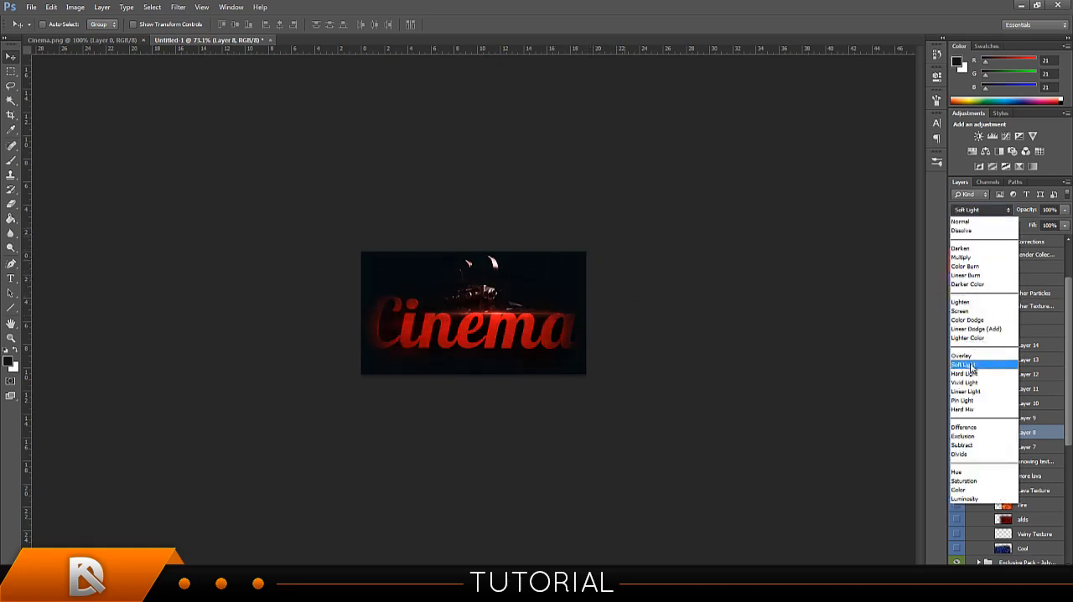
left_click(977, 316)
left_click_drag(608, 293, 586, 290)
left_click_drag(586, 291, 586, 290)
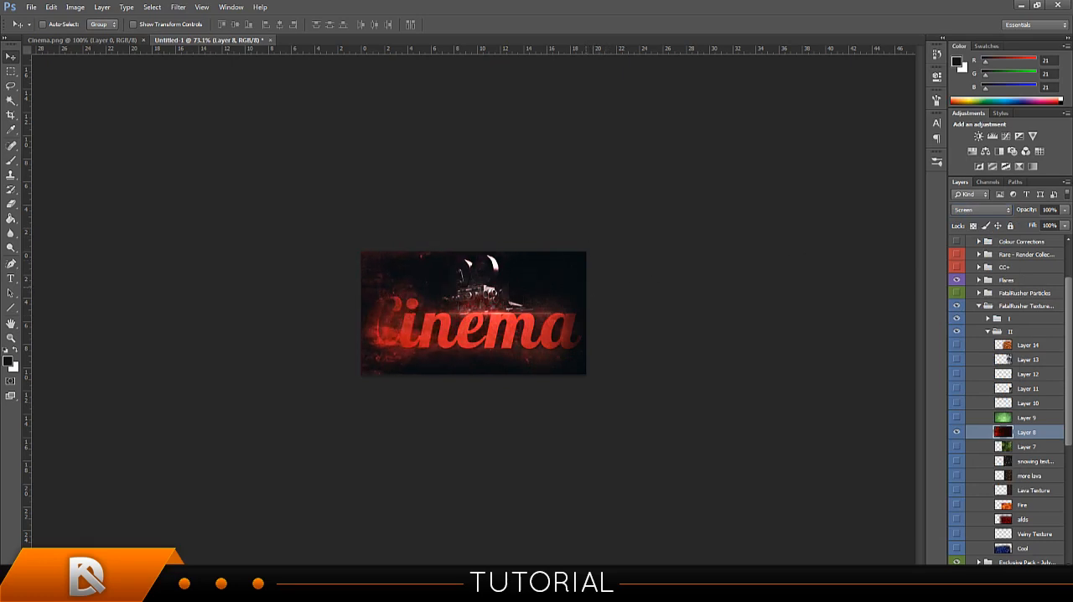
left_click_drag(725, 315, 723, 304)
Add a layer mask to Layer 8 and paint black around the canvas edges, resizing the brush to 175 px.
left_click(997, 596)
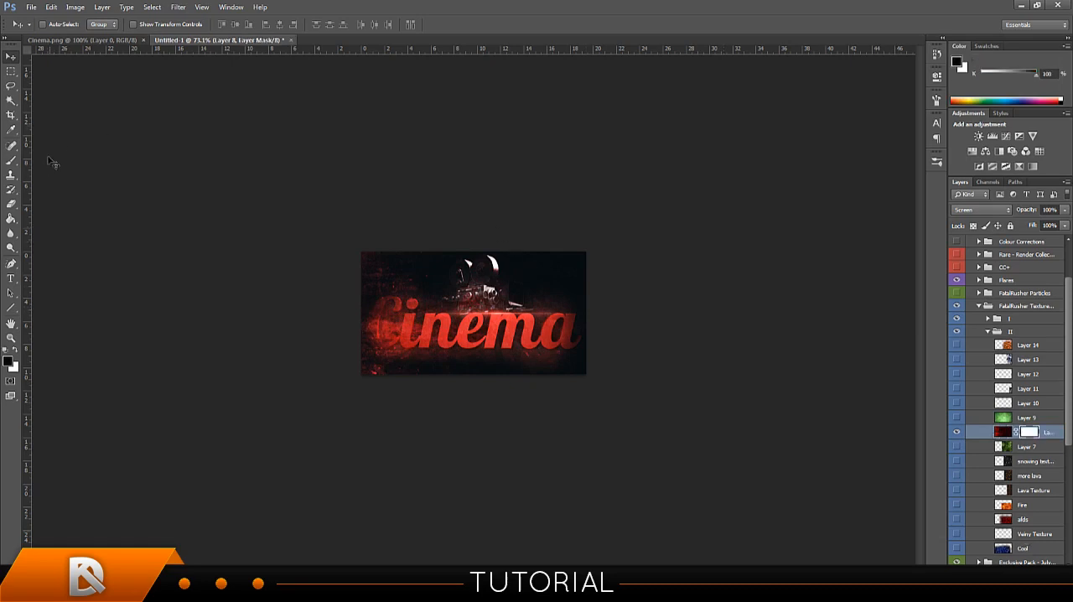
left_click(11, 161)
mouse_move(568, 376)
left_mouse_down()
mouse_move(425, 373)
mouse_move(366, 359)
mouse_move(388, 288)
mouse_move(386, 347)
mouse_move(392, 289)
mouse_move(394, 322)
mouse_move(370, 265)
mouse_move(410, 226)
mouse_move(370, 247)
mouse_move(542, 235)
mouse_move(493, 239)
mouse_move(577, 256)
mouse_move(431, 234)
mouse_move(392, 264)
left_mouse_up()
key("bracketright")
key("bracketright")
key("bracketright")
key("bracketright")
key("bracketleft")
key("bracketleft")
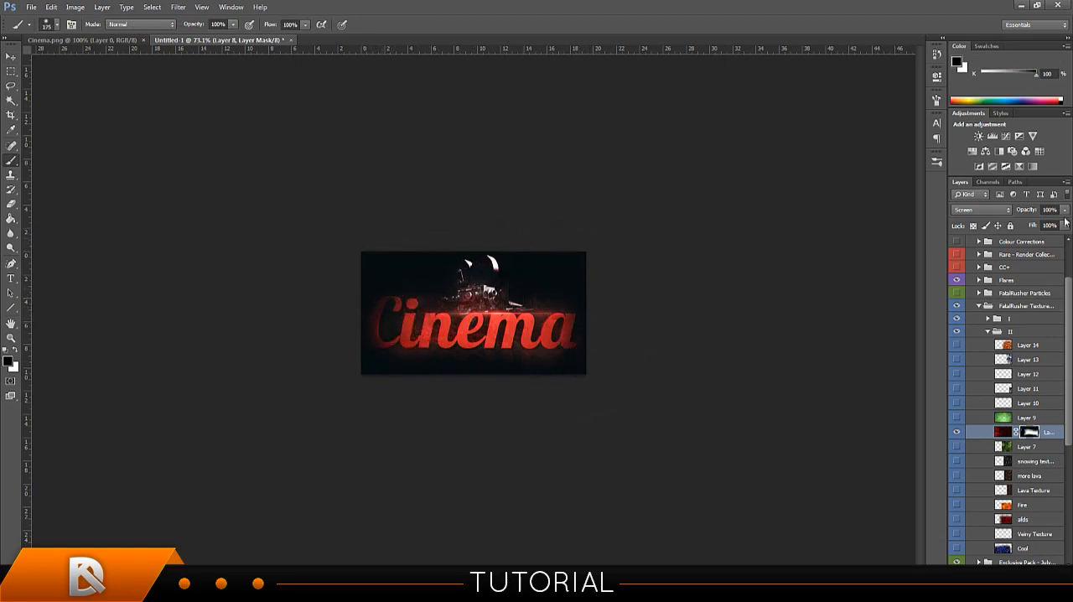
Reduce Layer 8's opacity to 48%.
left_click_drag(1027, 216, 989, 212)
left_click_drag(857, 224, 894, 222)
mouse_move(819, 223)
left_mouse_down()
mouse_move(518, 247)
mouse_move(546, 241)
left_mouse_up()
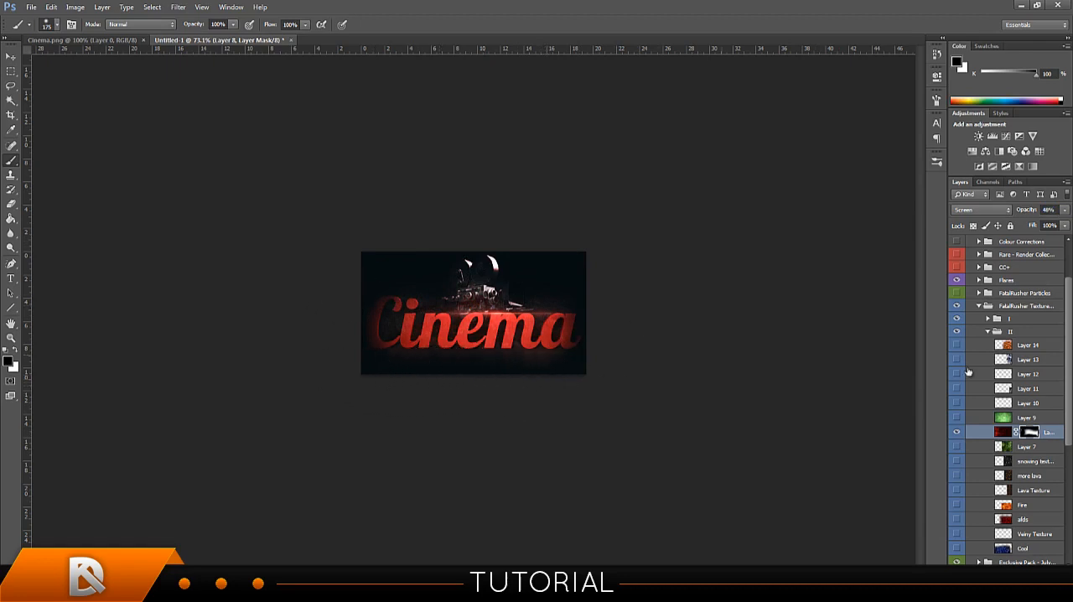
Try the Fire texture over the Cinema text with Overlay and Soft Light blending and hide it again.
scroll(959, 376, "down", 3)
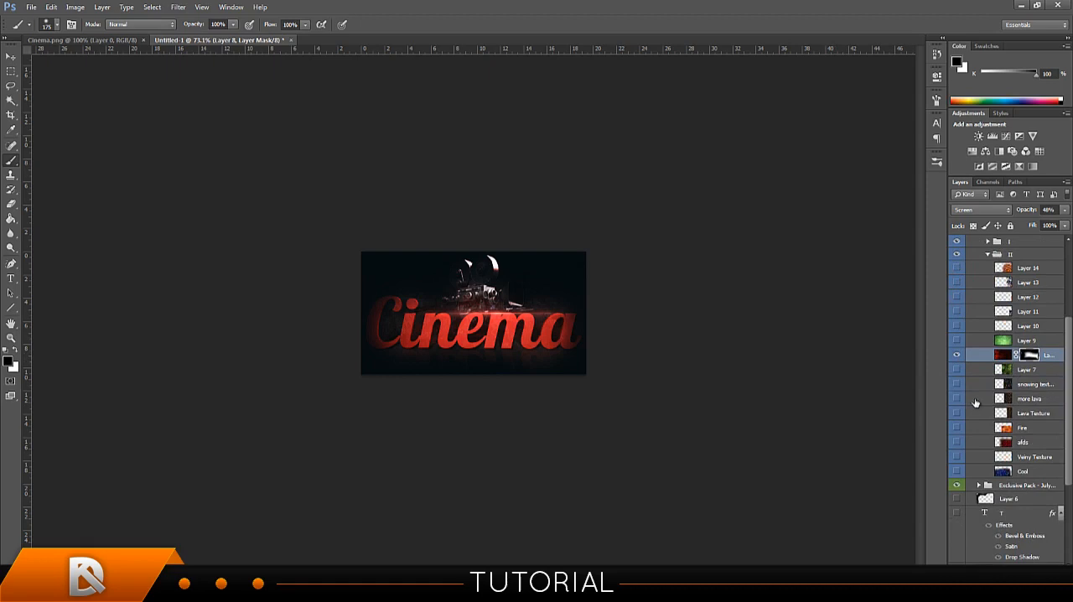
left_click(957, 427)
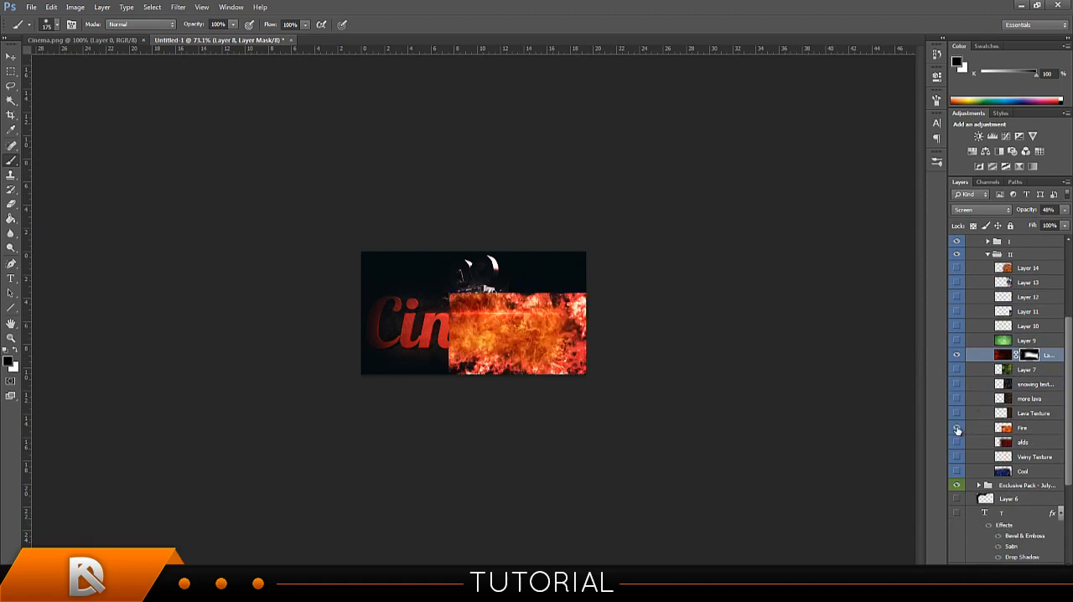
left_click(1006, 430)
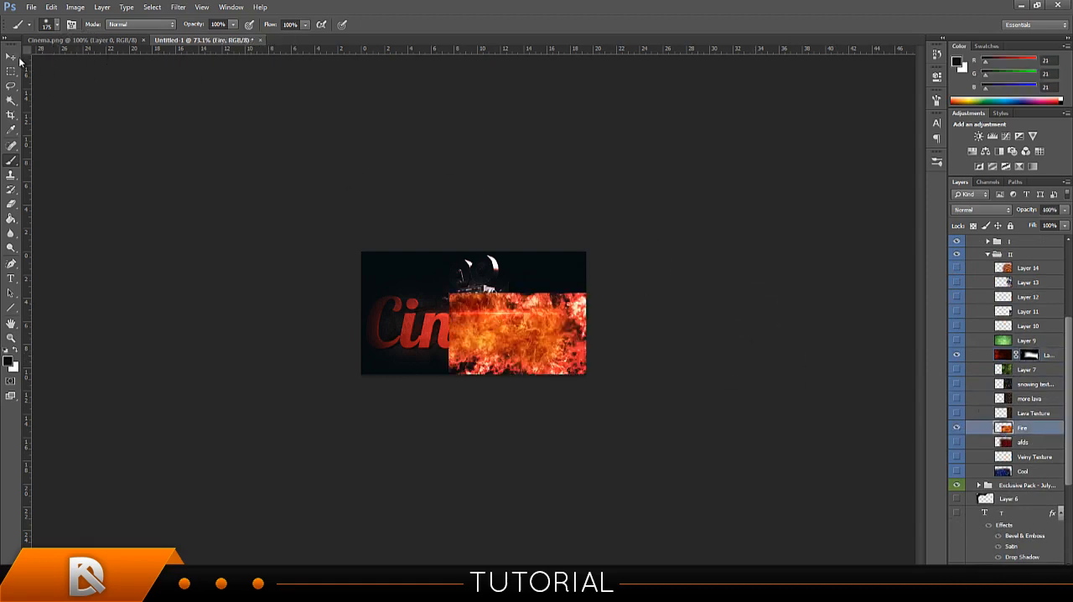
left_click(12, 57)
left_click(981, 209)
left_click(975, 367)
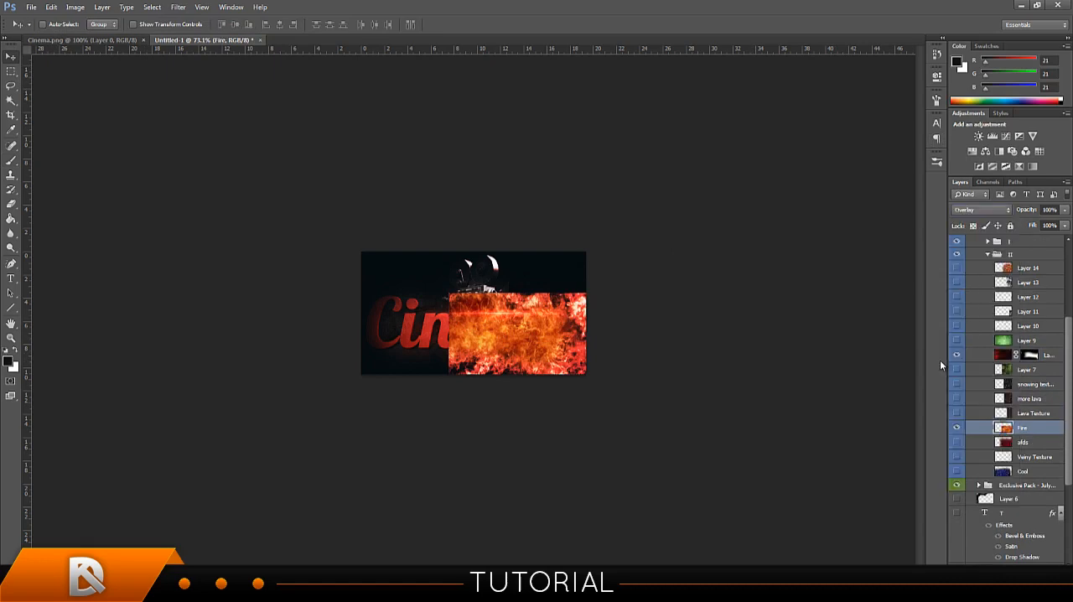
left_click(990, 207)
left_click(970, 365)
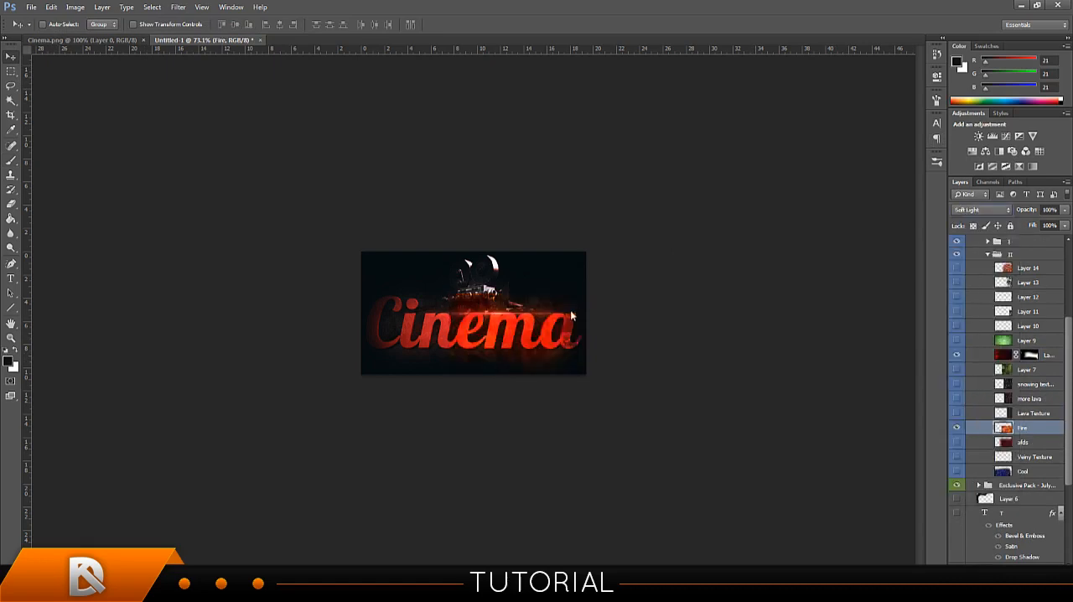
left_click_drag(573, 314, 508, 295)
left_click(956, 428)
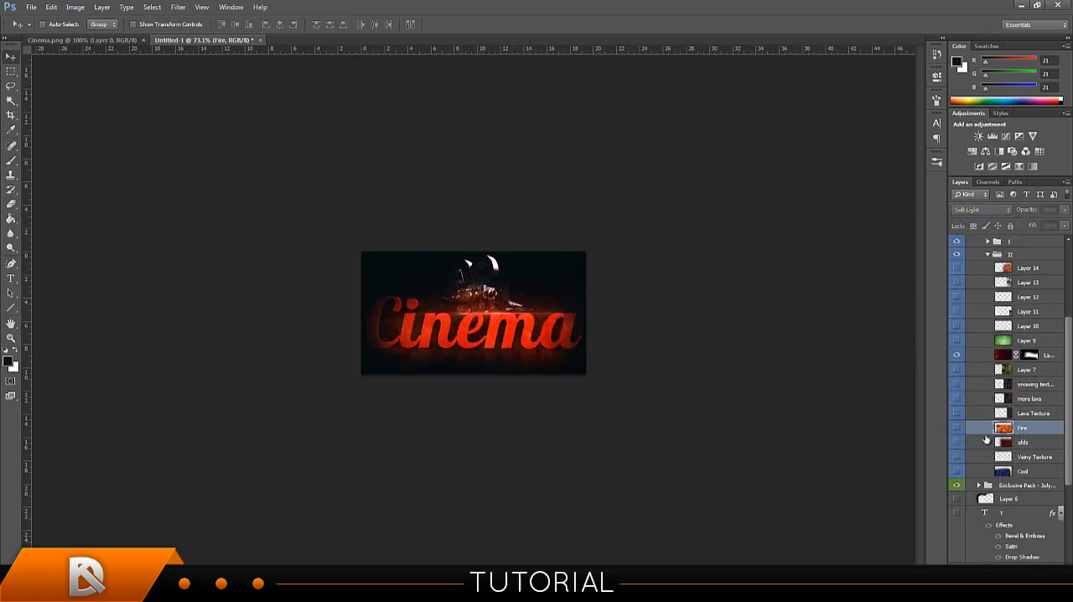
Collapse subgroup II and the FatalRusher Texture group.
scroll(1031, 402, "up", 5)
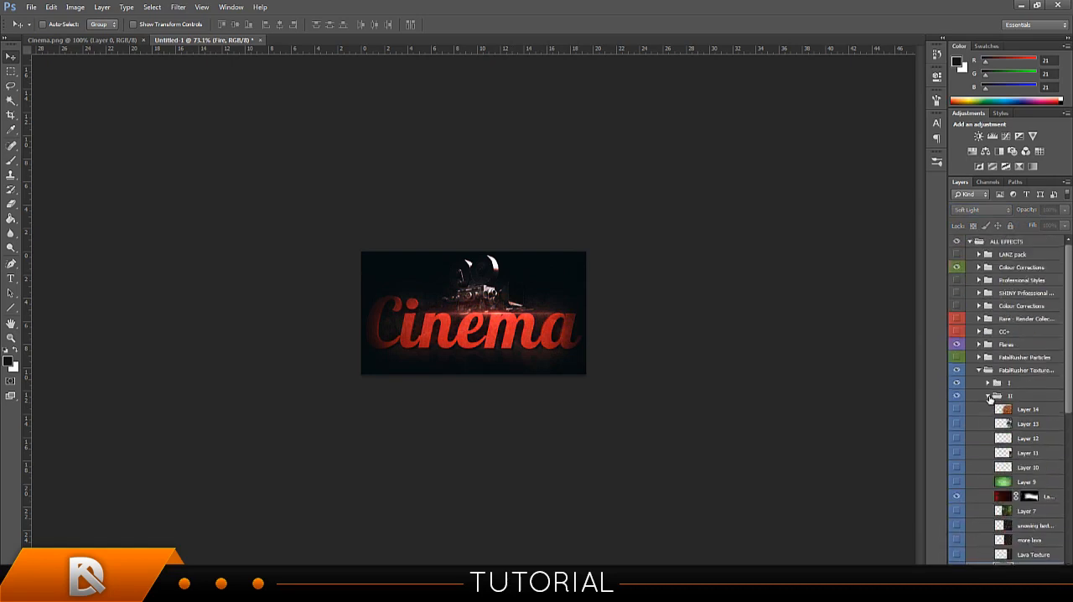
left_click(988, 396)
left_click(980, 372)
Show the Shape 1 layer, rotate it by about 28° and position its edge across the Cinema text.
scroll(995, 390, "down", 2)
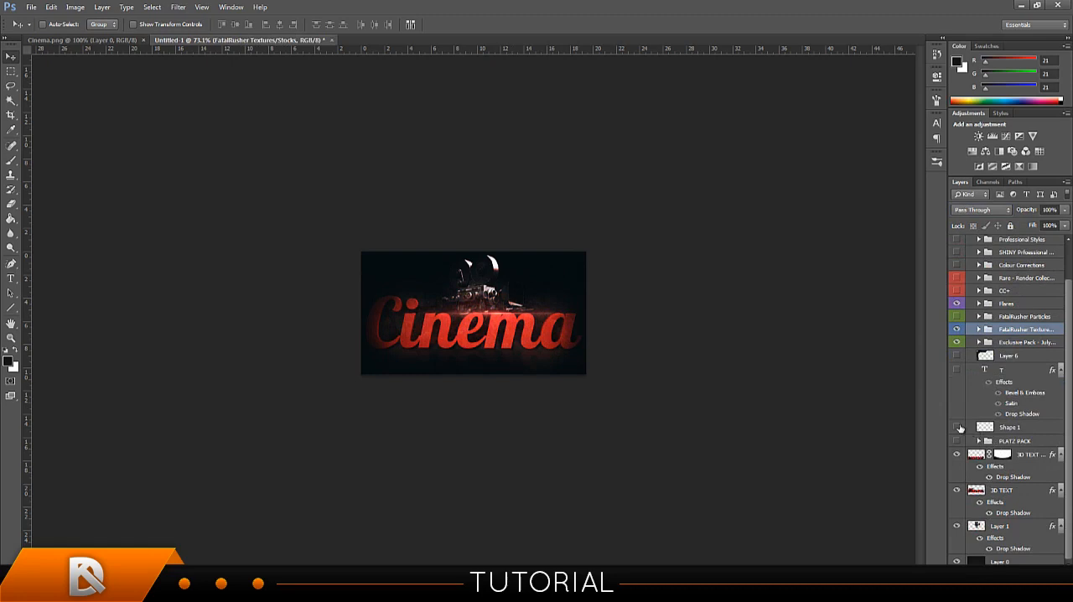
left_click(979, 429)
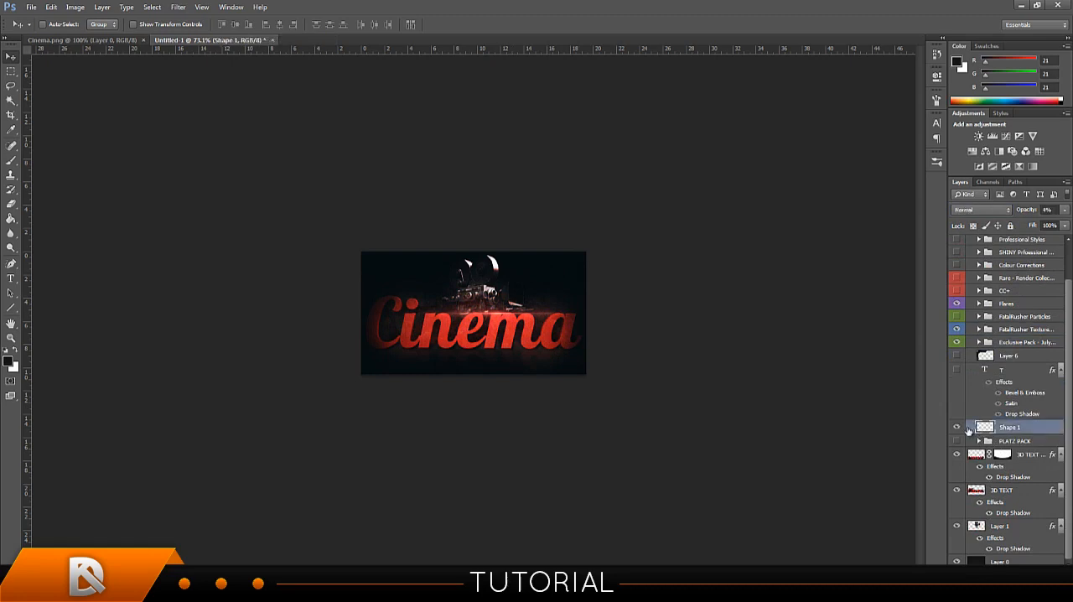
left_click_drag(635, 349, 694, 412)
key("ctrl+t")
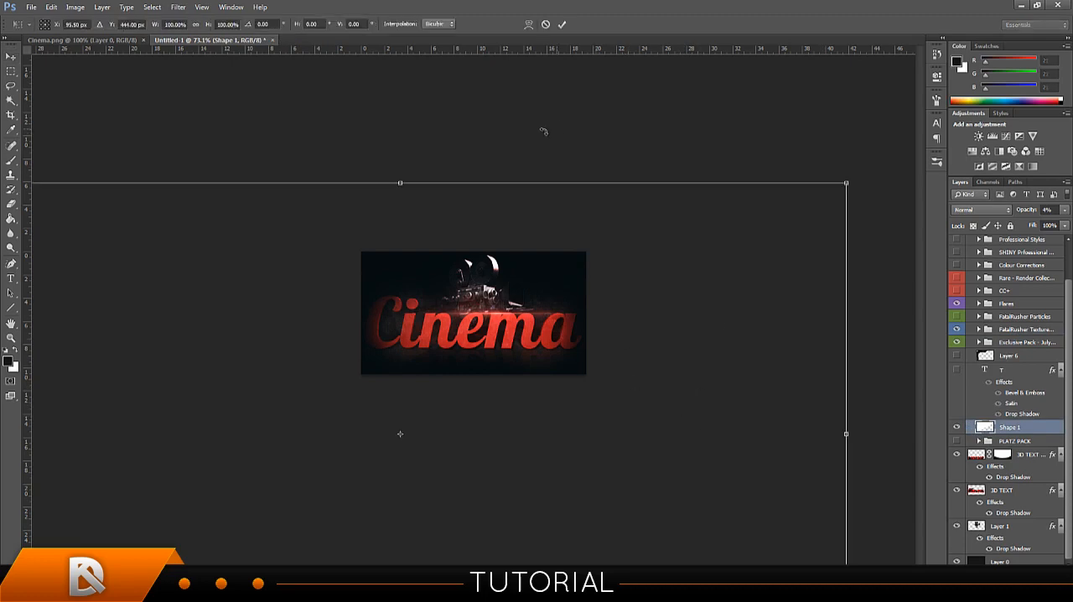
left_click_drag(543, 132, 687, 206)
key("Return")
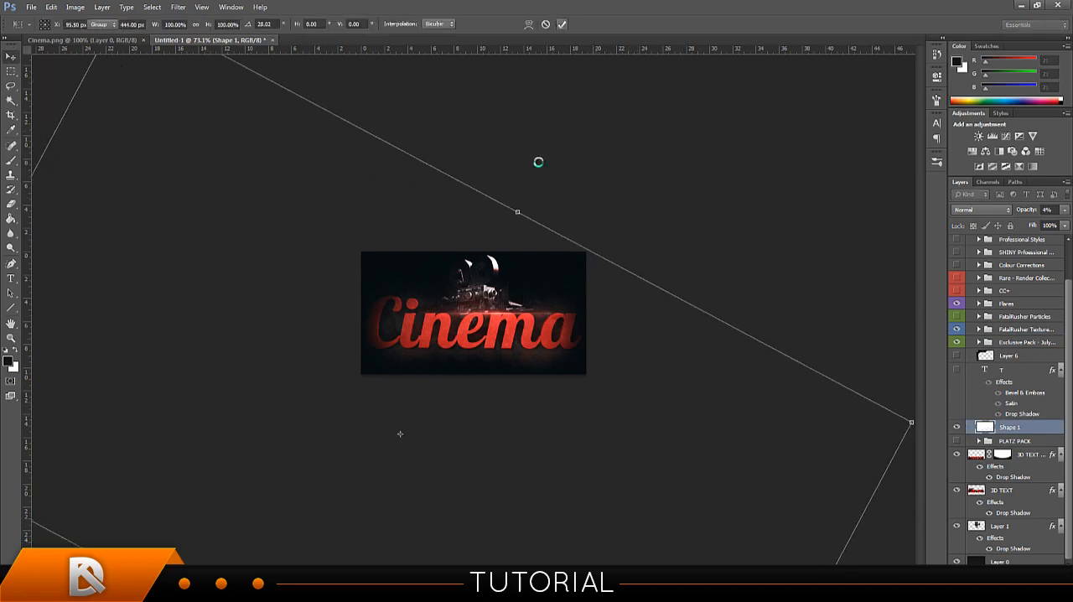
left_click_drag(492, 296, 480, 256)
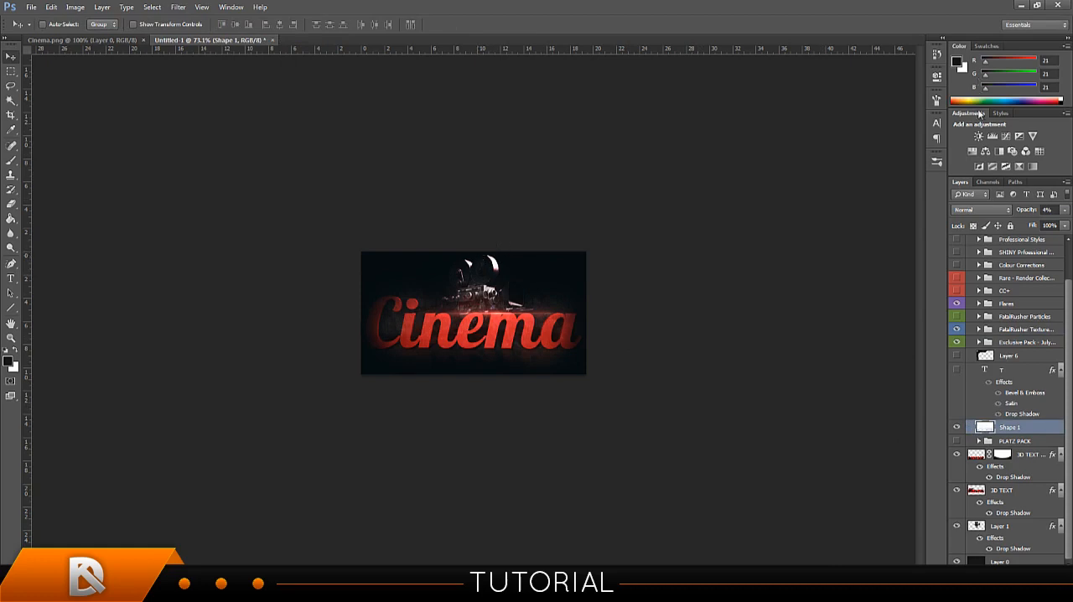
Set Shape 1's opacity to 12%, place it directly above the 3D TEXT layer, and compare the image with and without it.
left_click_drag(1031, 213, 1032, 217)
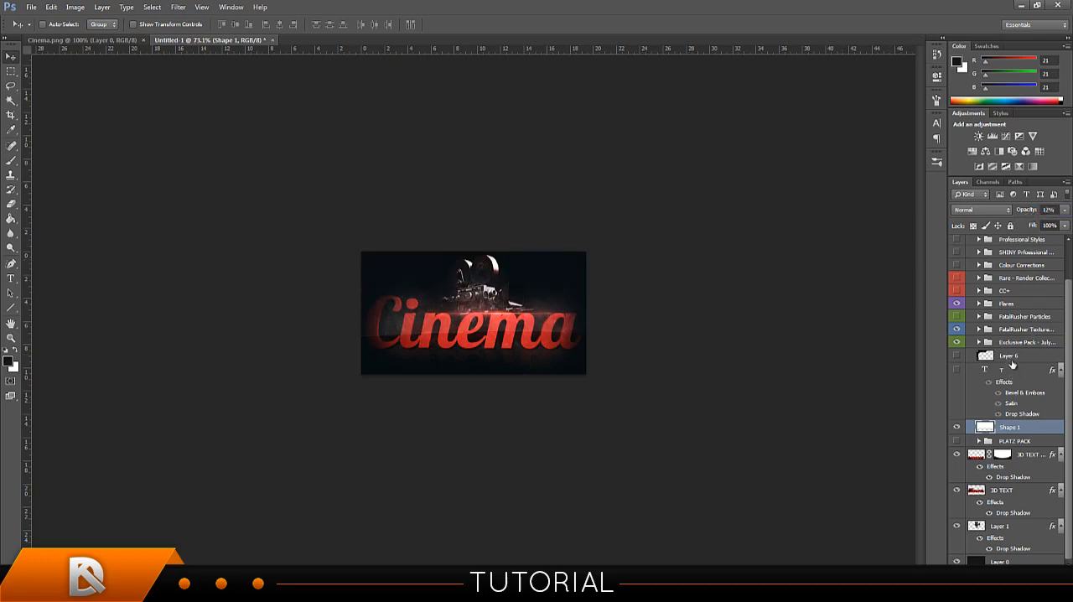
left_click_drag(1013, 429, 1014, 484)
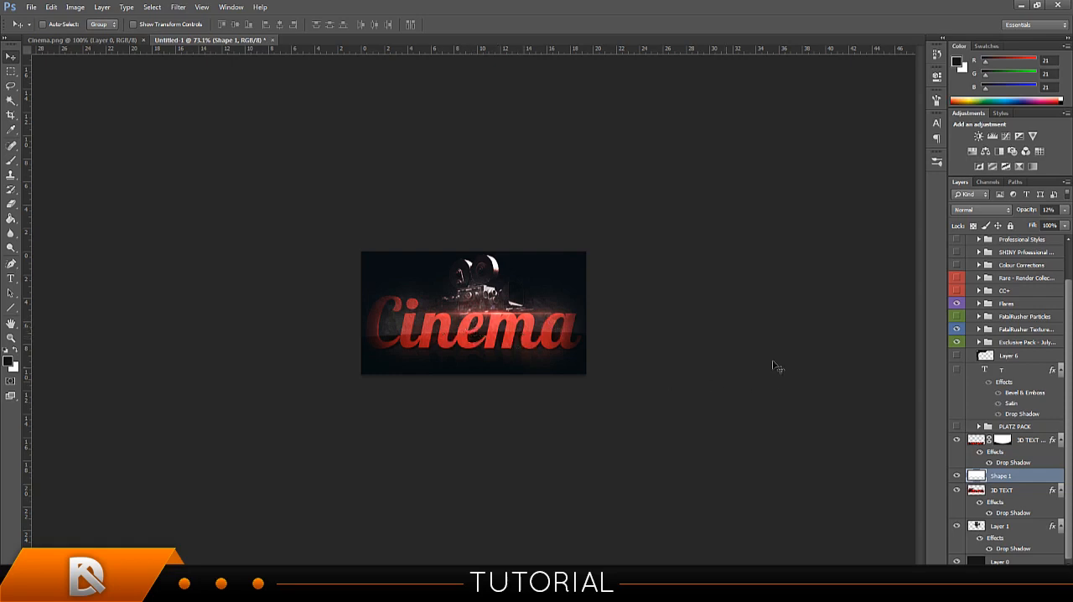
left_click(957, 475)
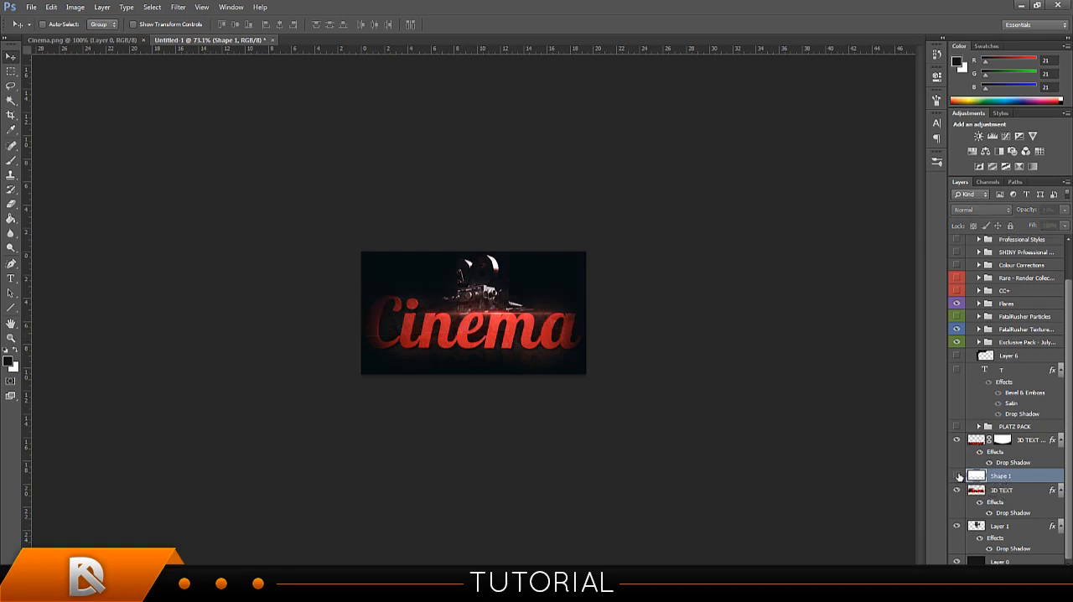
left_click(957, 476)
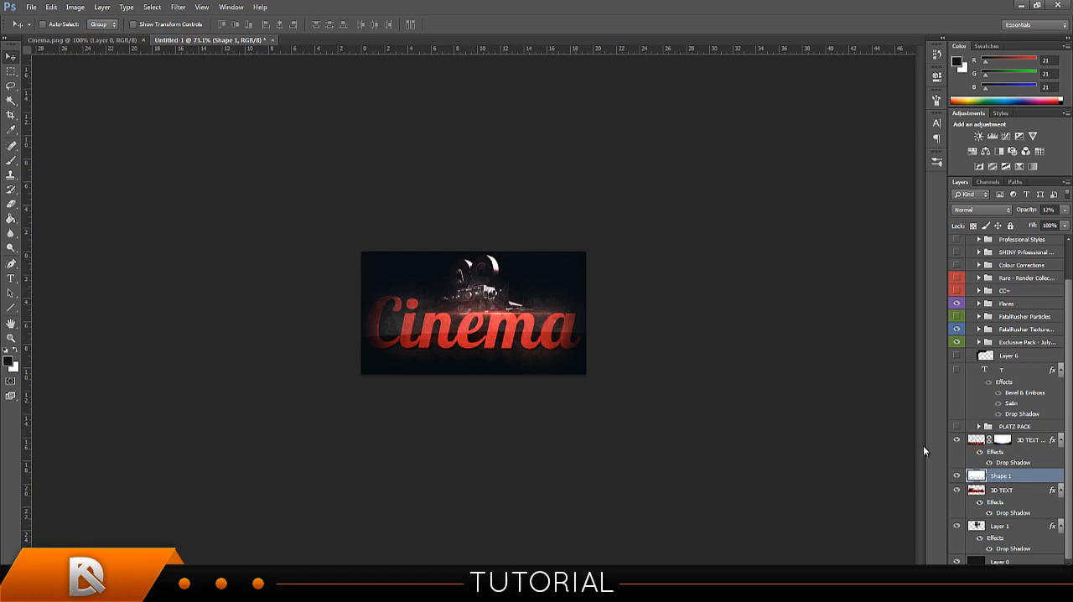
Try clipping Shape 1 to the 3D TEXT layer, adjusting its position and opacity, and release the clipping mask.
left_click(1026, 482, "alt")
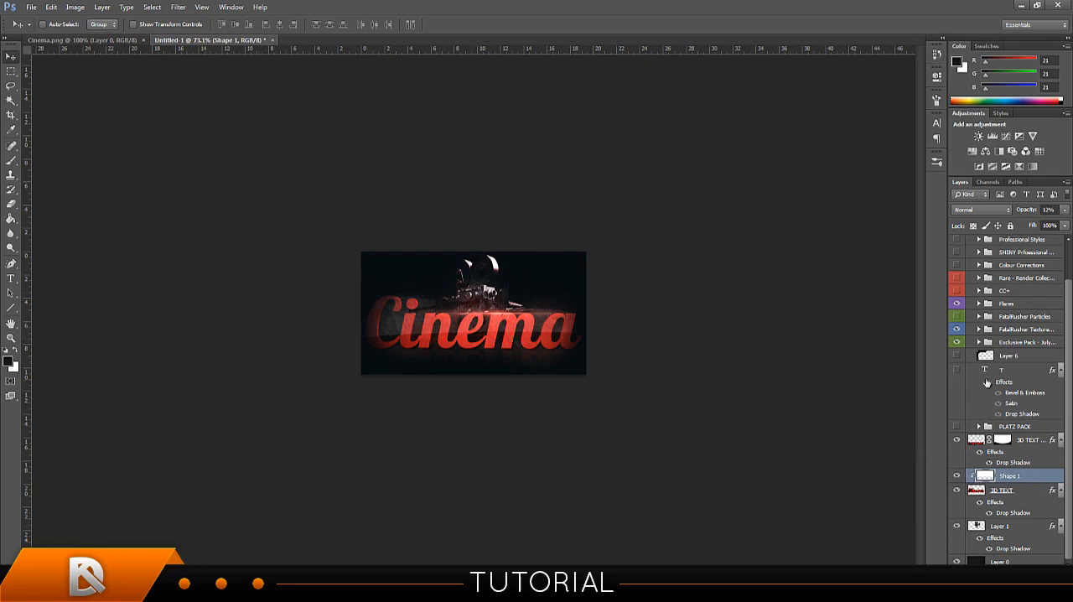
left_click_drag(452, 322, 507, 321)
left_click_drag(1032, 215, 1029, 215)
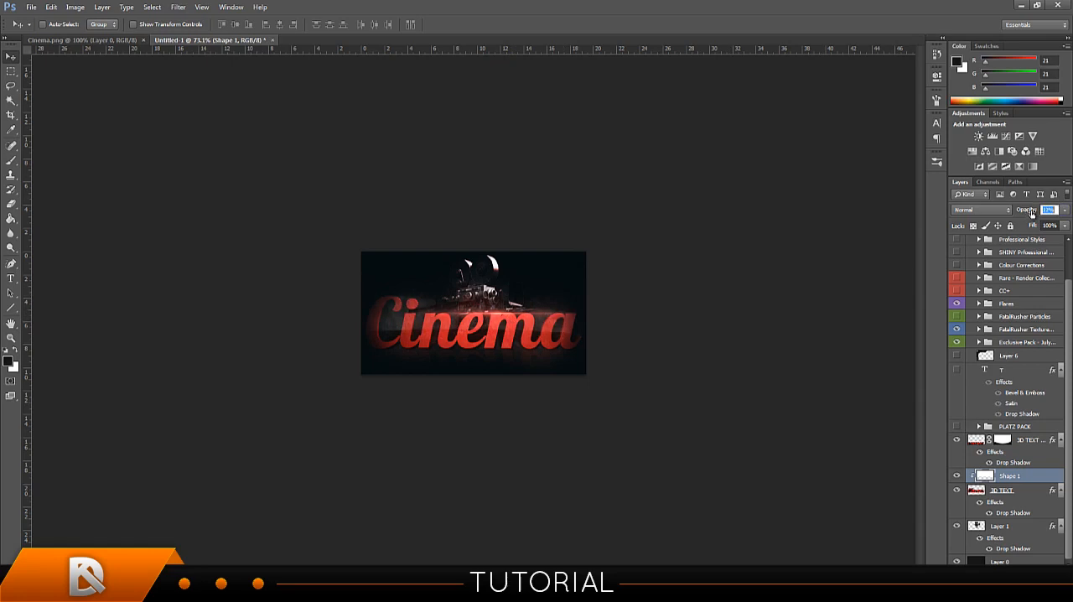
left_click_drag(1033, 213, 1030, 215)
key("ctrl+alt+g")
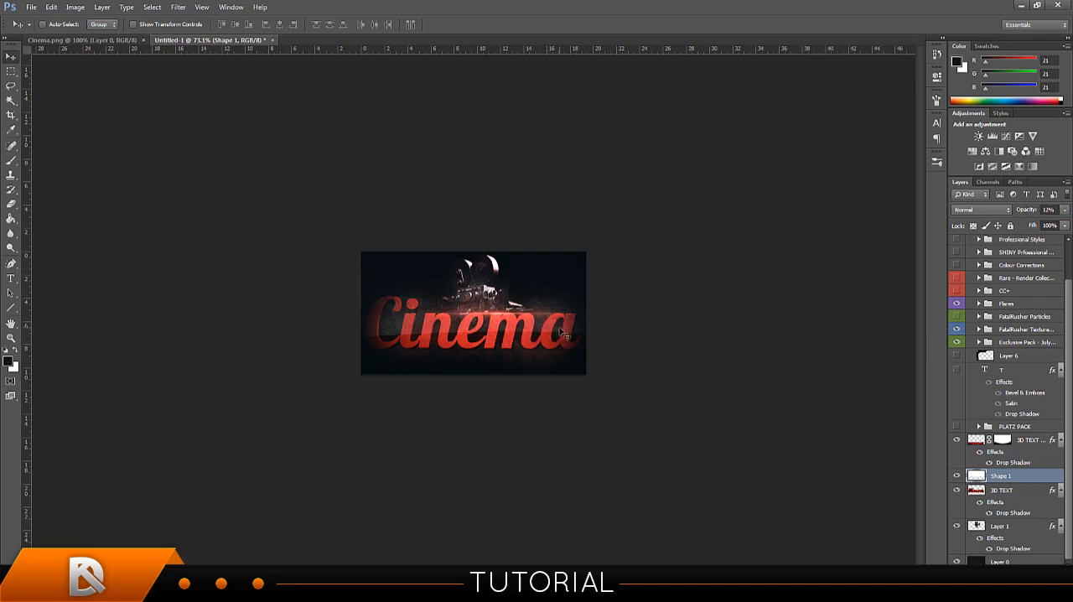
Reposition Shape 1 across the Cinema text and raise its opacity to 16%.
left_click_drag(560, 331, 570, 303)
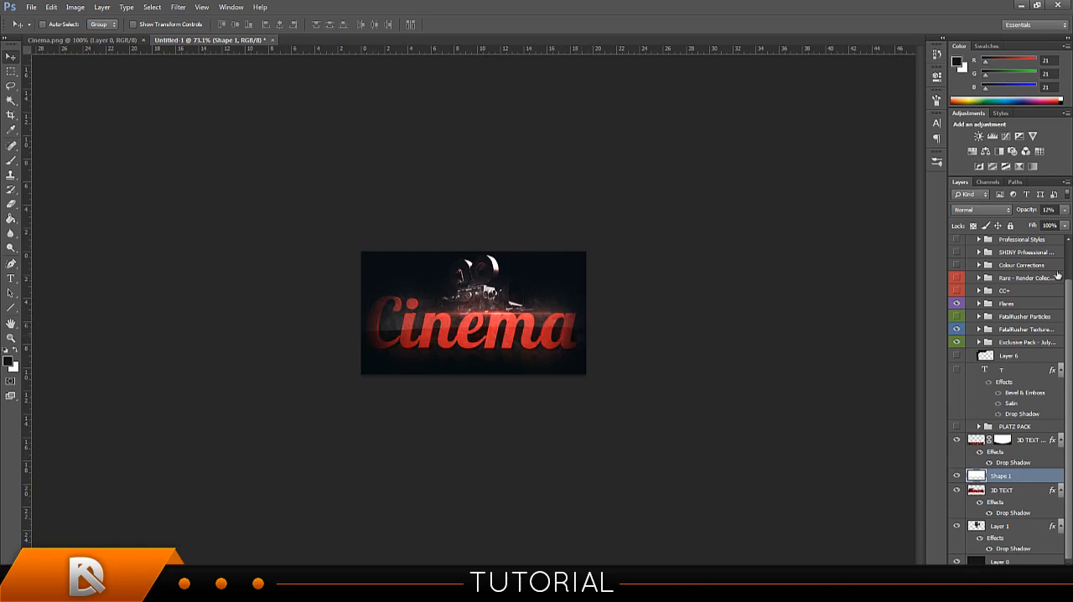
left_click(1035, 212)
left_click_drag(1035, 214, 1035, 214)
left_click_drag(638, 275, 639, 275)
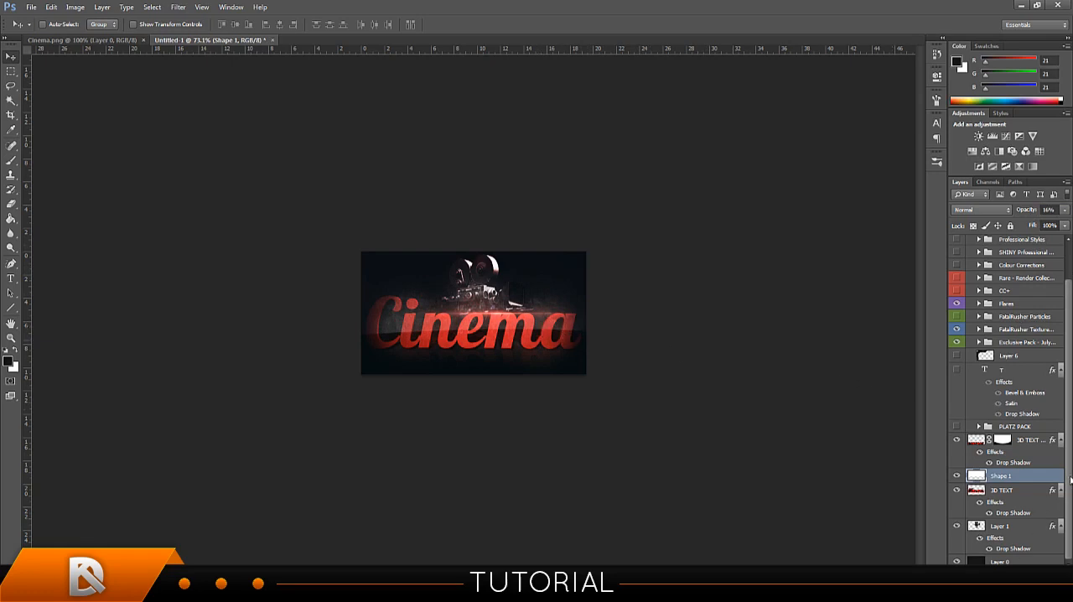
Expand the PLATZ PACK group and its Flares subgroup to reach the Platz flare layers.
scroll(1067, 474, "up", 2)
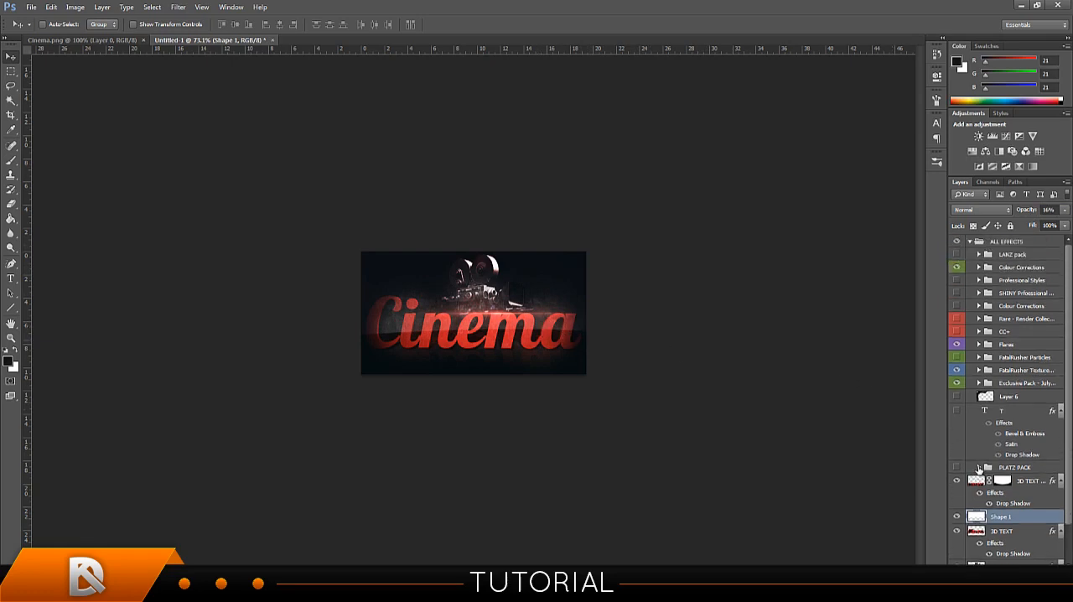
left_click(979, 468)
scroll(1008, 447, "down", 4)
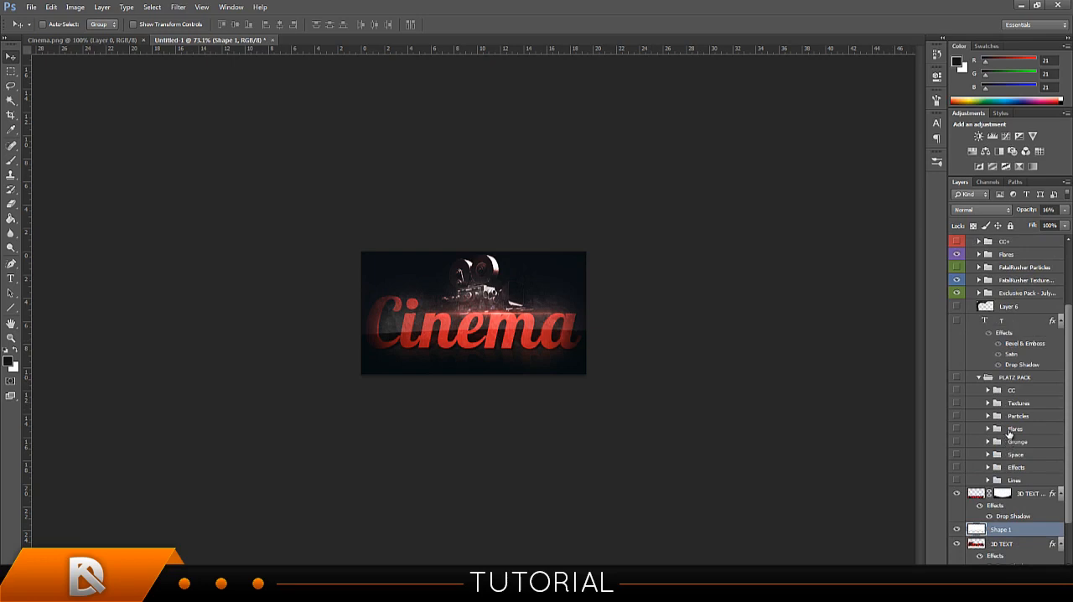
left_click(987, 428)
scroll(995, 430, "down", 1)
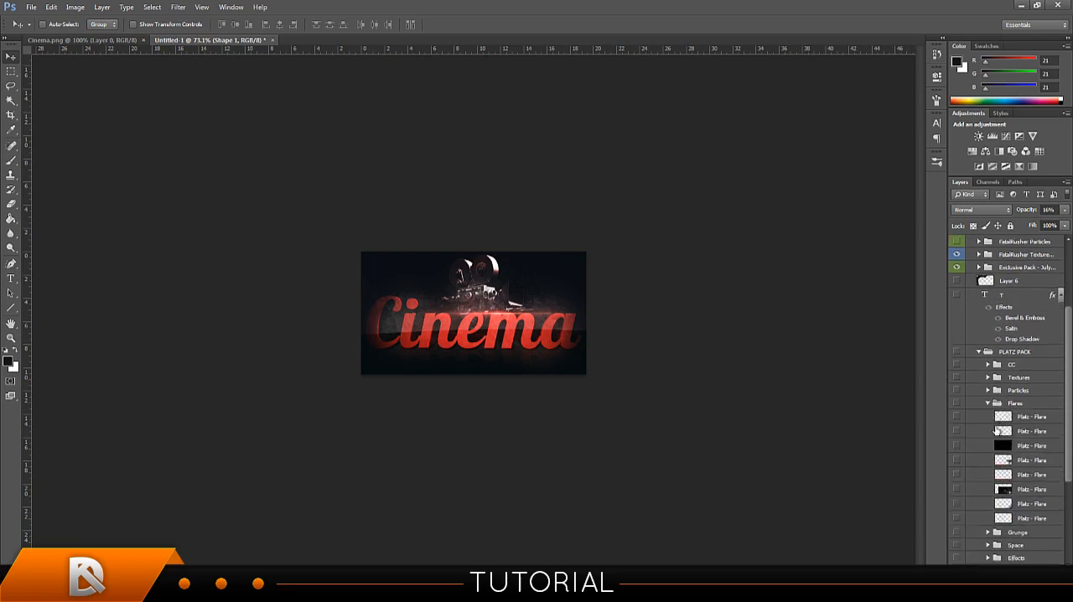
Try the third Platz flare centred on the canvas, shift it over the Cinema text, and hide it.
left_click(957, 448)
left_click_drag(637, 327, 408, 368)
key("ctrl+a")
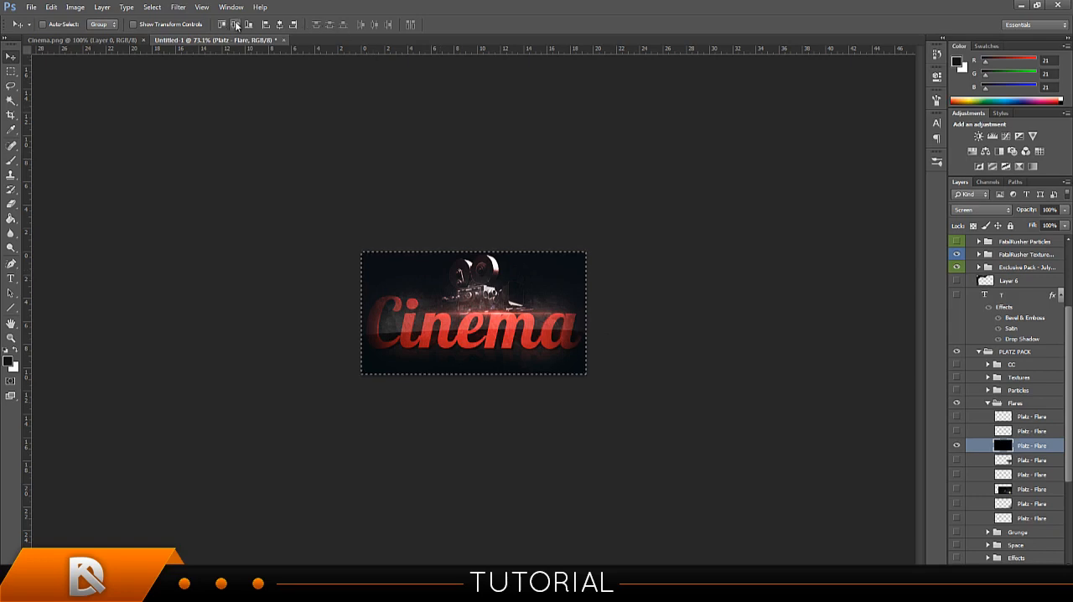
left_click(236, 25)
left_click(281, 28)
key("ctrl+d")
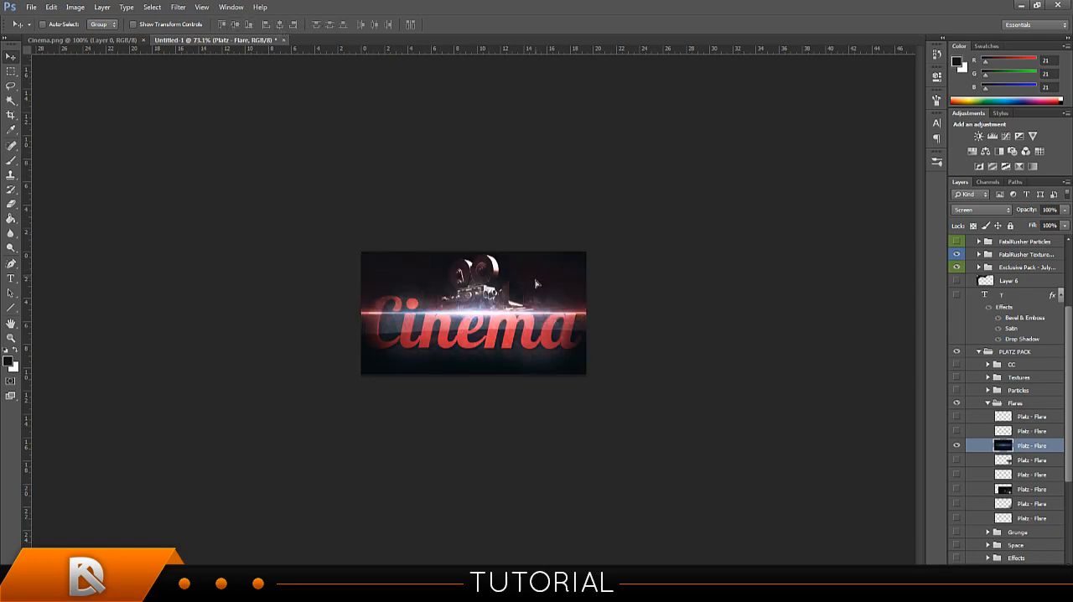
mouse_move(536, 278)
left_mouse_down()
mouse_move(543, 313)
mouse_move(621, 314)
mouse_move(436, 317)
mouse_move(517, 319)
mouse_move(472, 320)
mouse_move(486, 321)
mouse_move(543, 241)
mouse_move(532, 228)
mouse_move(535, 280)
mouse_move(537, 251)
mouse_move(496, 287)
mouse_move(451, 285)
mouse_move(564, 293)
mouse_move(368, 273)
left_mouse_up()
left_click(956, 445)
Try the fourth Platz flare across the film camera, and hide it.
left_click(956, 461)
left_click(988, 463)
mouse_move(525, 329)
left_mouse_down()
mouse_move(445, 245)
mouse_move(556, 254)
mouse_move(493, 251)
mouse_move(459, 219)
left_mouse_up()
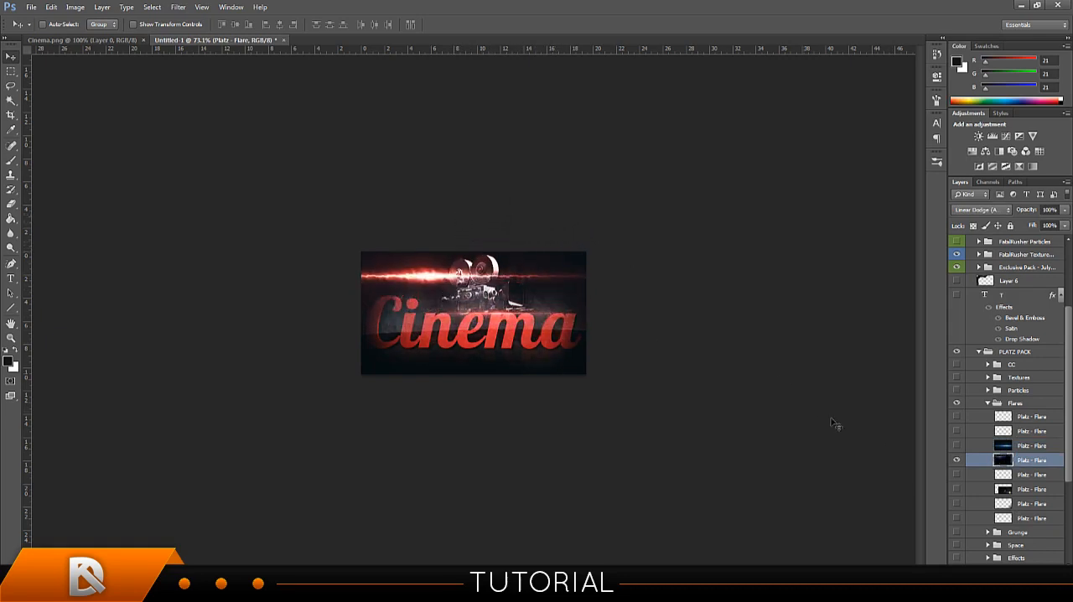
left_click(956, 462)
Show the fifth Platz flare, move it onto the signature and set its blend mode to Screen.
left_click(956, 476)
left_click(974, 475)
left_click_drag(623, 333, 351, 208)
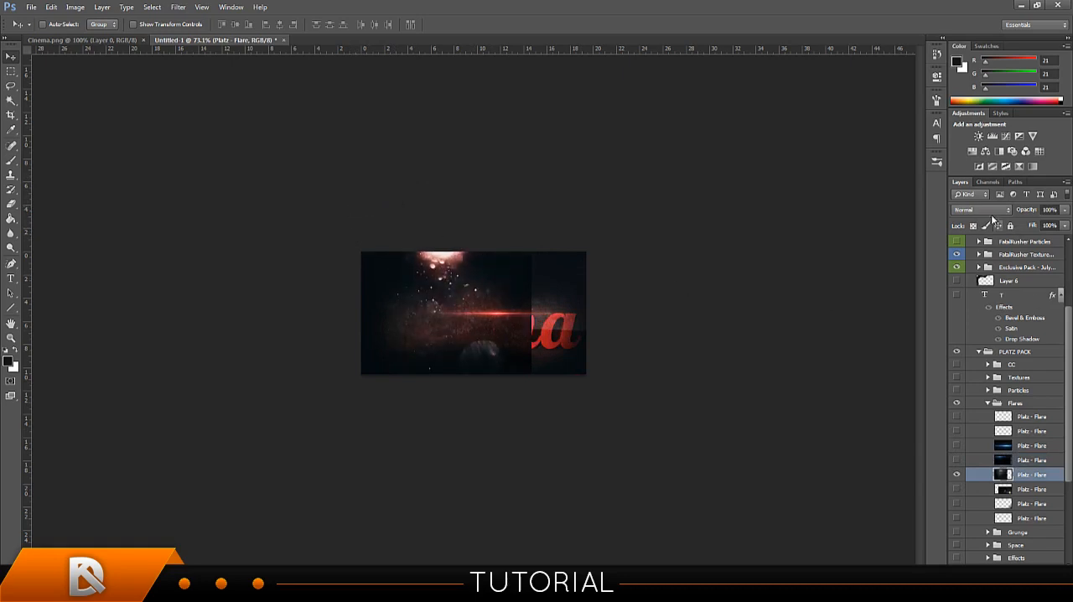
mouse_move(609, 286)
left_mouse_down()
mouse_move(599, 278)
mouse_move(633, 305)
mouse_move(618, 280)
mouse_move(589, 271)
mouse_move(600, 261)
mouse_move(616, 275)
left_mouse_up()
left_click(985, 211)
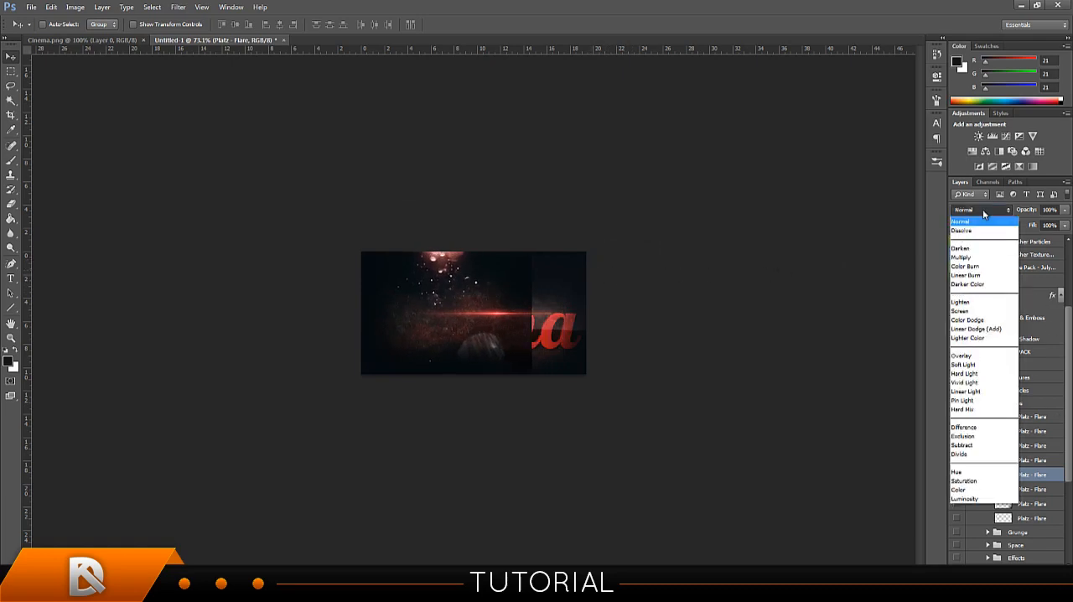
left_click(963, 312)
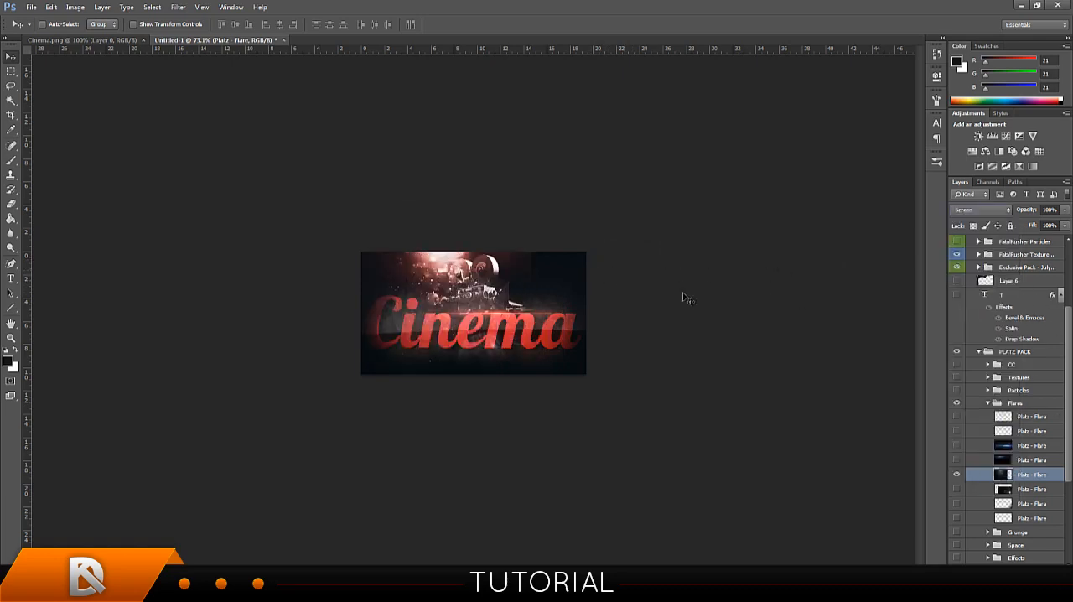
Position the fifth Platz flare so its glow falls on the film camera at the signature's upper centre.
left_click_drag(612, 291, 633, 272)
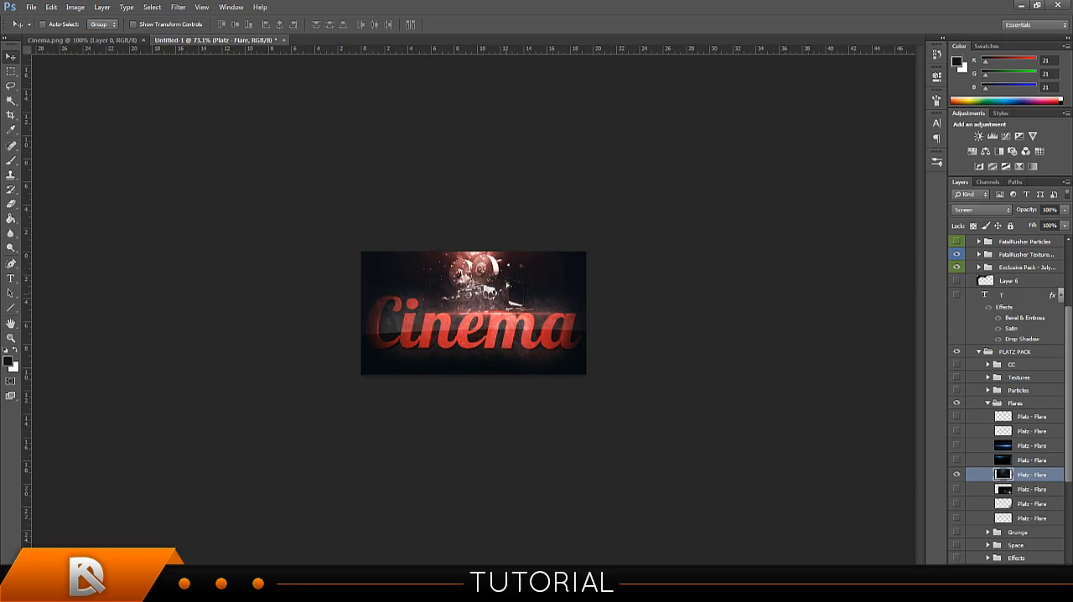
left_click_drag(506, 326, 511, 304)
left_click_drag(508, 297, 525, 326)
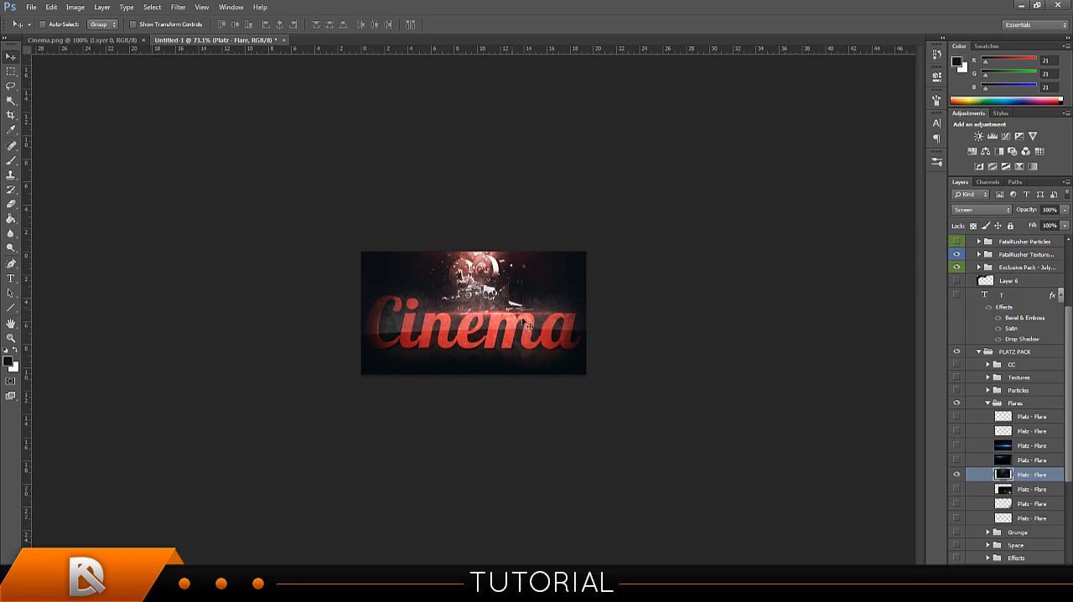
left_click_drag(523, 289, 529, 291)
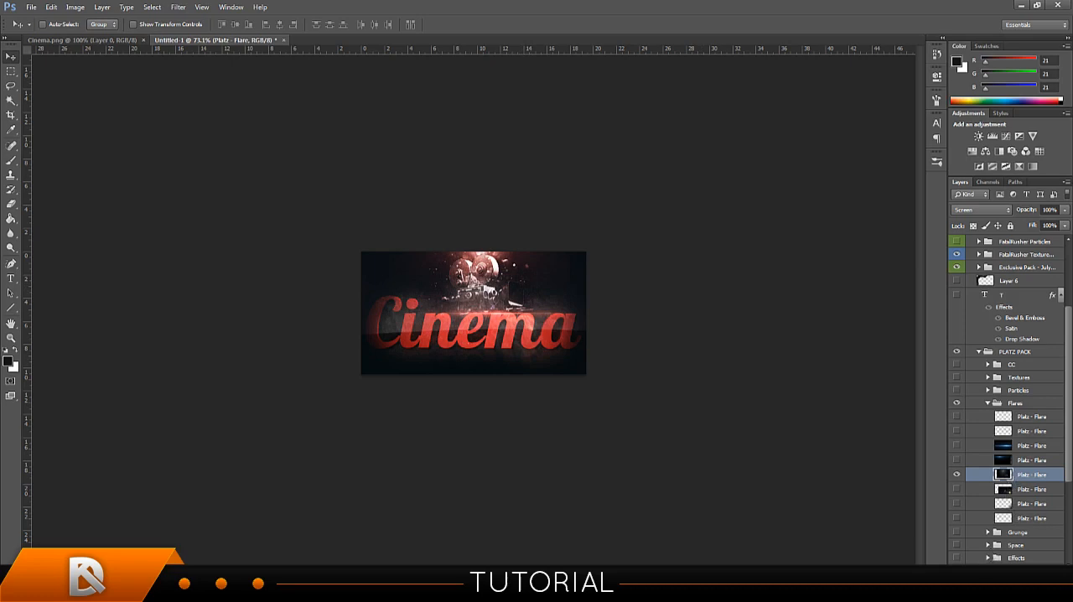
Add a layer mask to the fifth Platz flare and brush away its lower part and sides in black.
left_click(997, 571)
left_click(11, 159)
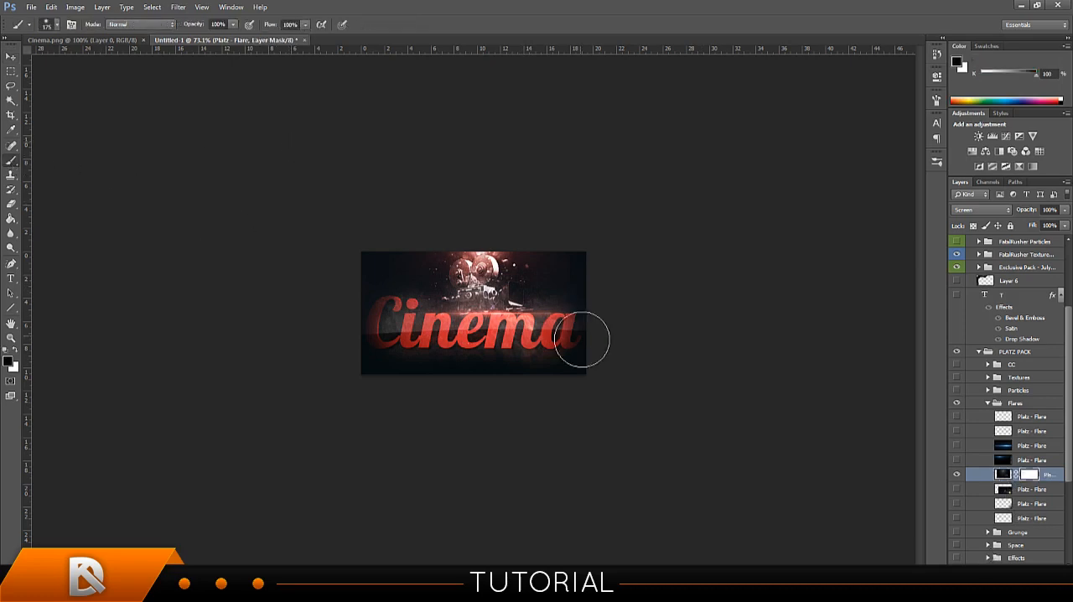
mouse_move(589, 340)
left_mouse_down()
mouse_move(557, 369)
mouse_move(494, 345)
mouse_move(510, 352)
mouse_move(476, 353)
mouse_move(491, 332)
mouse_move(560, 309)
mouse_move(584, 246)
mouse_move(531, 368)
left_mouse_up()
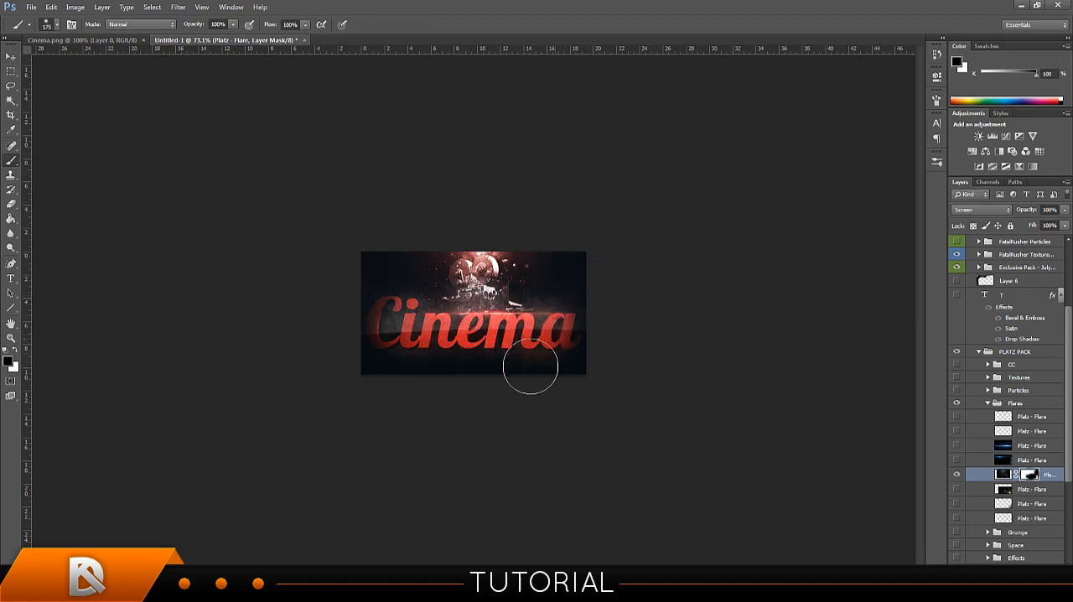
mouse_move(436, 367)
left_mouse_down()
mouse_move(389, 337)
mouse_move(364, 275)
left_mouse_up()
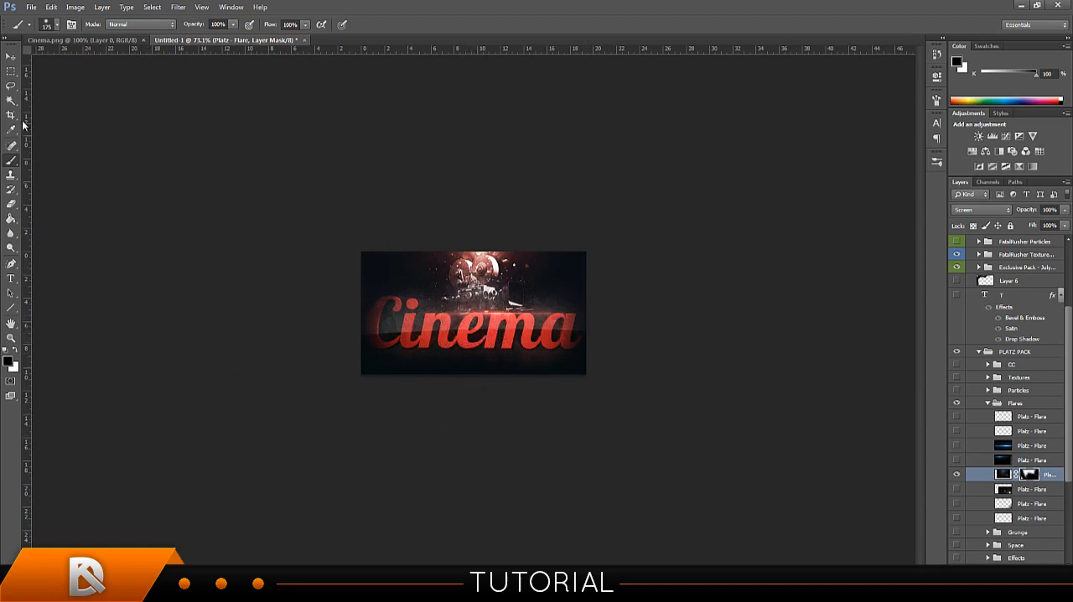
left_click(11, 56)
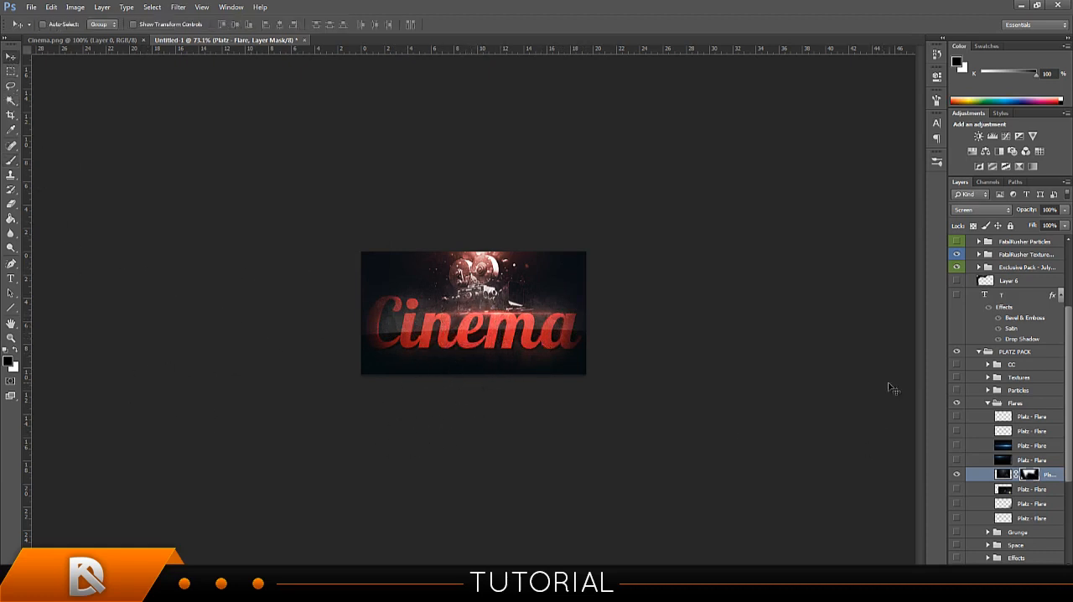
Try the last Platz flare over the end of the Cinema text, and hide it.
scroll(1006, 453, "down", 3)
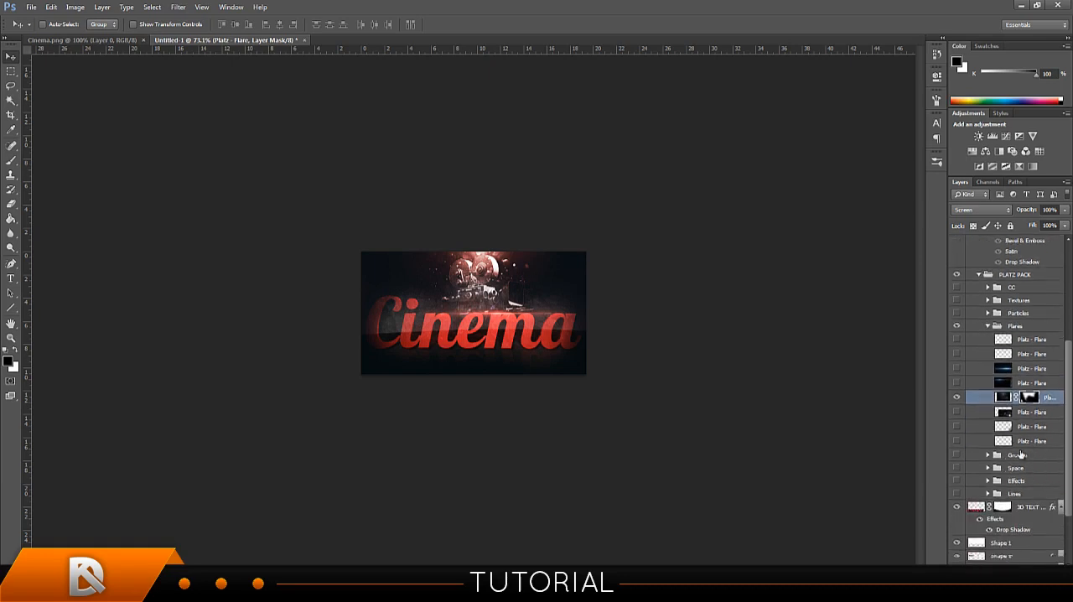
left_click(991, 442)
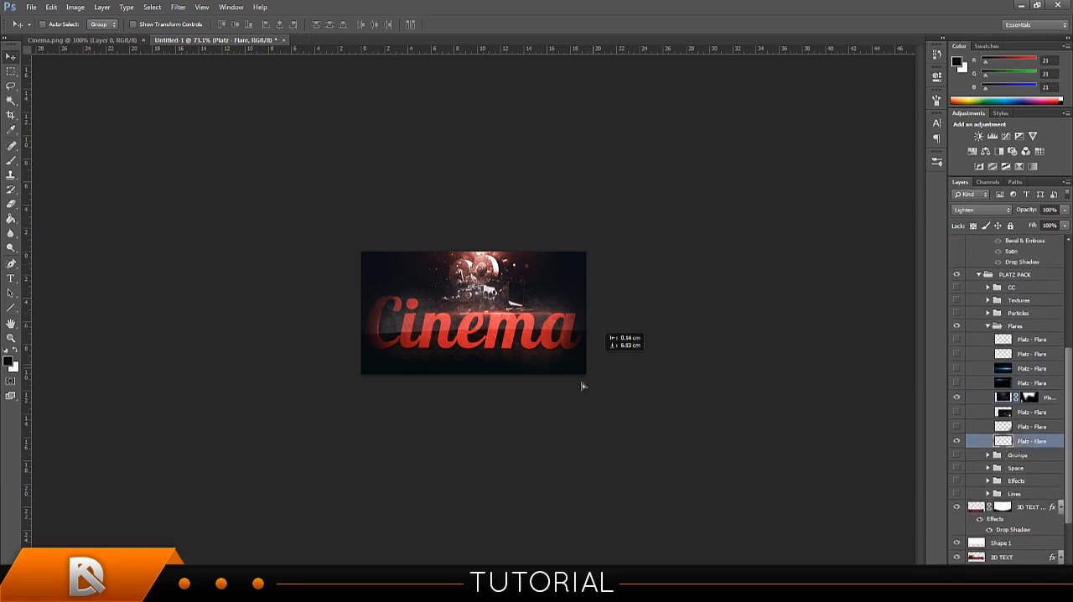
key("ctrl+a")
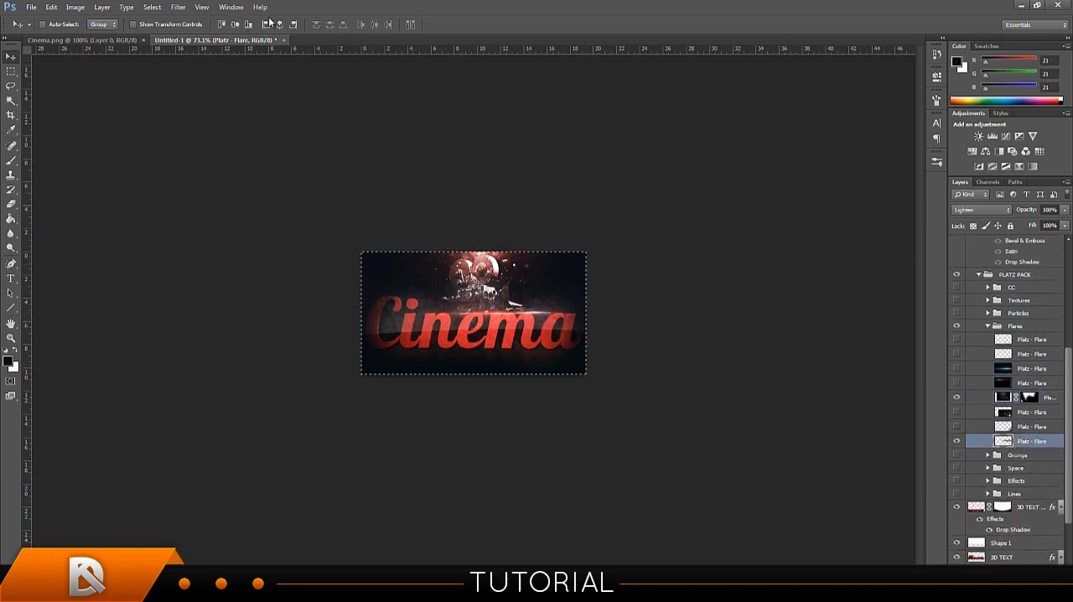
key("ctrl+d")
left_click_drag(597, 328, 566, 343)
left_click(957, 440)
Collapse the Flares subgroup and expand the Particles subgroup in PLATZ PACK.
scroll(990, 352, "down", 1)
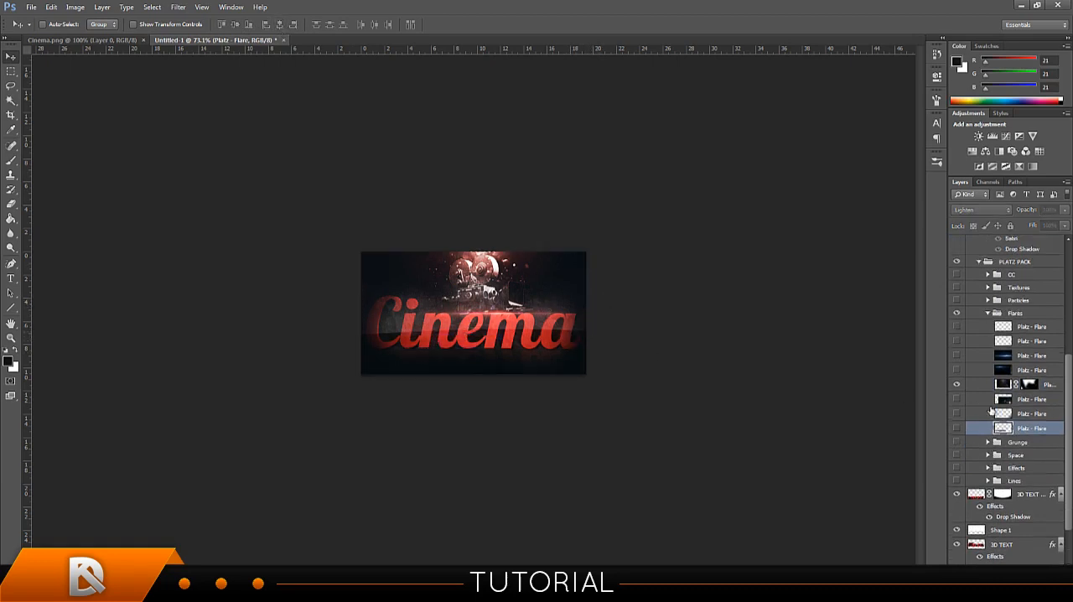
left_click(986, 301)
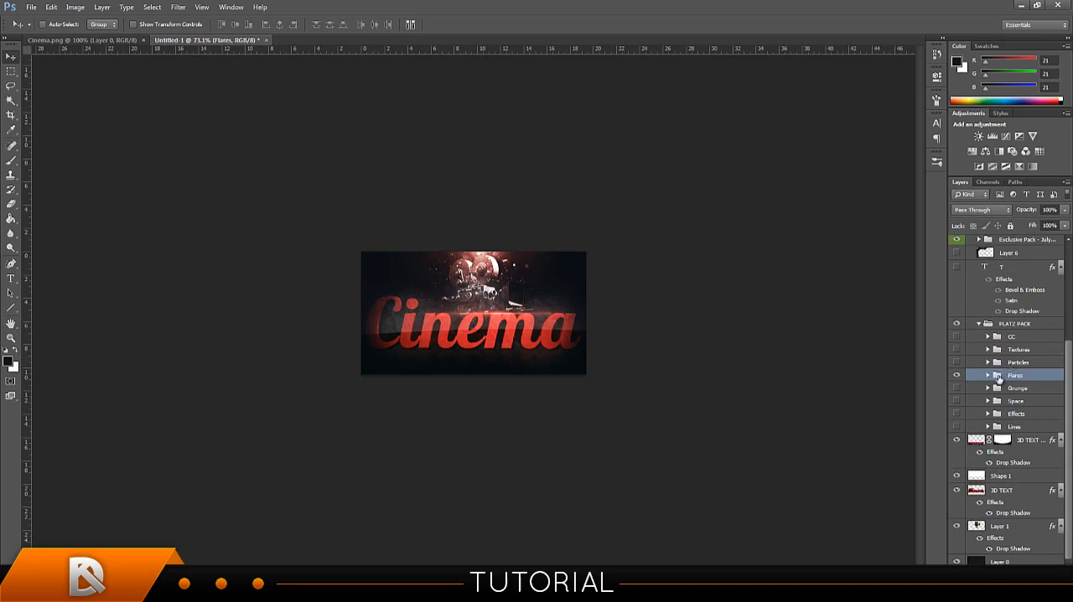
left_click(989, 362)
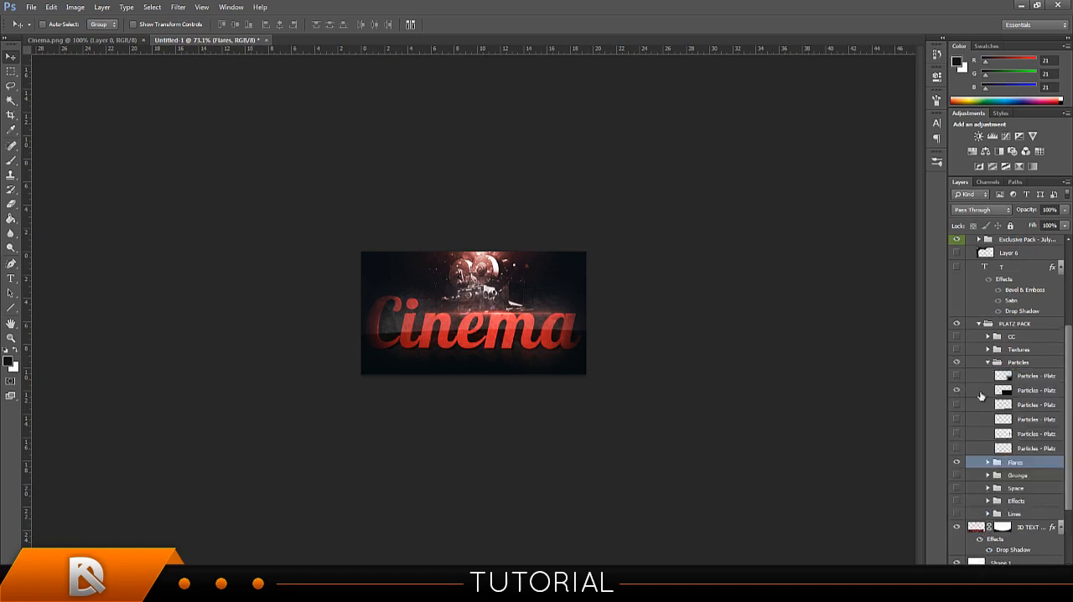
Try the second Particles - Platz layer over the signature, and hide it.
left_click(981, 391)
left_click_drag(646, 319, 419, 141)
left_click(958, 391)
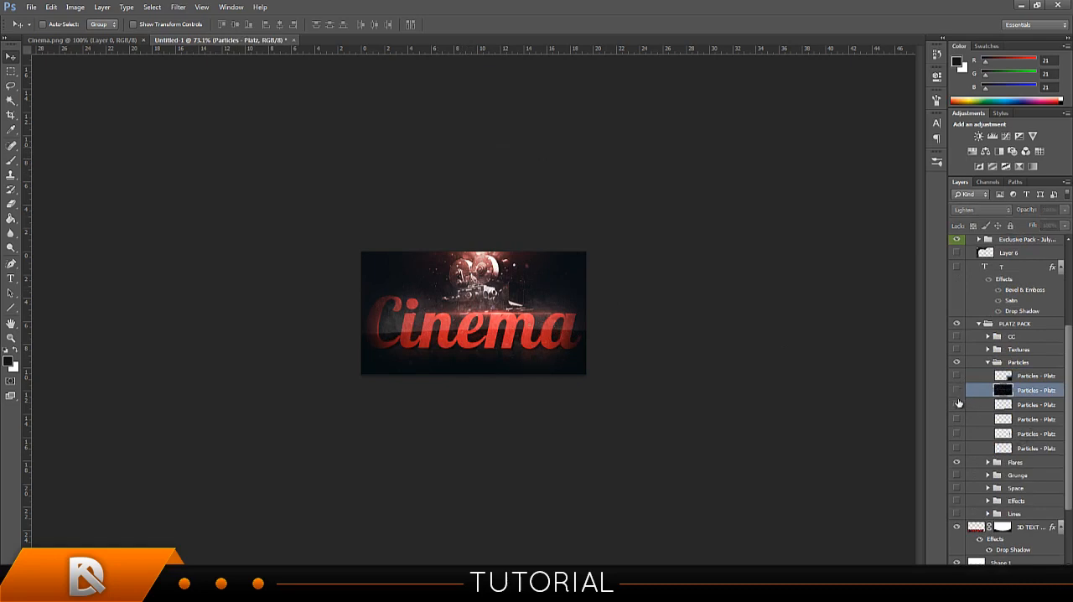
Show the third Particles - Platz layer, position it over the signature and lower its opacity to 56%.
left_click(956, 404)
left_click(972, 404)
left_click_drag(620, 331, 601, 300)
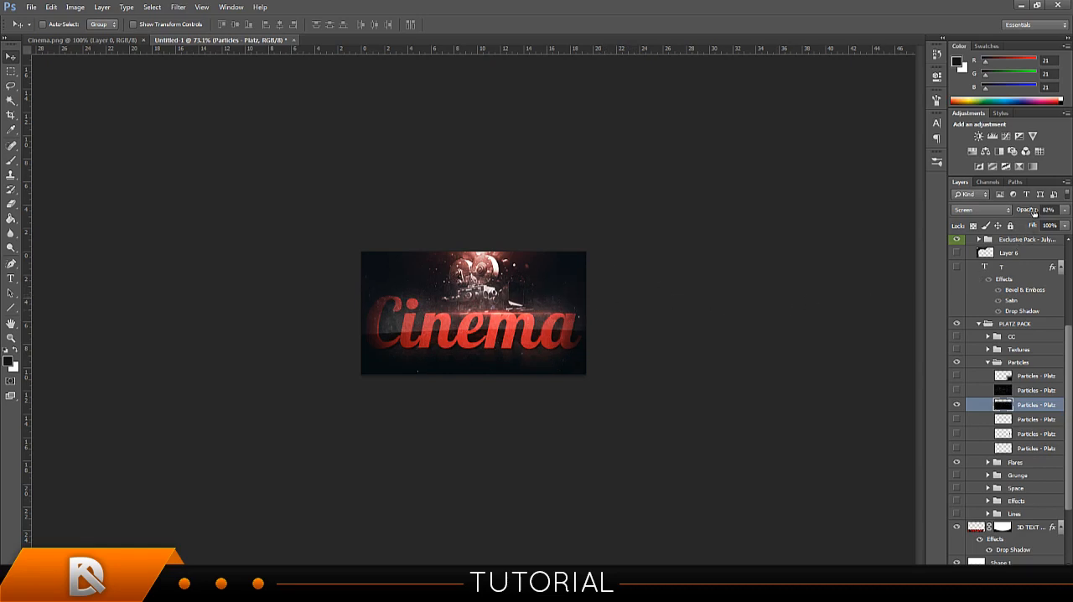
left_click(1023, 212)
left_click_drag(1016, 212, 1018, 212)
Mask the third Particles - Platz layer, brush out its outer edges, and readjust its opacity while comparing with and without it.
left_click(996, 575)
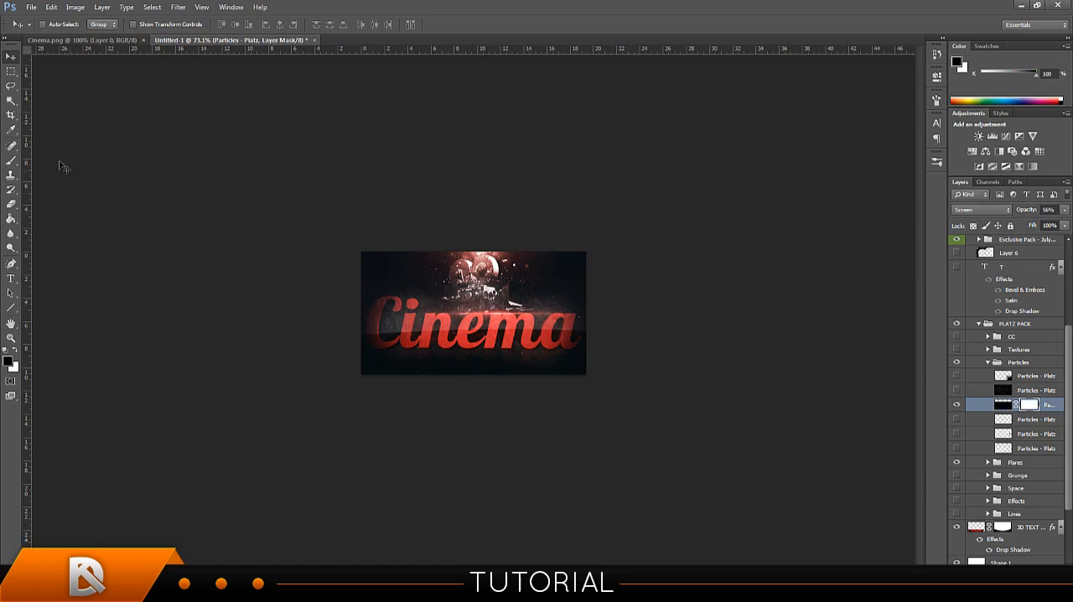
left_click(15, 163)
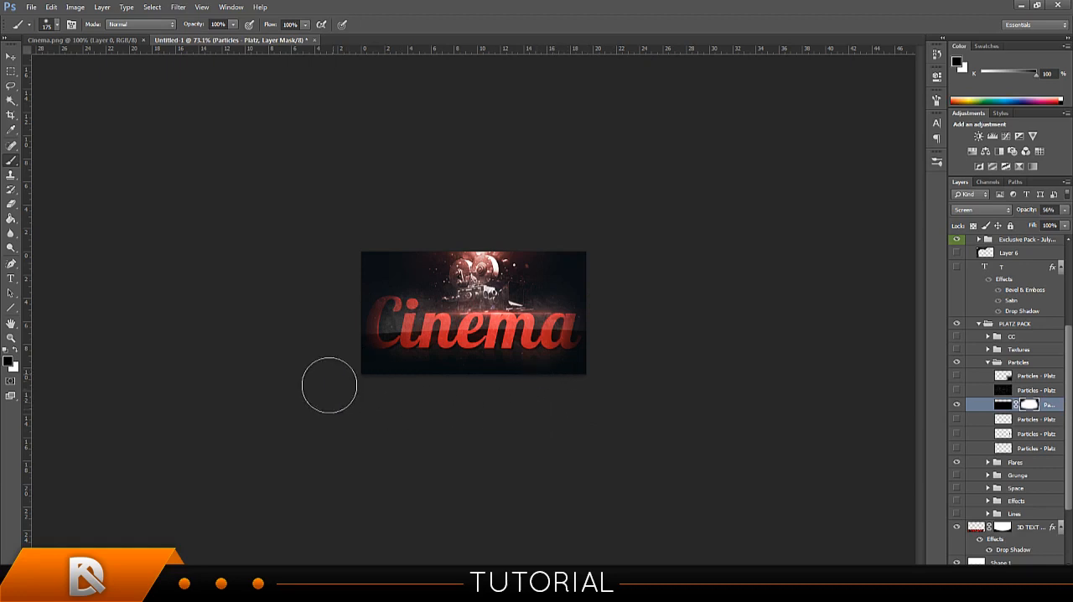
left_click_drag(1017, 213, 1067, 217)
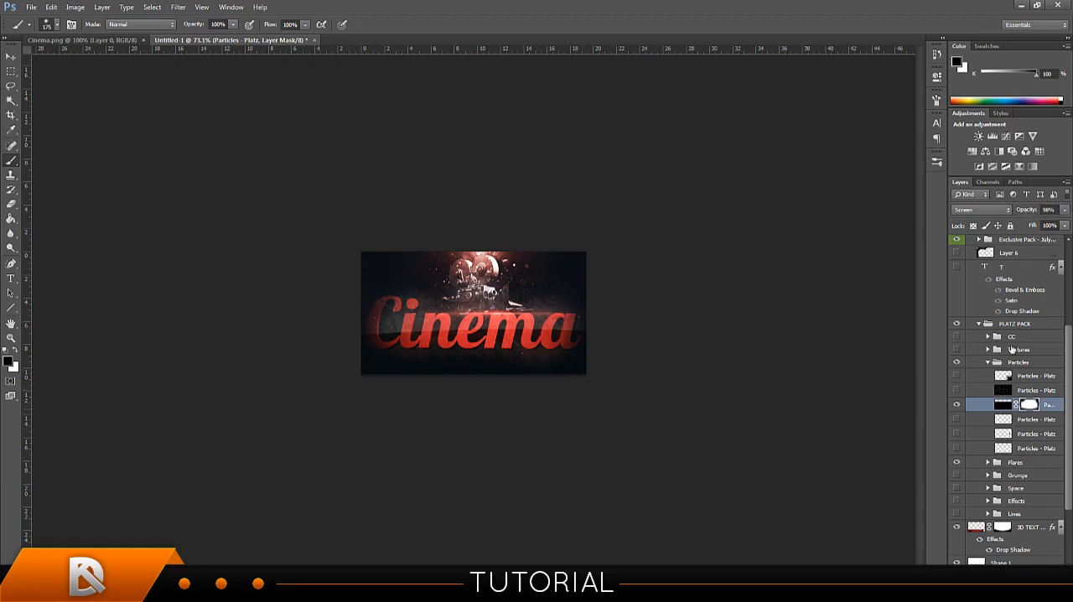
left_click(957, 404)
left_click(957, 405)
left_click_drag(1032, 210, 1004, 216)
Collapse Particles, expand the LANZ pack's Texture Pack subgroup, and leave only Layer 27 visible among its textures.
left_click_drag(1066, 429, 1067, 378)
left_click(988, 453)
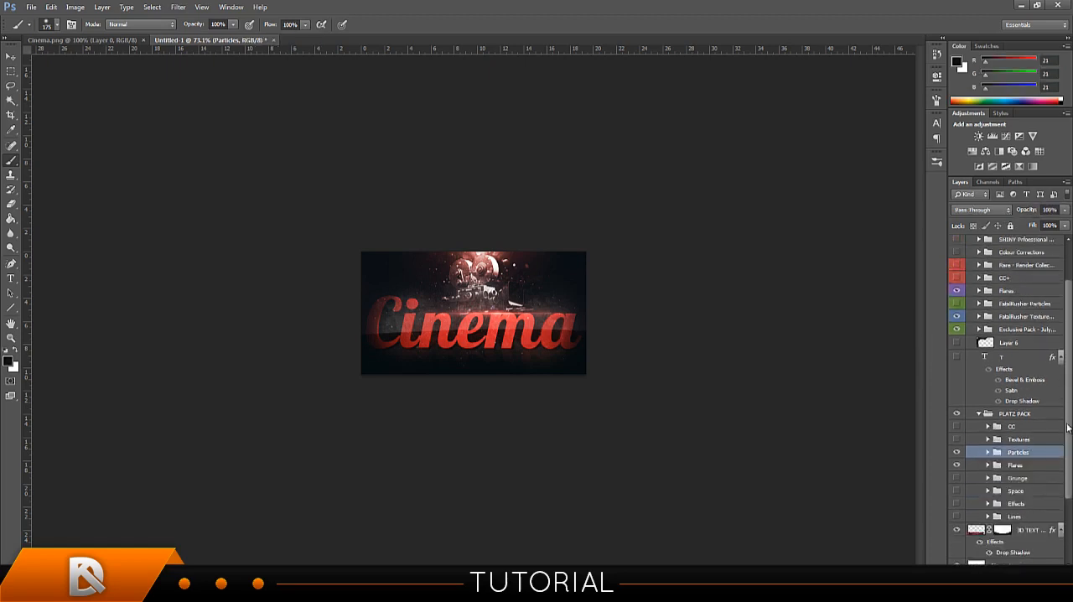
scroll(1060, 340, "up", 2)
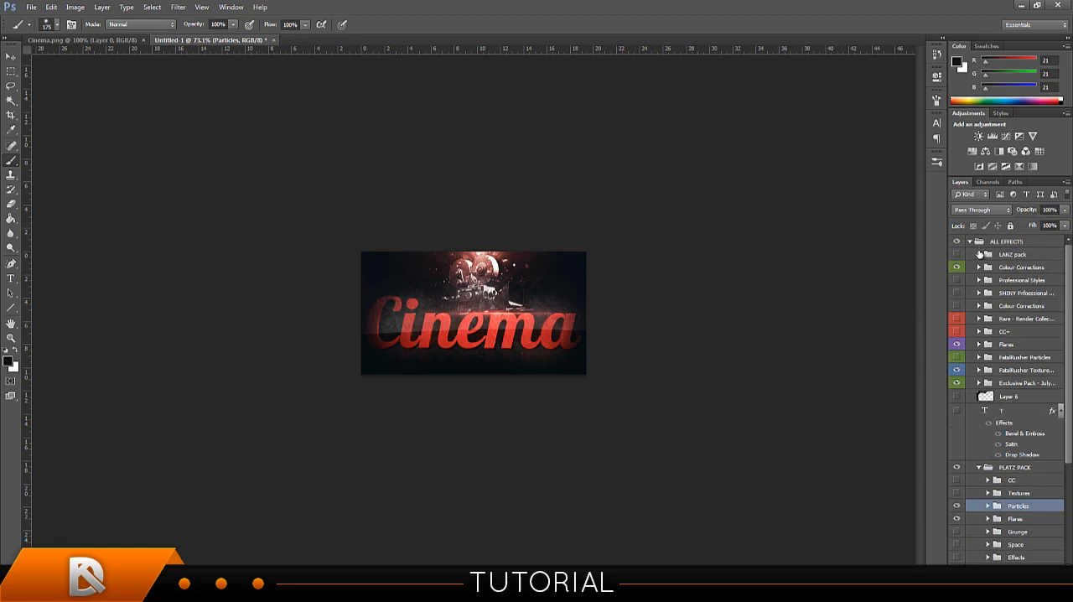
left_click(977, 255)
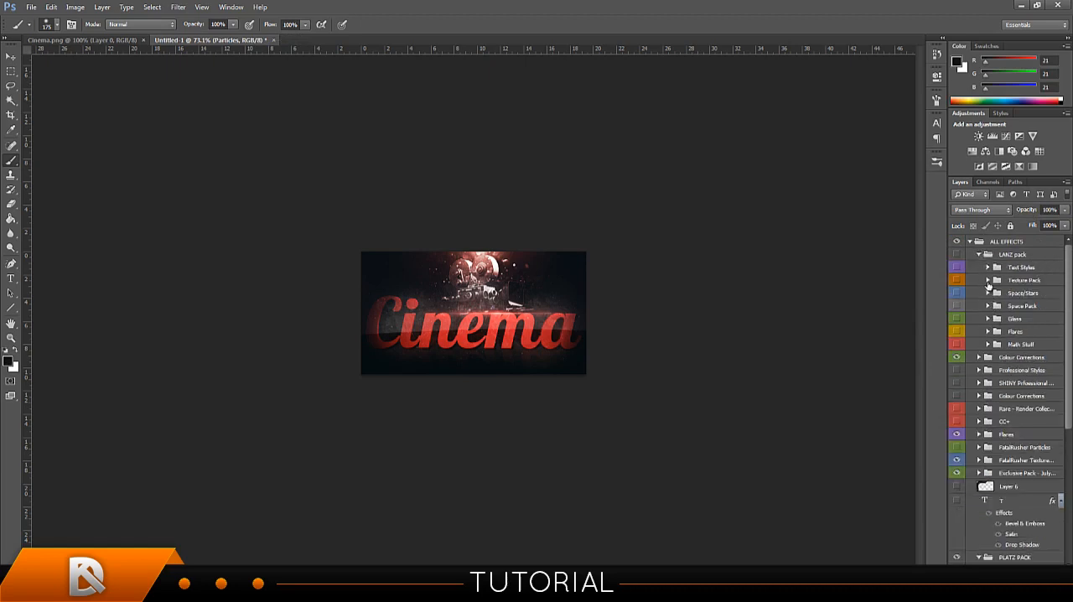
left_click(987, 280)
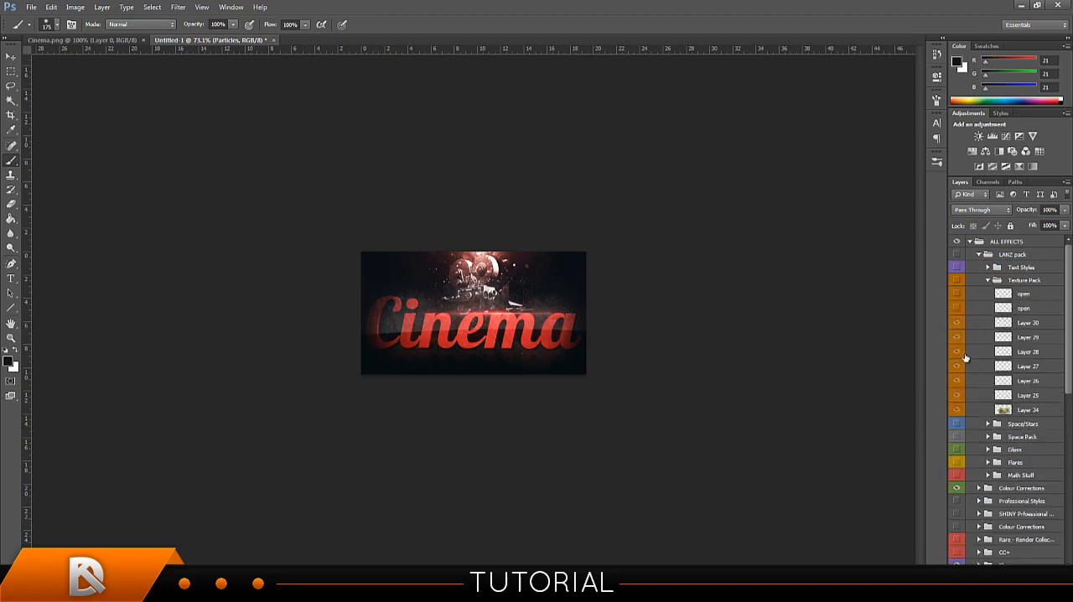
left_click(955, 320)
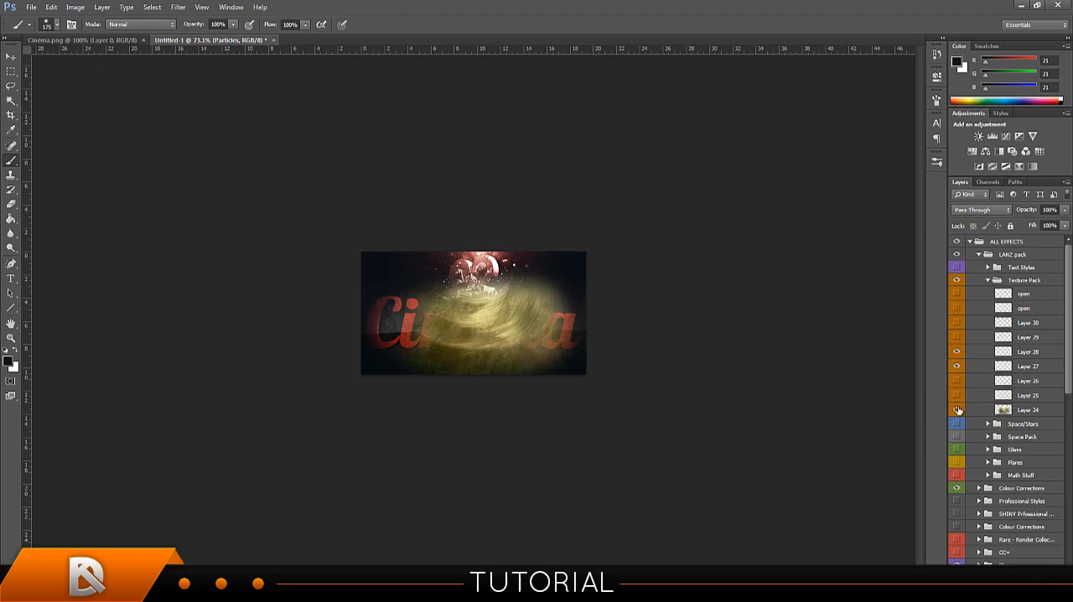
left_click(957, 352)
Try Layer 27 as a Soft Light texture over the whole signature, and hide it.
left_click(983, 368)
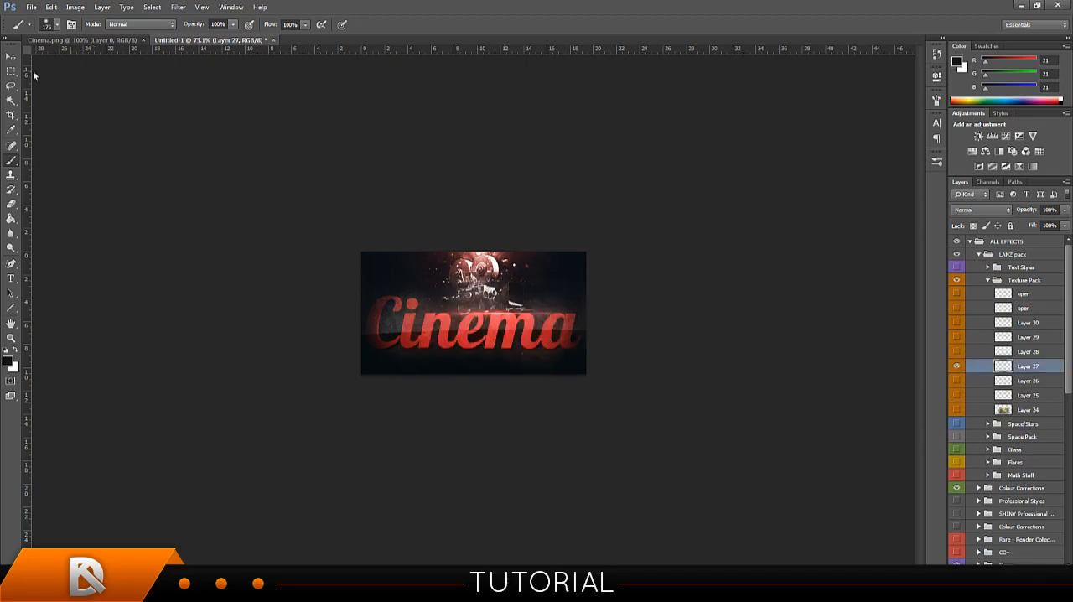
left_click(11, 58)
mouse_move(398, 242)
left_mouse_down()
mouse_move(503, 292)
mouse_move(356, 241)
mouse_move(591, 305)
mouse_move(474, 275)
left_mouse_up()
left_click(982, 209)
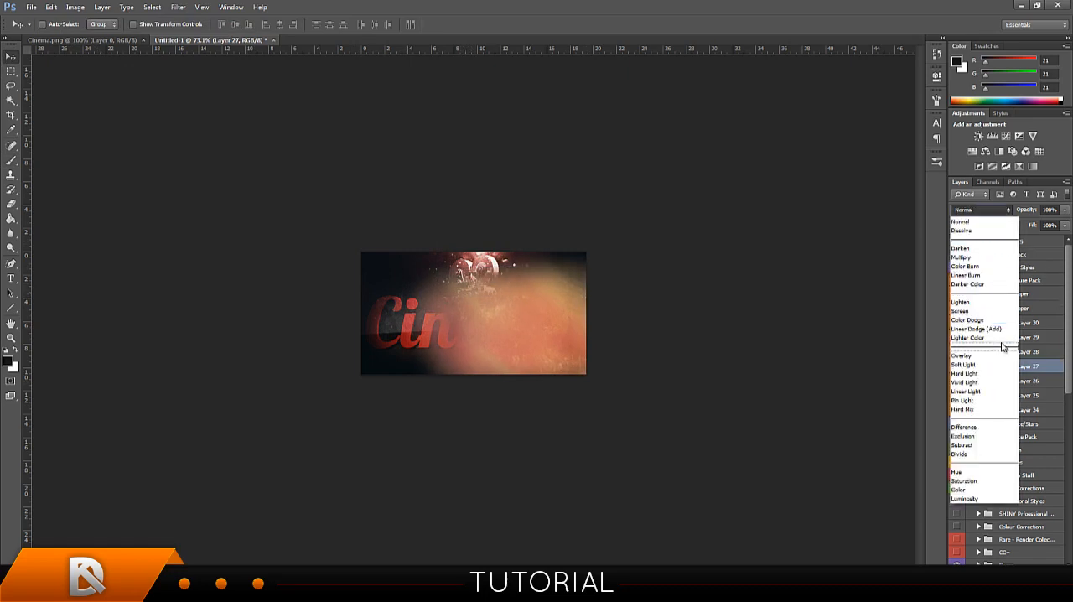
left_click(987, 359)
left_click_drag(631, 316, 610, 312)
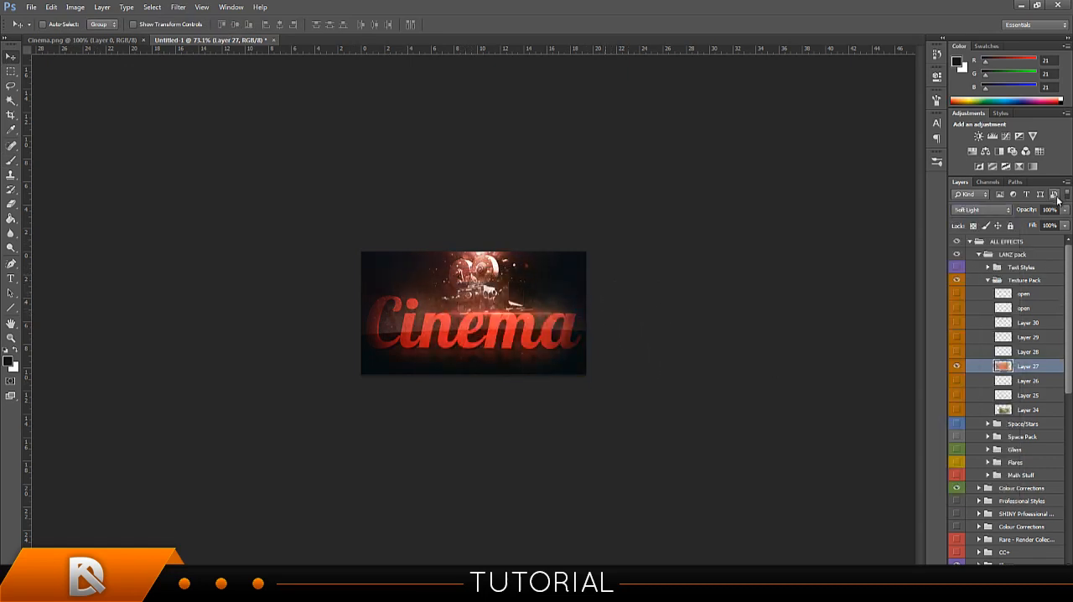
left_click(956, 366)
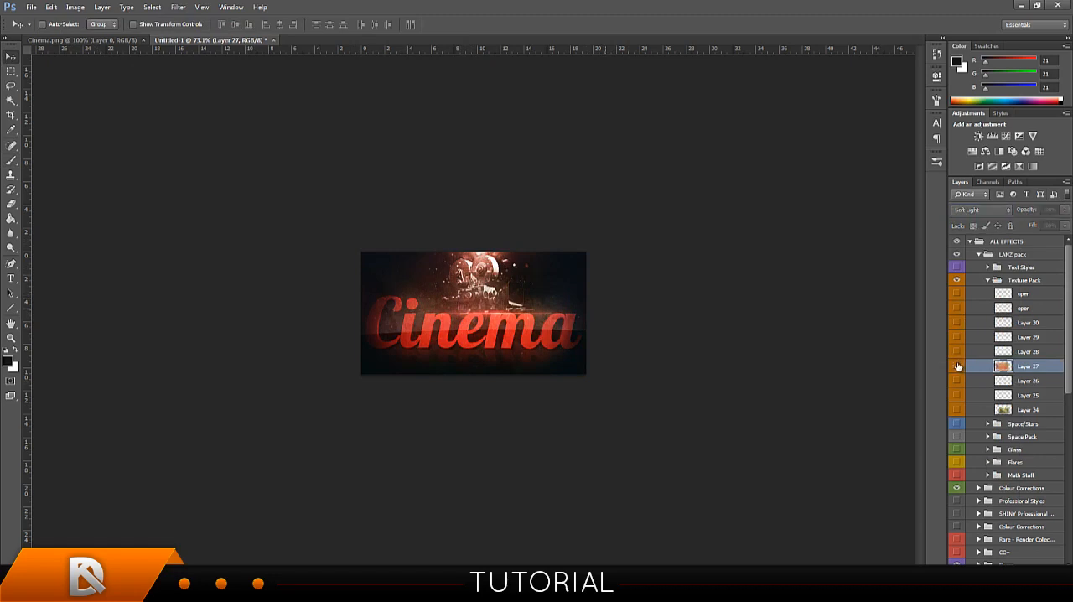
Show the Layer 28 texture and centre it horizontally and vertically on the canvas.
left_click(990, 354)
left_click_drag(594, 320, 369, 239)
key("ctrl+a")
left_click(236, 25)
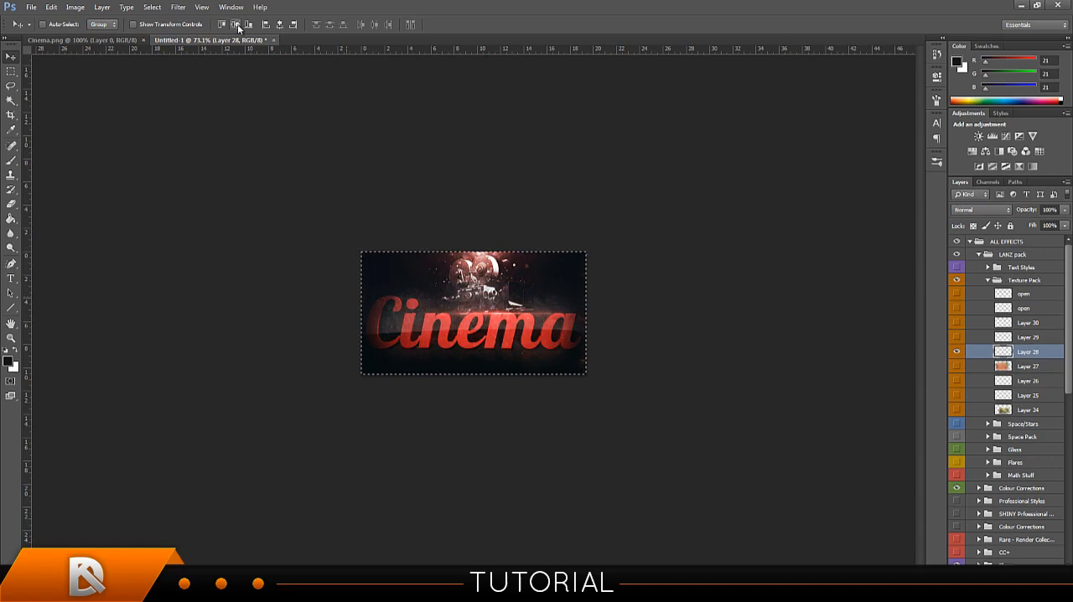
left_click(281, 25)
key("ctrl+d")
left_click_drag(517, 302, 513, 307)
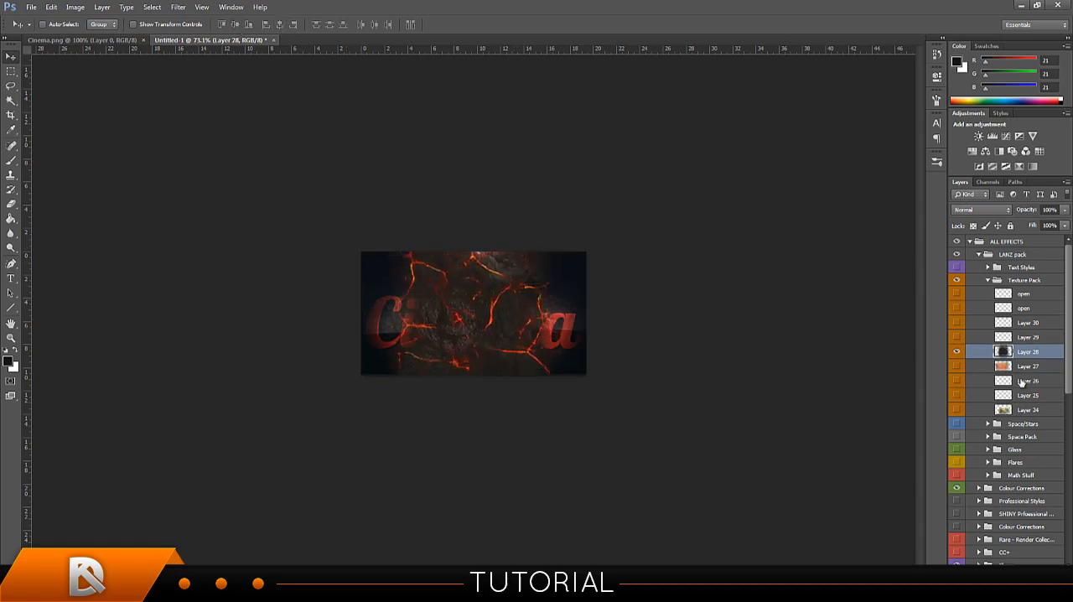
Hide Layer 28, show the Layer 25 texture and centre it horizontally and vertically on the canvas.
left_click(956, 352)
left_click(1028, 395)
key("ctrl+a")
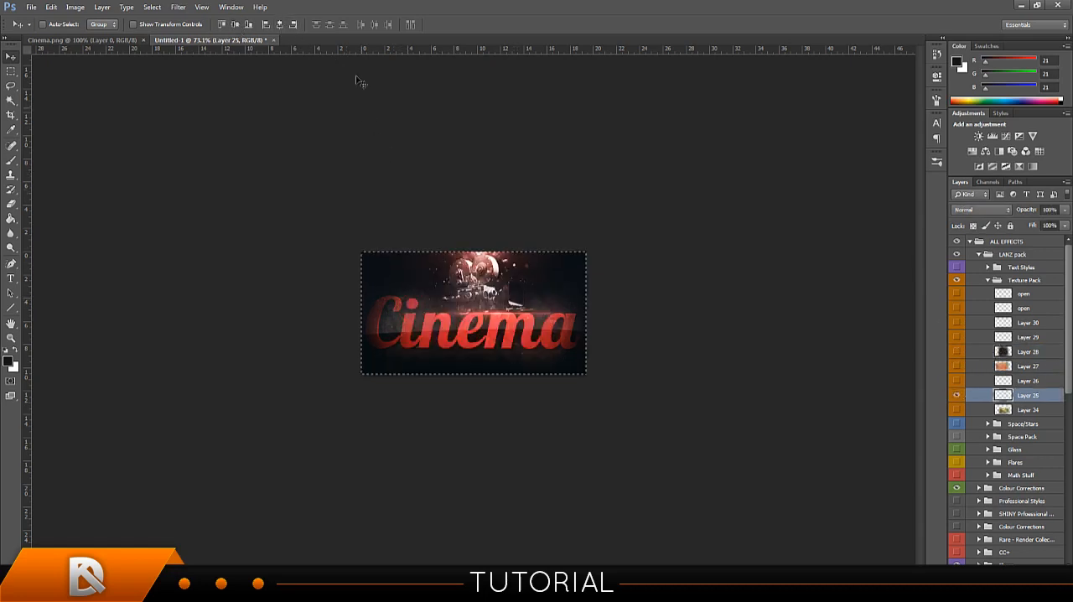
left_click(236, 25)
left_click(280, 25)
key("ctrl+d")
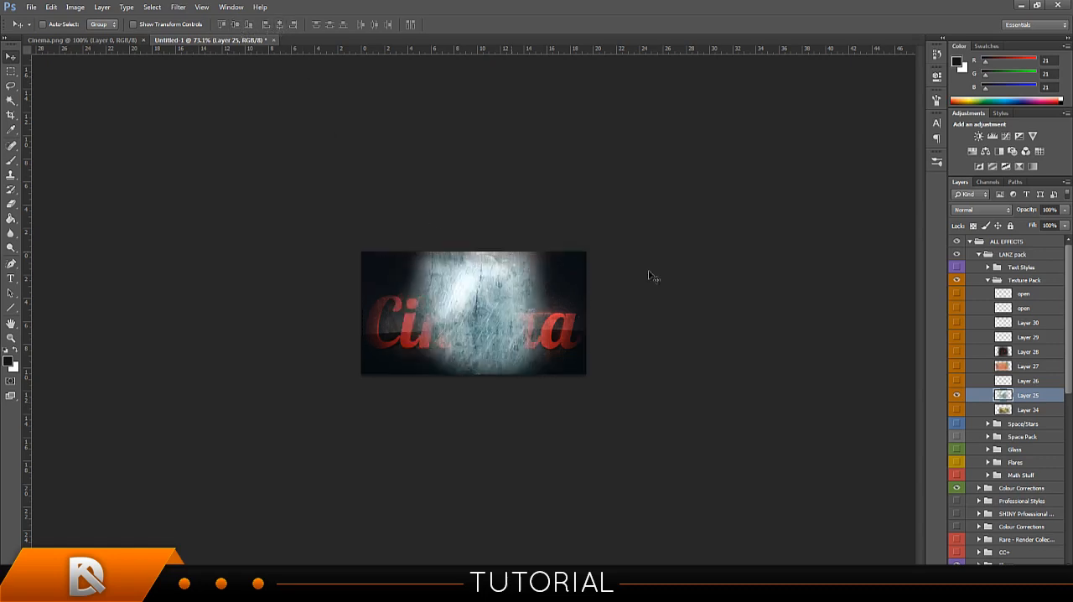
Set Layer 25's blend mode to Soft Light and shift the texture sideways over the signature.
left_click(981, 209)
left_click(985, 362)
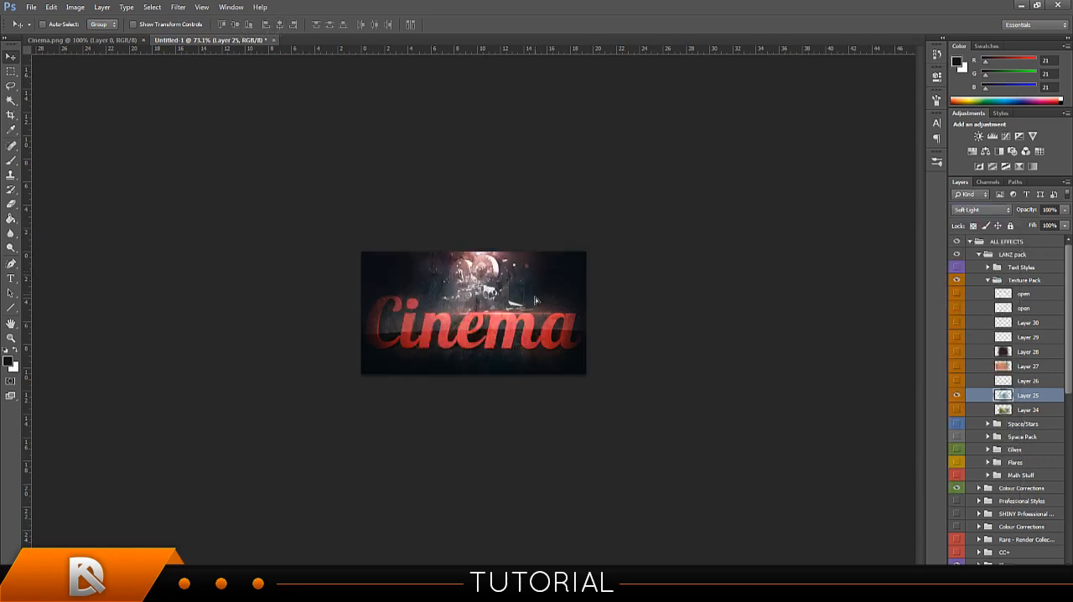
left_click_drag(494, 293, 526, 294)
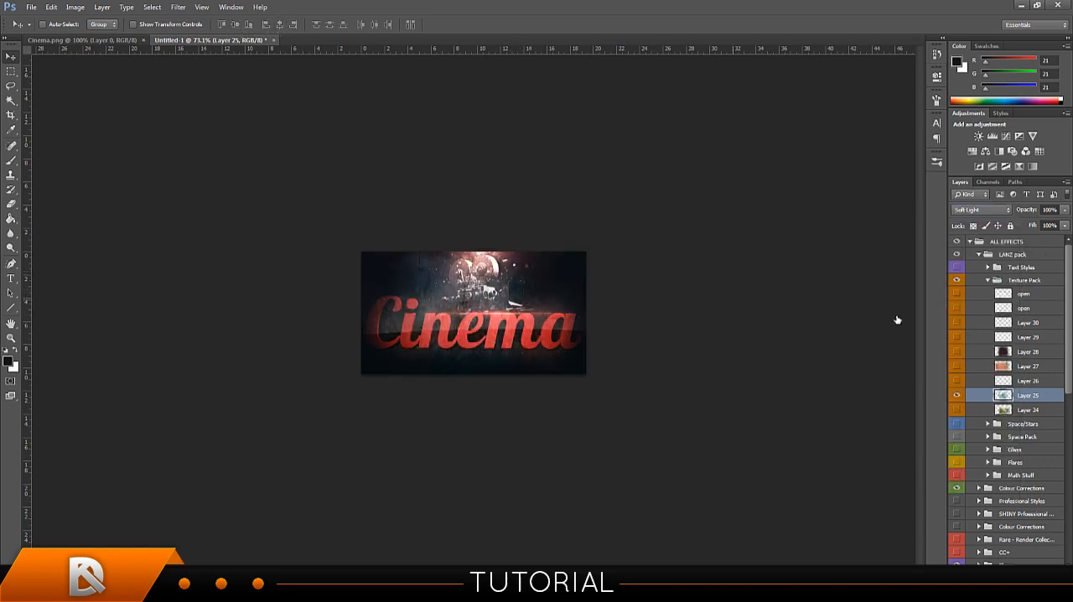
Hide Layer 25, try the Layer 29 texture centred on the canvas, and hide it.
left_click(956, 337)
left_click(967, 337)
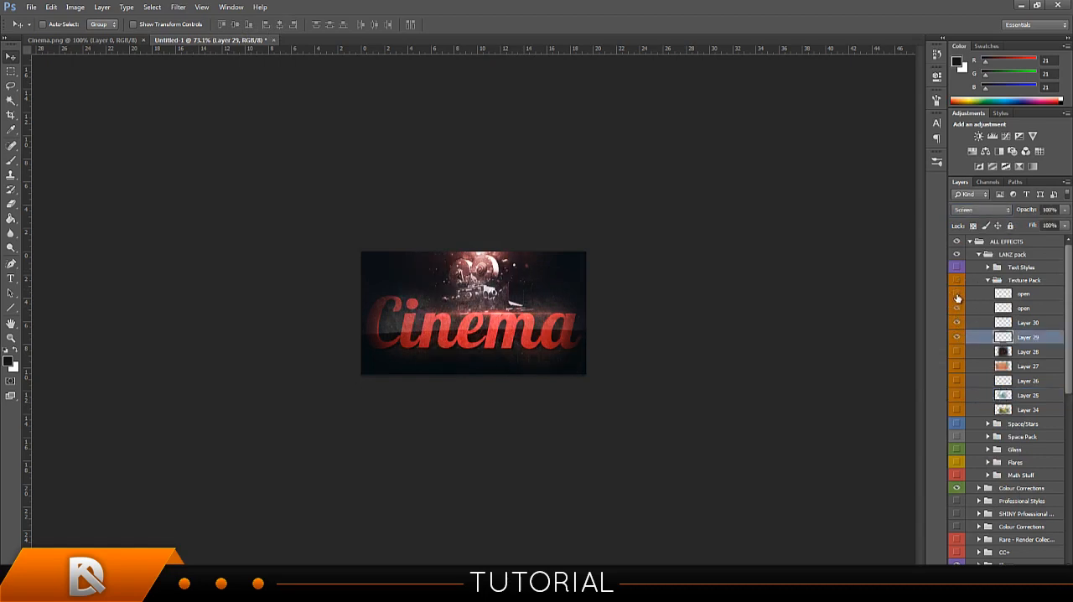
left_click_drag(958, 300, 958, 310)
left_click(958, 308)
key("ctrl+a")
left_click(236, 26)
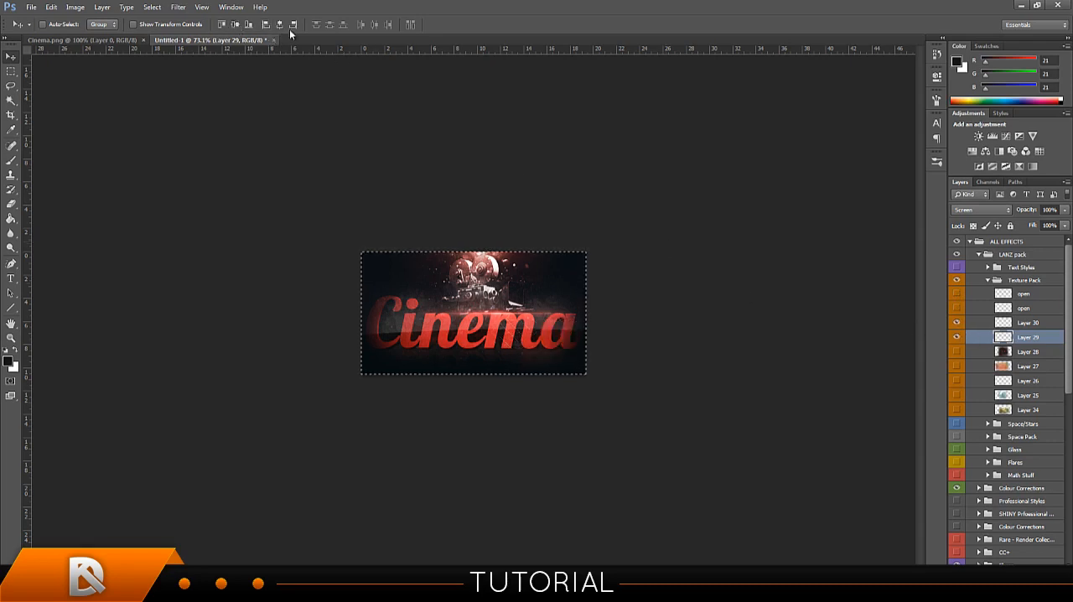
left_click(279, 26)
key("ctrl+d")
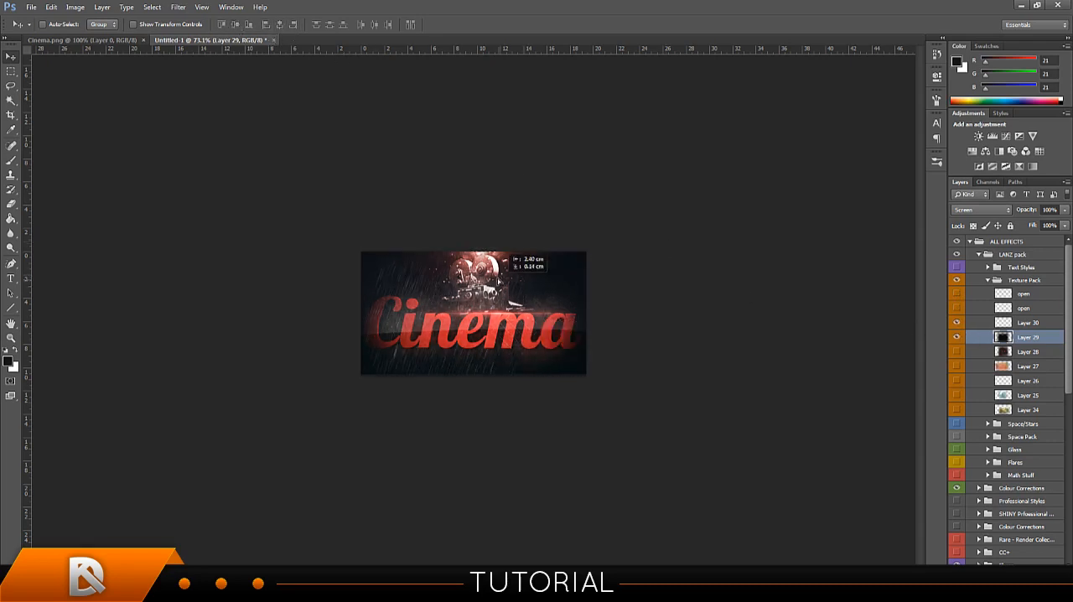
left_click(957, 336)
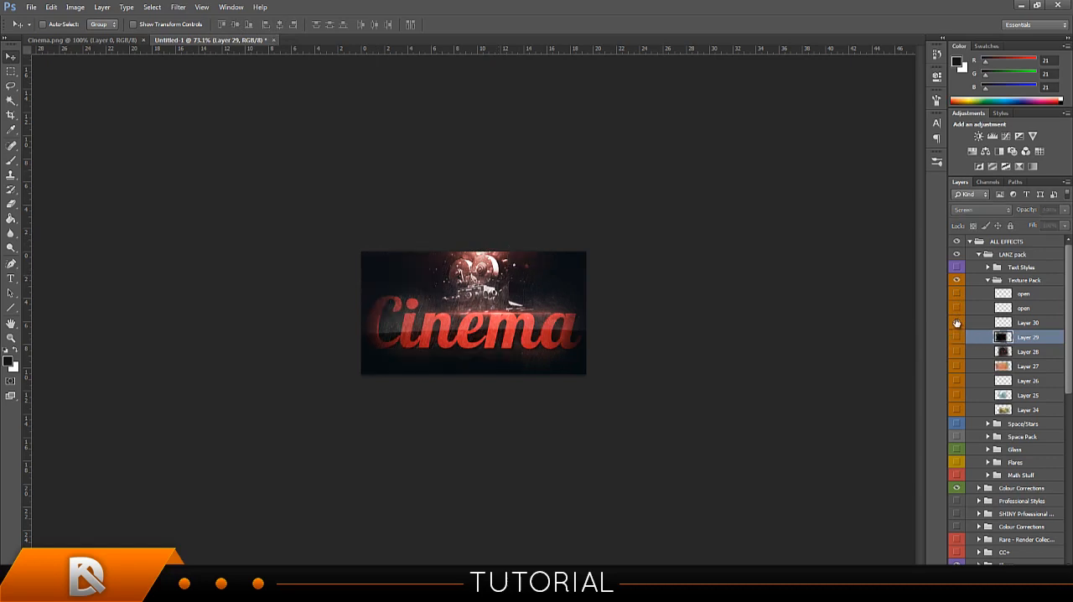
Show the Layer 30 texture and centre it on the canvas.
left_click(985, 323)
key("ctrl+a")
left_click(280, 26)
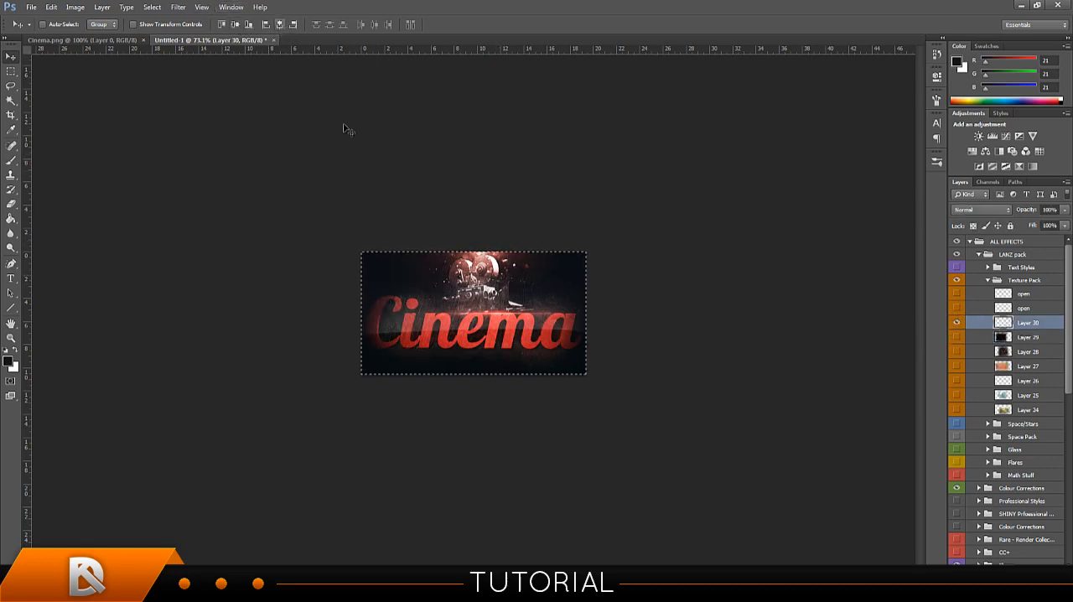
key("ctrl+d")
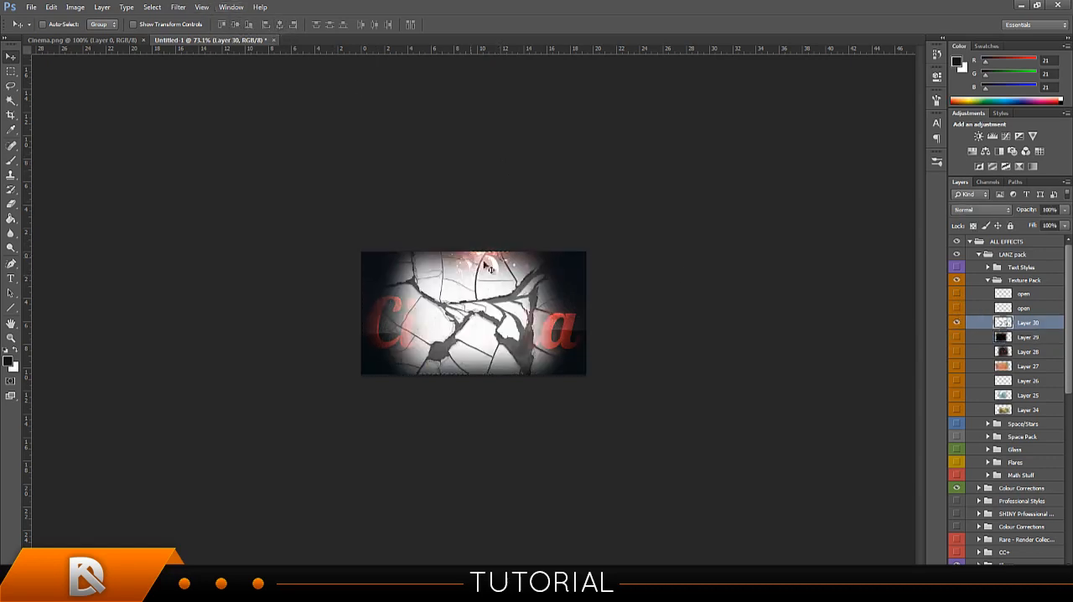
Hide Layer 30, then collapse and hide the whole Texture Pack subgroup.
left_click(957, 319)
left_click(986, 280)
left_click(964, 282)
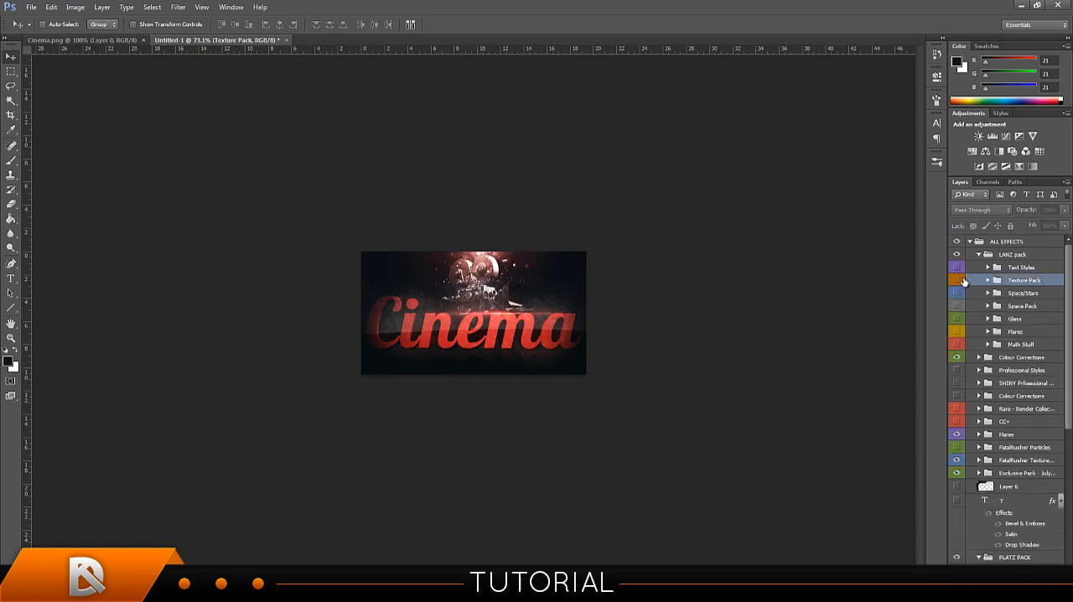
Search the computer's files for "adam" and open ADAM desktop background.psd.
left_click(8, 590)
type("adam")
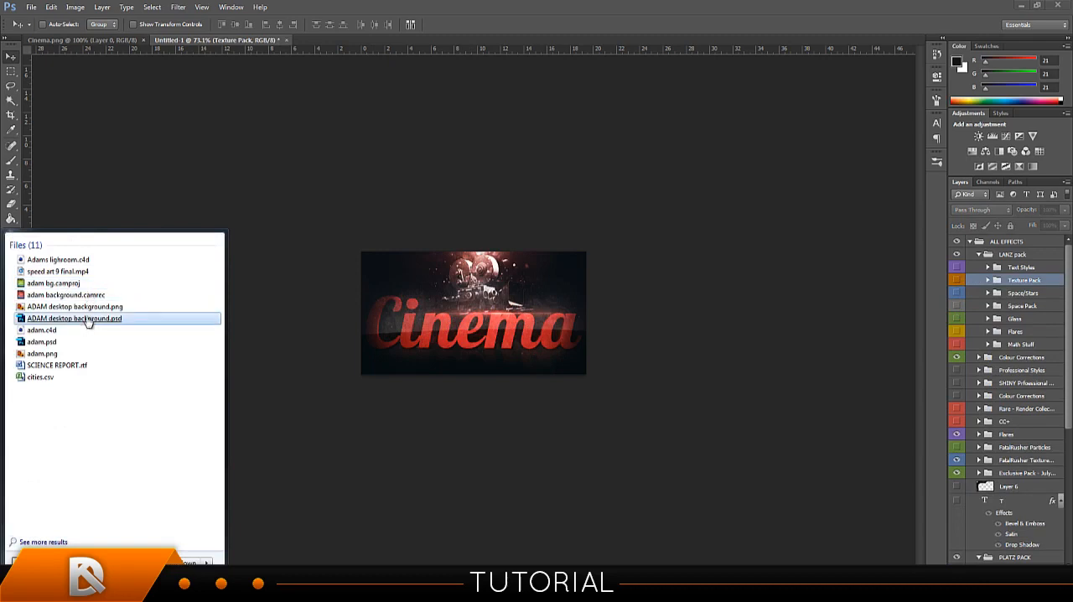
left_click(87, 321)
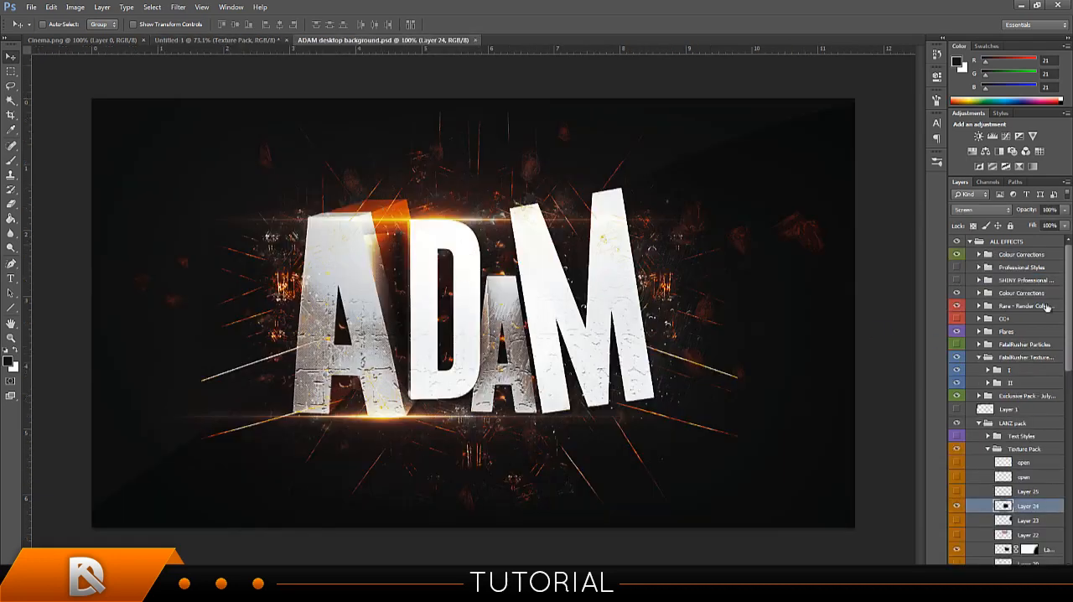
Find the masked Lighten texture, Layer 21, in the PSD's Texture Pack and copy it into the Untitled-1 signature.
scroll(1016, 471, "down", 2)
scroll(1013, 387, "up", 2)
scroll(1039, 411, "down", 3)
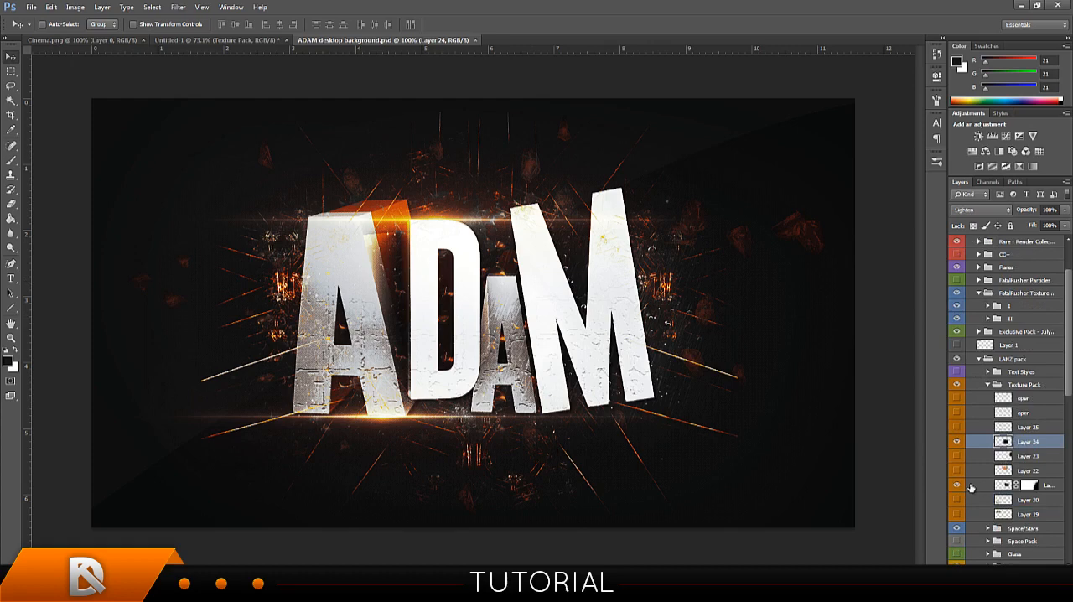
left_click(969, 486)
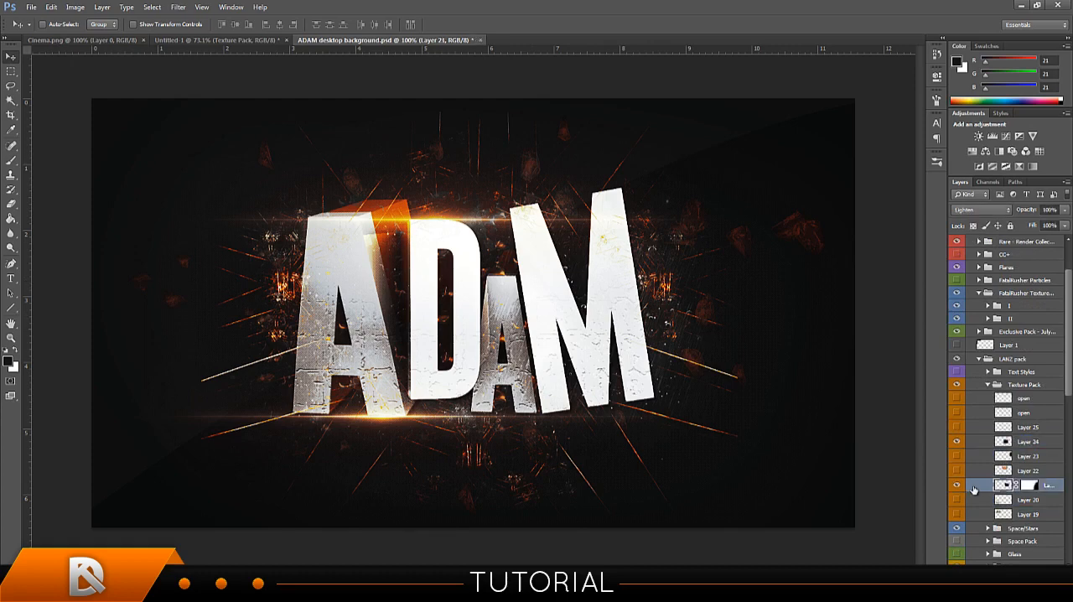
left_click(171, 41)
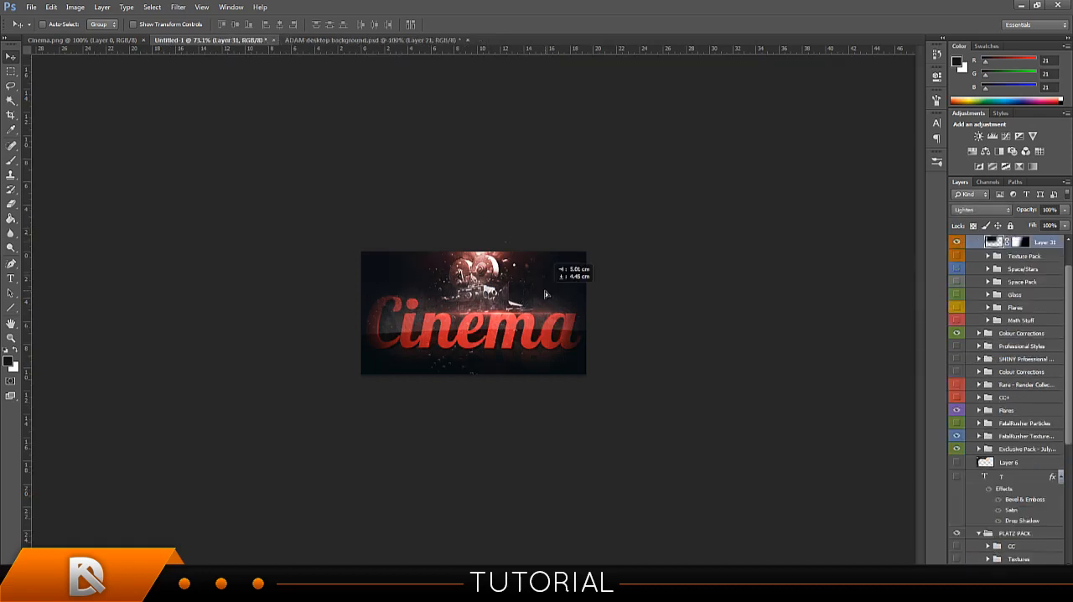
Close ADAM desktop background.psd and position the copied texture over the Cinema text and camera.
left_click(466, 42)
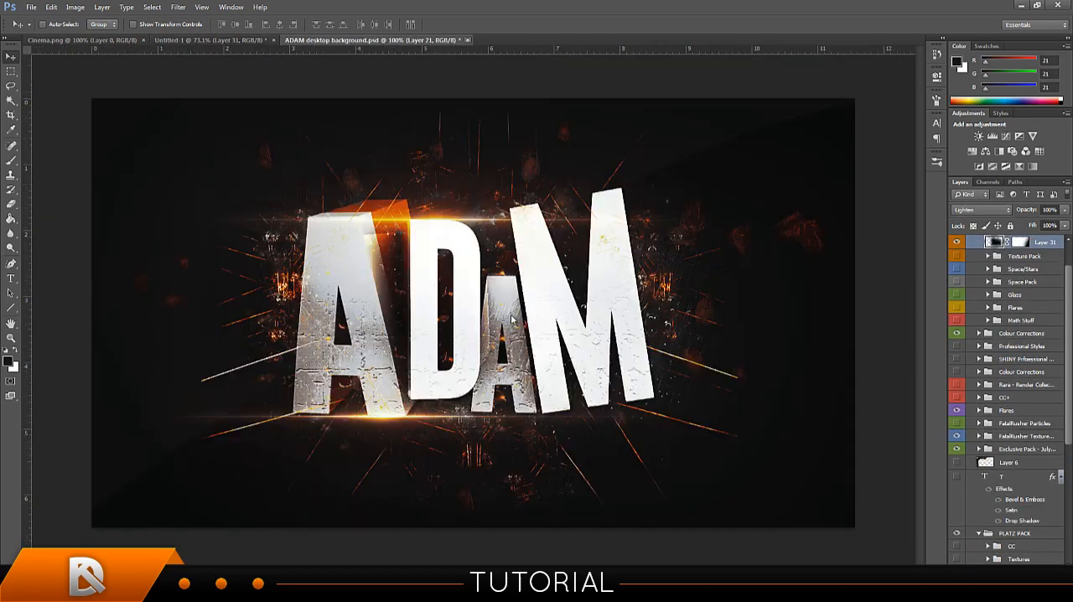
left_click(554, 220)
mouse_move(503, 333)
left_mouse_down()
mouse_move(503, 308)
mouse_move(477, 337)
mouse_move(474, 325)
mouse_move(472, 352)
mouse_move(474, 330)
mouse_move(472, 344)
mouse_move(503, 318)
mouse_move(503, 336)
mouse_move(503, 325)
left_mouse_up()
mouse_move(541, 369)
left_mouse_down()
mouse_move(539, 356)
mouse_move(540, 383)
left_mouse_up()
Add a second mask to Layer 31, select the Brush tool, and compare the signature with and without the texture.
left_click(993, 573)
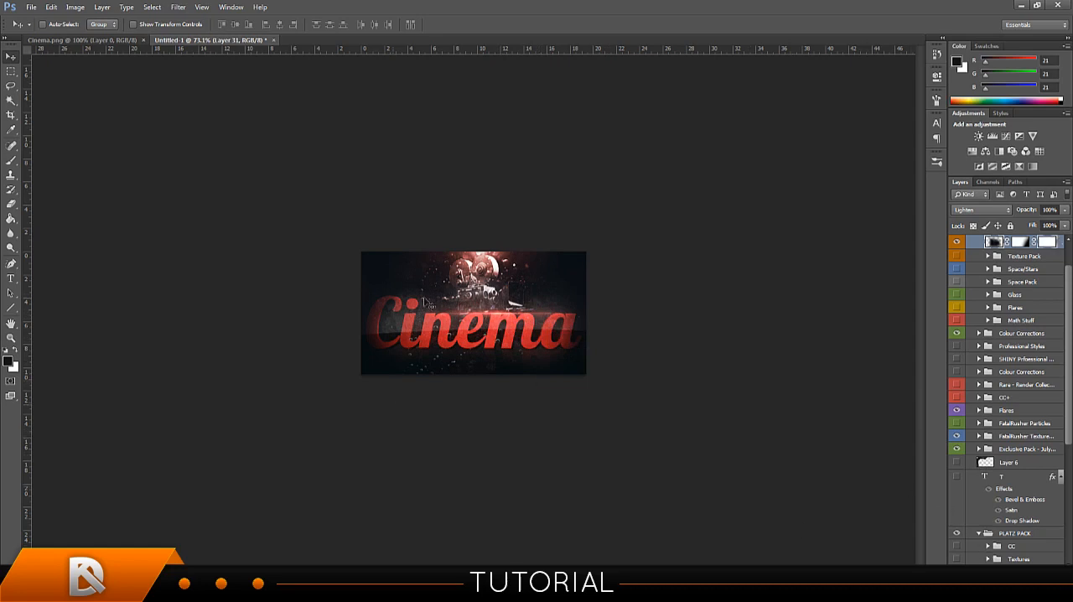
left_click(11, 159)
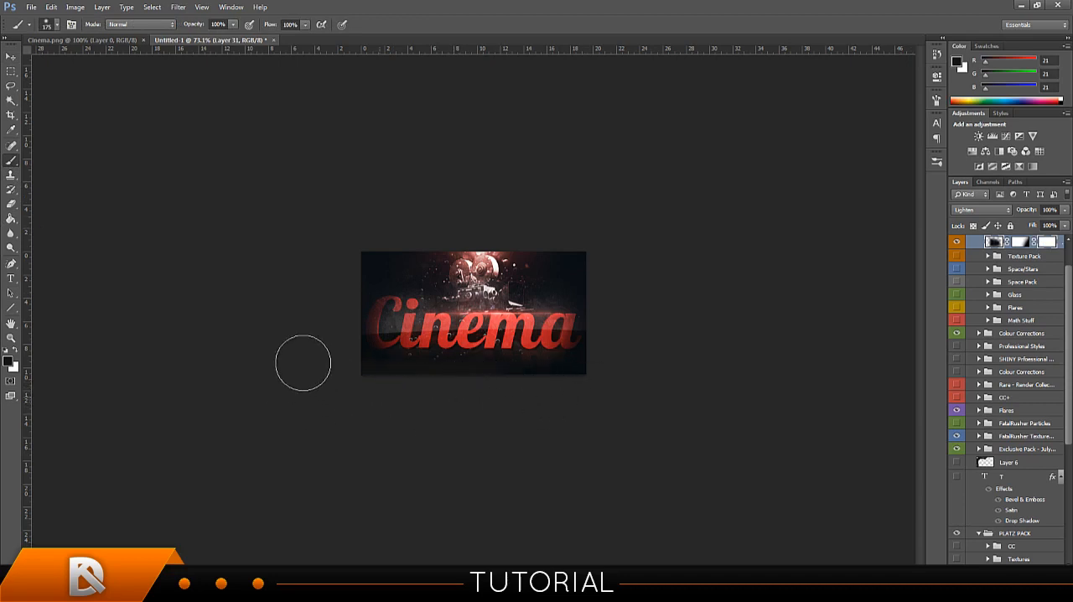
scroll(1033, 299, "up", 2)
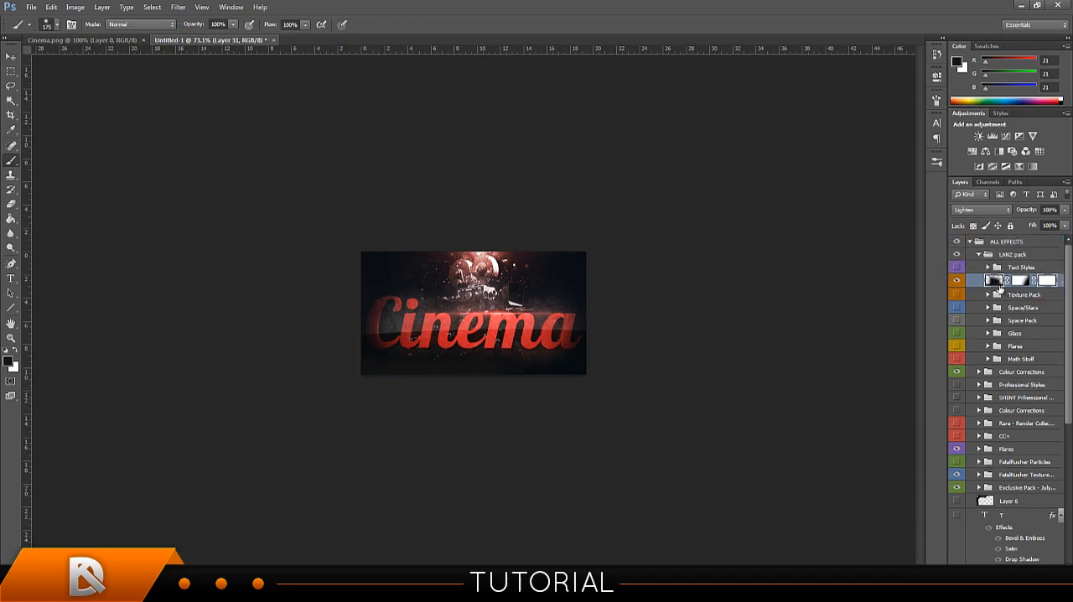
left_click(958, 283)
left_click(958, 282)
left_click(958, 283)
left_click(958, 282)
Delete the extra mask from Layer 31, then undo and redo the deletion.
right_click(1056, 285)
left_click(983, 307)
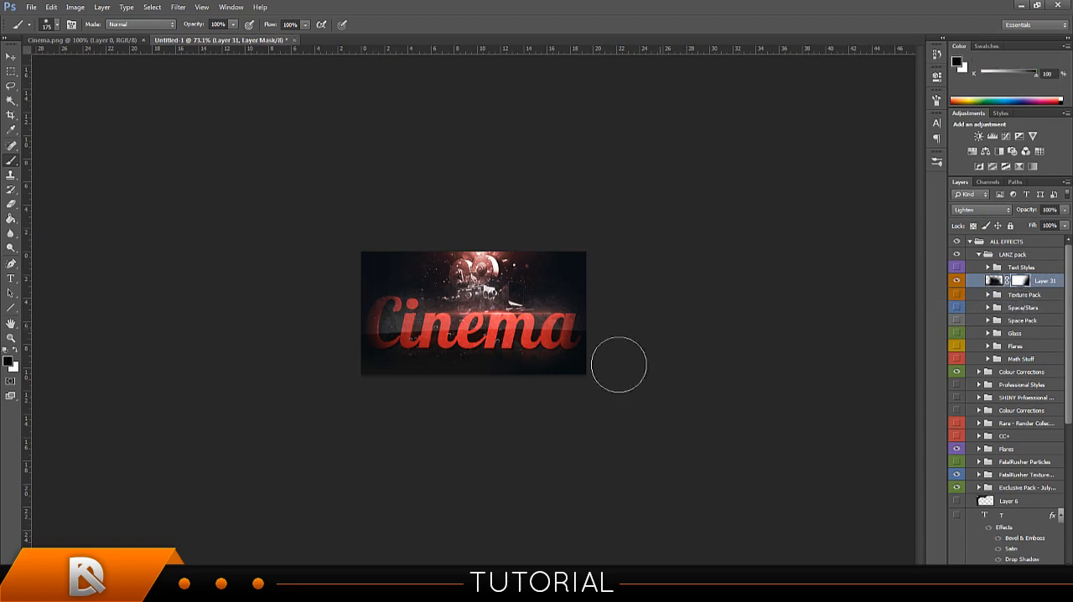
key("ctrl+z")
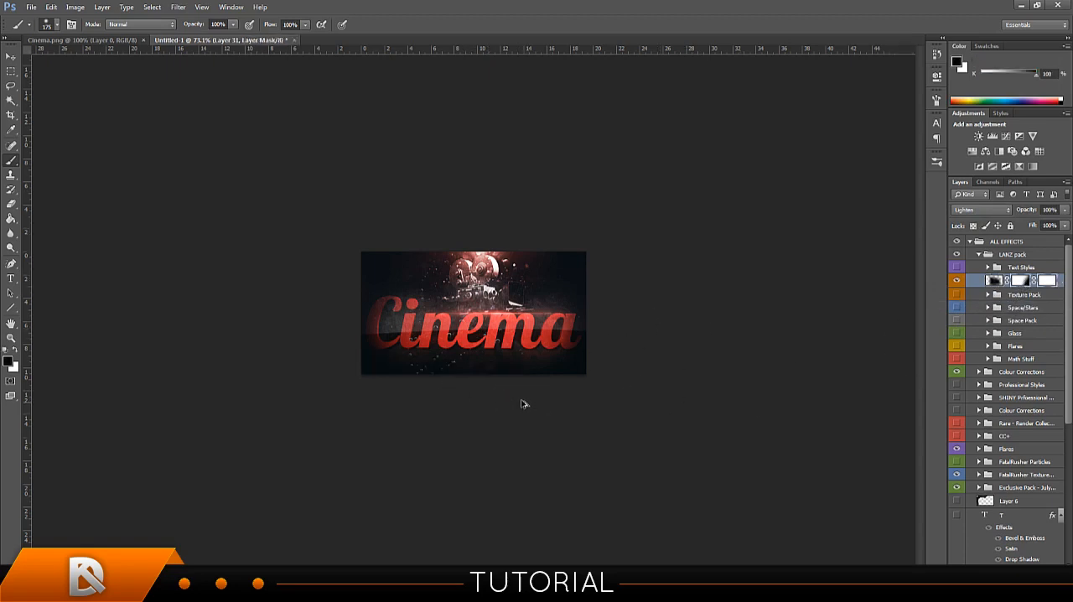
key("ctrl+z")
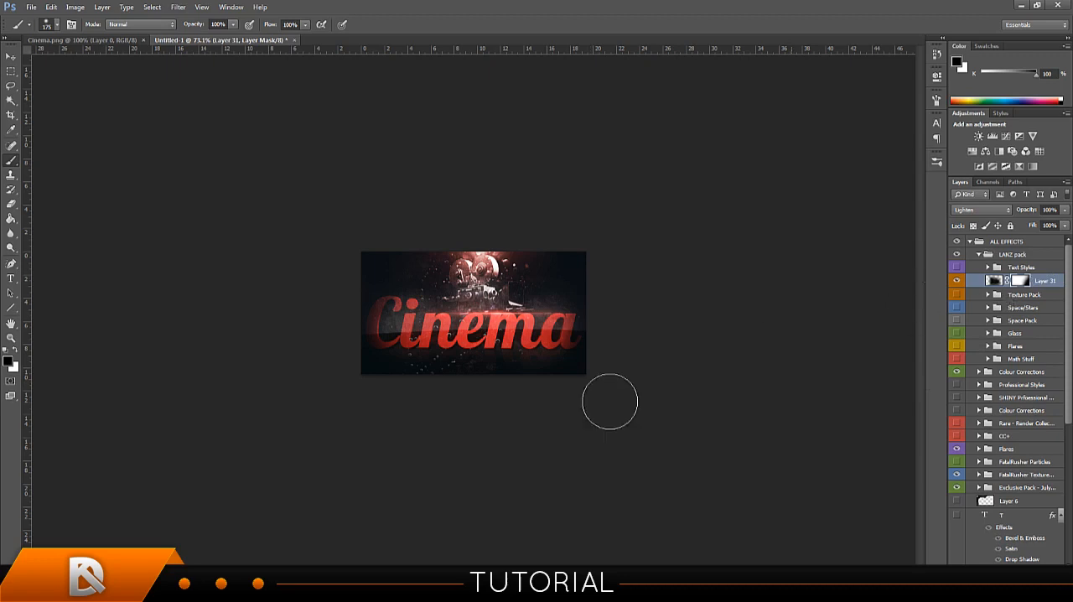
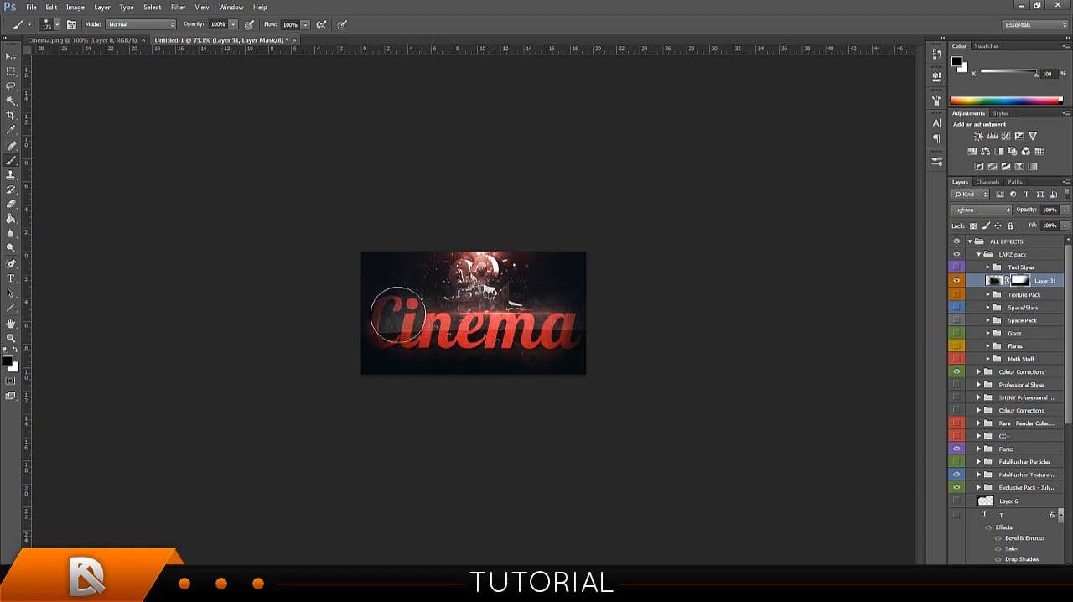
Try the Space Pack's Space 3 layer, centring it on the canvas and shifting it over the camera, and hide it again.
left_click(12, 55)
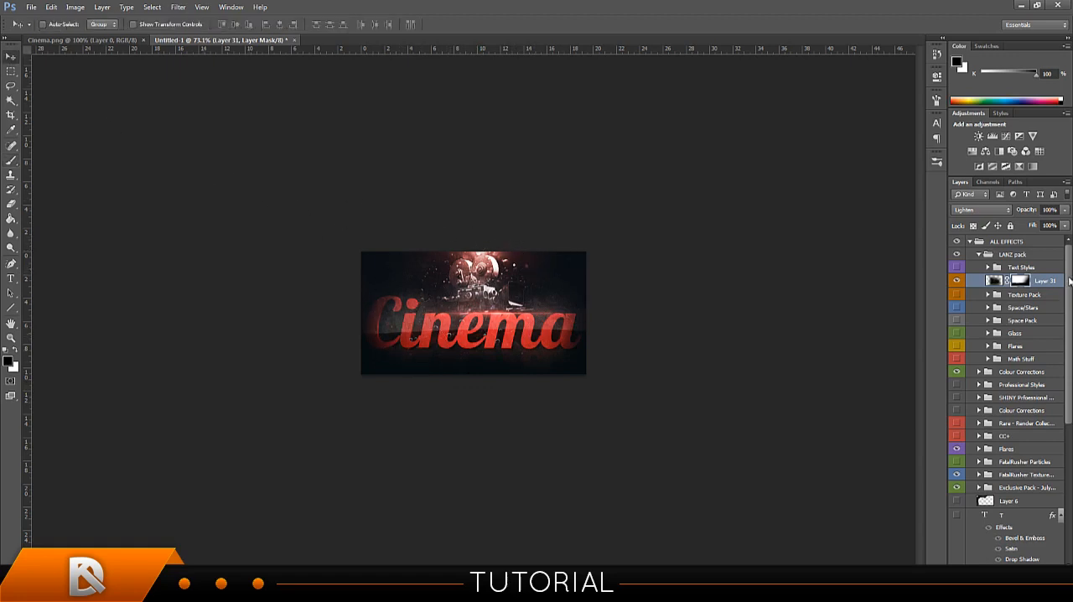
left_click_drag(1068, 282, 1068, 302)
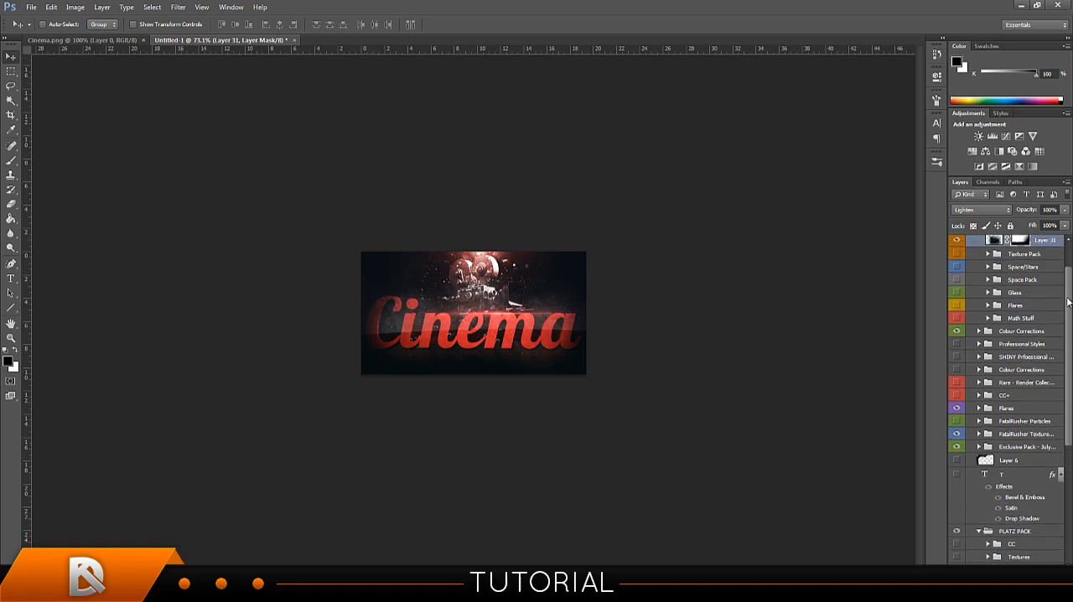
left_click(988, 279)
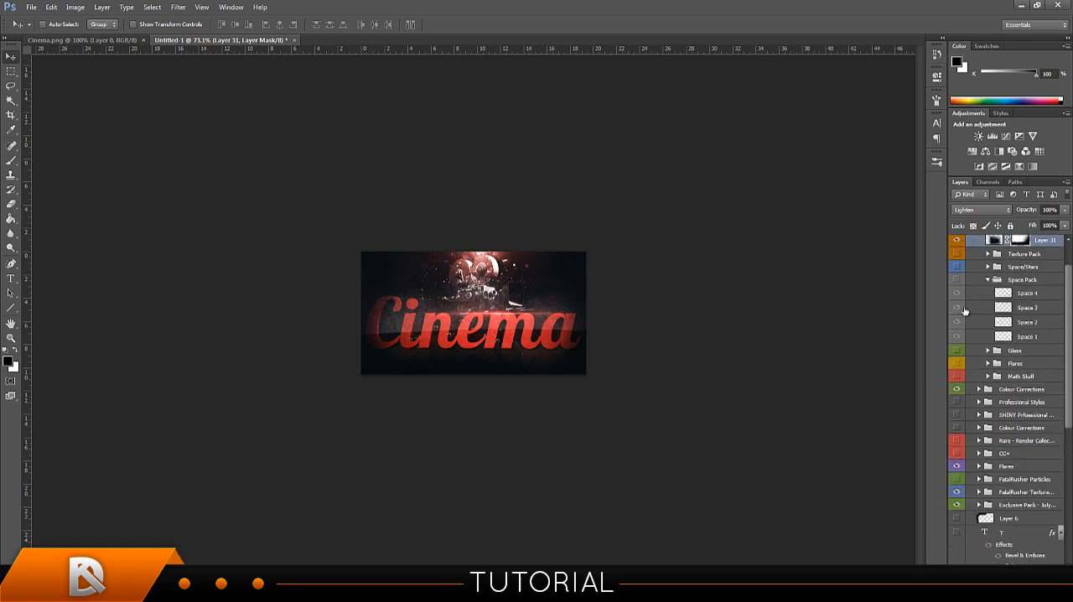
left_click(956, 293)
left_click(999, 310)
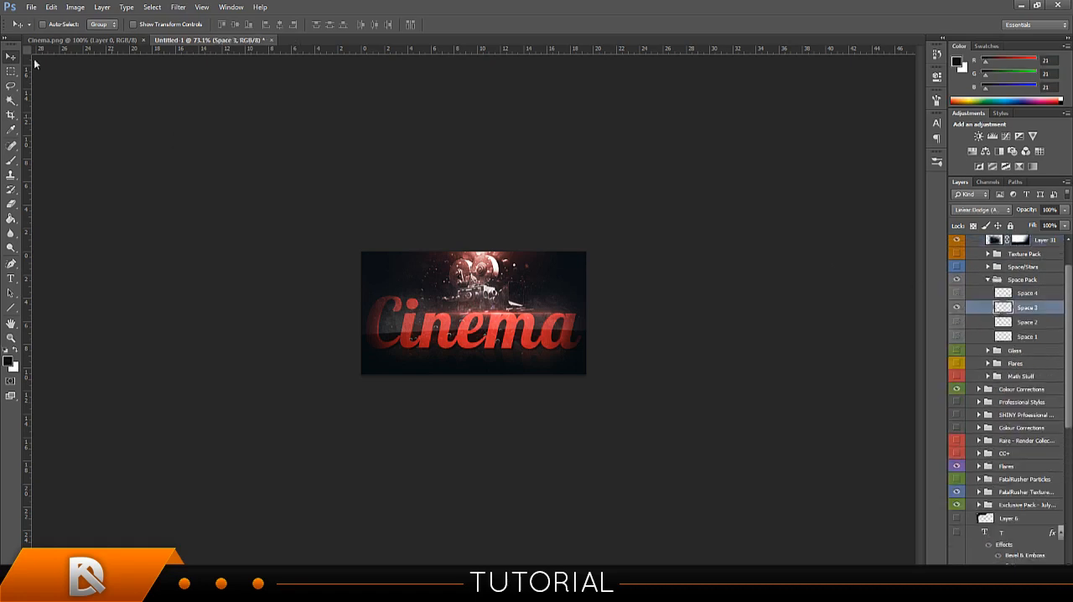
key("ctrl+a")
left_click(281, 26)
key("ctrl+d")
left_click_drag(509, 284, 476, 297)
left_click(957, 308)
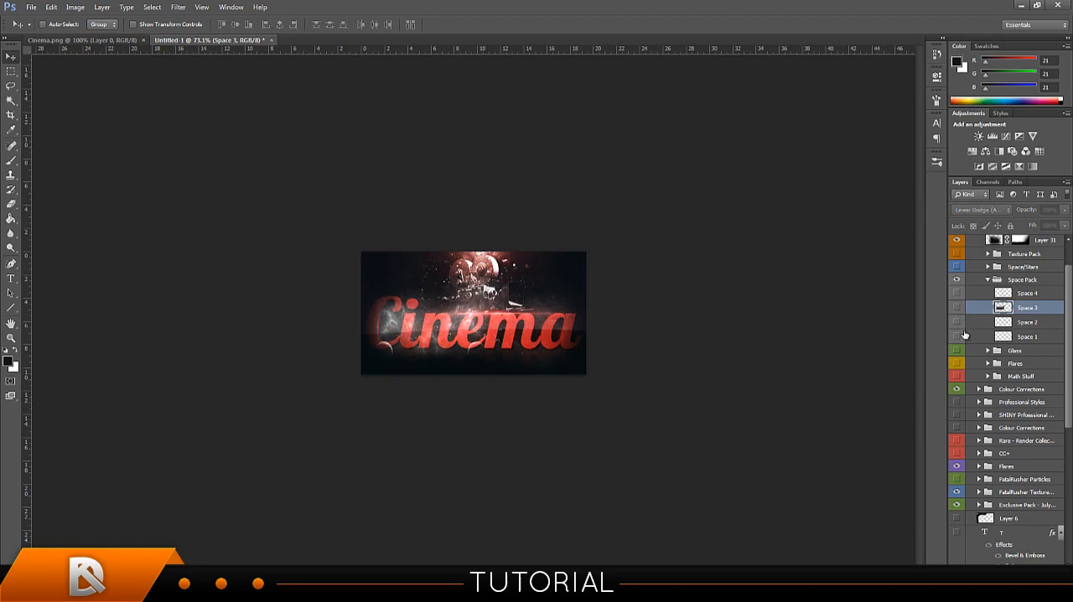
left_click(990, 280)
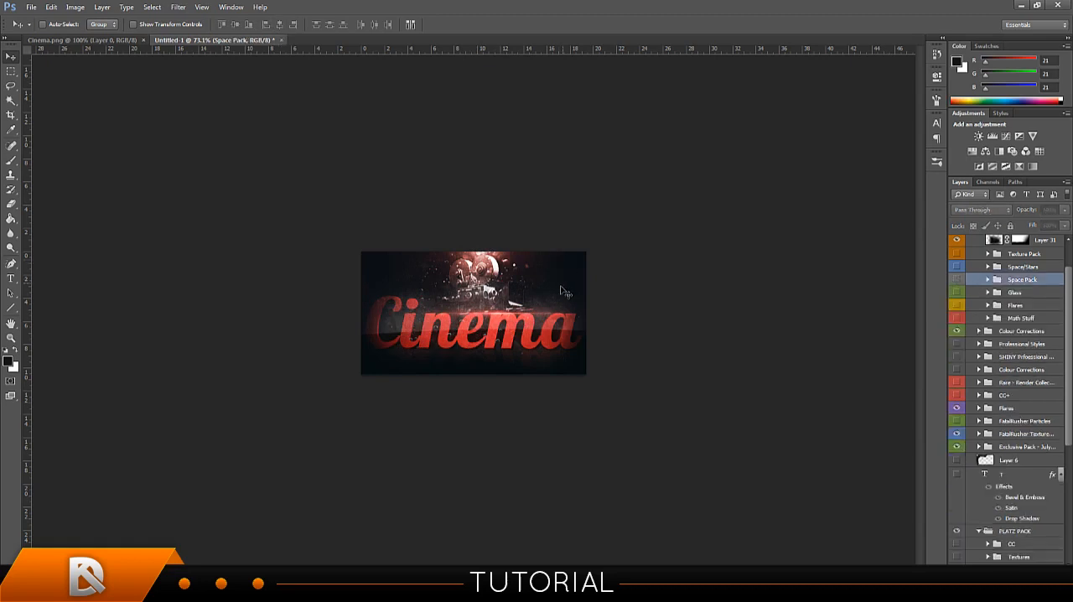
Switch to the Chrome browser and search Google Images for "cinema".
left_click_drag(1068, 332, 1065, 412)
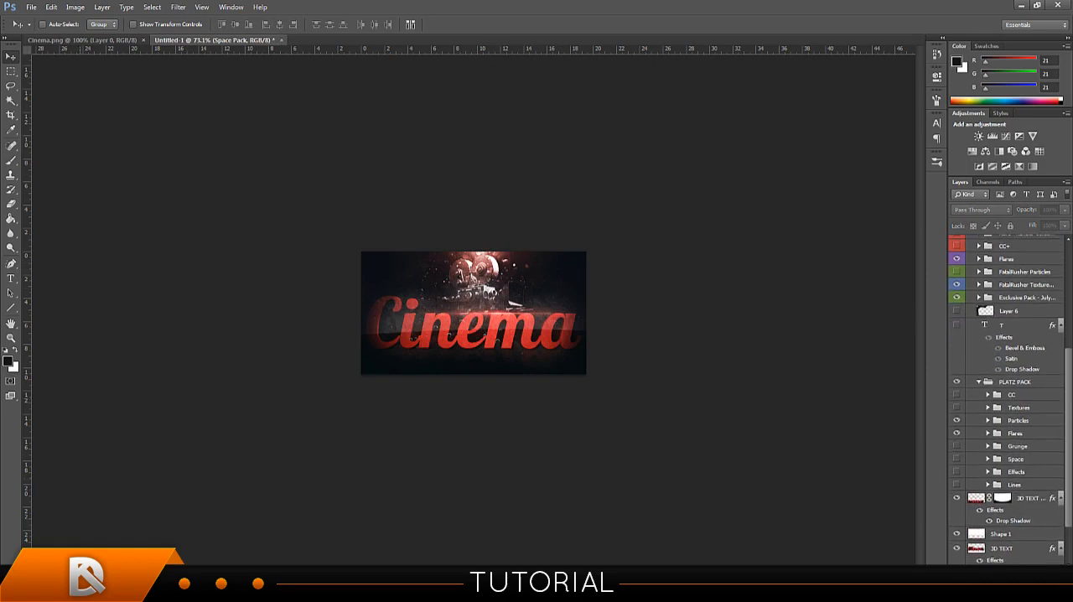
left_click(126, 590)
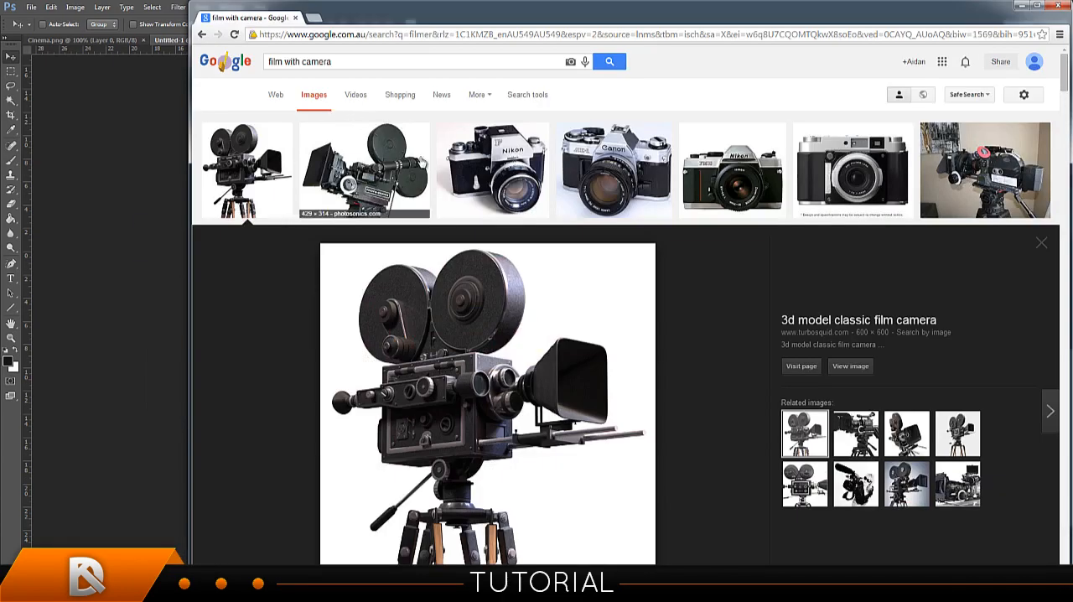
left_click_drag(336, 63, 152, 48)
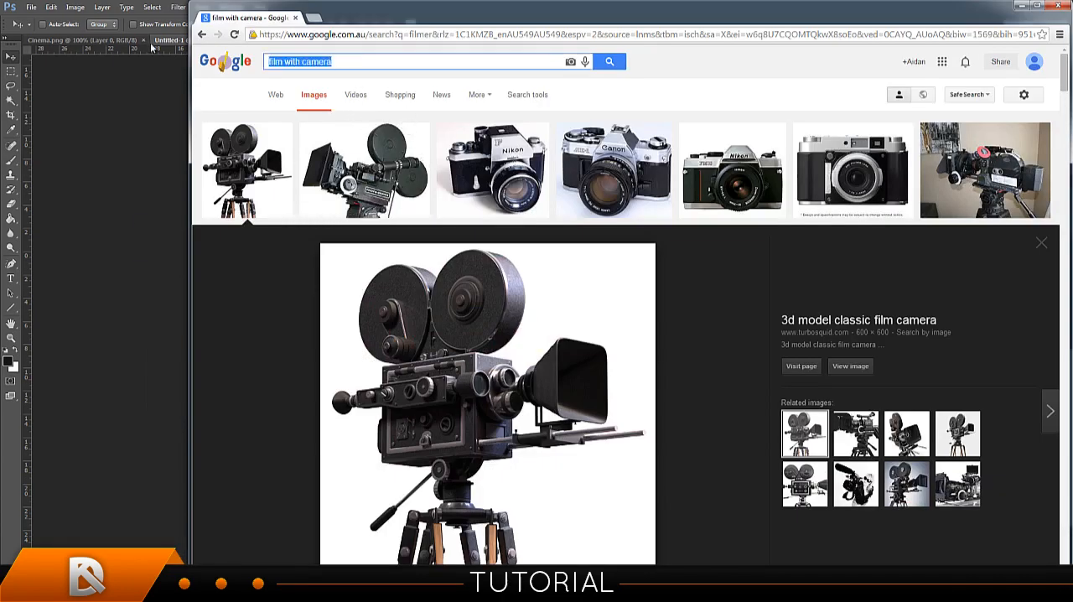
type("cinema")
key("Return")
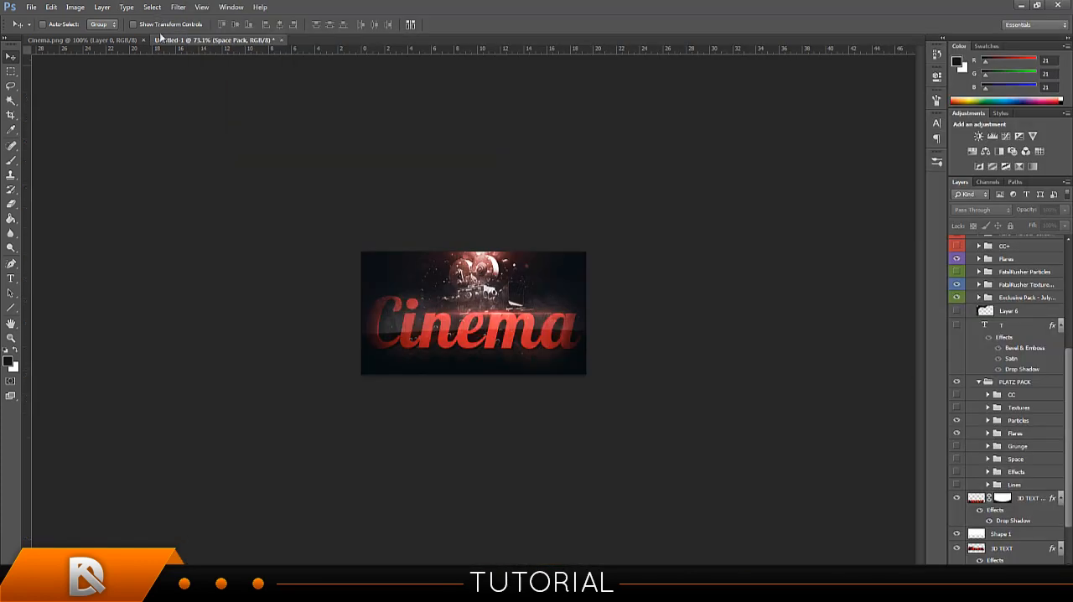
left_click(162, 39)
mouse_move(73, 587)
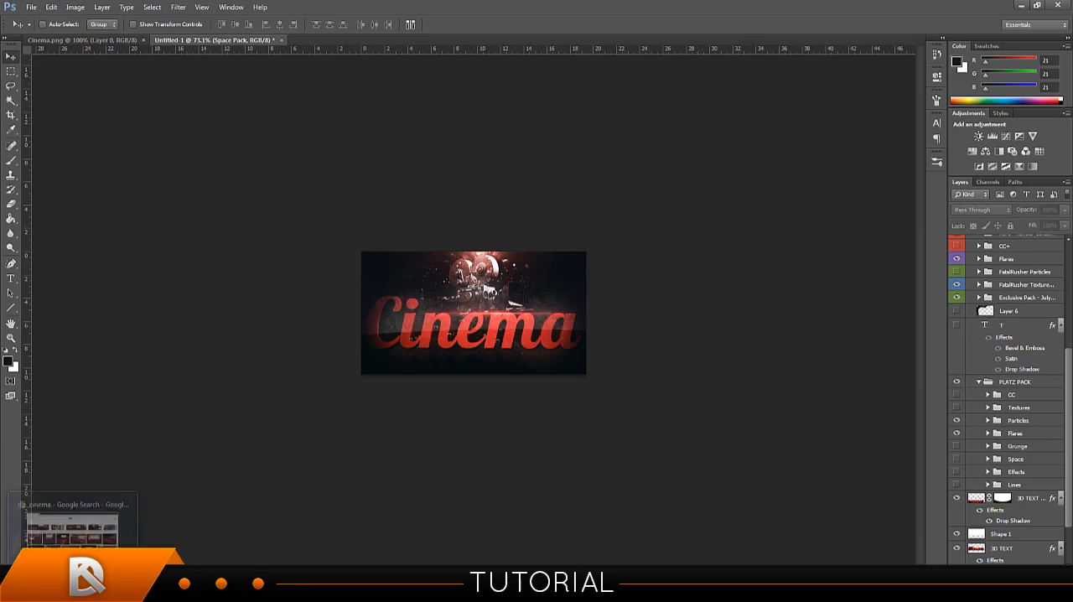
left_click(73, 520)
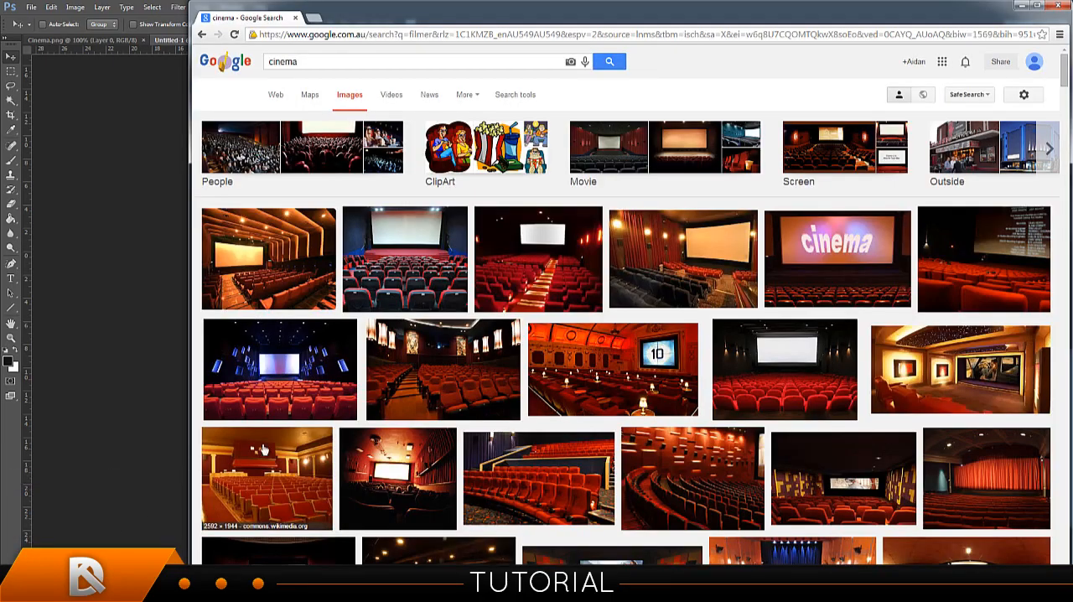
Browse the cinema image results, preview the screen framed by red curtains, and compare the ideas with the signature.
scroll(251, 444, "down", 3)
scroll(374, 419, "down", 8)
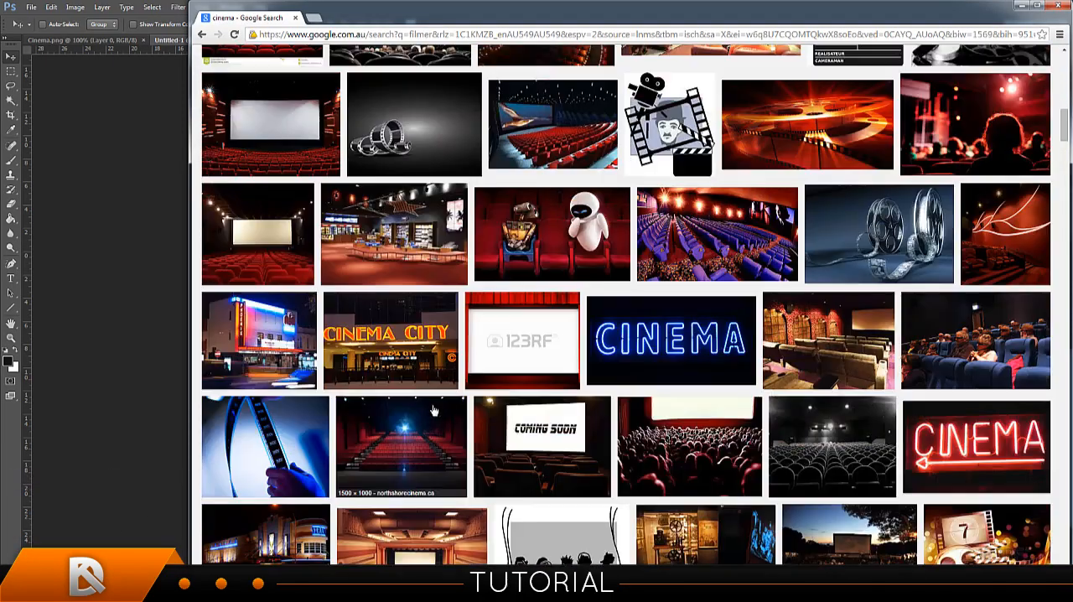
left_click(523, 370)
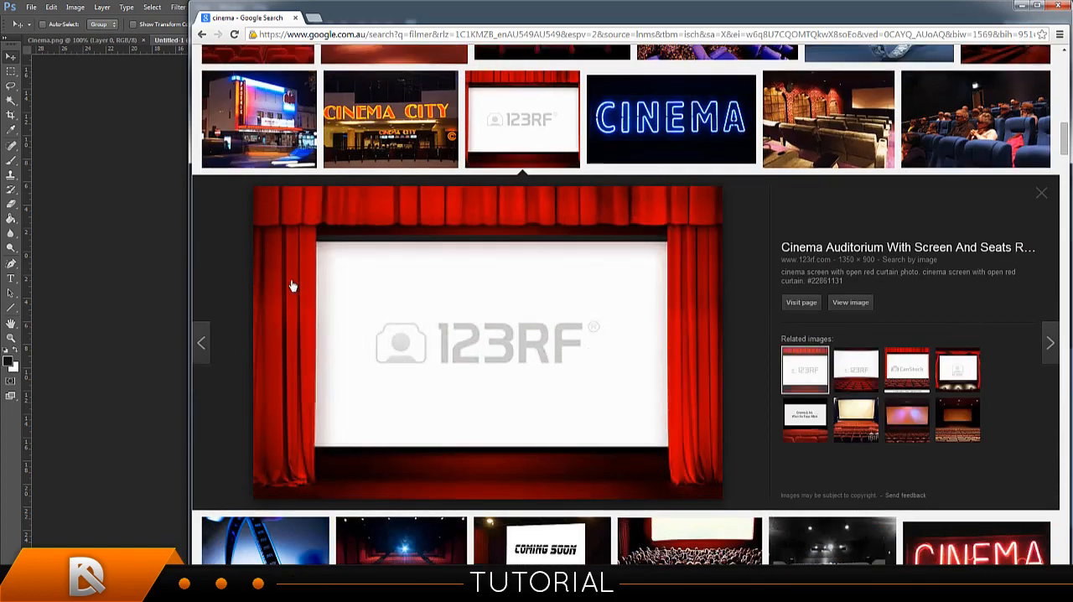
left_click(158, 248)
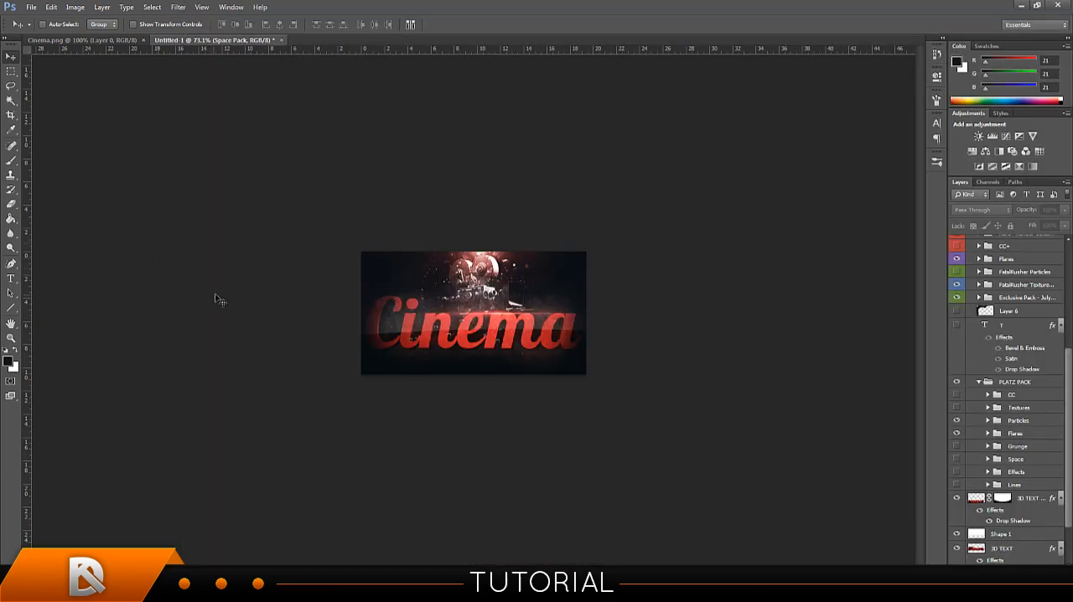
key("alt+Tab")
scroll(503, 269, "up", 10)
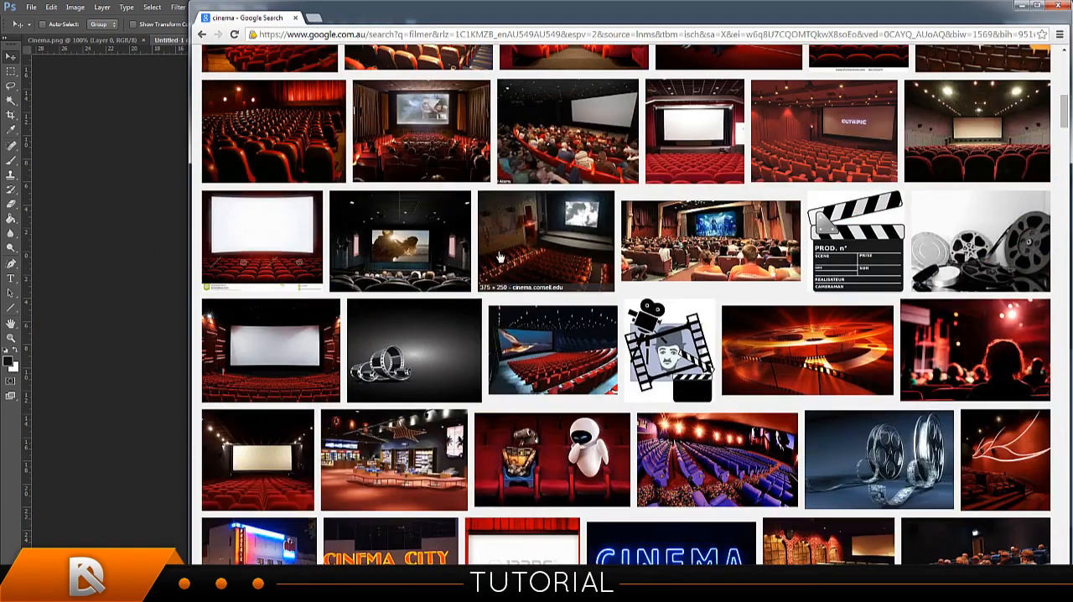
scroll(507, 219, "up", 5)
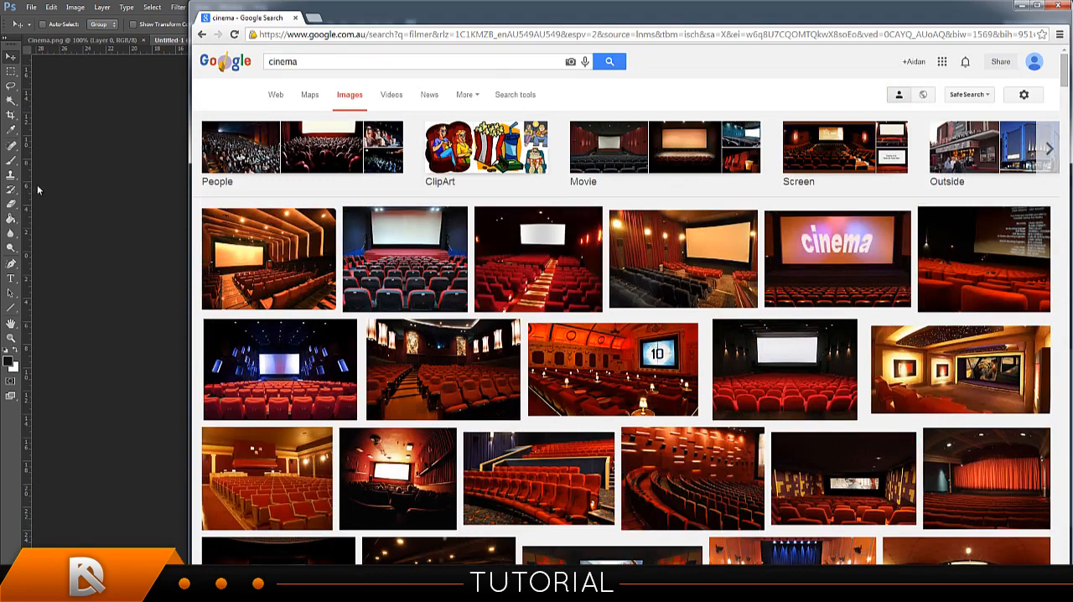
key("alt+Tab")
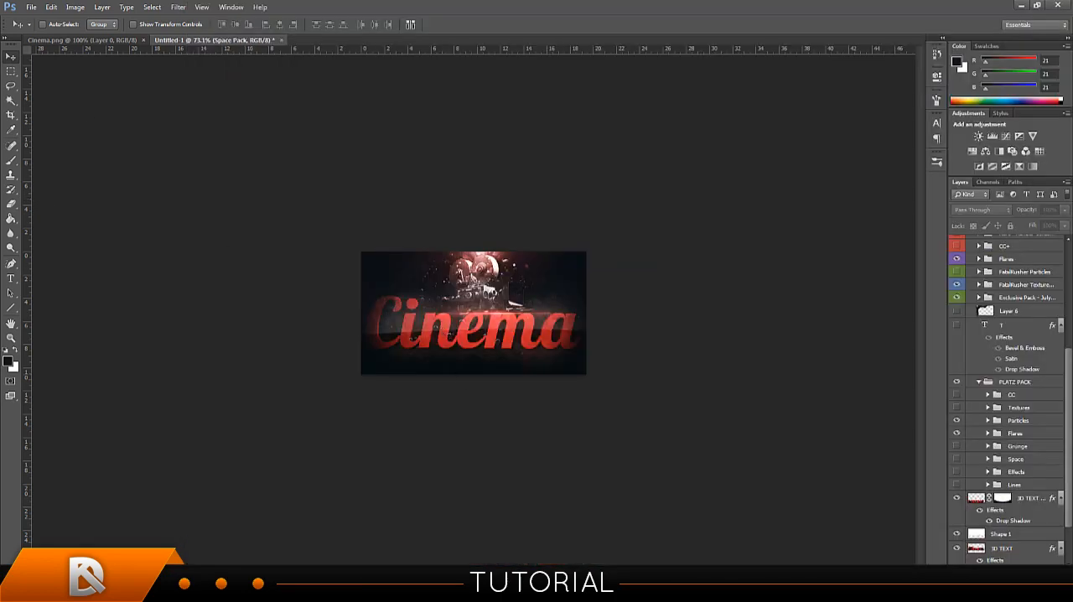
Return to the browser and search Google Images for "popcorn transparent".
key("alt+Tab")
left_click_drag(312, 62, 216, 70)
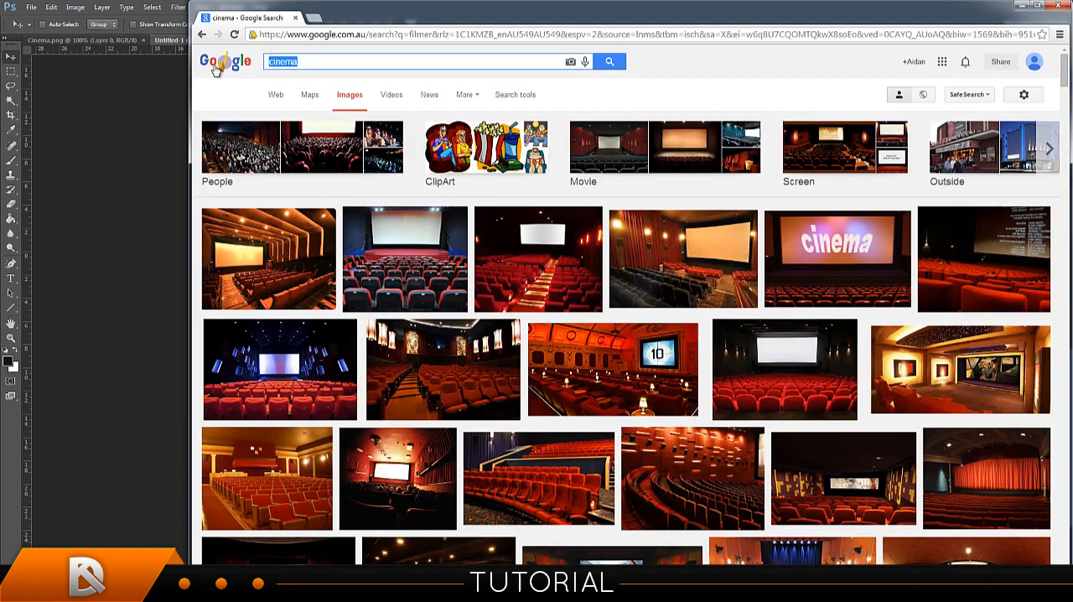
type("o")
key("BackSpace")
type("popcor")
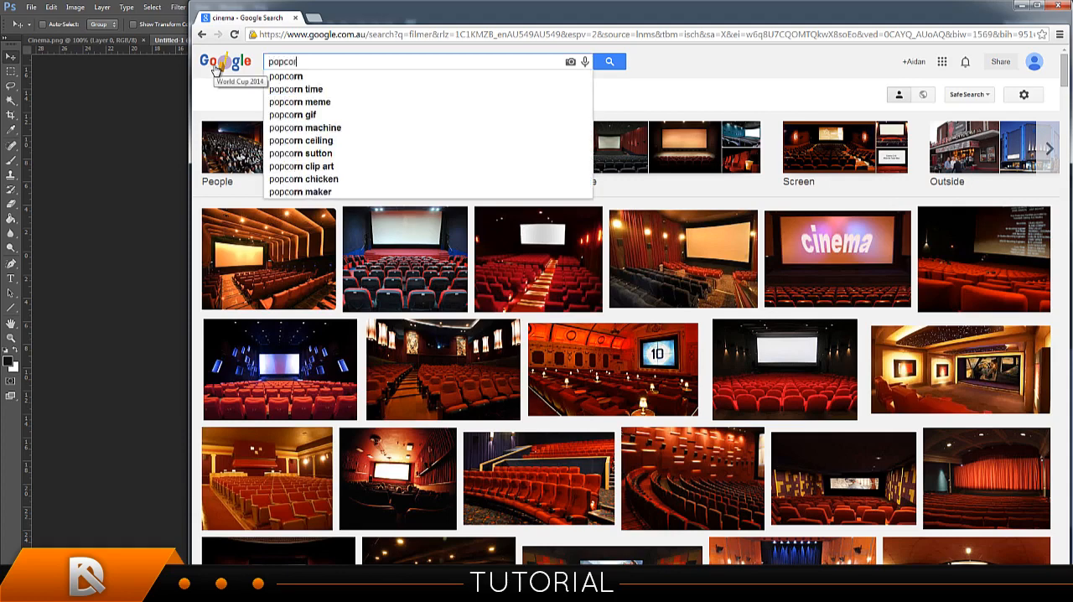
type("n transparent")
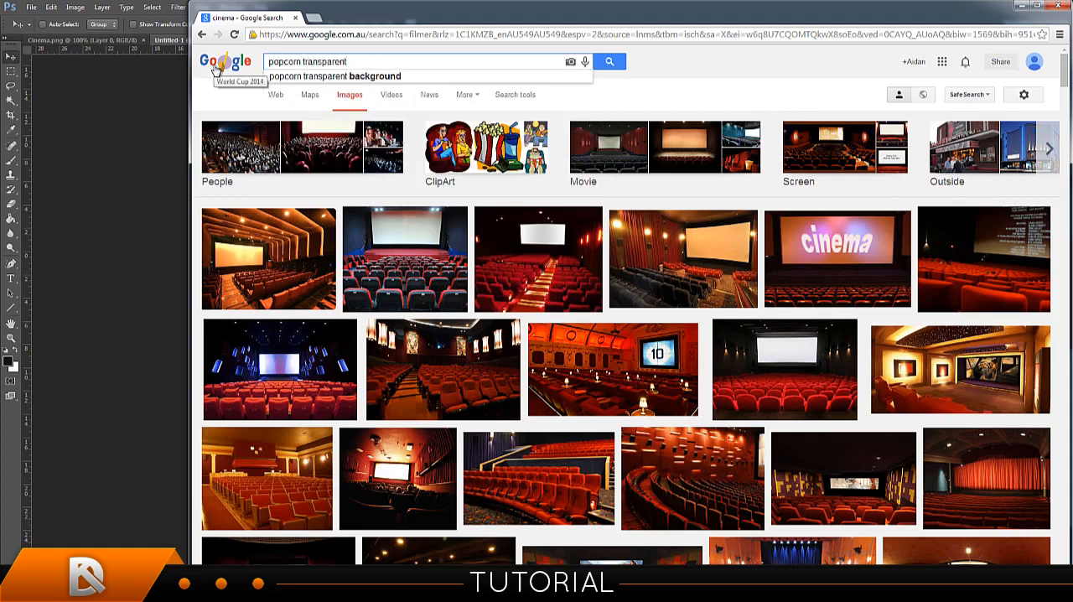
key("Return")
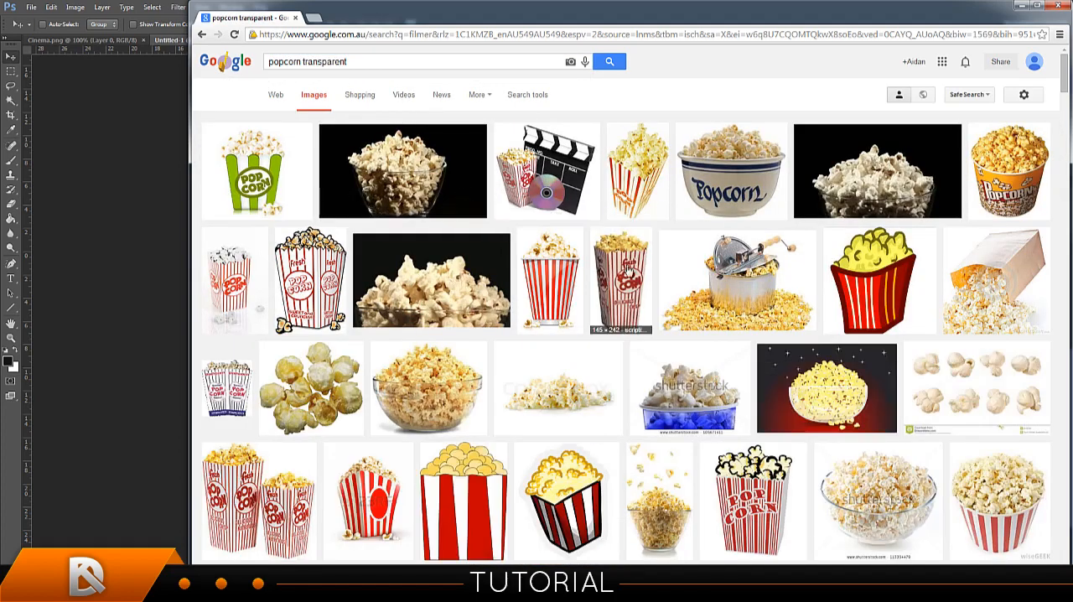
Preview the vector popcorn box, then browse further and open the red-and-white striped popcorn bucket with the checkered background.
left_click(552, 286)
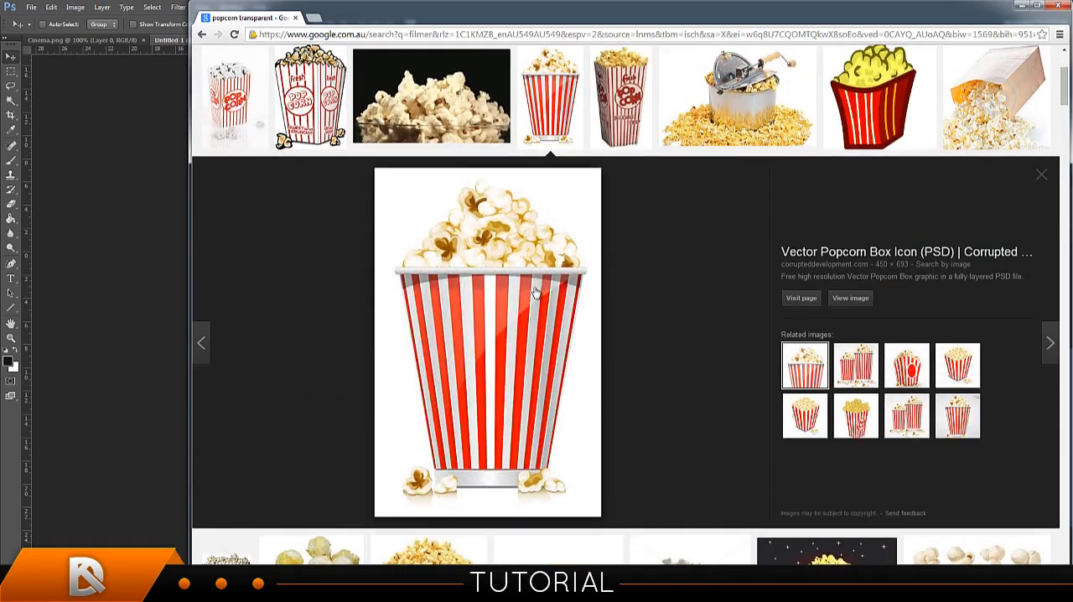
scroll(536, 325, "down", 3)
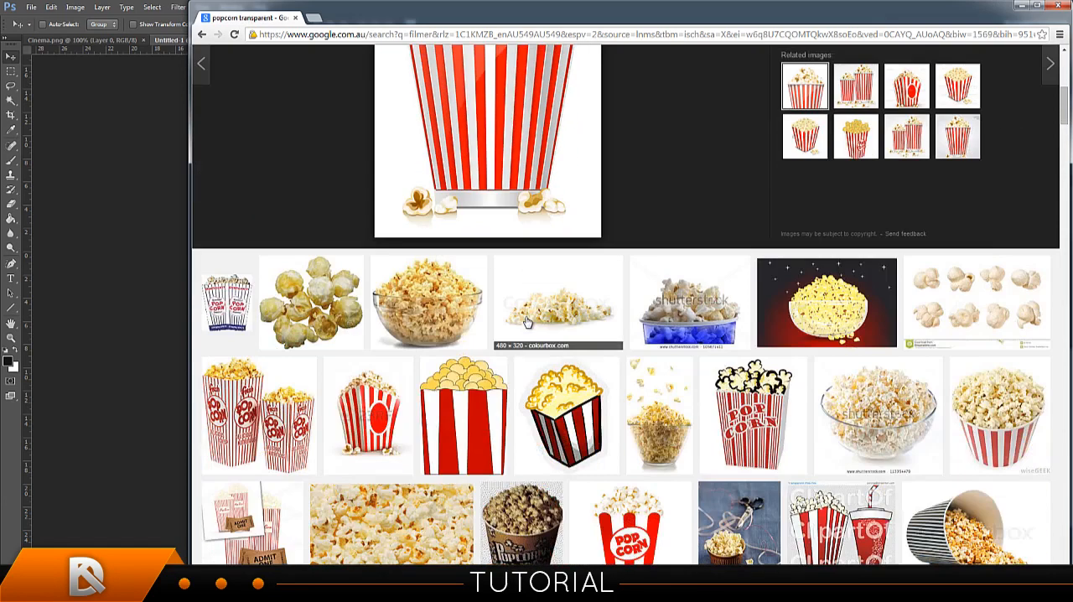
scroll(396, 335, "down", 5)
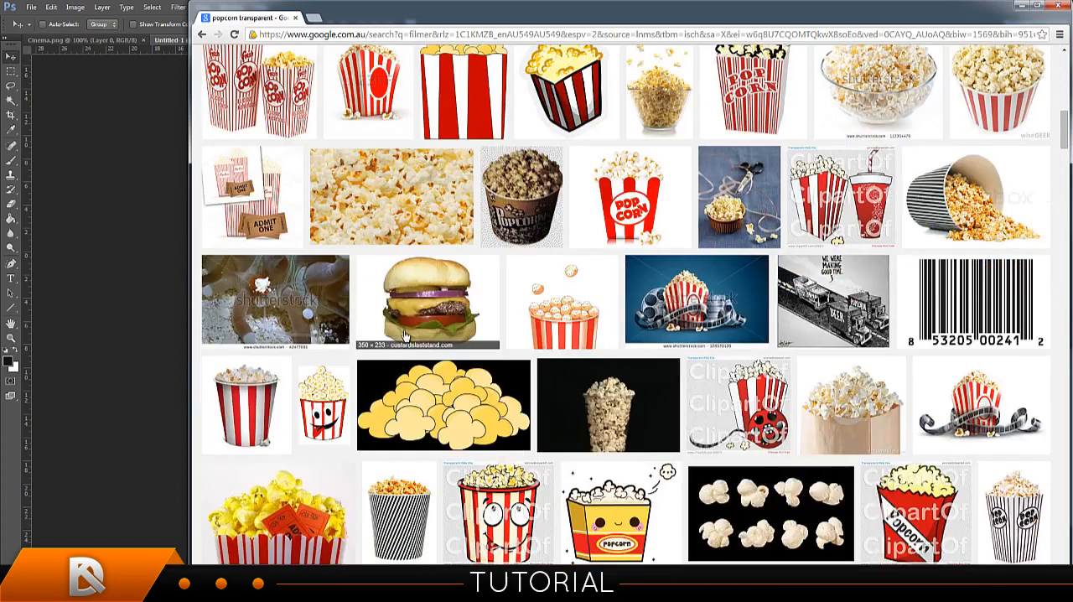
left_click(275, 266)
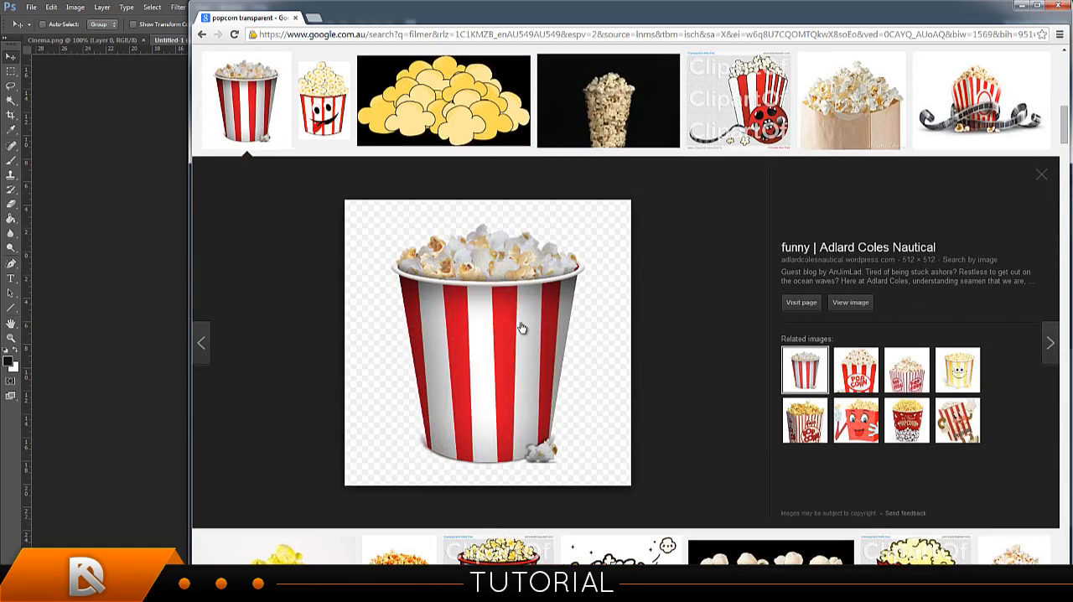
Try copying the striped popcorn bucket image into the Untitled-1 signature and moving it upward, then undo the paste.
right_click(522, 330)
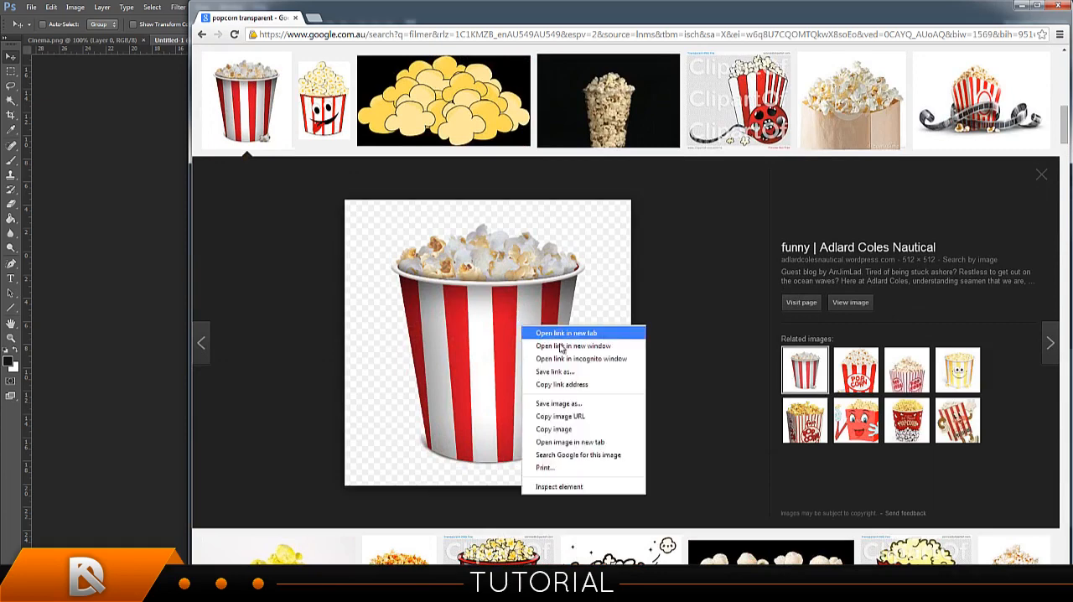
left_click(565, 426)
left_click(169, 276)
key("ctrl+v")
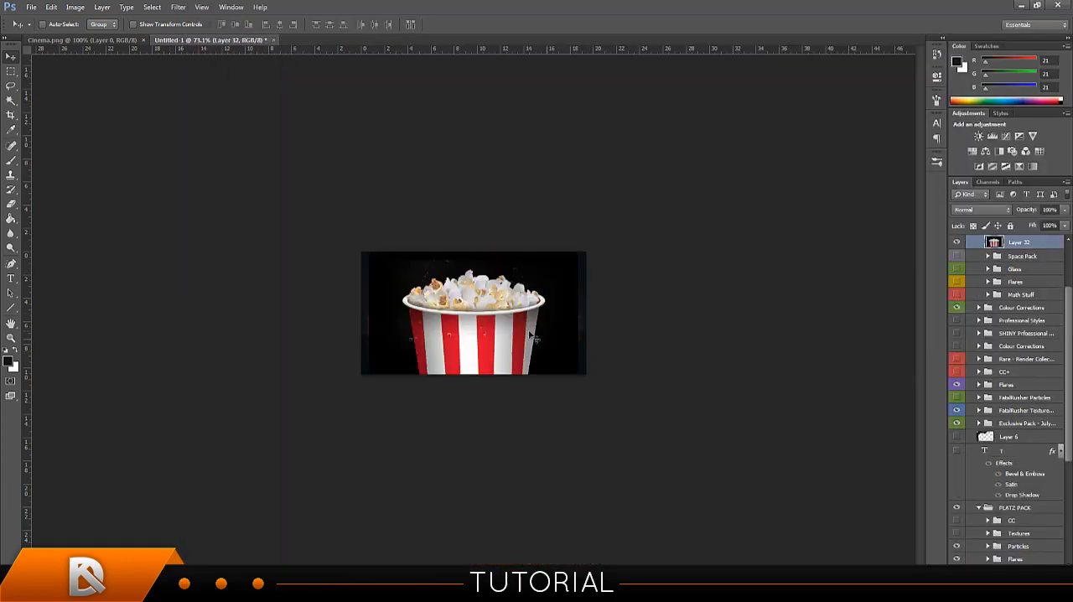
left_click_drag(534, 336, 561, 254)
key("ctrl+alt+z")
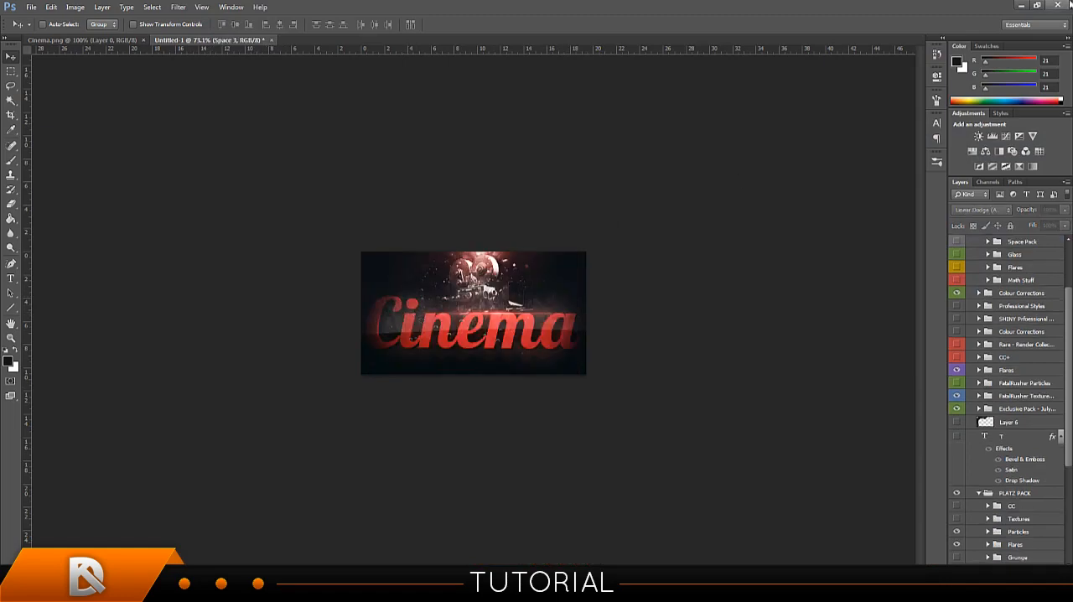
Save the popcorn bucket image to the desktop as popcorn.png and place that file in the Untitled-1 signature as a layer.
left_click(1018, 8)
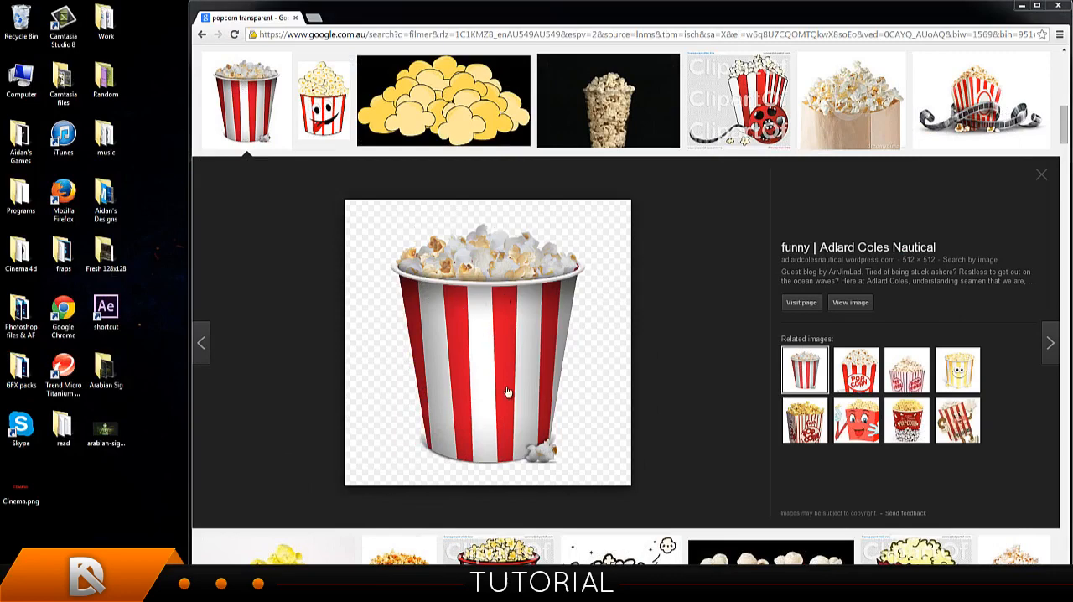
left_click_drag(507, 392, 87, 493)
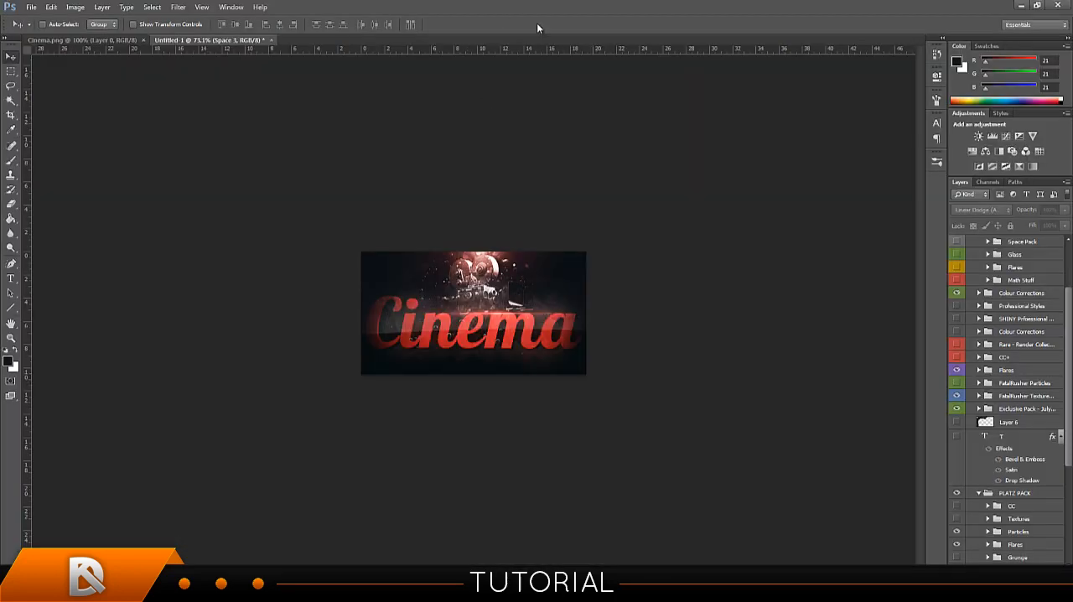
double_click(537, 28)
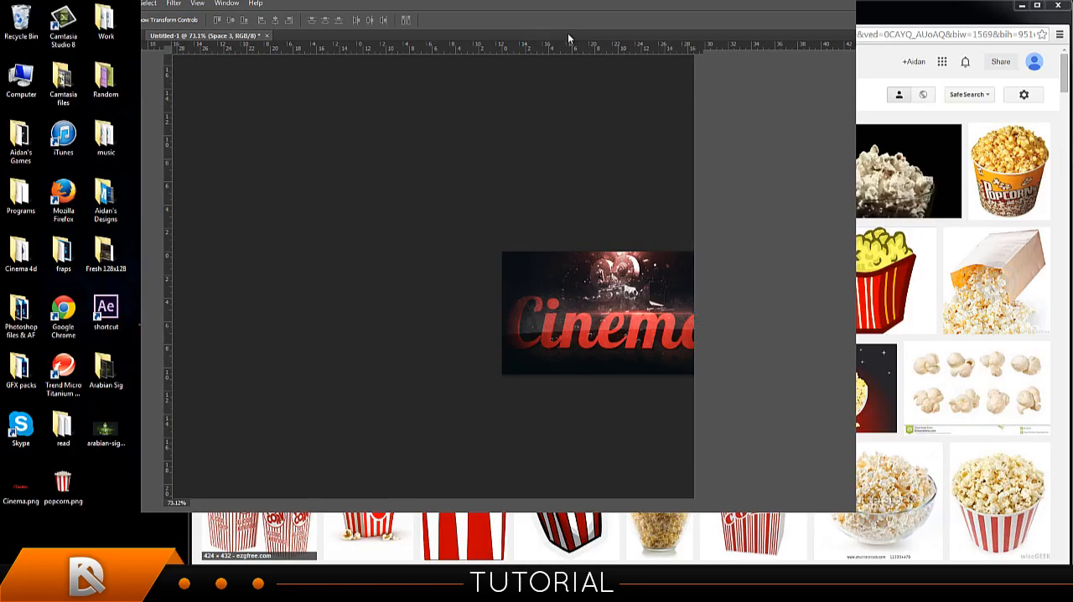
left_click_drag(492, 373, 494, 371)
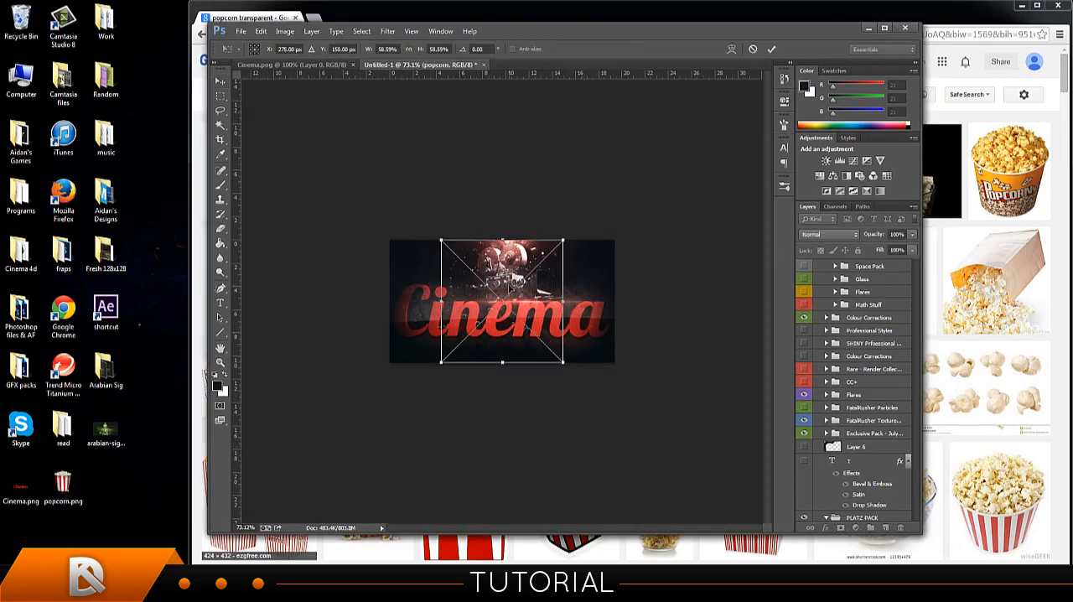
left_click(771, 50)
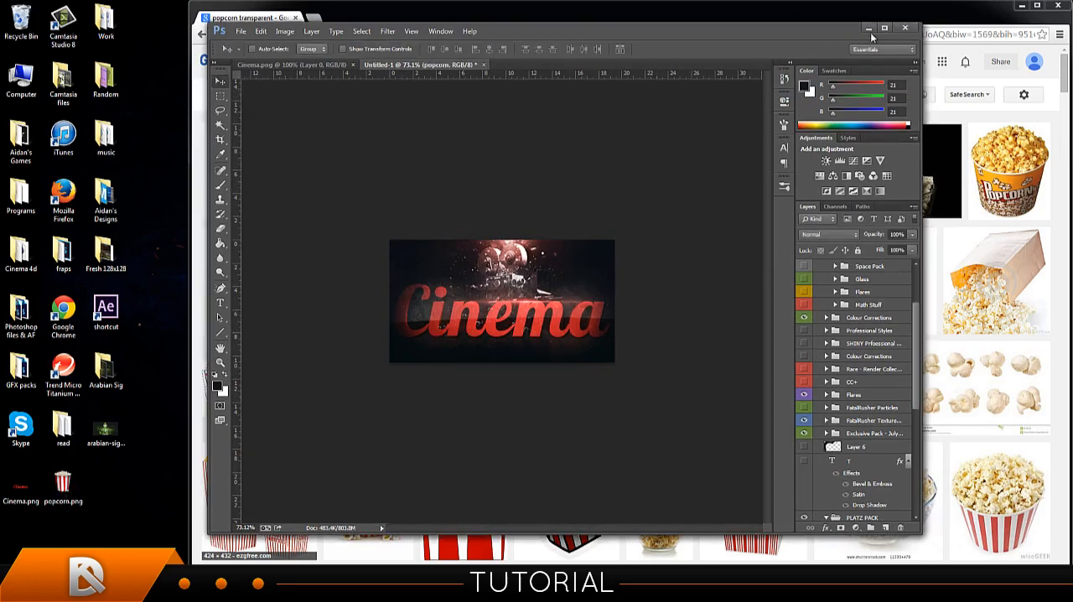
left_click(885, 29)
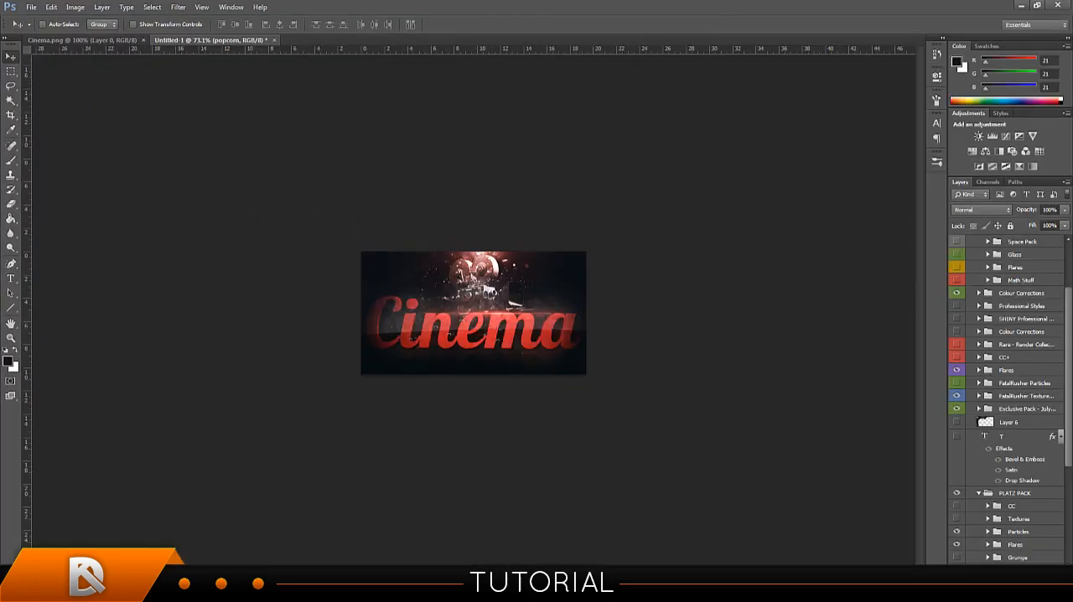
Place popcorn.png from the desktop into the signature above the ALL EFFECTS group, keeping its fitted size.
mouse_move(1068, 430)
left_mouse_down()
mouse_move(1066, 316)
mouse_move(1066, 445)
left_mouse_up()
scroll(1055, 428, "up", 5)
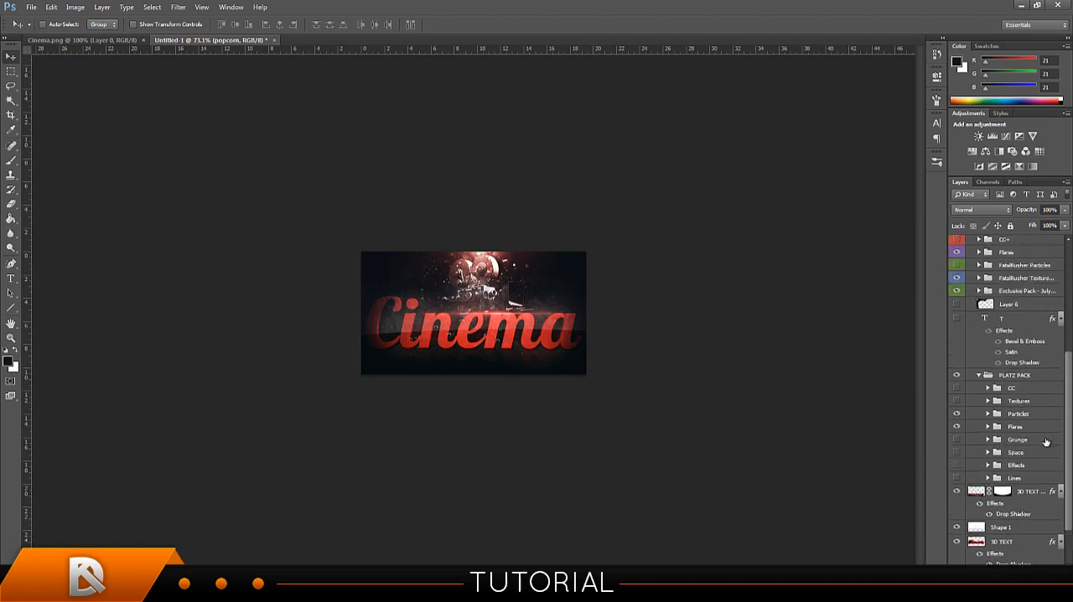
scroll(1053, 293, "up", 5)
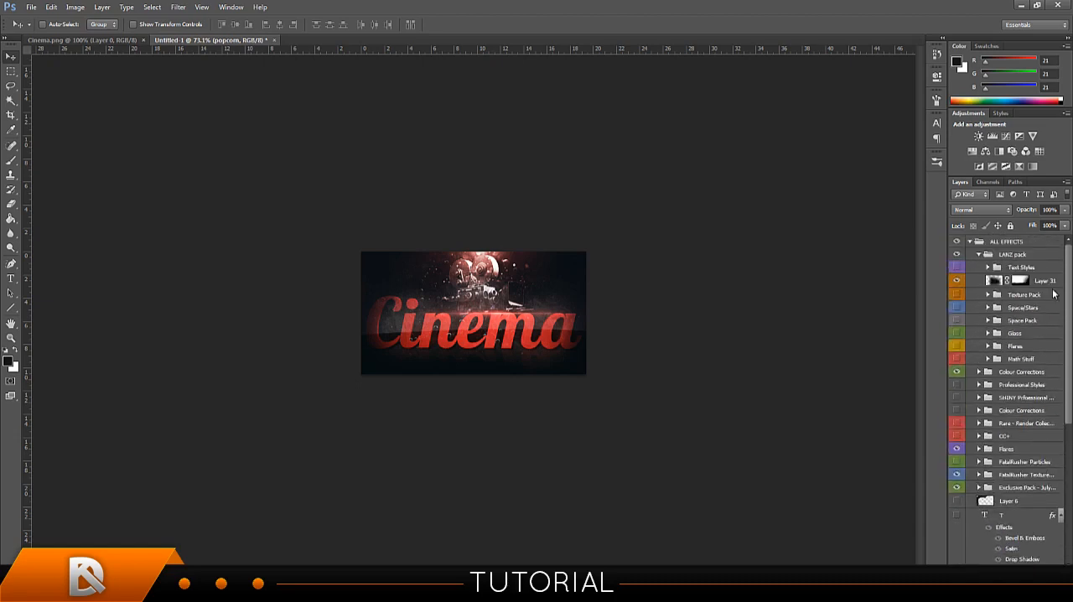
left_click(551, 250, "ctrl")
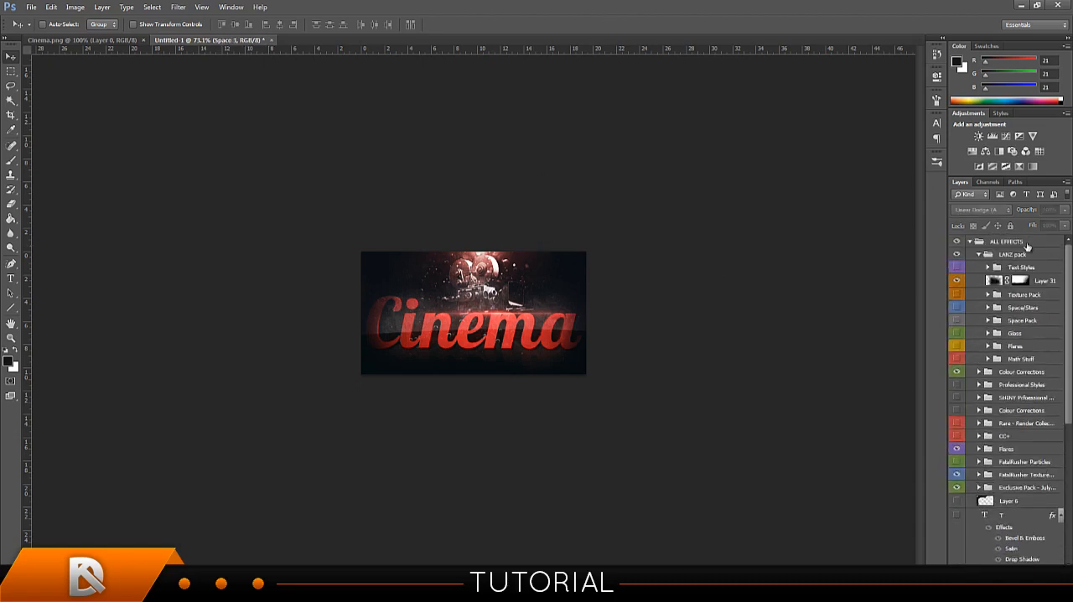
left_click(1027, 243)
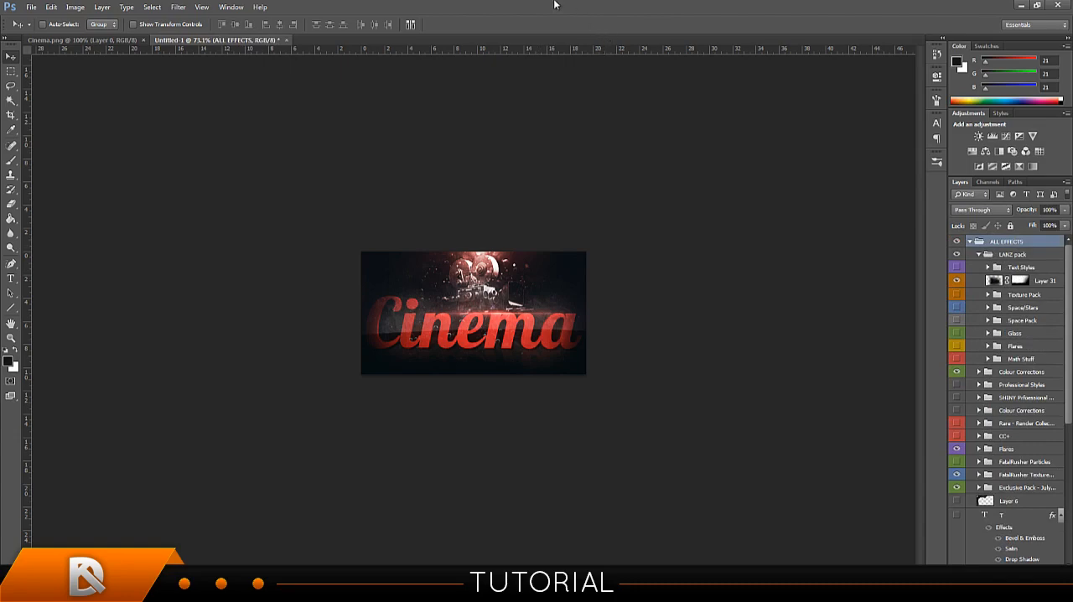
left_click_drag(548, 6, 597, 48)
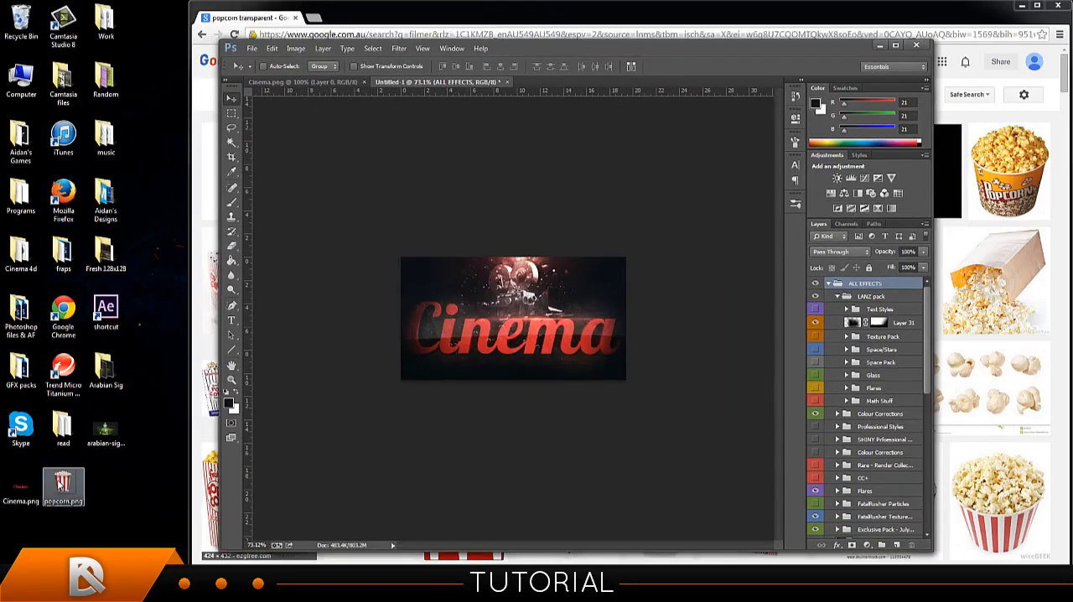
left_click_drag(63, 483, 516, 343)
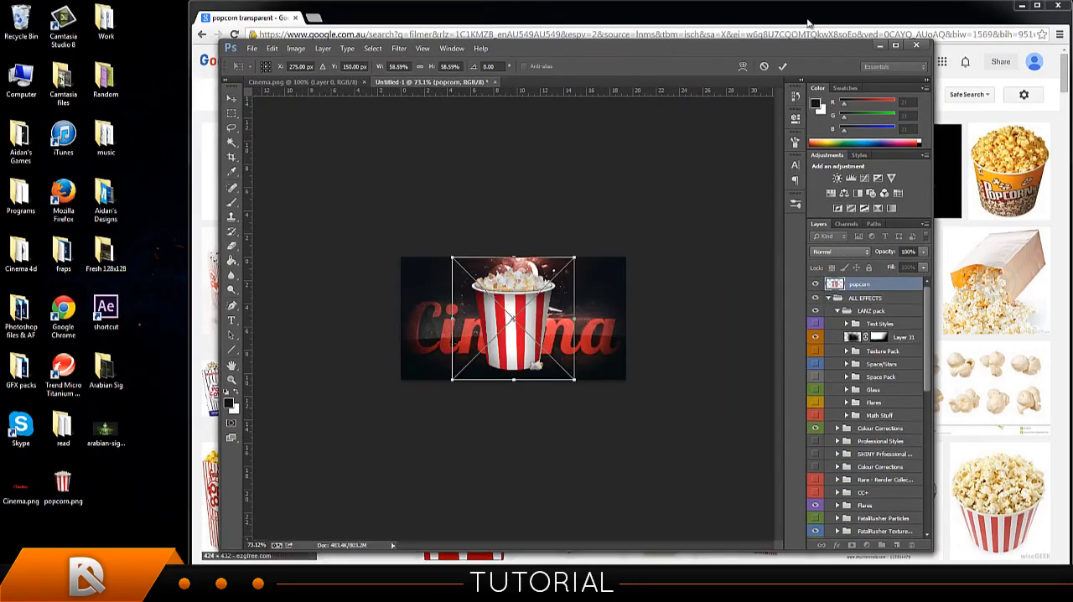
left_click(783, 67)
left_click(895, 45)
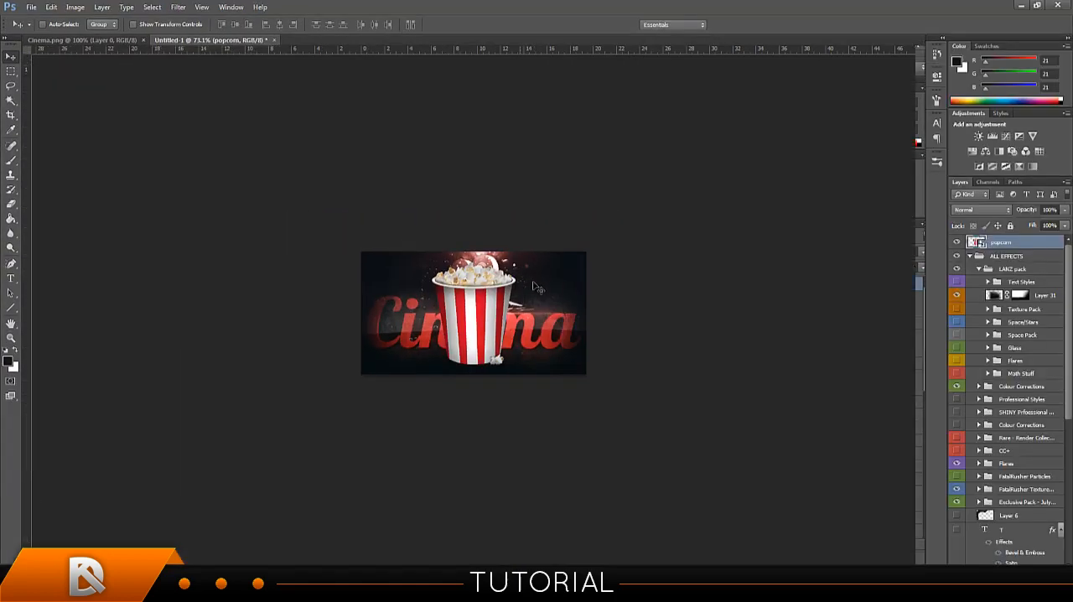
Try the popcorn layer below Layer 6 and directly above the Flares group, shifting the bucket across both sides of the Cinema text.
mouse_move(534, 310)
left_mouse_down()
mouse_move(528, 321)
mouse_move(501, 295)
mouse_move(520, 297)
left_mouse_up()
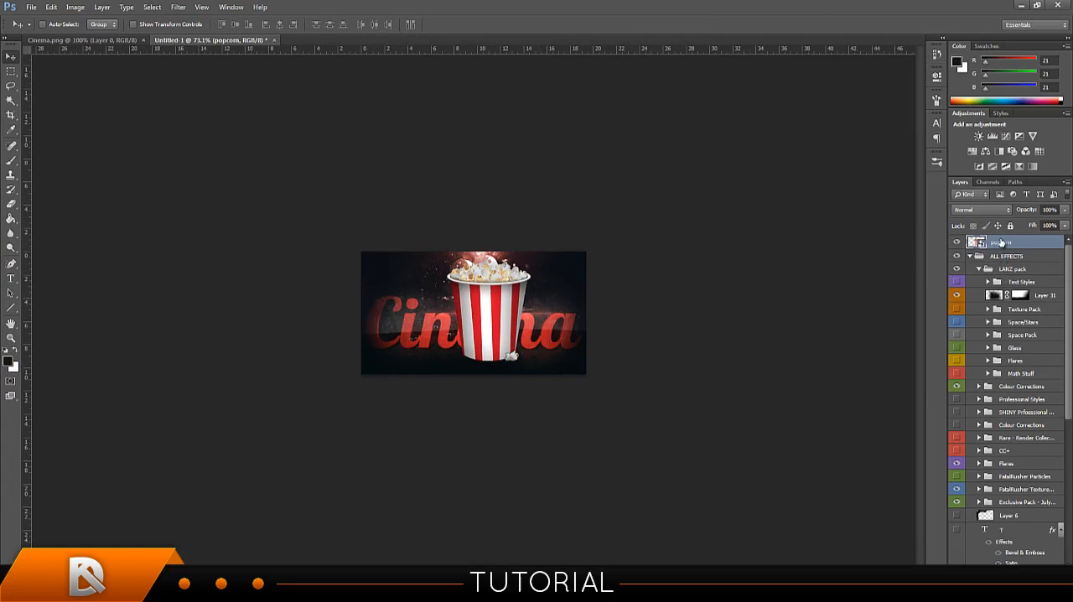
left_click_drag(1000, 242, 1012, 526)
left_click_drag(547, 316, 597, 312)
scroll(1017, 429, "down", 3)
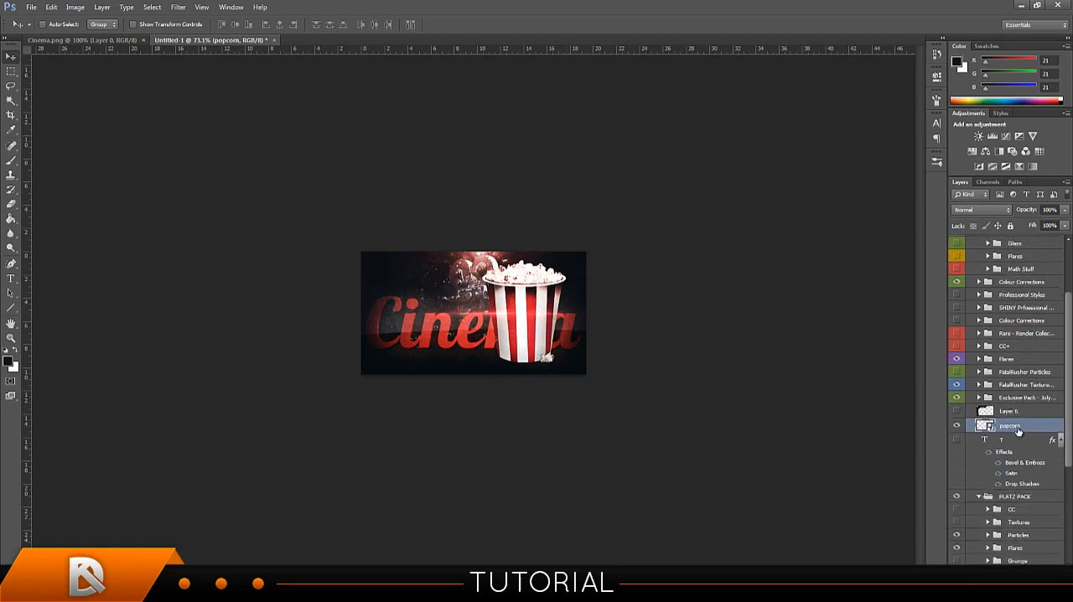
left_click_drag(1017, 430, 1011, 357)
left_click_drag(547, 309, 449, 312)
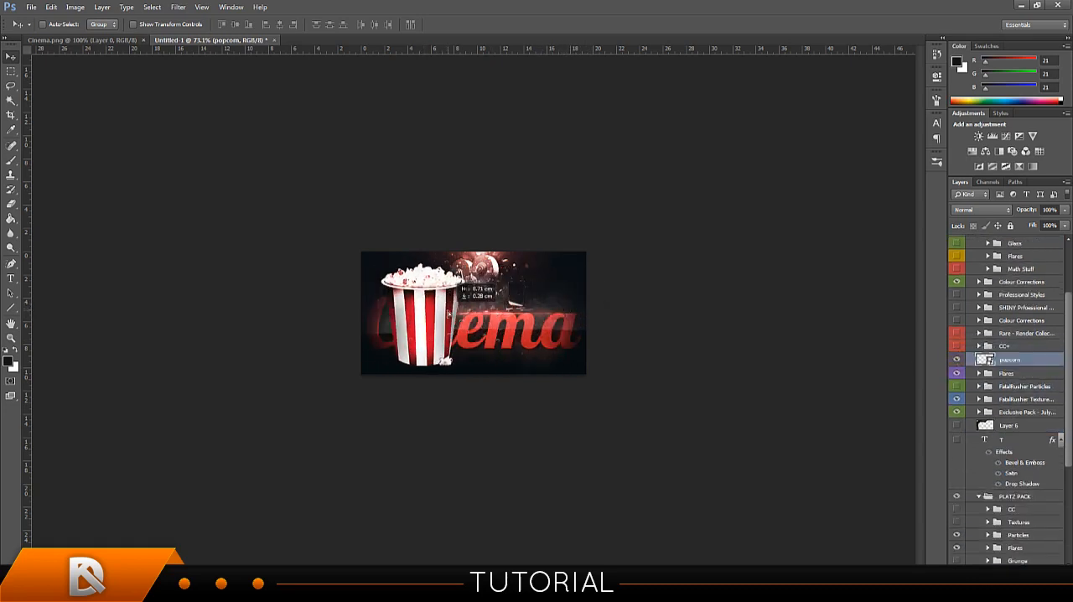
Move the popcorn layer between 3D TEXT and Layer 1, and position the bucket behind the right end of the word.
scroll(1021, 333, "down", 2)
left_click_drag(1022, 334, 1031, 468)
left_click_drag(503, 331, 573, 345)
key("ctrl+bracketleft")
key("ctrl+bracketleft")
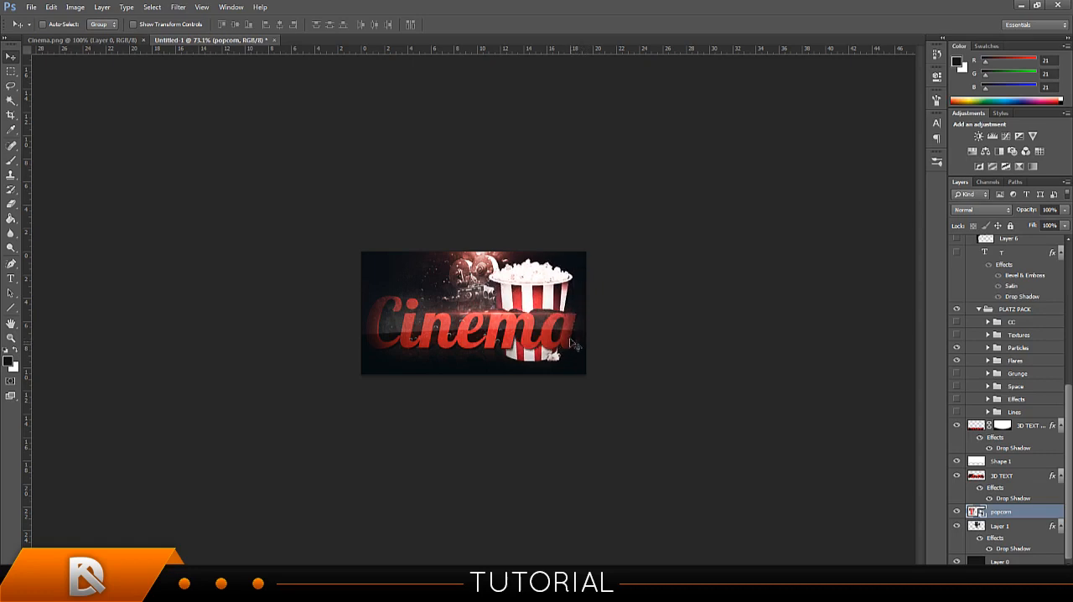
Scale the popcorn bucket down and set it behind the final letter "a", with its upper part showing above the text.
key("ctrl+t")
left_click_drag(589, 251, 588, 285)
left_click(563, 24)
key("ctrl+t")
left_click(561, 24)
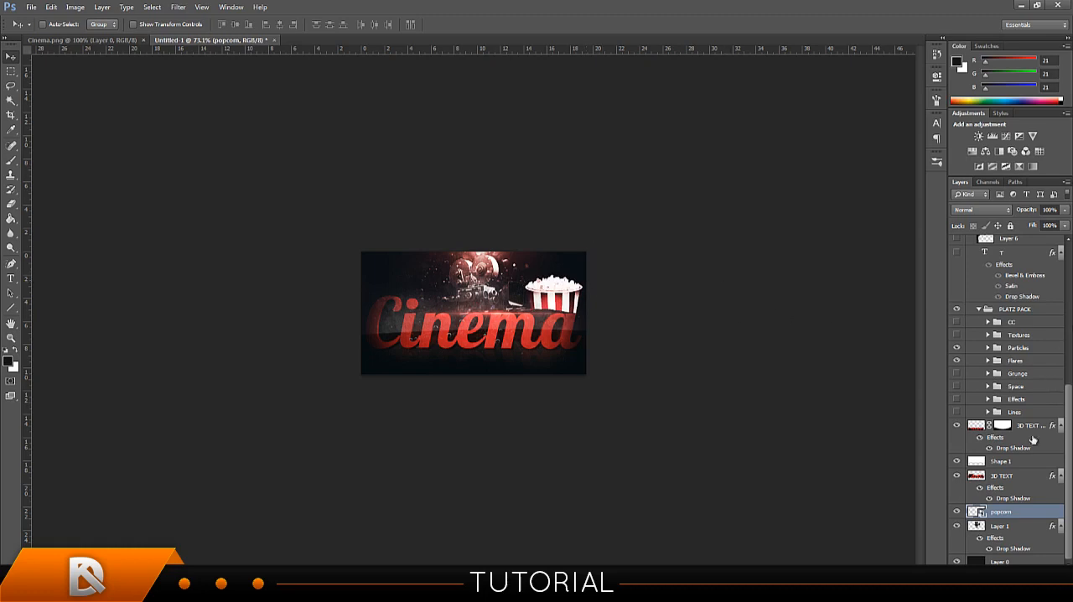
Add a drop shadow with the default settings to the popcorn layer and select the 3D TEXT copy layer.
right_click(1015, 513)
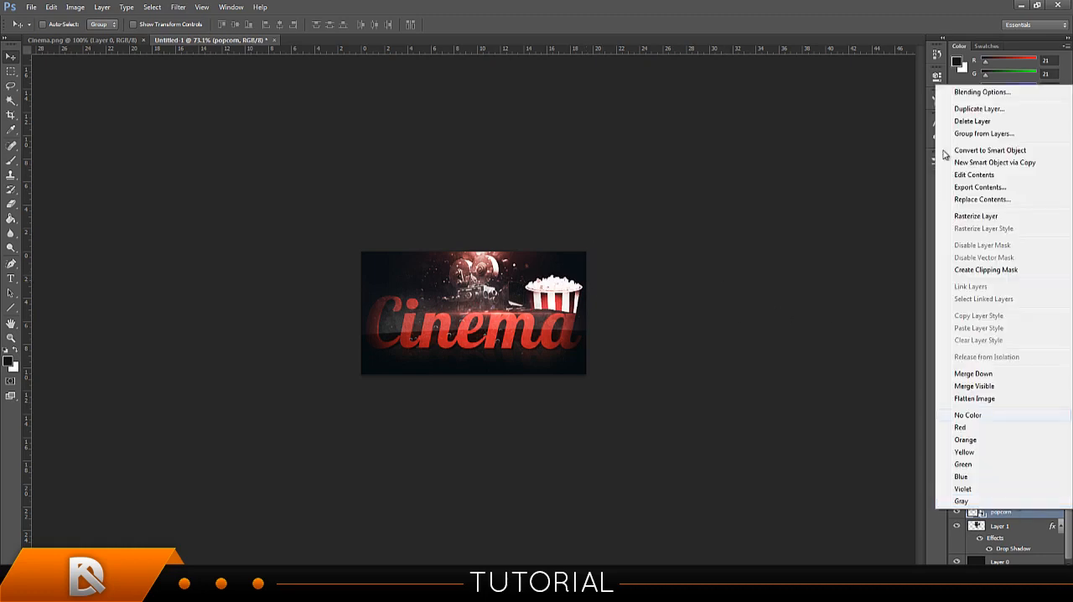
left_click(994, 93)
left_click(684, 374)
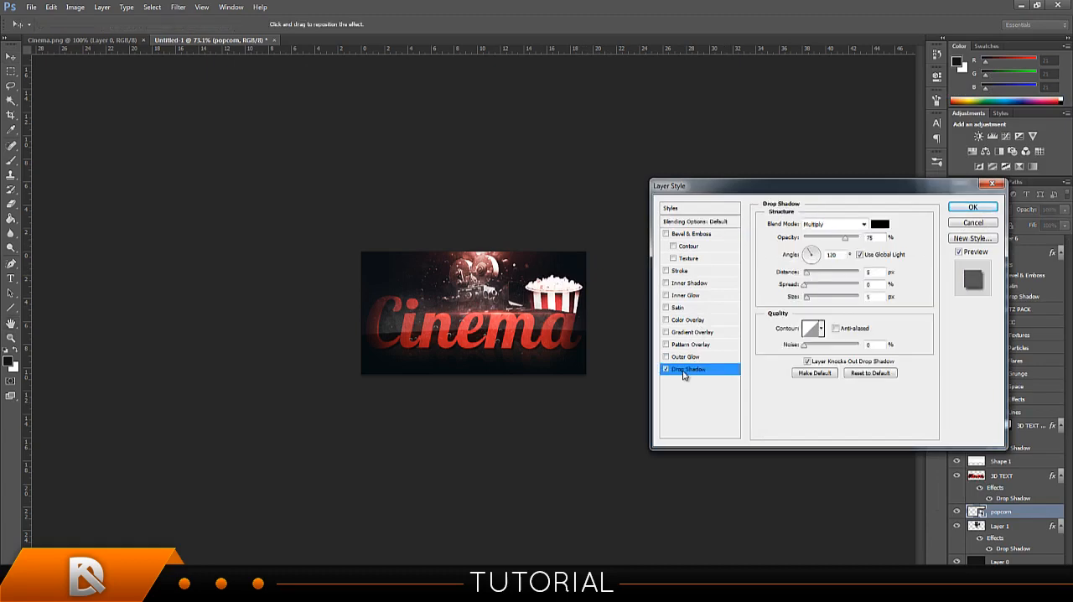
left_click(970, 209)
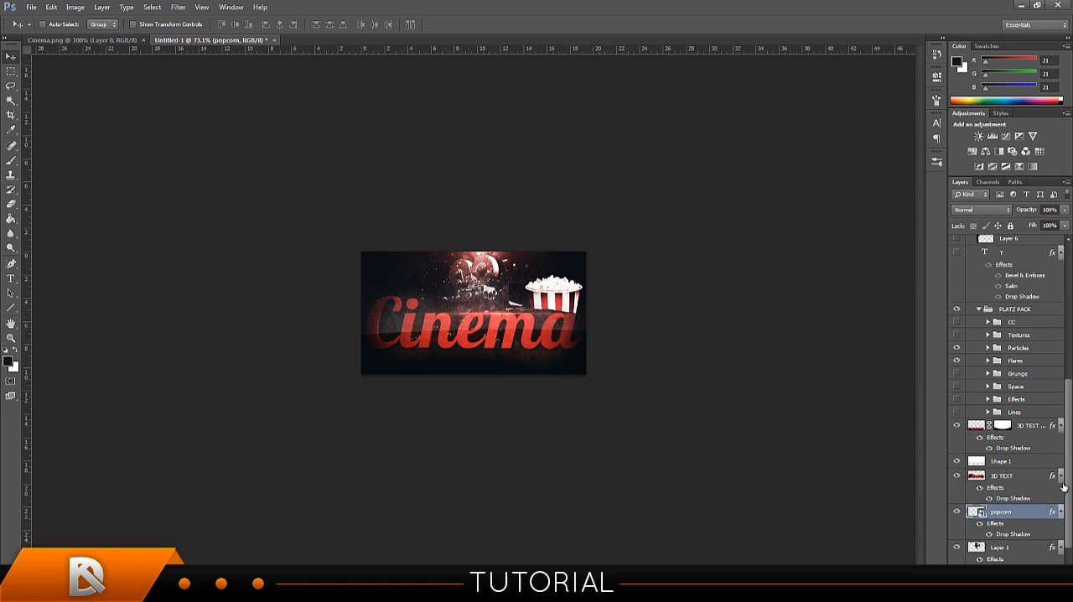
scroll(1011, 494, "down", 1)
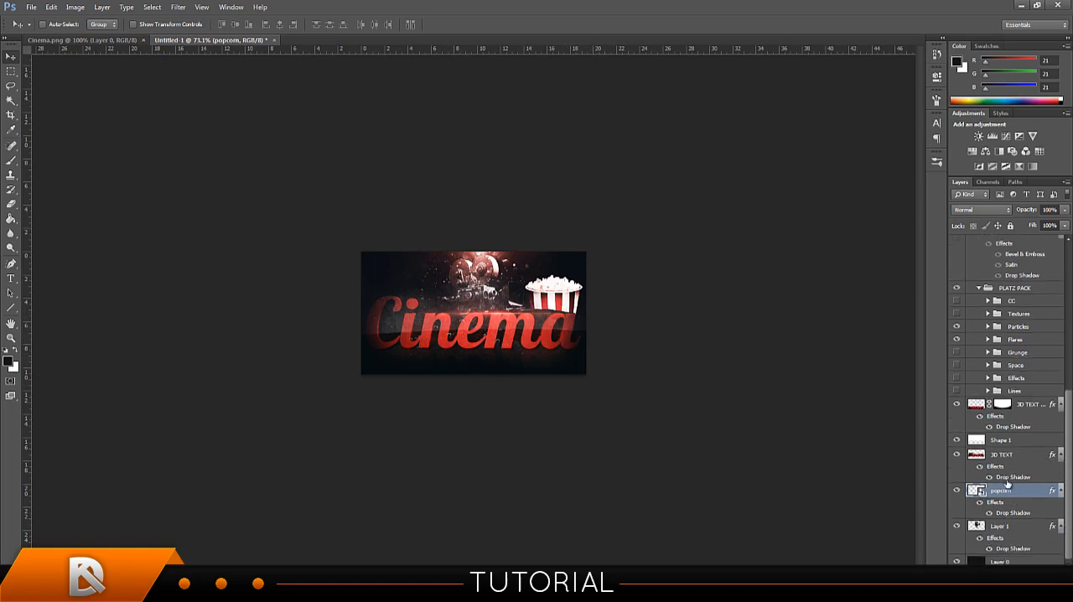
left_click(1027, 406)
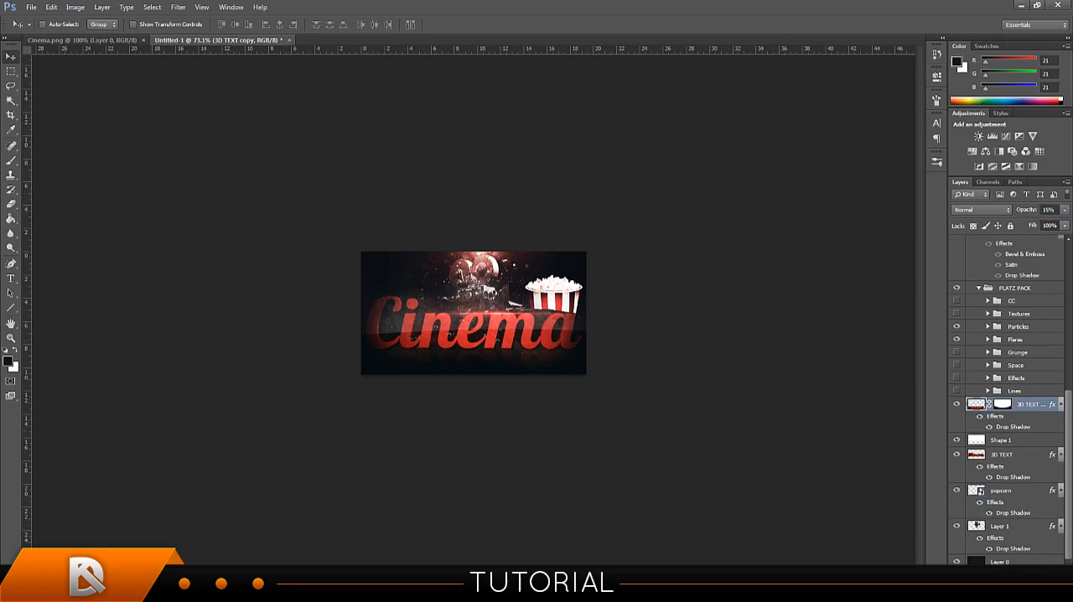
Switch to Chrome and search Google Images for "theatre curtains".
mouse_move(73, 590)
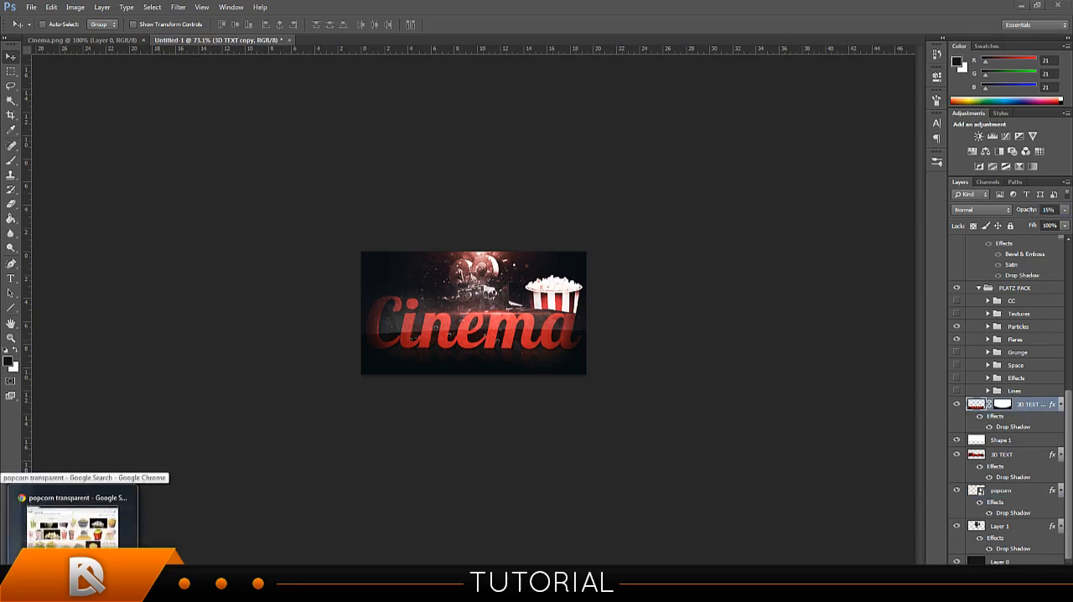
left_click(73, 560)
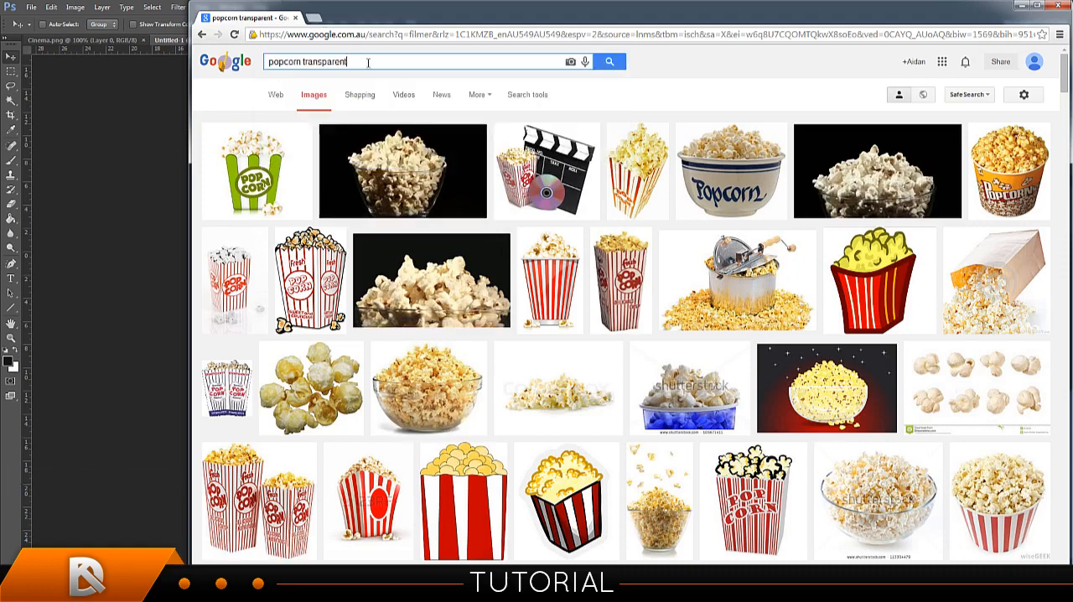
left_click_drag(367, 62, 200, 61)
key("BackSpace")
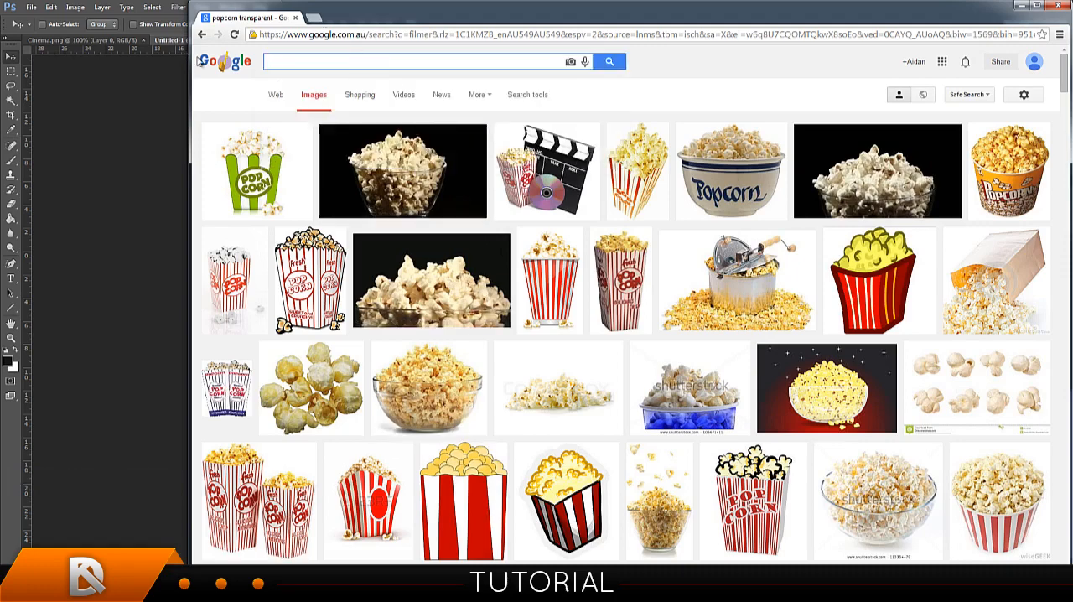
type("the")
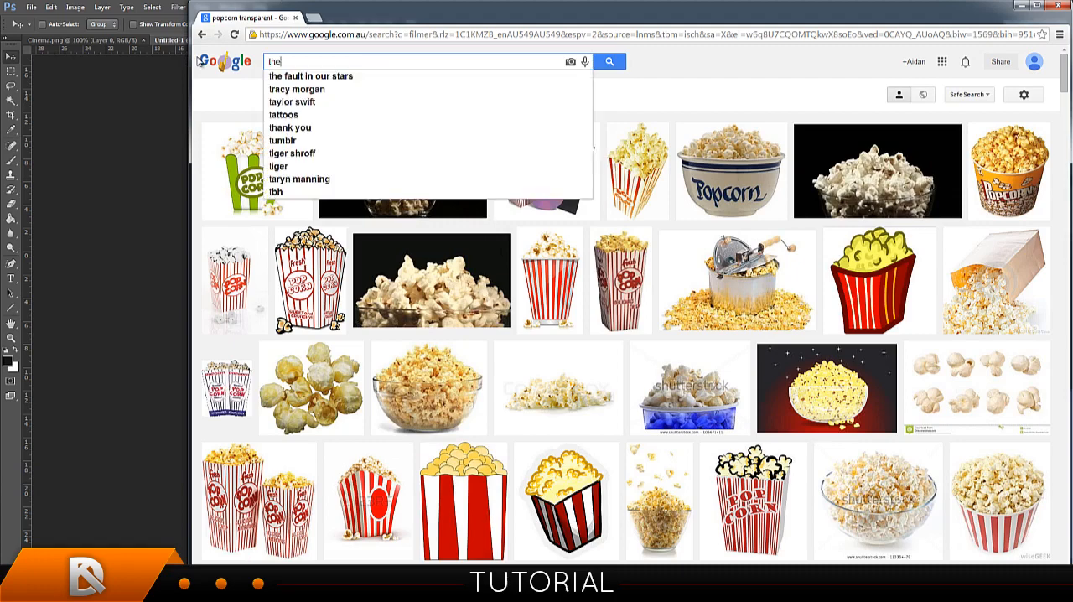
type("atre c")
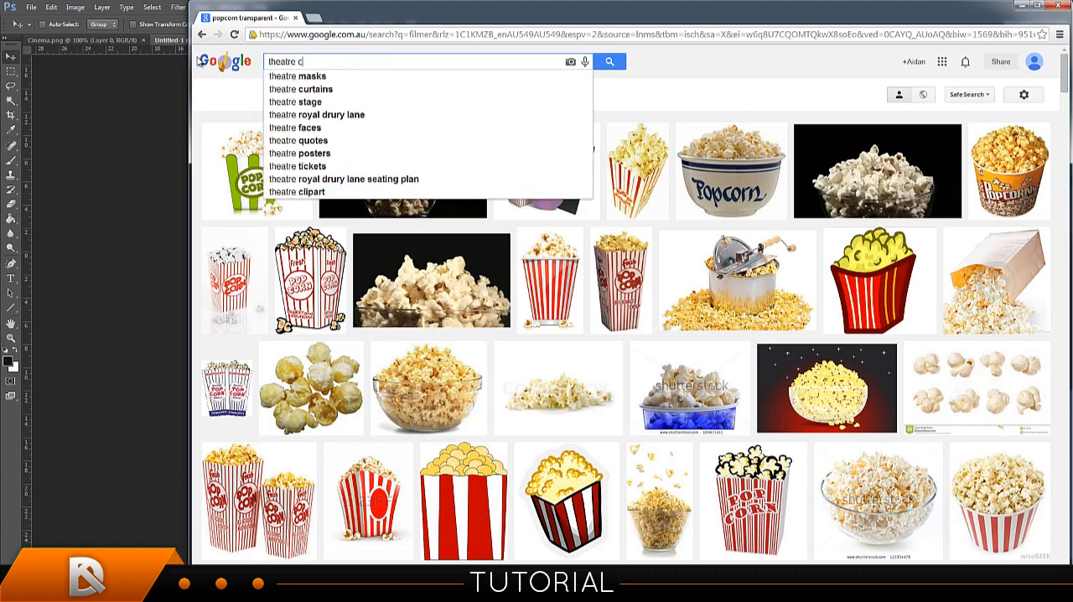
type("urtains")
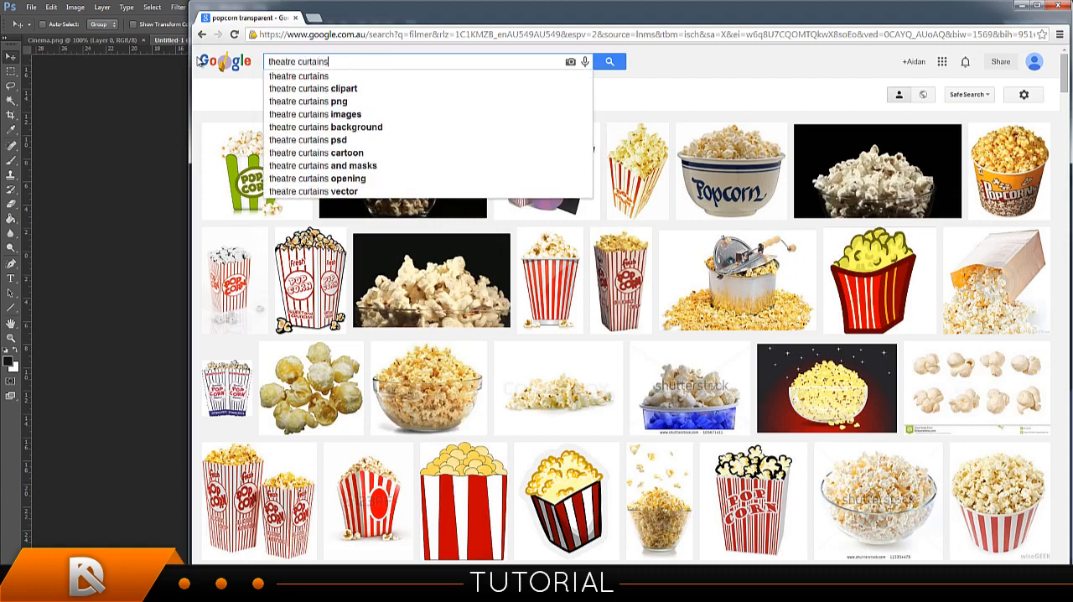
key("Return")
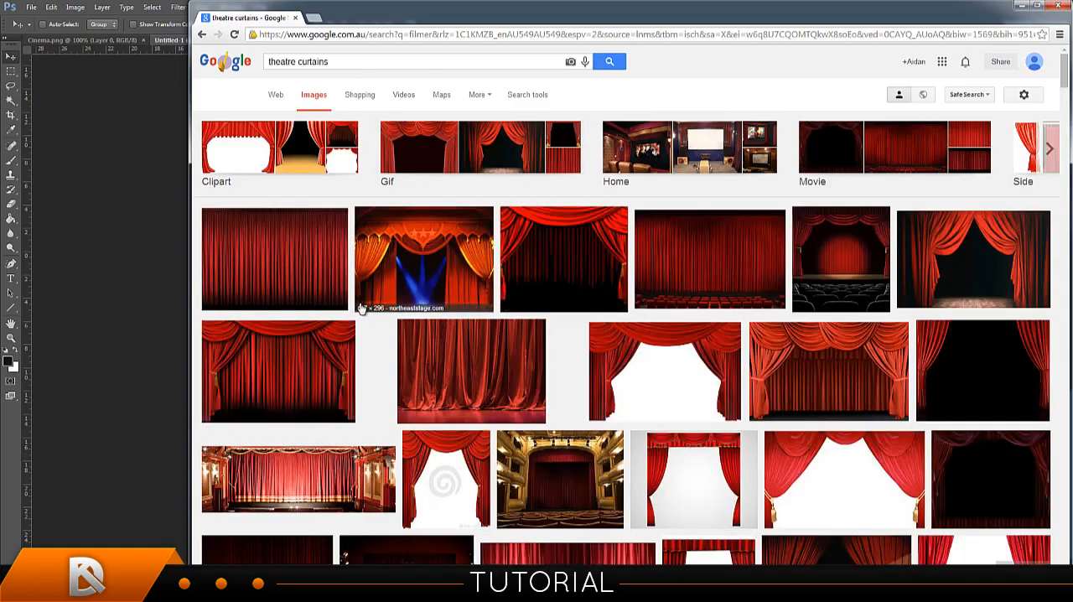
Browse the theatre curtains image results for a suitable red curtain picture for the signature.
scroll(385, 295, "down", 3)
scroll(390, 294, "down", 3)
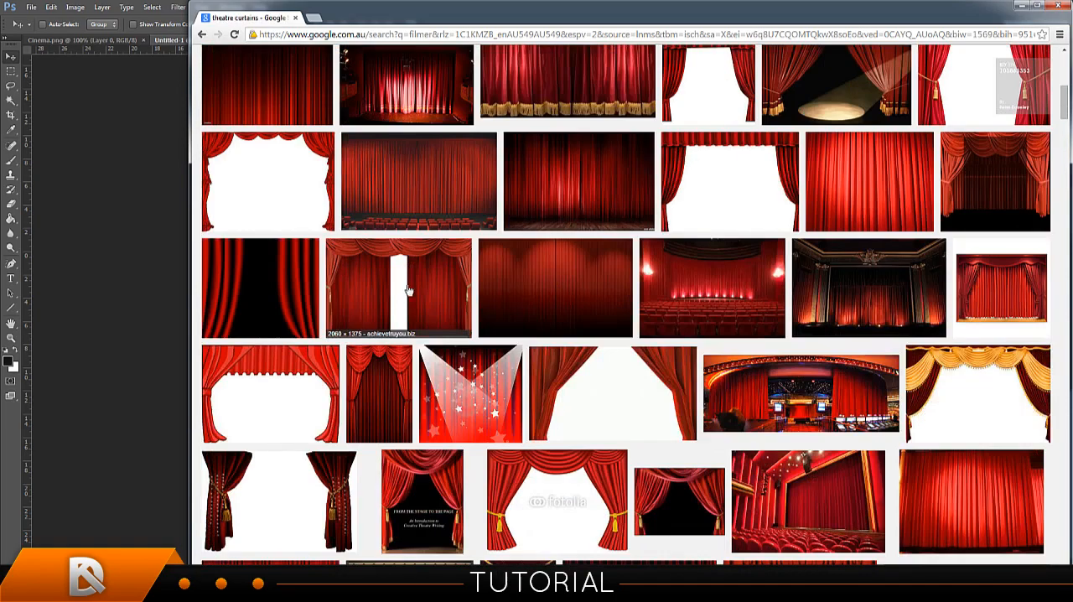
scroll(357, 293, "down", 3)
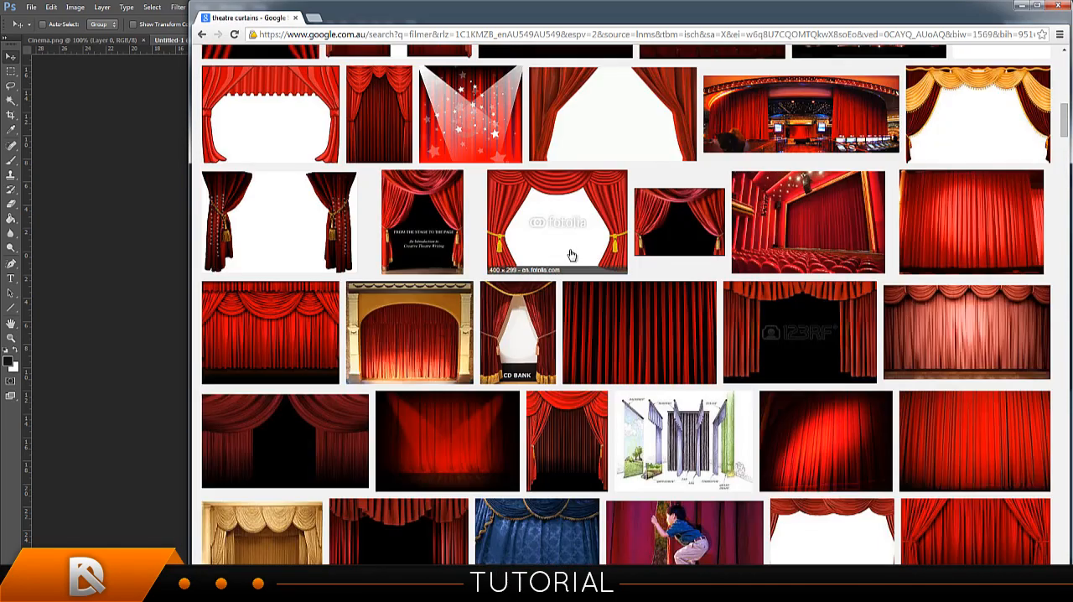
scroll(597, 236, "down", 3)
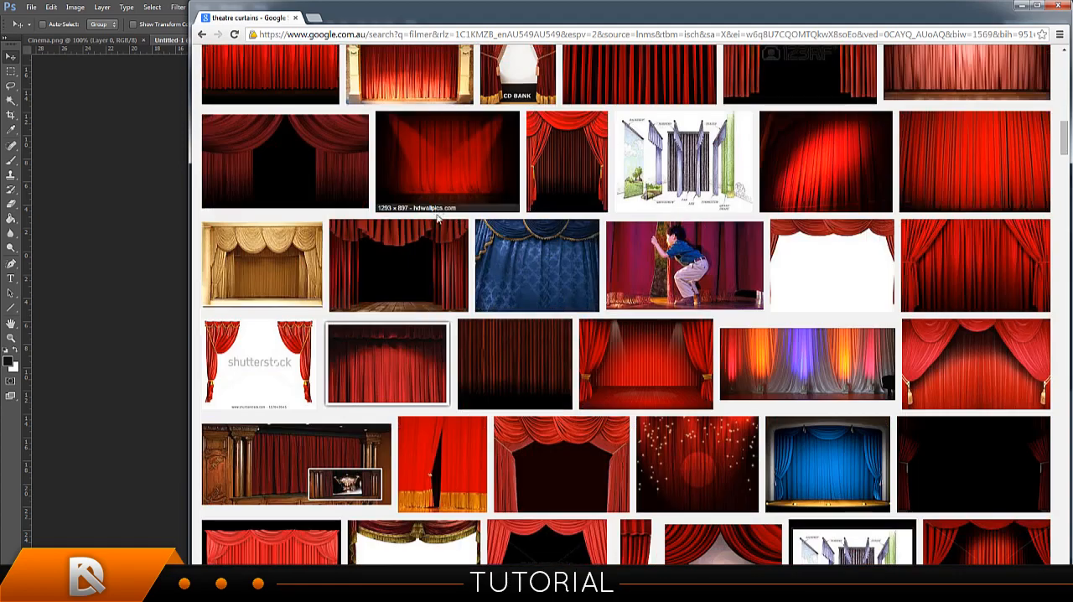
scroll(378, 211, "up", 3)
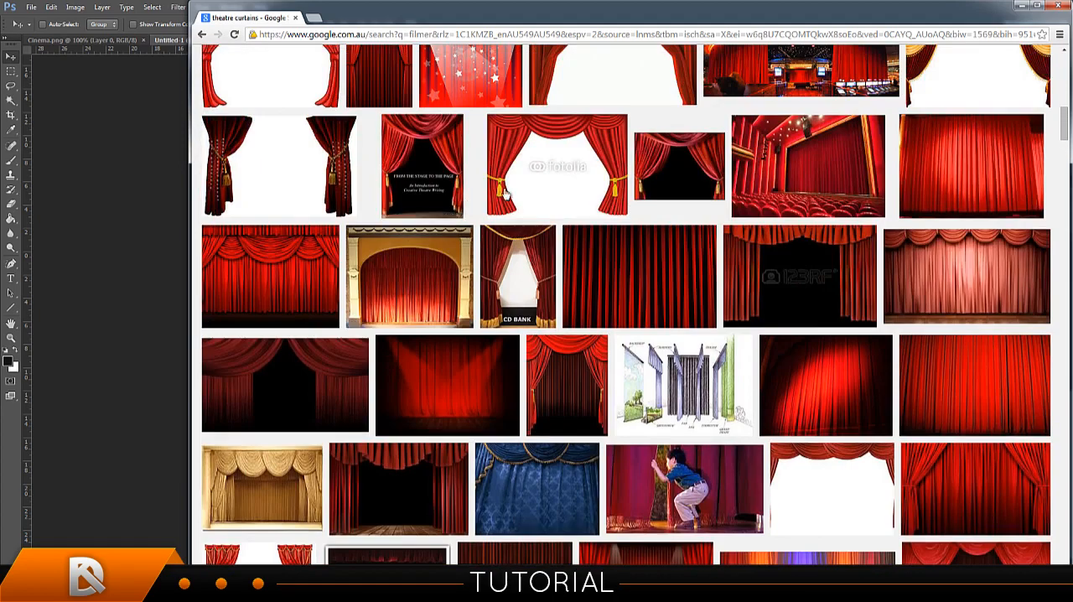
left_click(541, 173)
scroll(582, 263, "down", 10)
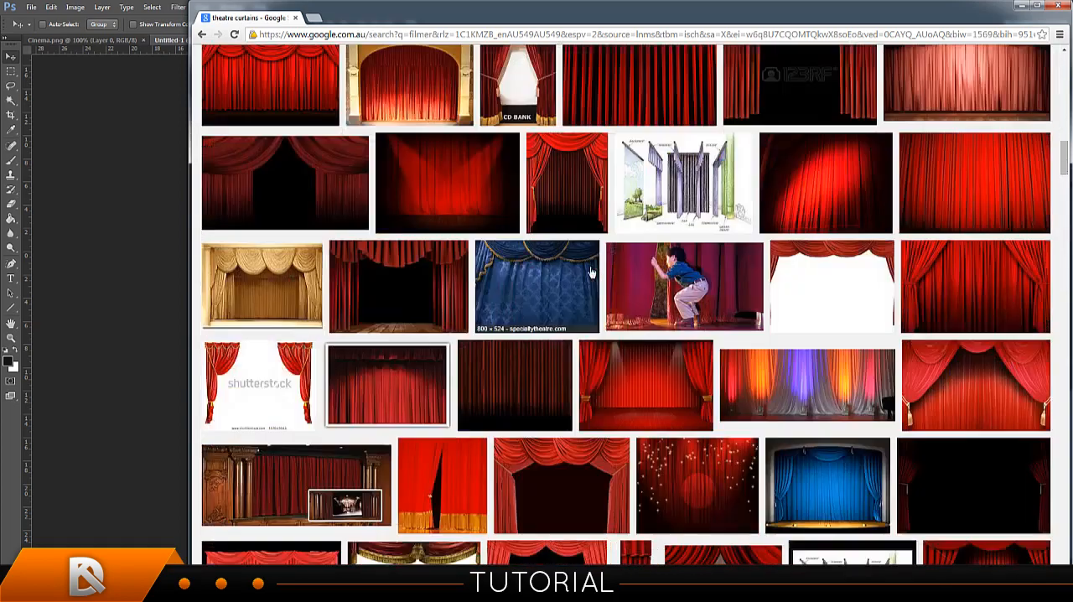
scroll(600, 285, "down", 12)
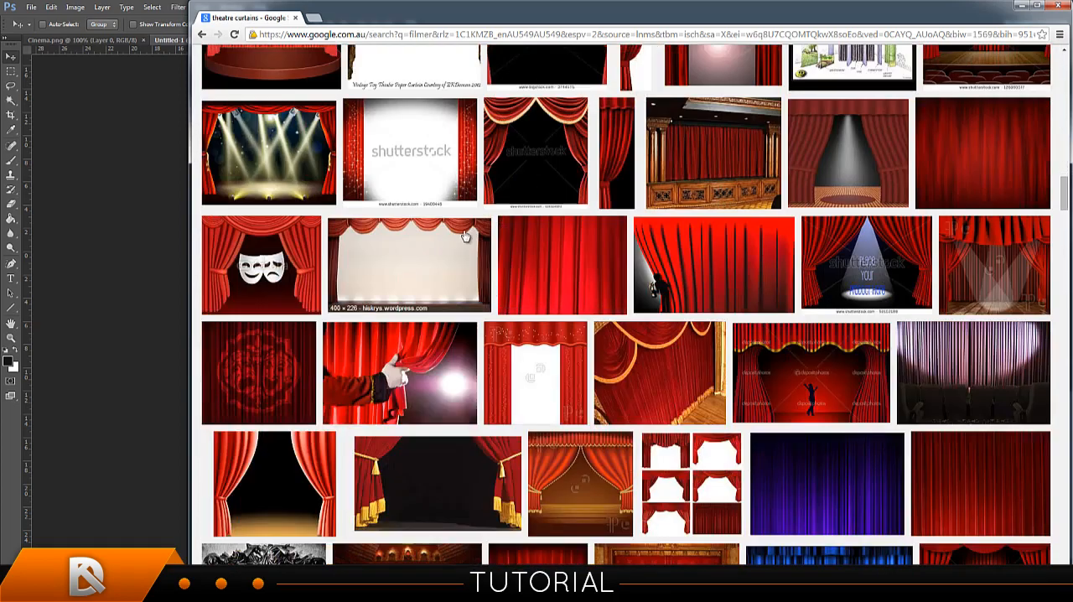
scroll(545, 277, "down", 4)
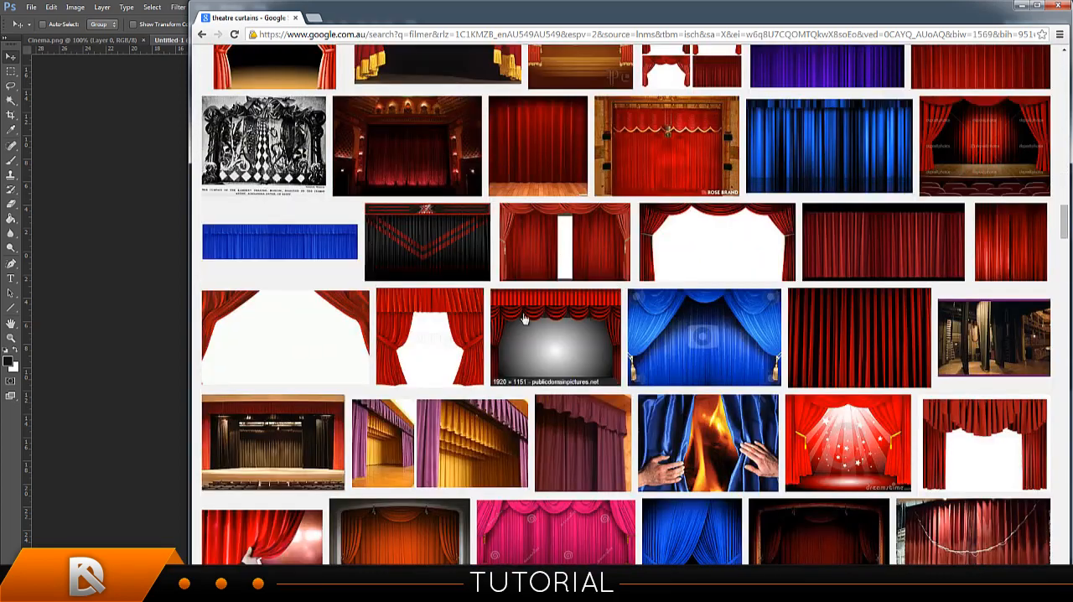
Preview two open red curtain images with white openings from the theatre curtains results.
left_click(465, 327)
scroll(359, 260, "up", 2)
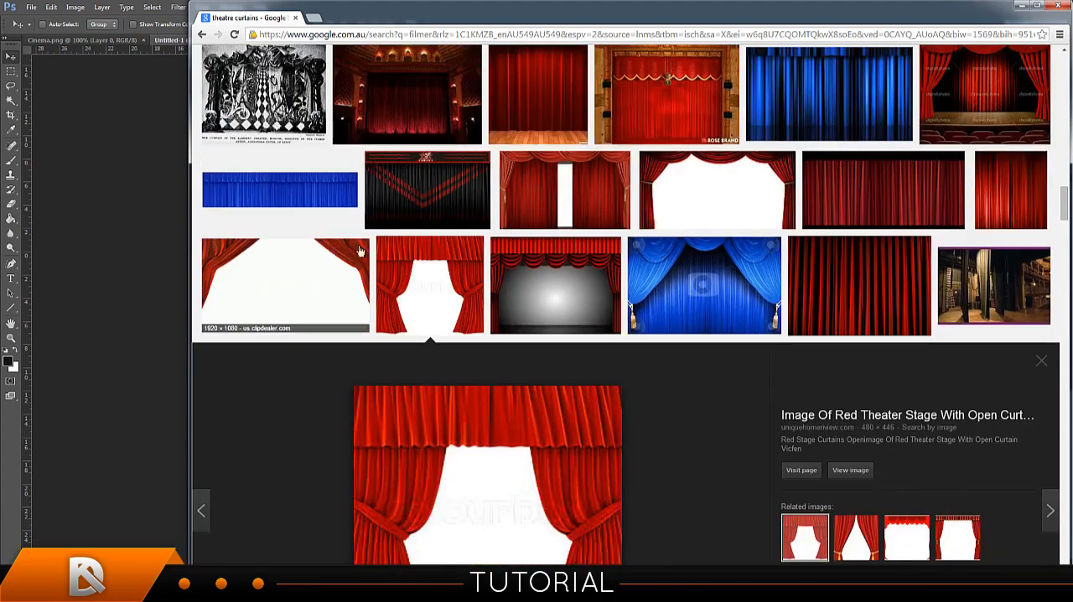
left_click(324, 278)
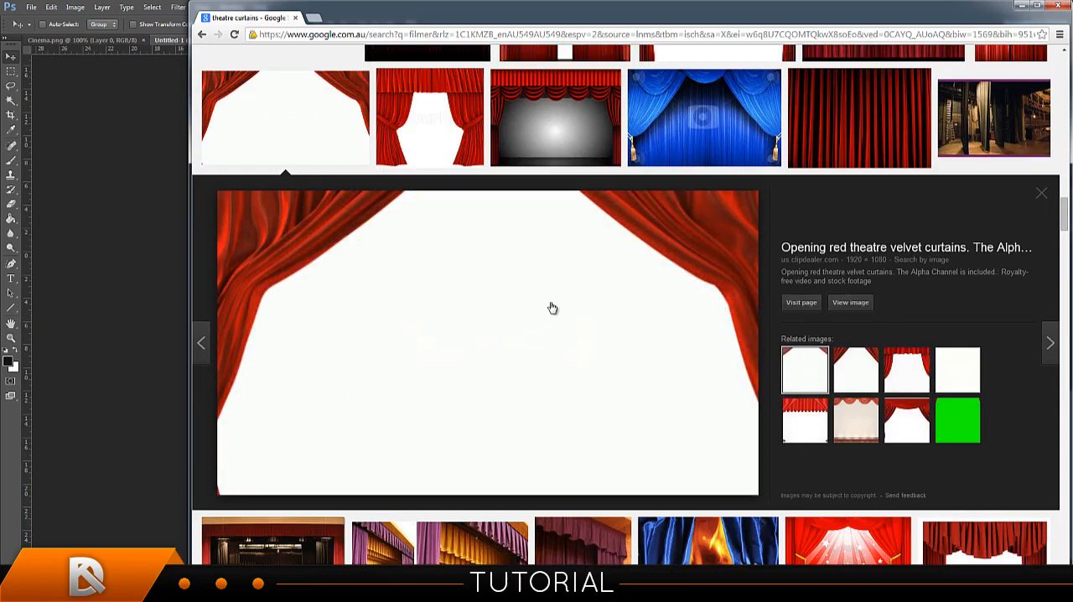
Look further down the theatre curtains results and preview the dark red velvet curtain background.
scroll(620, 359, "down", 5)
scroll(618, 354, "down", 4)
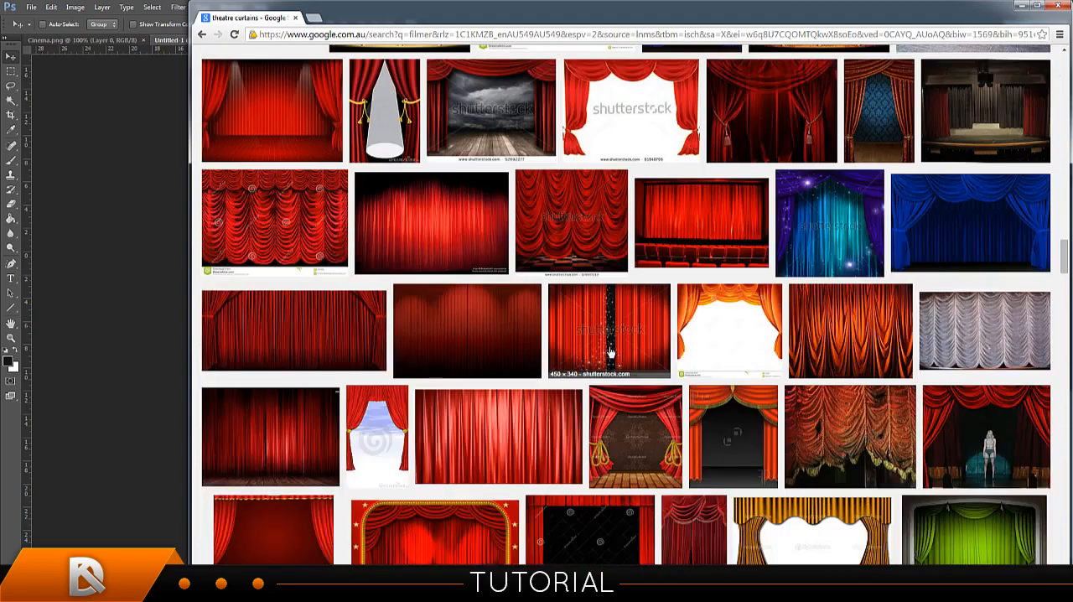
scroll(336, 398, "down", 4)
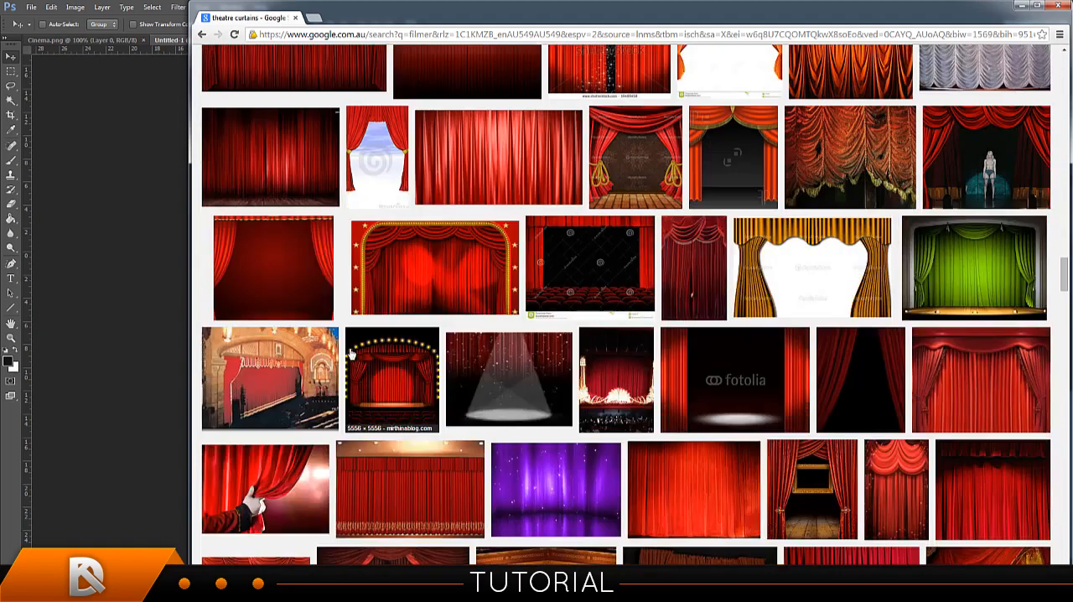
scroll(425, 287, "down", 3)
scroll(451, 288, "up", 2)
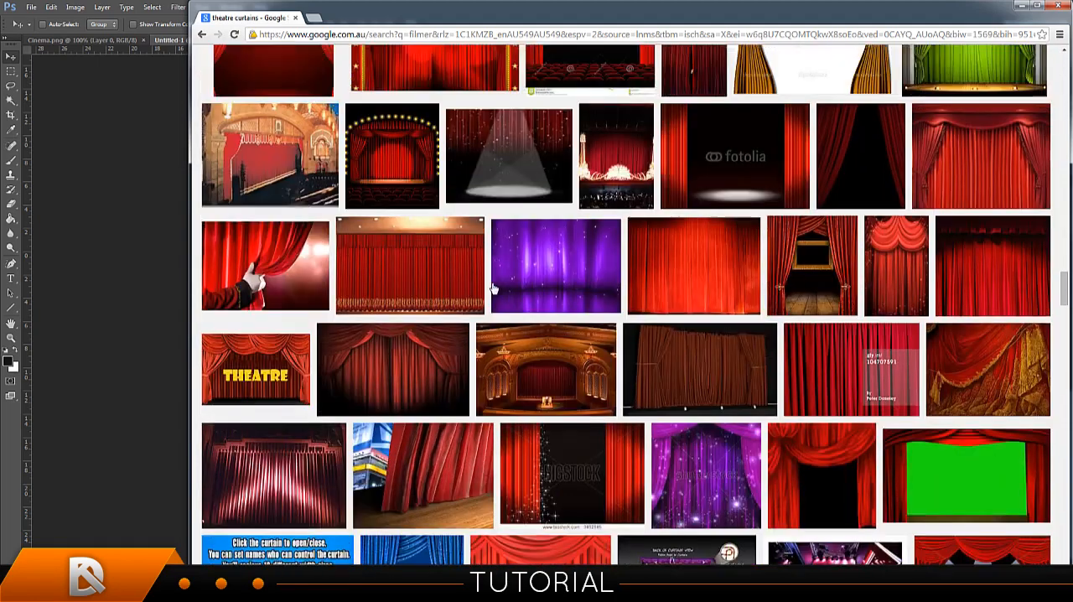
scroll(810, 173, "down", 4)
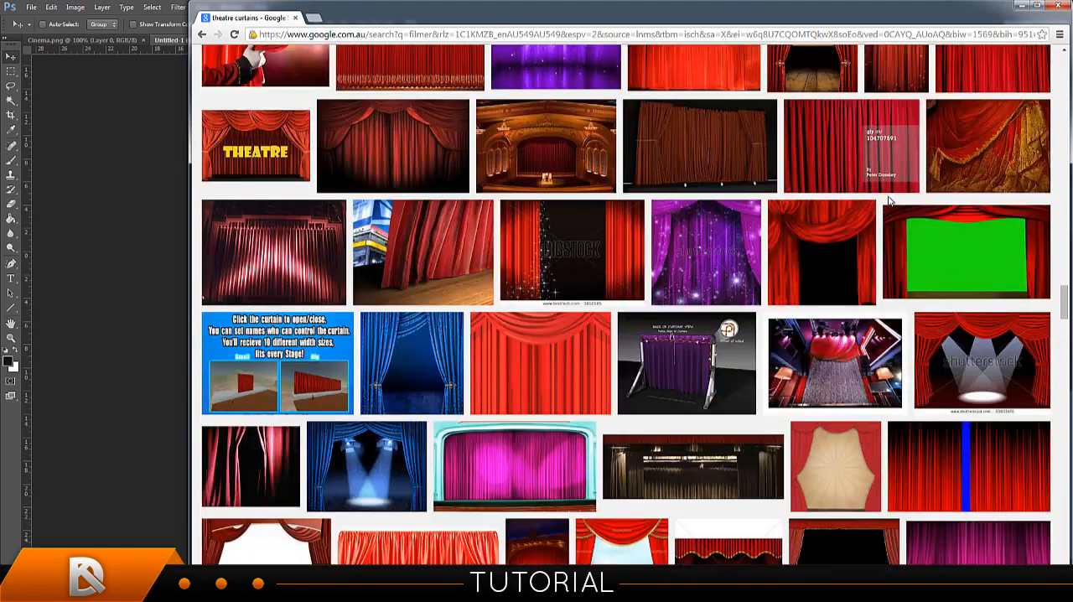
scroll(869, 199, "up", 3)
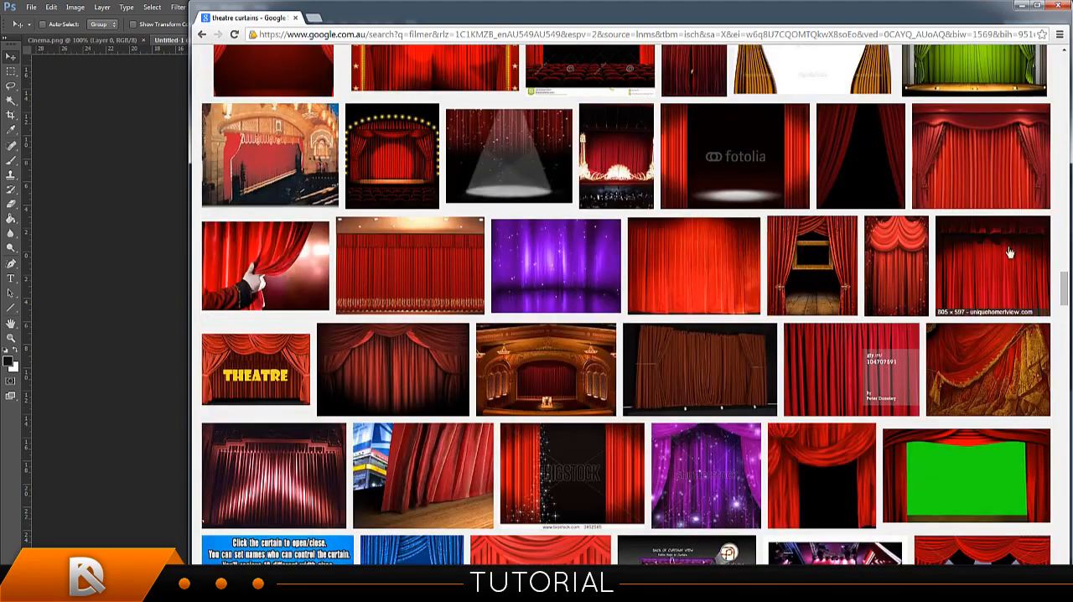
scroll(958, 242, "up", 1)
scroll(978, 243, "down", 3)
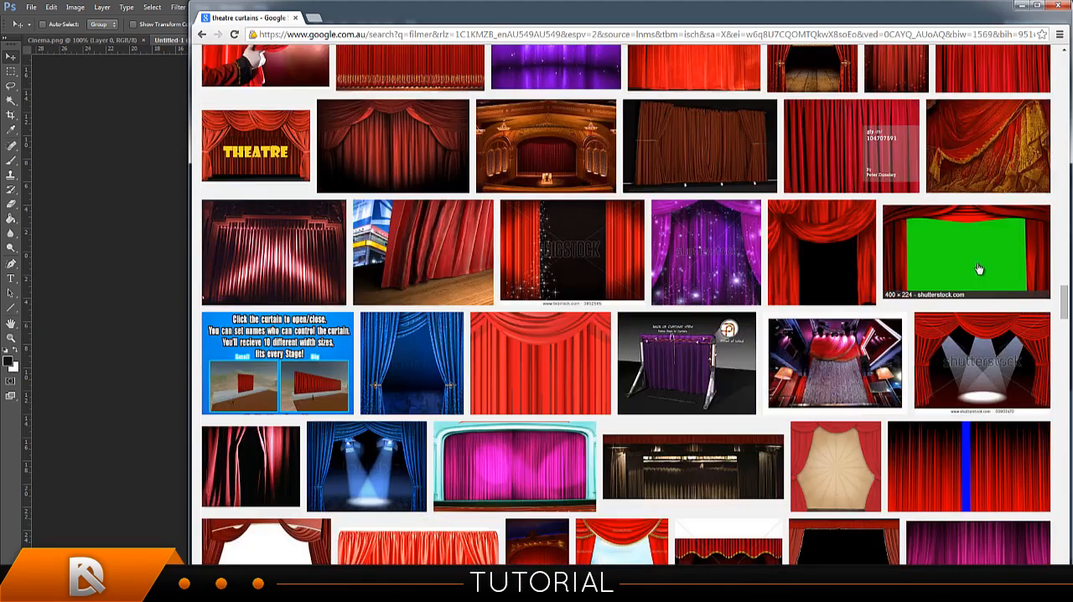
scroll(975, 263, "down", 3)
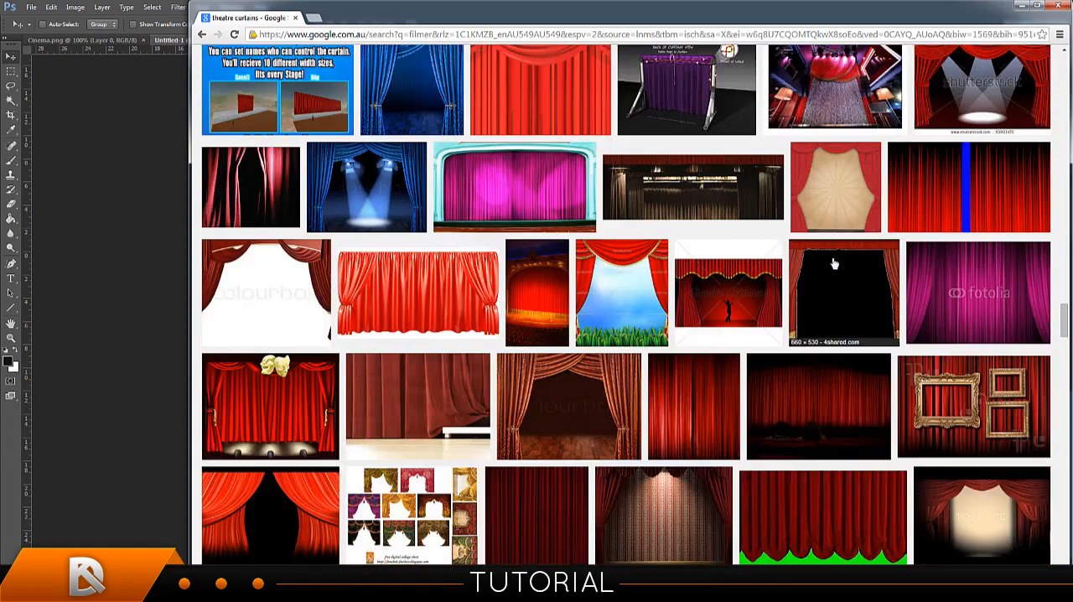
scroll(419, 289, "down", 3)
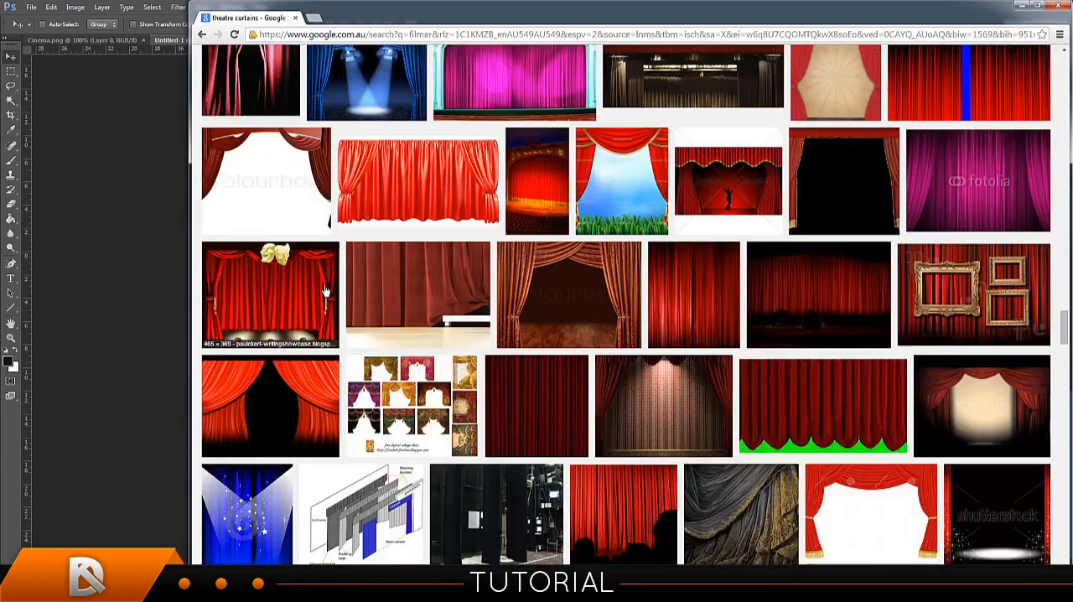
scroll(359, 292, "down", 2)
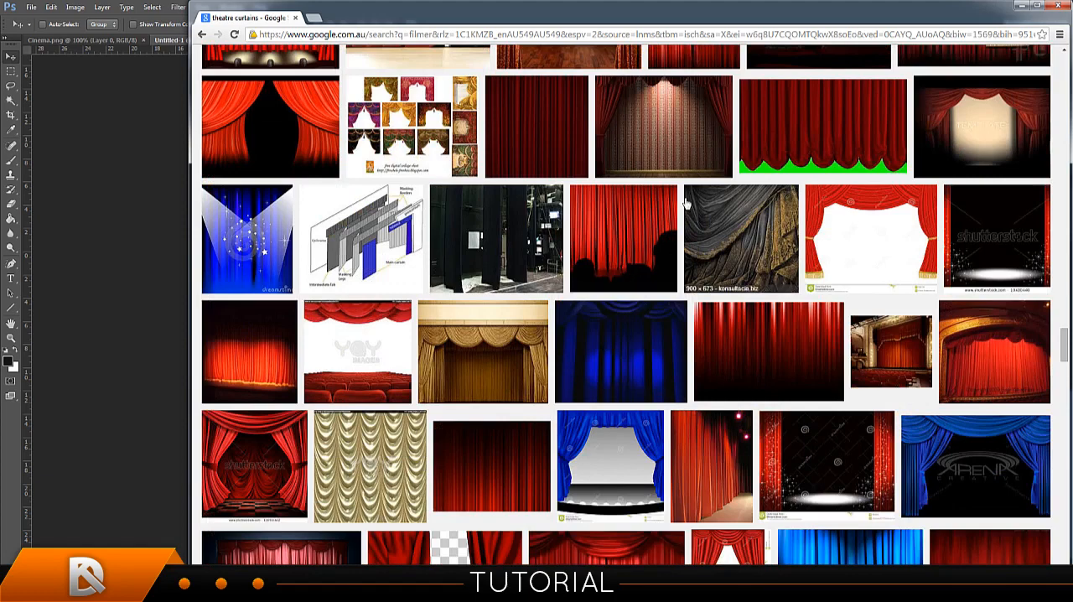
scroll(731, 202, "down", 4)
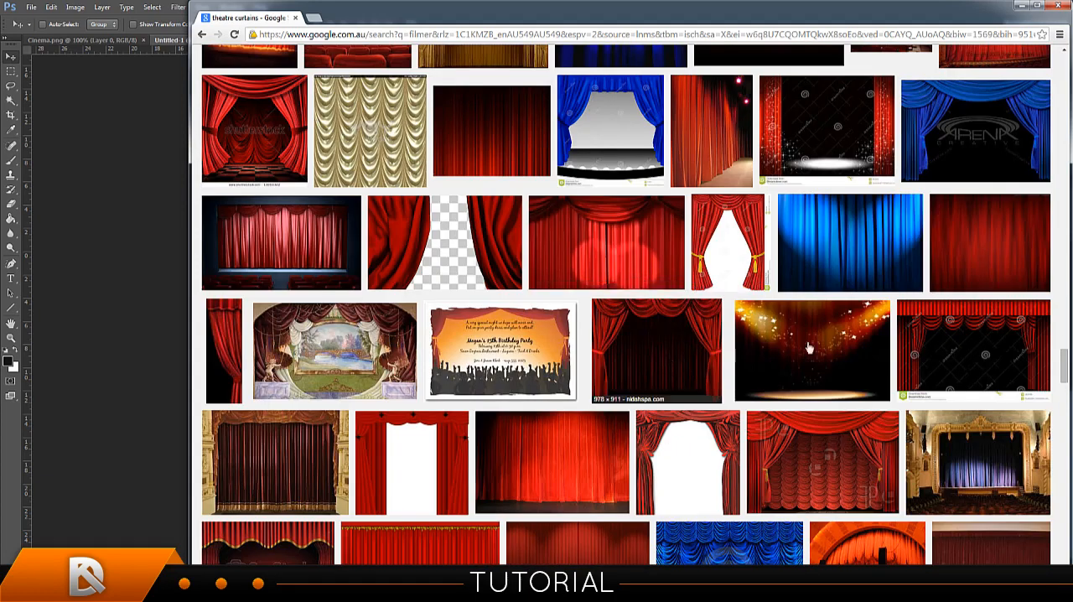
left_click(655, 346)
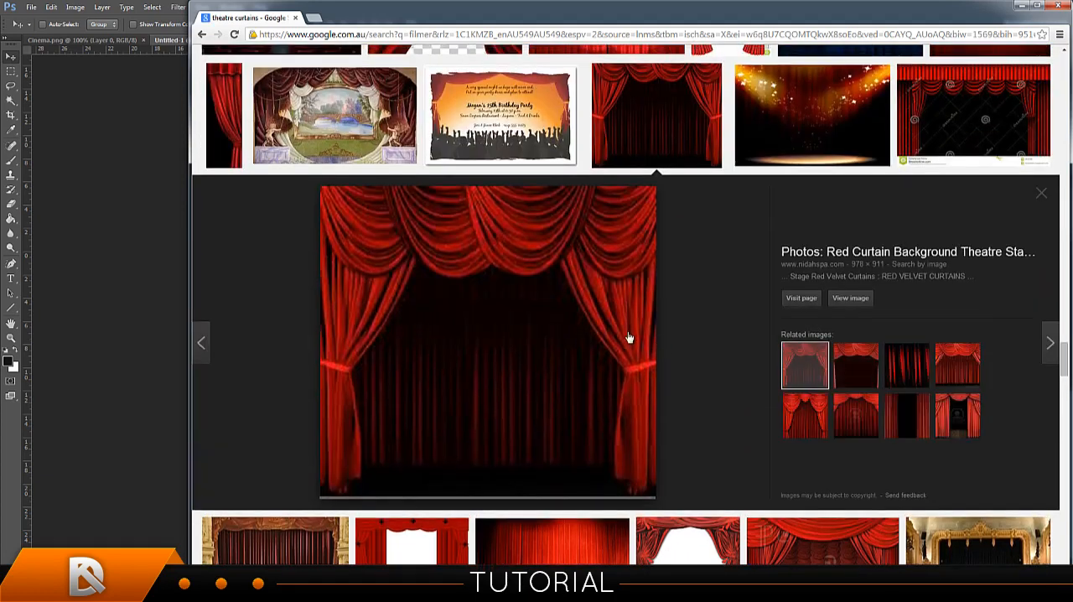
scroll(578, 317, "down", 5)
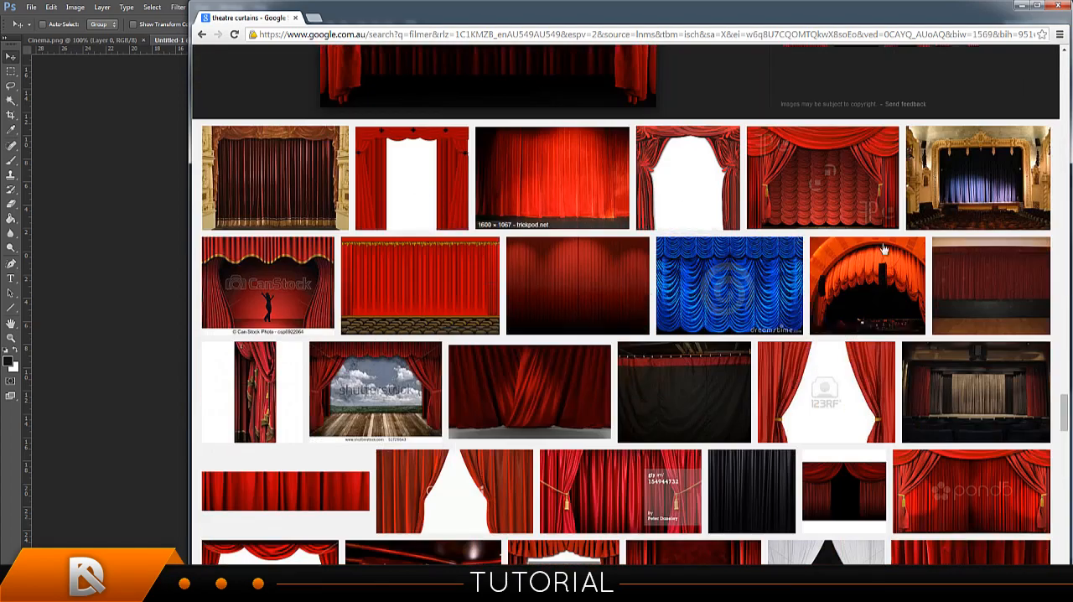
Return to the first results and copy the "Stage Curtains Clipart" image with the draped red curtains and white opening.
left_click_drag(1066, 417, 1064, 122)
scroll(840, 153, "up", 10)
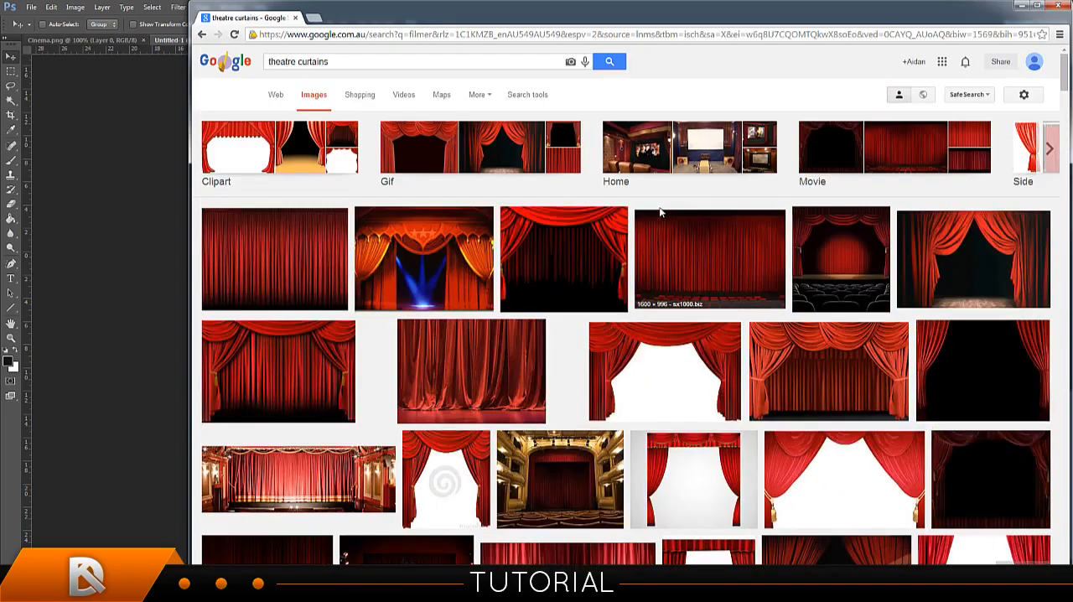
left_click(706, 370)
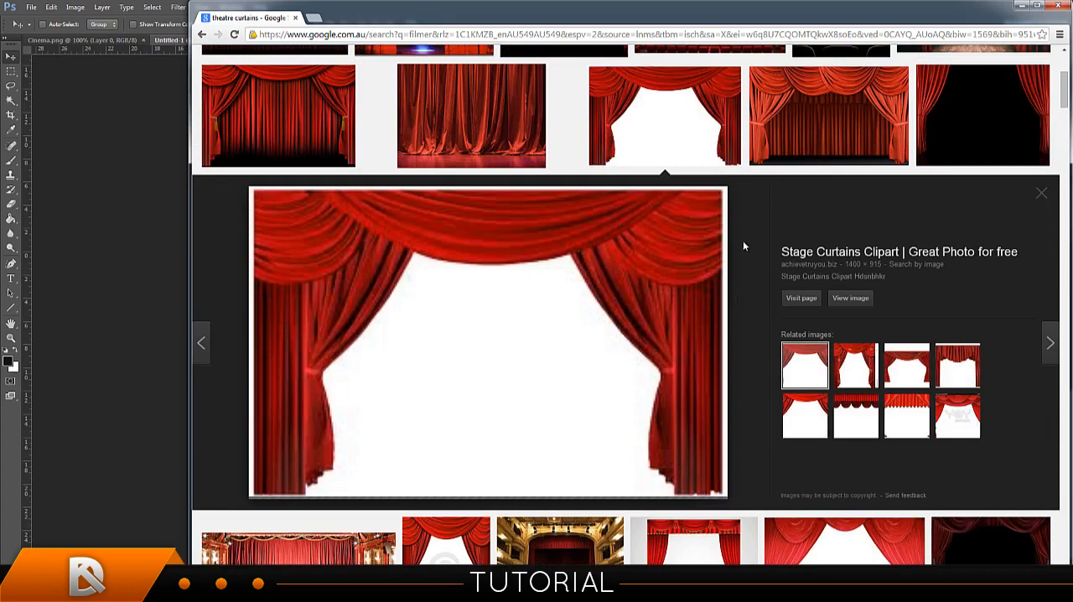
right_click(534, 298)
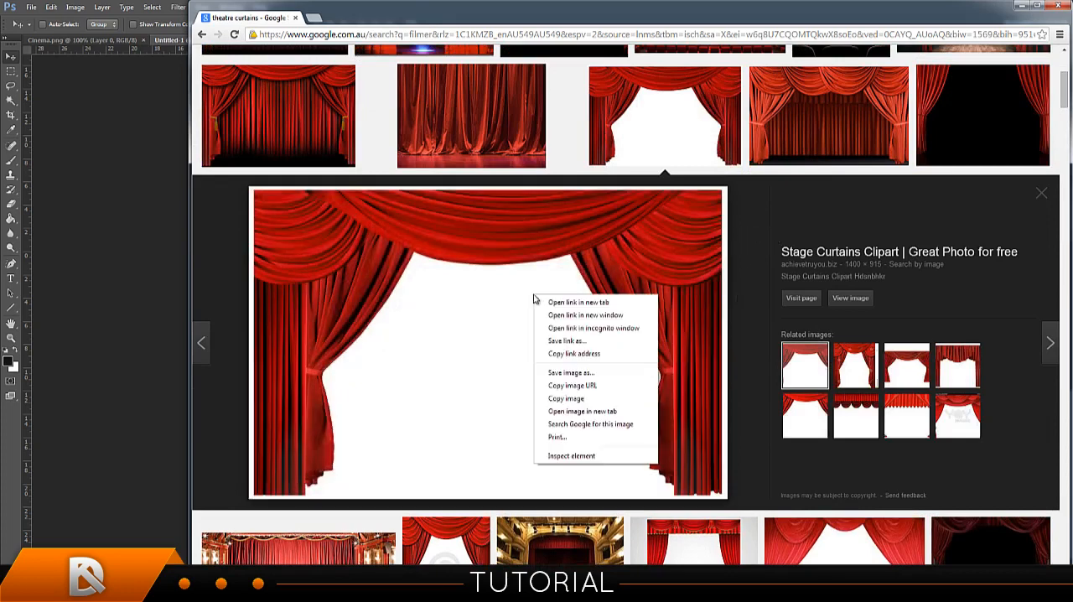
left_click(582, 400)
Switch to Photoshop, paste the curtain image above the 3D TEXT copy layer and scale it down to the canvas width.
left_click(155, 79)
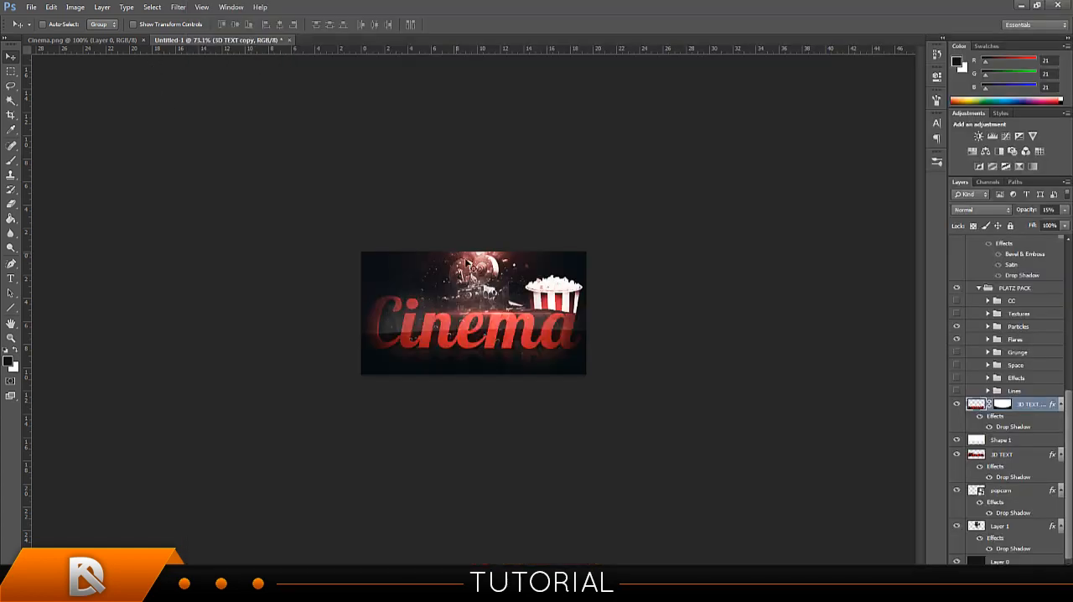
key("ctrl+v")
left_click_drag(467, 263, 389, 238)
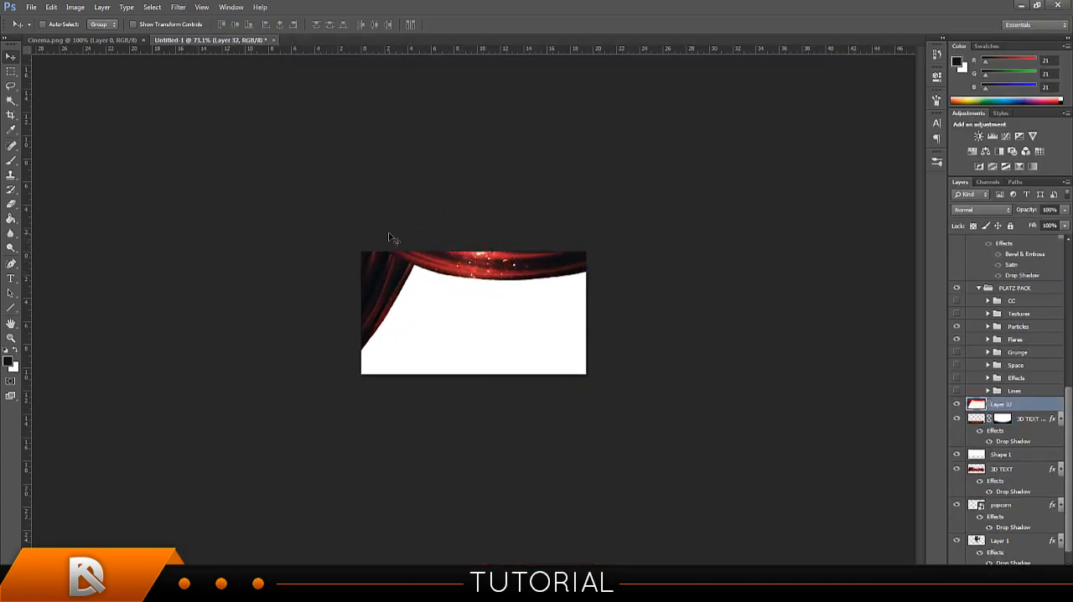
key("ctrl+t")
left_click_drag(792, 185, 565, 283)
left_click(562, 24)
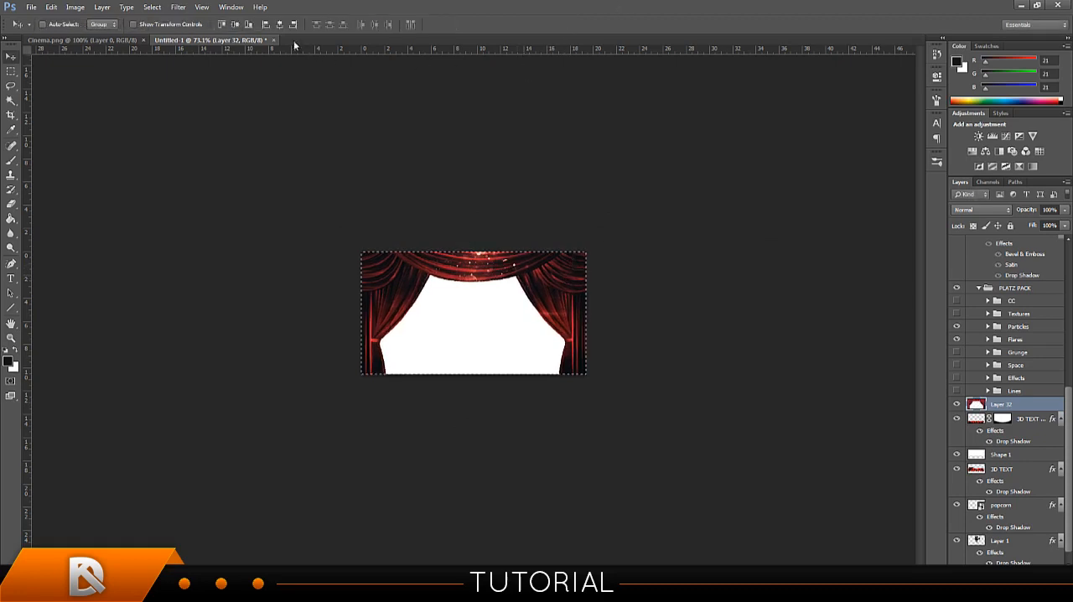
Centre the curtain layer vertically and horizontally on the canvas and clear the selection.
left_click(236, 25)
left_click(280, 24)
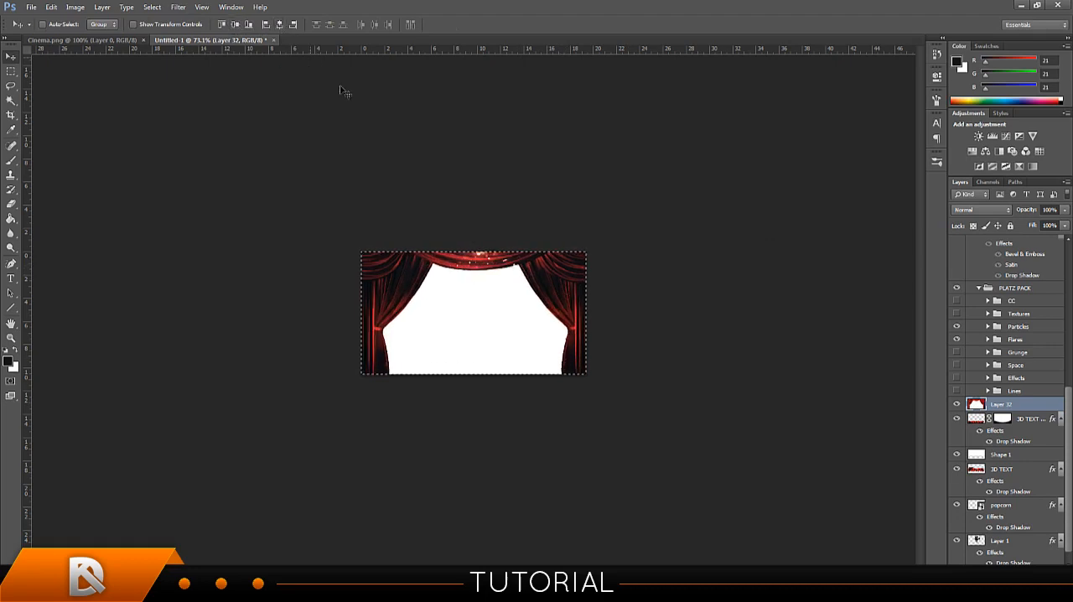
key("ctrl+d")
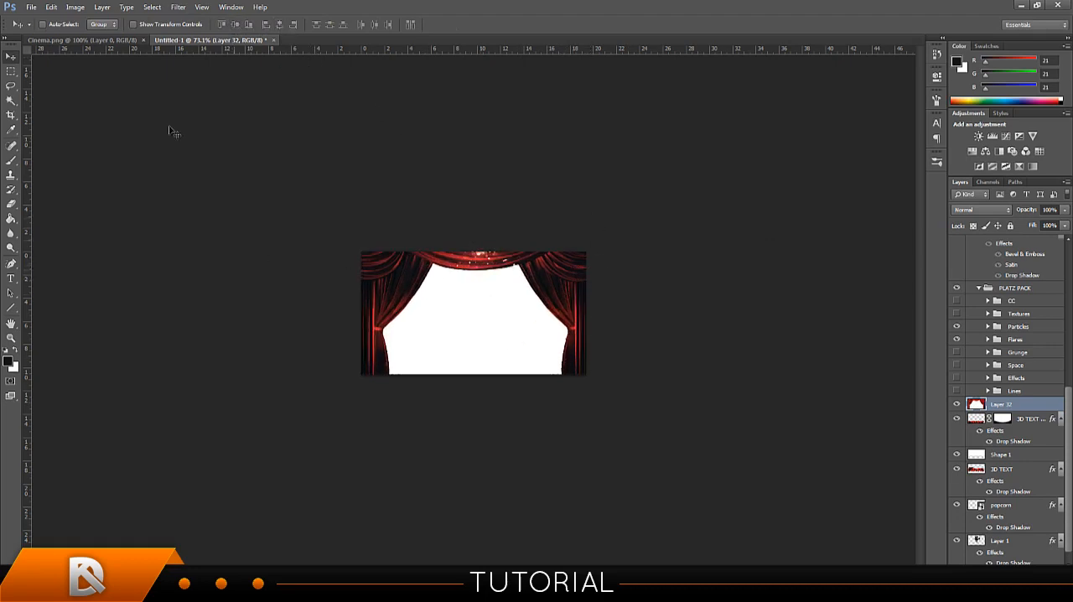
Select the white area between the curtains with the Magic Wand, delete it and deselect.
left_click(10, 101)
left_click(441, 306)
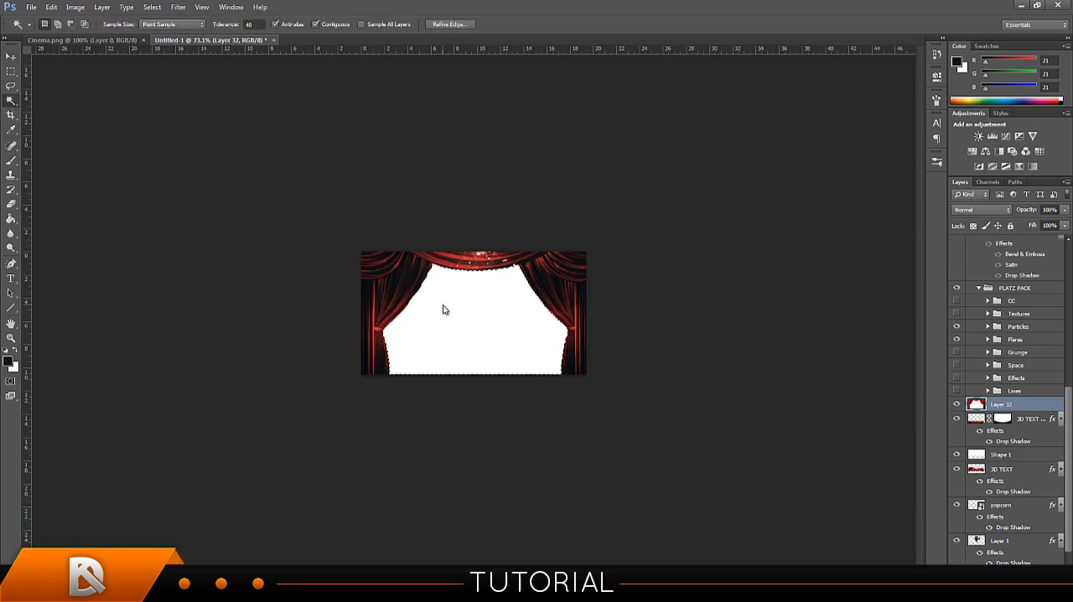
key("Delete")
key("ctrl+d")
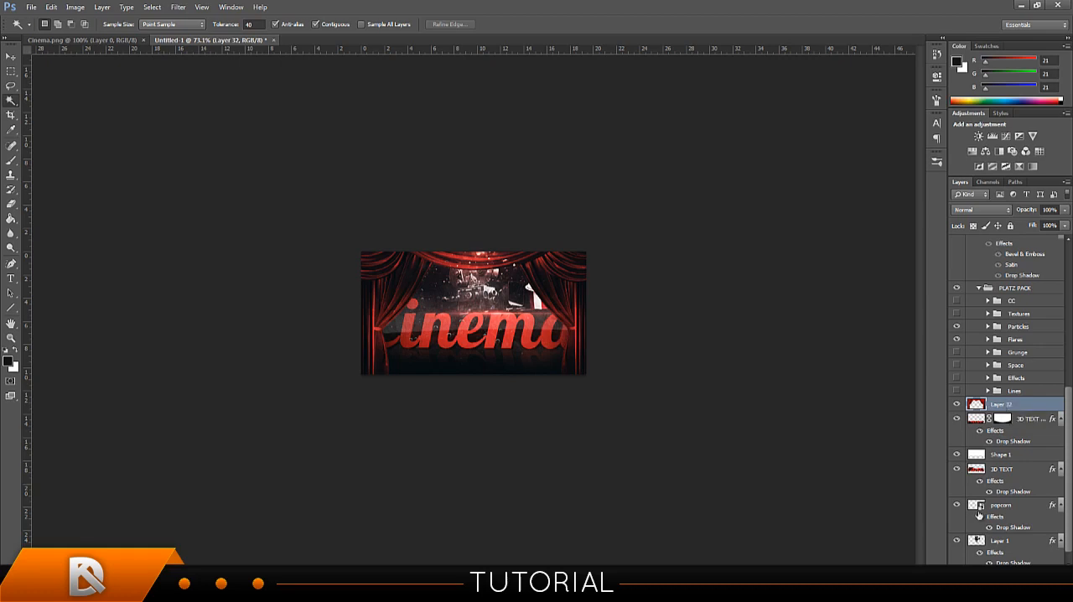
Add a layer mask to the curtain layer and brush black over both side curtains to uncover the text's outer letters.
left_click(995, 571)
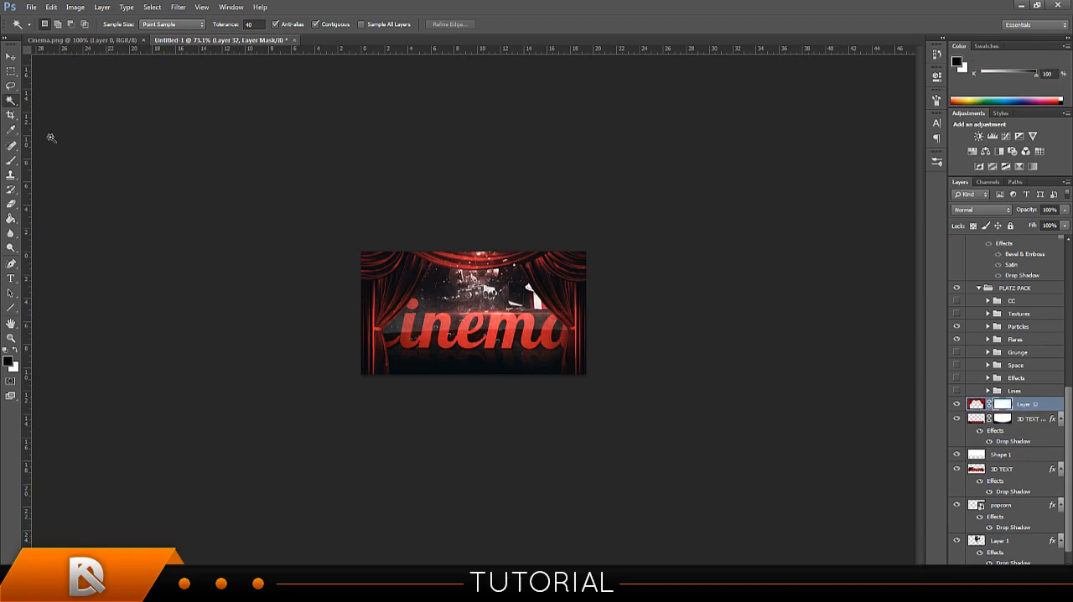
left_click(12, 162)
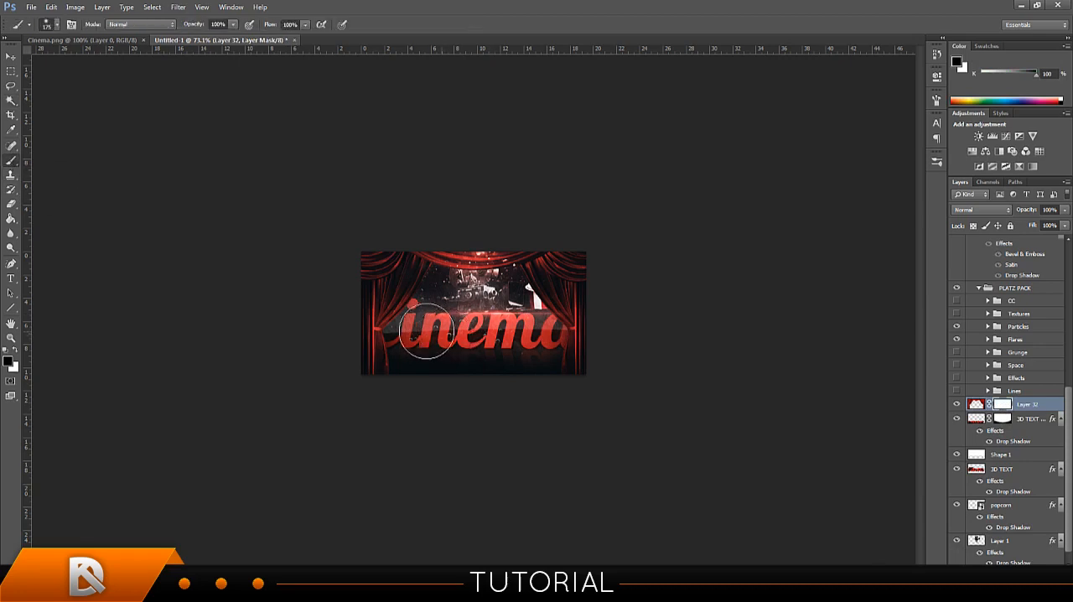
left_click_drag(414, 327, 396, 325)
mouse_move(546, 347)
left_mouse_down()
mouse_move(542, 311)
mouse_move(548, 335)
mouse_move(536, 339)
left_mouse_up()
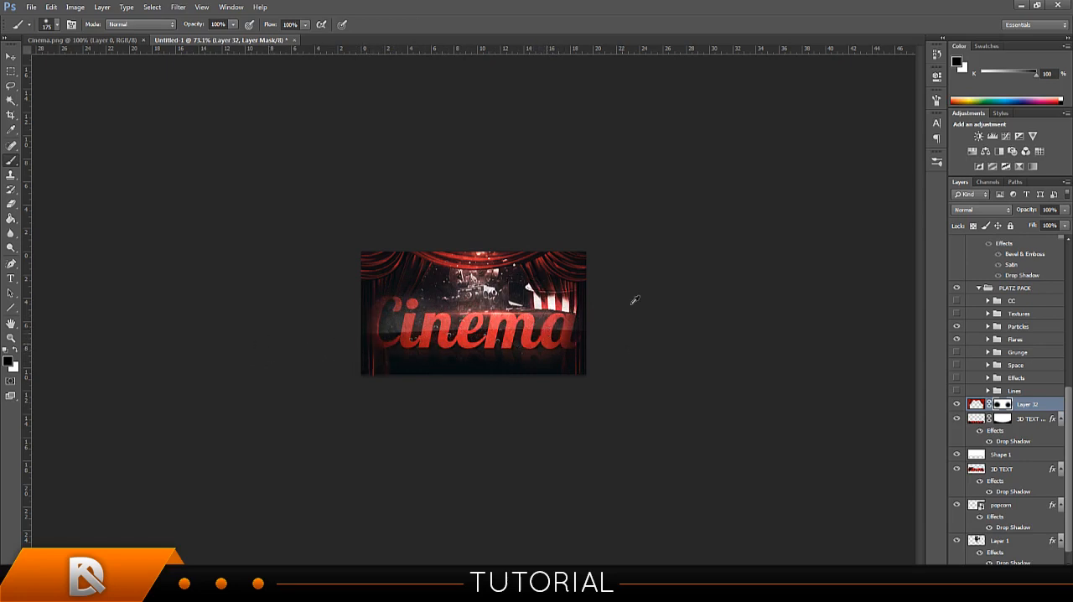
Undo the last mask brush strokes and delete the curtain layer's mask.
key("ctrl+alt+z")
key("ctrl+alt+z")
key("ctrl+alt+z")
right_click(1002, 405)
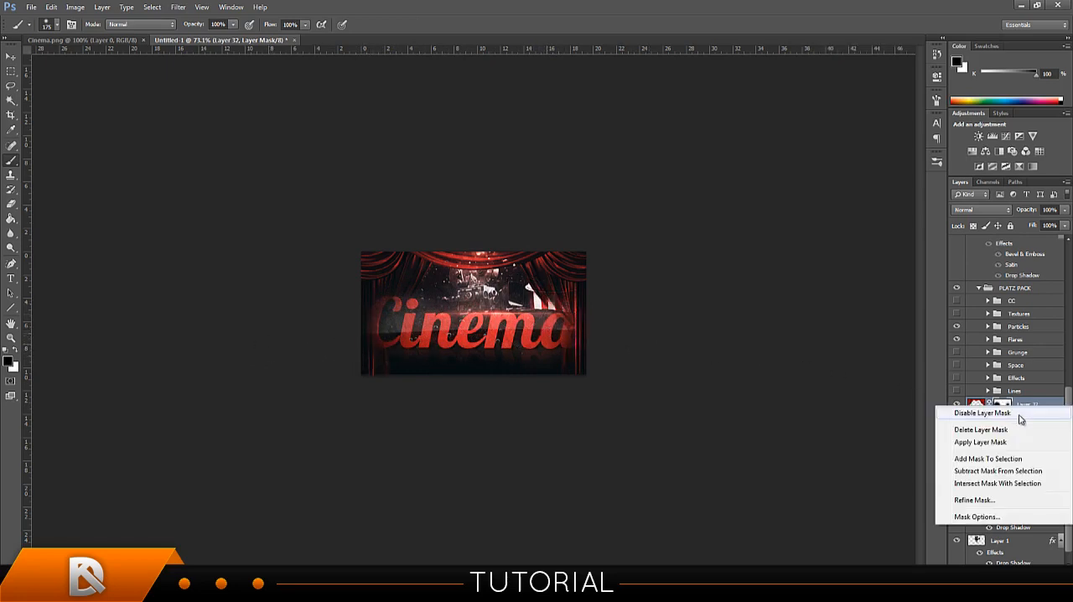
left_click(993, 432)
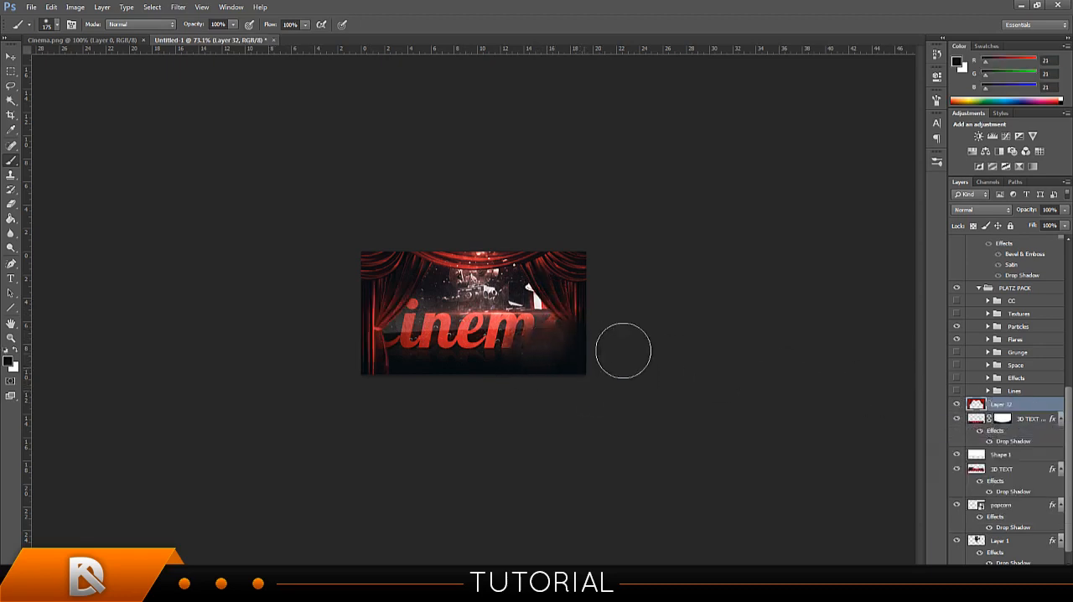
Add a new mask to the curtain layer, try brushing away the lower curtains, and undo the strokes.
left_click(995, 571)
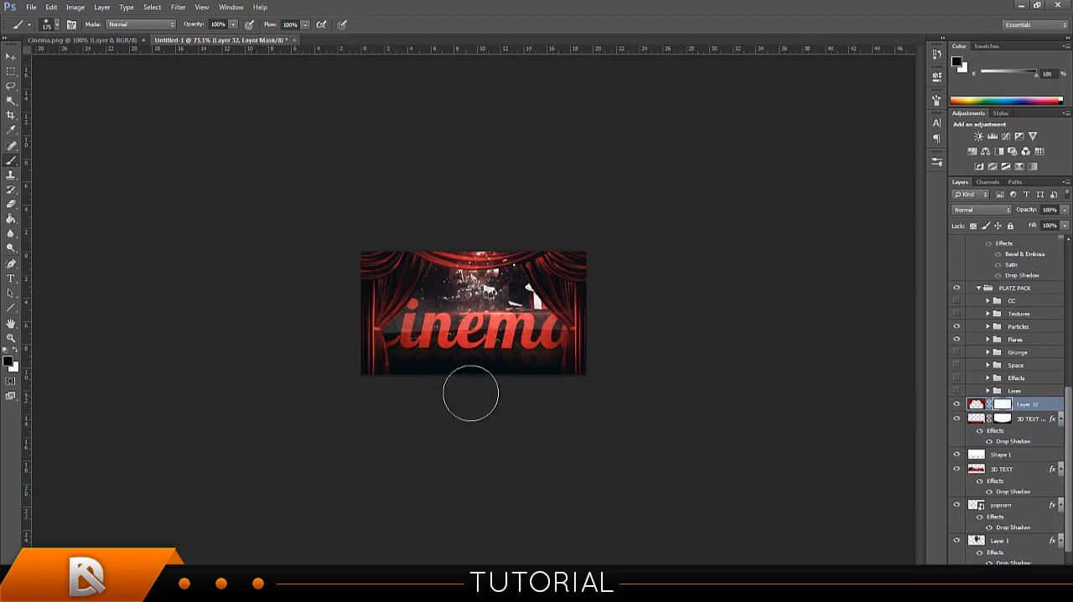
mouse_move(588, 358)
left_mouse_down()
mouse_move(568, 346)
mouse_move(556, 355)
left_mouse_up()
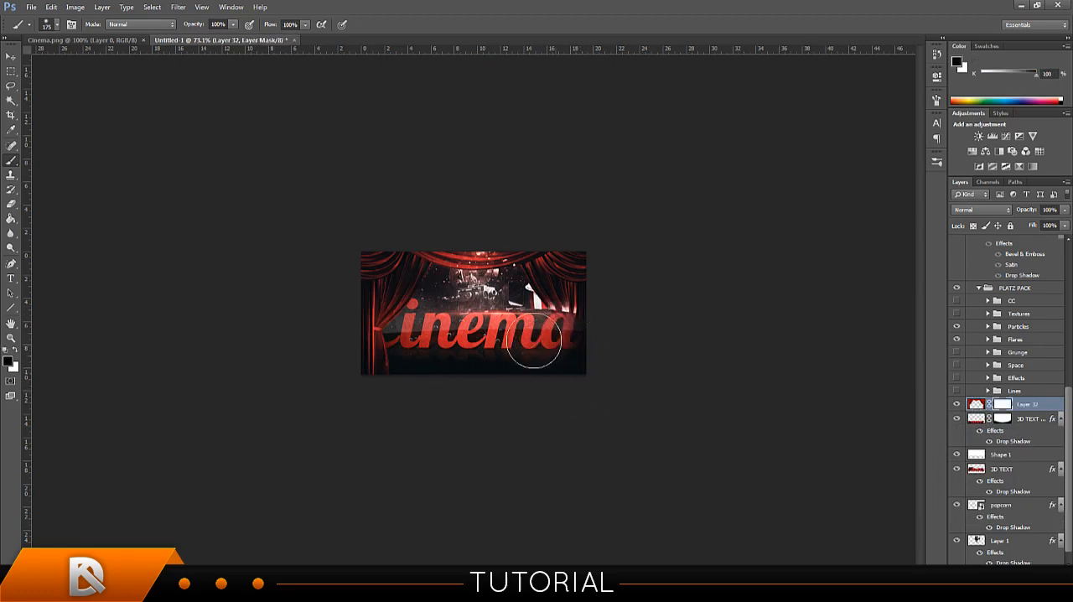
mouse_move(352, 378)
left_mouse_down()
mouse_move(377, 344)
mouse_move(357, 339)
mouse_move(376, 338)
mouse_move(364, 332)
mouse_move(525, 390)
left_mouse_up()
key("ctrl+alt+z")
key("ctrl+alt+z")
key("ctrl+alt+z")
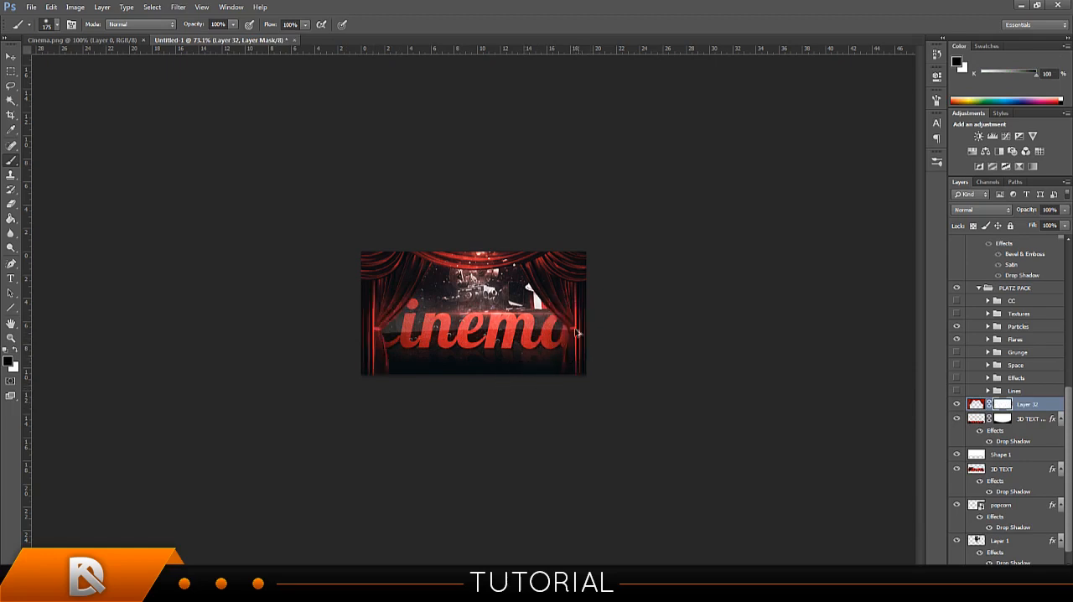
Move the curtain layer below Layer 1, directly above Layer 0, and set its opacity to 81%.
left_click_drag(999, 405, 1010, 548)
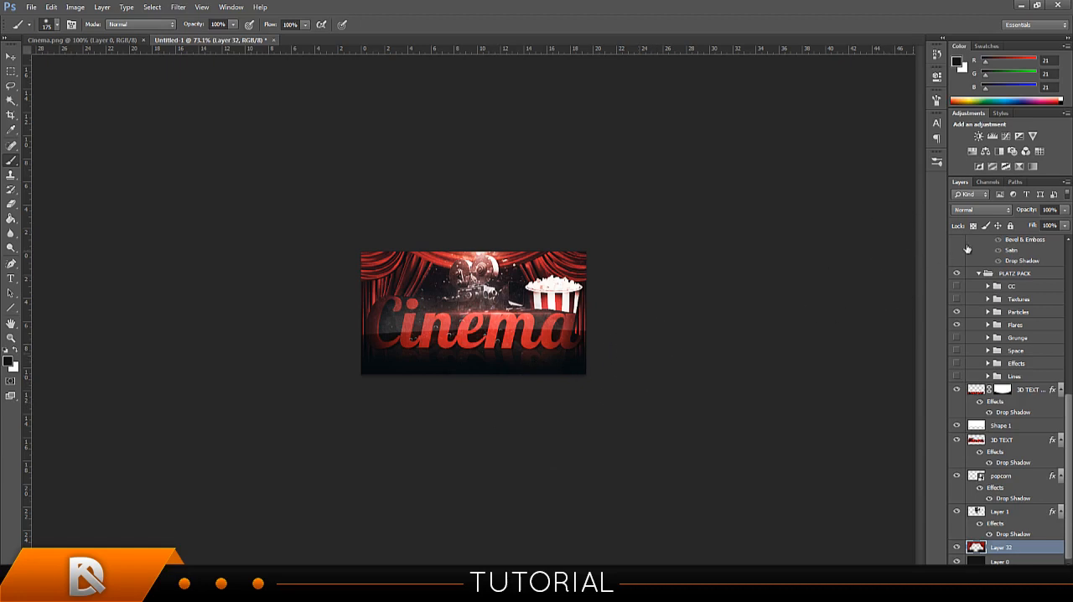
left_click_drag(1030, 210, 1022, 212)
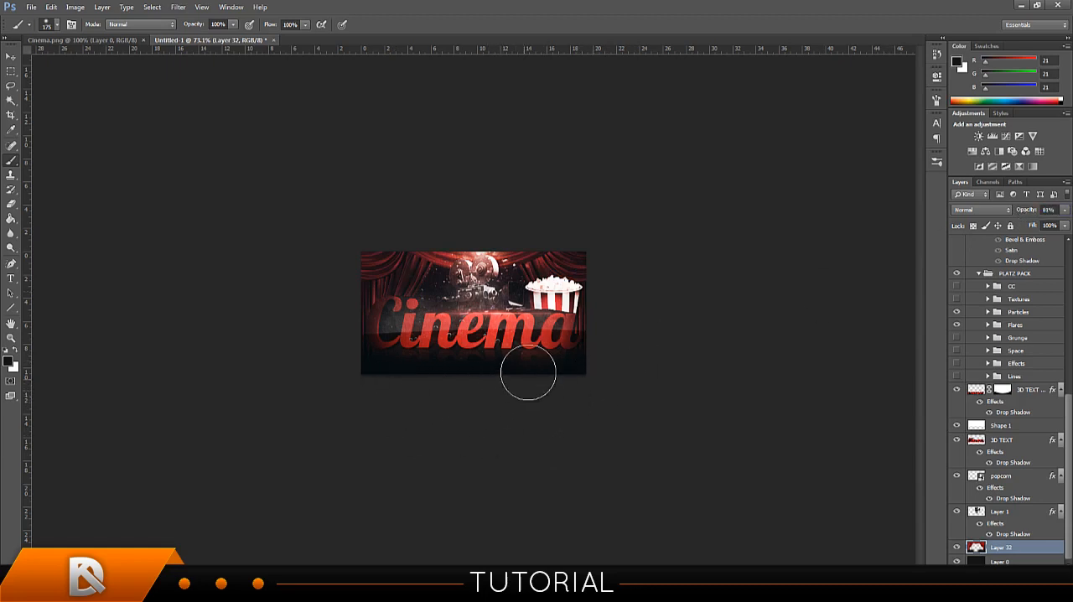
Brush black onto the curtain layer behind the film camera to darken the area around it.
left_click_drag(475, 290, 478, 273)
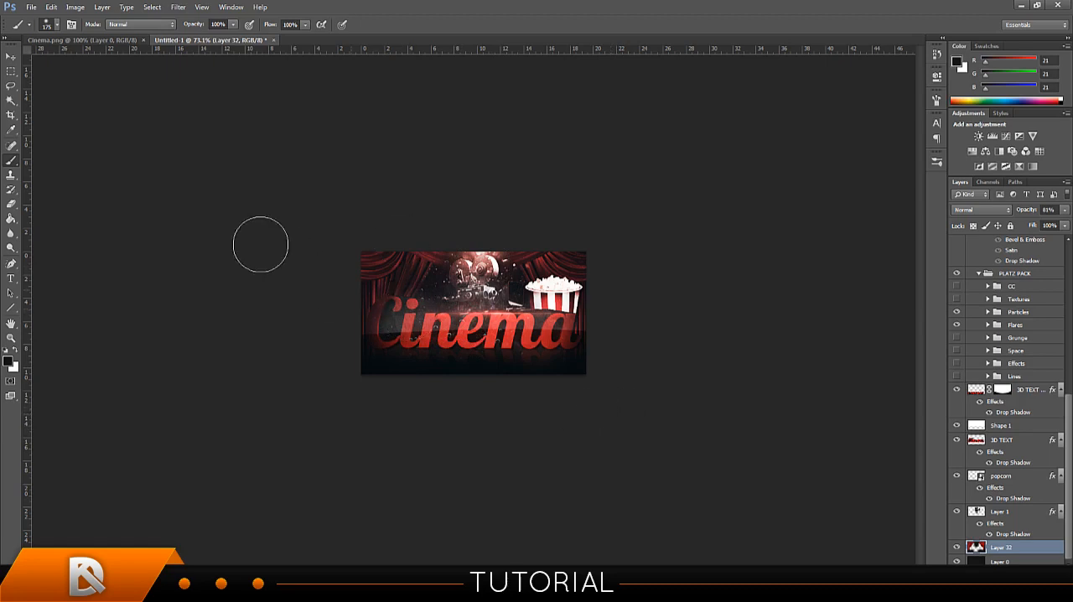
Save the finished signature to the Desktop as a PNG file named Cinema1.
left_click(31, 7)
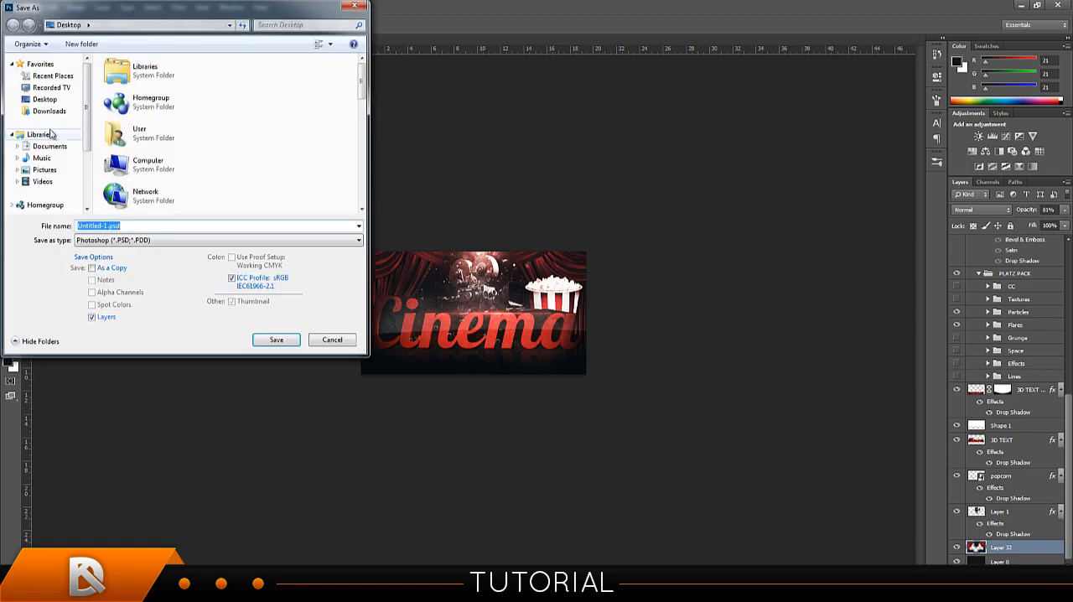
left_click(46, 100)
left_click(117, 226)
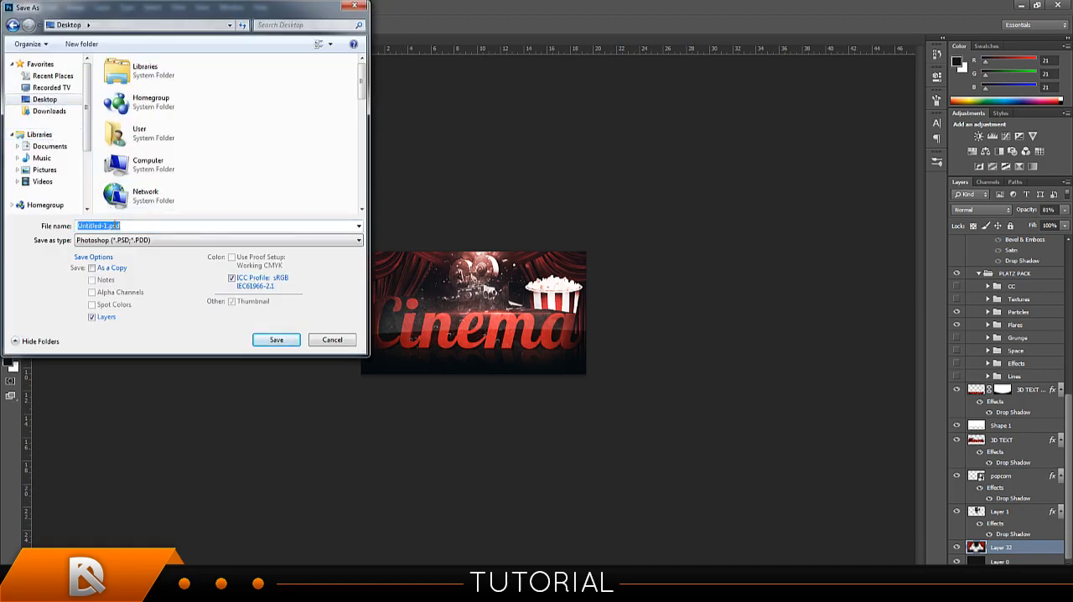
type("Cinema")
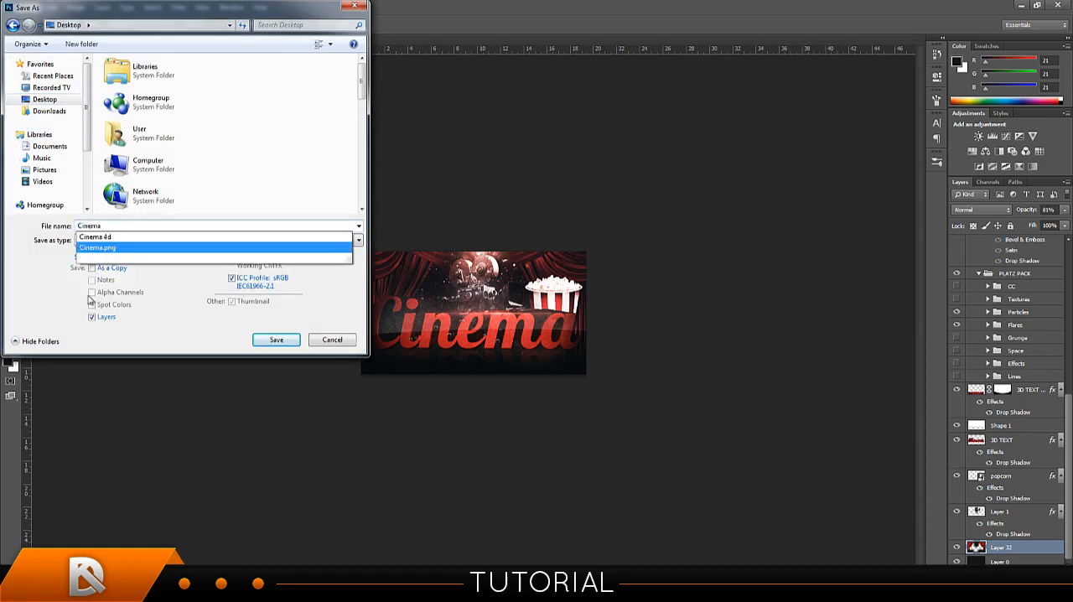
left_click(131, 242)
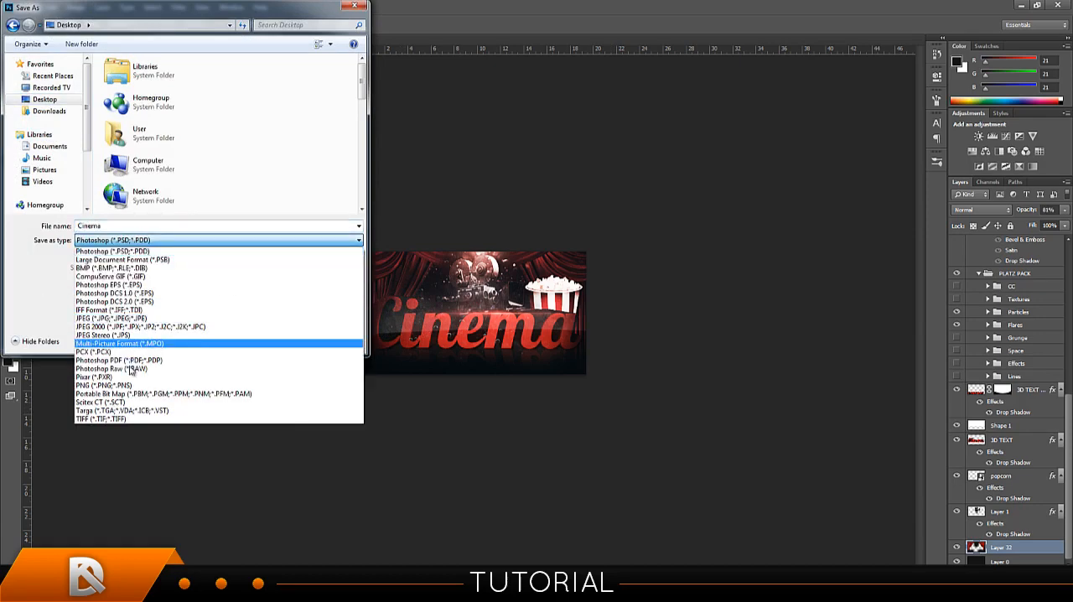
left_click(136, 385)
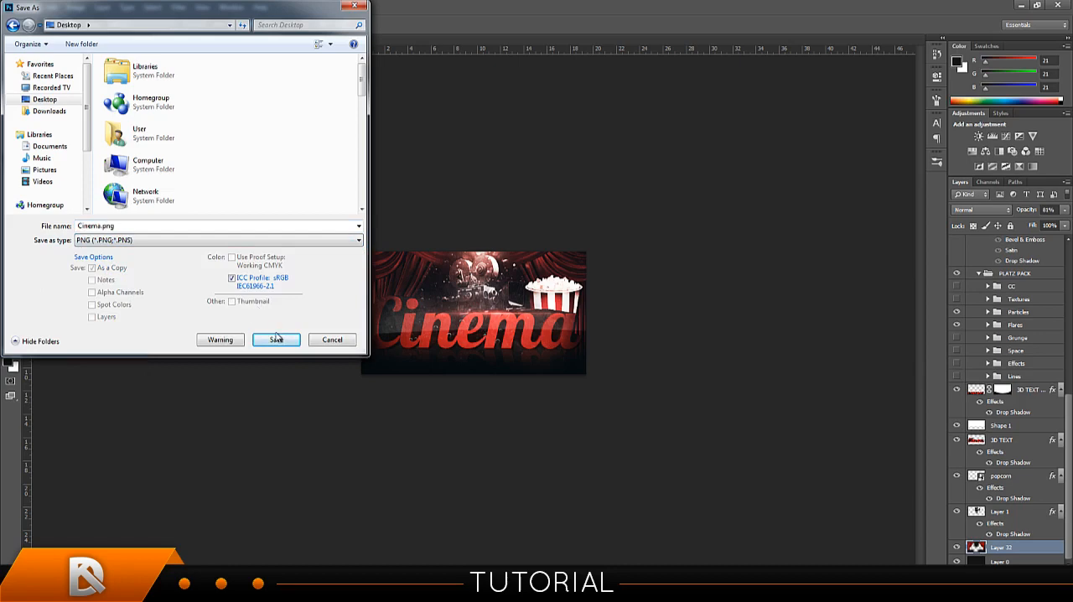
left_click(277, 341)
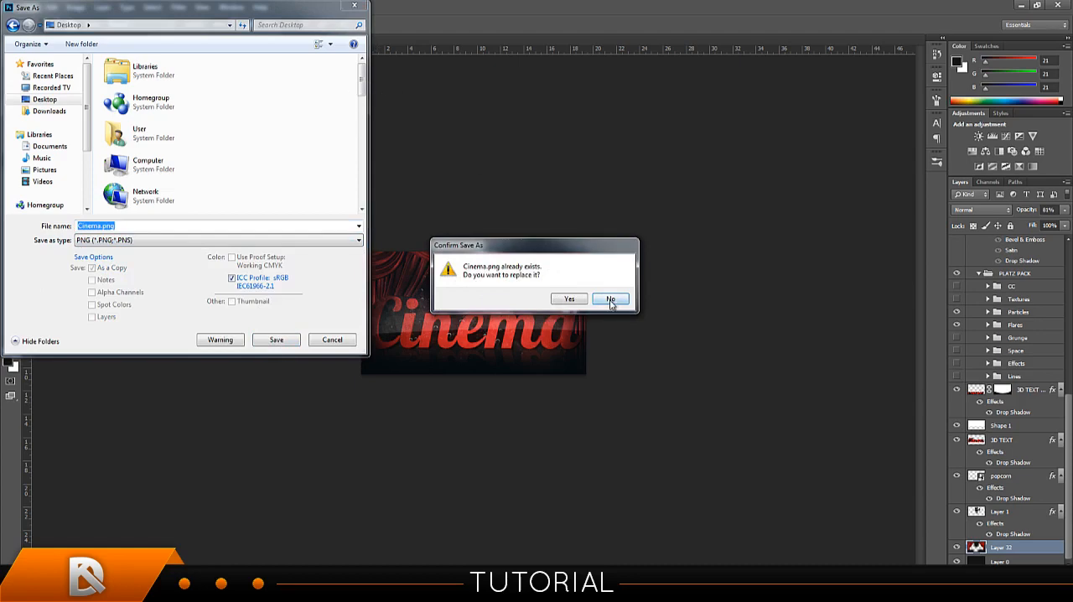
left_click(612, 301)
left_click(99, 226)
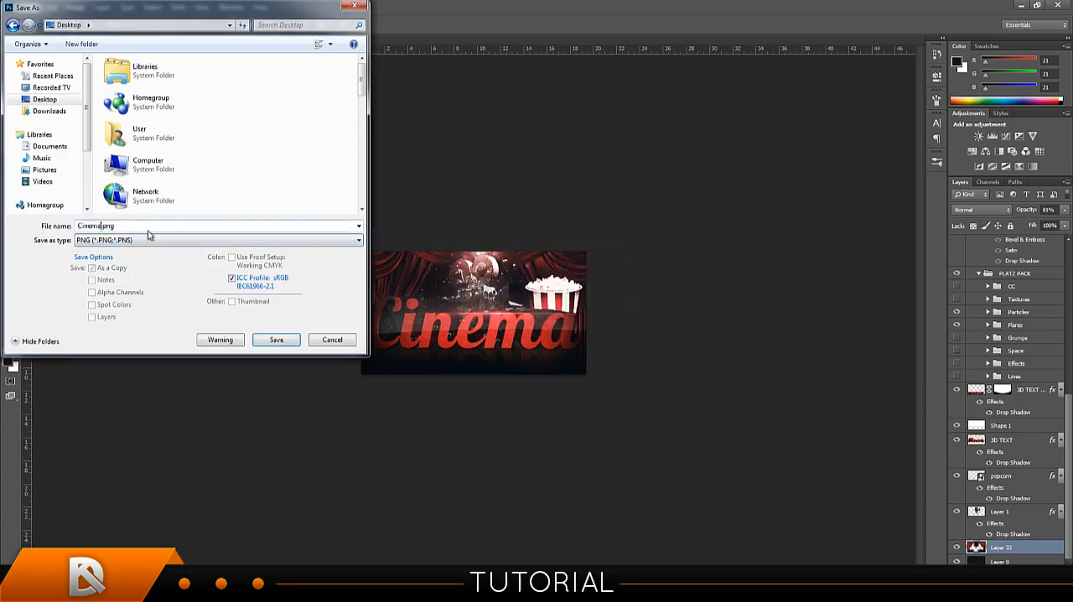
type("1")
left_click(290, 342)
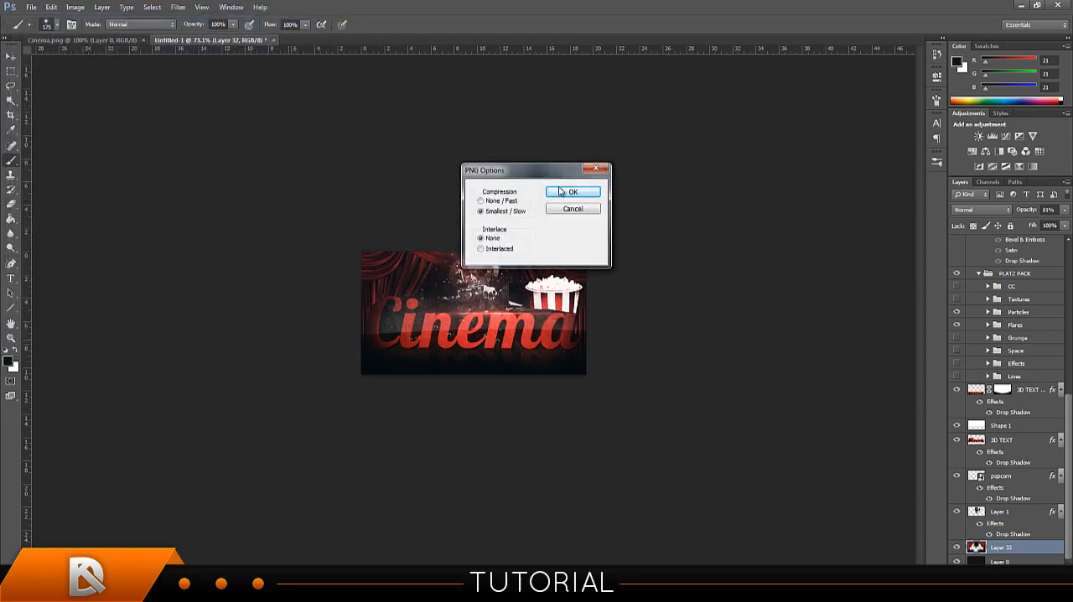
left_click(570, 192)
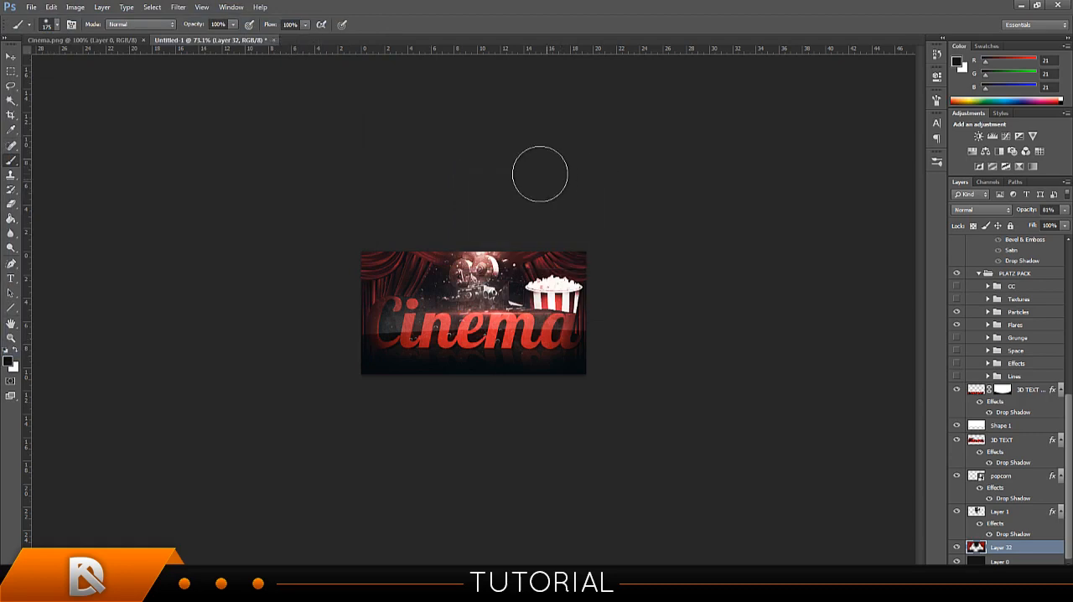
View the exported Cinema1.png from the desktop in Windows Photo Viewer, and close the viewer and the browser.
left_click(1019, 7)
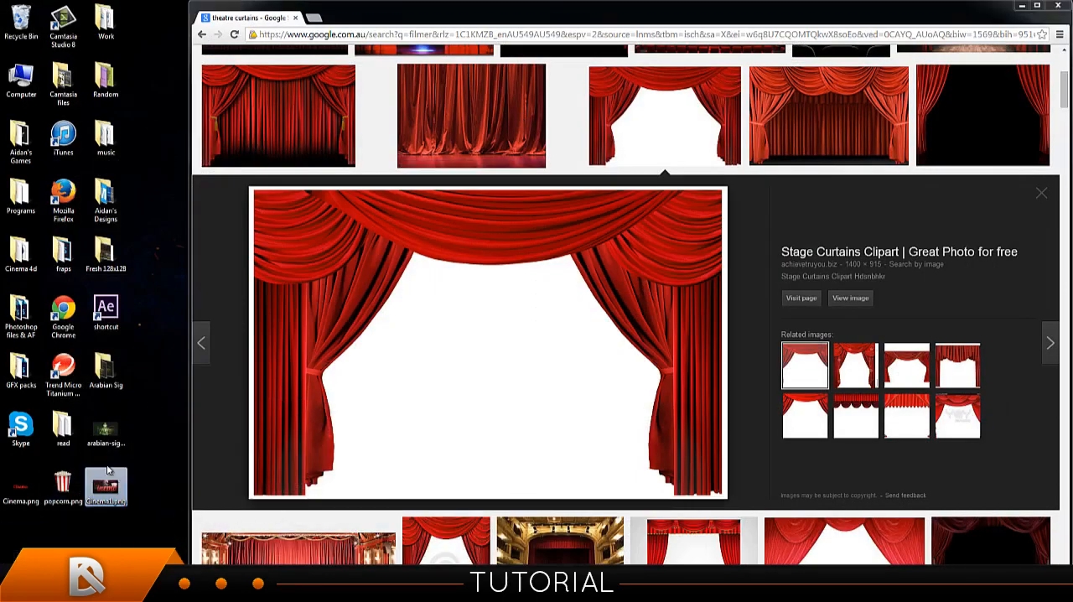
double_click(107, 474)
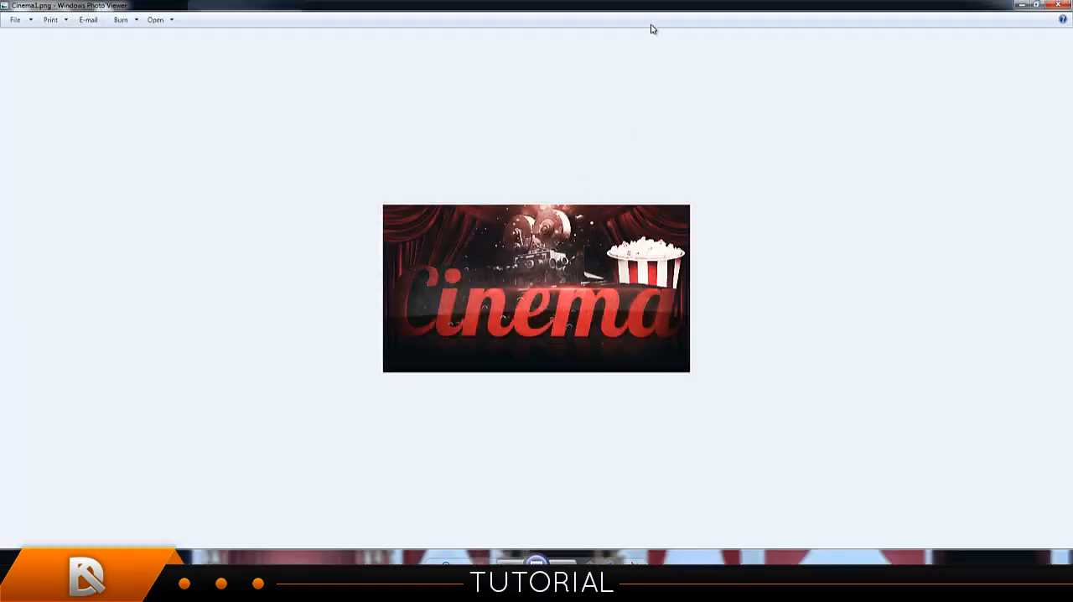
left_click_drag(660, 4, 539, 77)
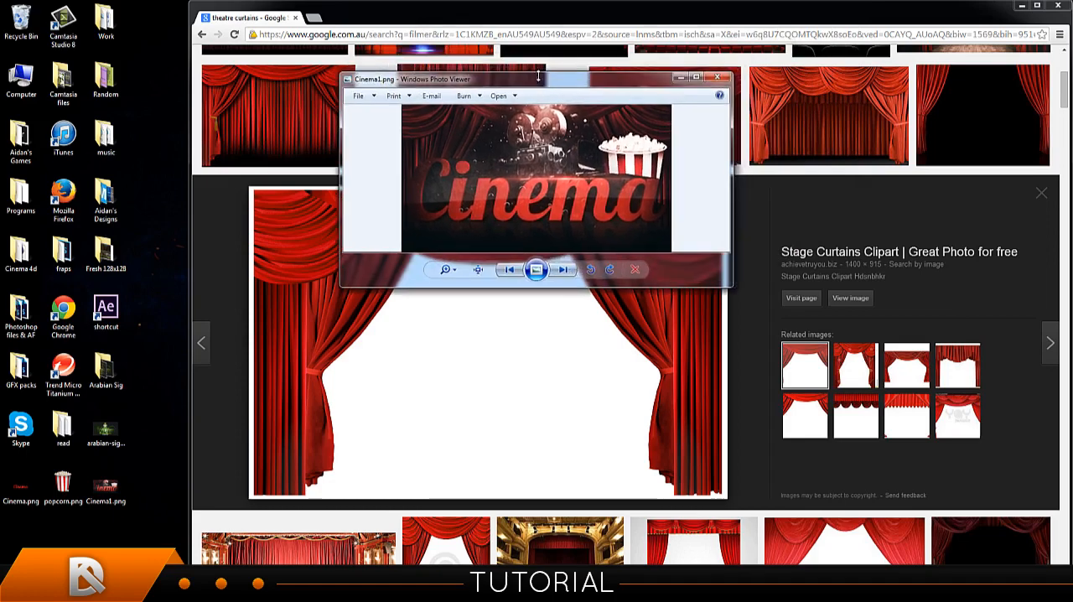
left_click(716, 80)
left_click(1058, 5)
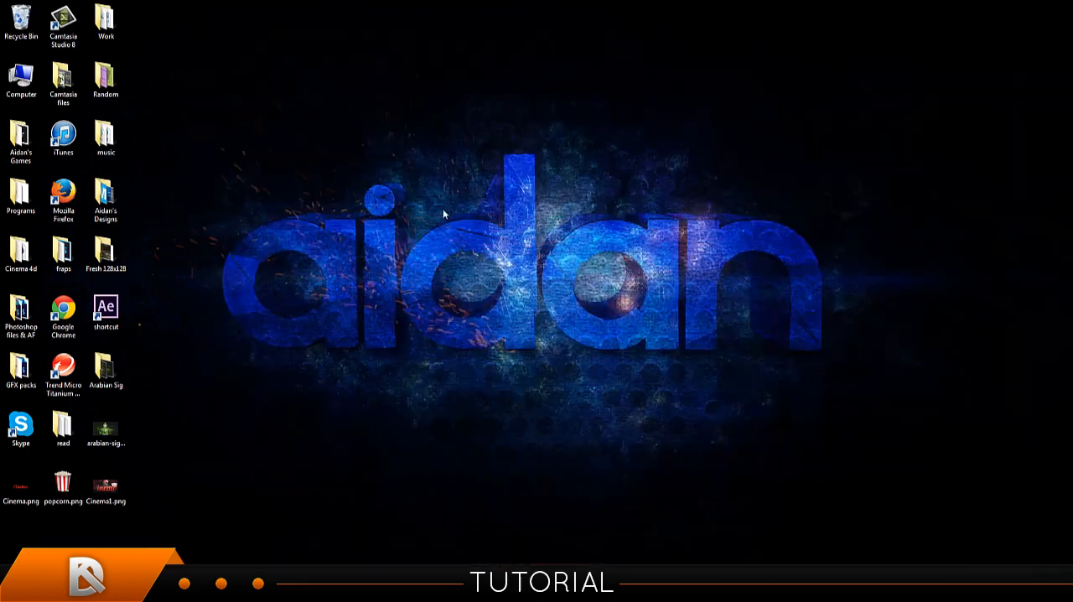
Tidy the desktop by moving the arabian-sig image into the Arabian Sig folder and popcorn.png and Cinema.png to the Recycle Bin.
left_click_drag(109, 484, 106, 369)
left_click(565, 240)
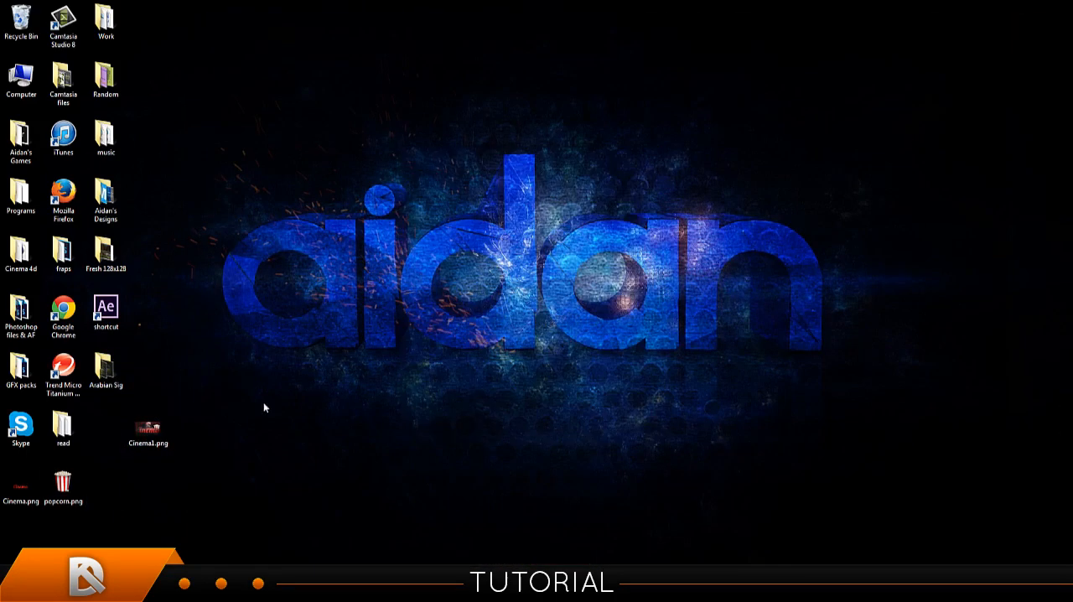
left_click_drag(62, 484, 29, 30)
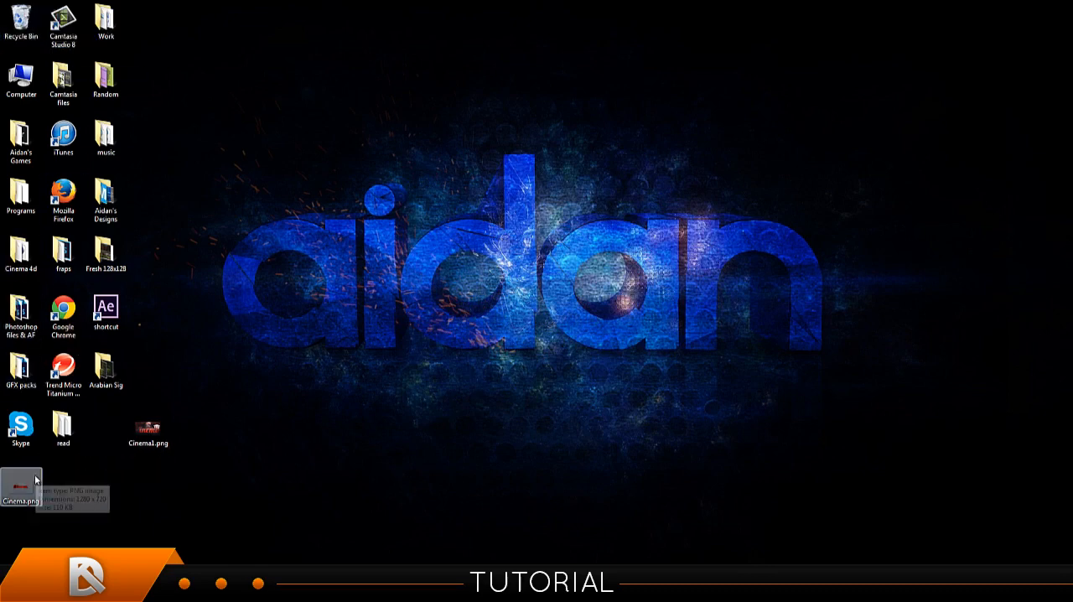
left_click_drag(34, 480, 25, 29)
left_click_drag(141, 444, 102, 441)
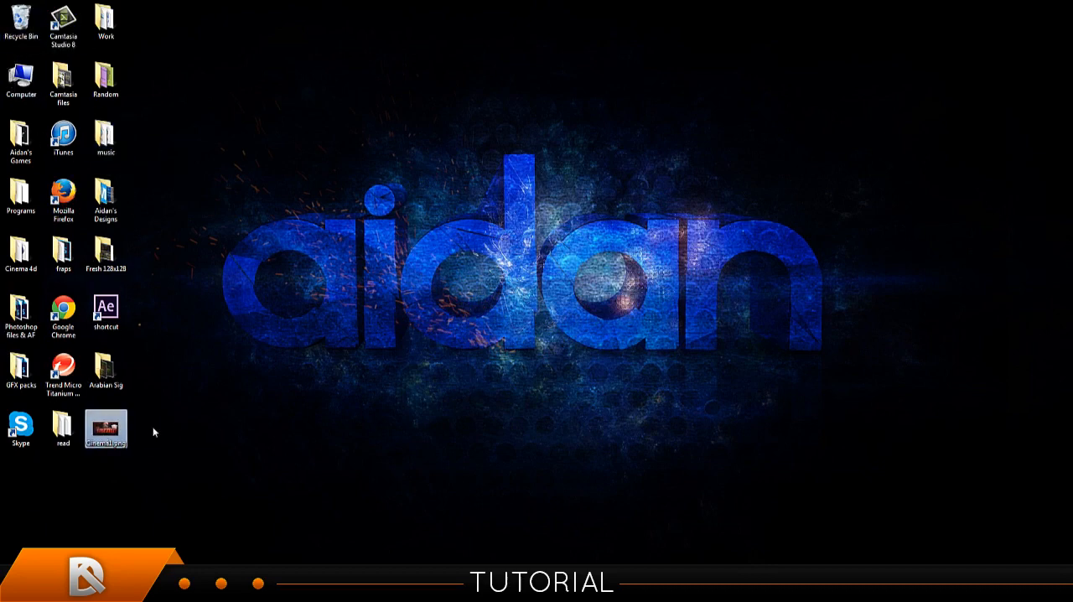
left_click(155, 430)
Launch Adobe After Effects CC.
left_click(17, 587)
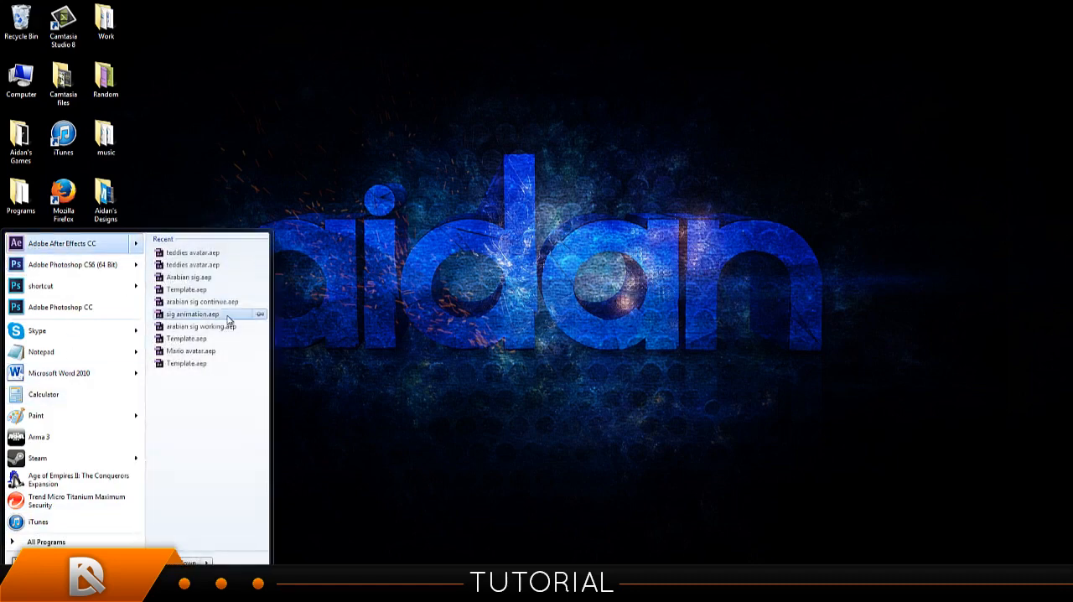
left_click(76, 243)
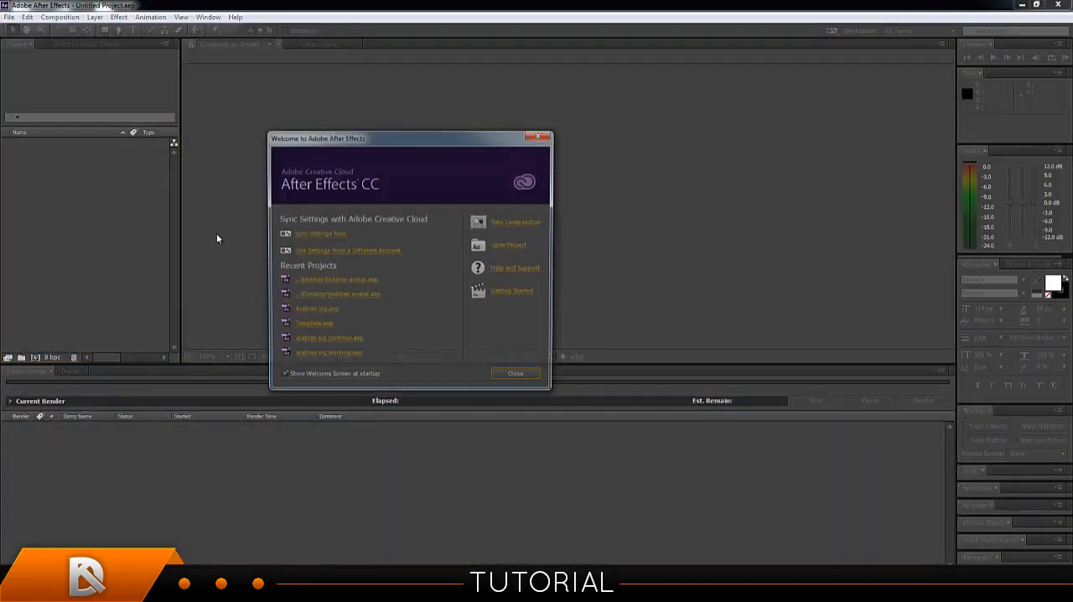
left_click(515, 223)
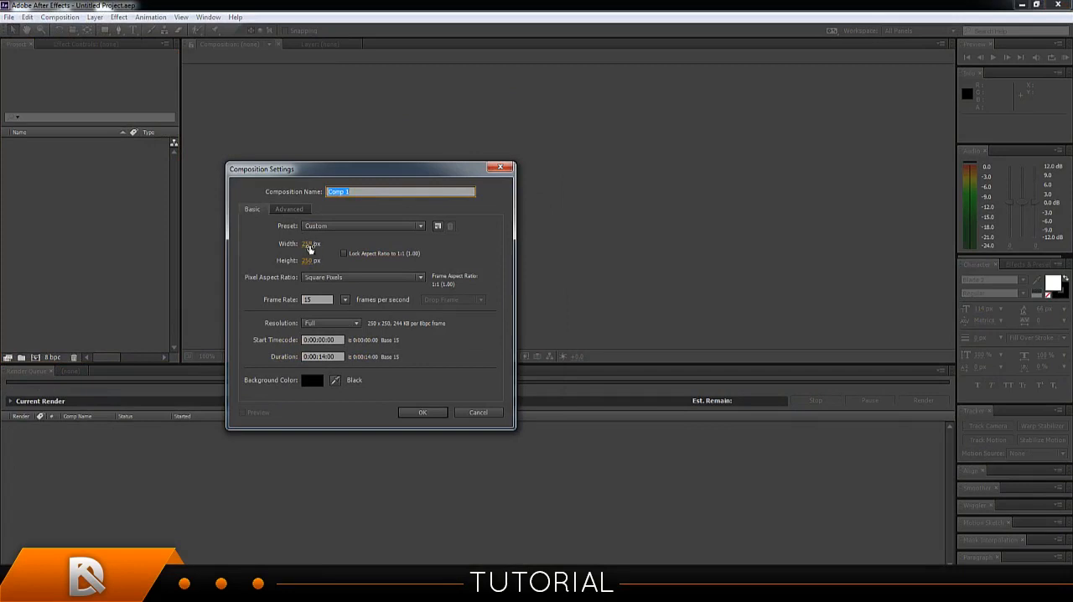
left_click(492, 416)
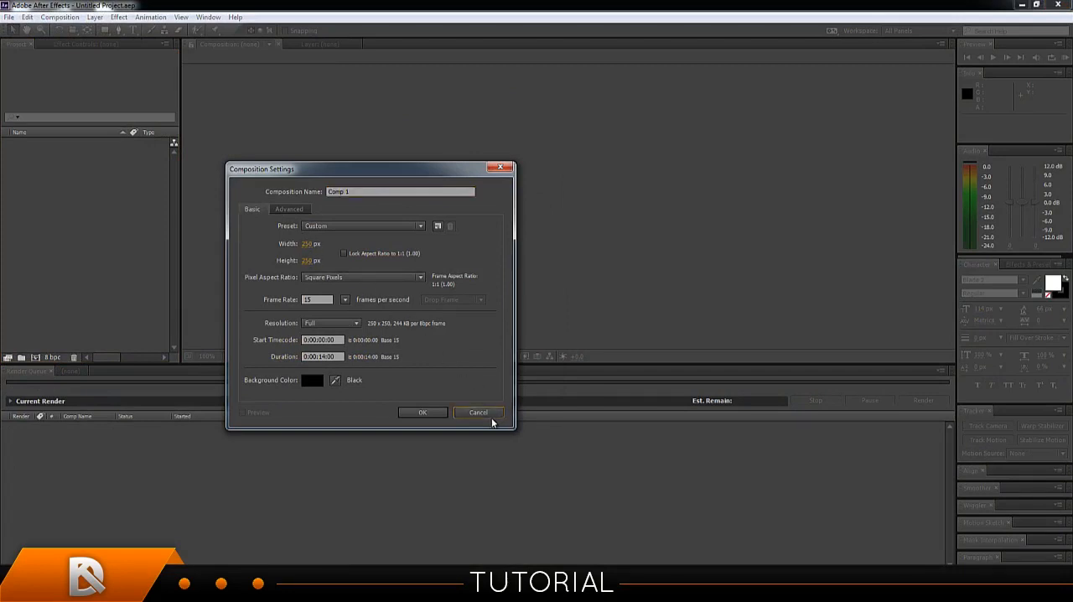
left_click(488, 409)
Import Cinema1.png from the desktop into the After Effects project and keep the program window maximized.
left_click_drag(529, 5, 663, 54)
left_click_drag(118, 432, 369, 303)
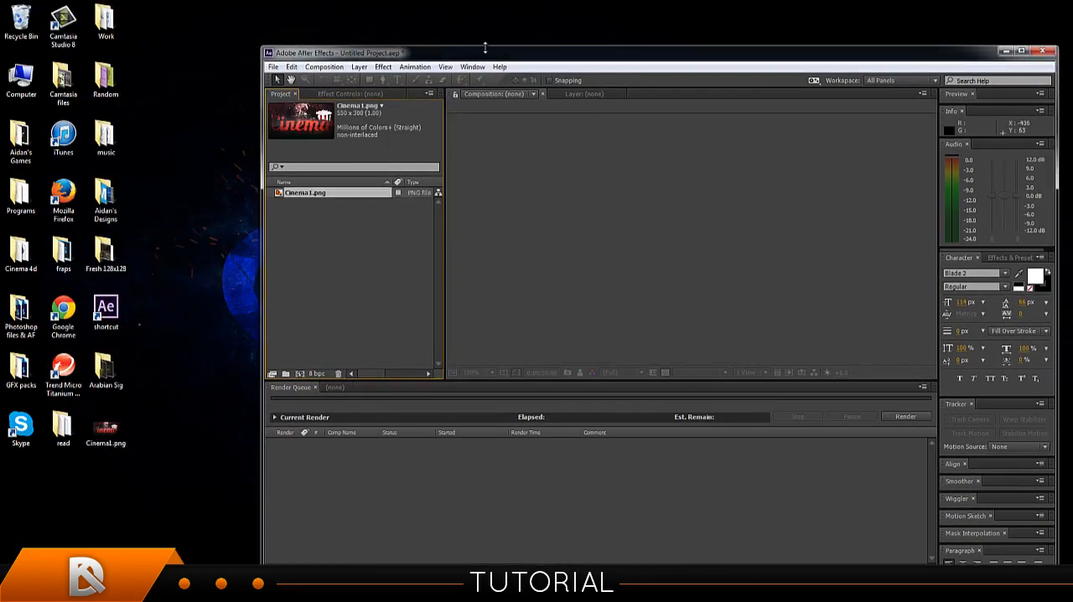
left_click_drag(485, 51, 436, 27)
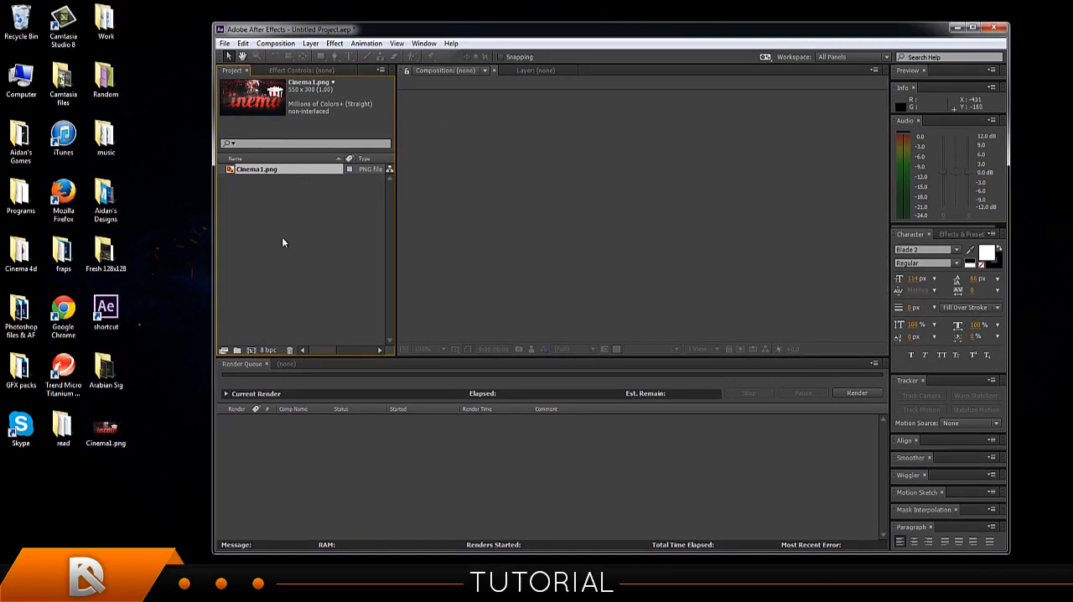
left_click(973, 29)
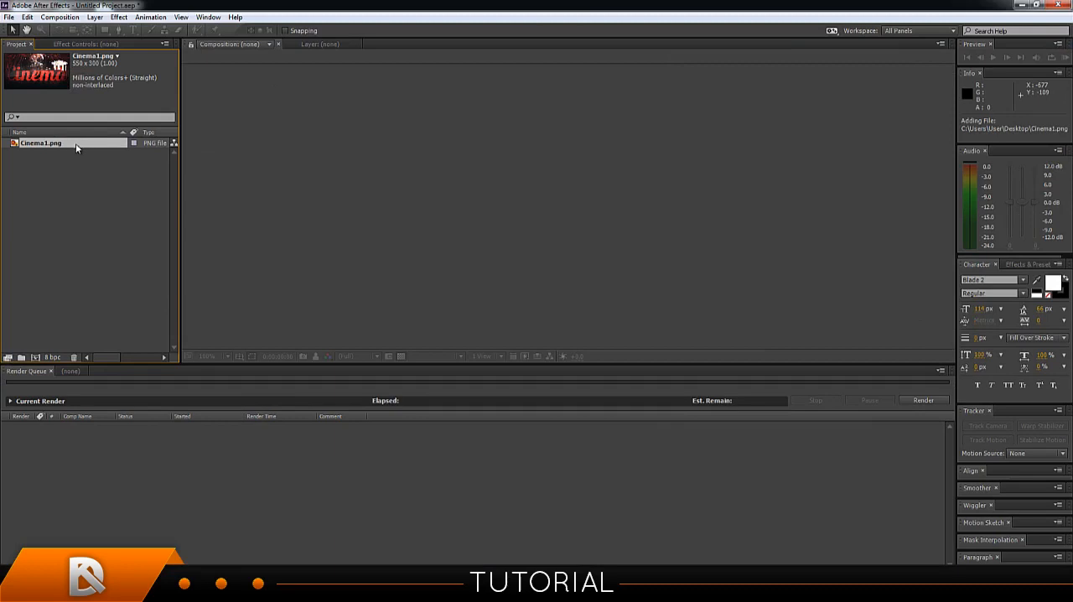
Create a new composition from the imported Cinema1.png.
left_click_drag(75, 147, 541, 204)
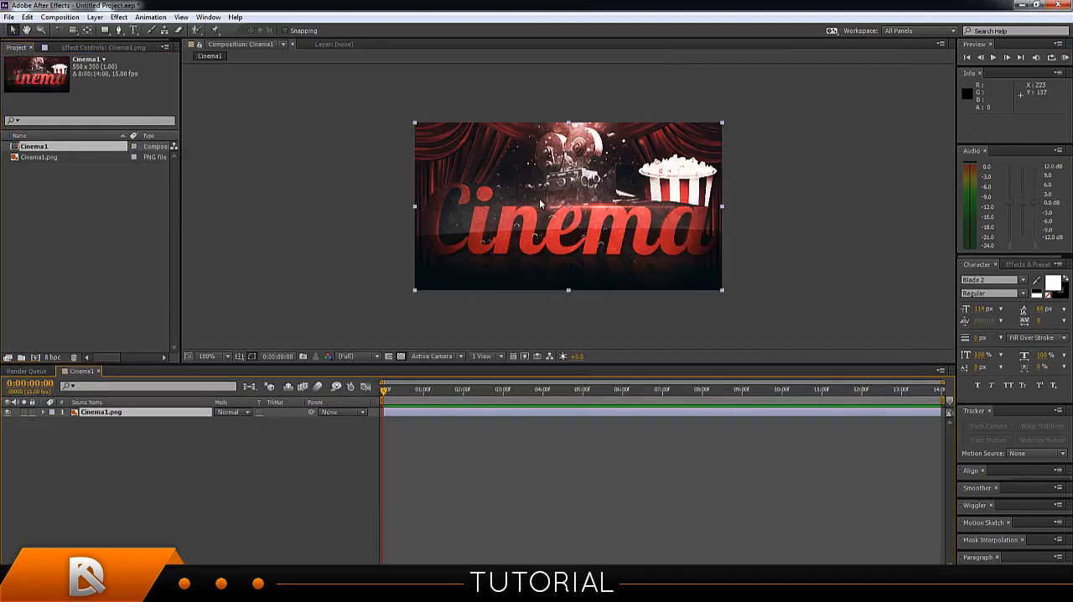
left_click(791, 175)
key("comma")
key("comma")
key("comma")
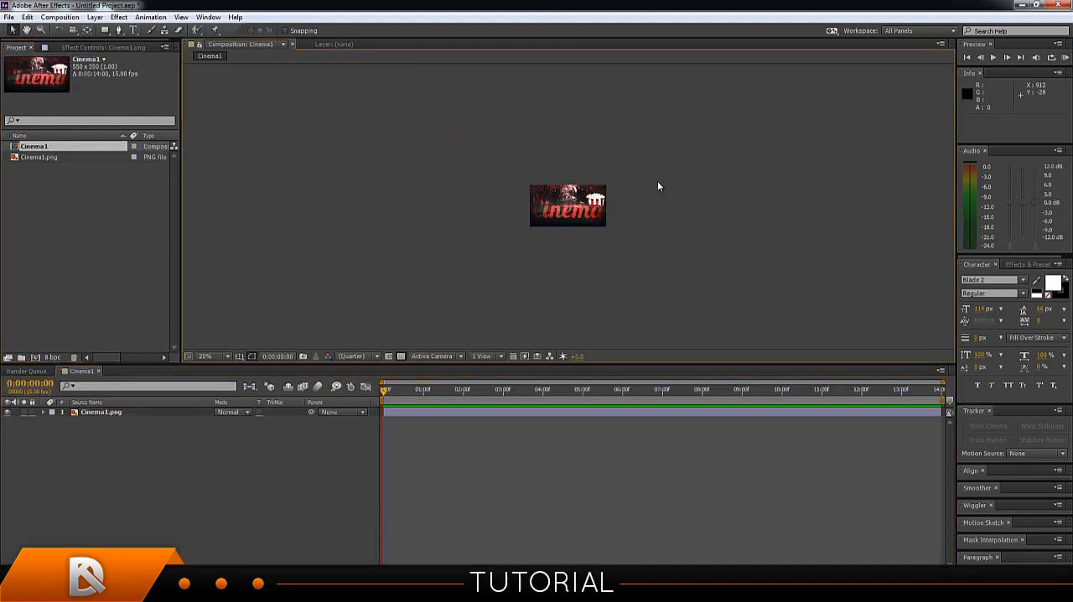
key("period")
key("period")
key("period")
key("comma")
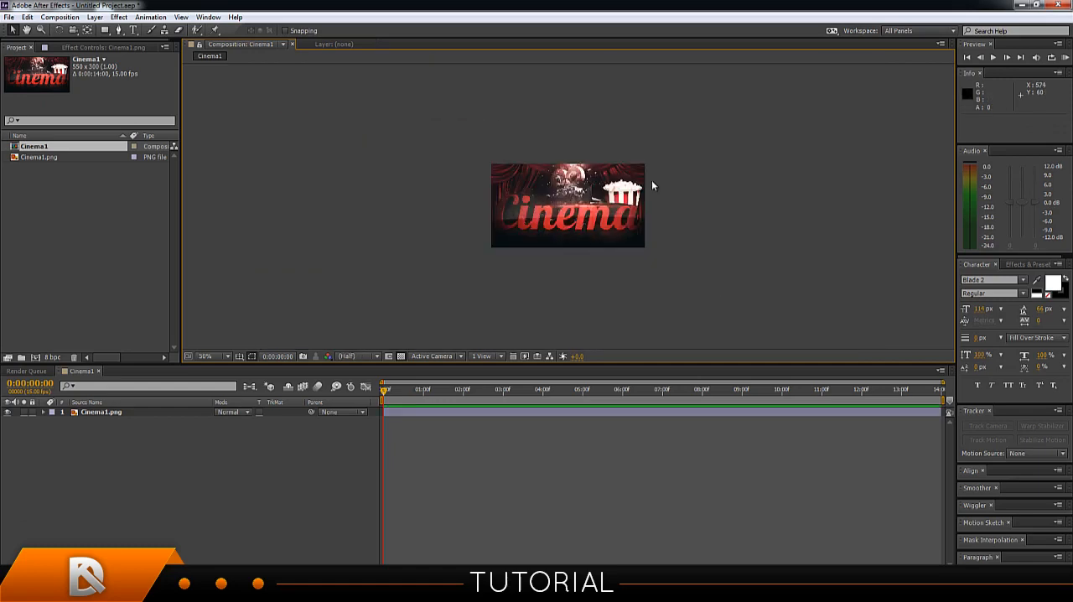
key("period")
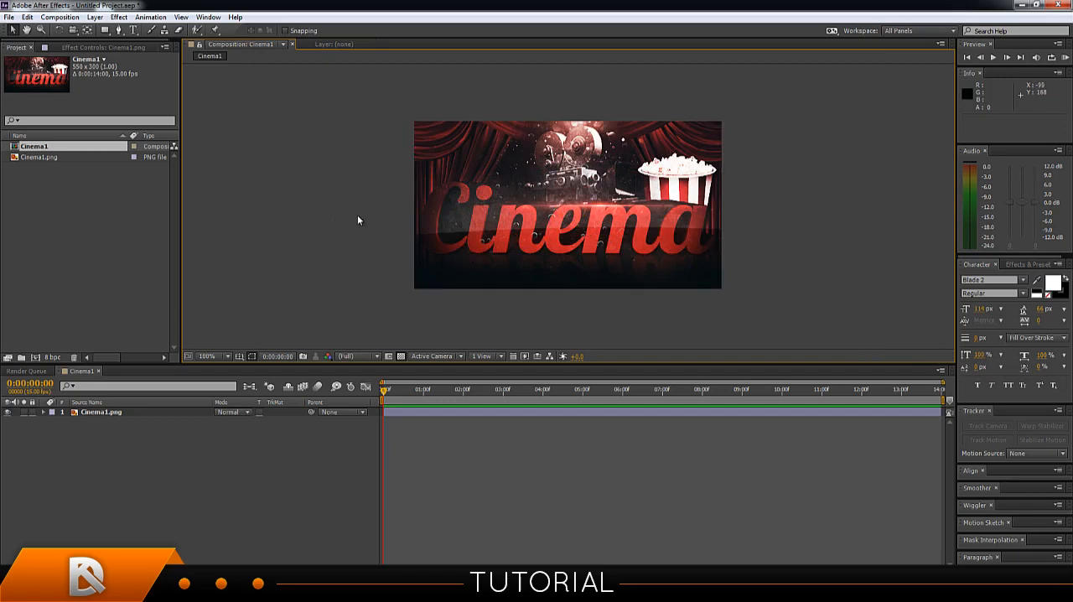
left_click(228, 355)
left_click(228, 383)
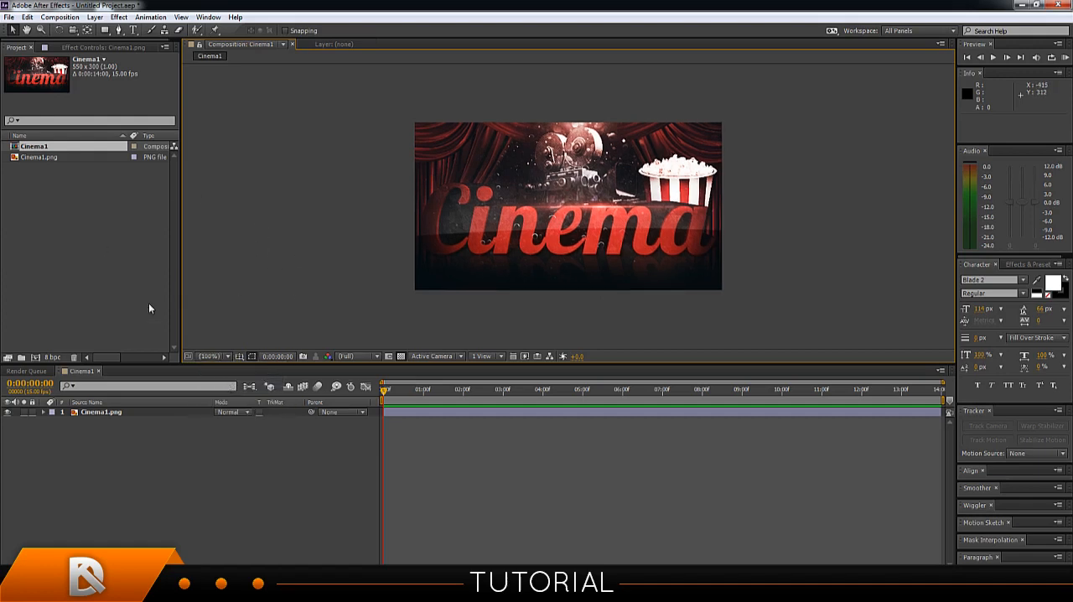
Add a new adjustment layer above the Cinema1.png layer in the composition.
right_click(137, 437)
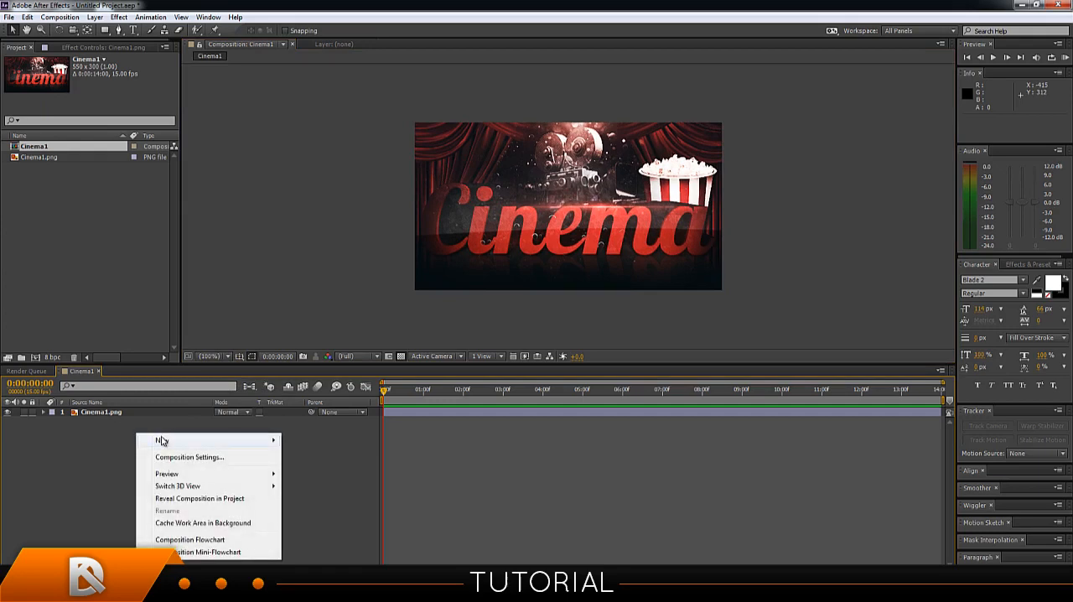
mouse_move(160, 441)
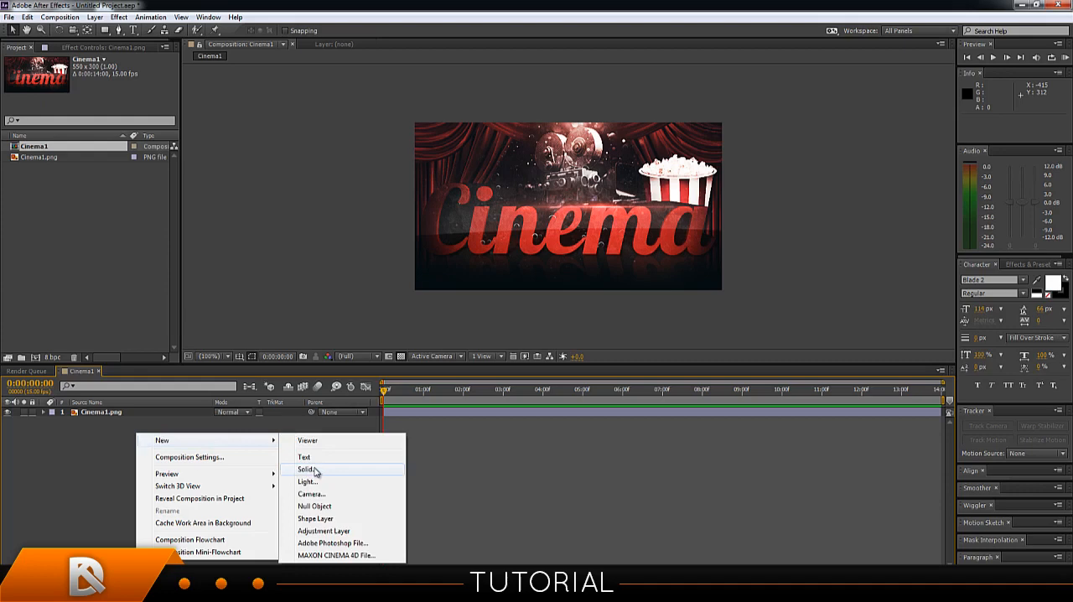
left_click(309, 531)
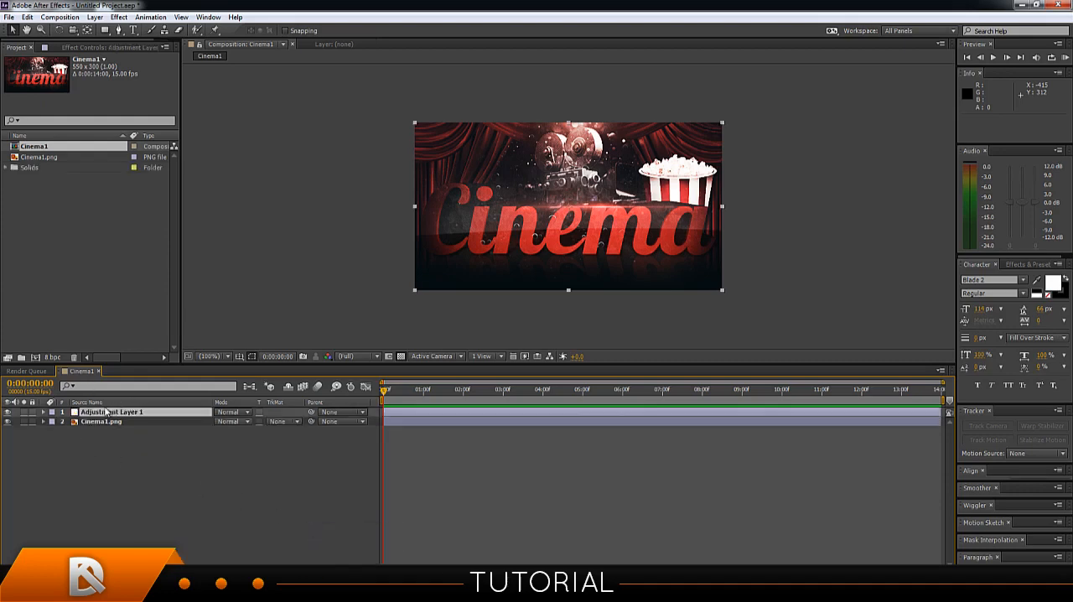
left_click(45, 412)
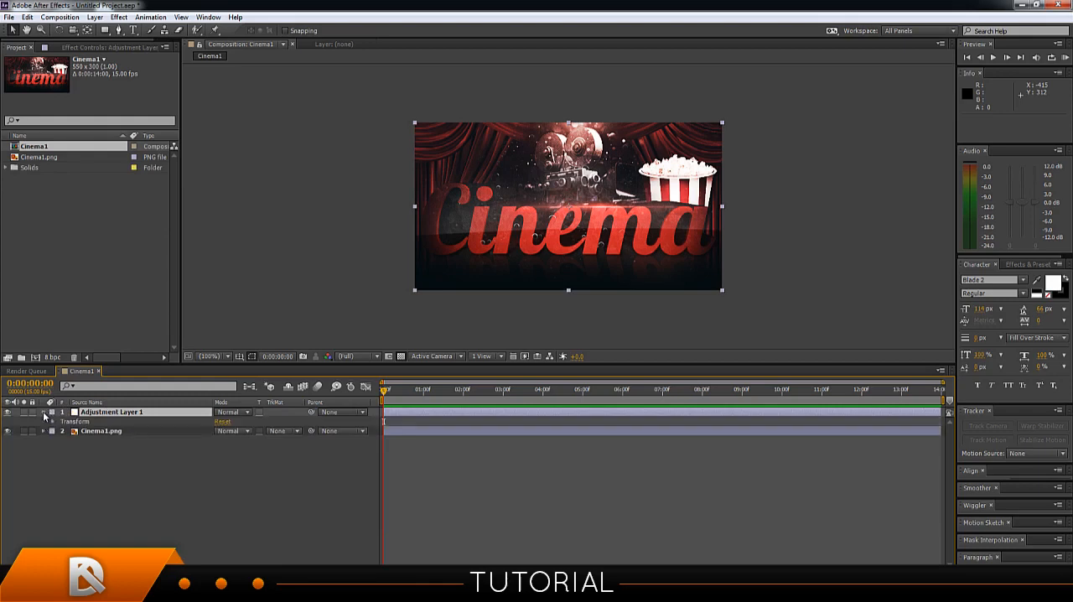
left_click(46, 413)
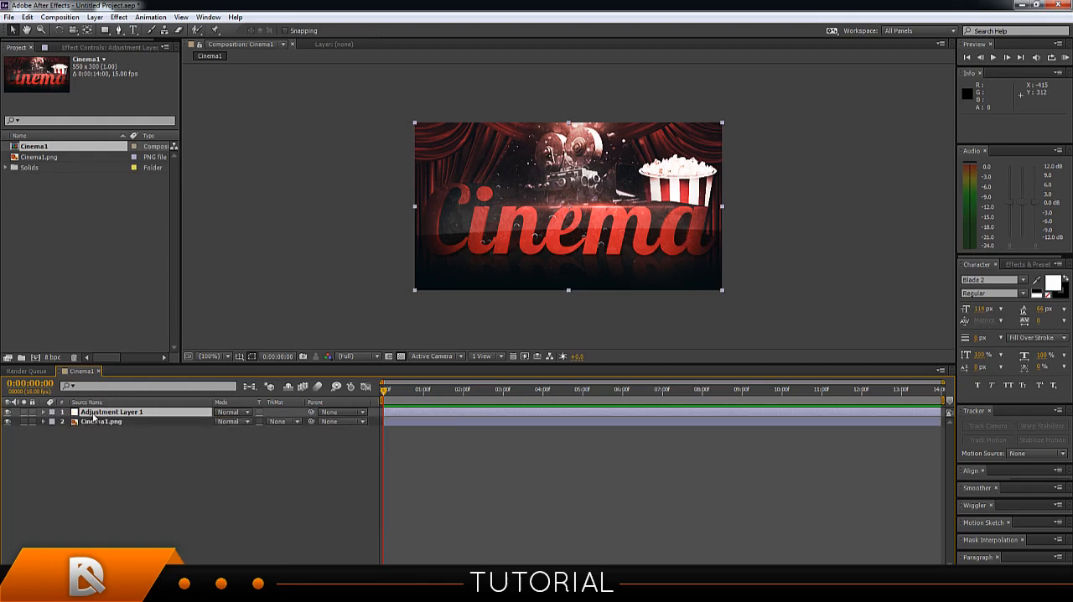
Apply the Video Copilot Optical Flares effect to the adjustment layer.
left_click(95, 414)
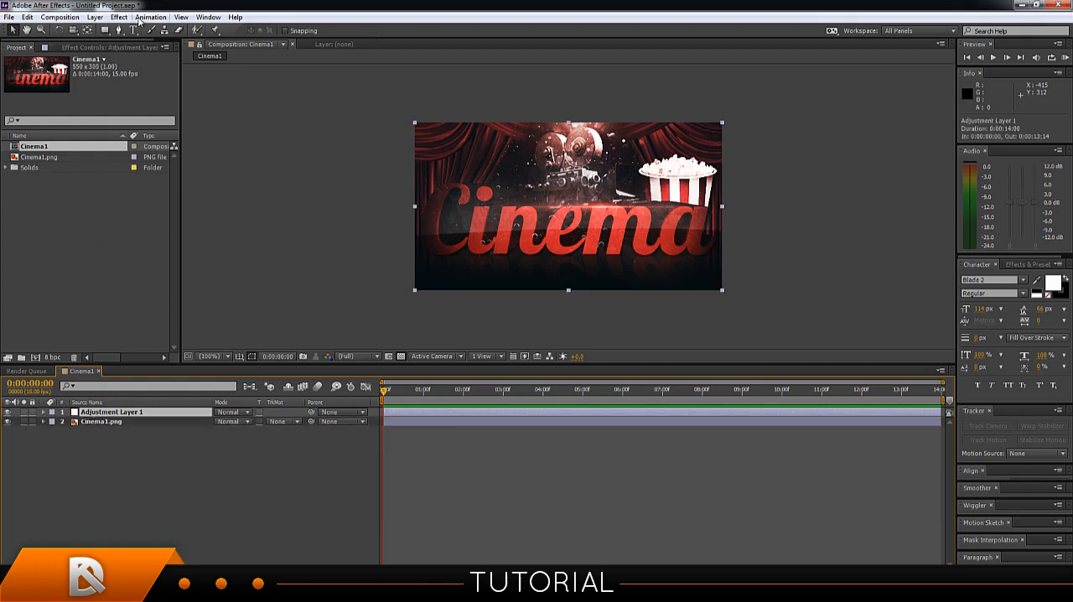
left_click(141, 17)
mouse_move(120, 23)
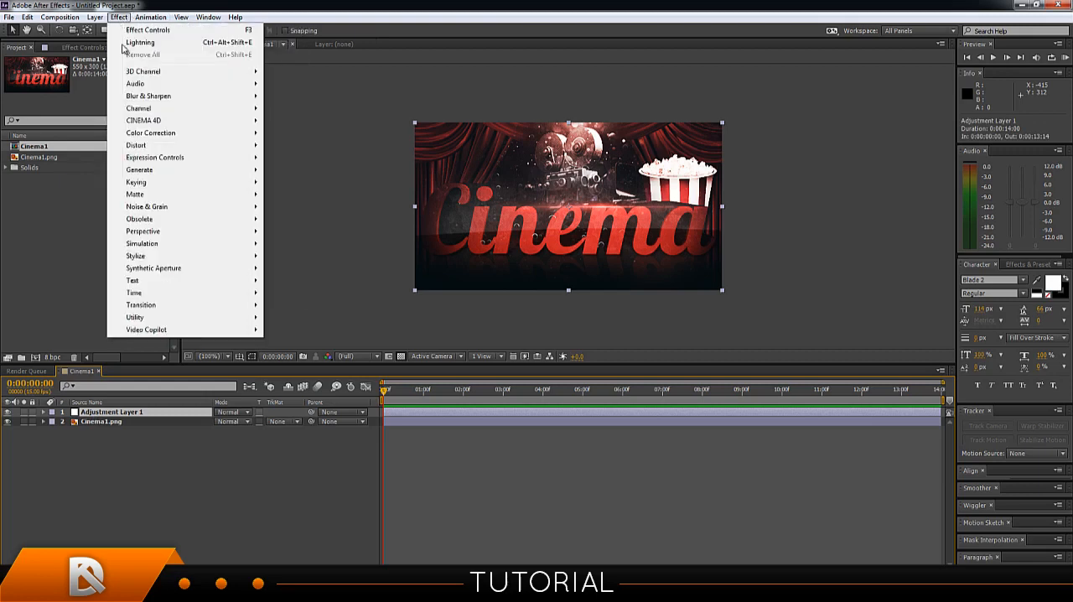
mouse_move(158, 333)
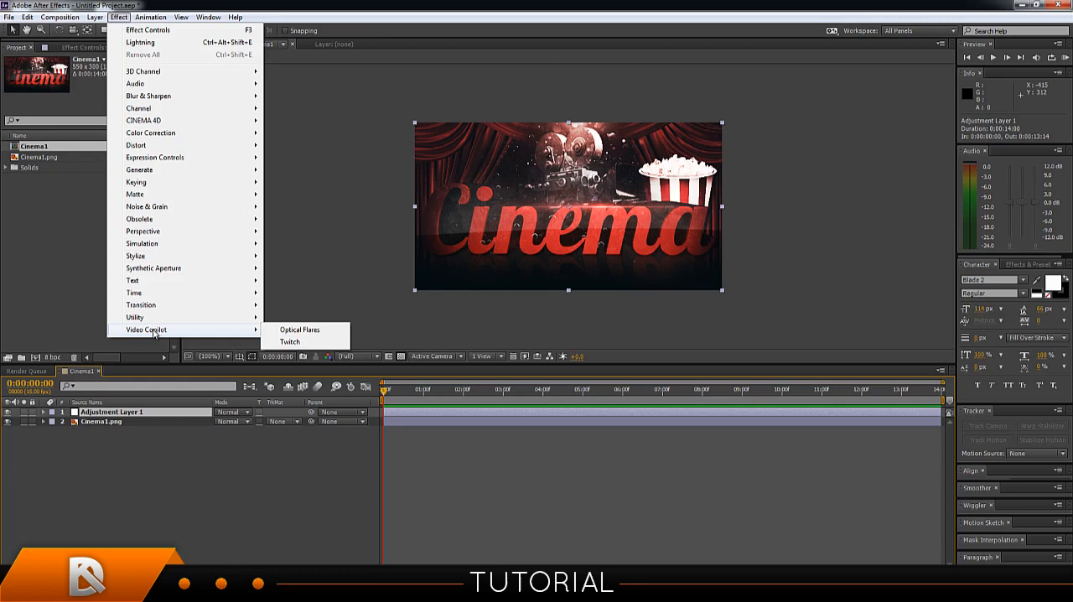
left_click(293, 332)
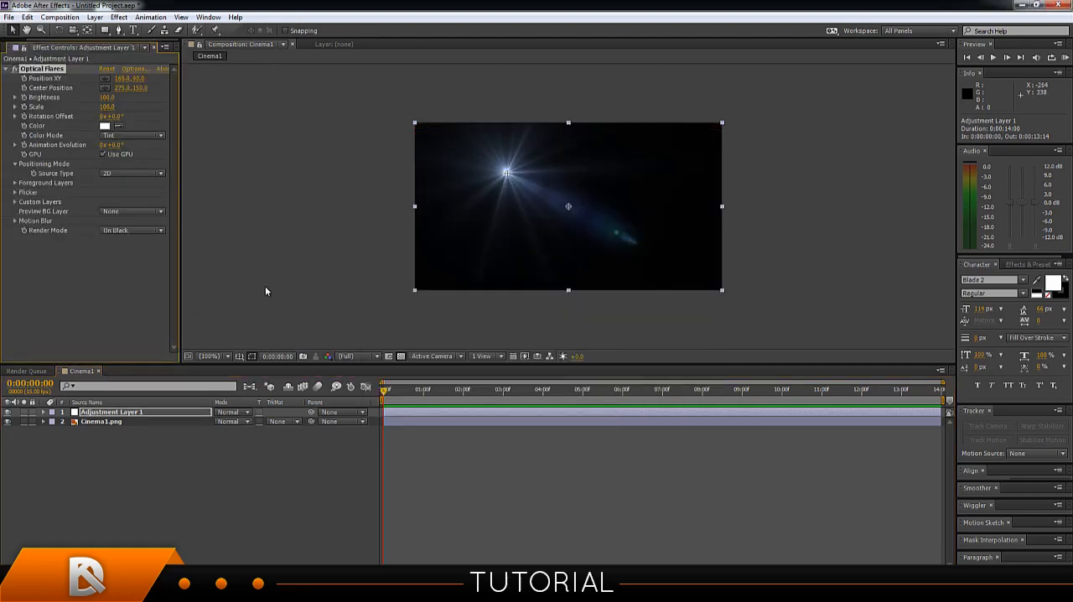
Open the Optical Flares options and add a basic Streak lens object to the flare stack.
left_click(134, 68)
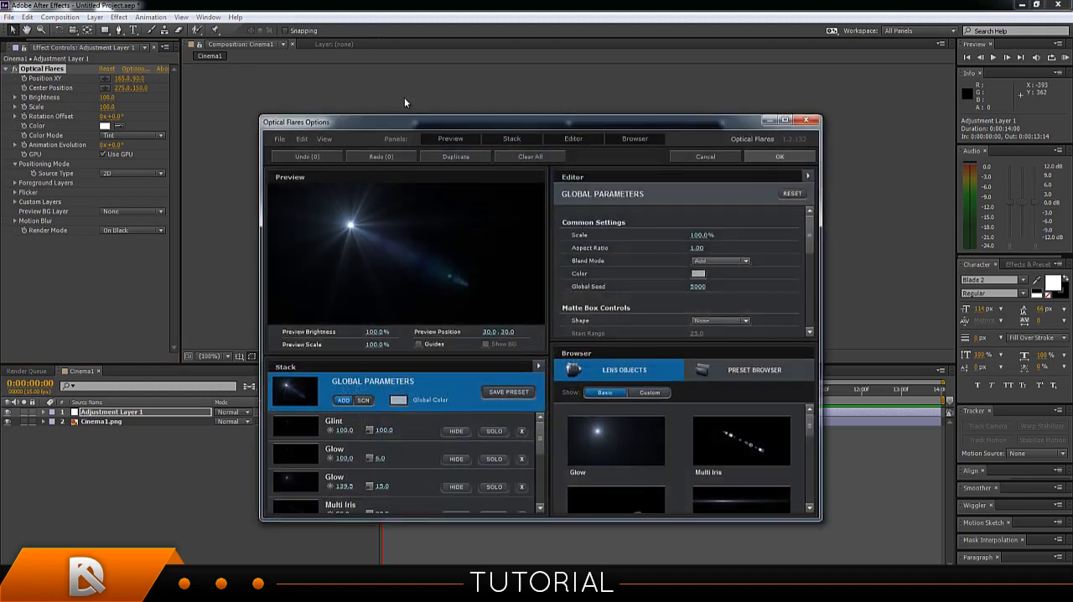
mouse_move(540, 437)
left_mouse_down()
mouse_move(540, 460)
mouse_move(542, 437)
left_mouse_up()
mouse_move(810, 425)
left_mouse_down()
mouse_move(812, 448)
mouse_move(778, 435)
left_mouse_up()
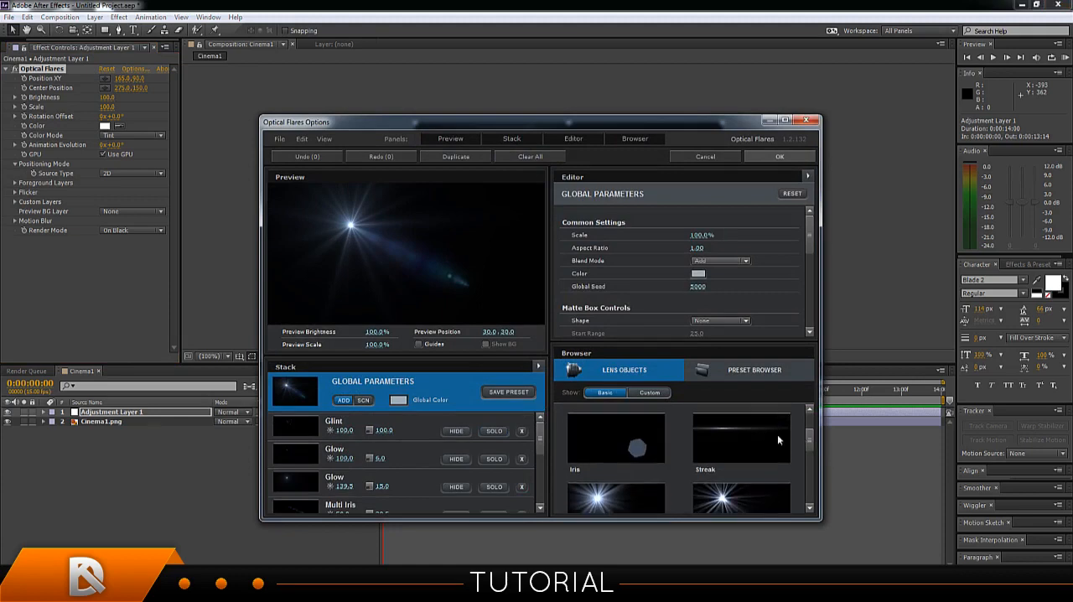
left_click(749, 433)
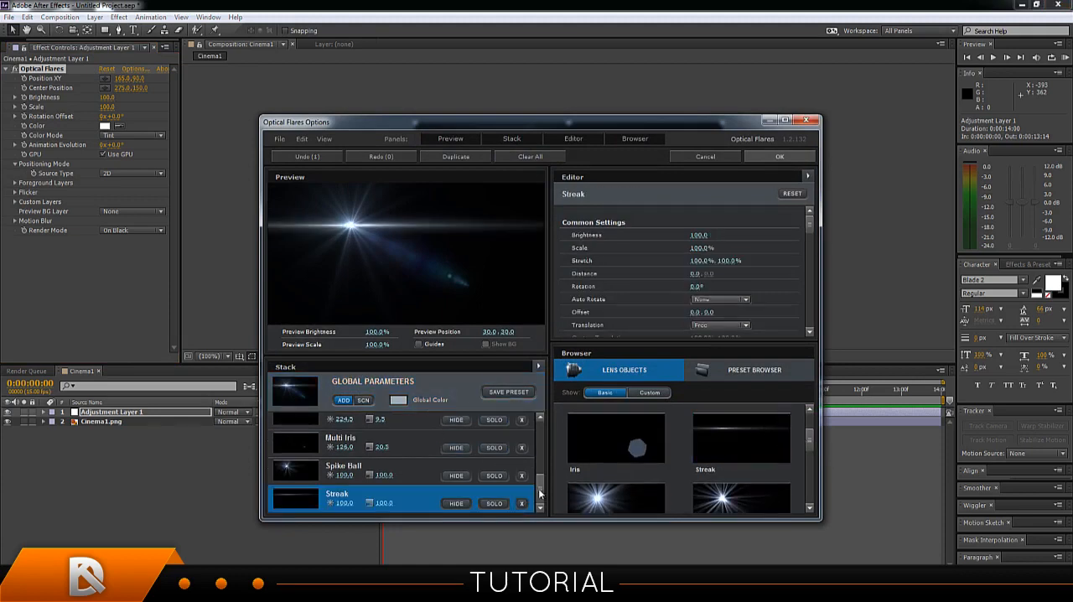
Solo the Multi Iris object with scale 107.0 in the flare stack and accept the Optical Flares options.
left_click_drag(539, 495, 540, 437)
left_click(495, 456)
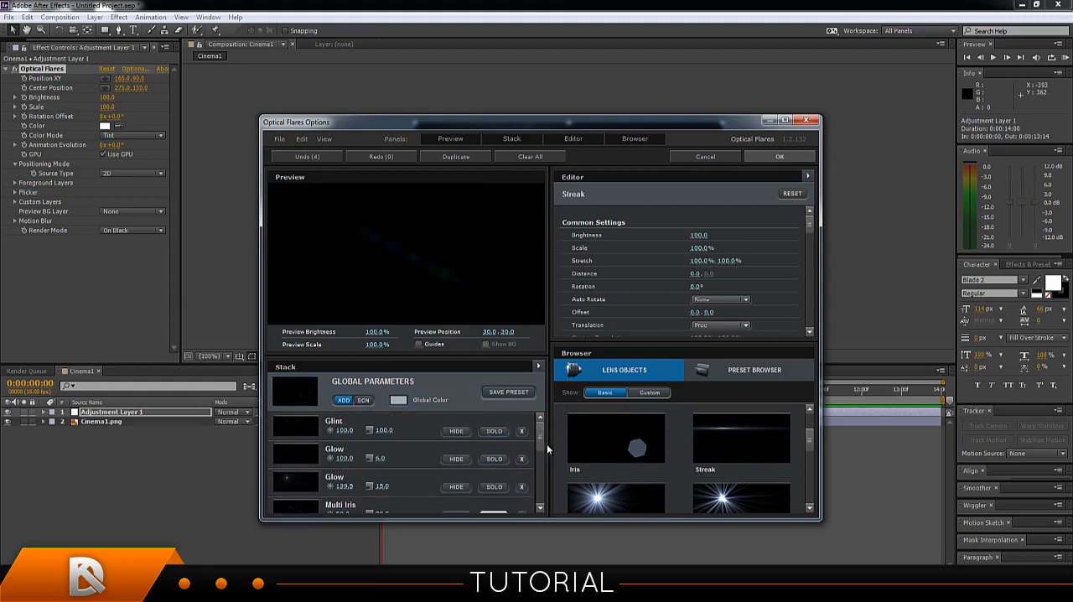
left_click_drag(545, 443, 544, 456)
left_click(502, 451)
left_click(496, 481)
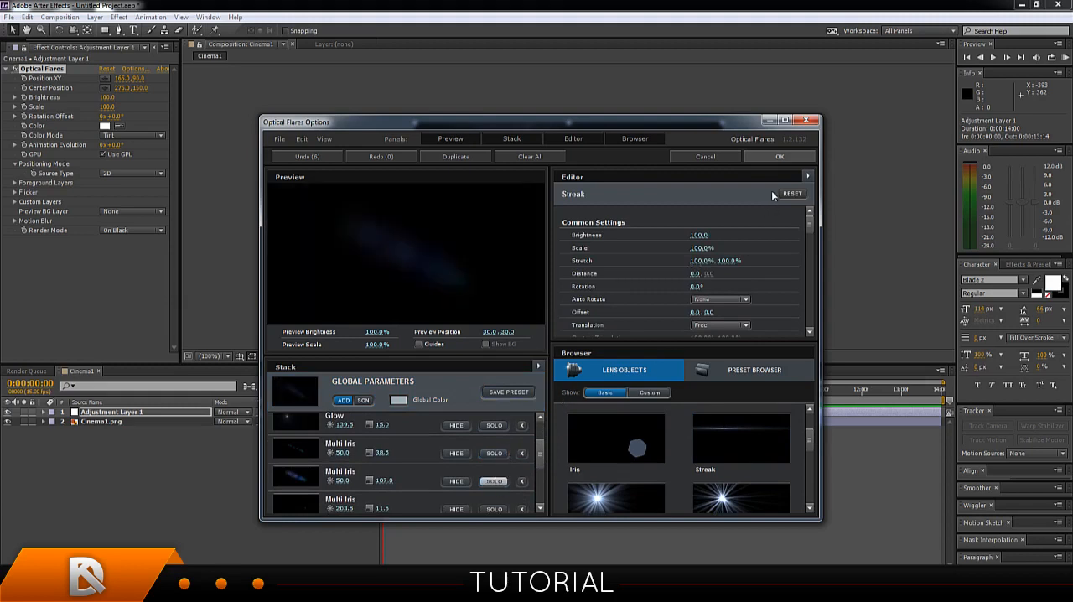
left_click(781, 157)
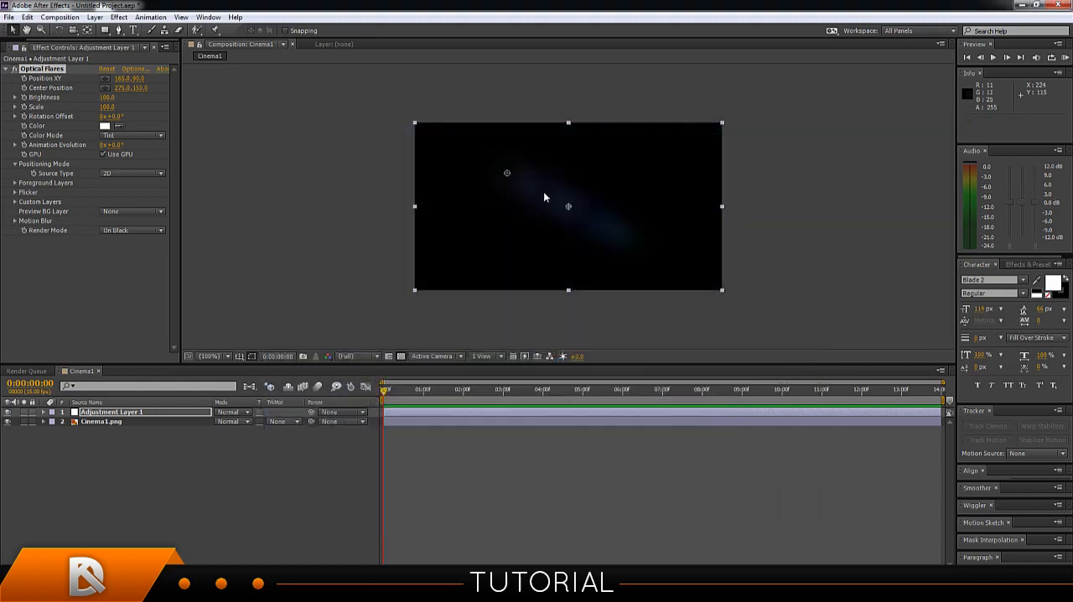
Set the adjustment layer's blending mode to Screen and move the flare's position point to about 81, 77.
left_click(43, 414)
left_click(16, 48)
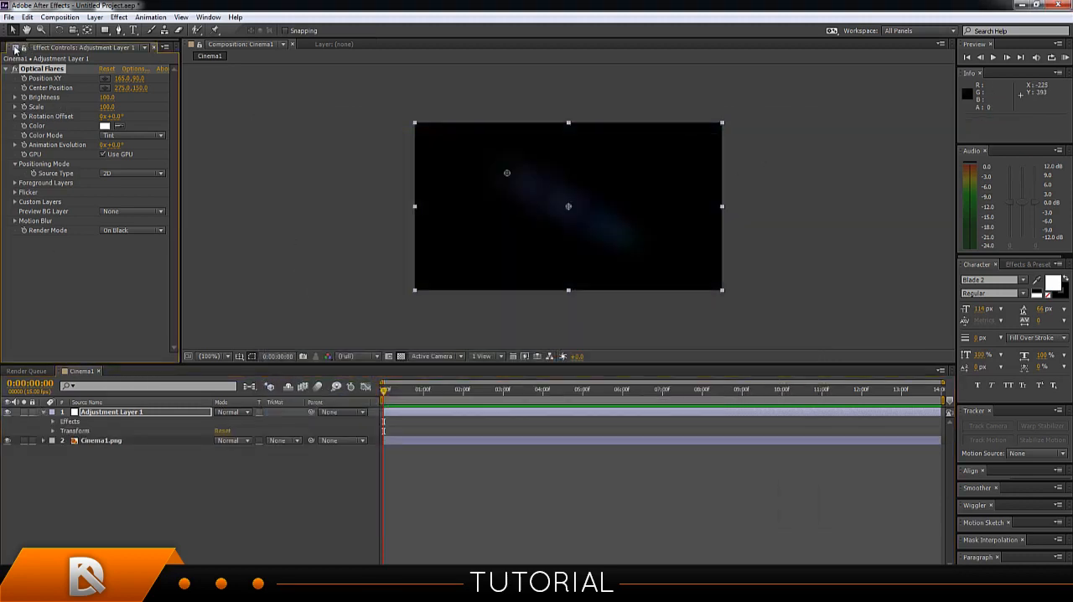
left_click_drag(29, 41, 11, 40)
left_click(25, 51)
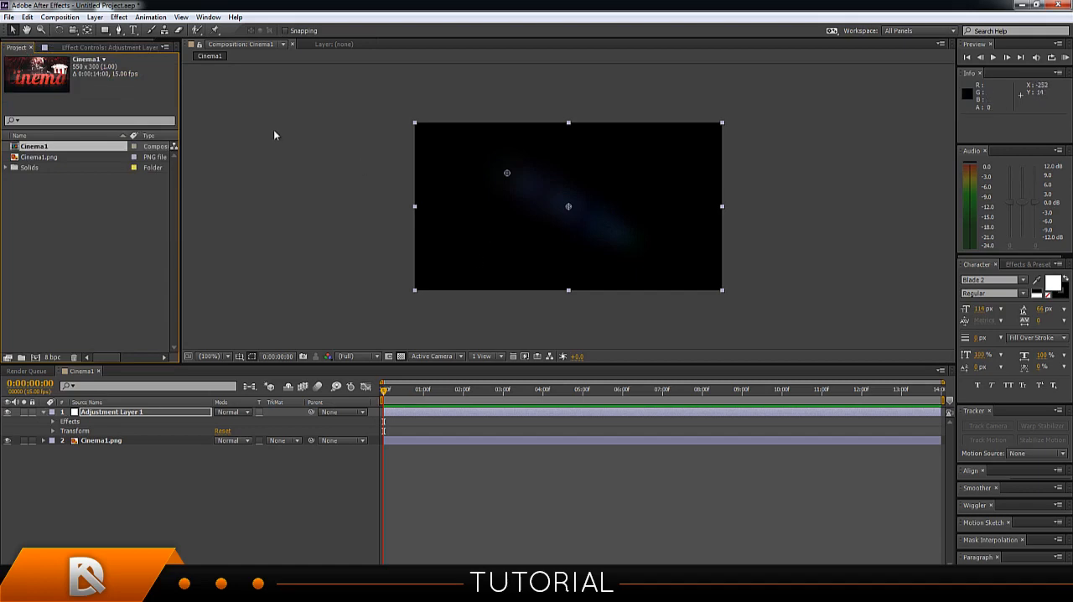
left_click(231, 412)
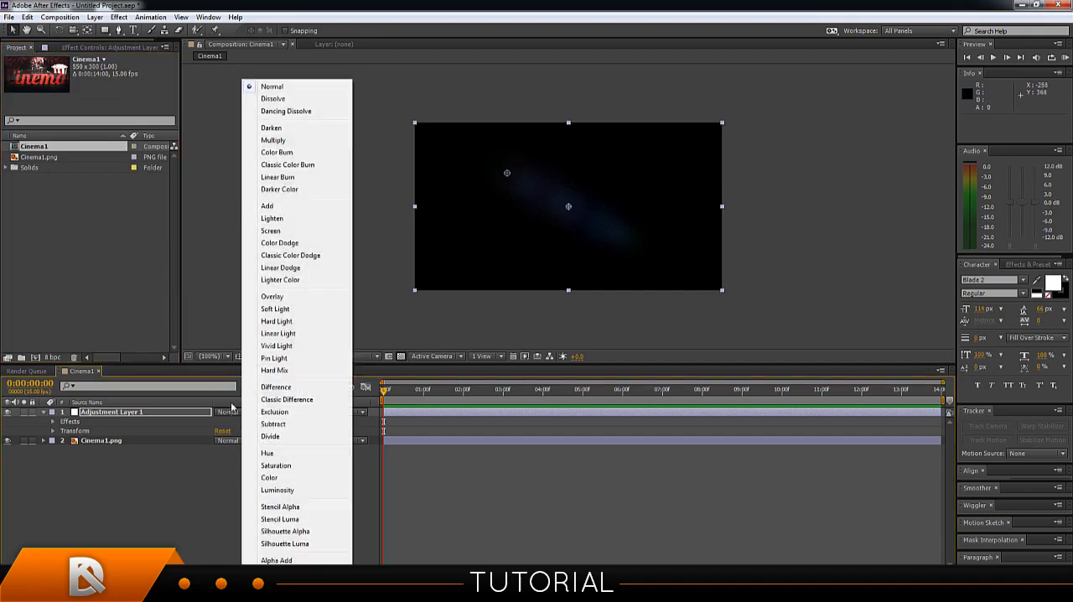
left_click(272, 232)
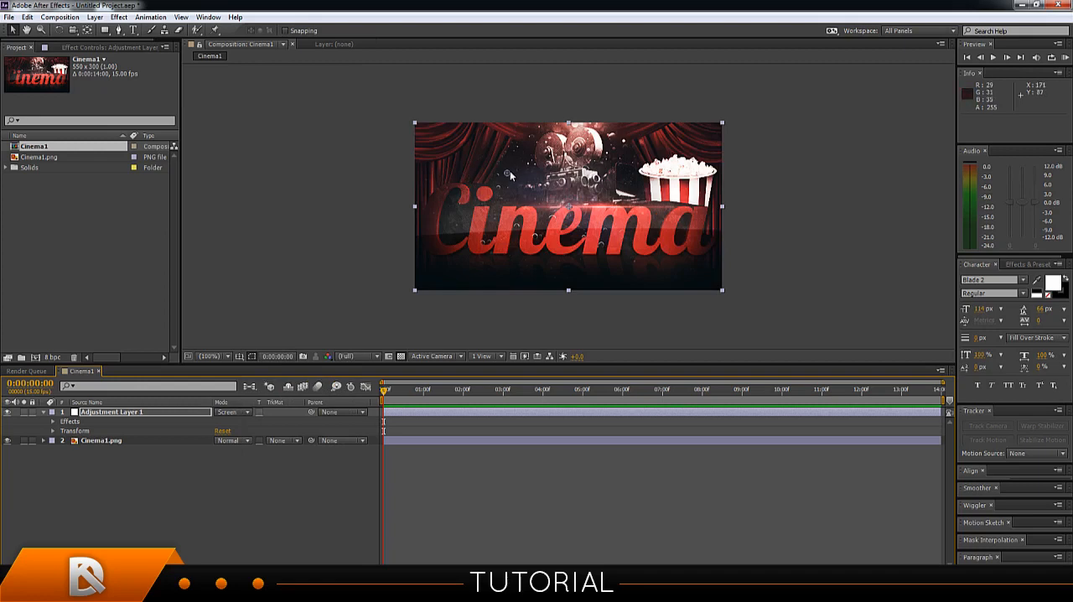
left_click_drag(507, 174, 462, 168)
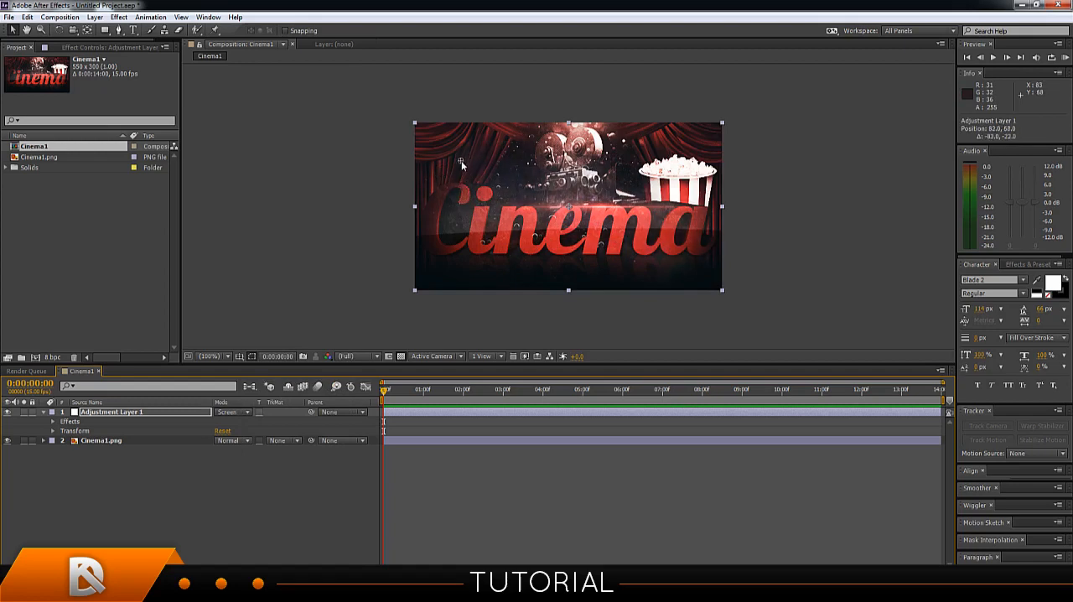
Expand the adjustment layer's Optical Flares properties and set the Brightness to 740.
left_click(85, 414)
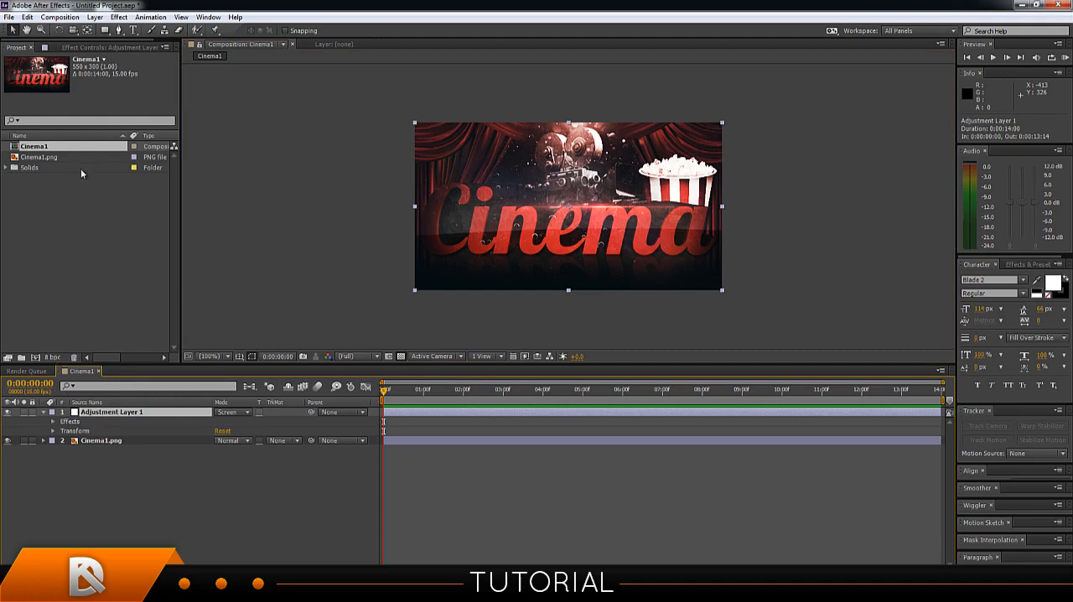
left_click(52, 422)
left_click(44, 412)
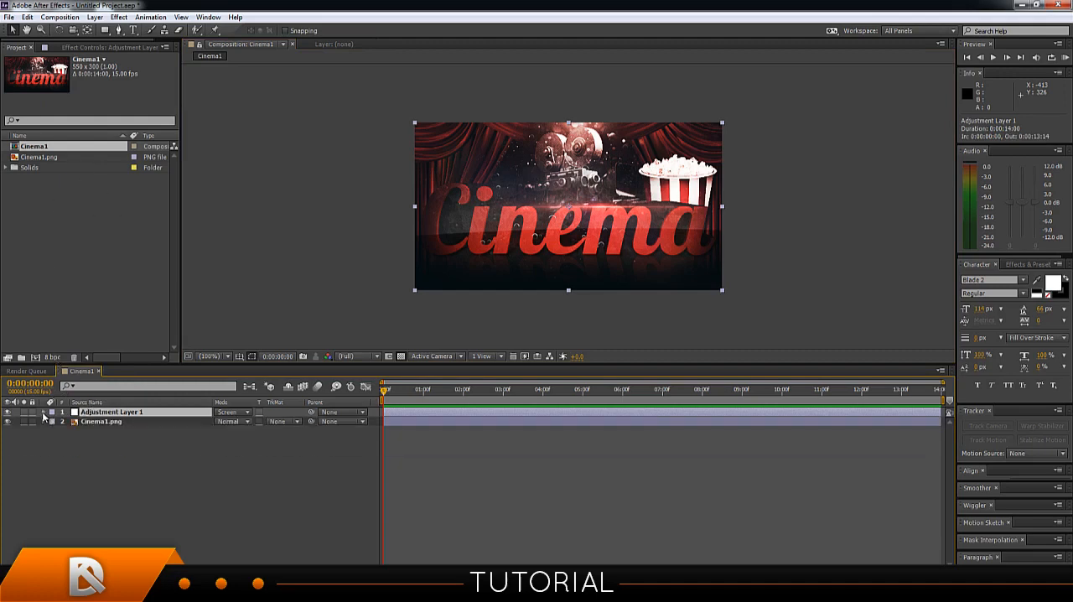
left_click(43, 412)
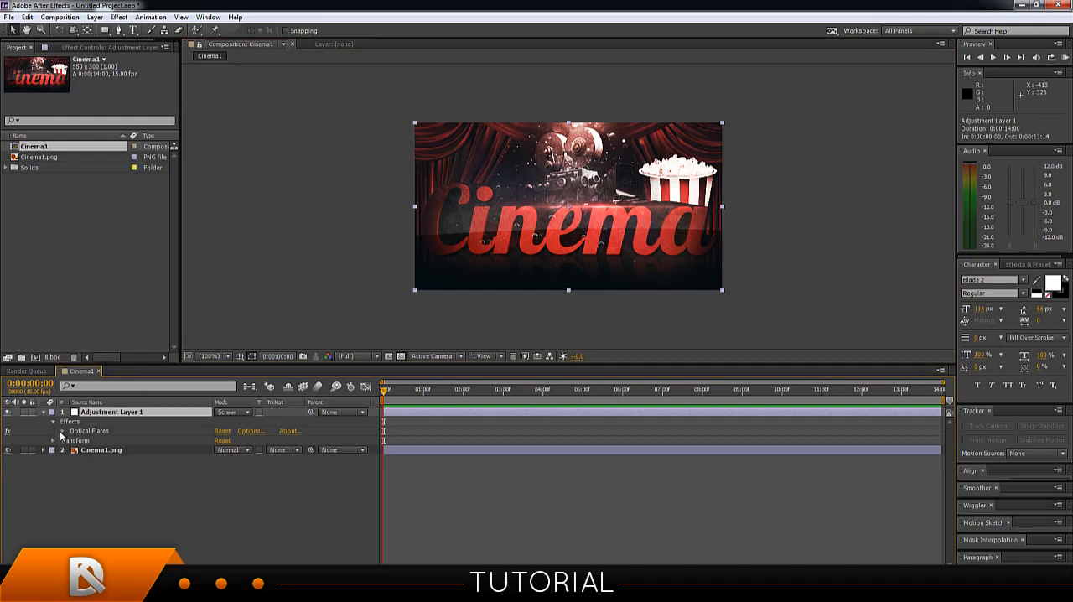
left_click(61, 431)
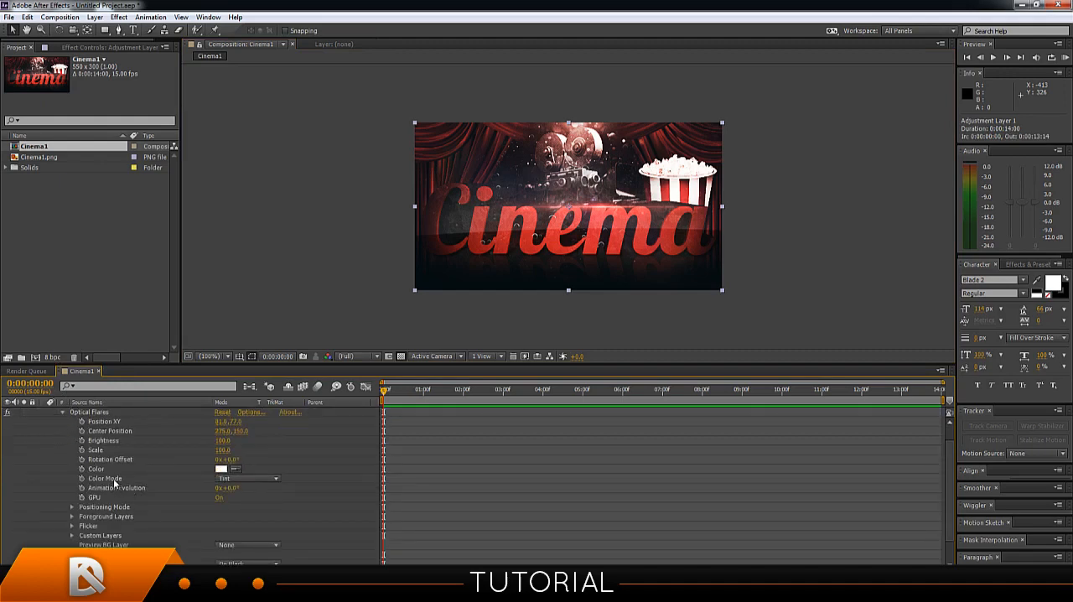
scroll(108, 485, "up", 1)
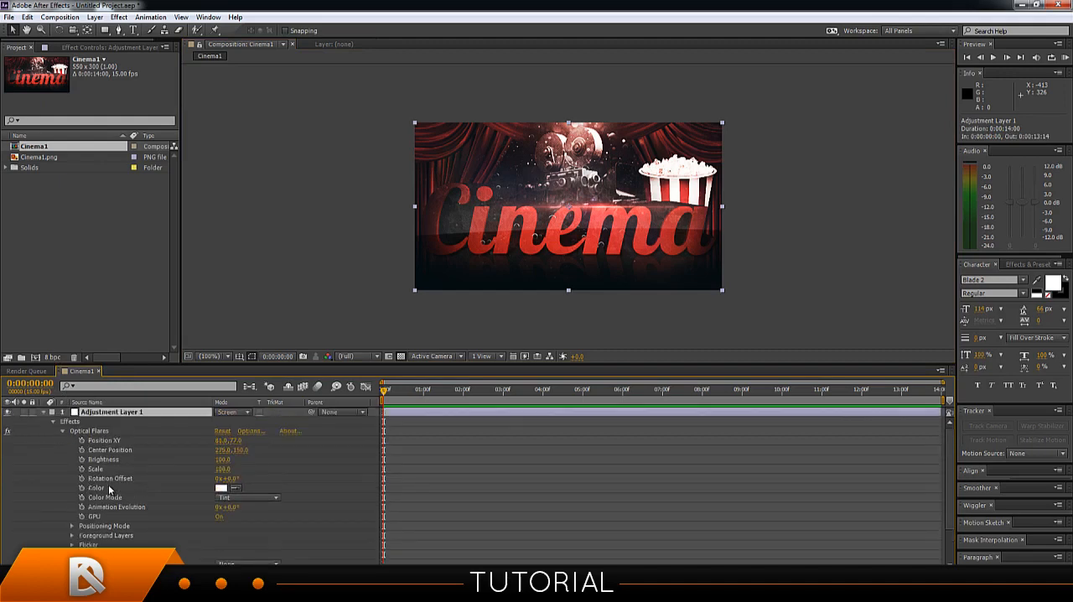
left_click(107, 431)
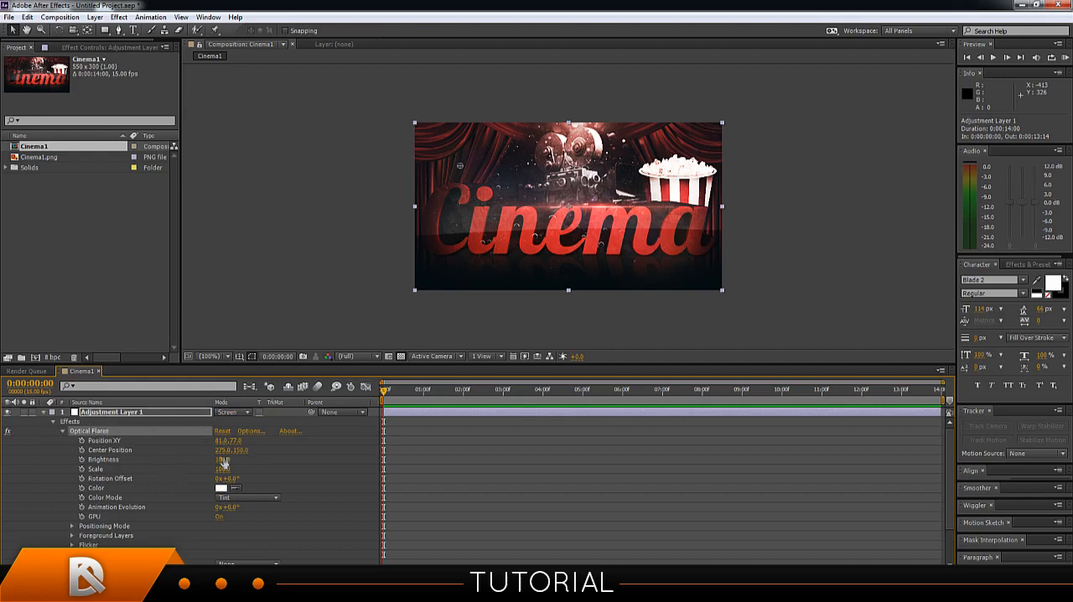
left_click_drag(222, 459, 253, 459)
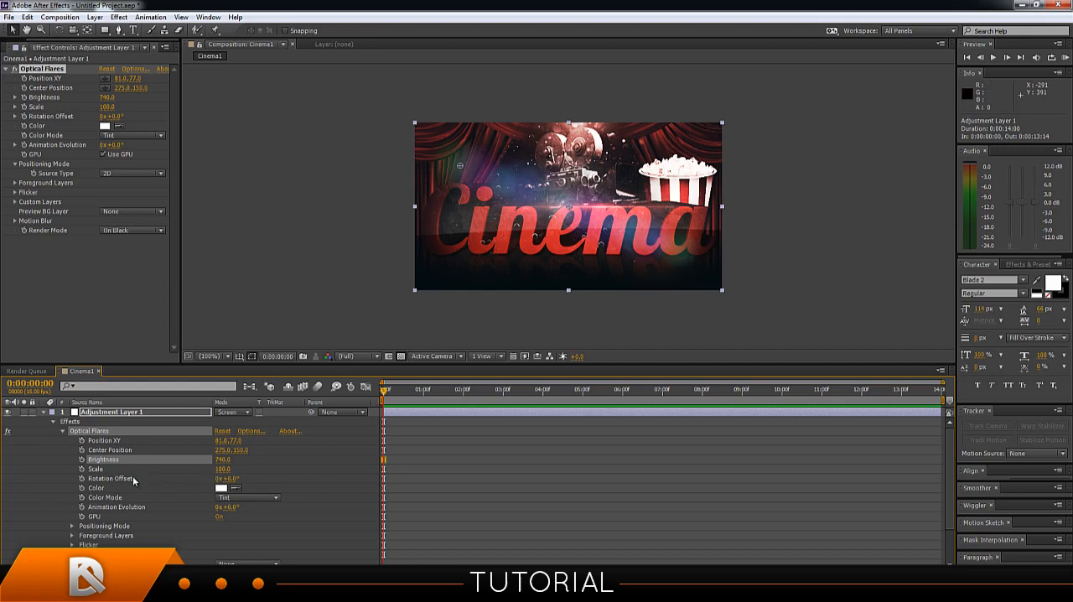
Keyframe the flare's Position XY at the first frame, and move the flare to about 492, 202 at 0:00:05:01.
left_click_drag(387, 396, 360, 404)
left_click(81, 440)
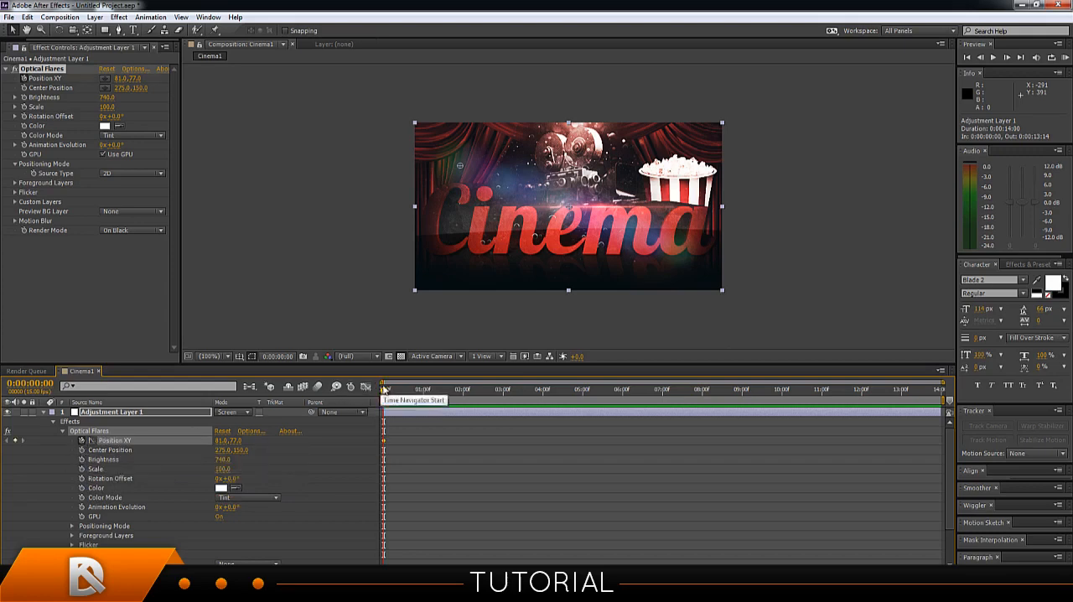
left_click_drag(384, 390, 585, 396)
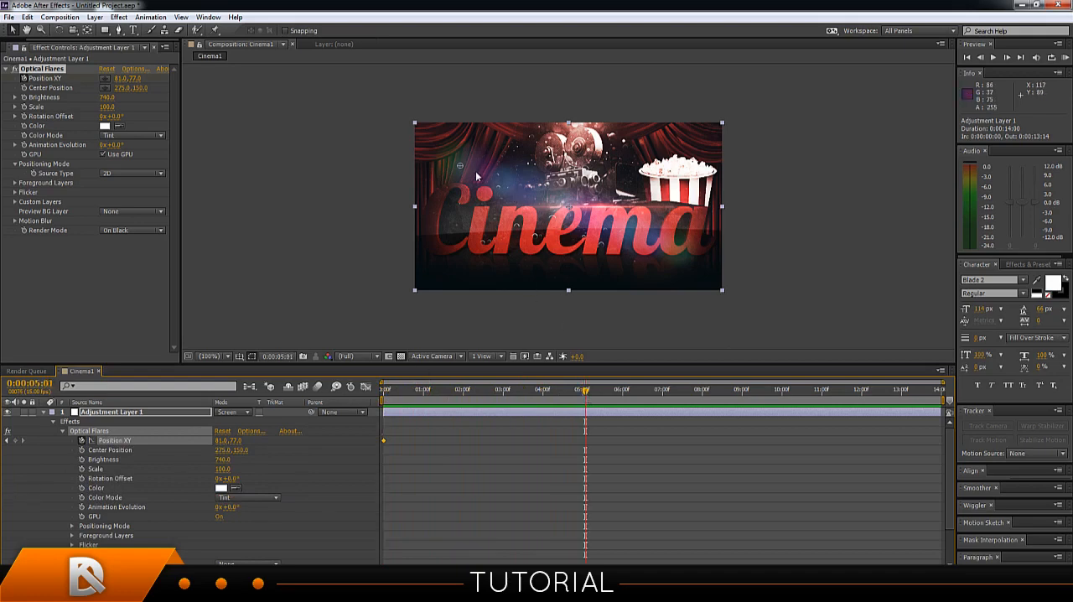
left_click_drag(460, 165, 689, 241)
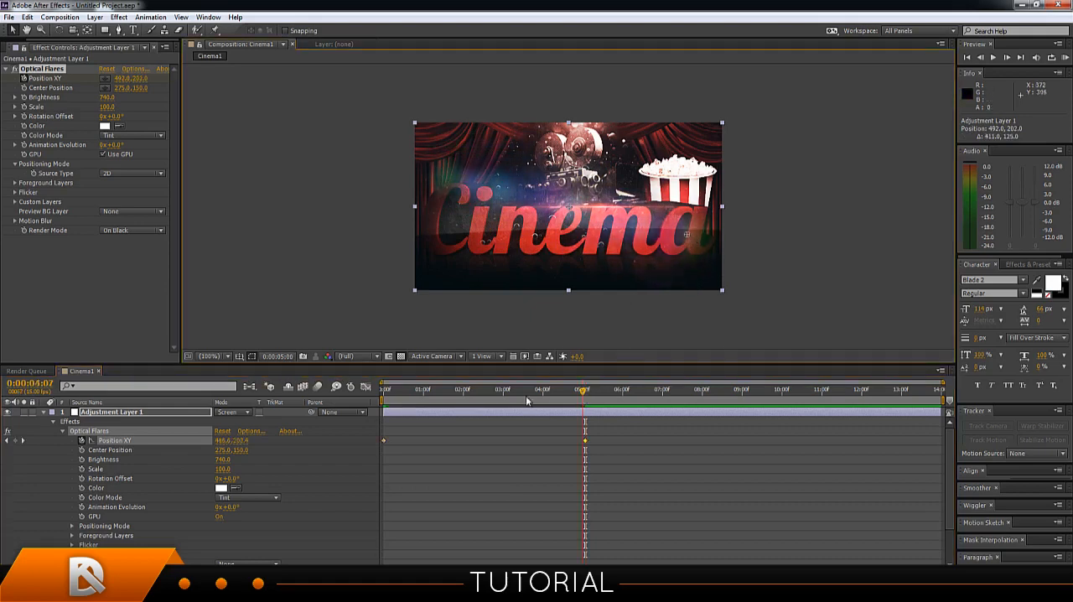
Preview the flare animation from the start and shift the second Position XY keyframe earlier to 0:00:02:14.
left_click_drag(585, 390, 386, 413)
key("space")
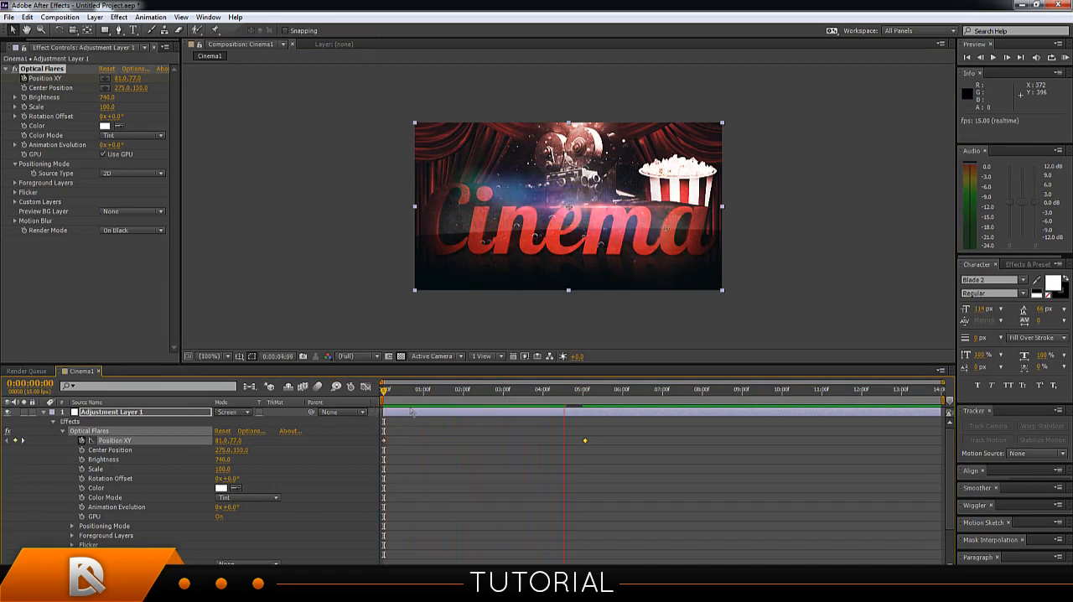
key("space")
left_click_drag(591, 439, 582, 441)
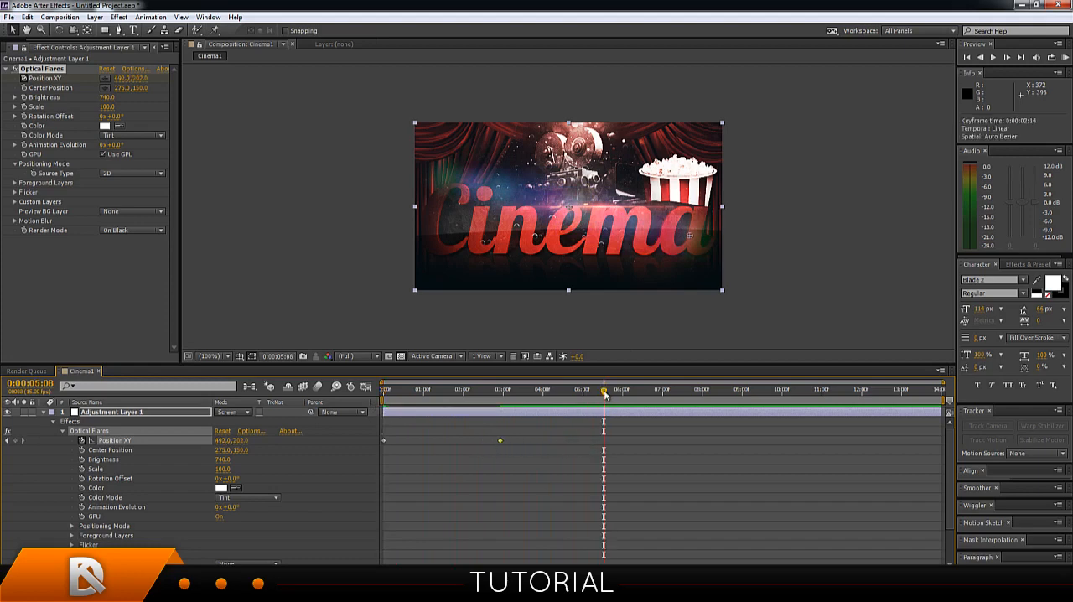
Play back the flare animation from the start to check its speed, and return to the first frame.
left_click_drag(604, 390, 369, 410)
key("space")
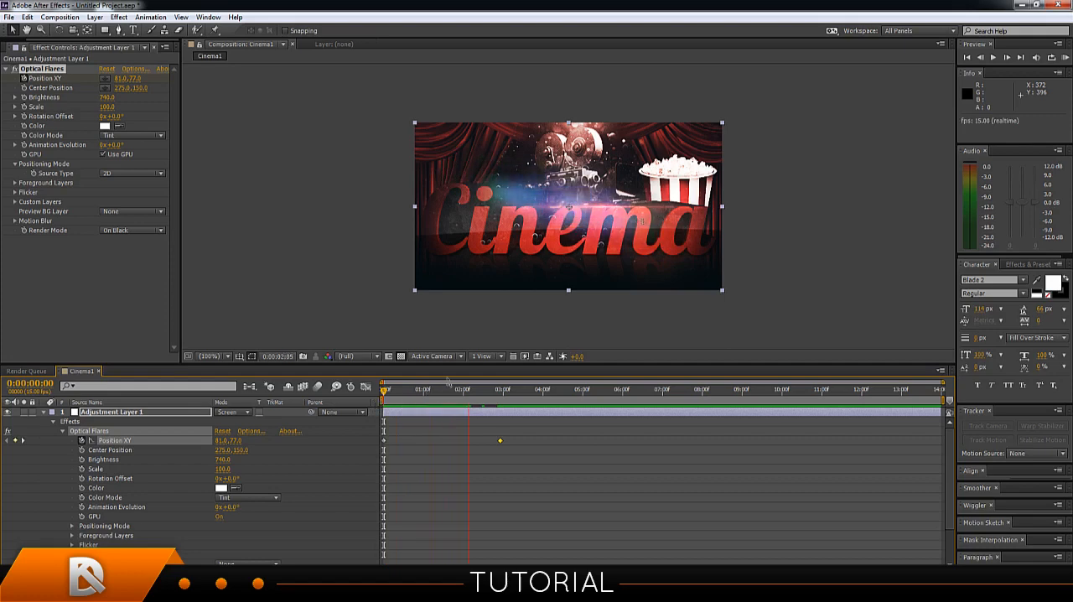
key("space")
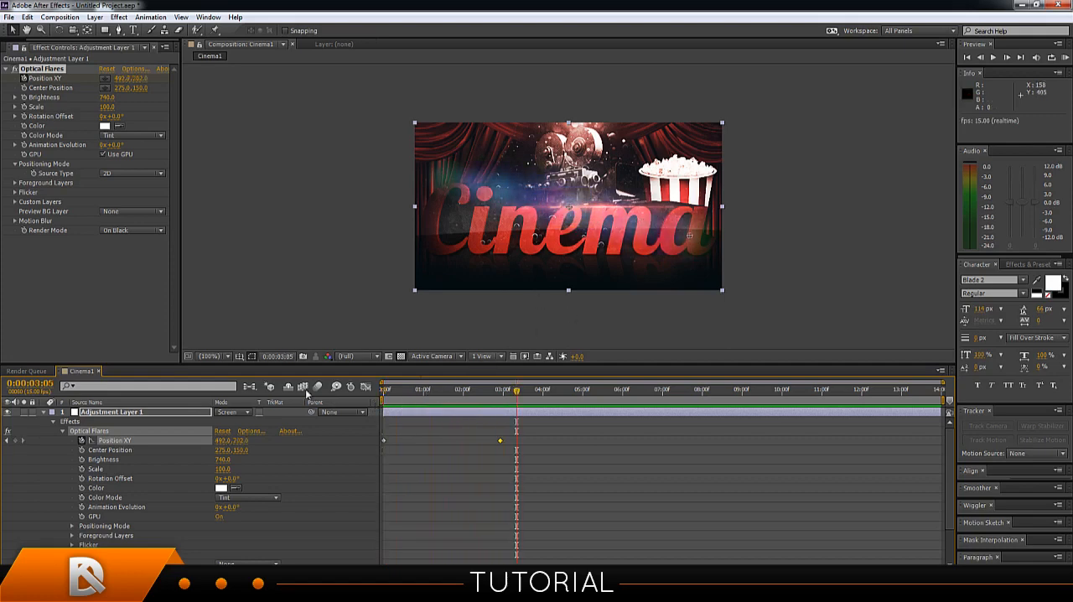
left_click(94, 423)
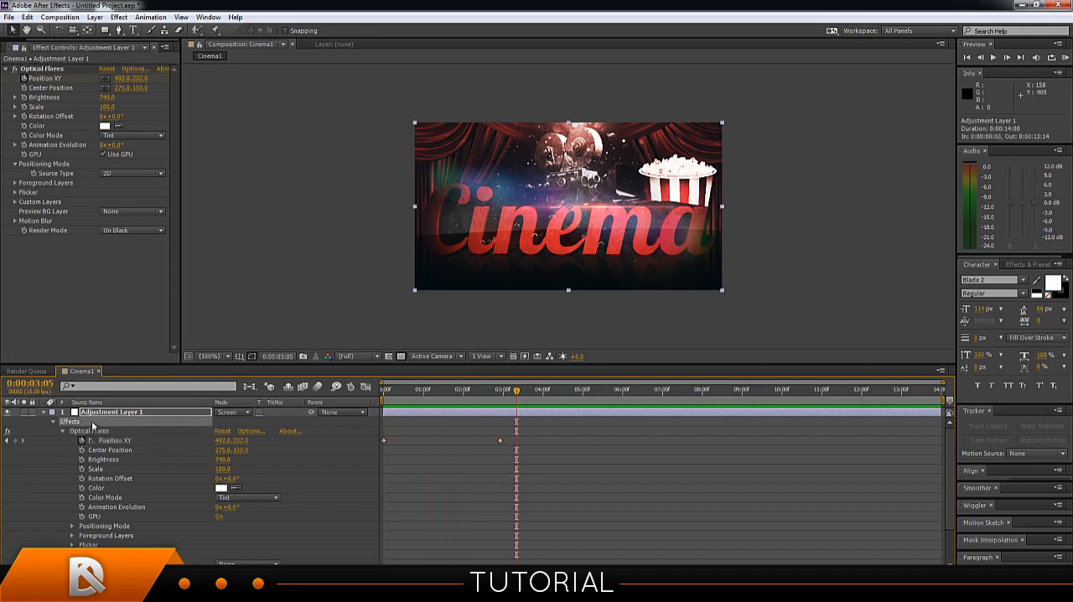
left_click(93, 429)
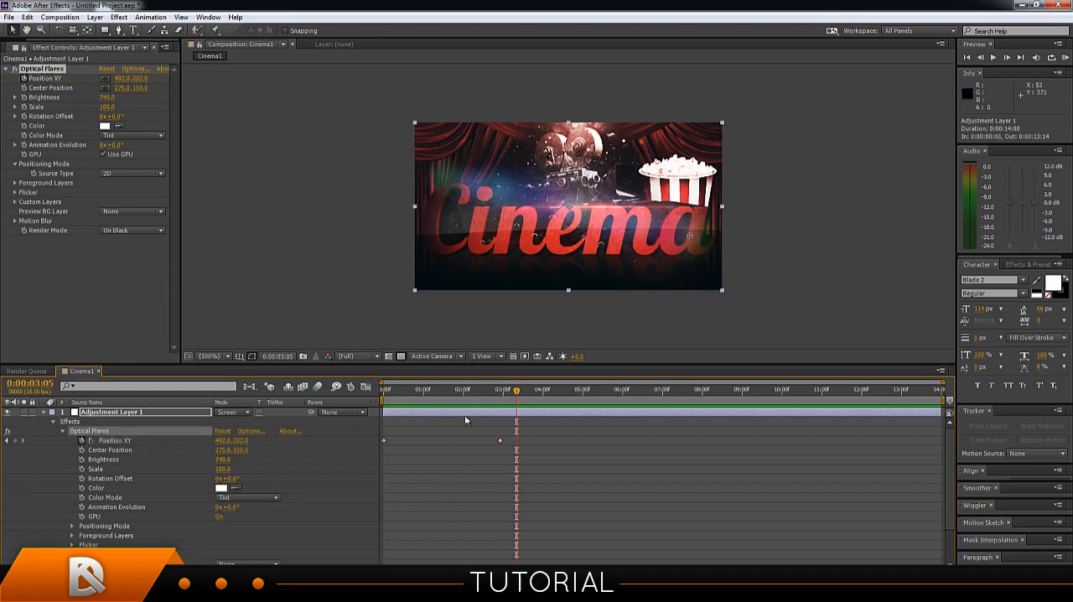
left_click_drag(511, 400, 361, 438)
key("KP_0")
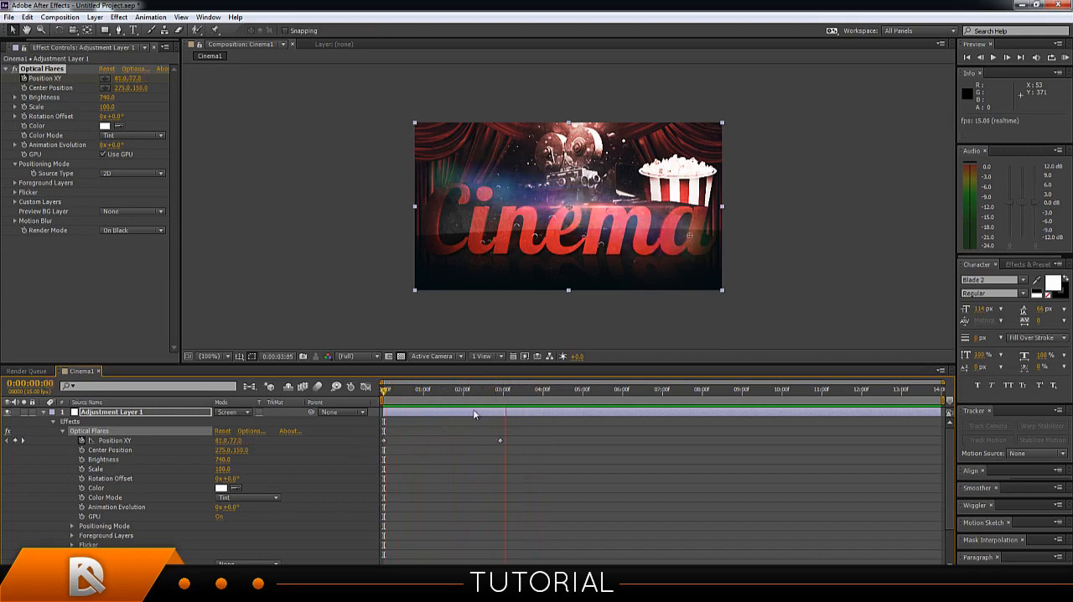
key("space")
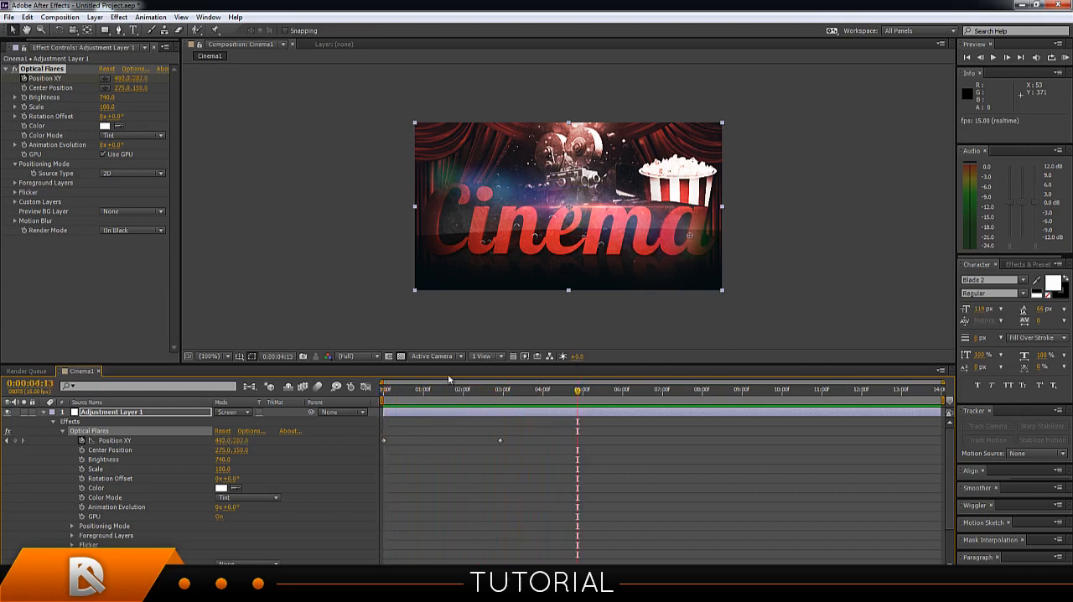
left_click_drag(577, 394, 523, 409)
key("Home")
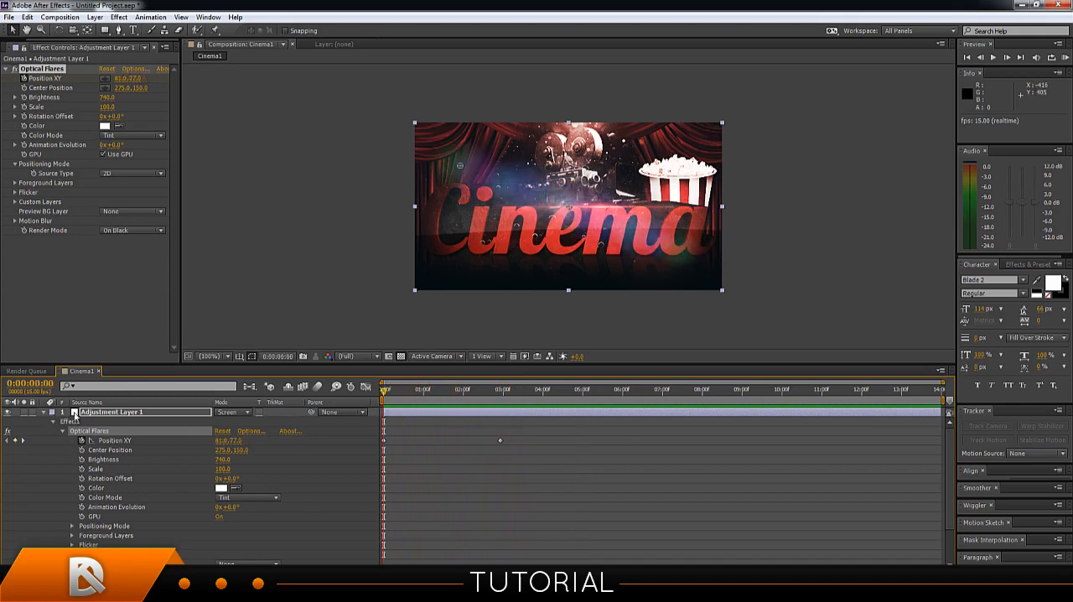
Collapse the first adjustment layer's properties and create a second adjustment layer above it.
left_click(43, 413)
right_click(129, 452)
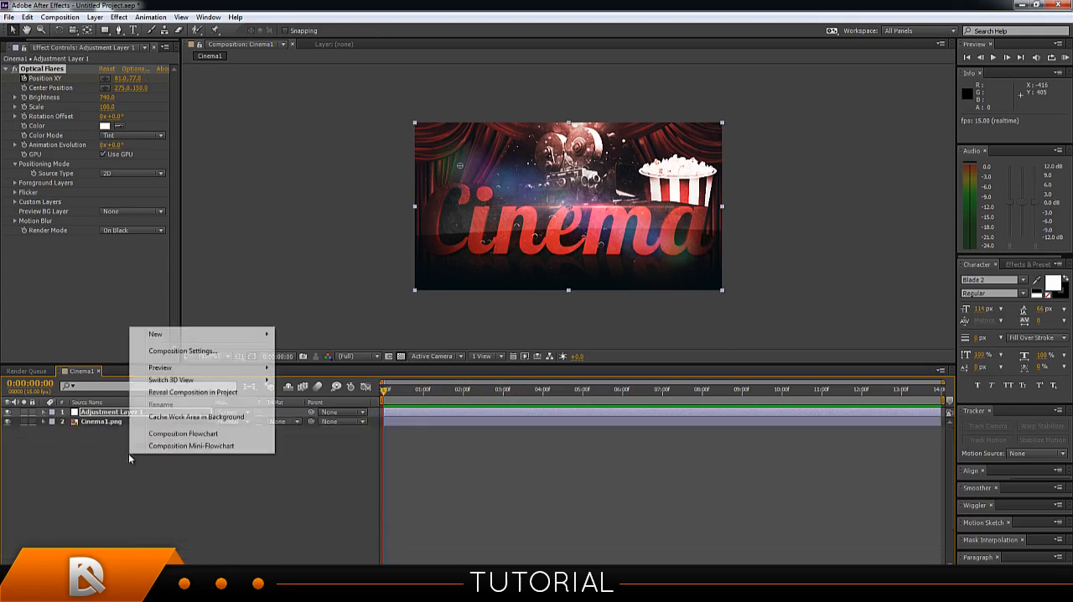
mouse_move(165, 337)
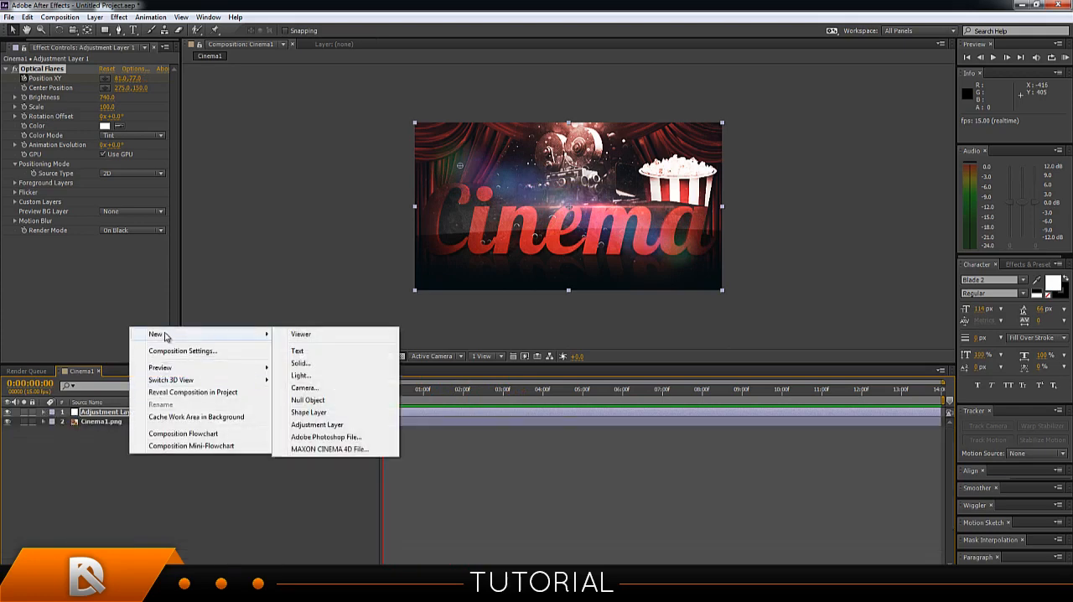
left_click(321, 424)
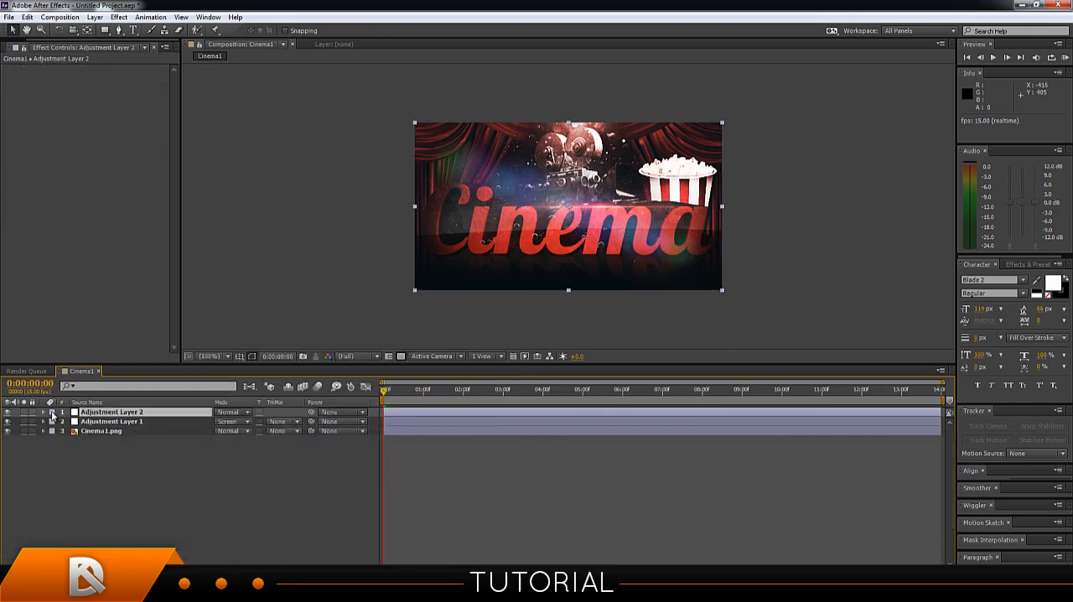
Apply Video Copilot's Optical Flares effect to the new adjustment layer.
left_click(90, 411)
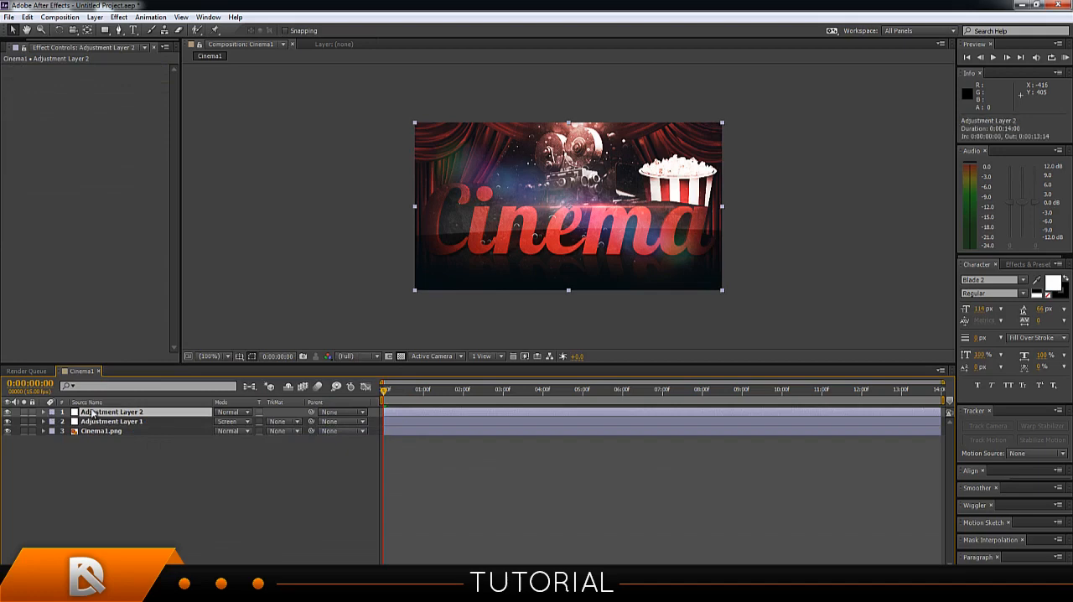
left_click(119, 18)
mouse_move(174, 331)
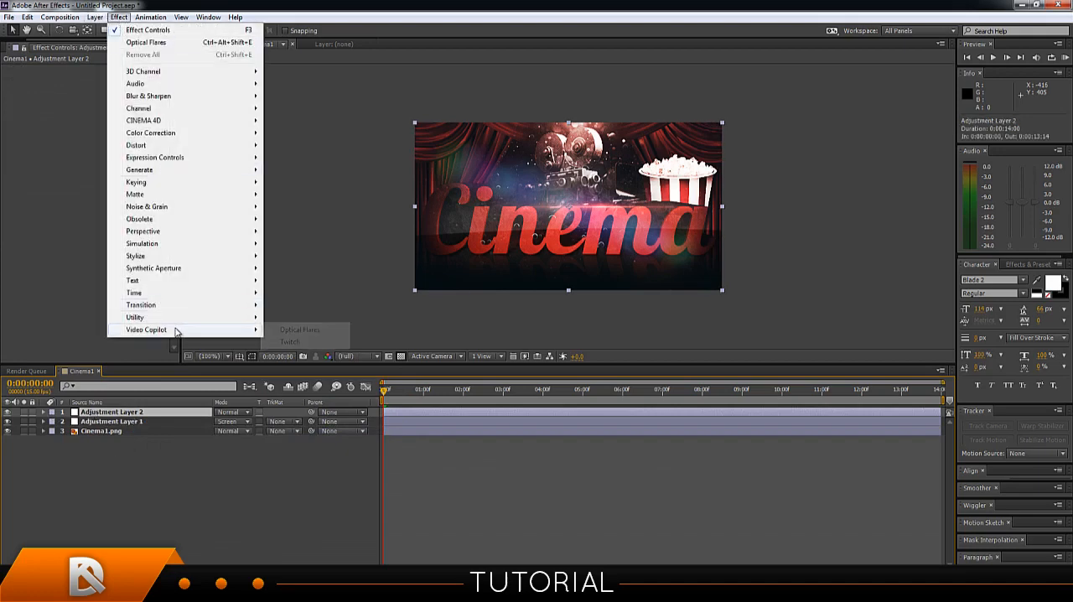
left_click(282, 331)
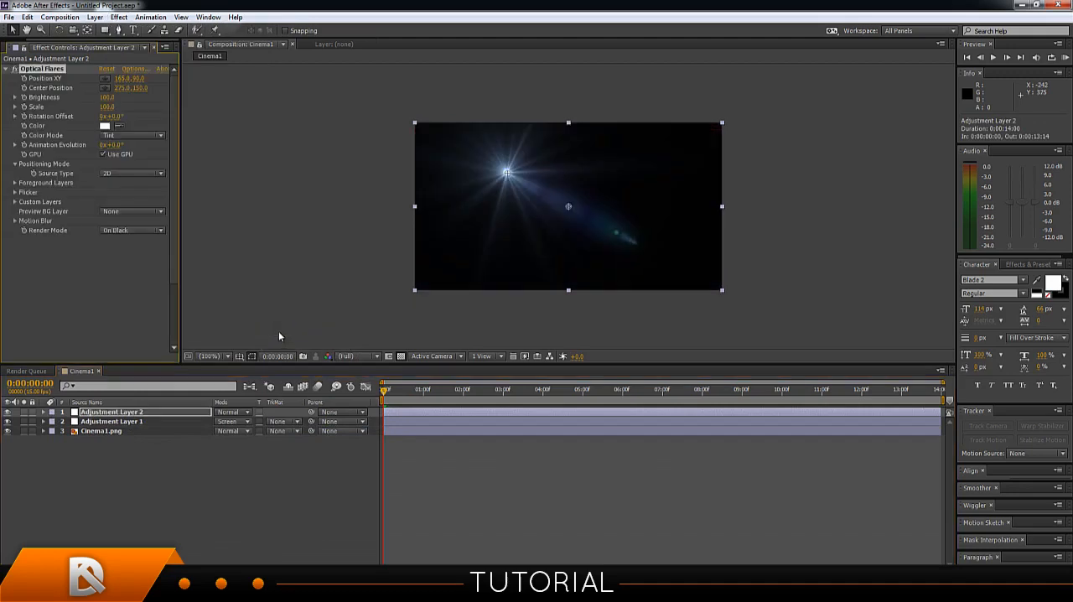
In the Optical Flares options, add Sparkle and Lens Orbs to the stack, solo Lens Orbs, and accept the flare.
left_click(131, 69)
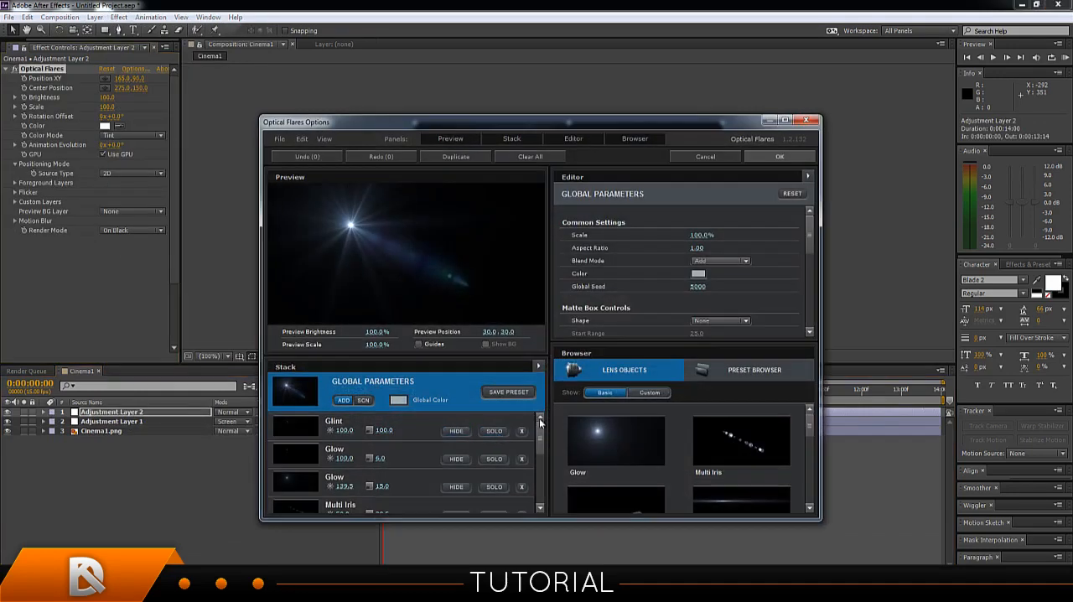
scroll(540, 423, "down", 5)
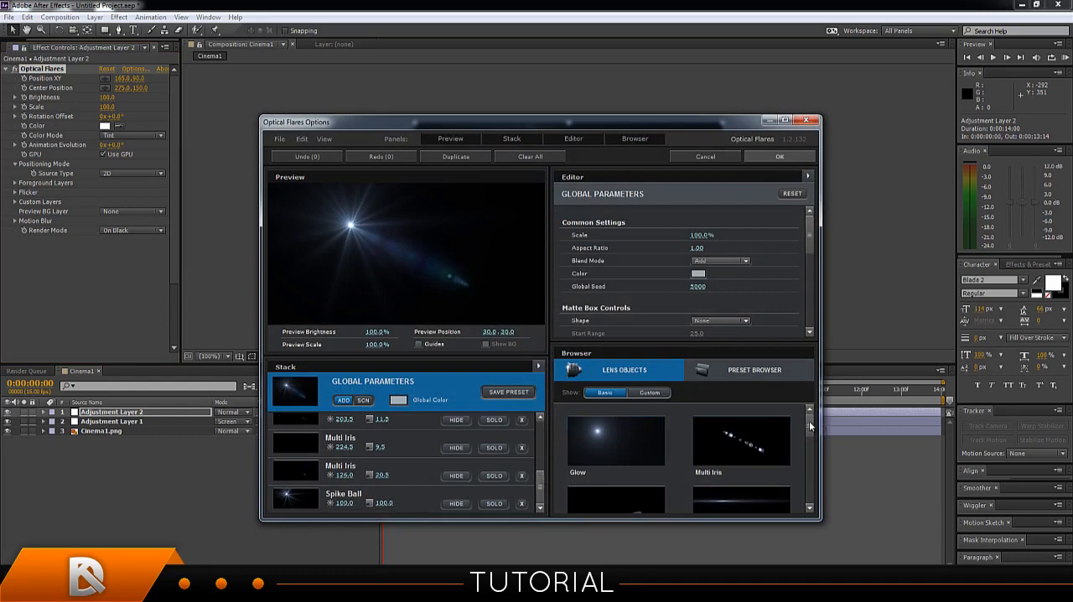
left_click_drag(810, 422, 802, 464)
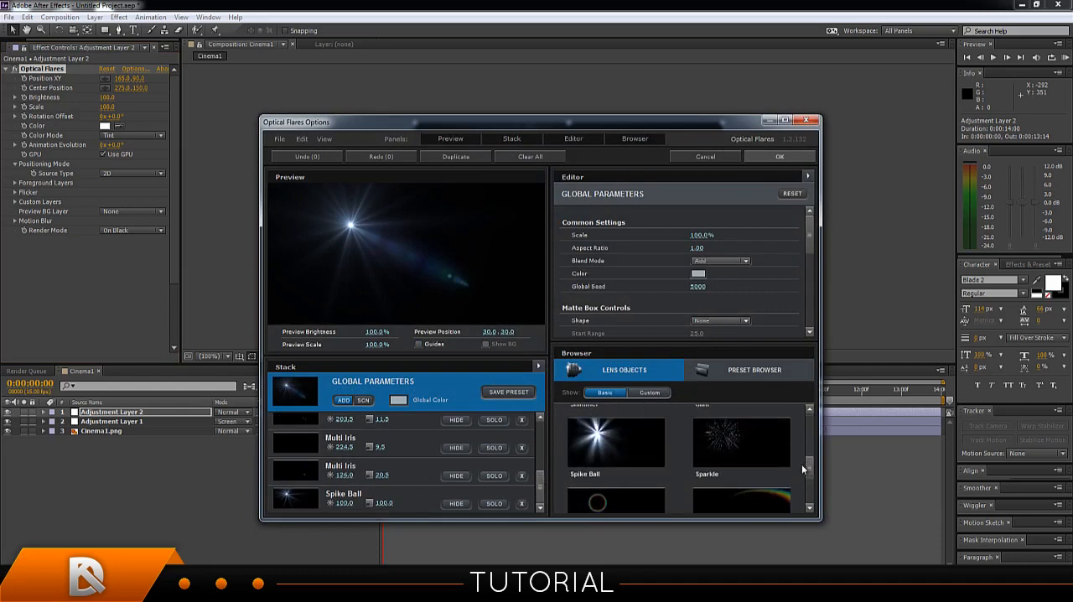
left_click(762, 456)
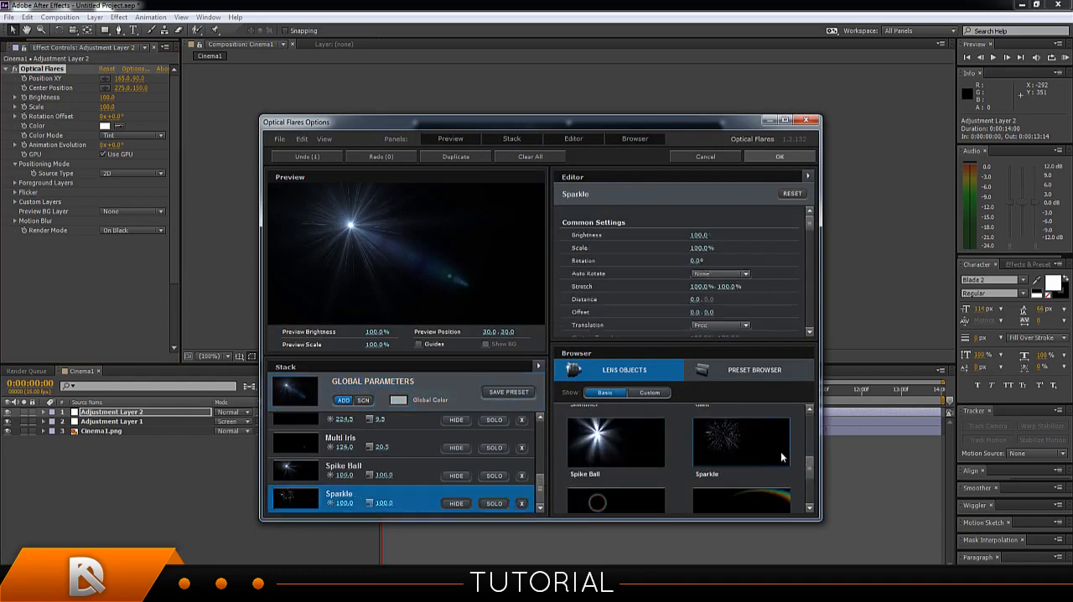
scroll(814, 465, "down", 3)
left_click(739, 469)
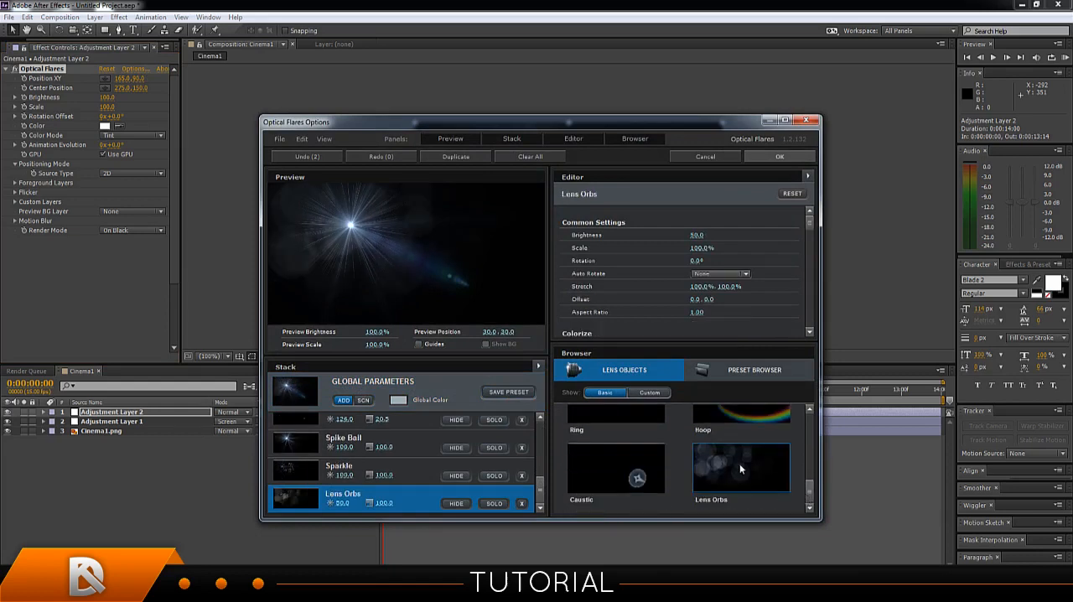
left_click(492, 503)
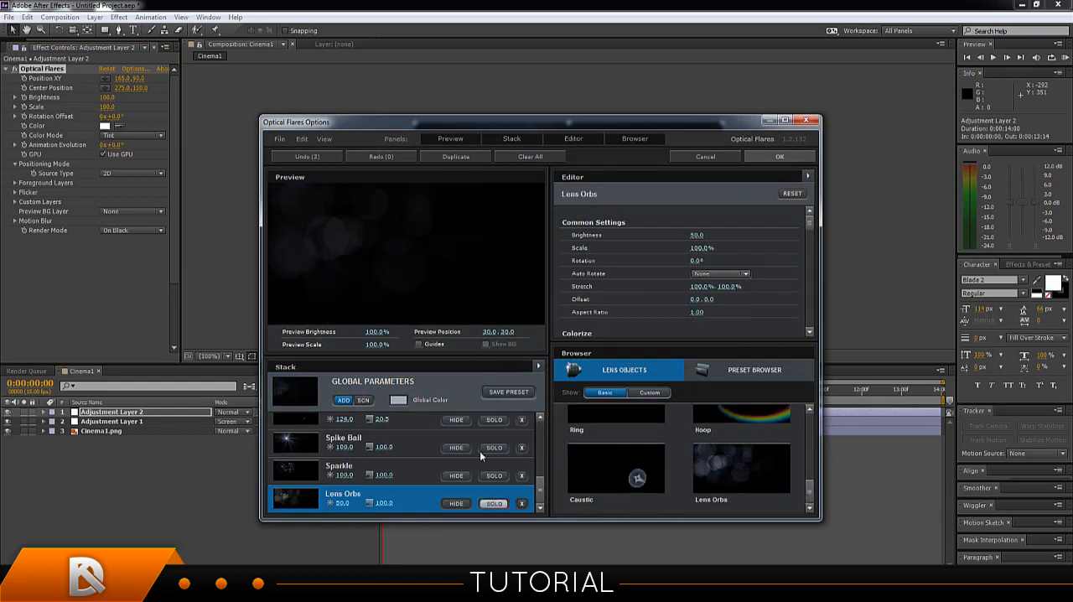
left_click(771, 156)
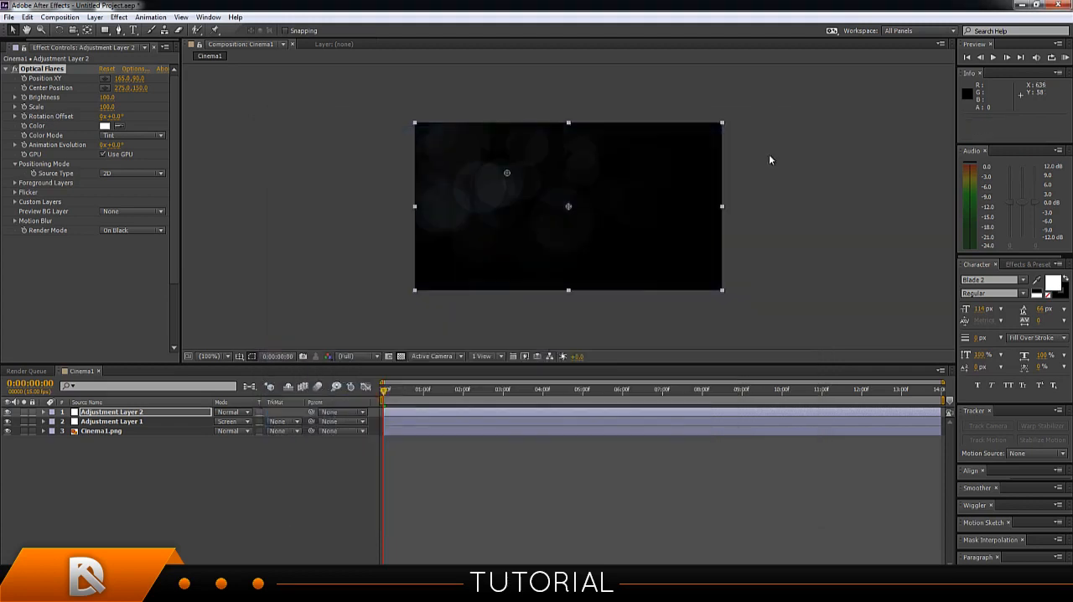
Set Adjustment Layer 2's blending mode to Screen, and move its flare outside the frame to about -285, 140.
left_click(228, 412)
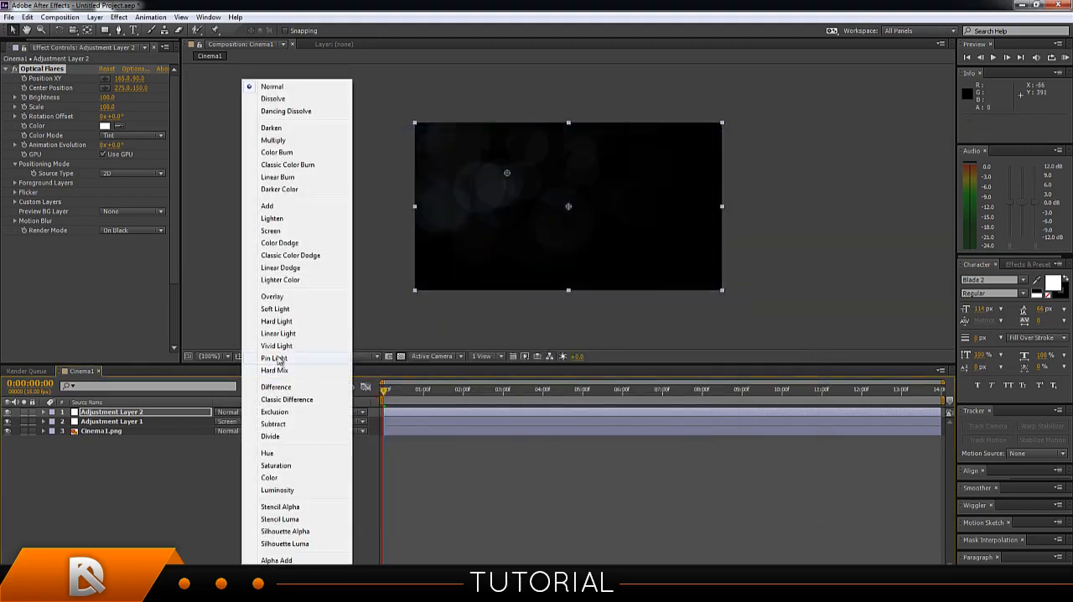
left_click(272, 230)
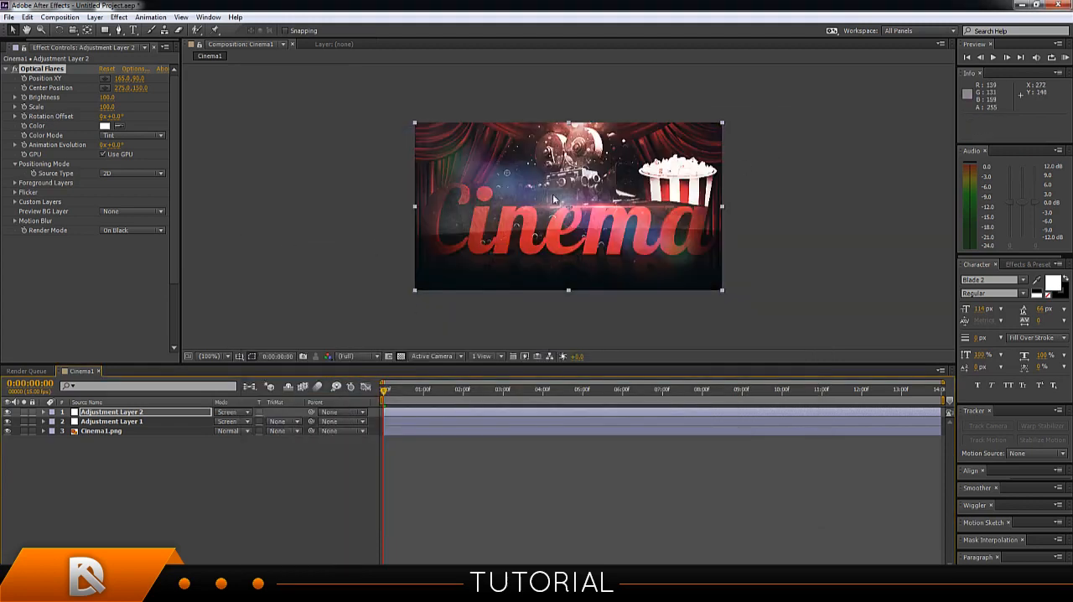
left_click_drag(502, 176, 198, 211)
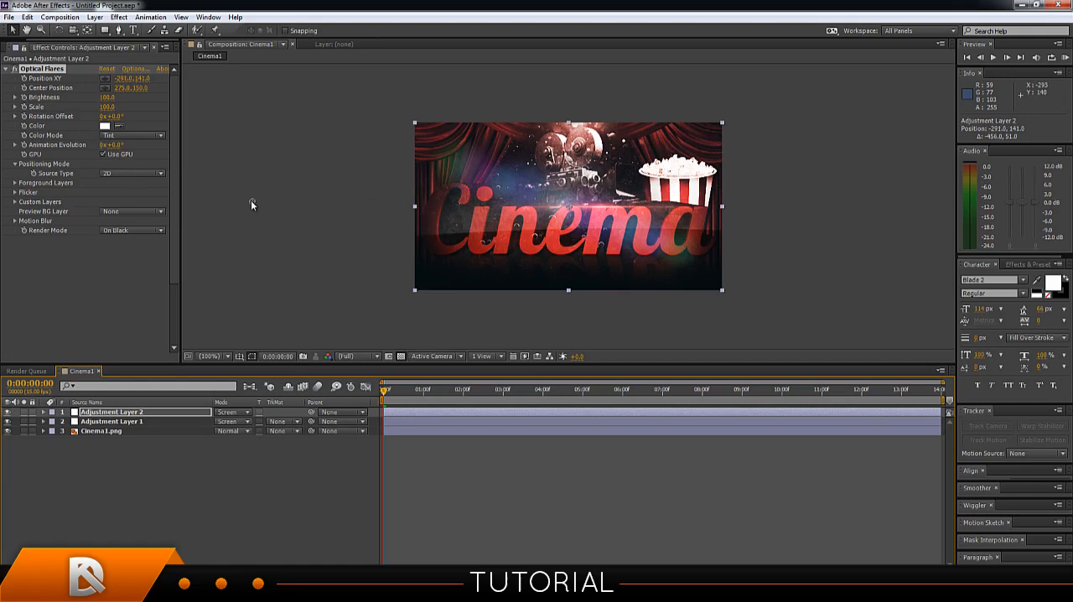
left_click(44, 412)
left_click(53, 431)
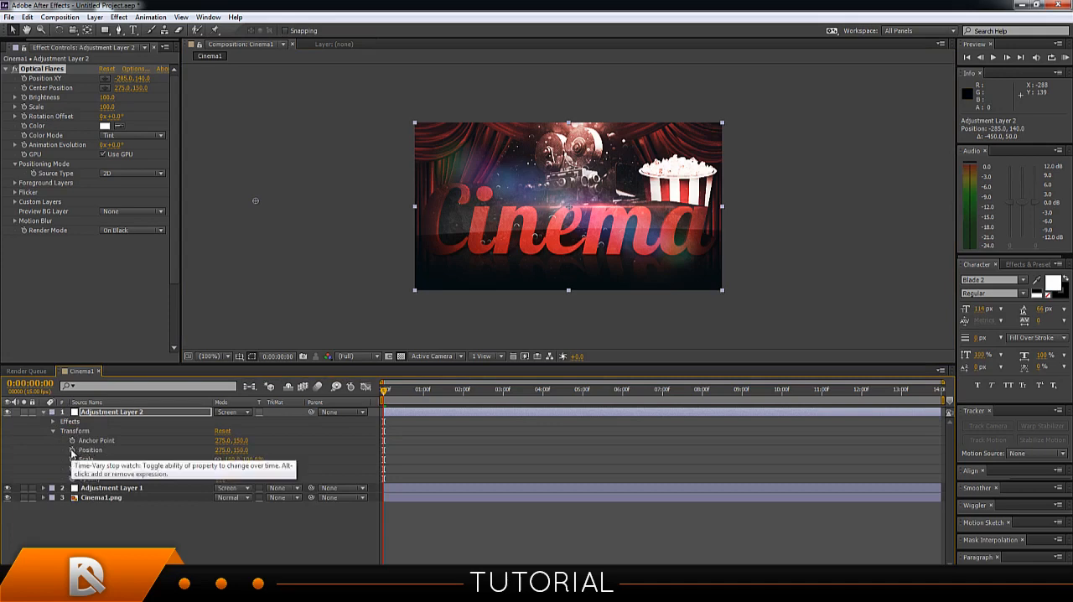
left_click(72, 450)
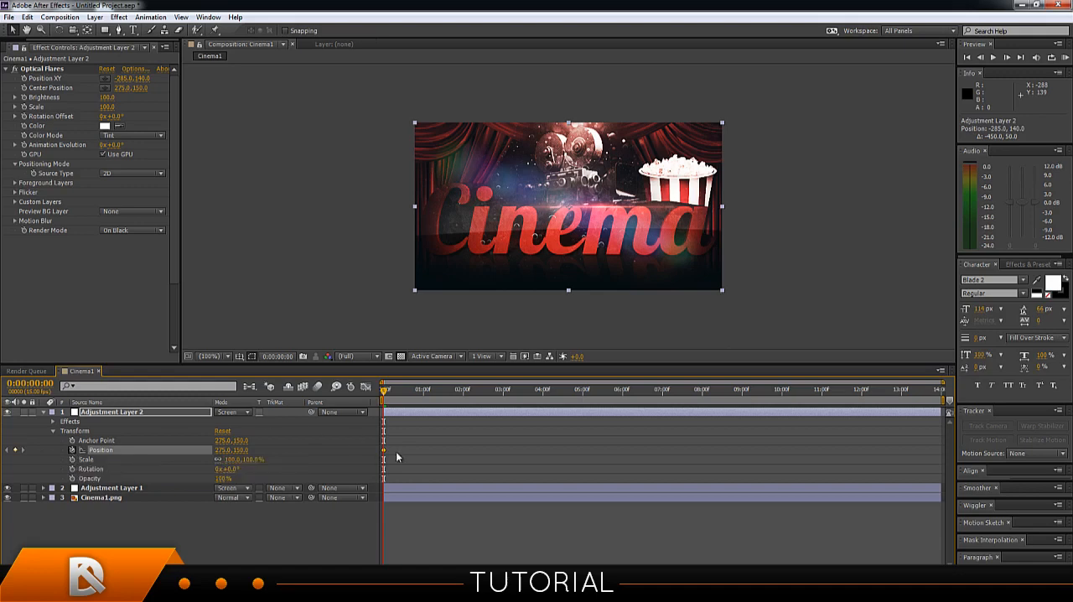
left_click(75, 431)
left_click(77, 421)
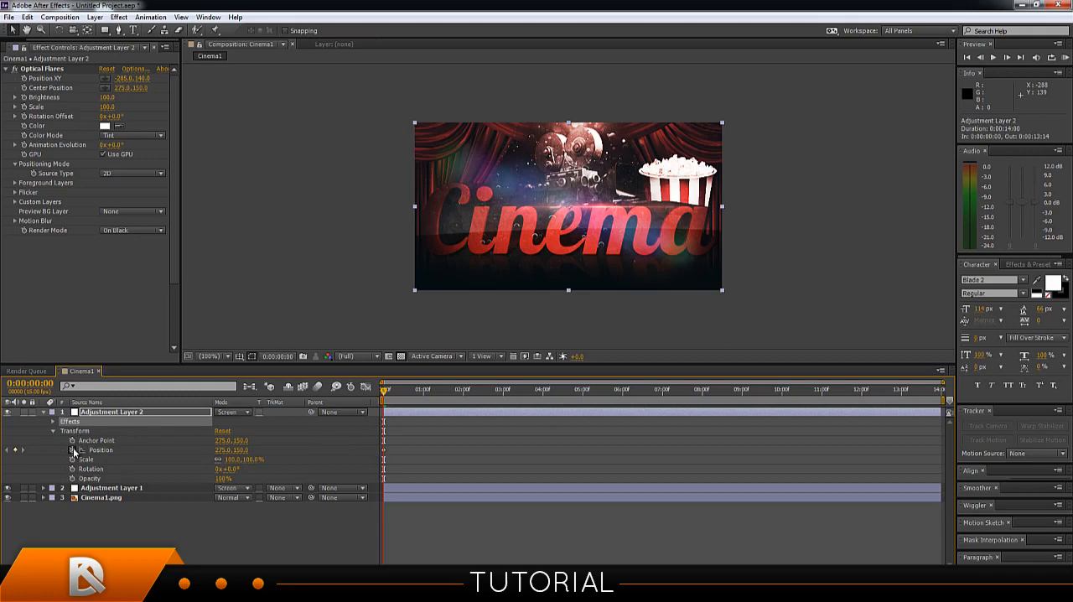
left_click(74, 450)
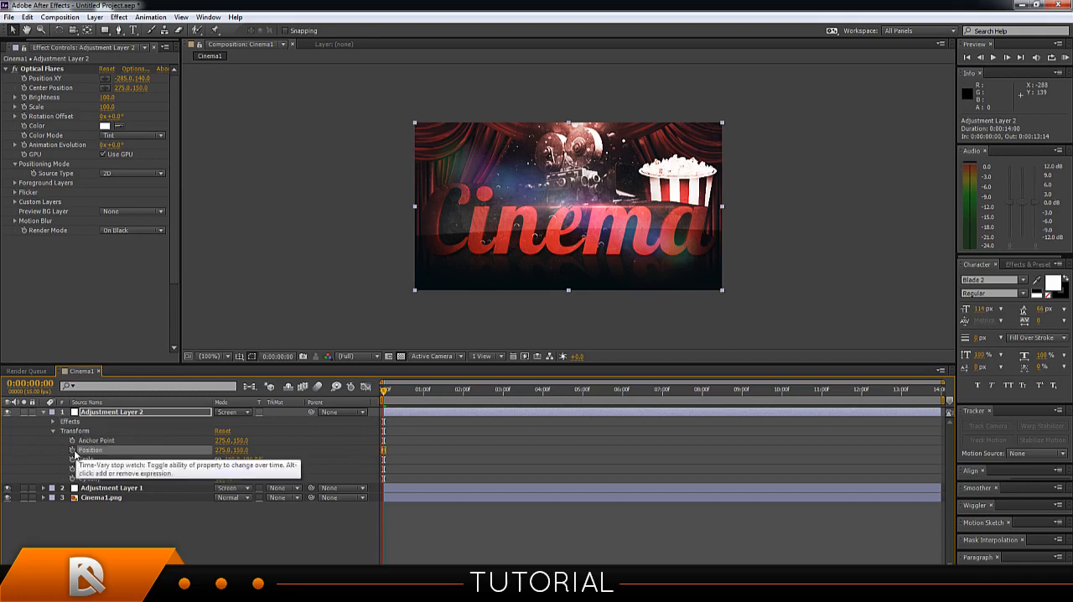
left_click(52, 431)
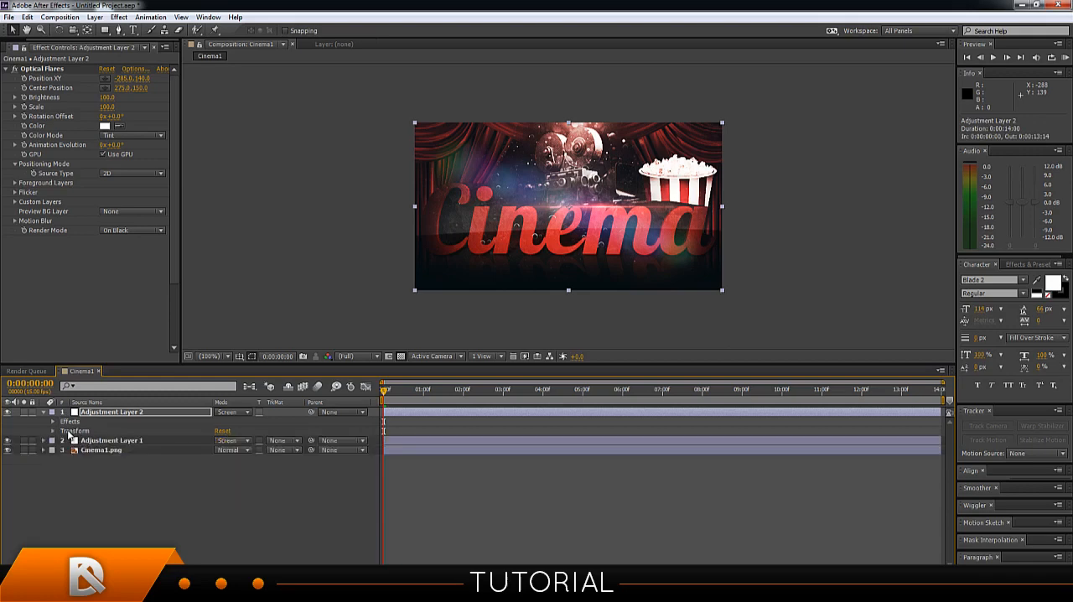
Keyframe the second flare's Position XY at the first frame, and move the flare to about 717, 189 at 0:00:05:00.
left_click(53, 422)
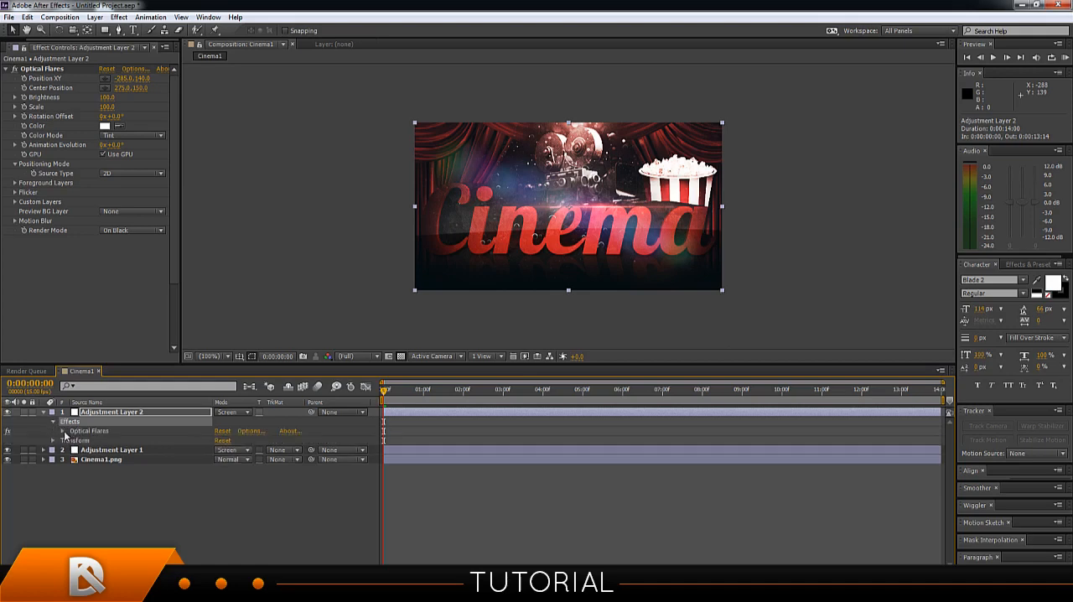
left_click(63, 431)
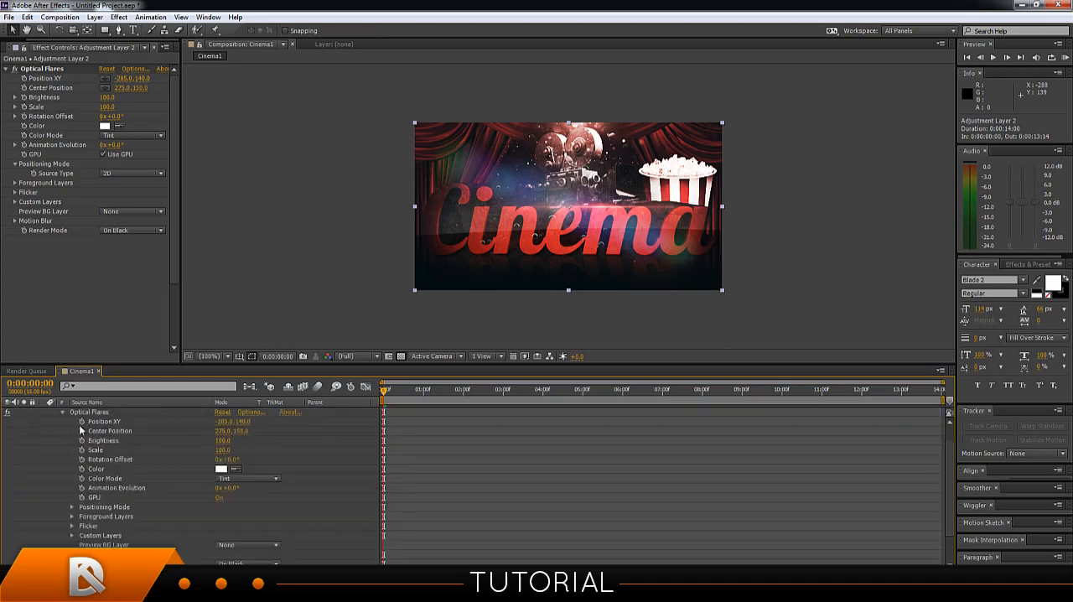
left_click(94, 422)
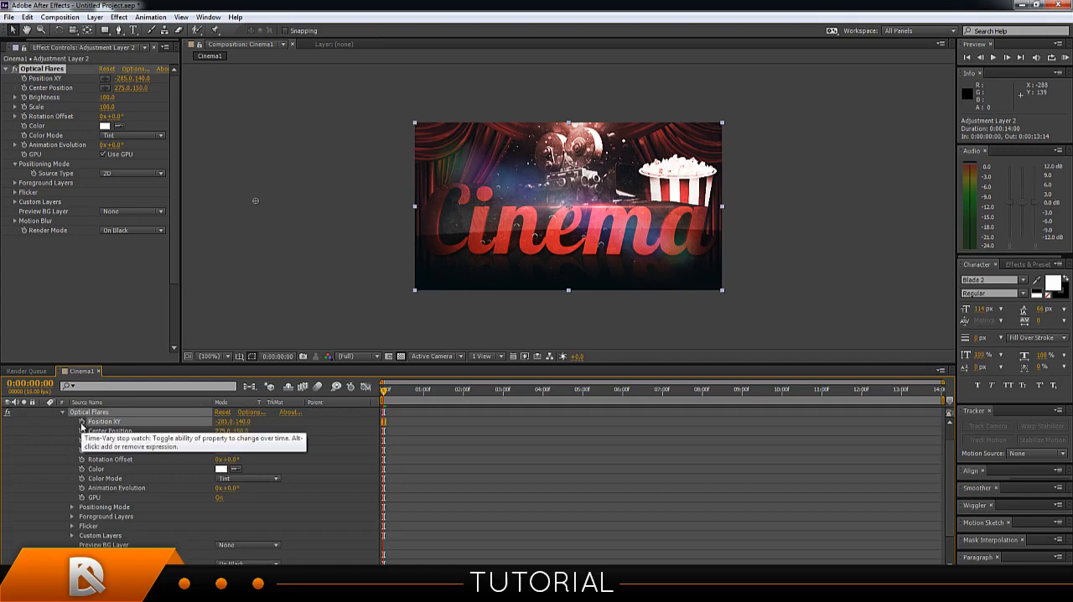
left_click(82, 423)
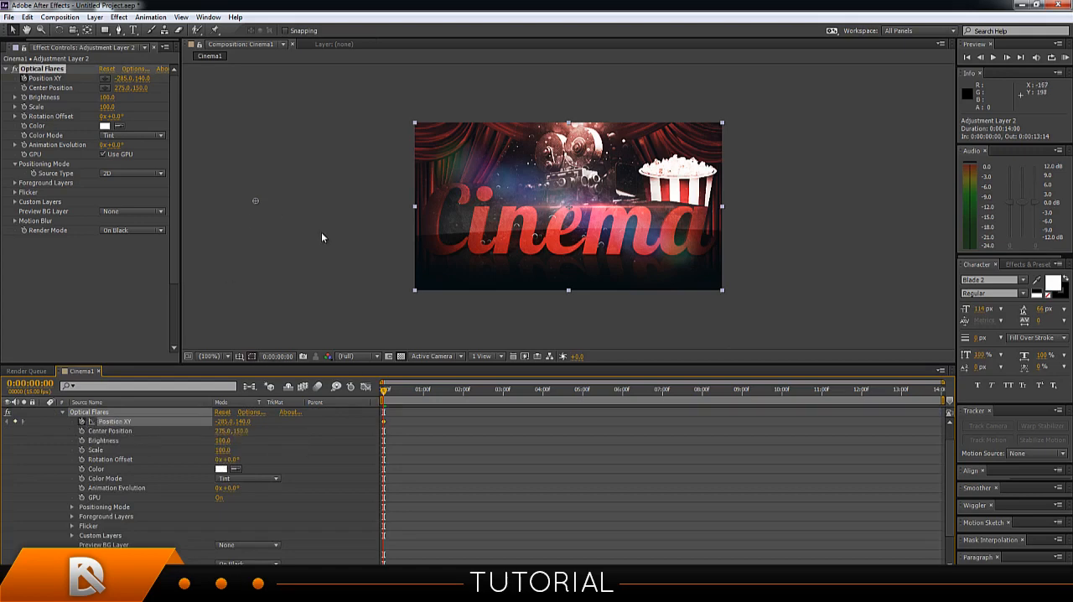
left_click_drag(384, 394, 585, 408)
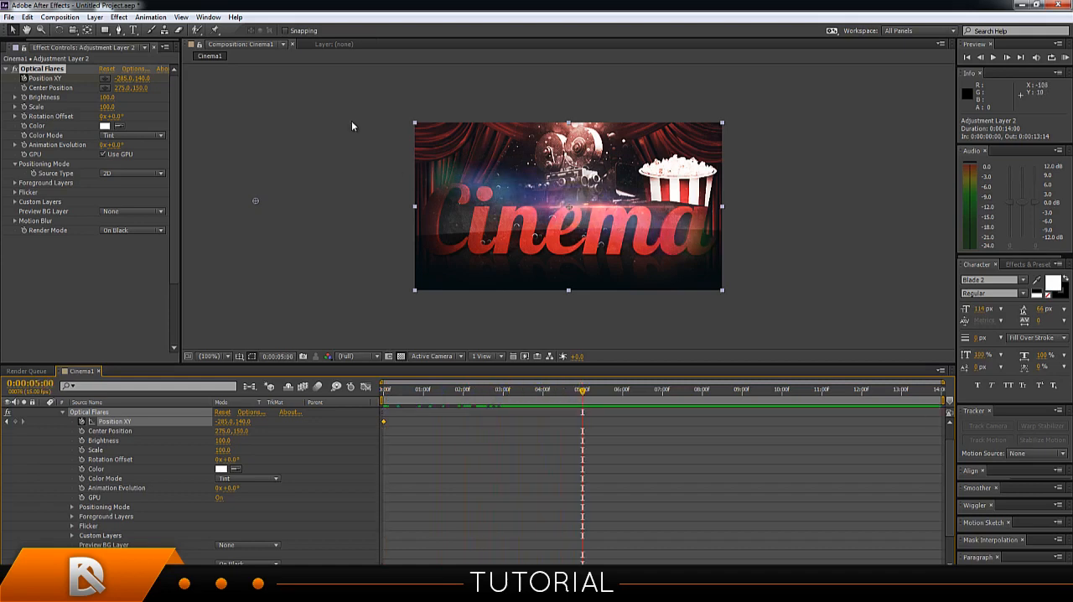
left_click_drag(253, 203, 804, 235)
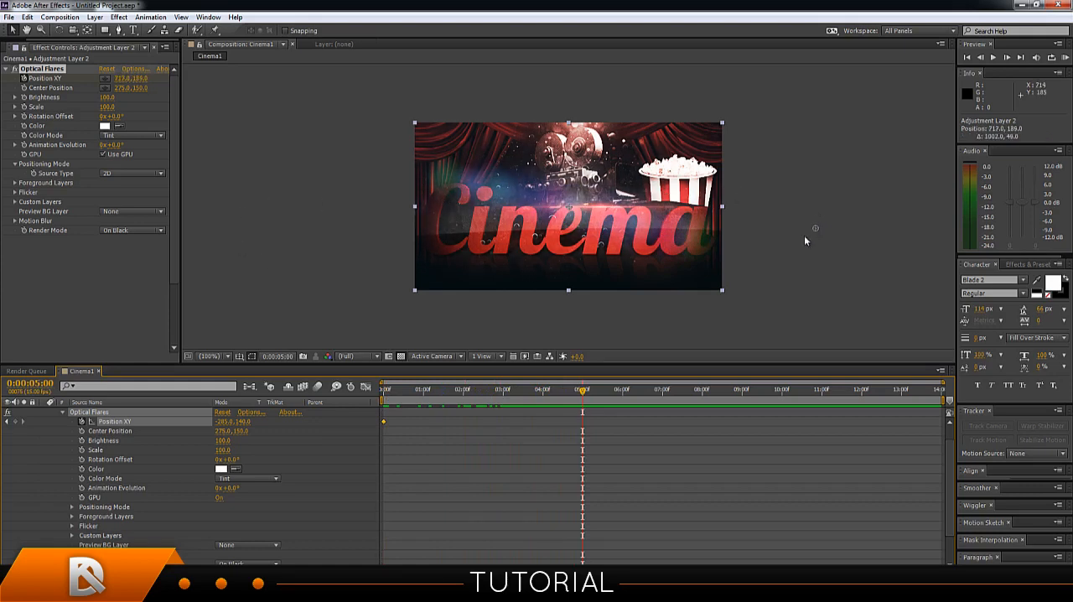
Preview the lens orbs' movement from the start and return to the first frame.
left_click_drag(582, 391, 354, 413)
key("space")
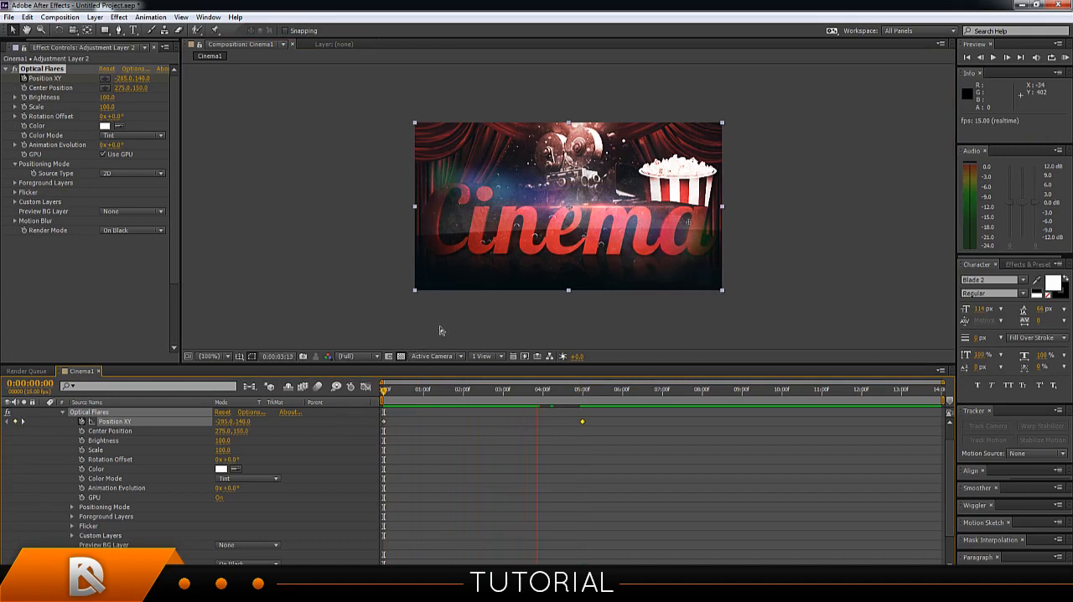
left_click(616, 390)
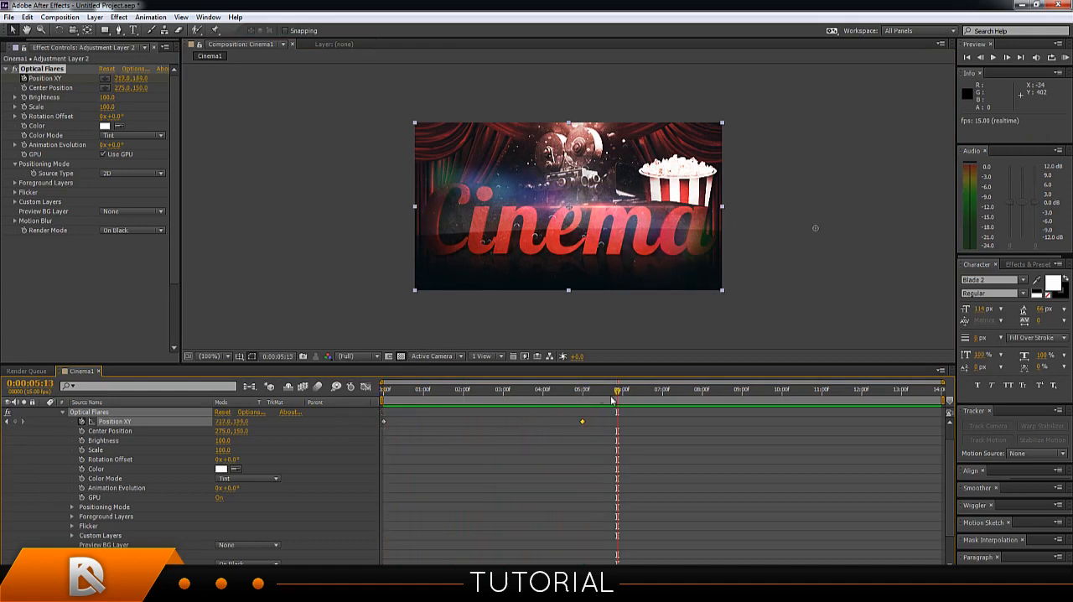
left_click_drag(617, 391, 353, 403)
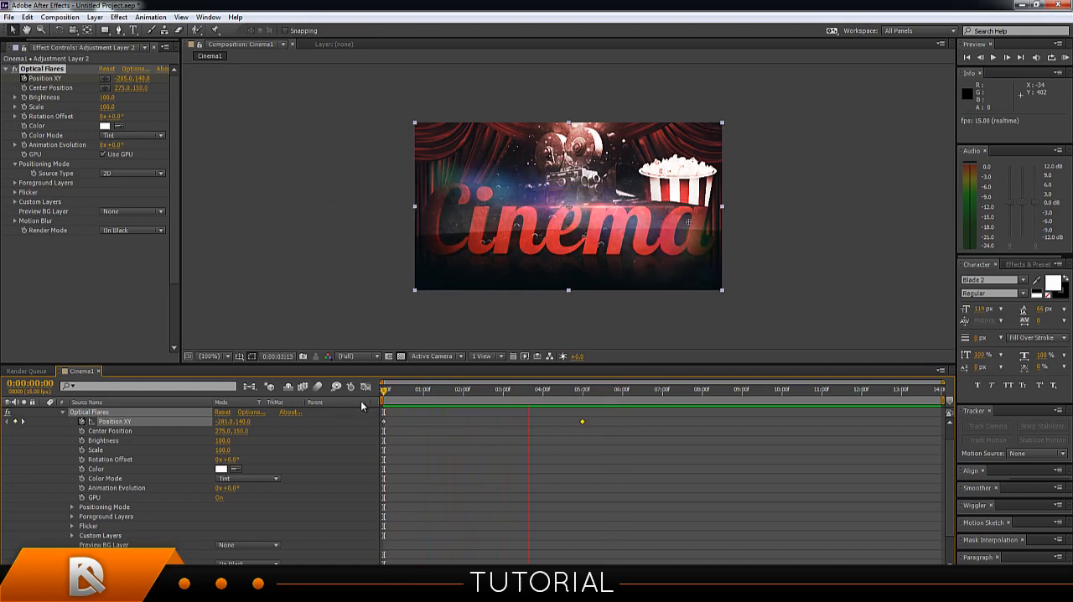
key("space")
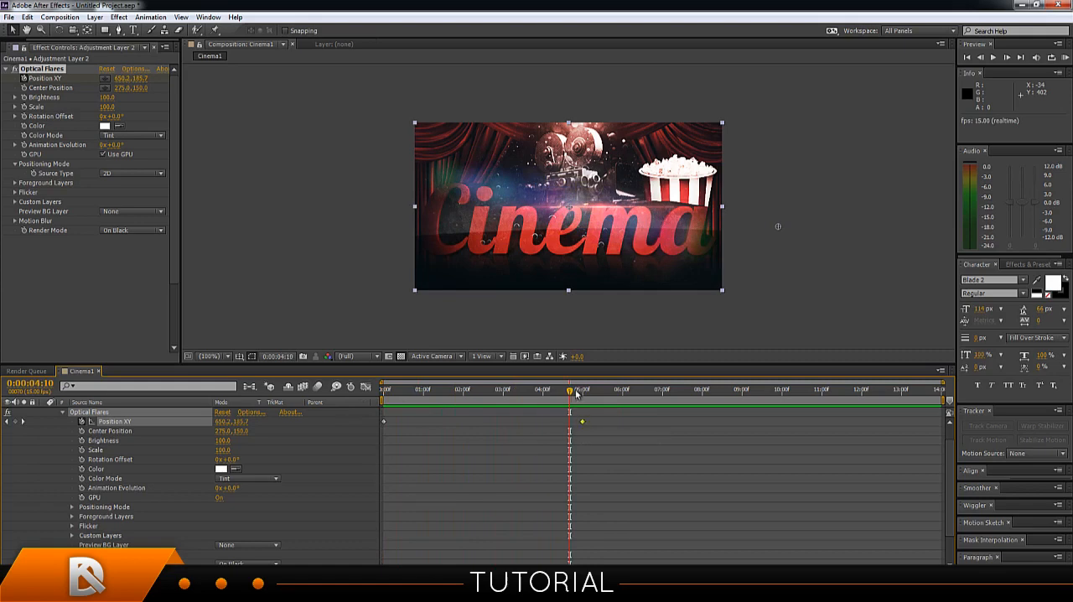
left_click_drag(571, 392, 32, 488)
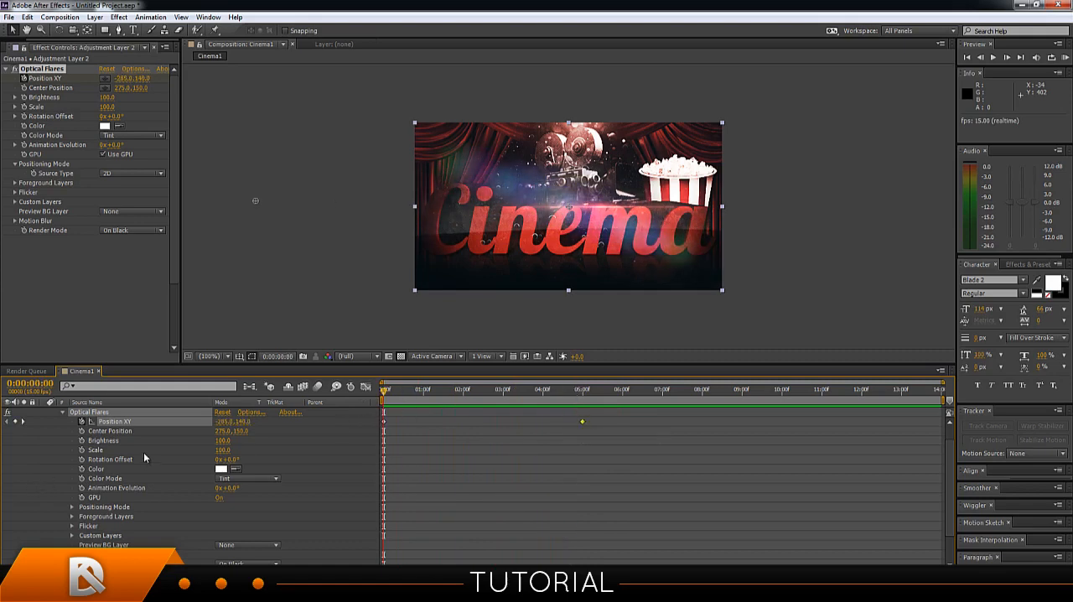
Set the second flare's Brightness to 170 and preview the animation from the first frame.
left_click_drag(222, 440, 236, 441)
left_click_drag(384, 393, 521, 389)
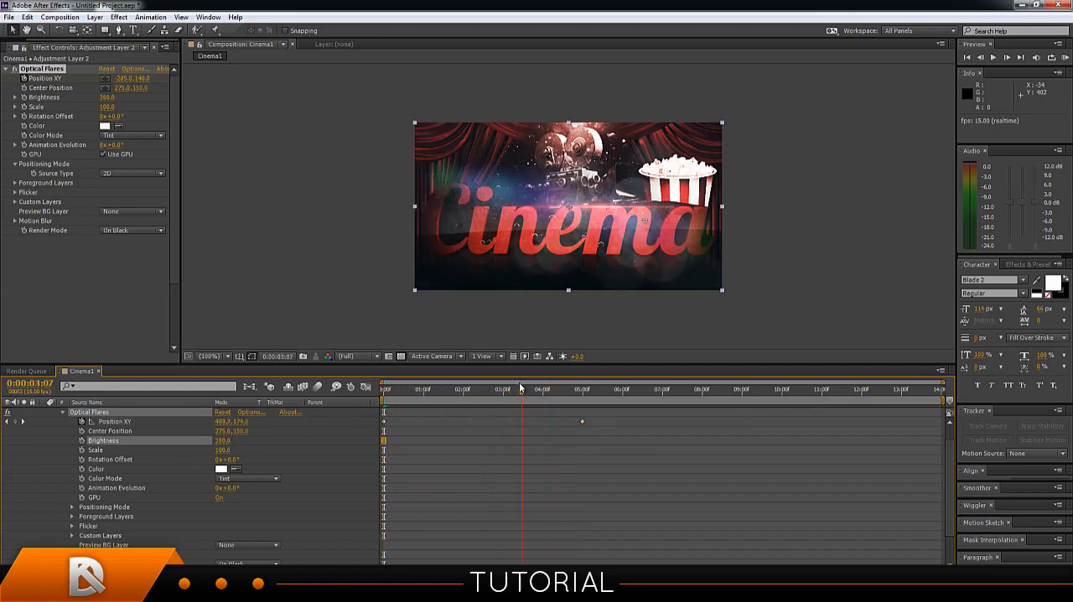
mouse_move(222, 440)
left_mouse_down()
mouse_move(212, 440)
mouse_move(221, 440)
left_mouse_up()
left_click_drag(521, 392, 368, 408)
key("space")
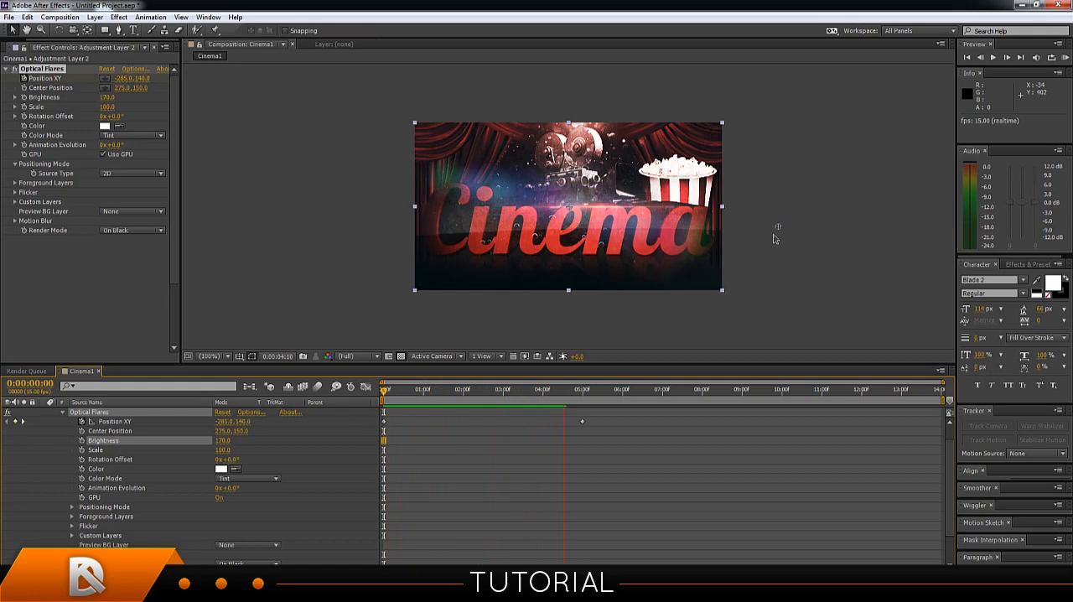
key("space")
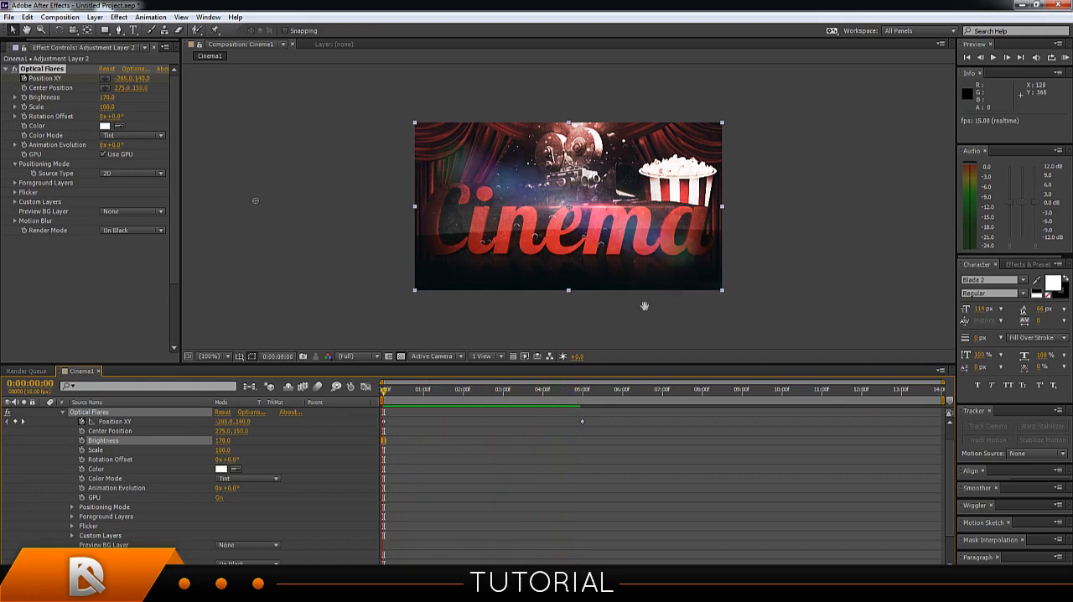
Preview the two-flare animation, and collapse Adjustment Layer 2's properties in the timeline.
key("space")
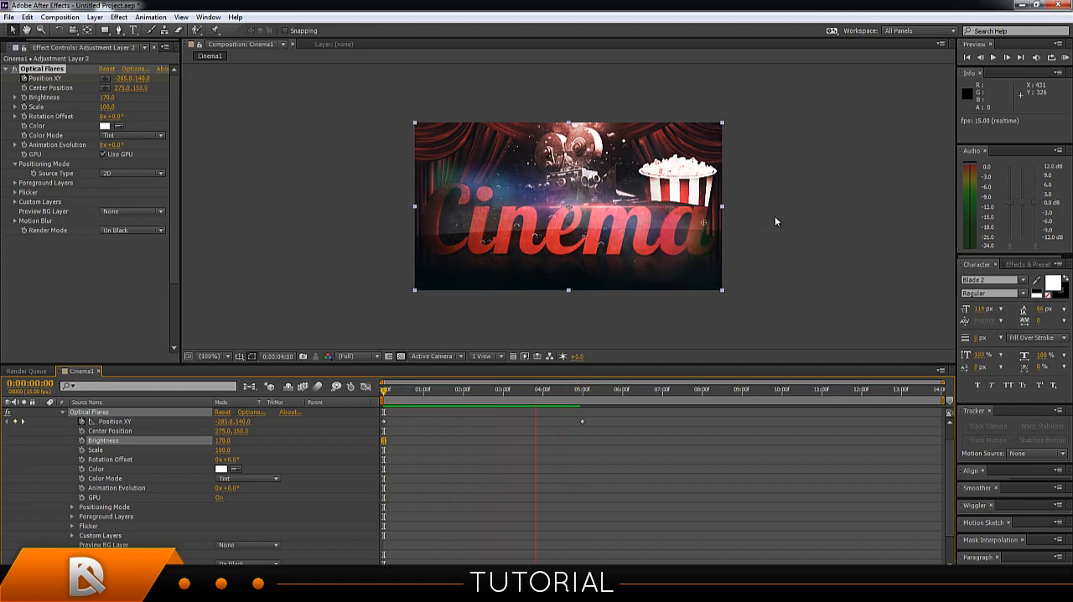
key("space")
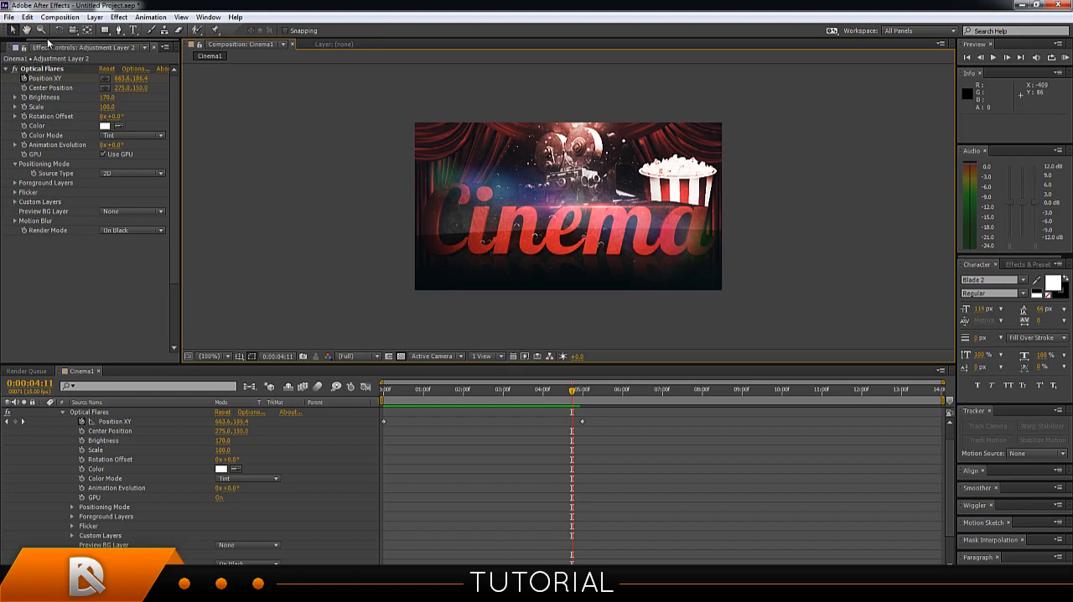
left_click_drag(27, 40, 12, 42)
left_click(15, 46)
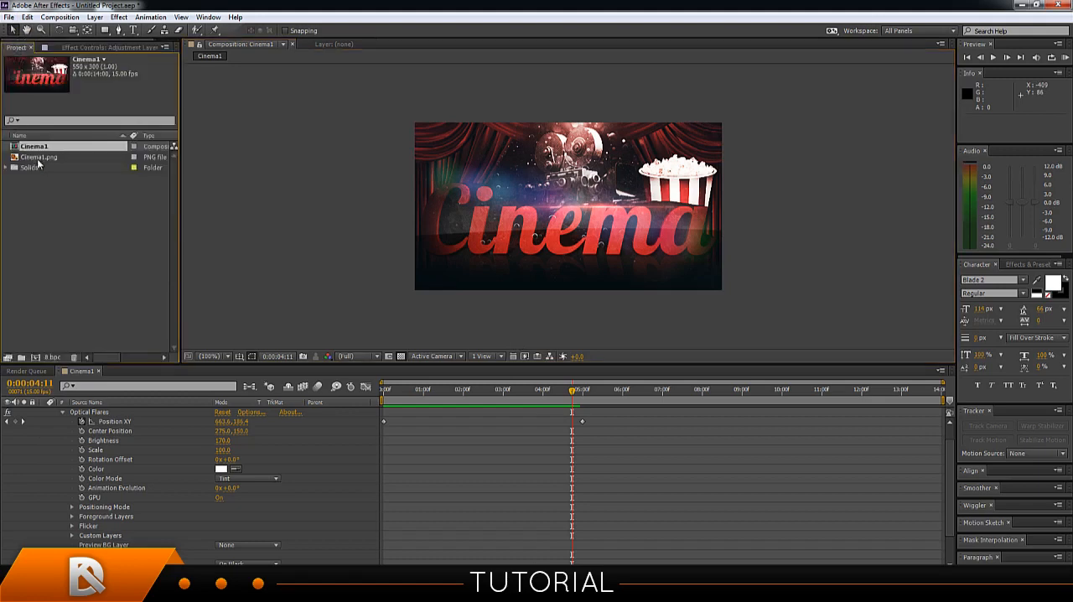
left_click(62, 412)
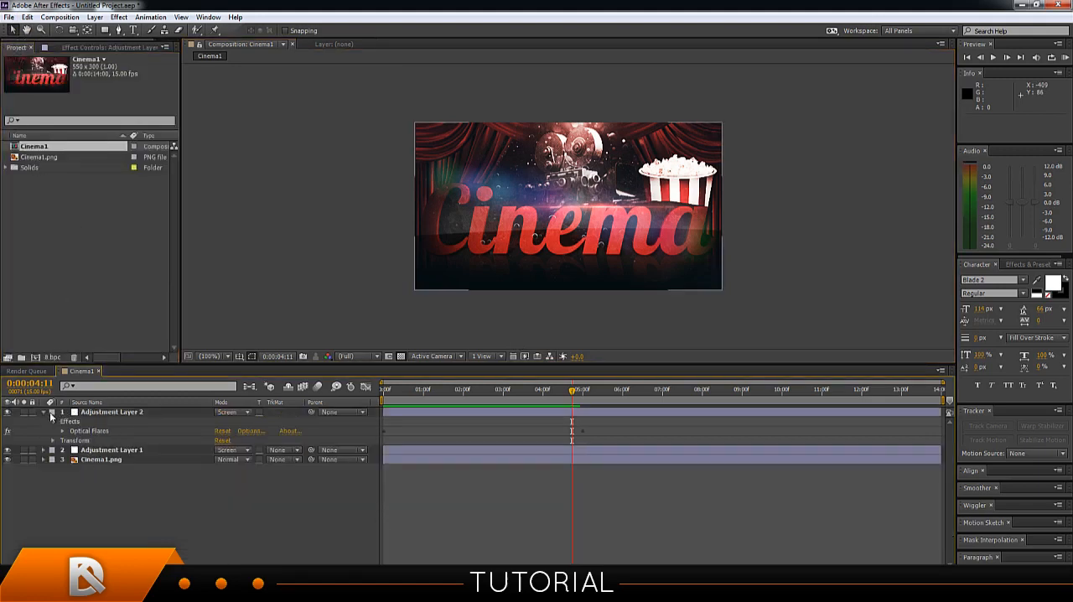
left_click(50, 412)
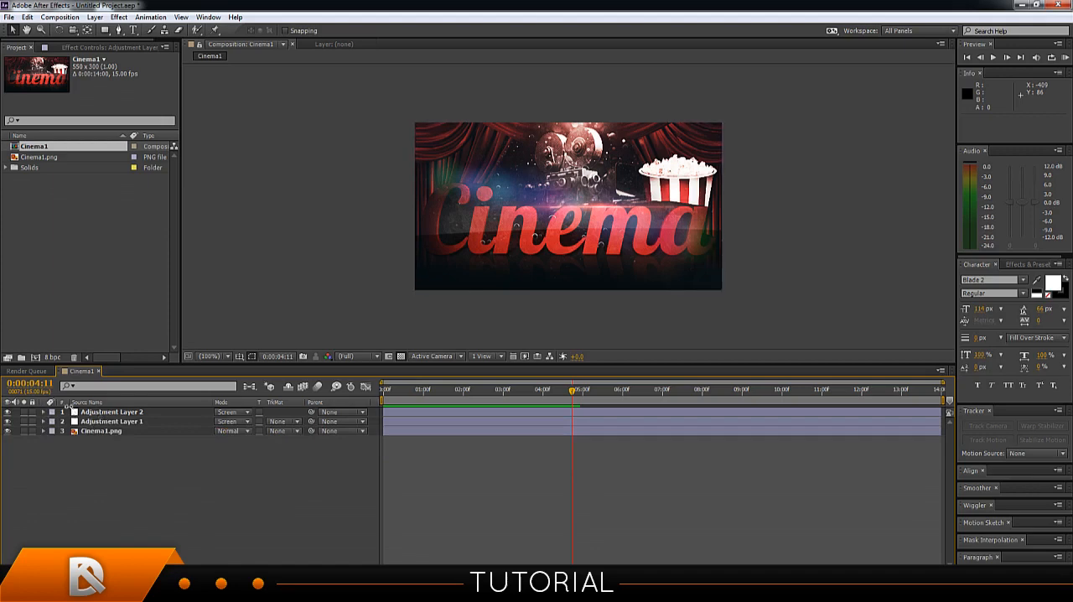
left_click(86, 442)
Add the Cinema1 composition to the render queue.
right_click(101, 149)
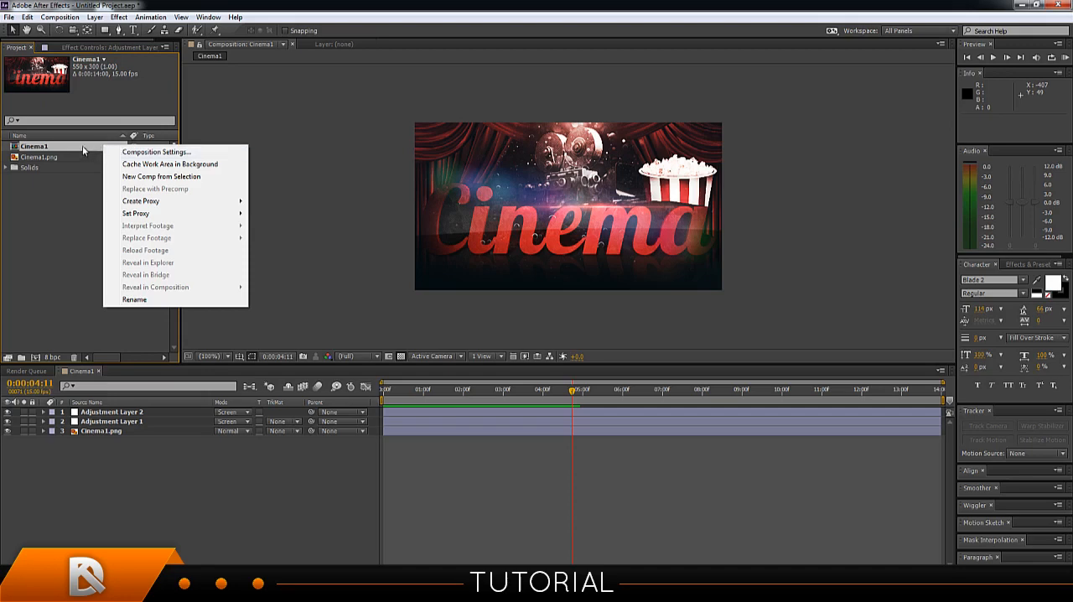
left_click(83, 149)
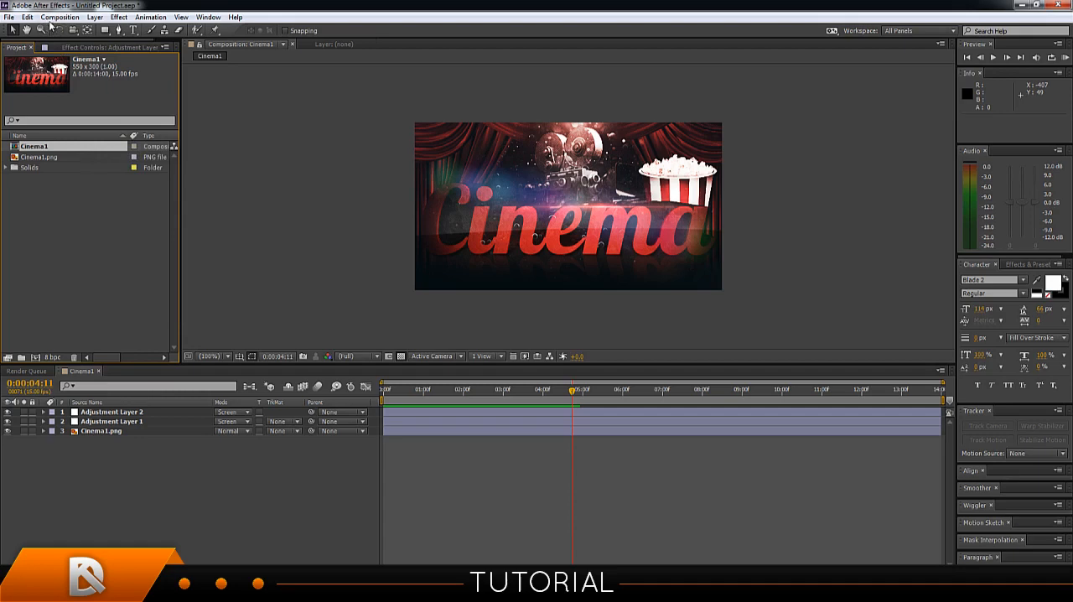
left_click(59, 17)
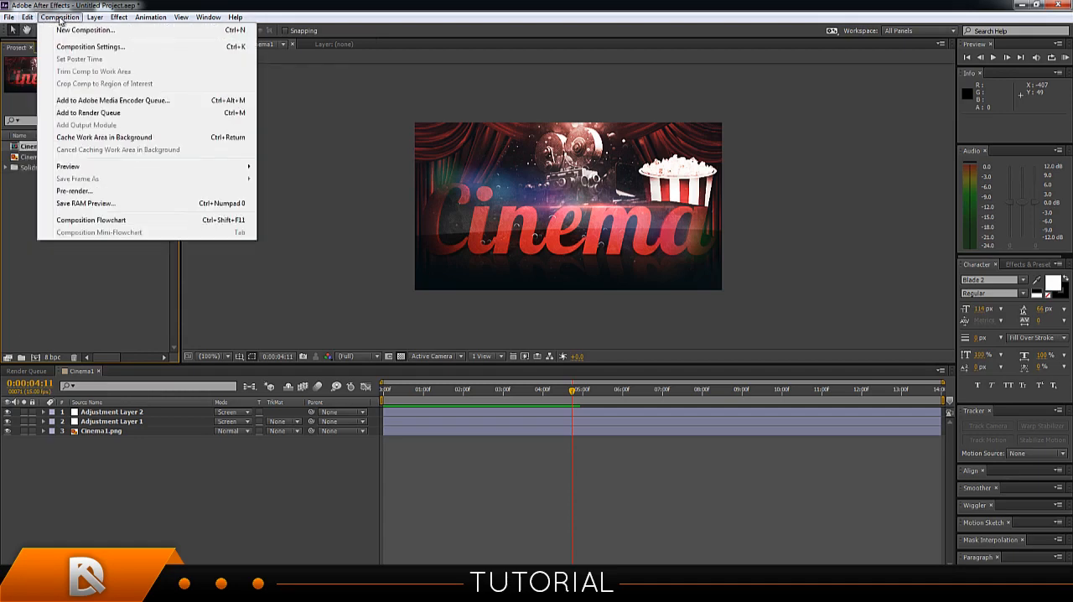
left_click(91, 113)
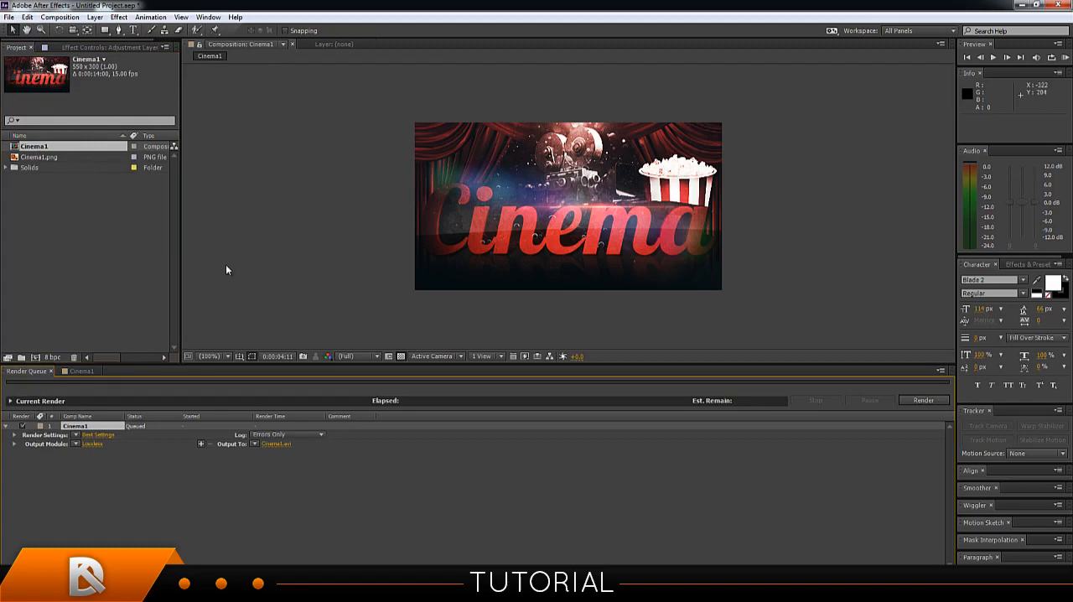
Set the output module's format to QuickTime and render Cinema1 to Cinema1.mov.
left_click(90, 443)
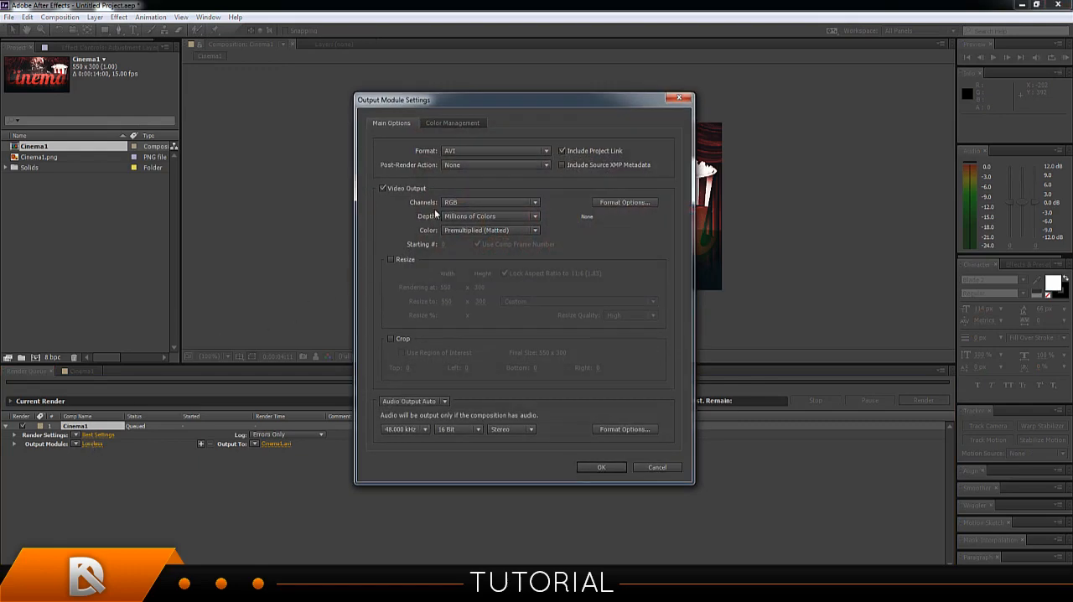
left_click(461, 152)
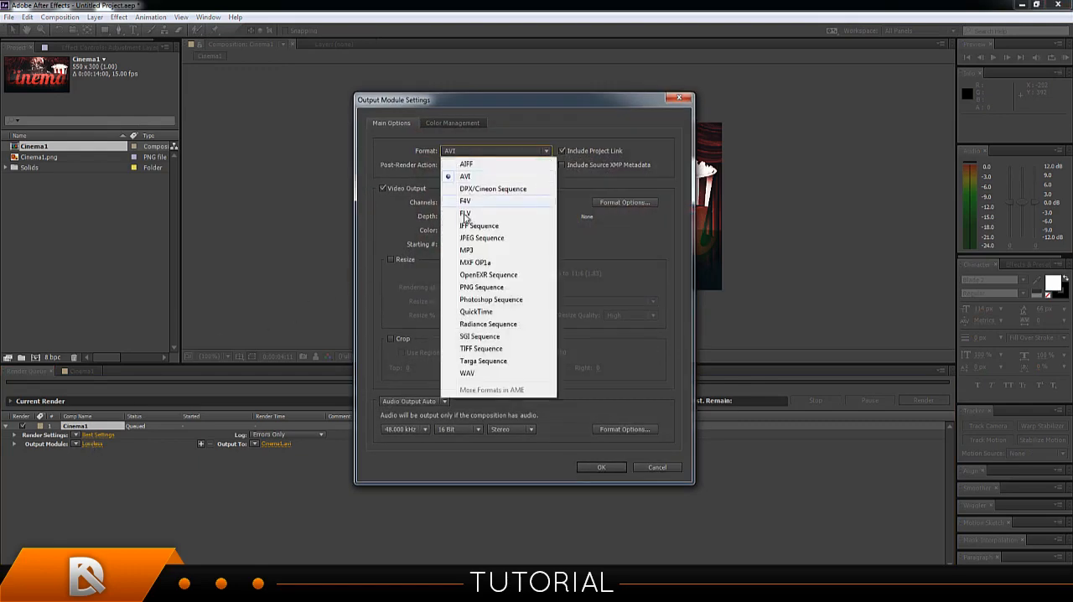
left_click(484, 312)
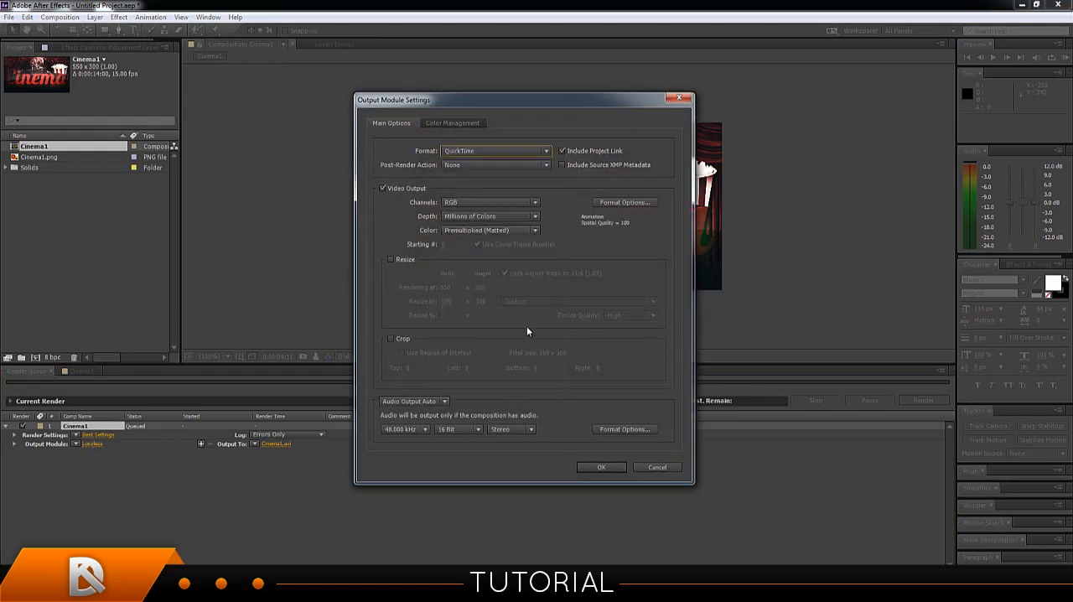
left_click(602, 469)
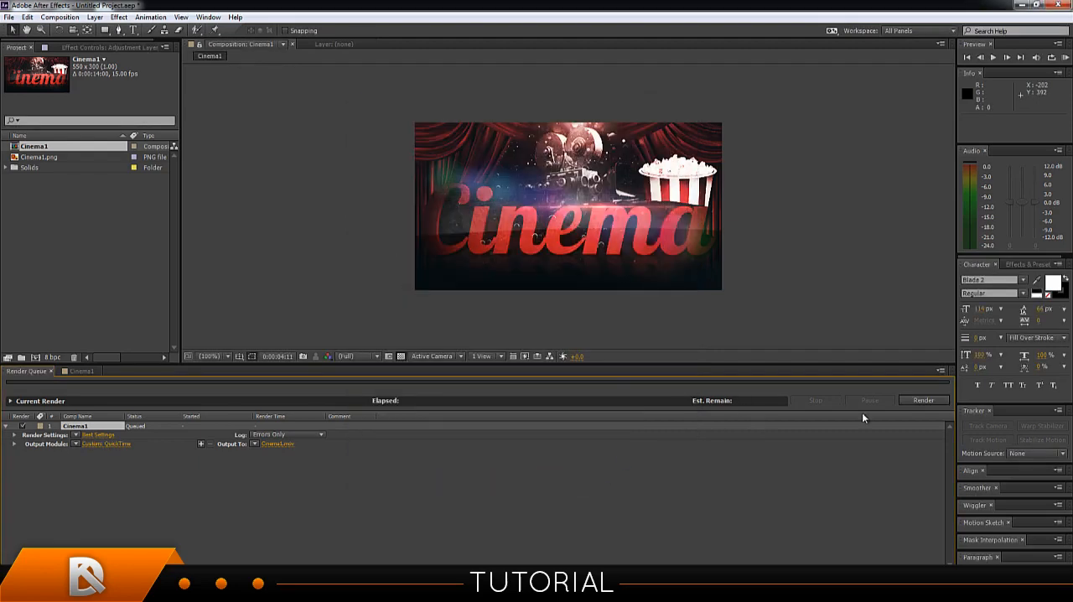
left_click(923, 400)
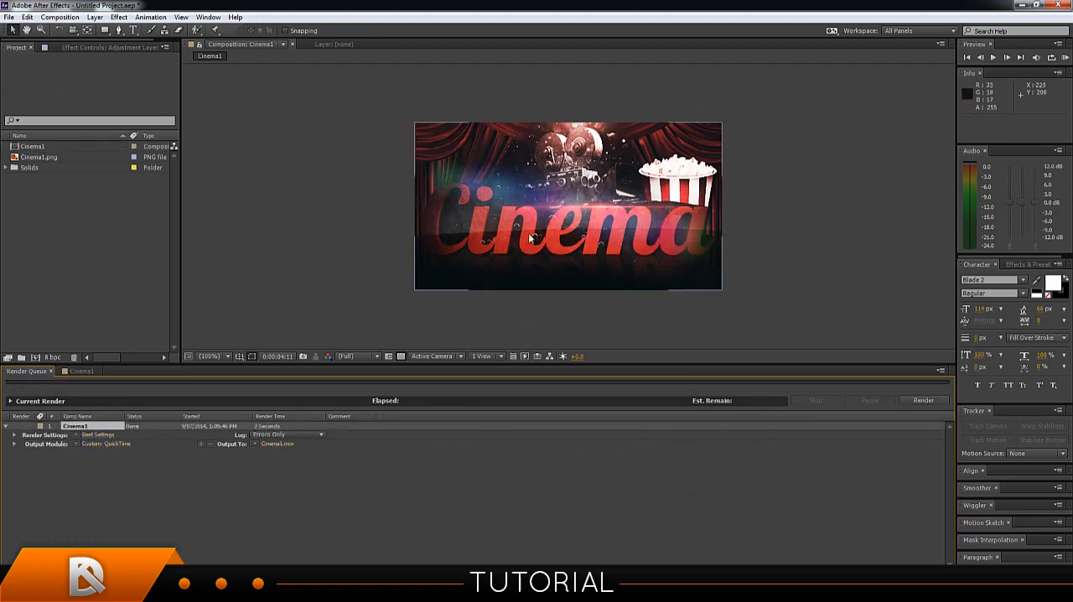
Minimize After Effects, locate the rendered Cinema1.mov on the desktop, and switch to Photoshop in a smaller window.
left_click(1021, 6)
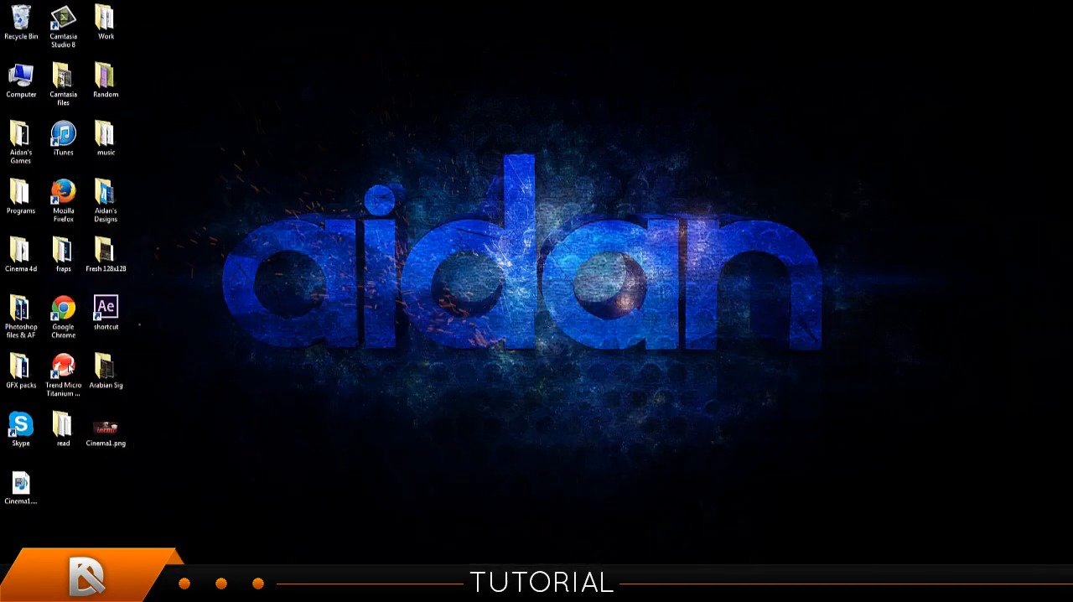
left_click(20, 486)
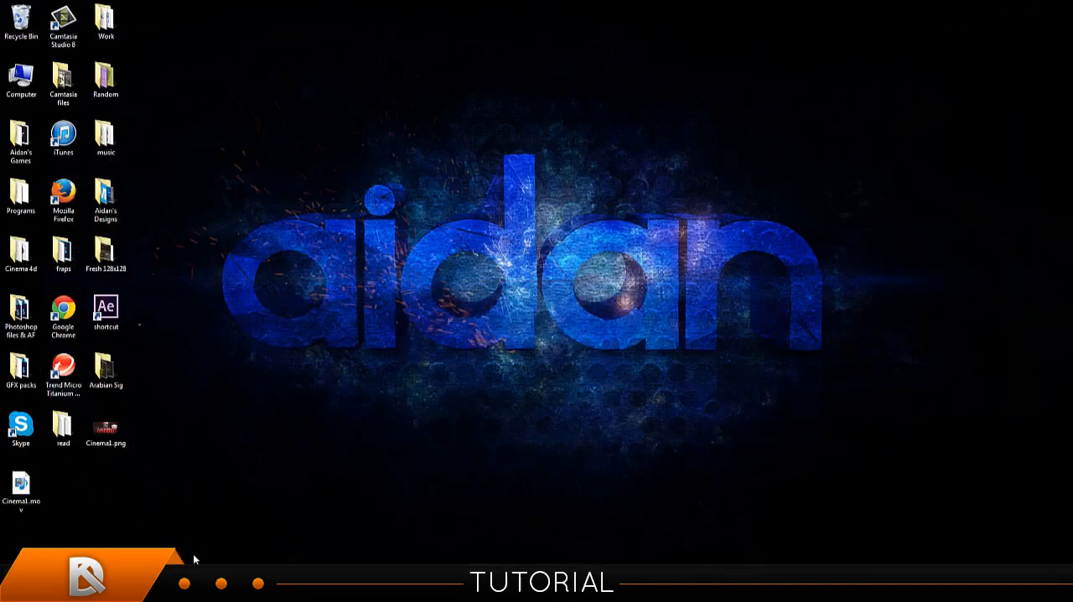
mouse_move(188, 586)
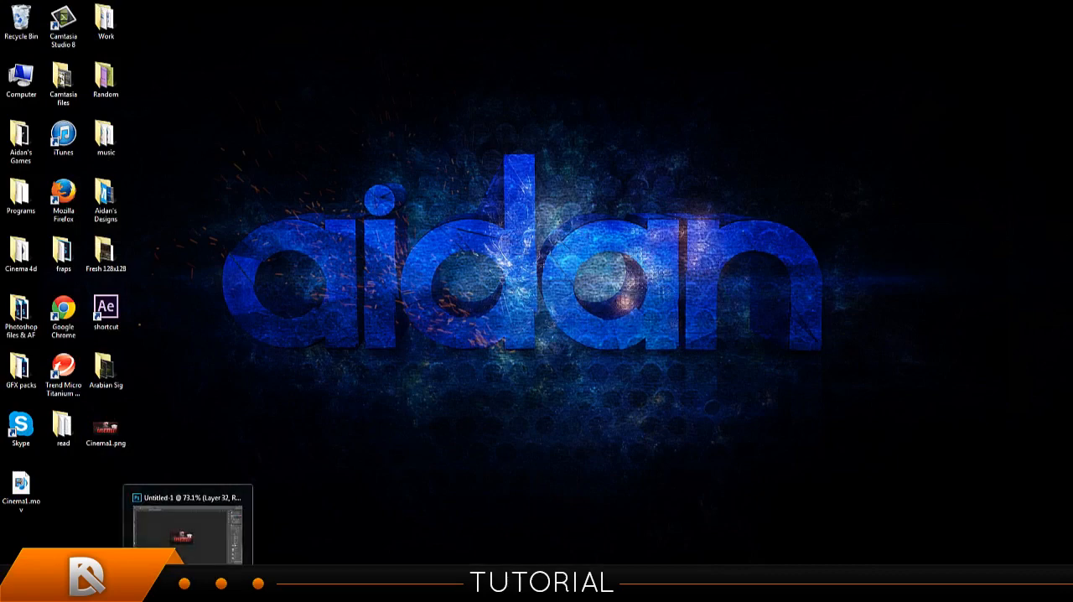
left_click(188, 524)
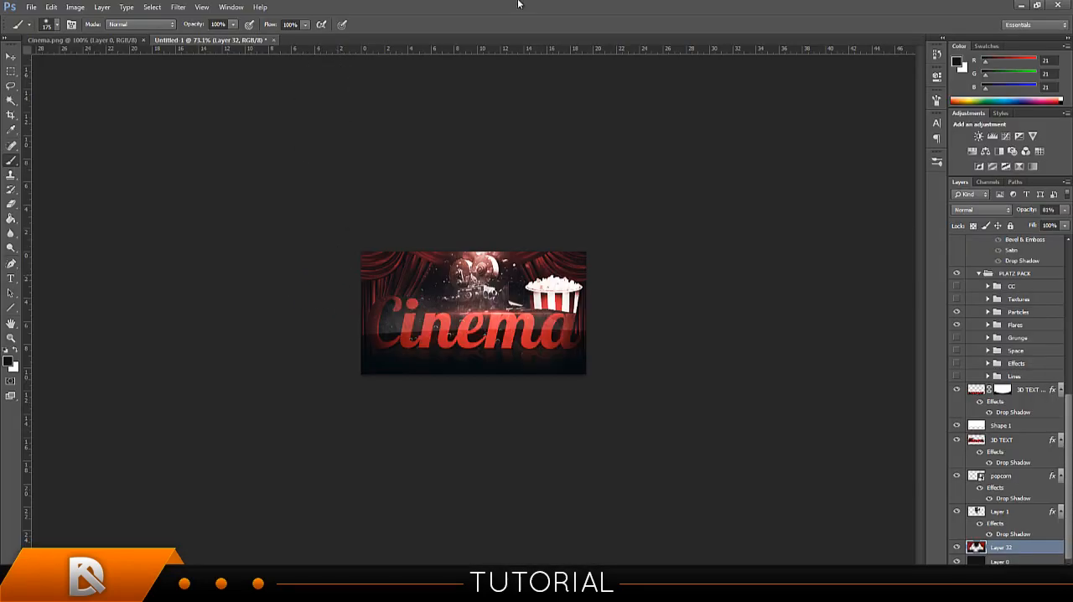
left_click_drag(383, 6, 567, 60)
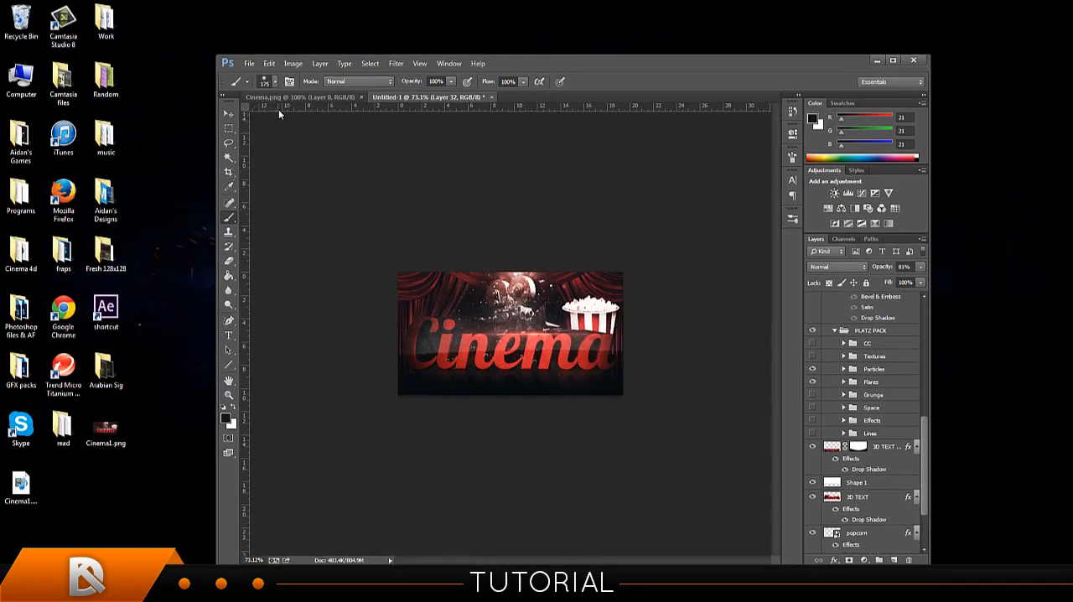
Close the Untitled-1 document, saving it to the Desktop as the Photoshop file "Cinema sig" with Maximize Compatibility on.
left_click(492, 97)
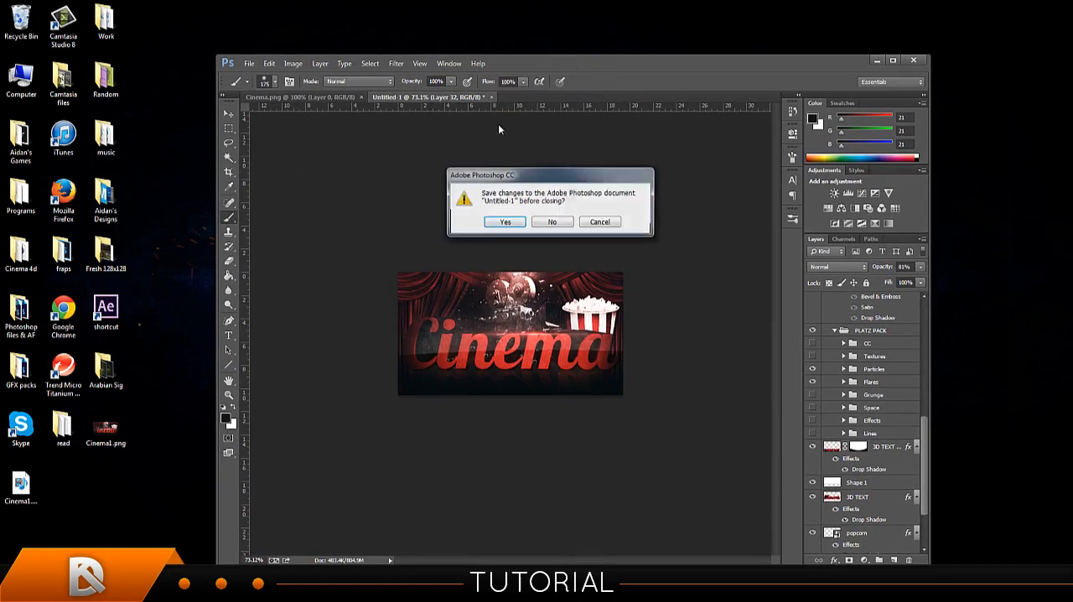
left_click(506, 223)
type("Cinema ")
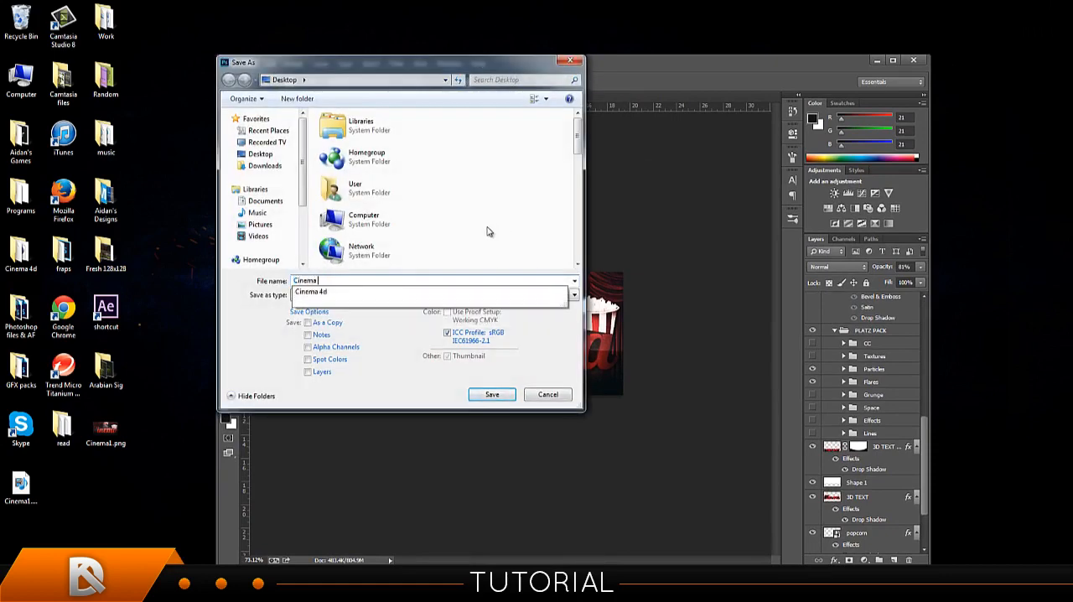
type("sig")
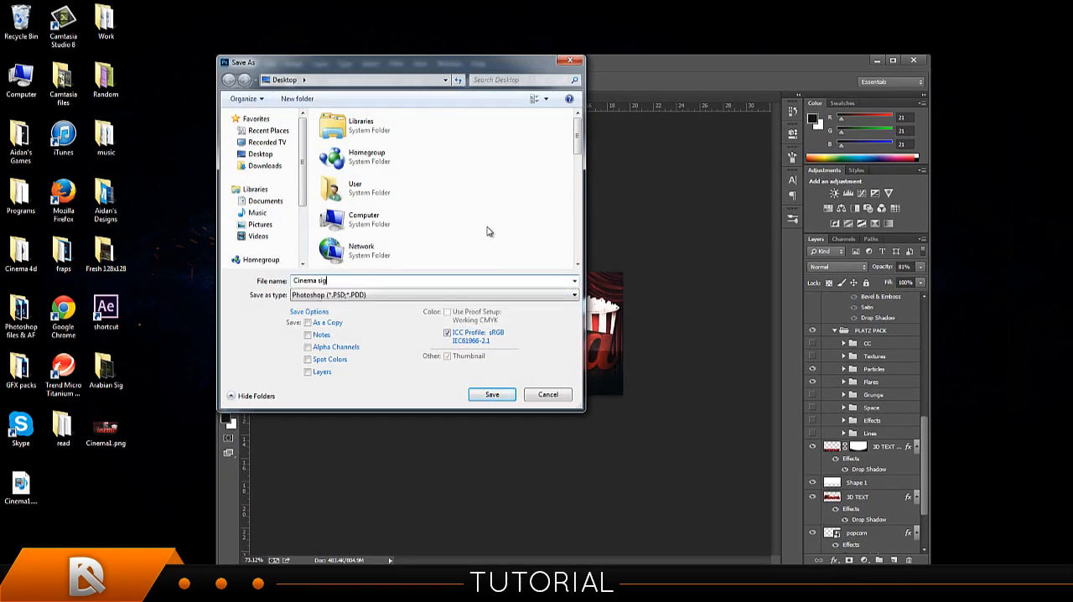
left_click(503, 396)
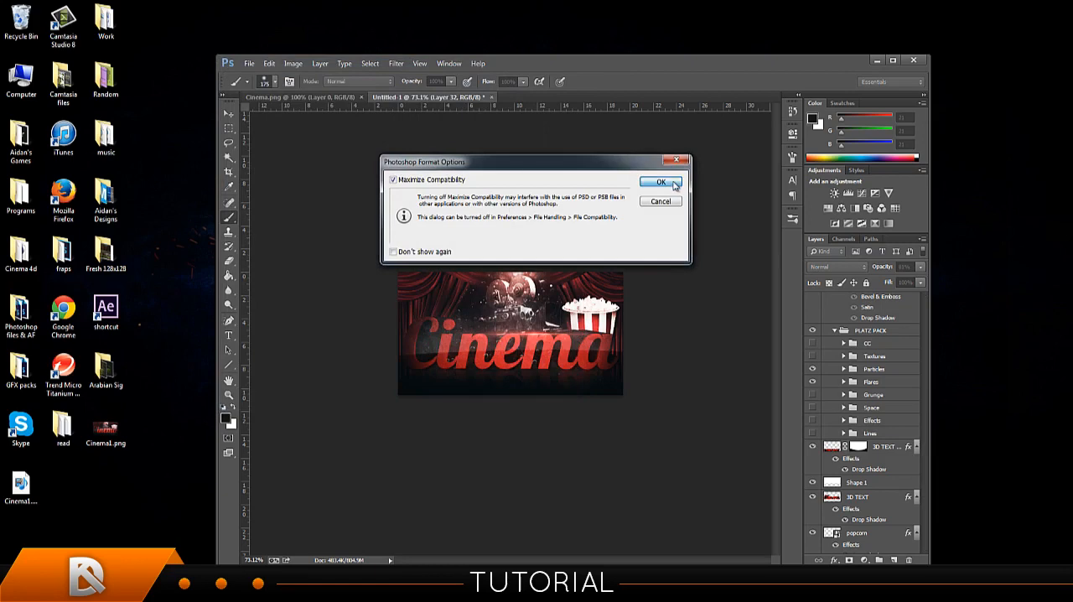
left_click(661, 183)
left_click(549, 227)
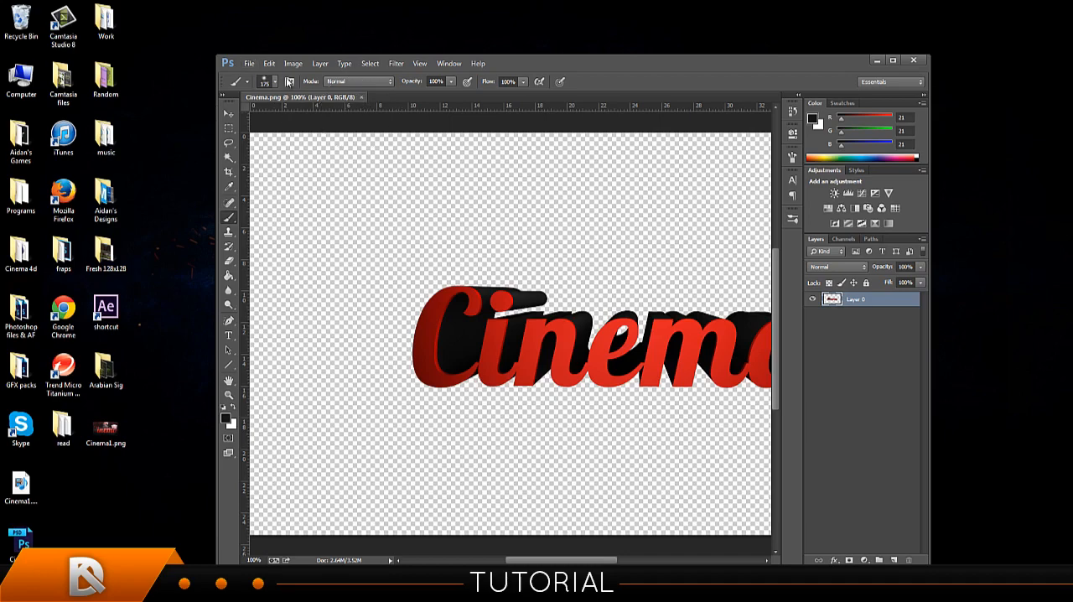
Open Cinema1.mov from the Desktop as a video document and dismiss the timeline tip.
left_click(249, 64)
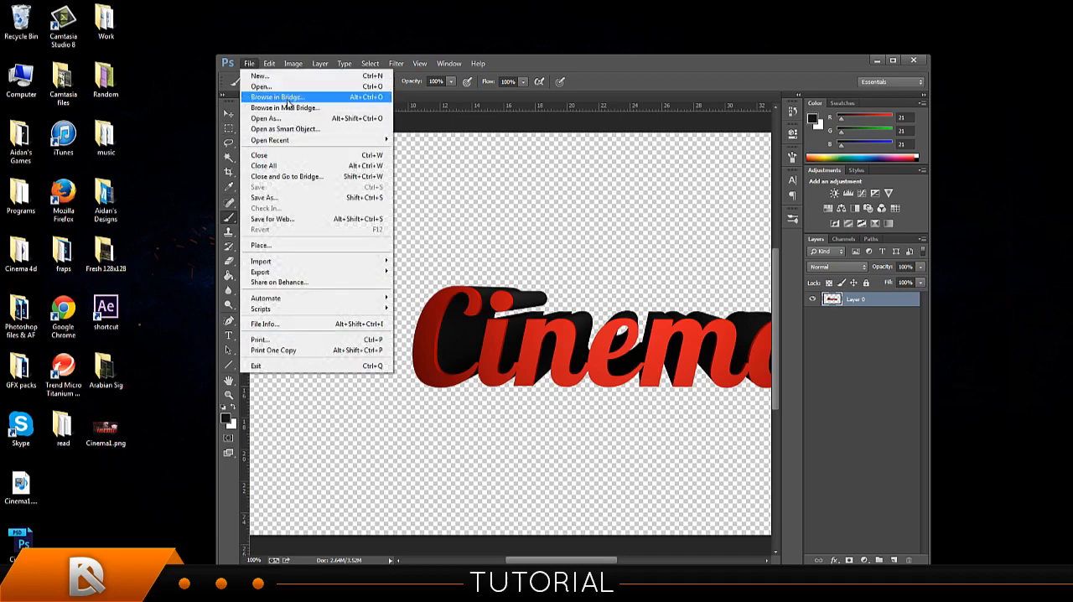
left_click(260, 87)
left_click_drag(578, 134, 575, 284)
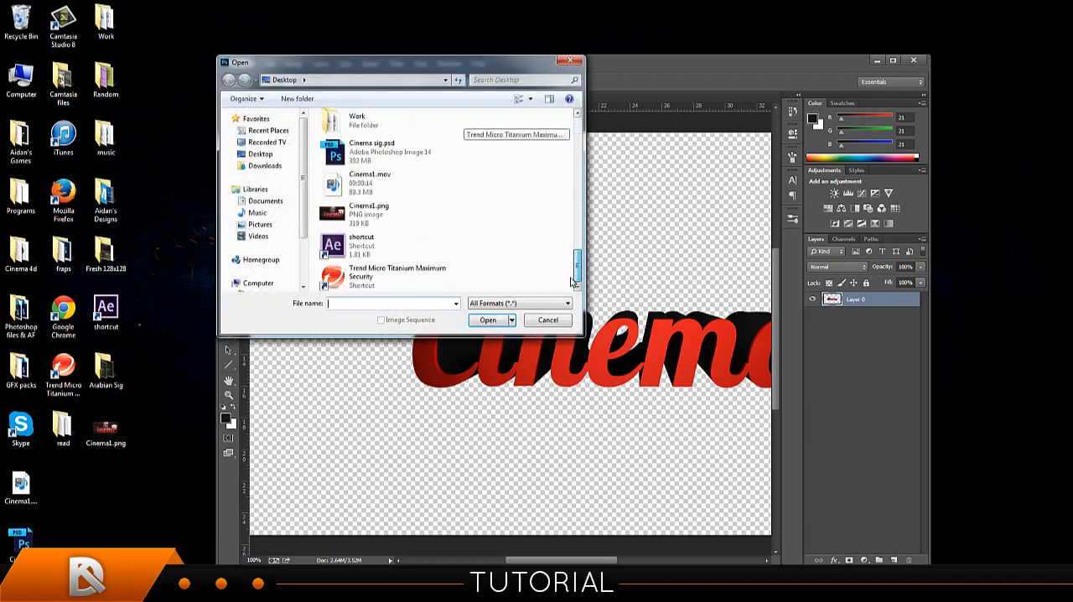
left_click(346, 183)
left_click(490, 320)
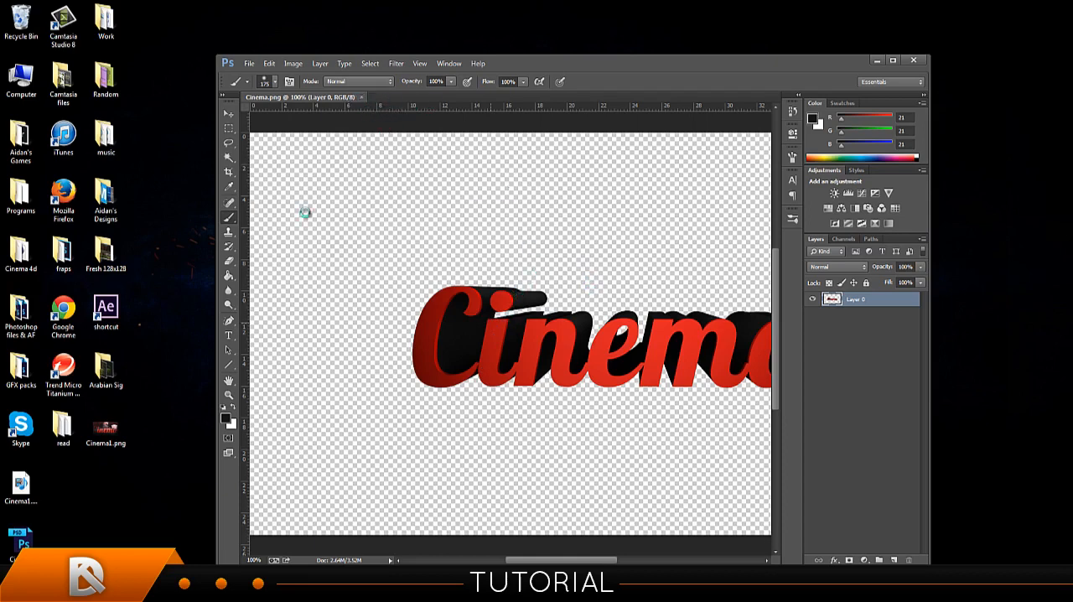
left_click_drag(26, 525, 69, 496)
left_click(126, 505)
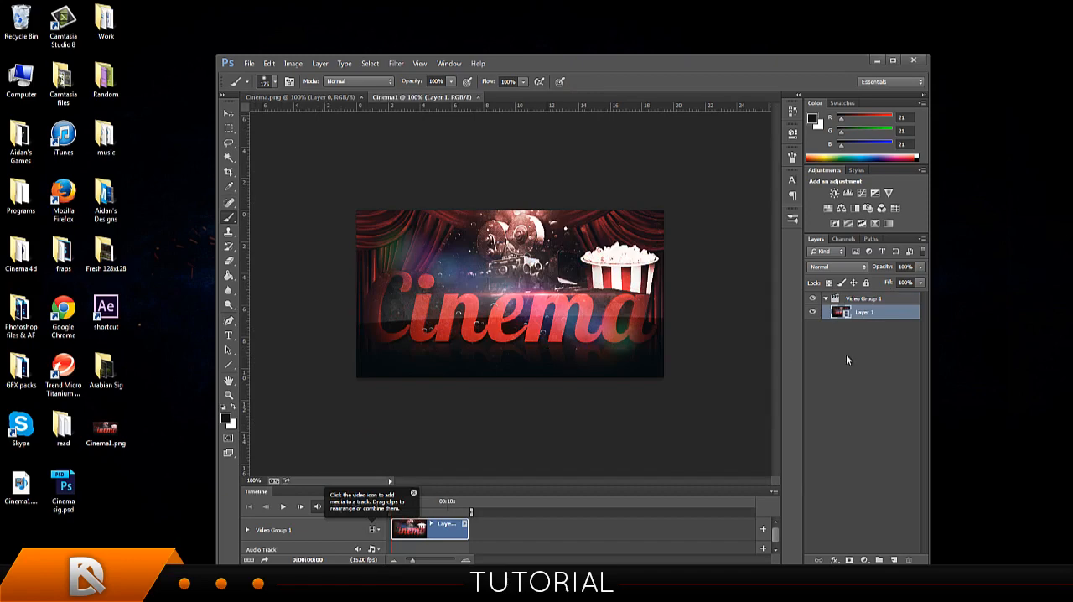
left_click(413, 493)
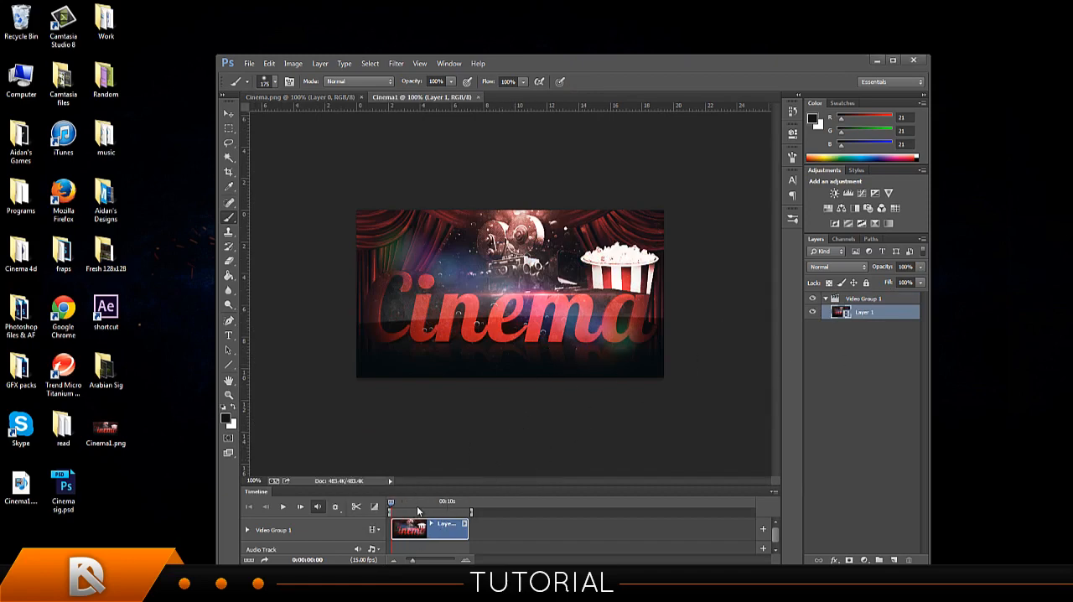
Quit Photoshop without saving Cinema1, and relaunch it with no documents open.
left_click(913, 60)
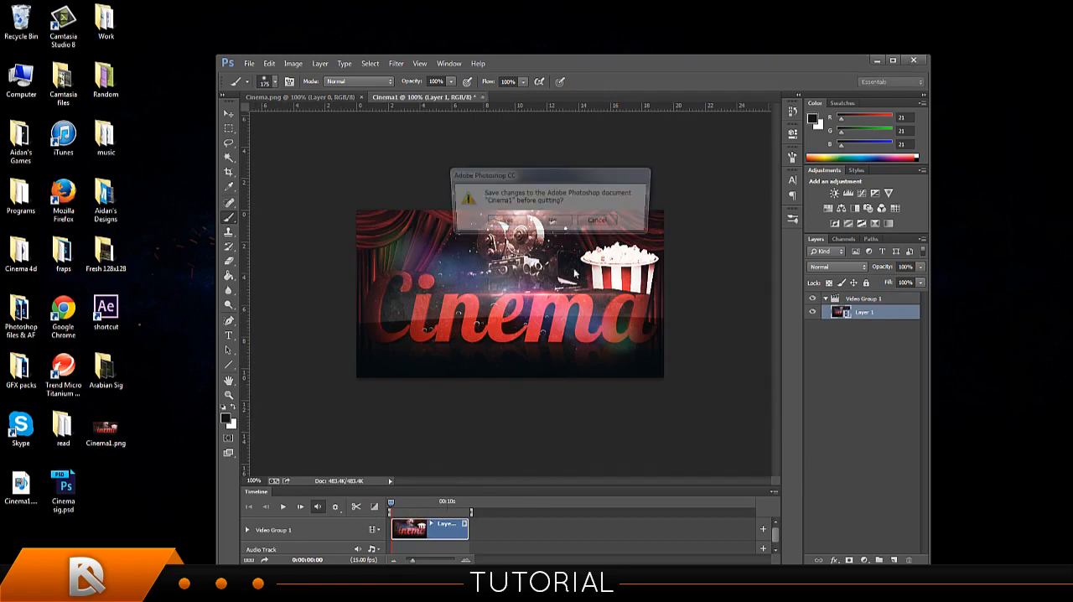
left_click(551, 222)
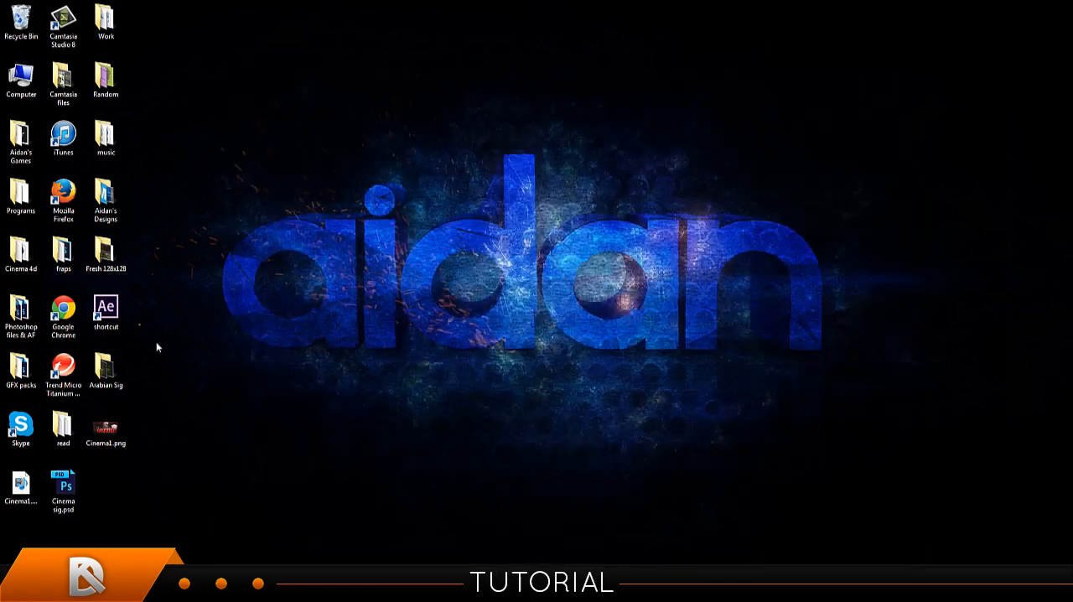
key("super")
left_click(48, 285)
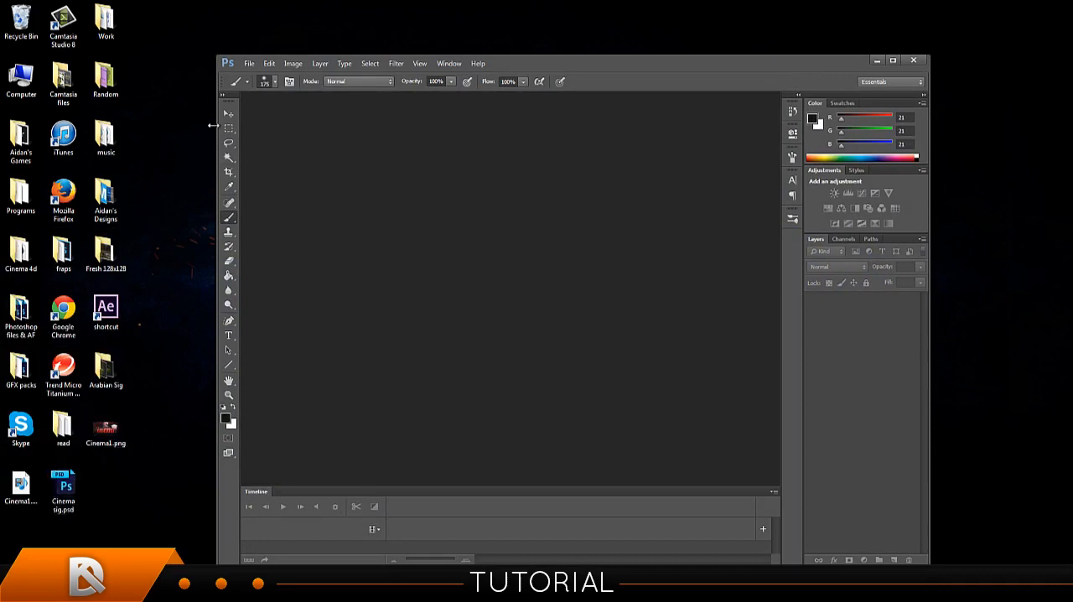
Start importing Cinema1.mov from the Desktop with the Video Frames to Layers import.
left_click(248, 64)
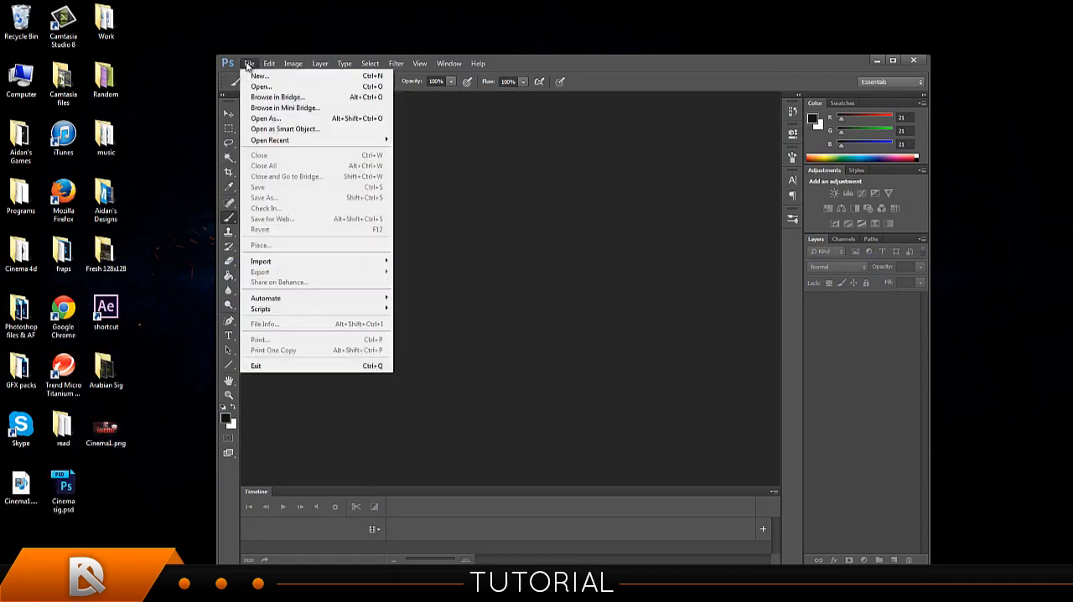
mouse_move(272, 261)
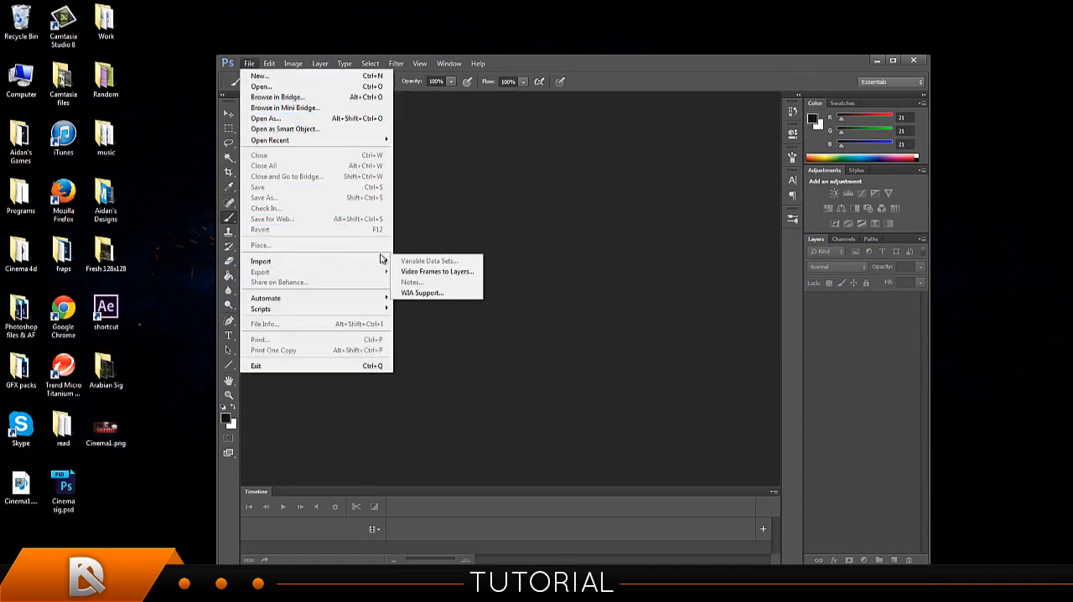
left_click(427, 273)
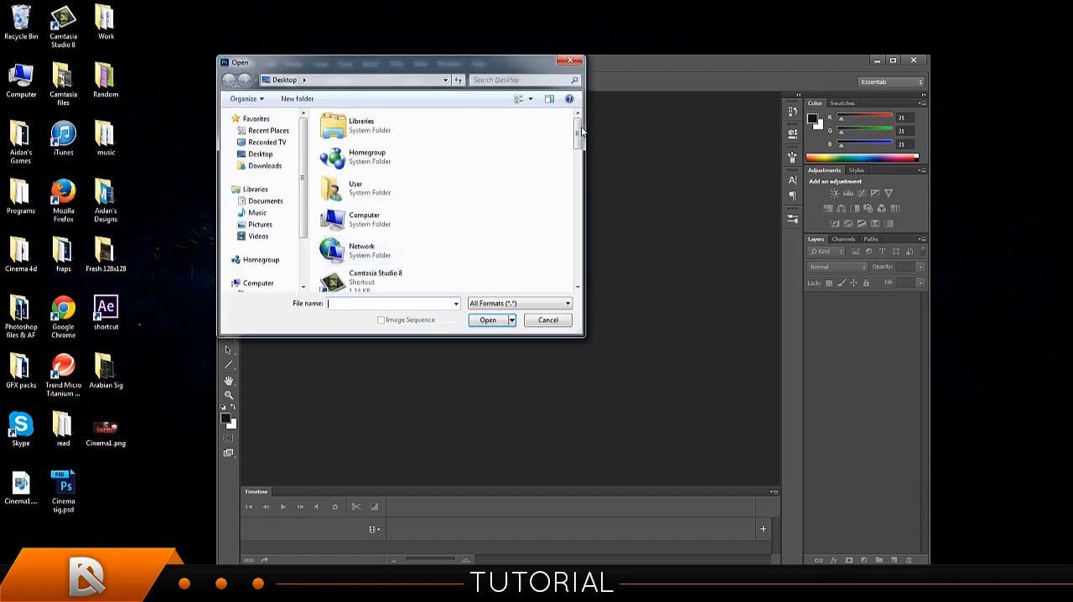
scroll(575, 174, "down", 2)
left_click_drag(575, 174, 577, 281)
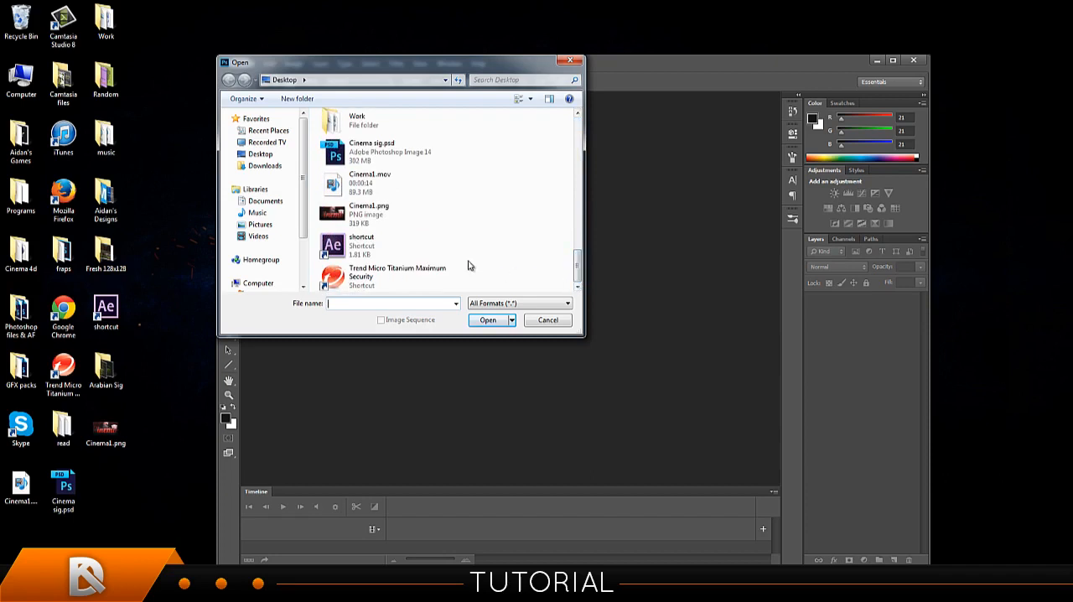
left_click(398, 184)
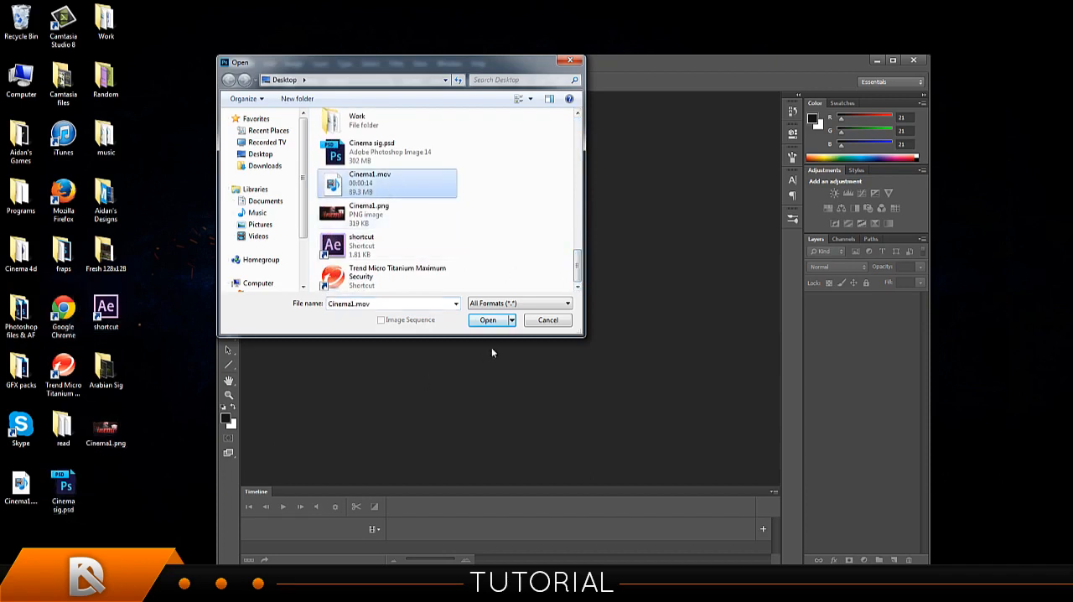
left_click(488, 320)
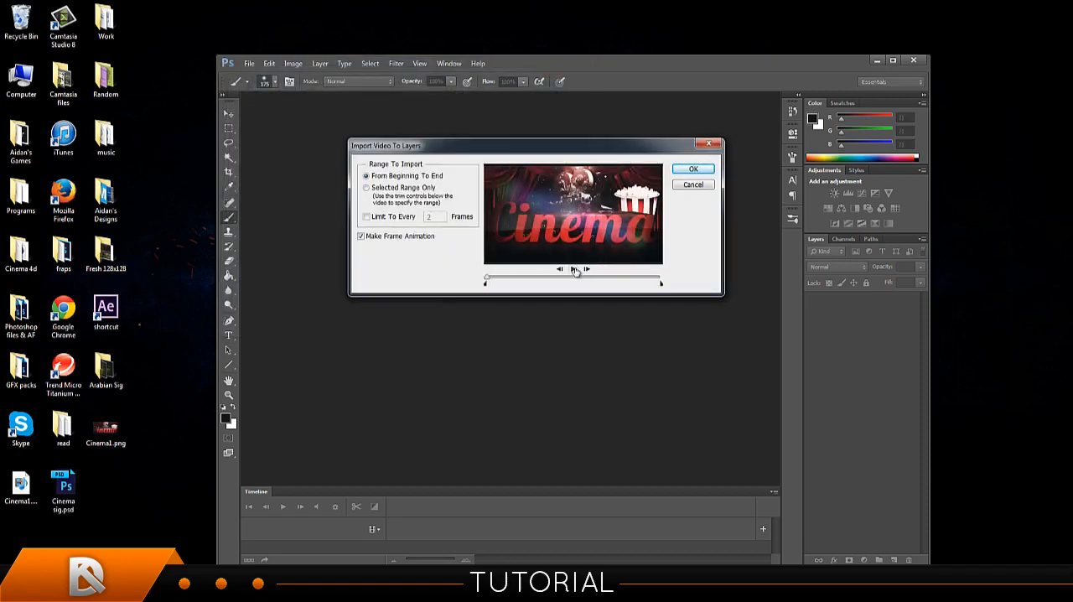
Preview the clip, import it from beginning to end as a frame animation, and shrink the timeline area.
left_click(573, 268)
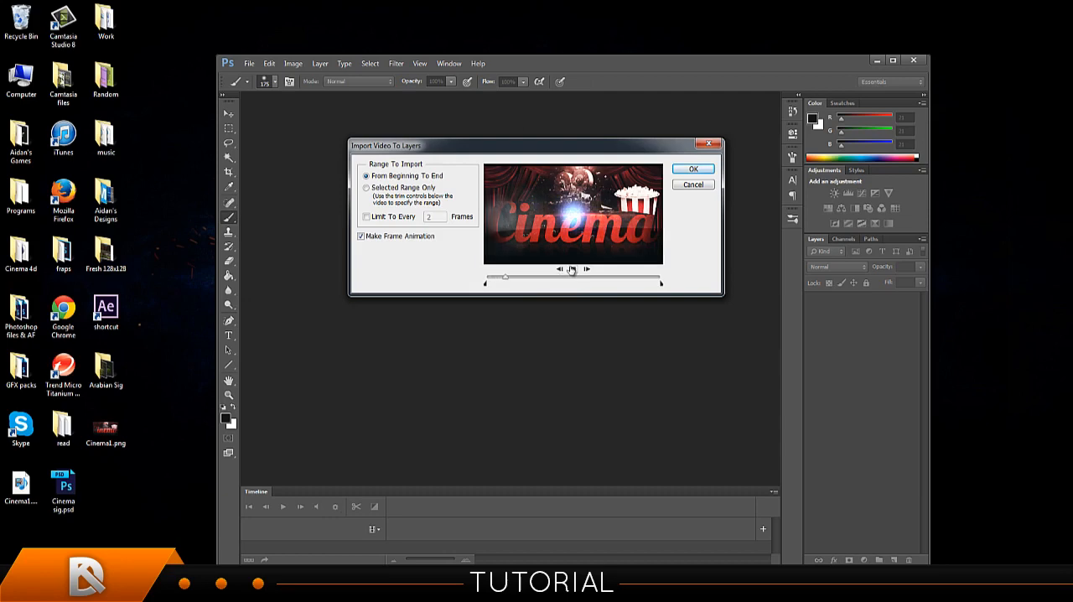
left_click(573, 270)
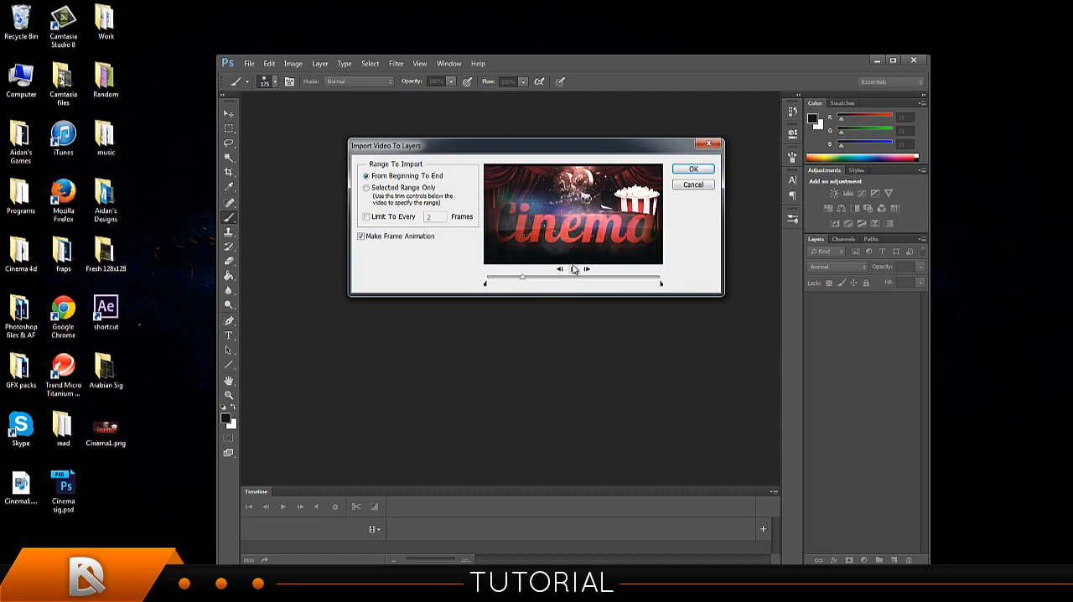
left_click(688, 168)
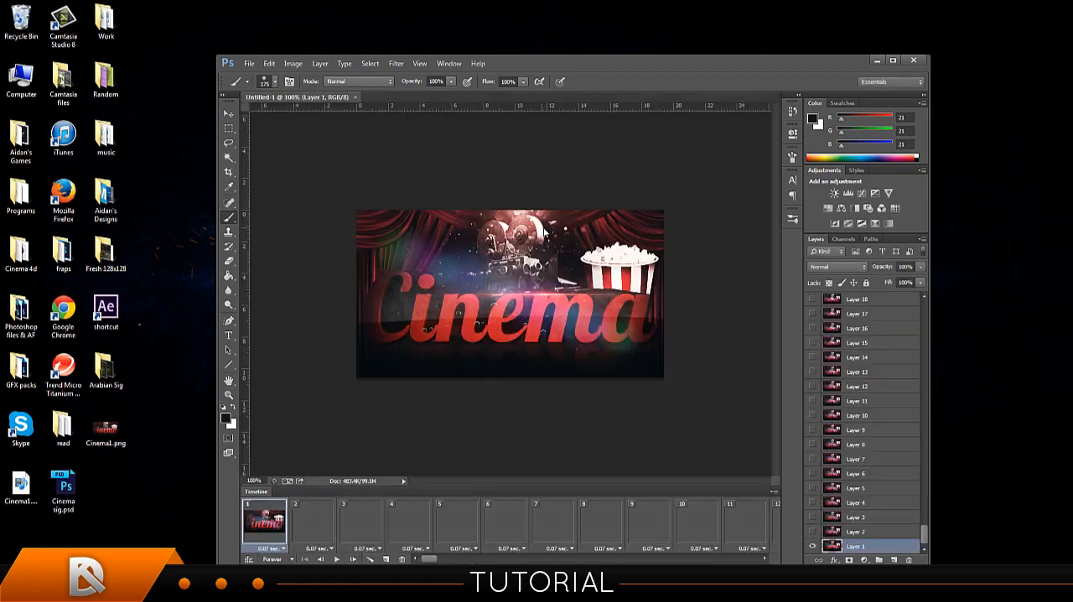
mouse_move(927, 544)
left_mouse_down()
mouse_move(916, 448)
mouse_move(926, 313)
mouse_move(925, 525)
left_mouse_up()
scroll(893, 353, "down", 8)
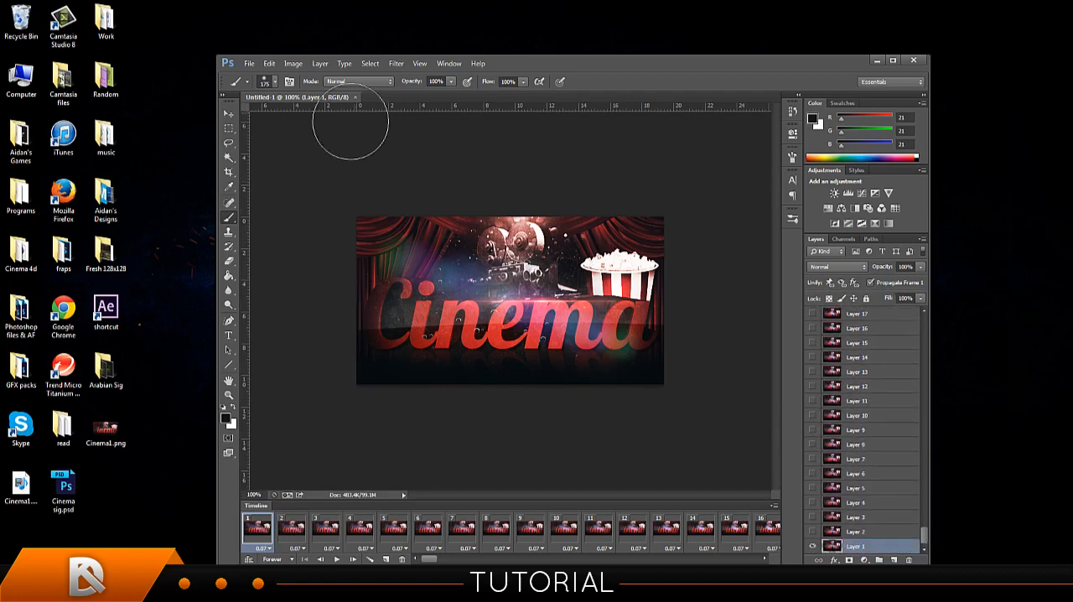
Open the Save for Web export for the animation in GIF format and check its colour-count options.
left_click(249, 65)
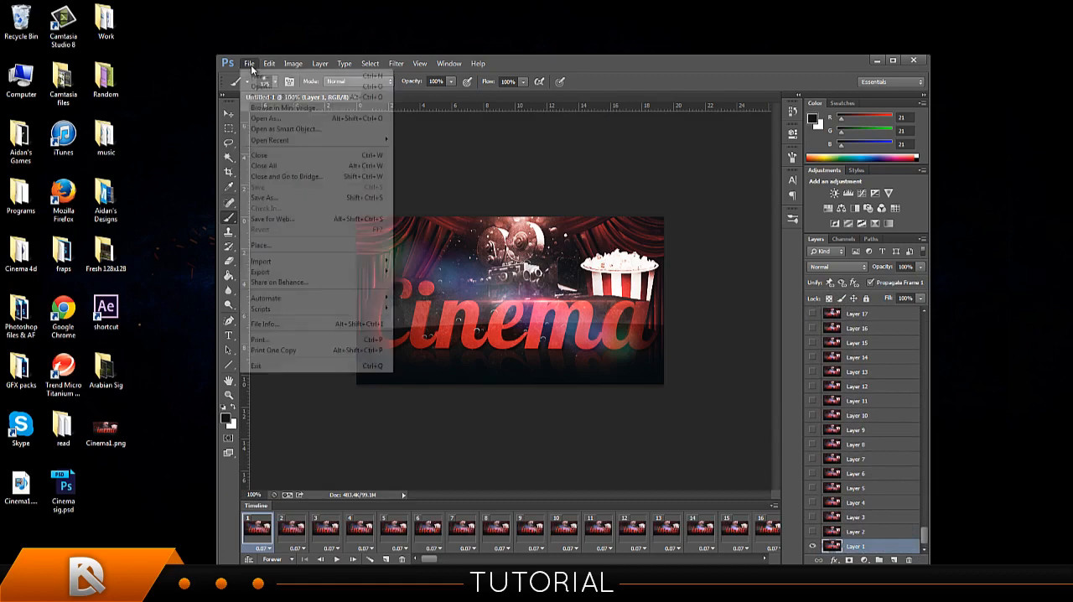
left_click(332, 221)
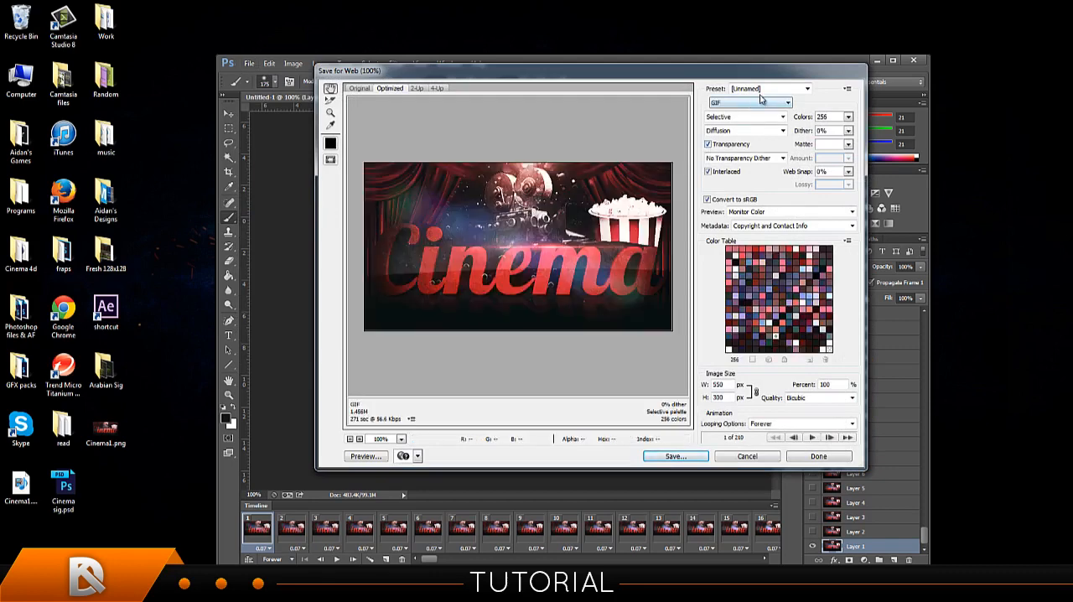
left_click(850, 120)
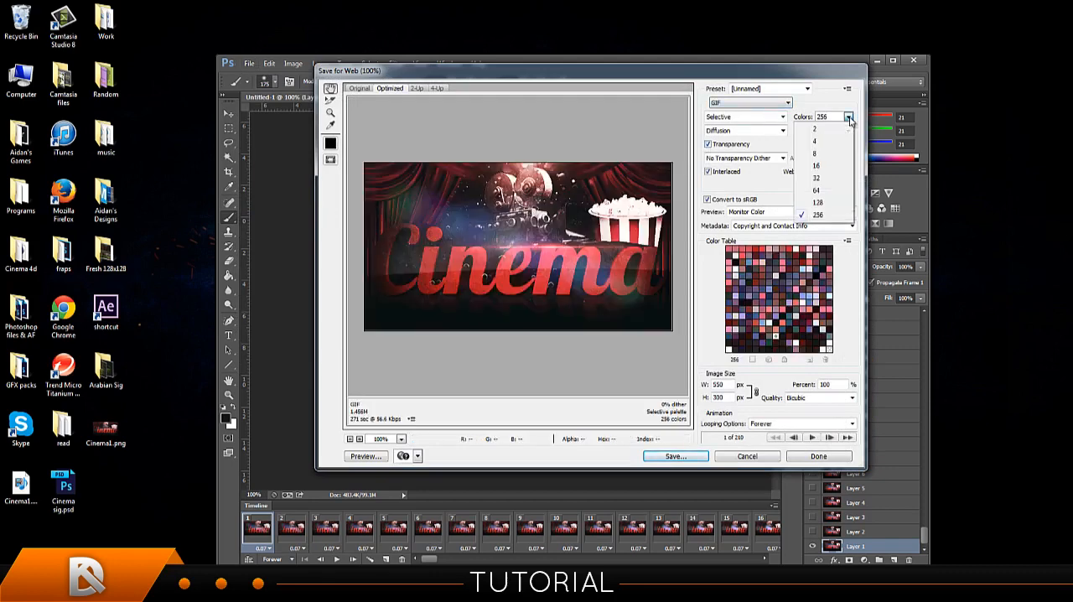
left_click(849, 118)
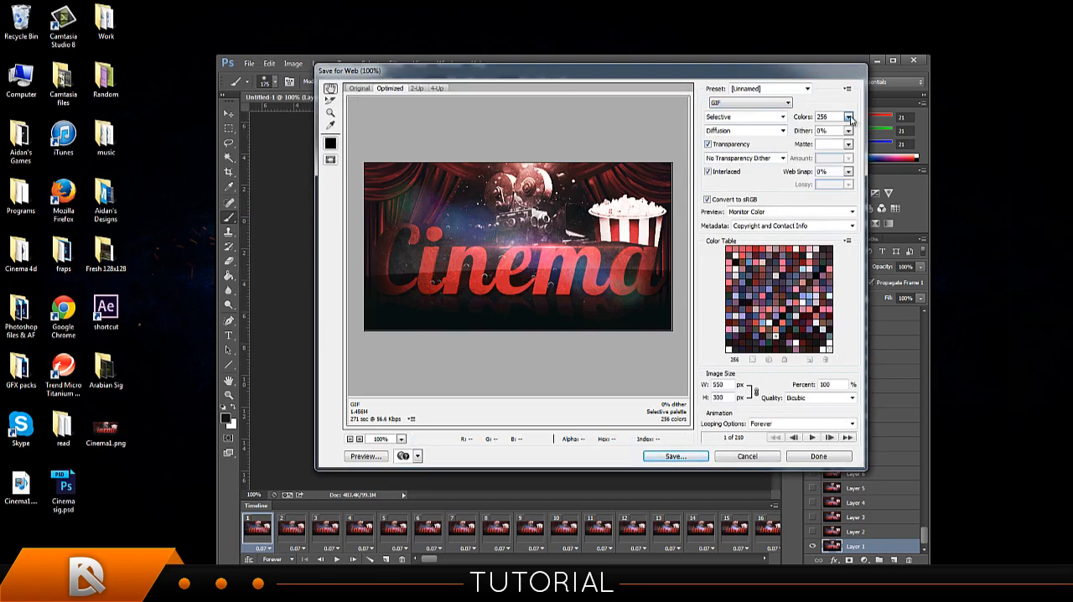
Try the GIF preview at 16, 2, 4, 8 and 32 colours, and return the palette to 256 colours.
left_click(849, 118)
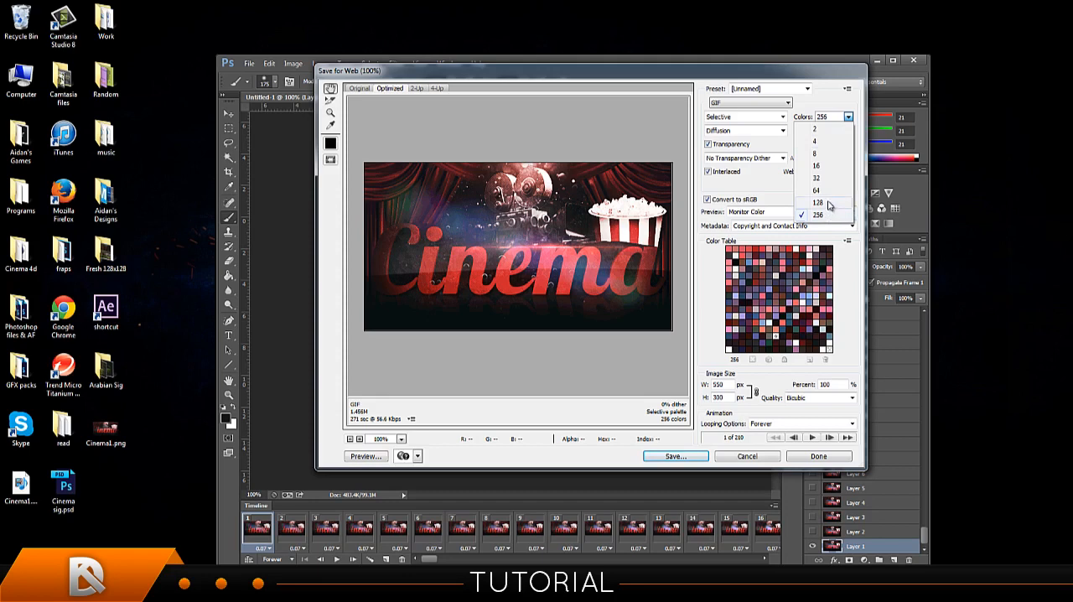
left_click(825, 165)
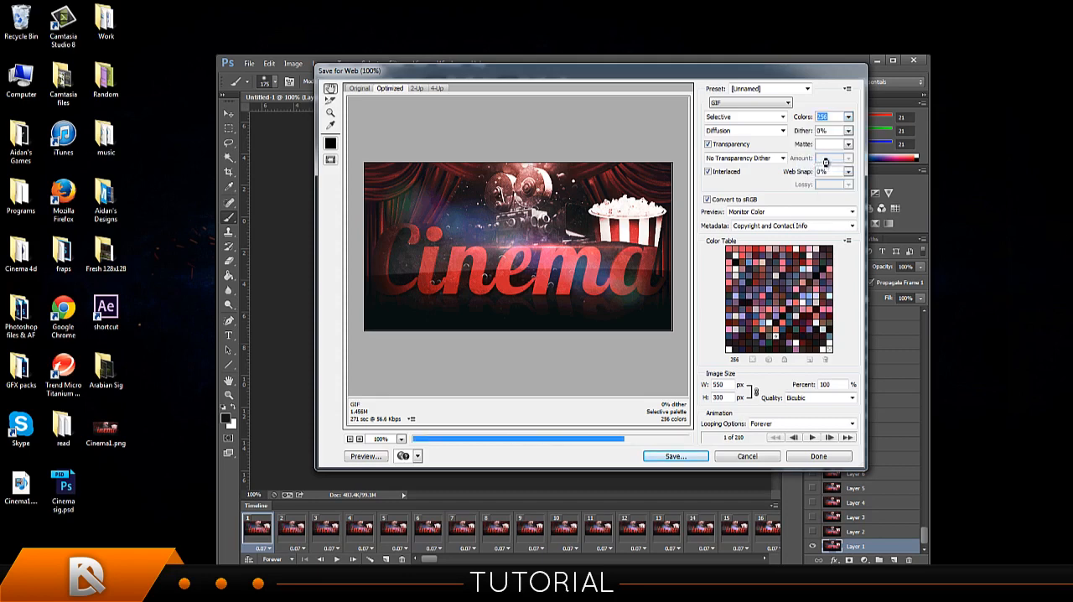
left_click(849, 118)
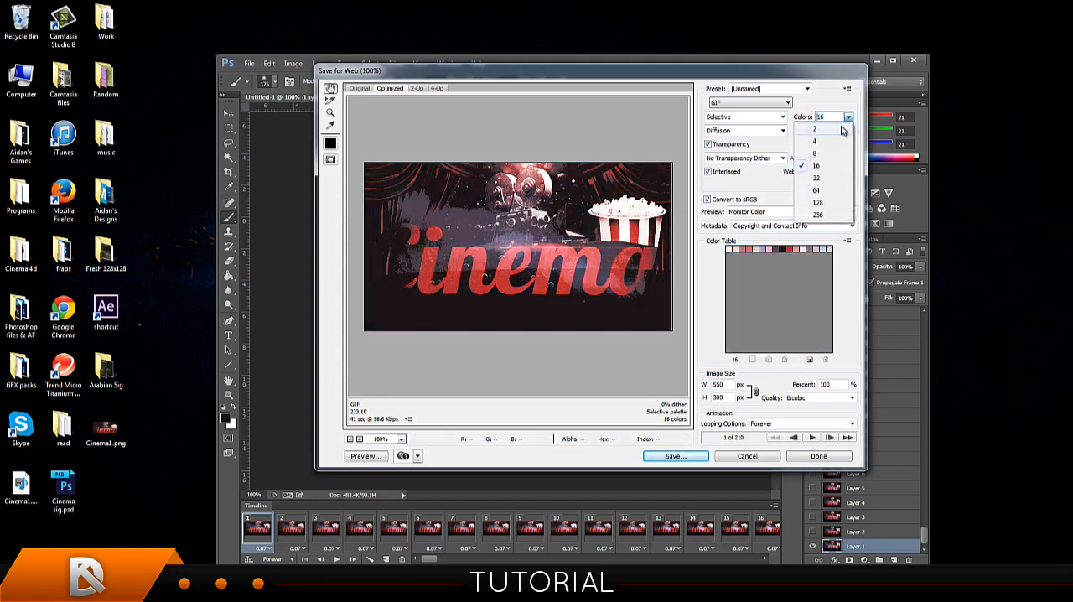
left_click(838, 130)
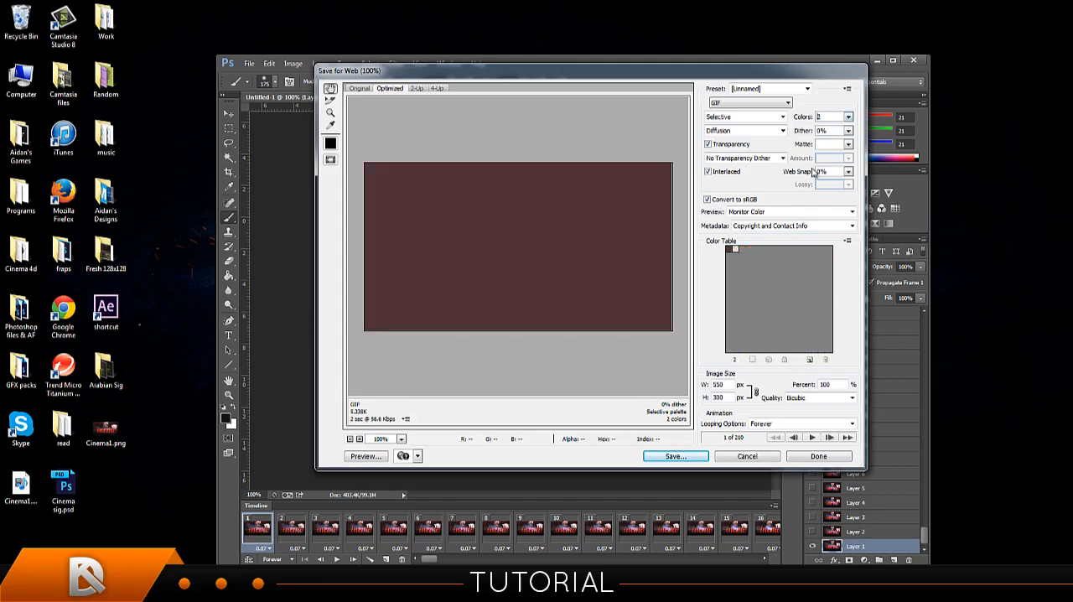
left_click(848, 118)
left_click(840, 132)
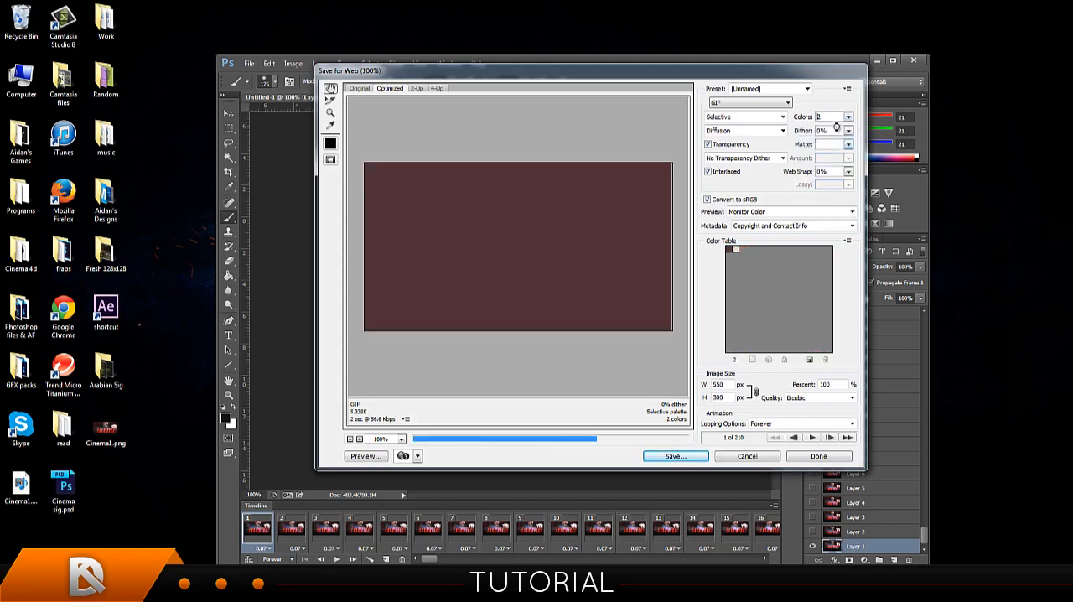
left_click(848, 118)
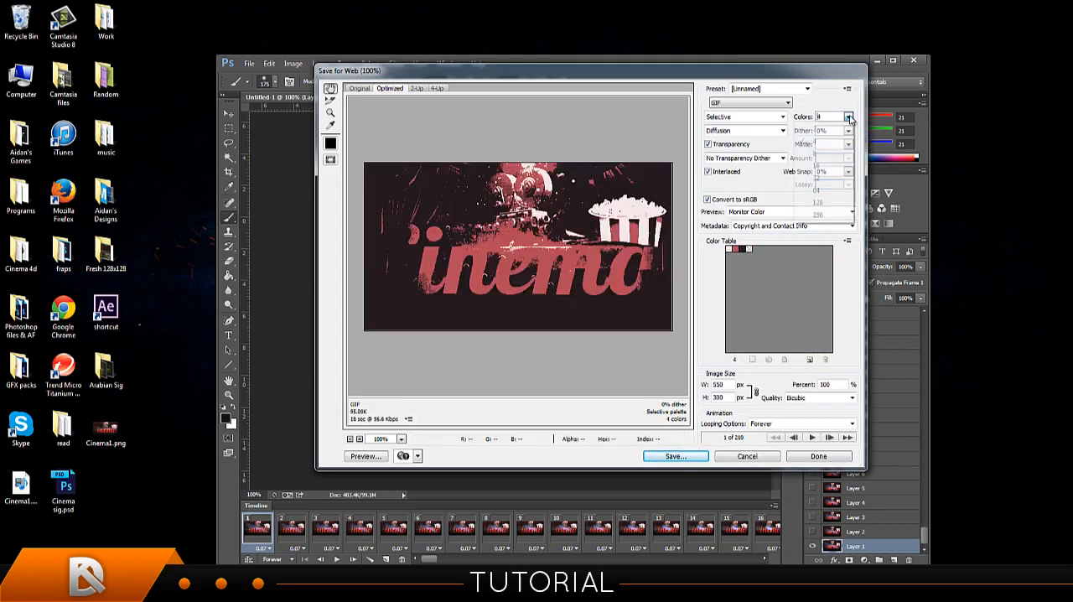
left_click(818, 216)
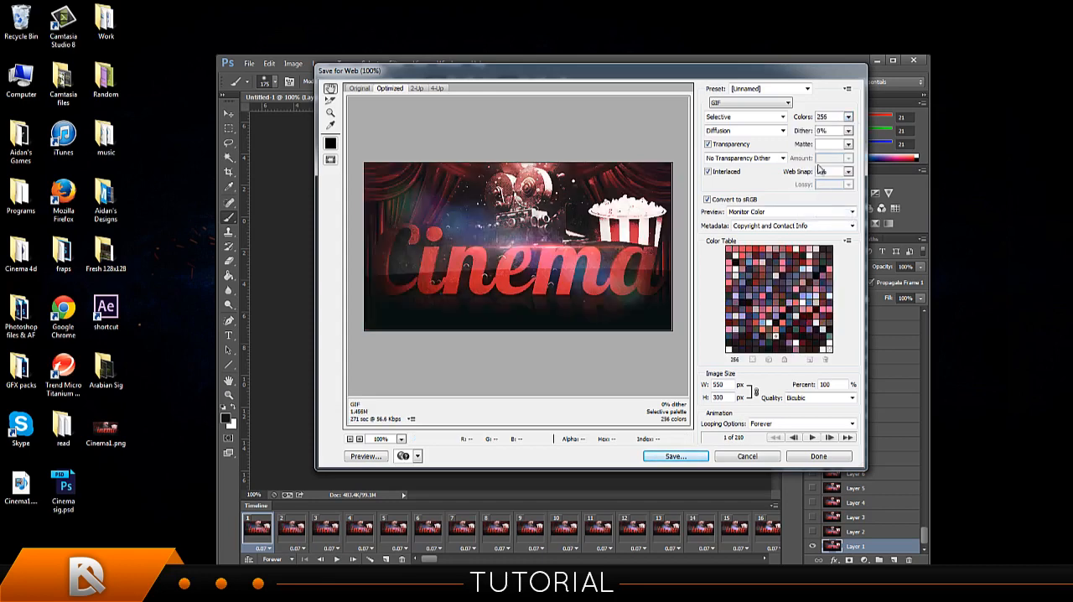
left_click(848, 117)
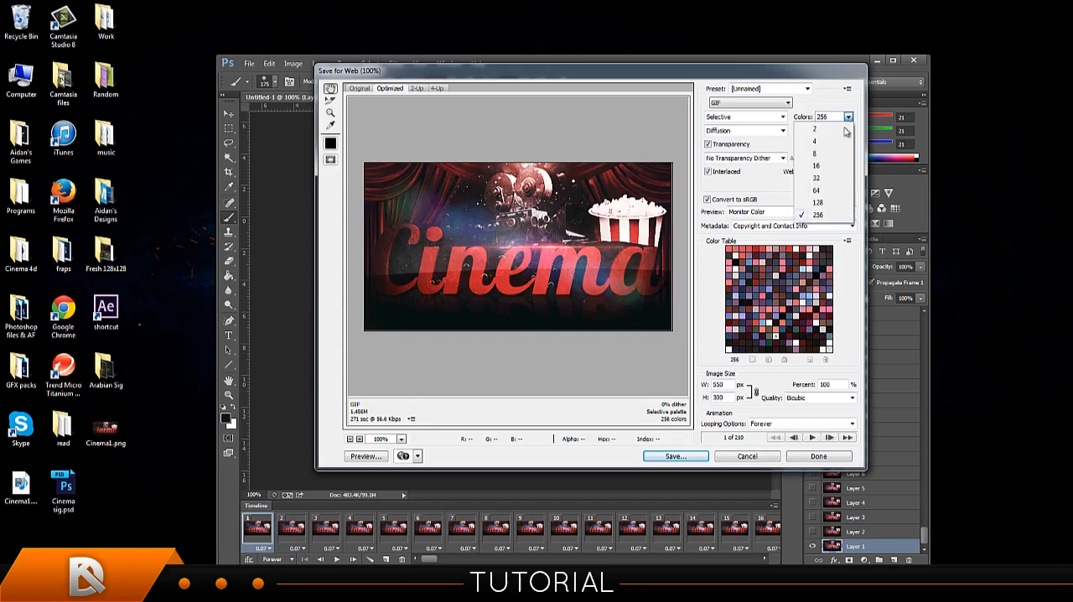
left_click(822, 182)
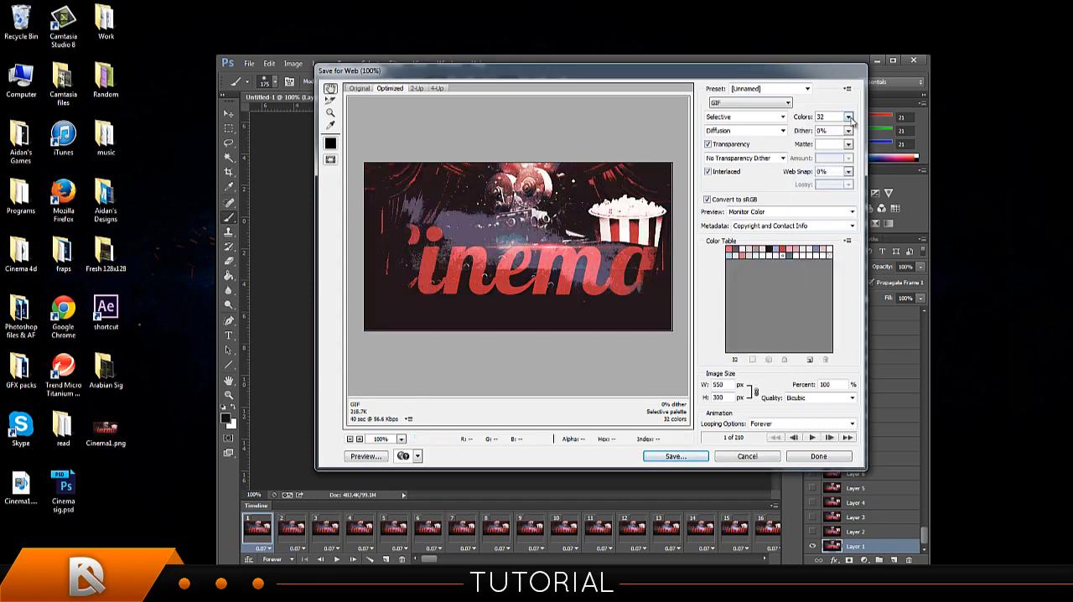
left_click(849, 117)
left_click(824, 222)
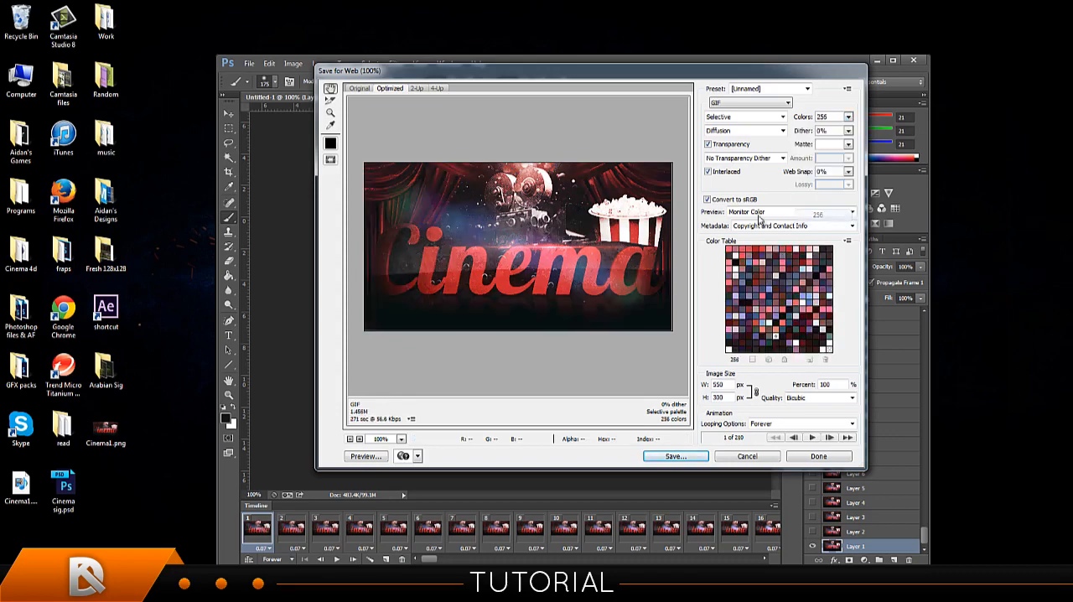
Save the optimized GIF to the Desktop as "Cinema final" with the Images Only format and Default Settings.
left_click_drag(553, 75, 527, 71)
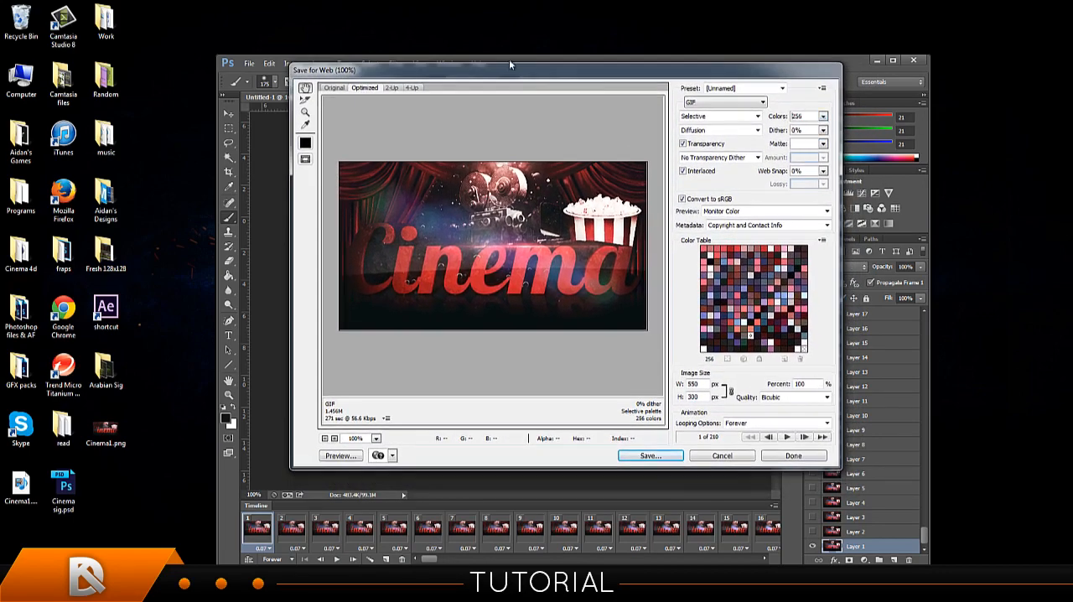
left_click(647, 455)
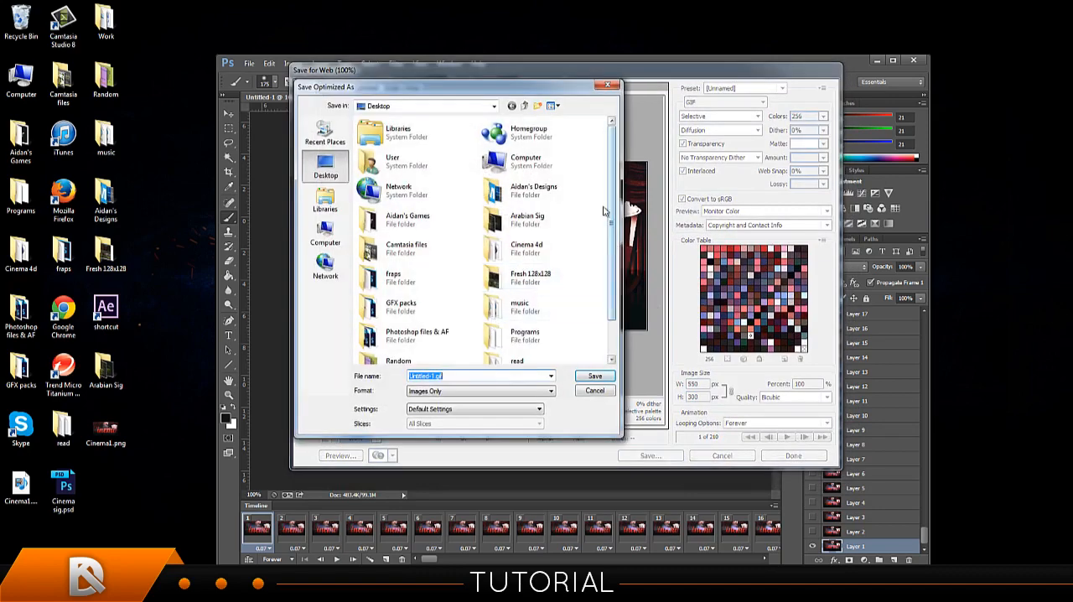
left_click_drag(537, 88, 541, 180)
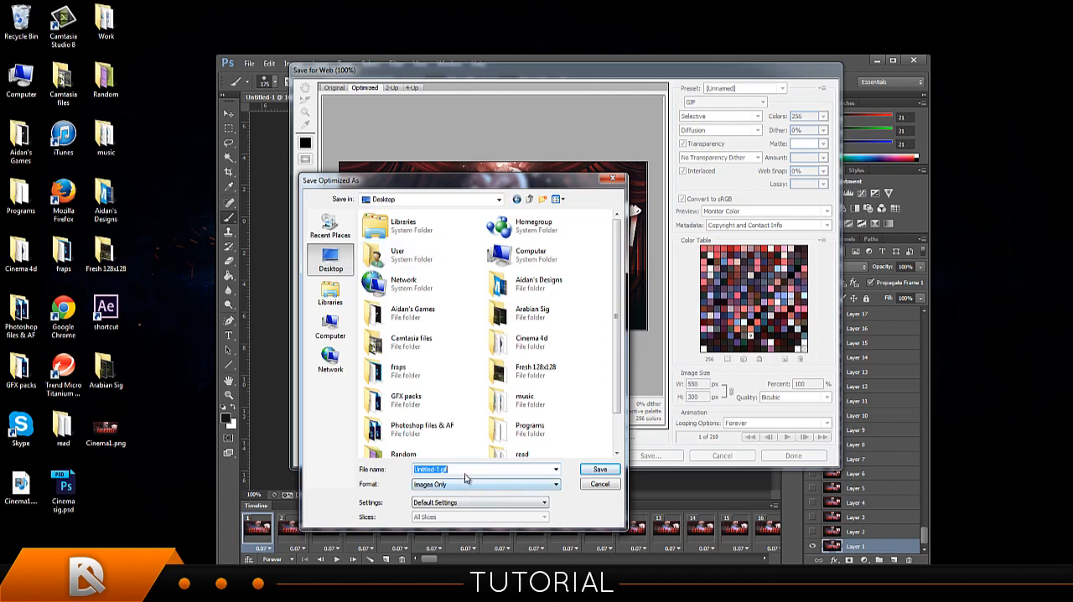
type("Cinema")
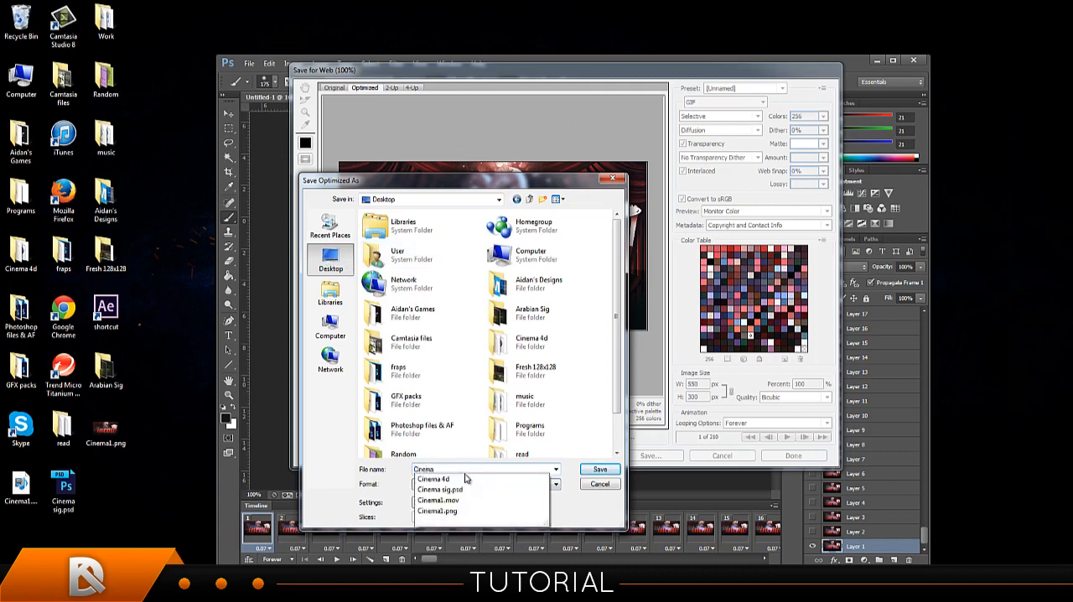
type(" final")
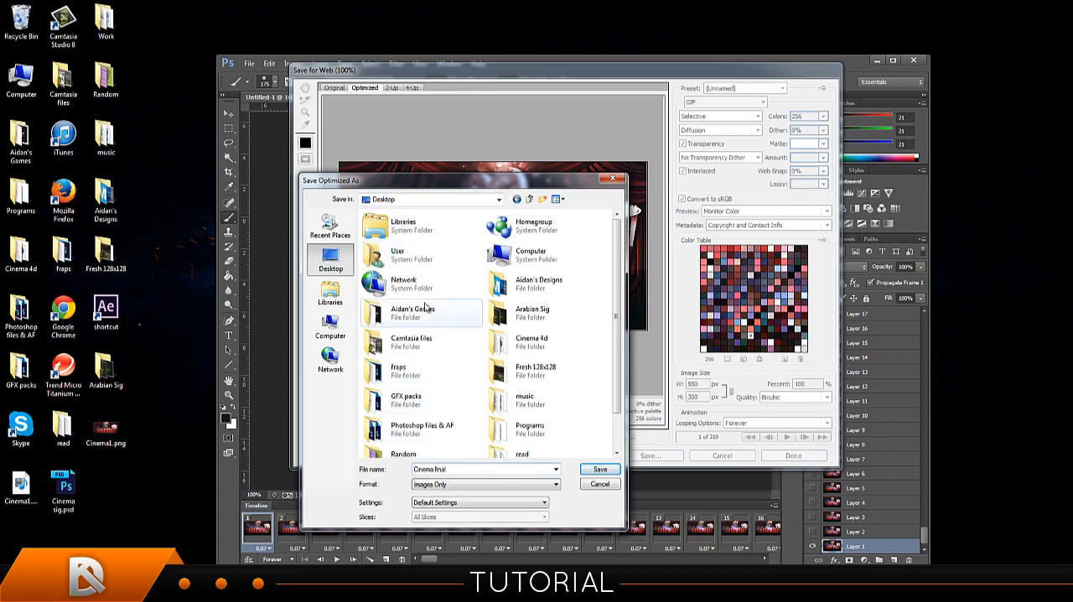
left_click(611, 472)
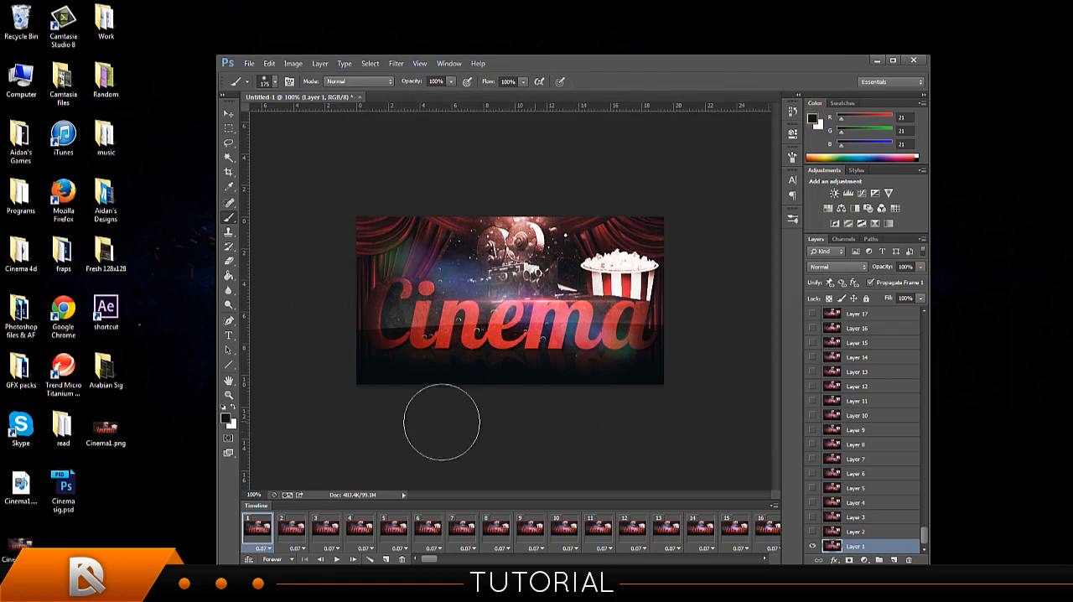
Place the exported GIF's icon beside Cinema sig.psd on the desktop, and quit Photoshop without saving Untitled-1.
left_click_drag(20, 546, 97, 495)
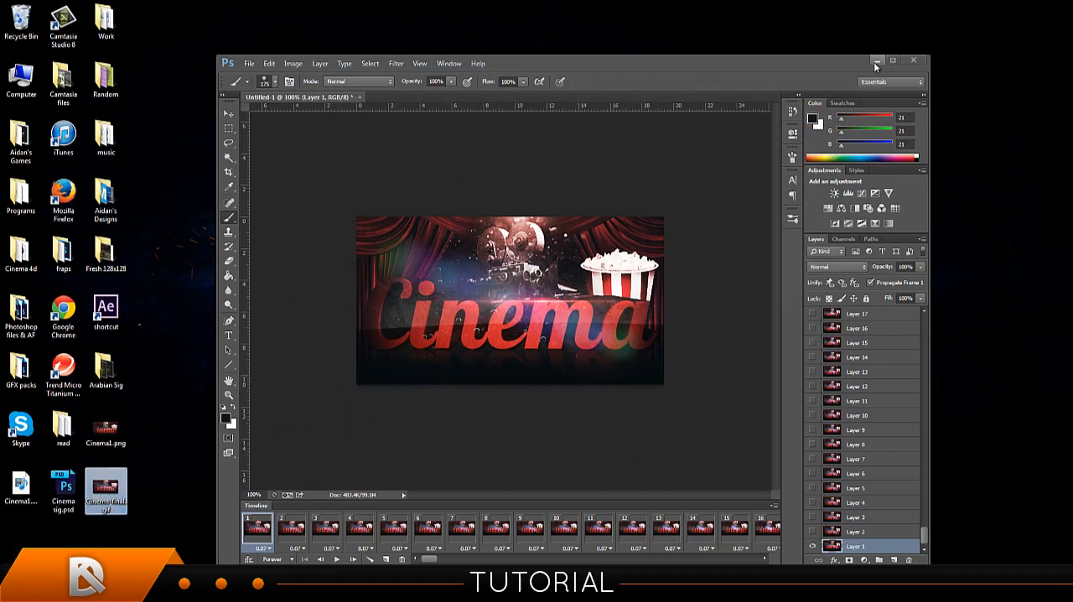
left_click(912, 60)
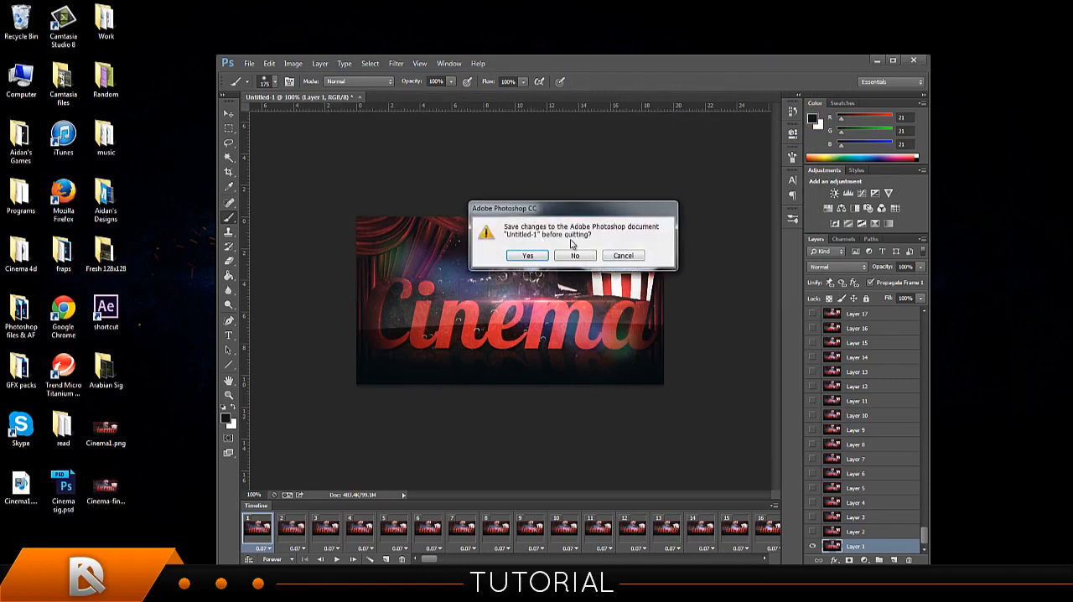
left_click(572, 255)
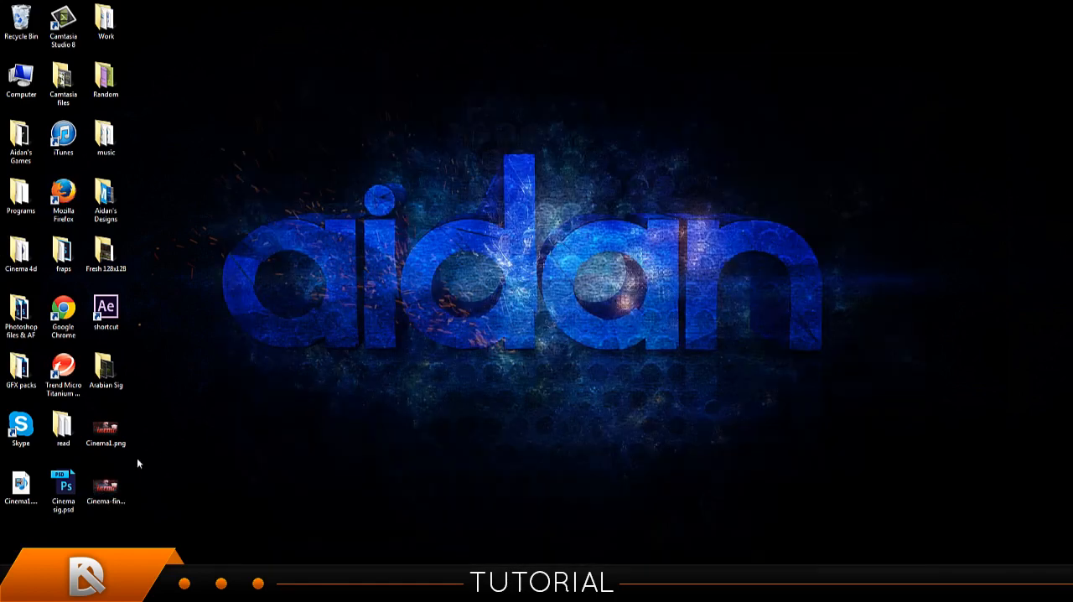
Play the exported GIF in Internet Explorer, declining the default-browser offer, enlarging the window, replaying it and closing the extra tab.
double_click(105, 488)
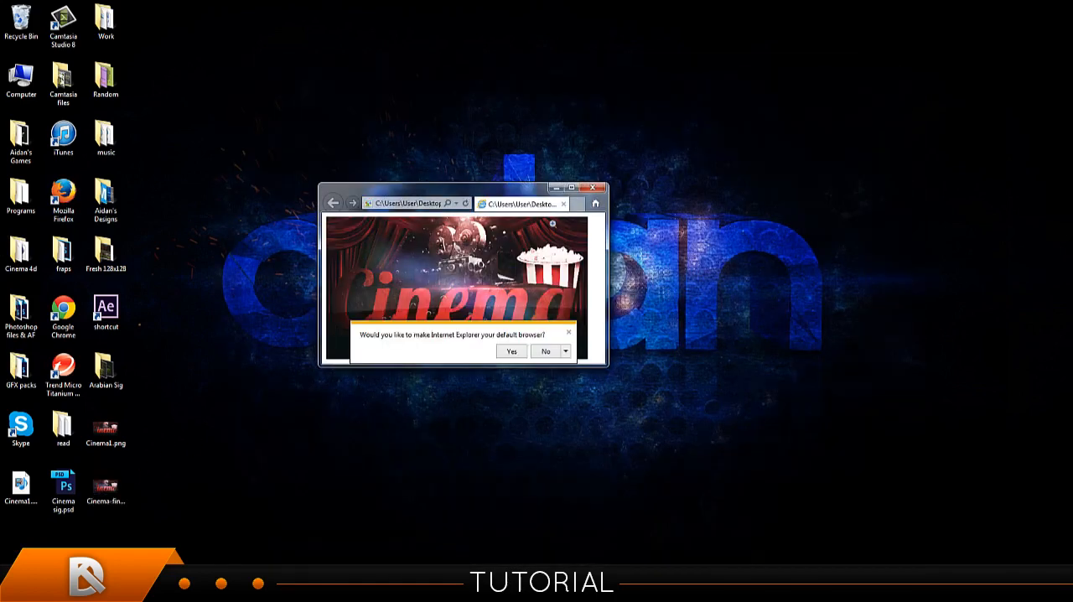
left_click(545, 352)
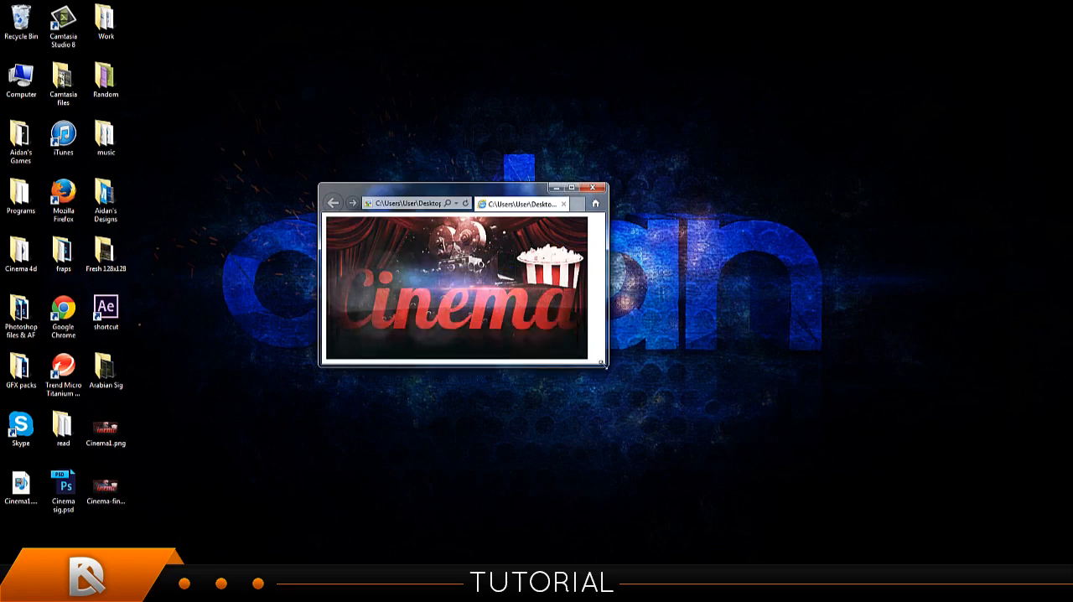
left_click_drag(604, 363, 783, 453)
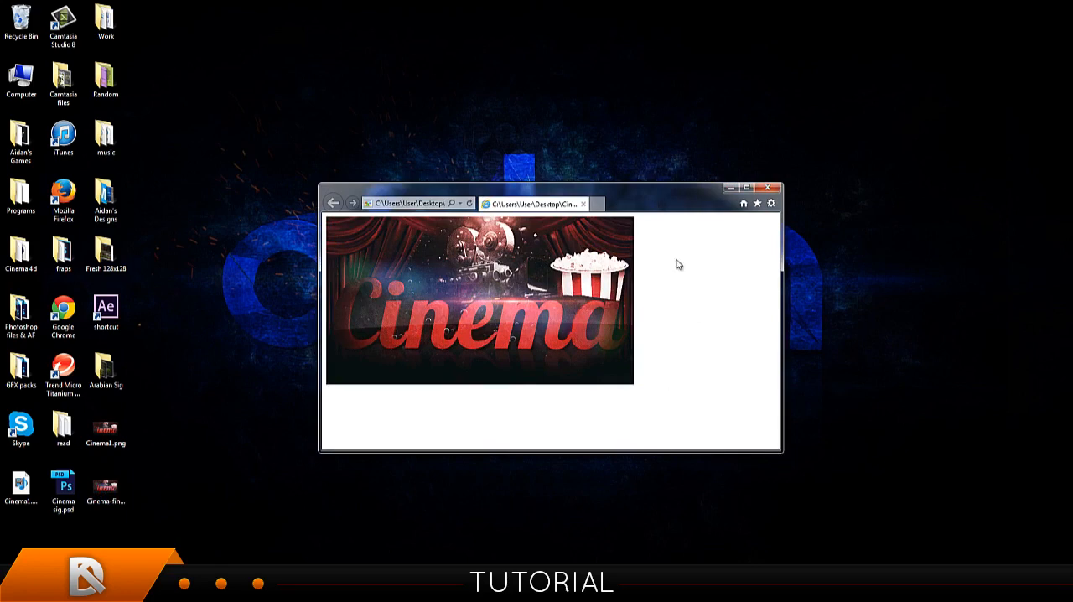
double_click(105, 488)
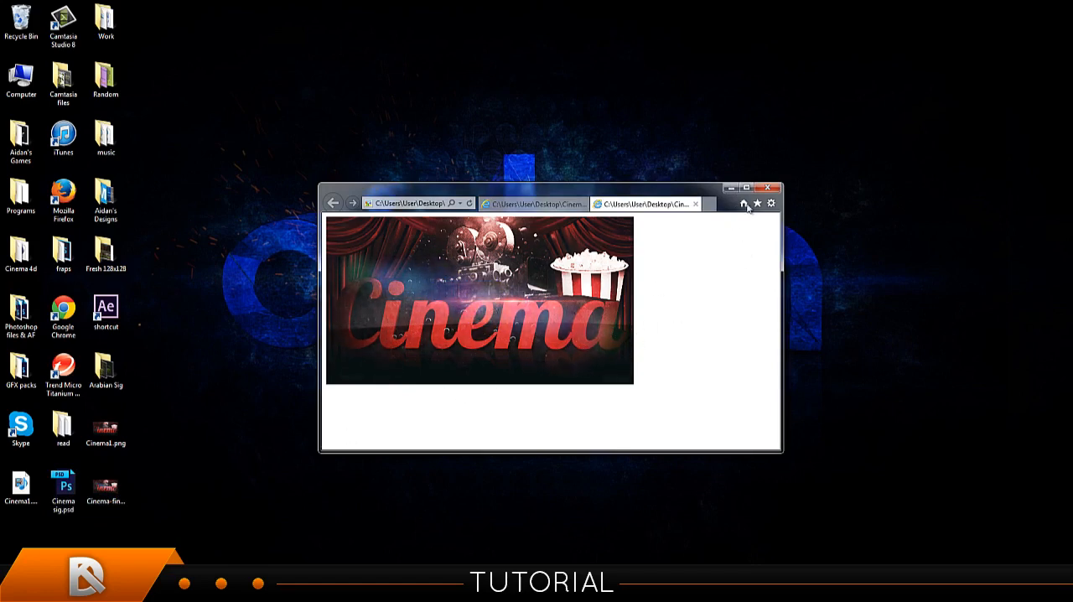
left_click(585, 204)
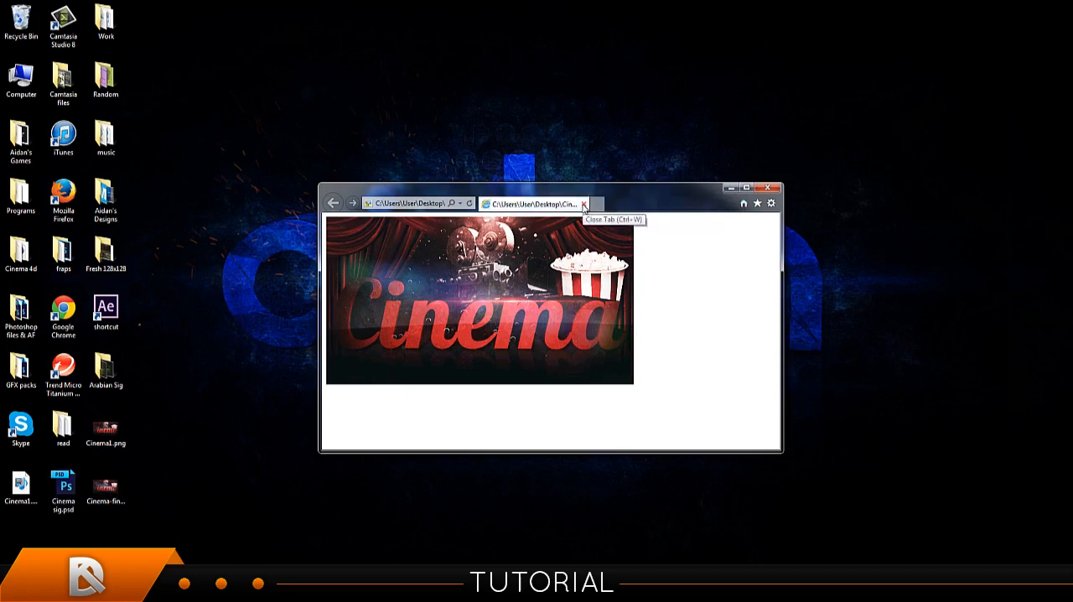